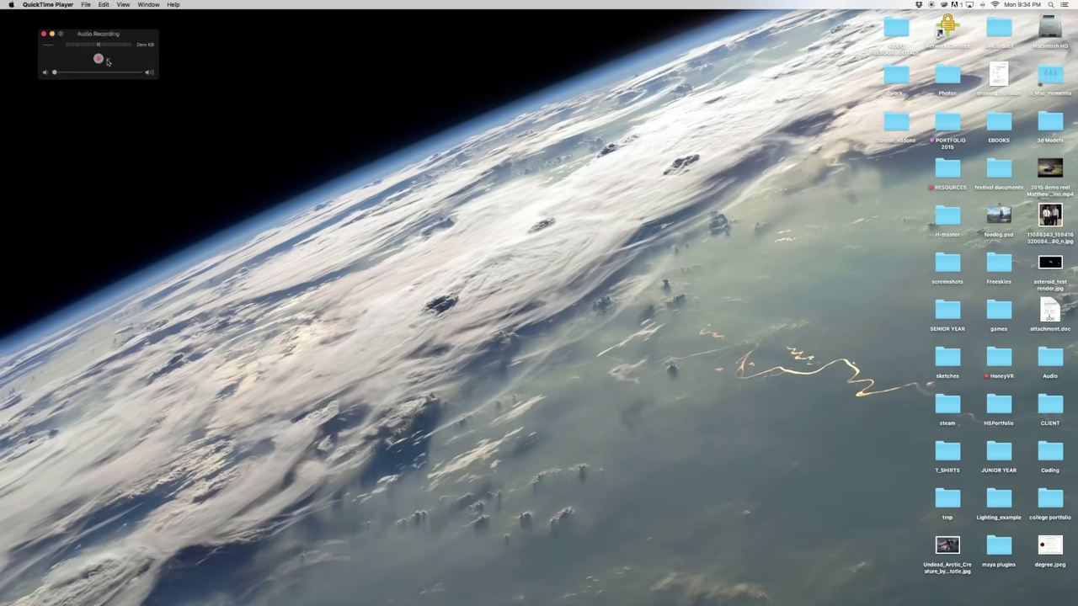
Step: Put away the audio recorder, switch to Maya, dismiss the What's New highlight settings and make the Maya window full screen
{"action": "left_click", "coordinate": [44, 36]}
{"action": "left_click", "coordinate": [145, 122]}
{"action": "left_click", "coordinate": [53, 36]}
{"action": "mouse_move", "coordinate": [867, 593]}
{"action": "left_click", "coordinate": [692, 591]}
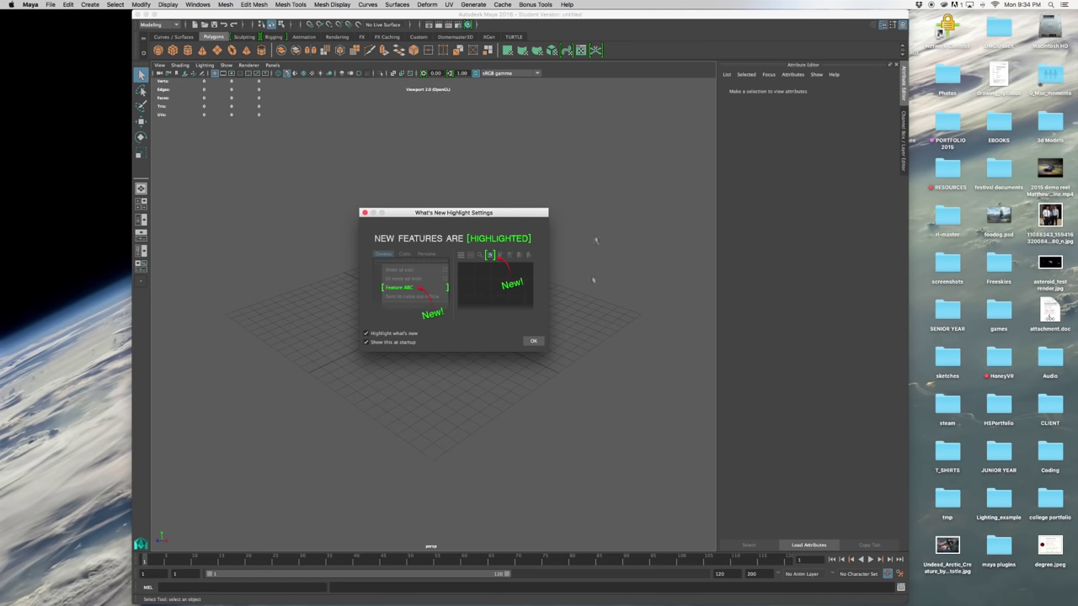
{"action": "left_click", "coordinate": [534, 343]}
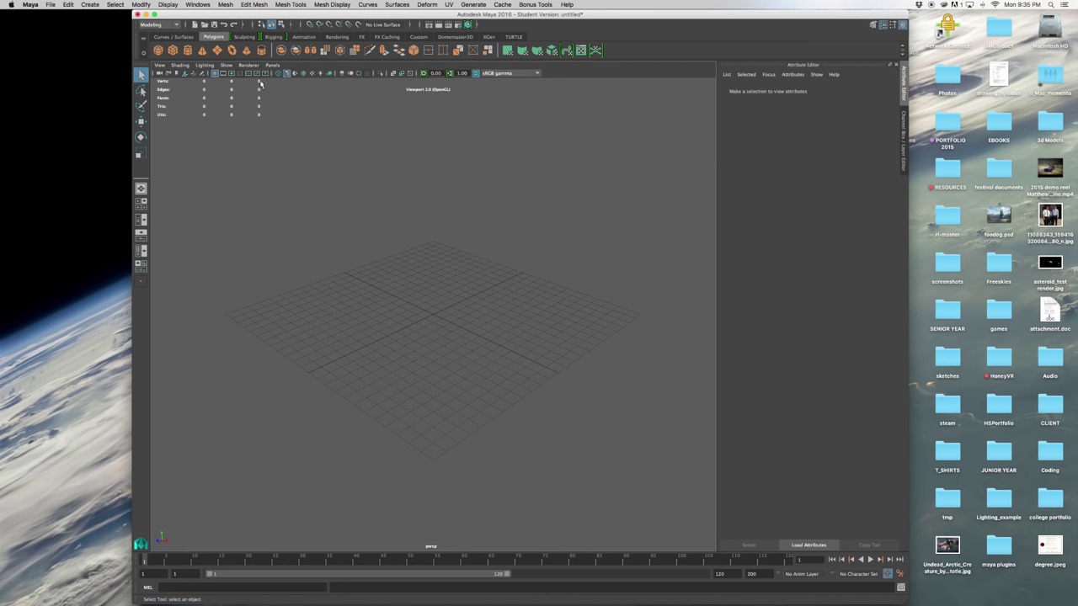
{"action": "left_click", "coordinate": [154, 14]}
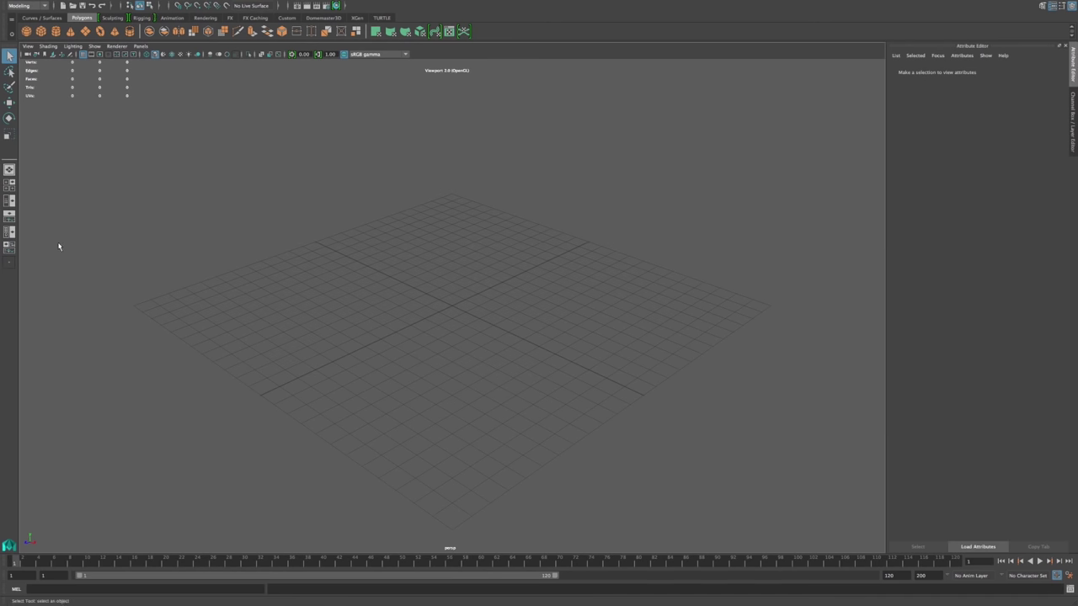
Step: Change the viewport layout to two panes side by side
{"action": "left_click", "coordinate": [11, 191]}
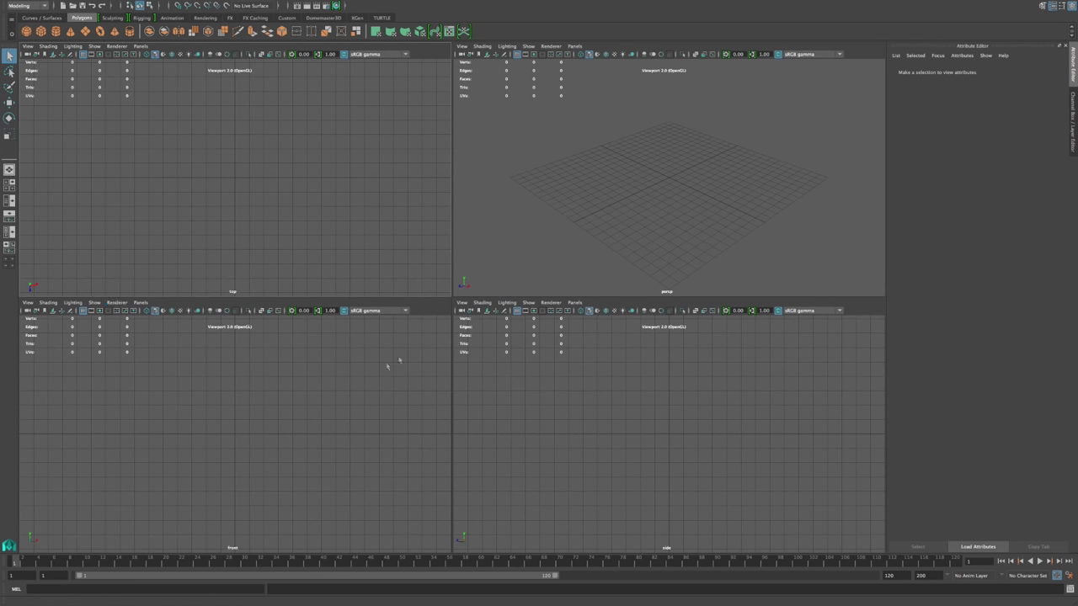
{"action": "left_click", "coordinate": [141, 303]}
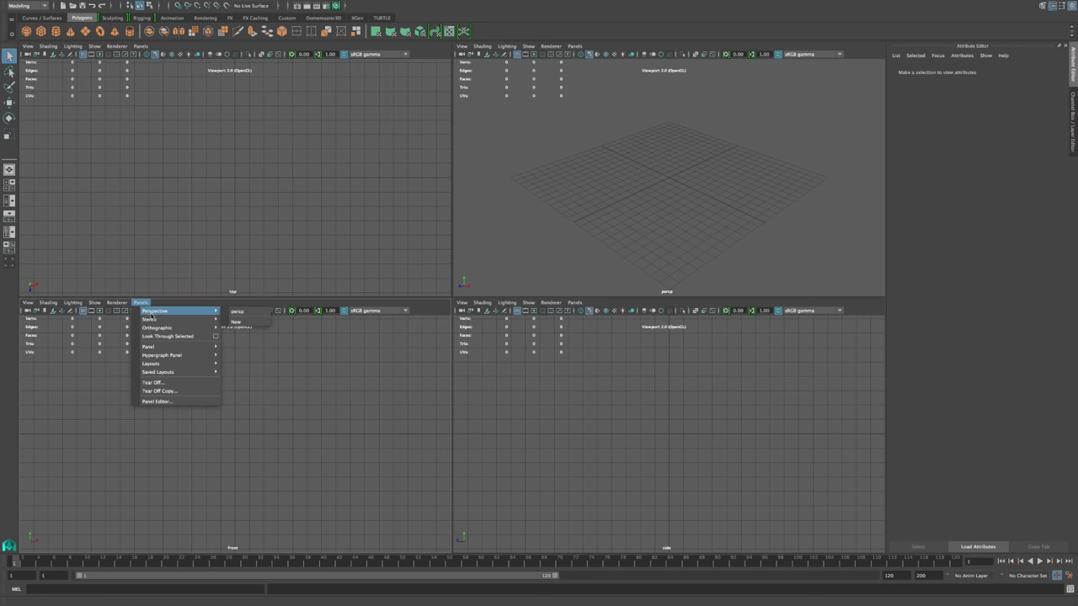
{"action": "mouse_move", "coordinate": [173, 365]}
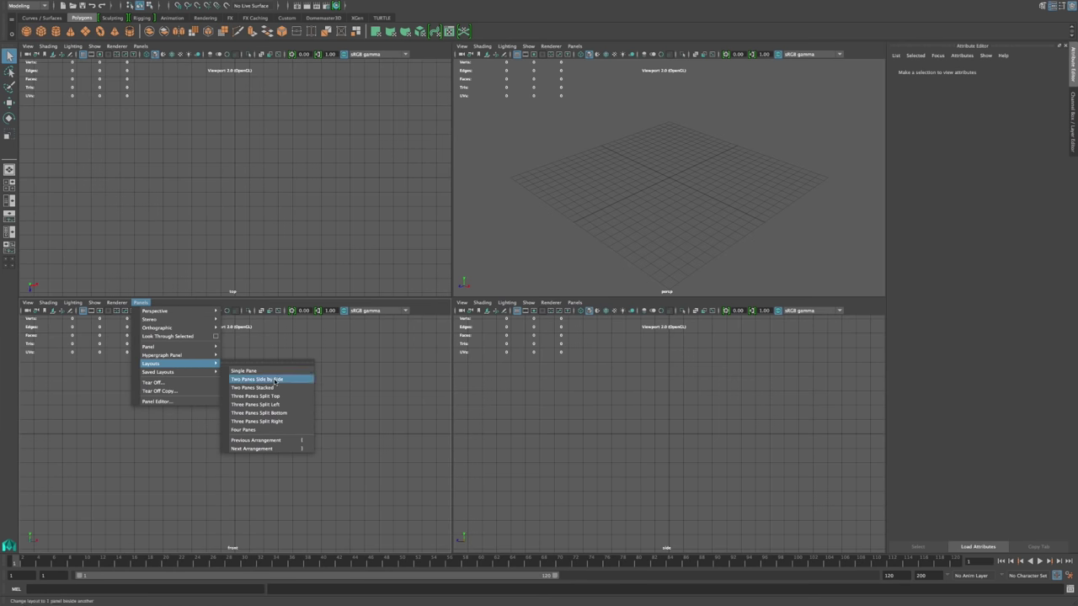
{"action": "left_click", "coordinate": [279, 379]}
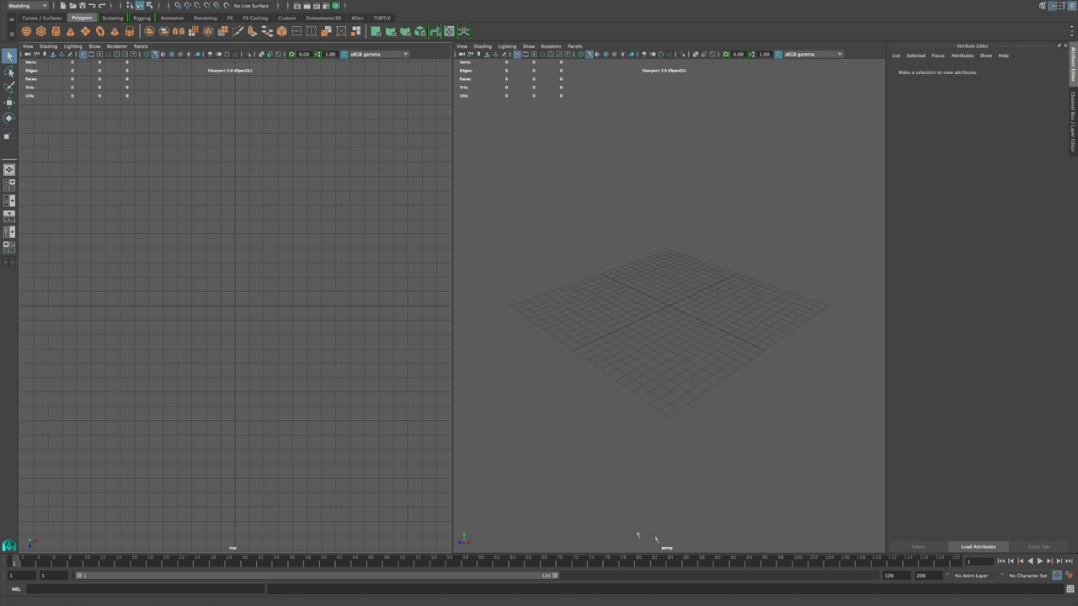
Step: Show the orthographic front view in the first pane and the orthographic side view in the second pane
{"action": "left_click", "coordinate": [143, 48]}
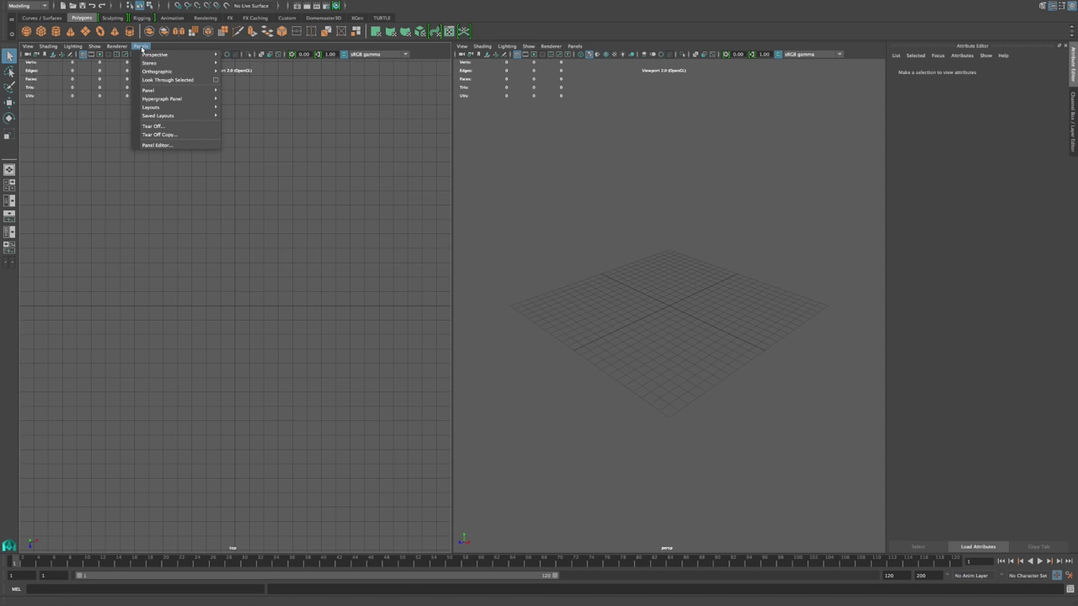
{"action": "mouse_move", "coordinate": [153, 72]}
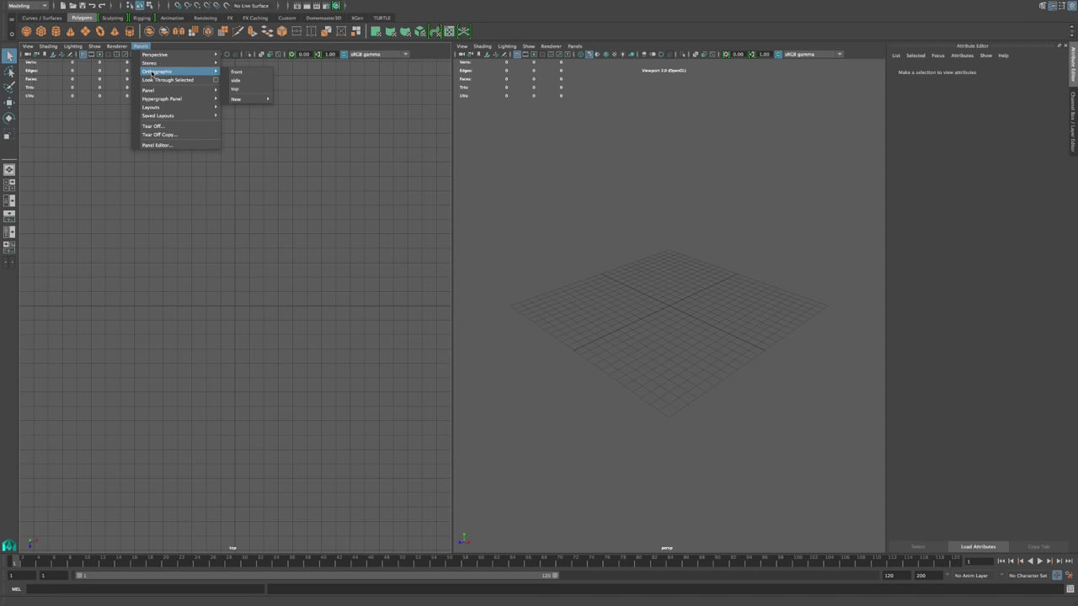
{"action": "left_click", "coordinate": [240, 72]}
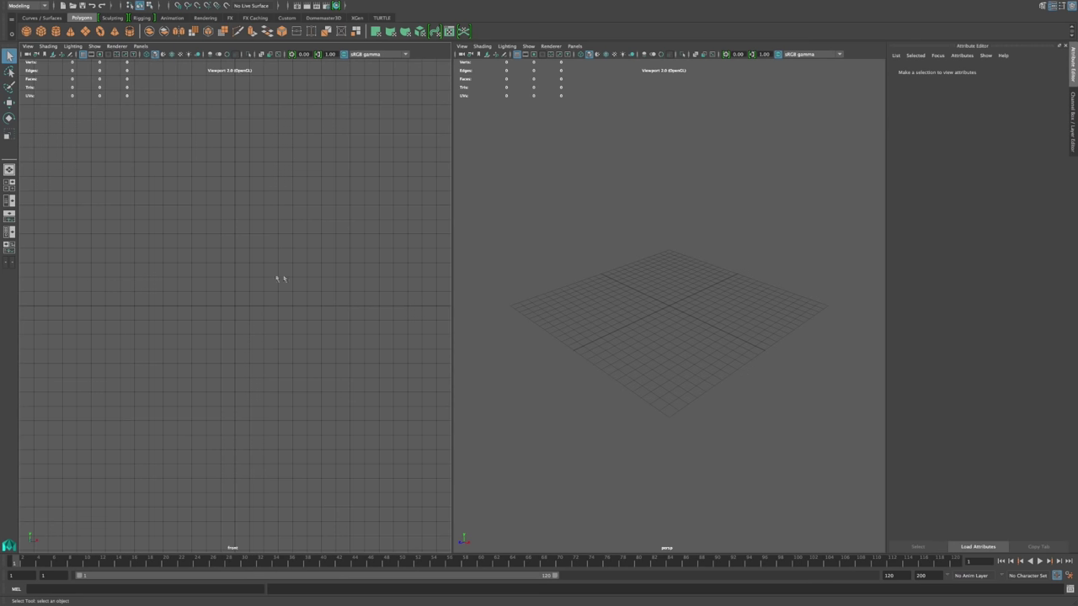
{"action": "left_click", "coordinate": [576, 46]}
{"action": "mouse_move", "coordinate": [589, 72]}
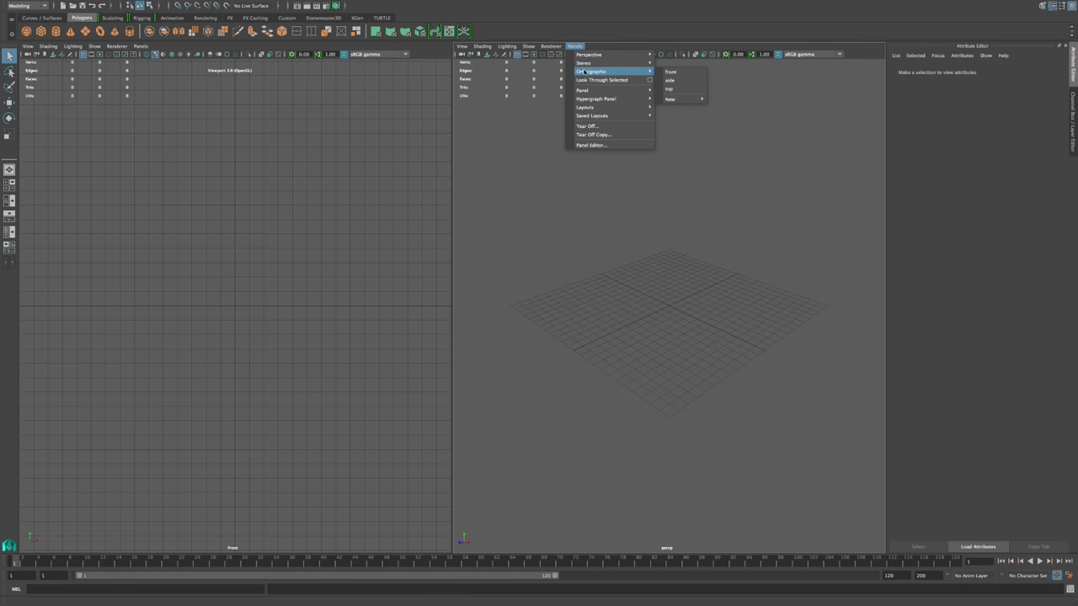
{"action": "left_click", "coordinate": [676, 82]}
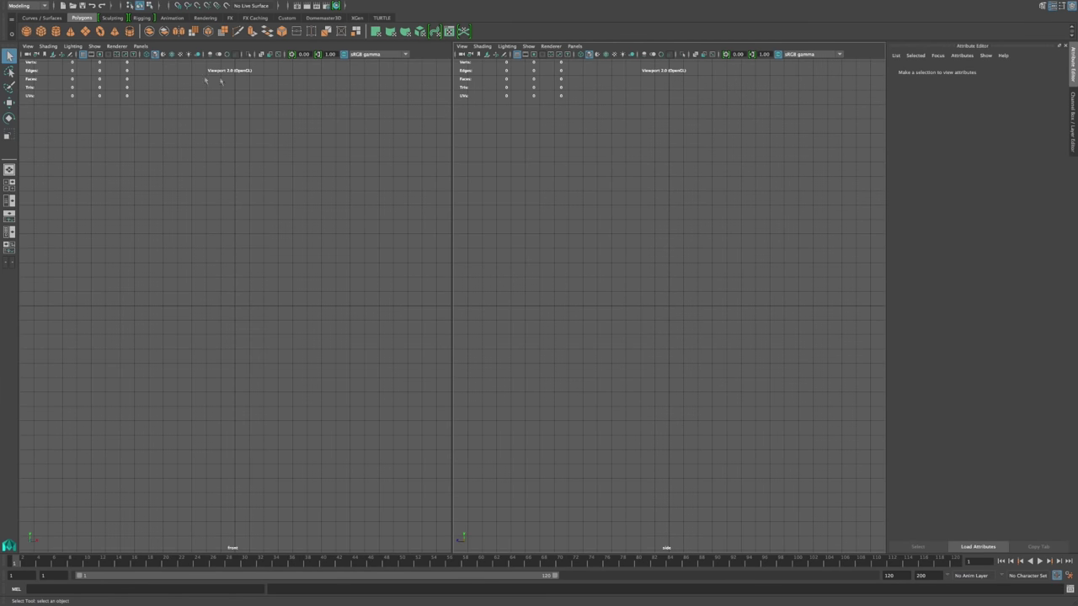
Step: Import the head reference JPG from the Desktop's work/DCAD/2016/head_tutorial folder as an image plane in the front view
{"action": "left_click", "coordinate": [28, 47]}
{"action": "mouse_move", "coordinate": [56, 201]}
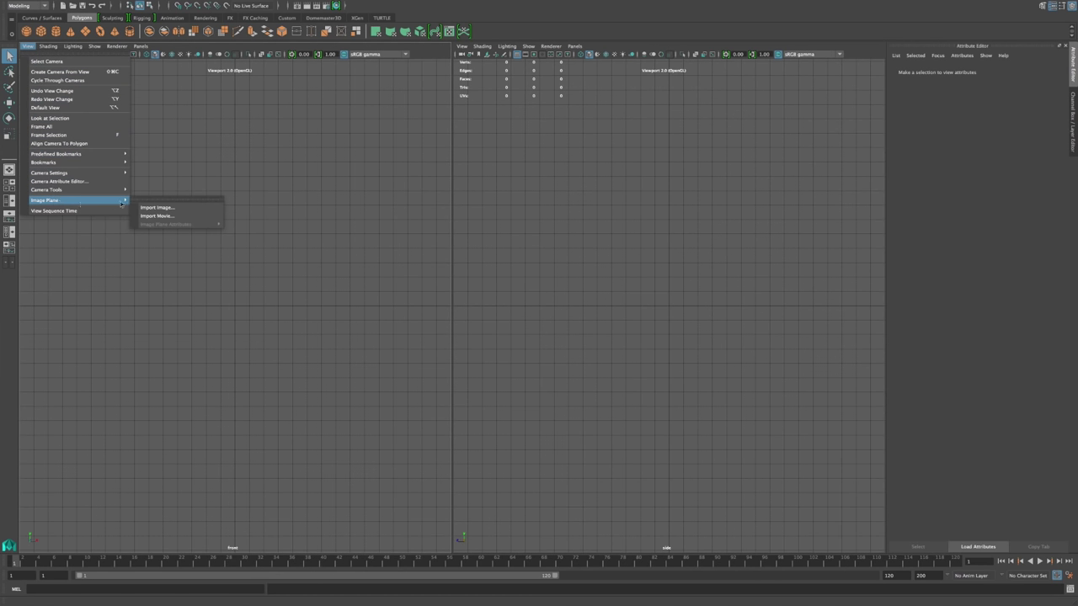
{"action": "left_click", "coordinate": [168, 208]}
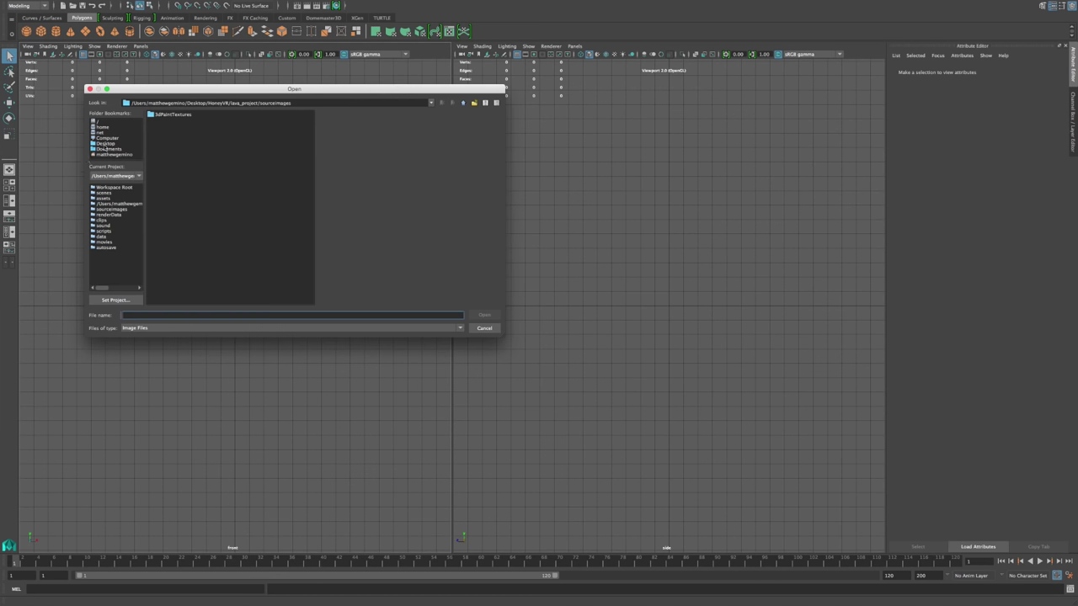
{"action": "left_click", "coordinate": [104, 143]}
{"action": "left_click", "coordinate": [163, 222]}
{"action": "left_click", "coordinate": [172, 249]}
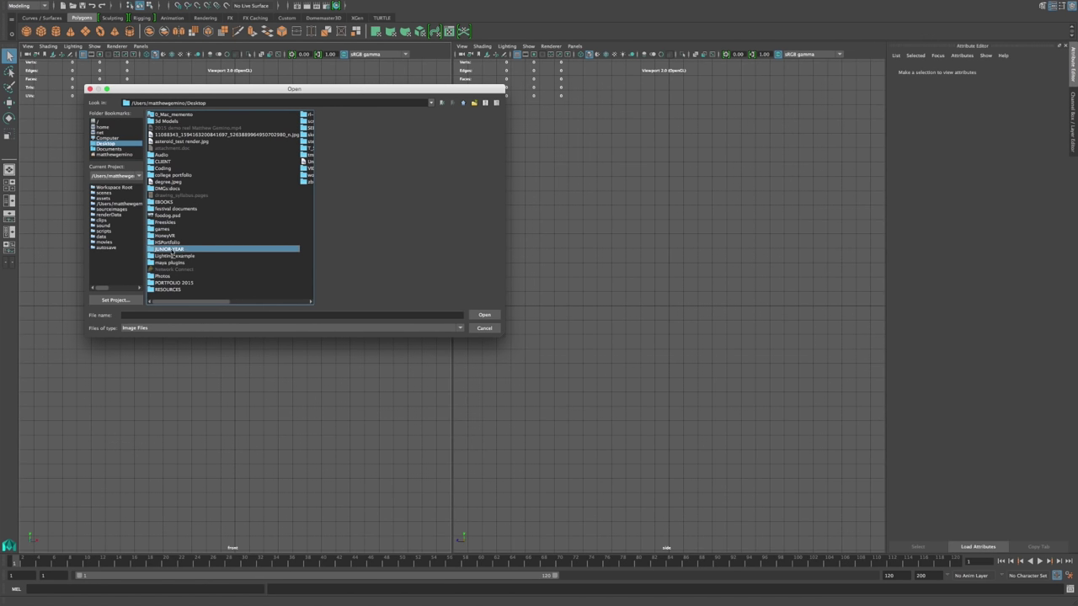
{"action": "key", "text": "w"}
{"action": "double_click", "coordinate": [164, 176]}
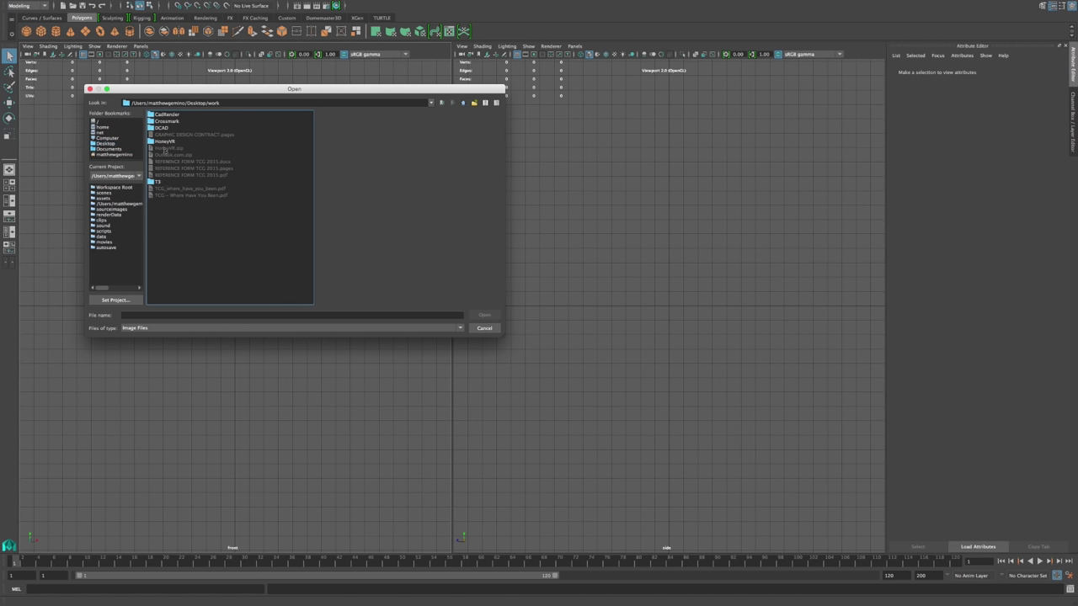
{"action": "double_click", "coordinate": [163, 134]}
{"action": "left_click", "coordinate": [162, 122]}
{"action": "double_click", "coordinate": [161, 122]}
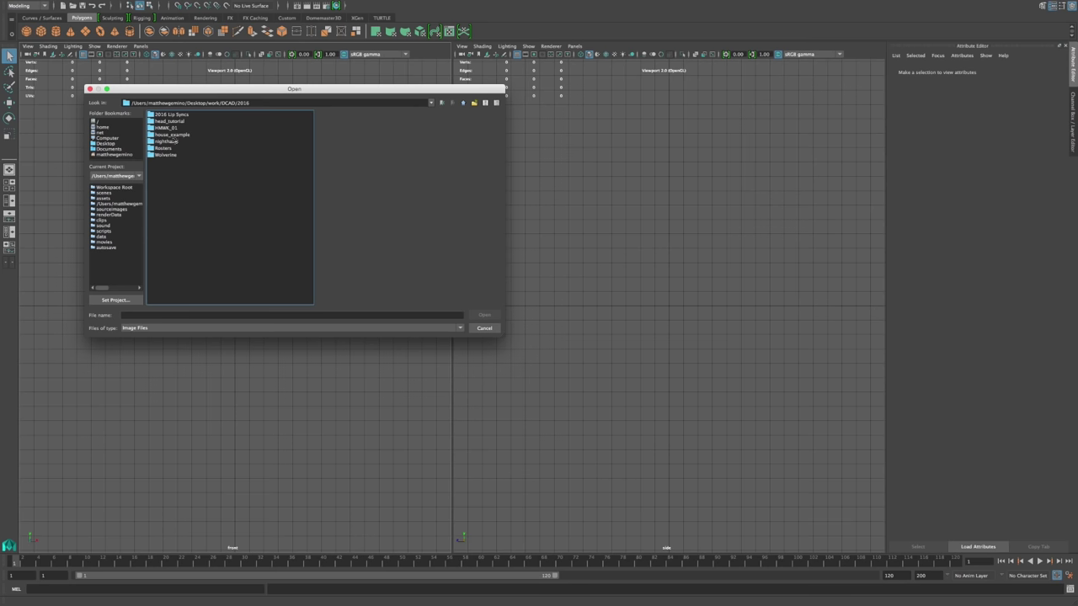
{"action": "double_click", "coordinate": [171, 121]}
{"action": "left_click", "coordinate": [194, 116]}
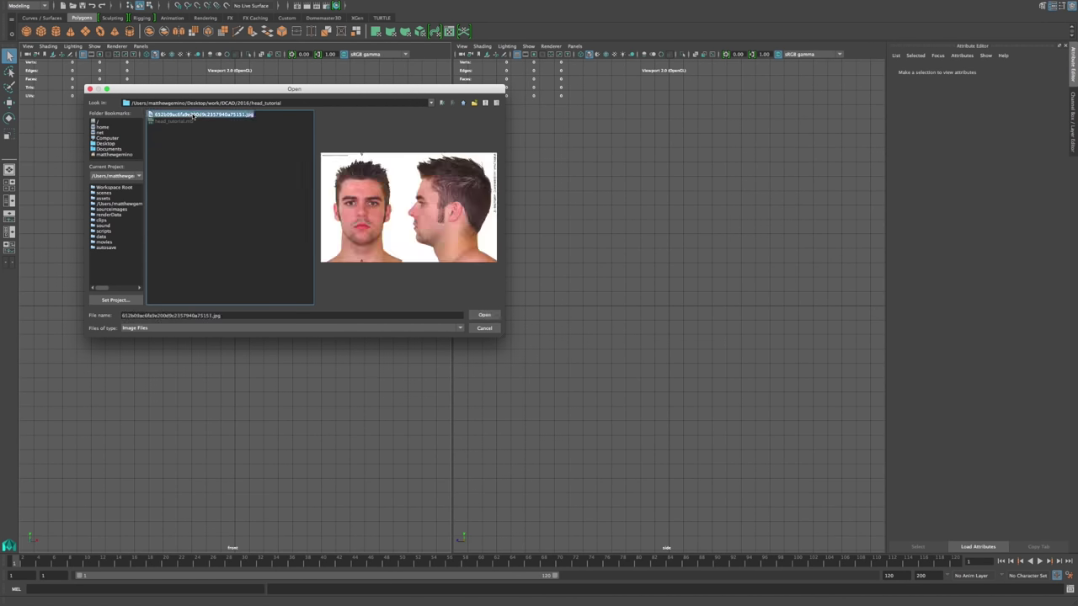
{"action": "double_click", "coordinate": [192, 115]}
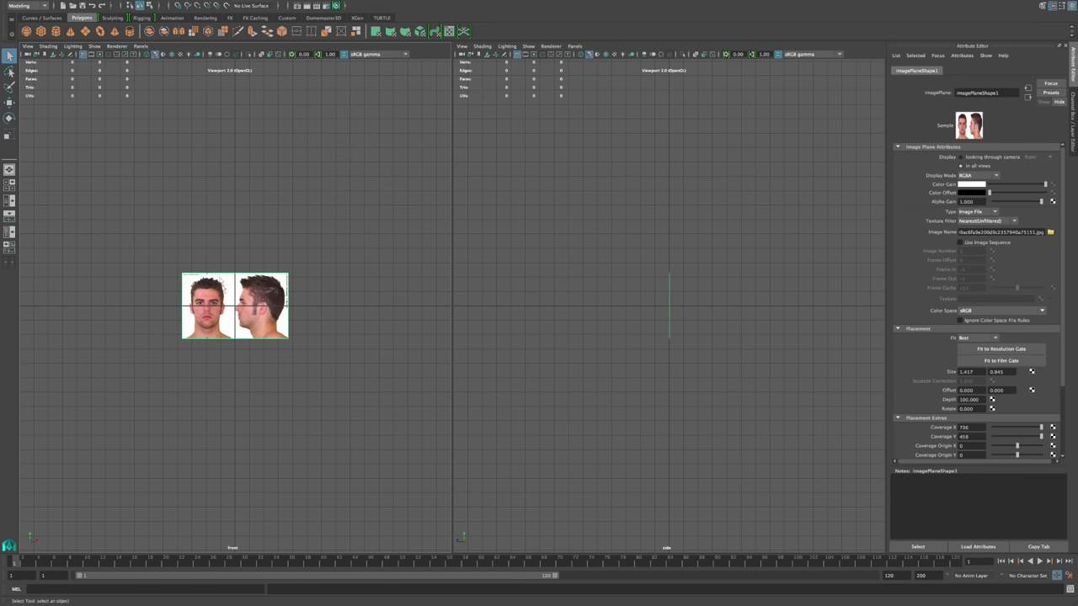
{"action": "scroll", "coordinate": [223, 284], "scroll_direction": "up", "scroll_amount": 5}
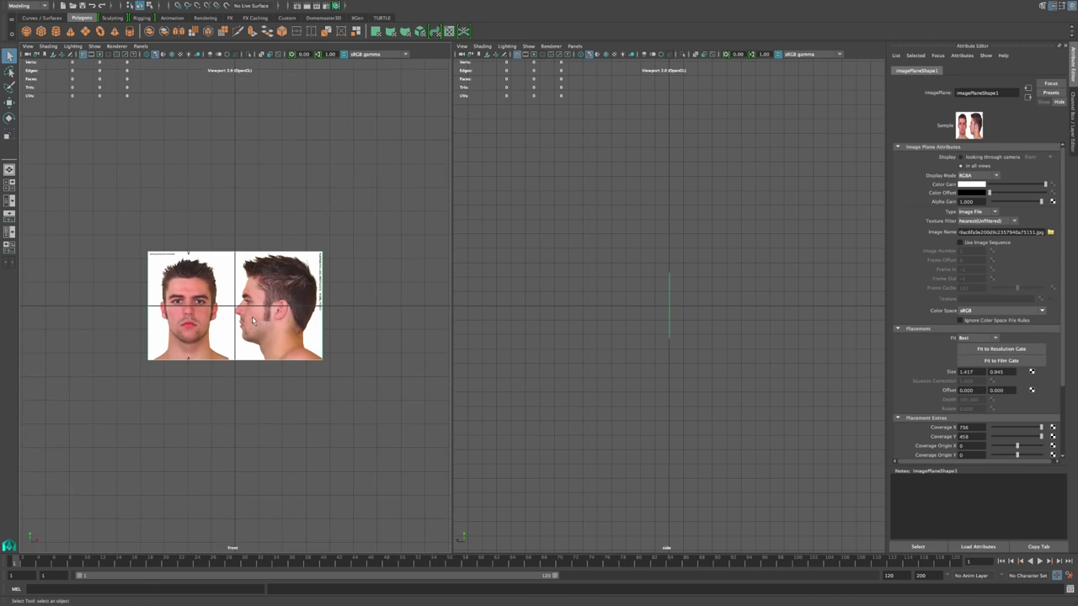
Step: Import the same head reference JPG from the head_tutorial folder as an image plane in the side view
{"action": "left_click", "coordinate": [466, 50]}
{"action": "mouse_move", "coordinate": [539, 201]}
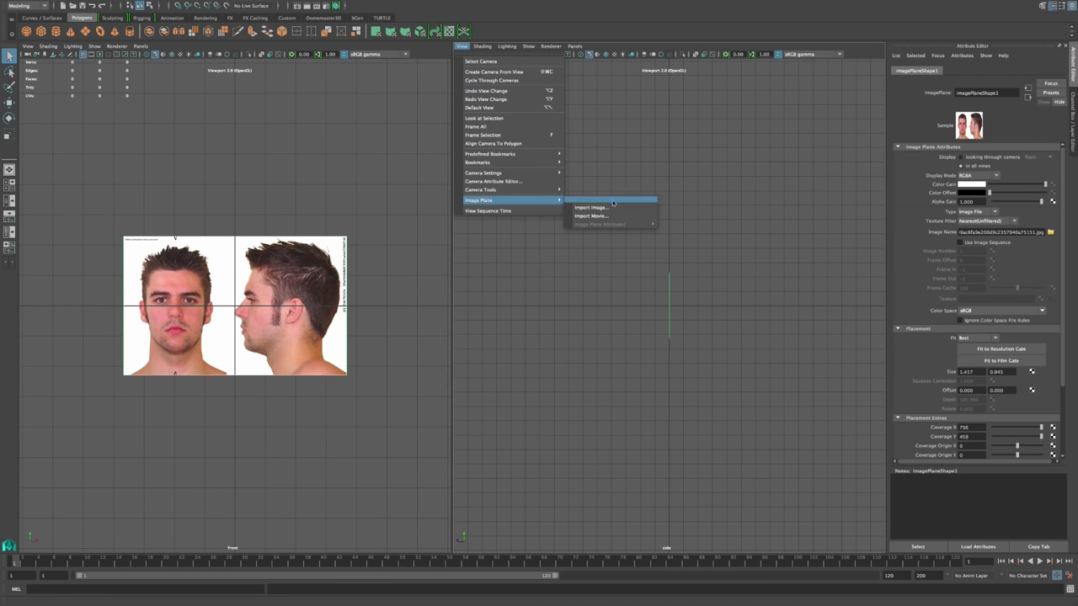
{"action": "left_click", "coordinate": [591, 207]}
{"action": "left_click", "coordinate": [103, 144]}
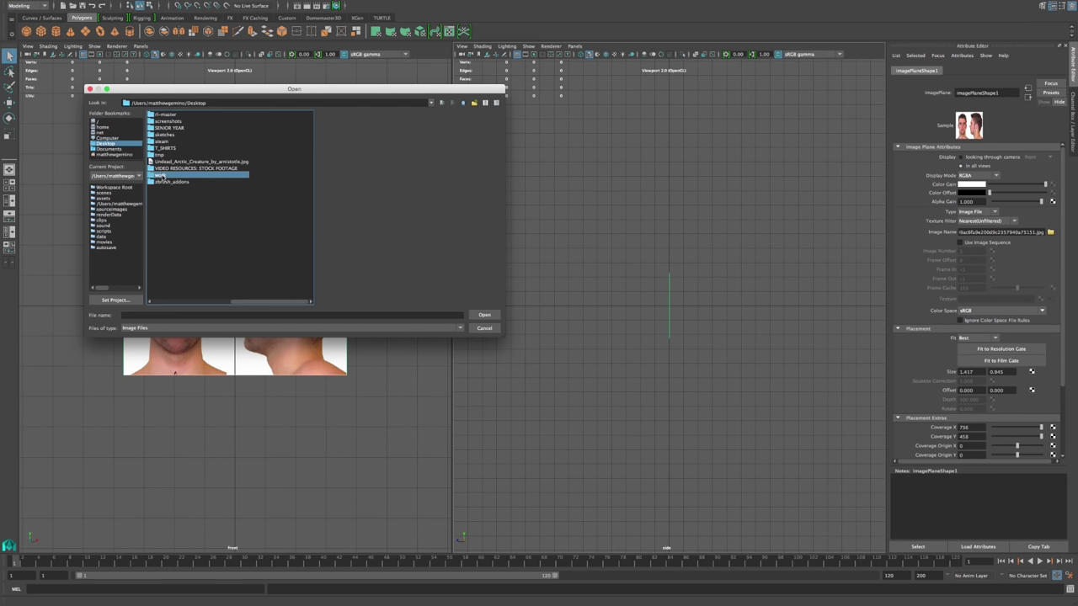
{"action": "double_click", "coordinate": [163, 176]}
{"action": "double_click", "coordinate": [162, 127]}
{"action": "left_click", "coordinate": [162, 122]}
{"action": "double_click", "coordinate": [160, 123]}
{"action": "double_click", "coordinate": [168, 121]}
{"action": "double_click", "coordinate": [178, 114]}
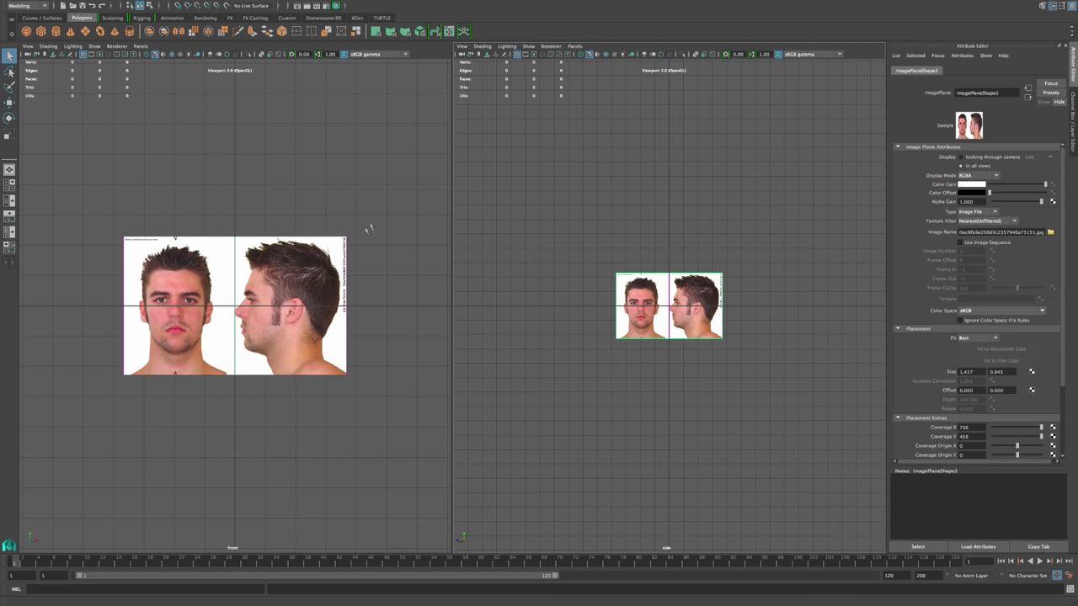
Step: Set the front view image plane's Translate Z to -12
{"action": "left_click", "coordinate": [310, 268]}
{"action": "left_click_drag", "start_coordinate": [378, 212], "coordinate": [329, 253]}
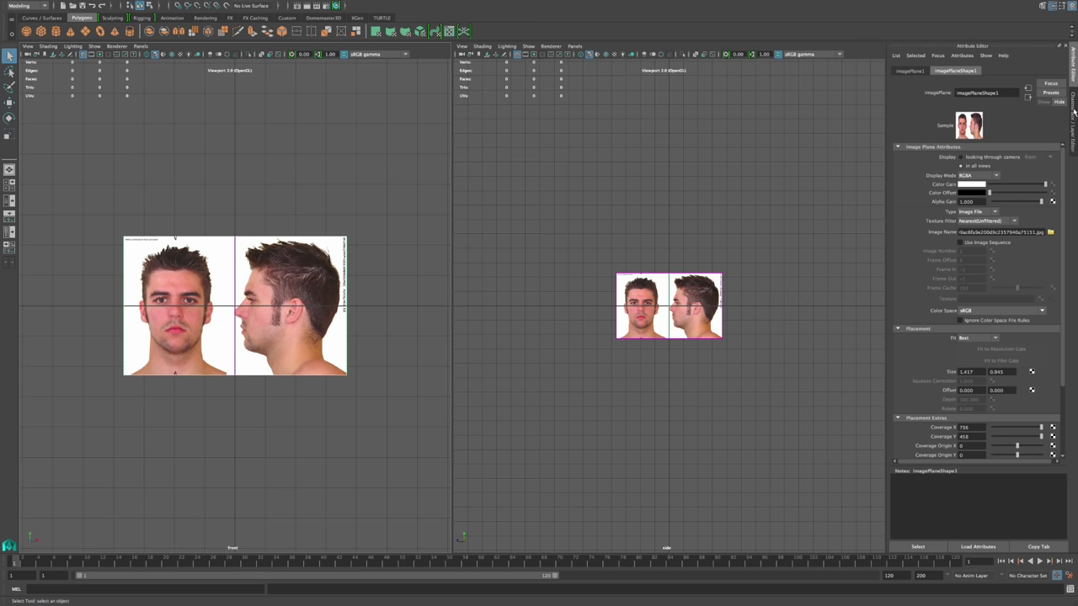
{"action": "left_click", "coordinate": [1073, 110]}
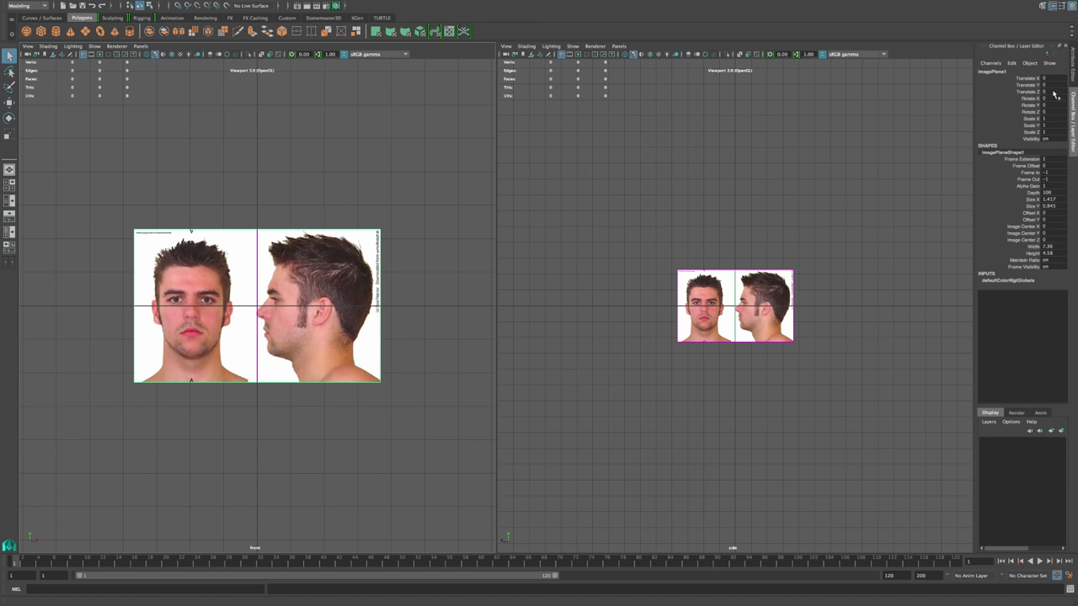
{"action": "left_click", "coordinate": [1050, 91]}
{"action": "type", "text": "-12"}
{"action": "key", "text": "Return"}
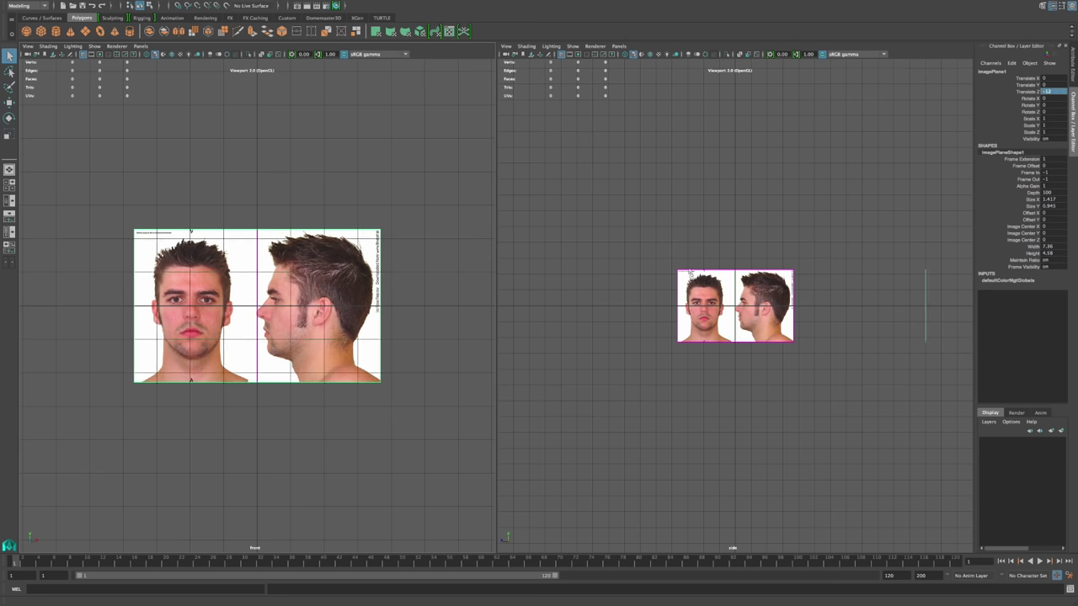
Step: Set the side view image plane's Translate X to -12
{"action": "left_click", "coordinate": [705, 311]}
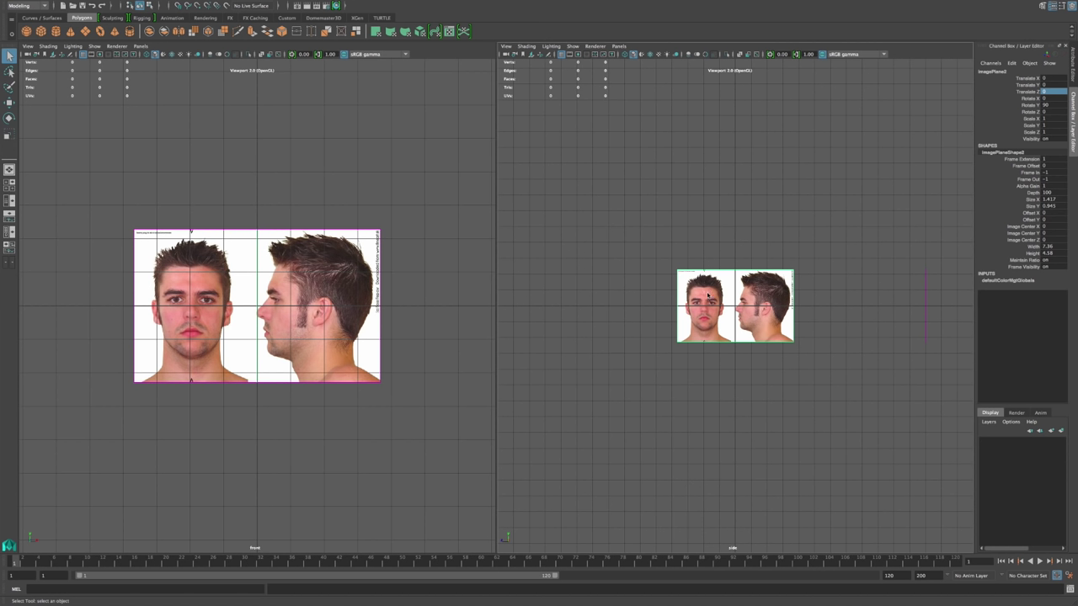
{"action": "left_click", "coordinate": [1054, 78]}
{"action": "left_click", "coordinate": [1053, 77]}
{"action": "type", "text": "-12"}
{"action": "key", "text": "Return"}
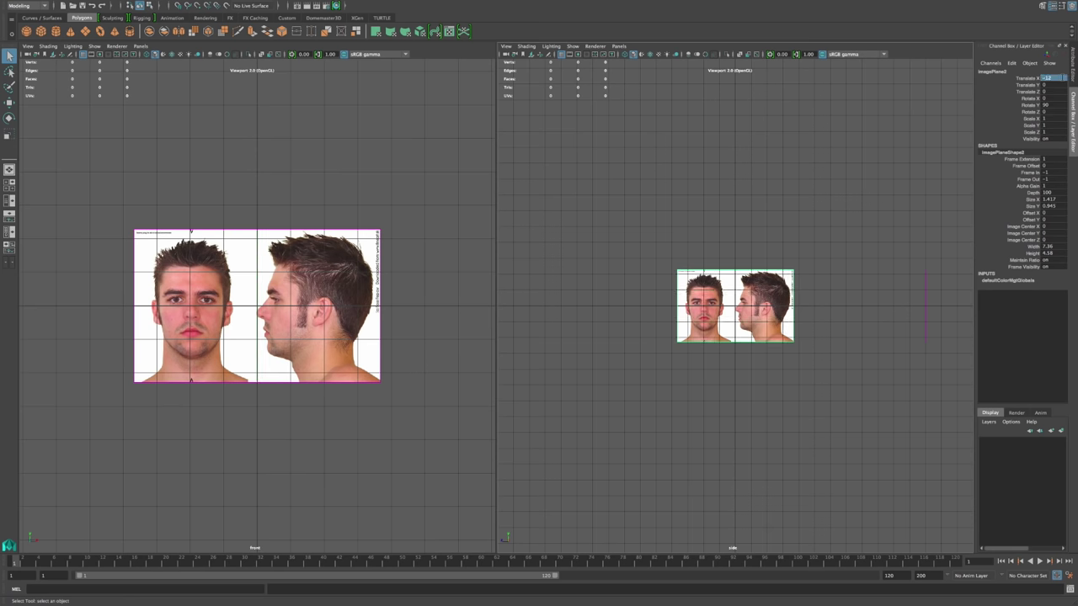
Step: Move the side view image plane along Z to about 1.52 so the profile head sits over the centre line
{"action": "right_click_drag", "start_coordinate": [648, 320], "coordinate": [805, 442], "text": "alt"}
{"action": "left_click_drag", "start_coordinate": [542, 431], "coordinate": [615, 367]}
{"action": "key", "text": "w"}
{"action": "left_click_drag", "start_coordinate": [698, 308], "coordinate": [627, 317]}
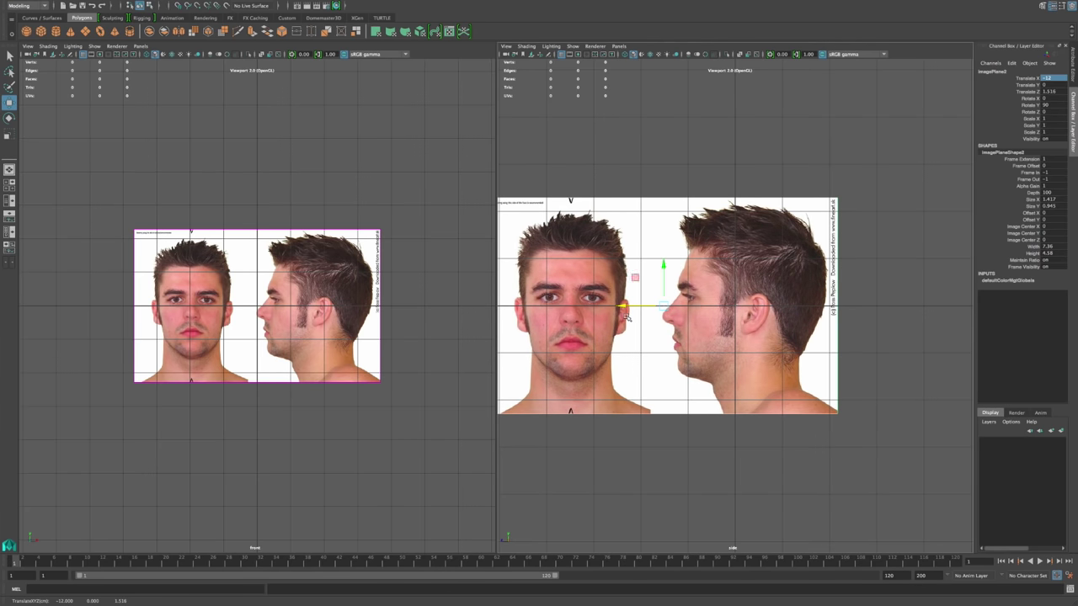
Step: Move the front view image plane along X to about 1.96 so the frontal face is centred on the vertical axis
{"action": "left_click", "coordinate": [448, 430]}
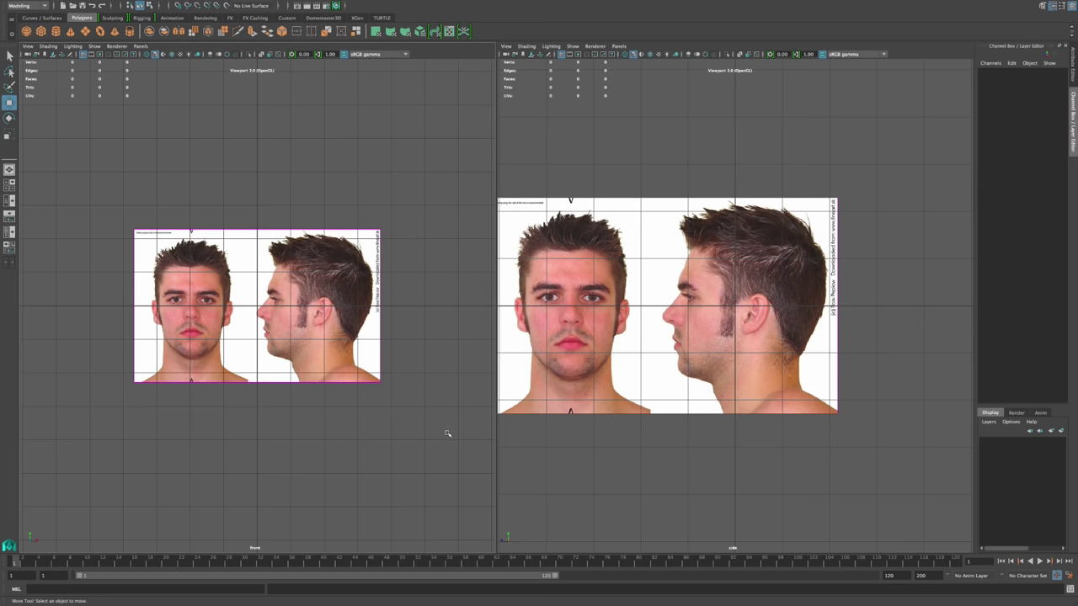
{"action": "middle_click_drag", "start_coordinate": [356, 413], "coordinate": [398, 448], "text": "alt"}
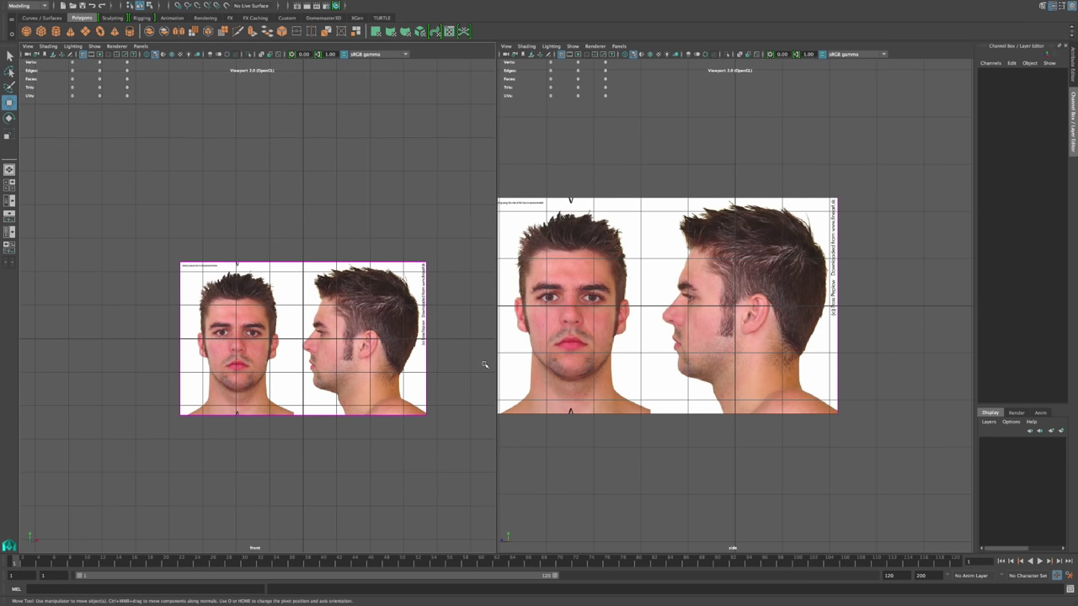
{"action": "left_click_drag", "start_coordinate": [483, 365], "coordinate": [414, 387]}
{"action": "left_click_drag", "start_coordinate": [349, 341], "coordinate": [411, 344]}
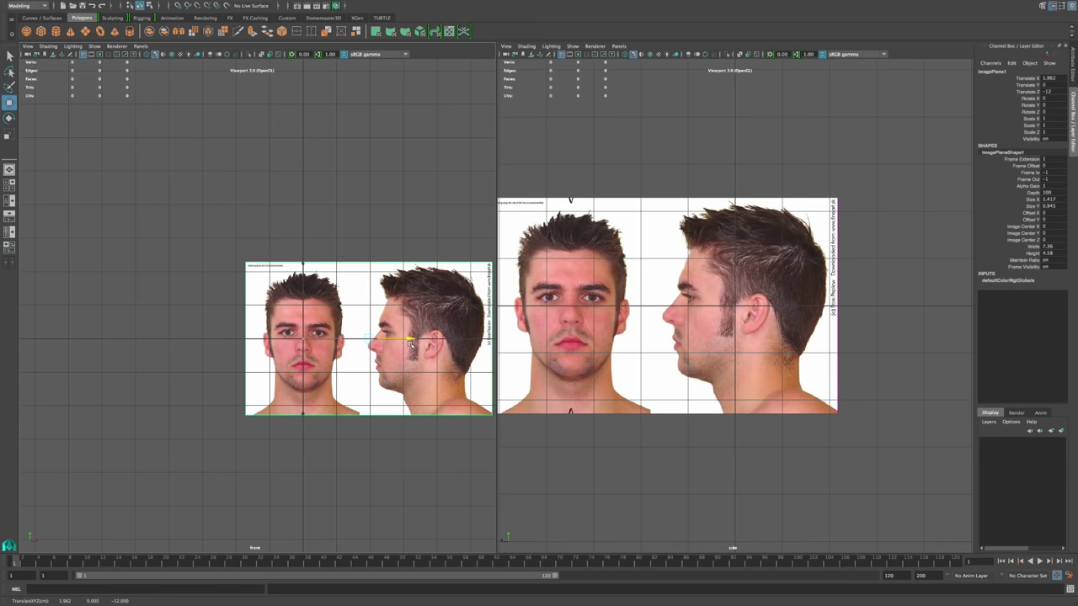
Step: Hide the grid in both the front and side views
{"action": "left_click", "coordinate": [83, 55]}
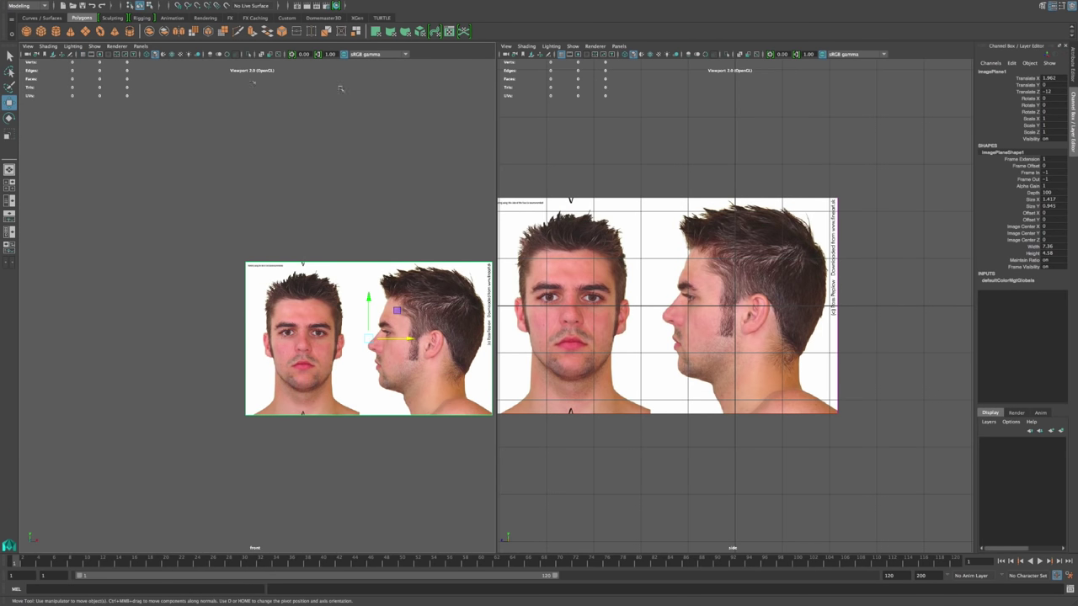
{"action": "left_click", "coordinate": [562, 55]}
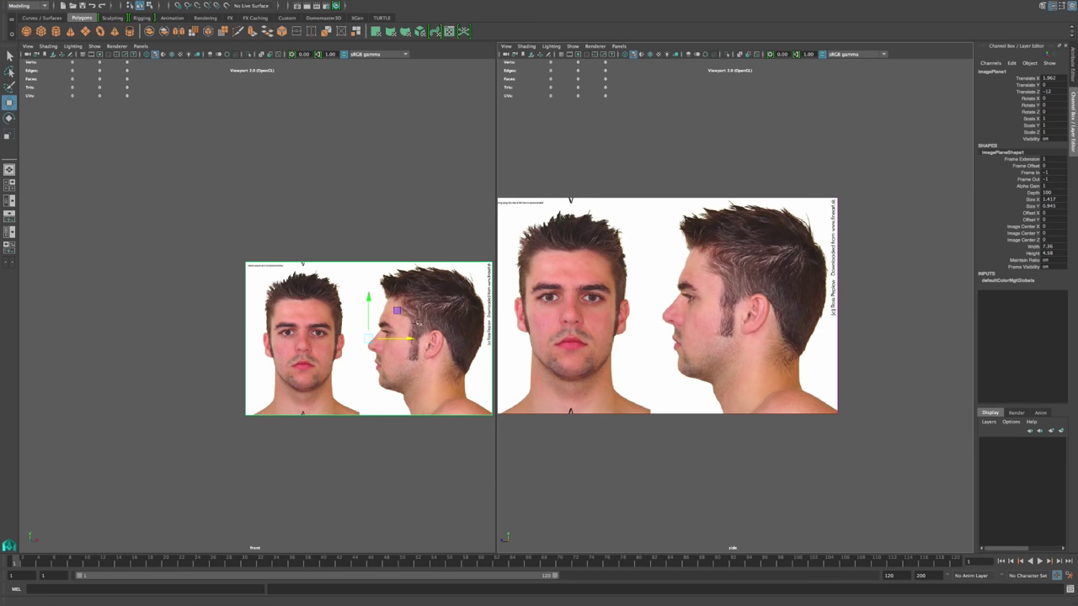
{"action": "scroll", "coordinate": [294, 311], "scroll_direction": "up", "scroll_amount": 8}
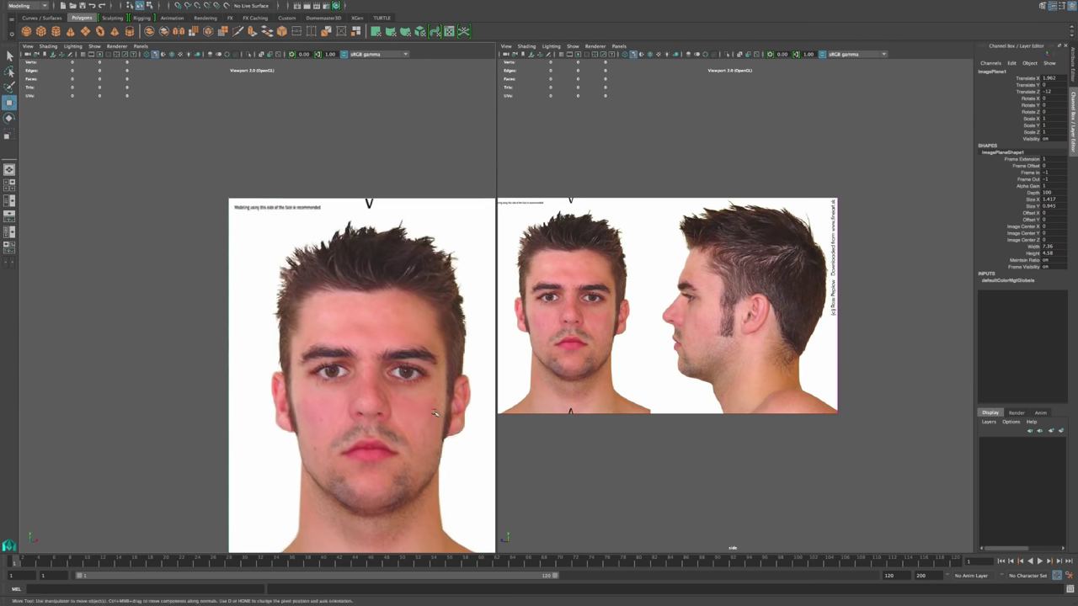
Step: Activate Quad Draw from the Modeling Toolkit and draw the first two quads at the inner upper corner of the subject's left eye in the front view
{"action": "scroll", "coordinate": [257, 324], "scroll_direction": "up", "scroll_amount": 3}
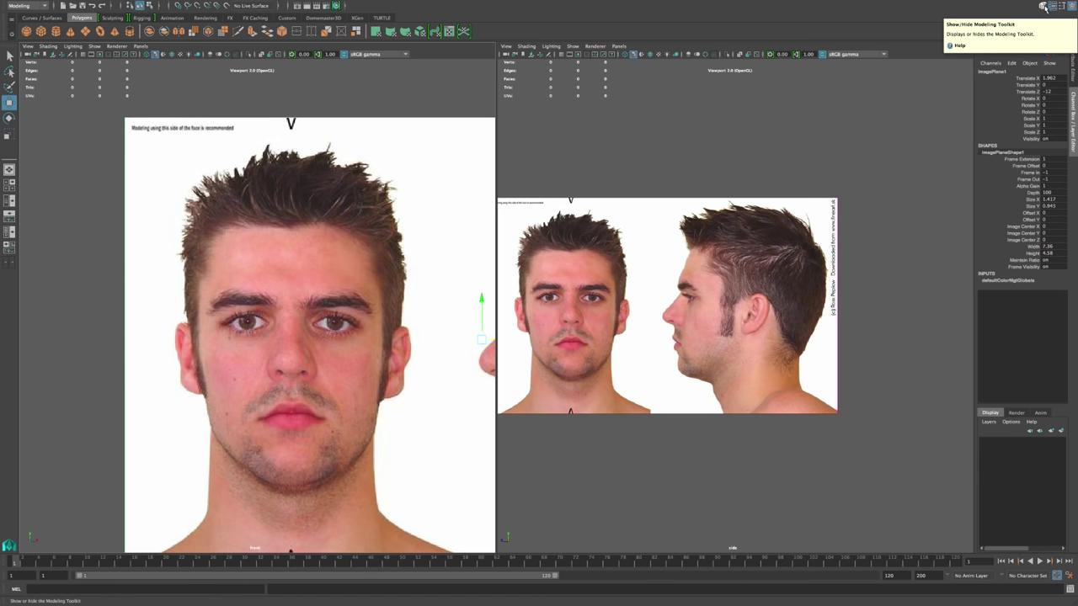
{"action": "left_click", "coordinate": [1044, 6]}
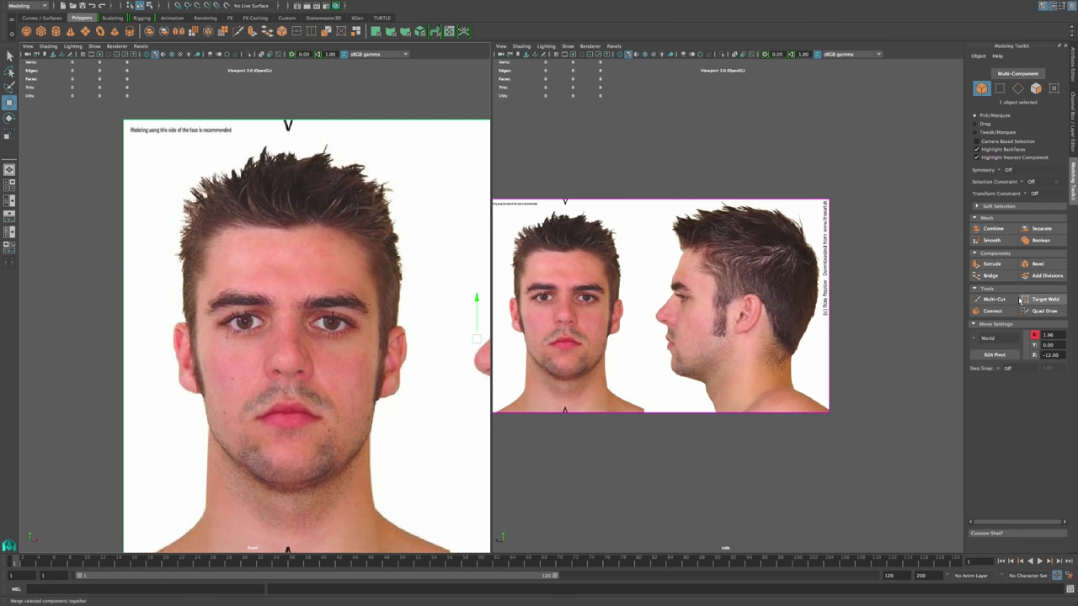
{"action": "left_click", "coordinate": [1043, 312]}
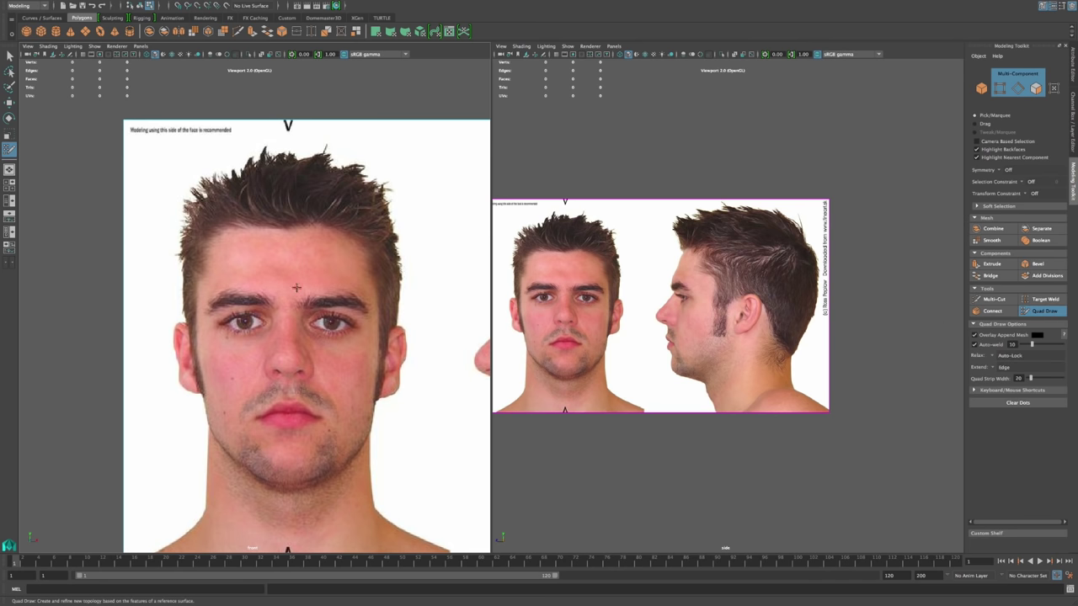
{"action": "scroll", "coordinate": [296, 287], "scroll_direction": "up", "scroll_amount": 6}
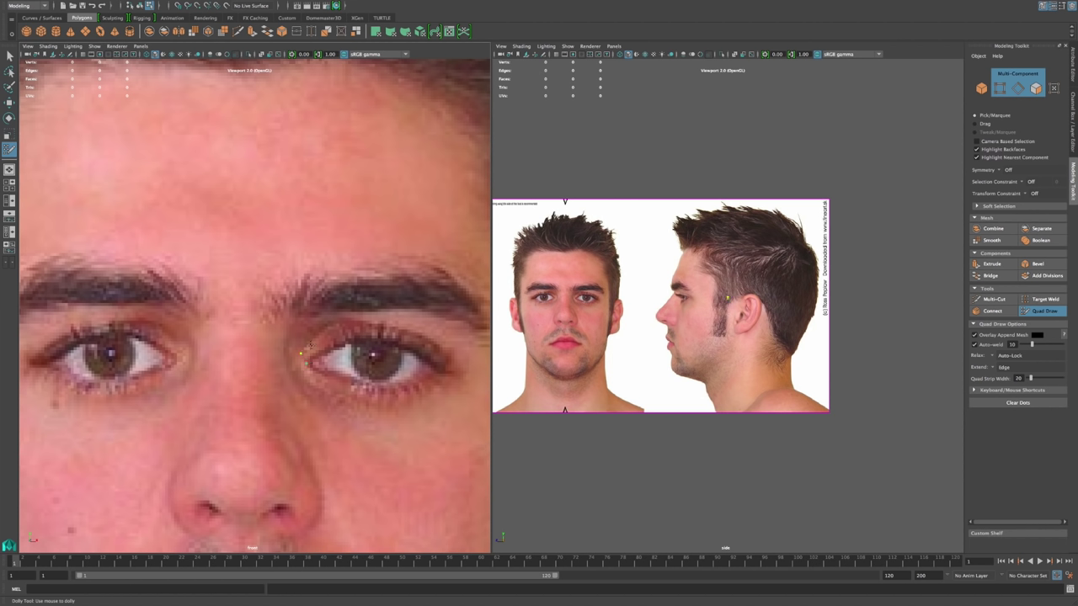
{"action": "left_click", "coordinate": [327, 350]}
{"action": "left_click", "coordinate": [316, 340]}
{"action": "left_click", "coordinate": [301, 355]}
{"action": "left_click", "coordinate": [313, 351], "text": "shift"}
{"action": "left_click", "coordinate": [313, 351], "text": "shift"}
{"action": "left_click", "coordinate": [332, 338], "text": "shift"}
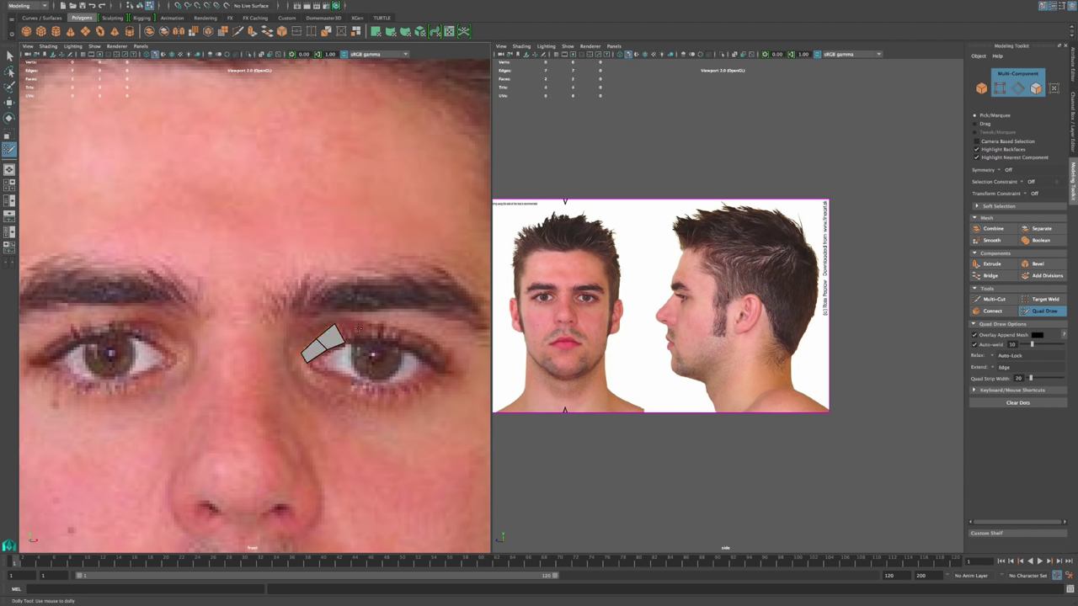
Step: Extend the quad strip along the upper eyelid, around the outer corner of the eye and onto the lower lid
{"action": "left_click", "coordinate": [379, 339], "text": "shift"}
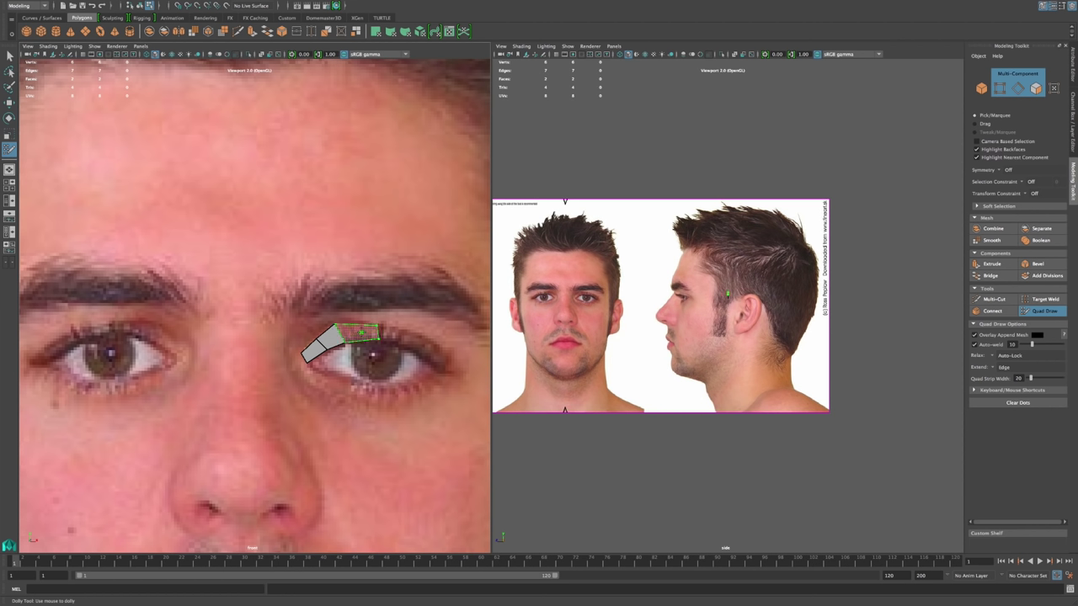
{"action": "left_click", "coordinate": [421, 343], "text": "shift"}
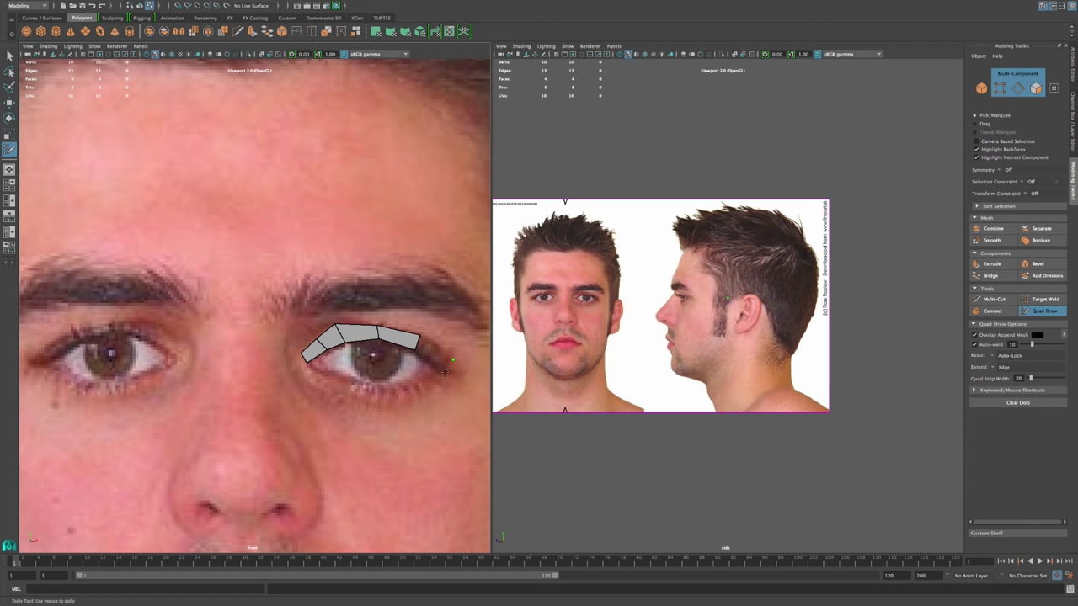
{"action": "left_click", "coordinate": [445, 368], "text": "shift"}
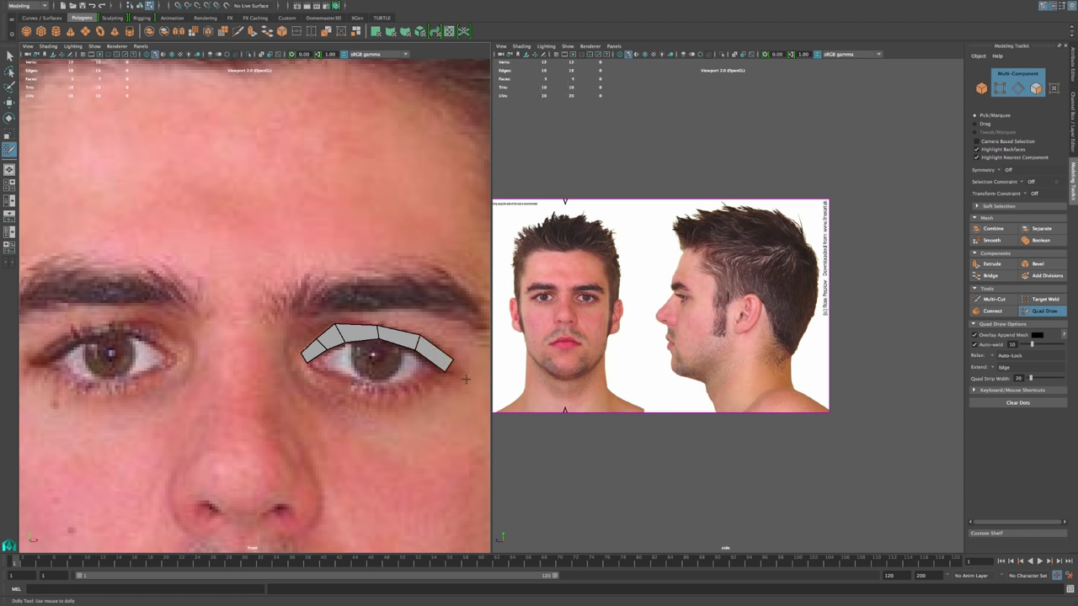
{"action": "left_click", "coordinate": [462, 380], "text": "shift"}
{"action": "left_click", "coordinate": [435, 391], "text": "shift"}
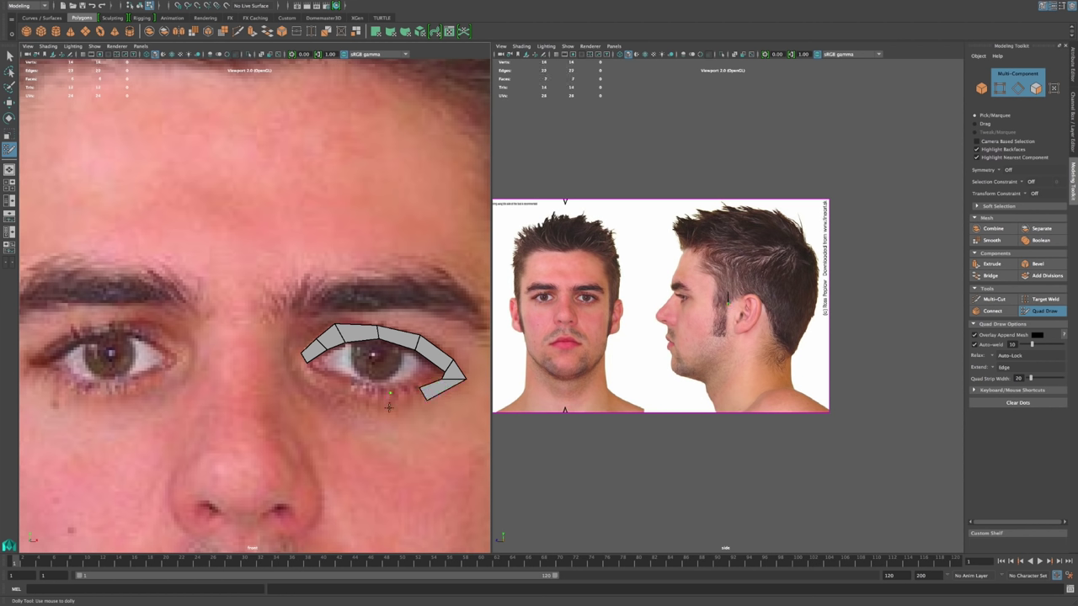
Step: Continue the quads along the lower eyelid, close the ring at the inner eye corner and leave Quad Draw
{"action": "left_click", "coordinate": [404, 399], "text": "shift"}
{"action": "left_click", "coordinate": [372, 397], "text": "shift"}
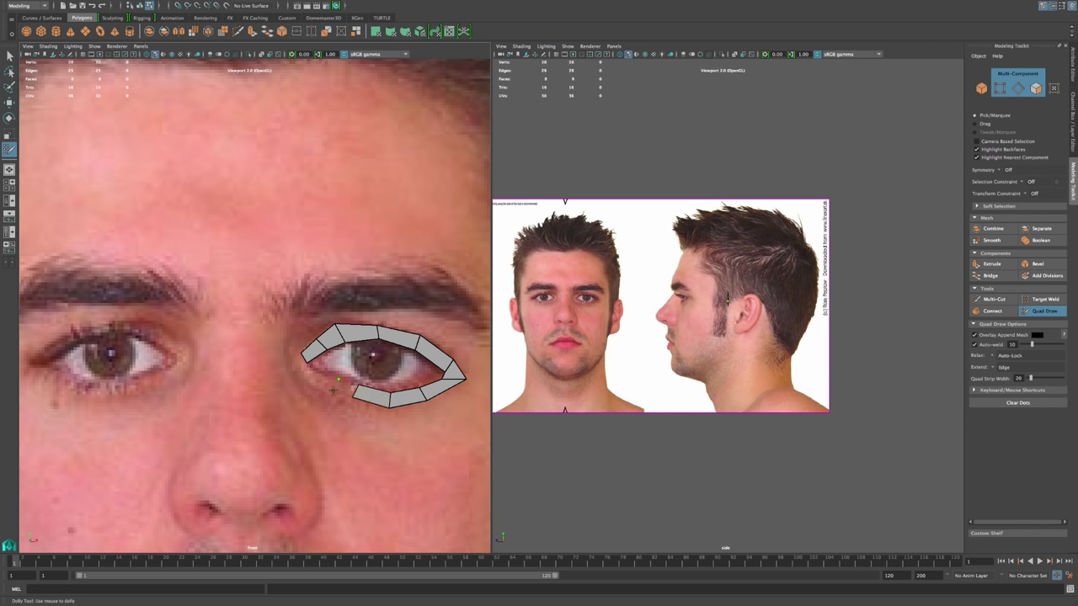
{"action": "left_click", "coordinate": [347, 389], "text": "shift"}
{"action": "left_click", "coordinate": [313, 383], "text": "shift"}
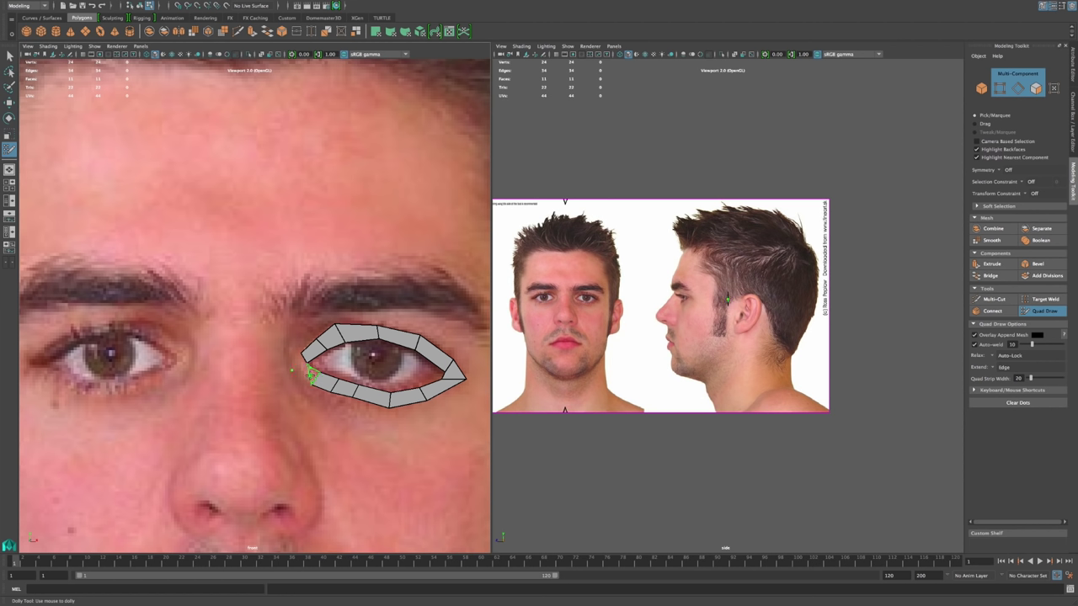
{"action": "left_click", "coordinate": [300, 364], "text": "shift"}
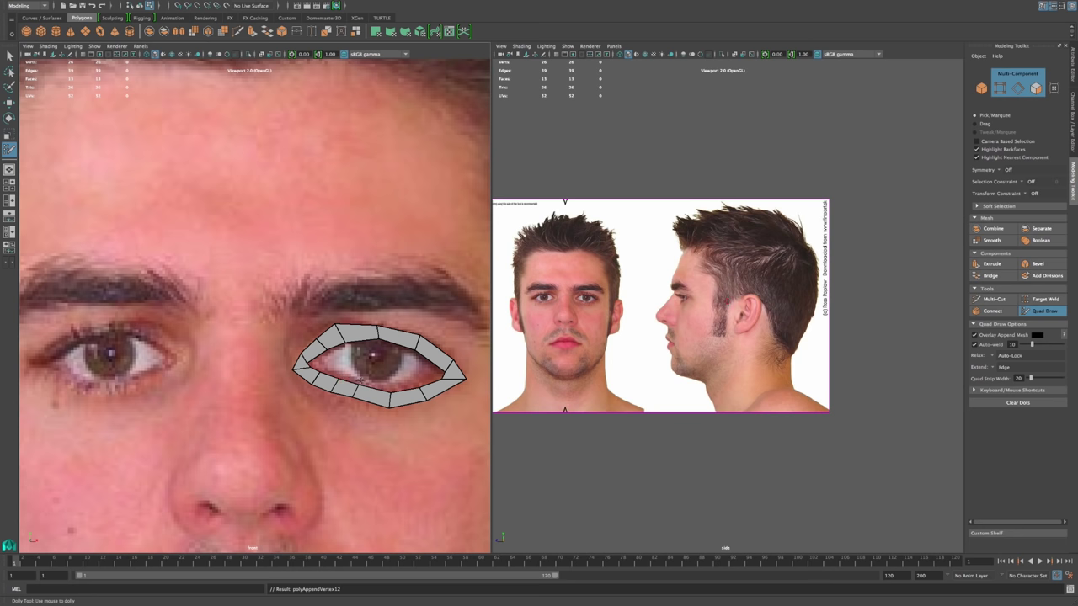
{"action": "key", "text": "q"}
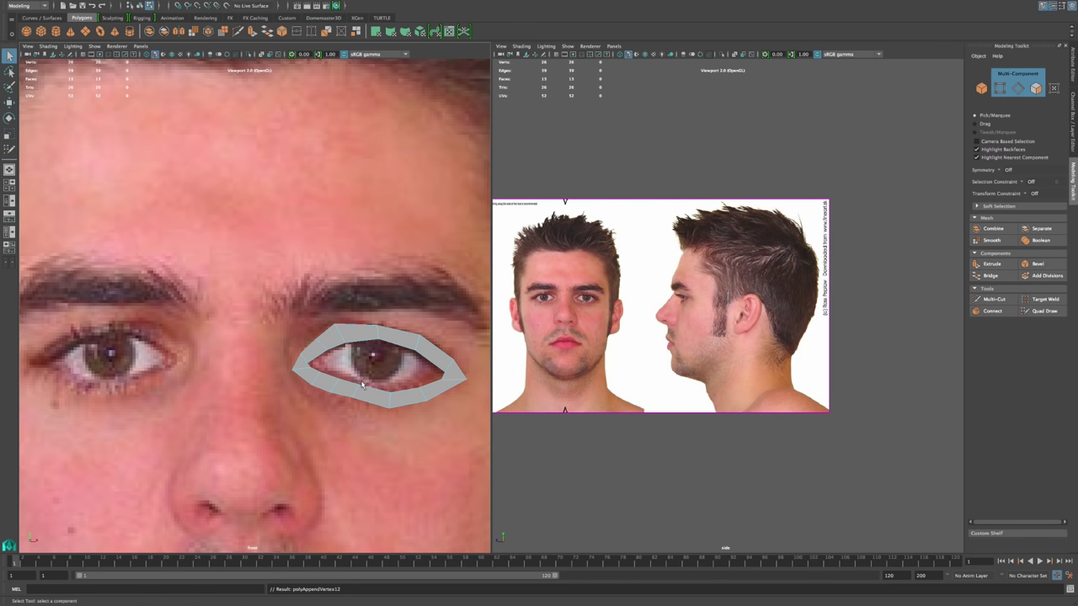
Step: Switch the eye mesh to vertex editing with the Move tool and enable X-ray display in the front view
{"action": "right_click", "coordinate": [450, 379]}
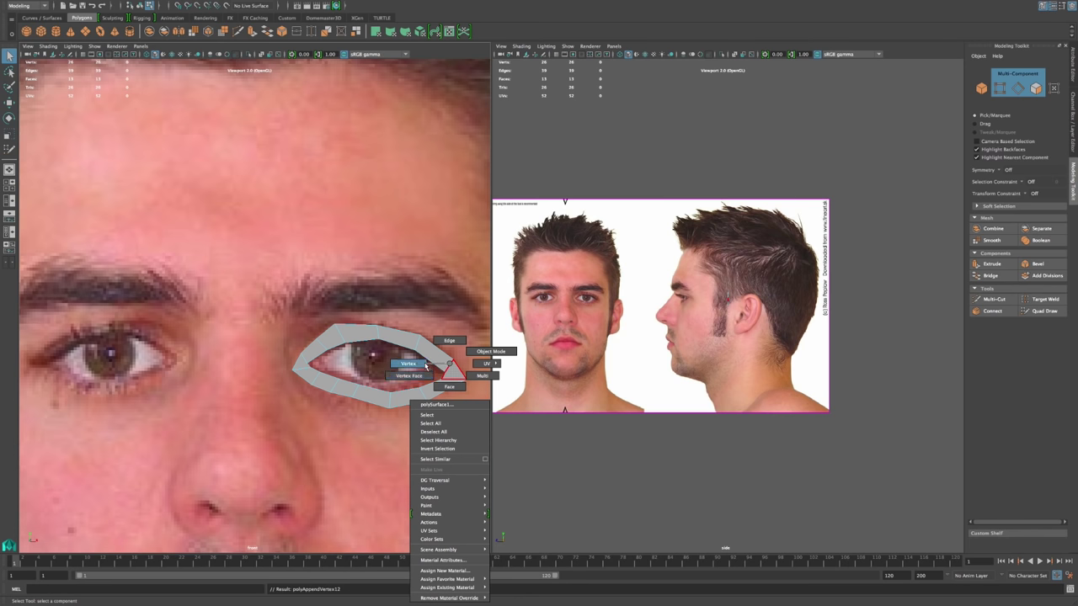
{"action": "left_click", "coordinate": [426, 365]}
{"action": "left_click", "coordinate": [443, 370]}
{"action": "key", "text": "w"}
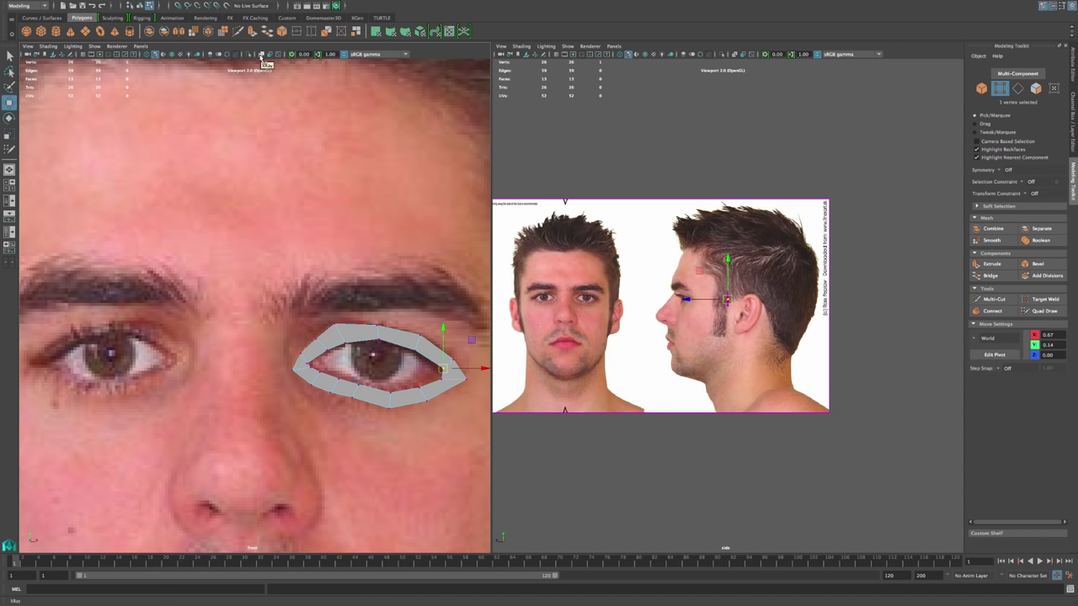
{"action": "left_click", "coordinate": [261, 55]}
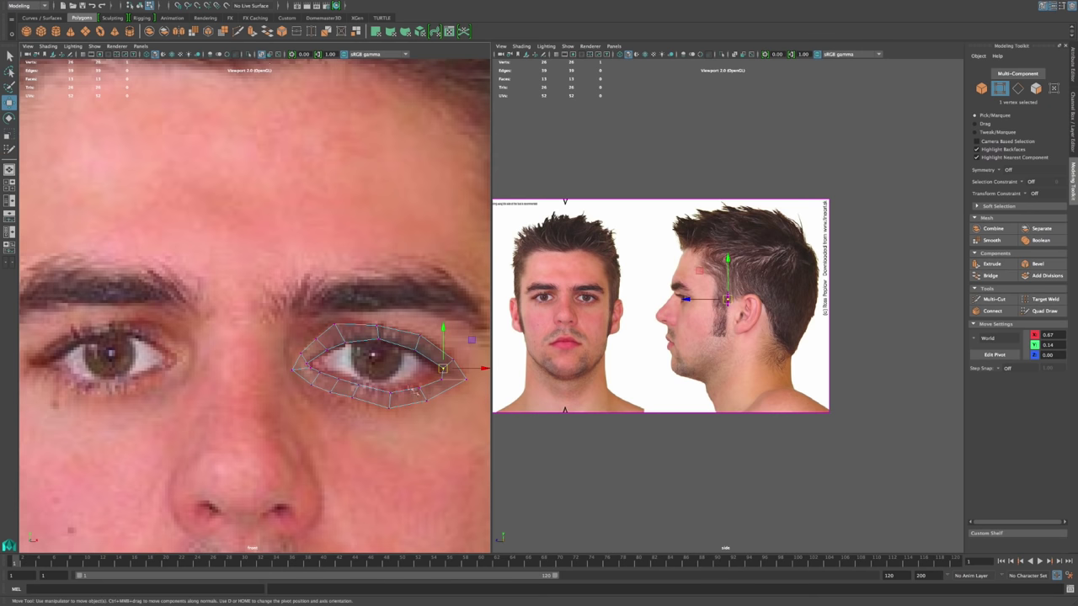
{"action": "scroll", "coordinate": [315, 317], "scroll_direction": "up", "scroll_amount": 6}
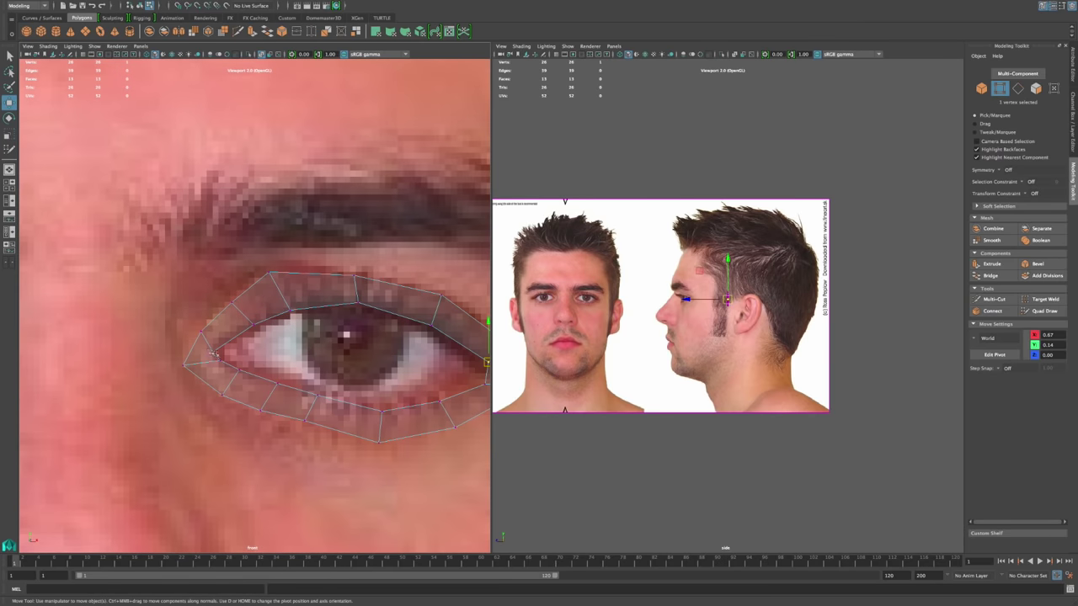
Step: Move the vertices at the inner eye corner to follow the tear duct in the front reference
{"action": "left_click", "coordinate": [221, 345]}
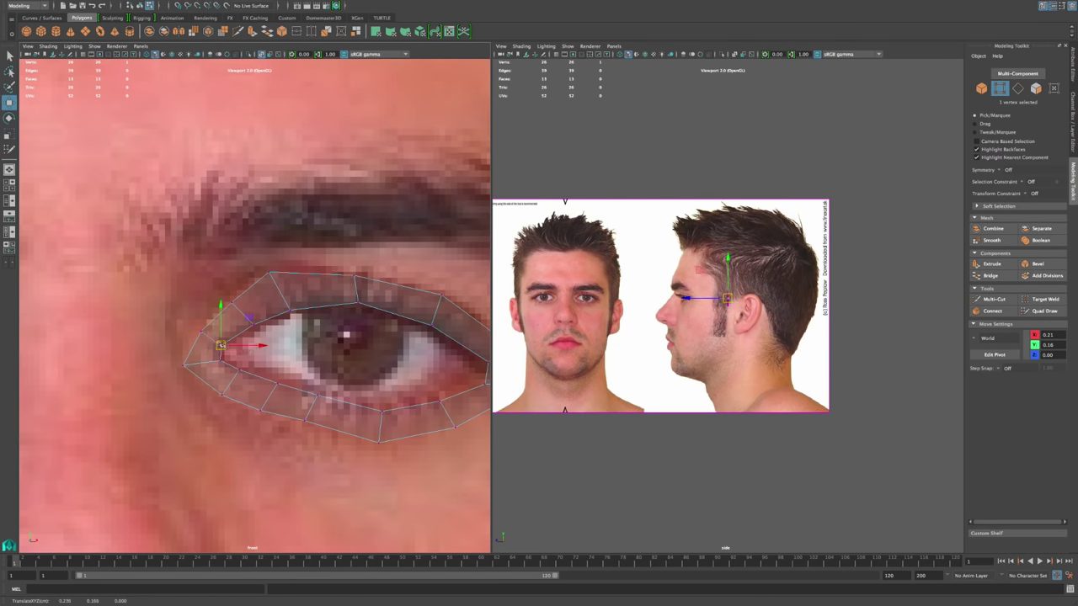
{"action": "left_click_drag", "start_coordinate": [221, 343], "coordinate": [222, 341]}
{"action": "left_click_drag", "start_coordinate": [199, 331], "coordinate": [196, 332]}
{"action": "left_click_drag", "start_coordinate": [172, 375], "coordinate": [225, 352]}
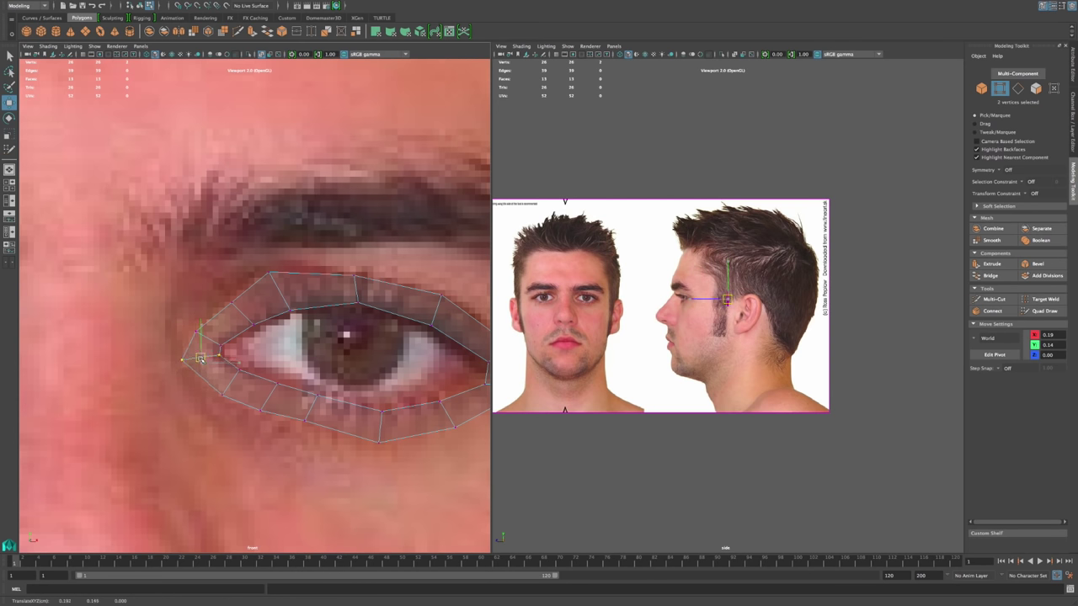
{"action": "left_click", "coordinate": [182, 360]}
{"action": "left_click_drag", "start_coordinate": [182, 360], "coordinate": [184, 355]}
Step: Reposition the ring vertices along the inner half of the lower eyelid to even out the quads along the lid line
{"action": "left_click", "coordinate": [222, 395]}
{"action": "left_click_drag", "start_coordinate": [222, 394], "coordinate": [280, 377]}
{"action": "left_click", "coordinate": [277, 384]}
{"action": "left_click", "coordinate": [264, 411]}
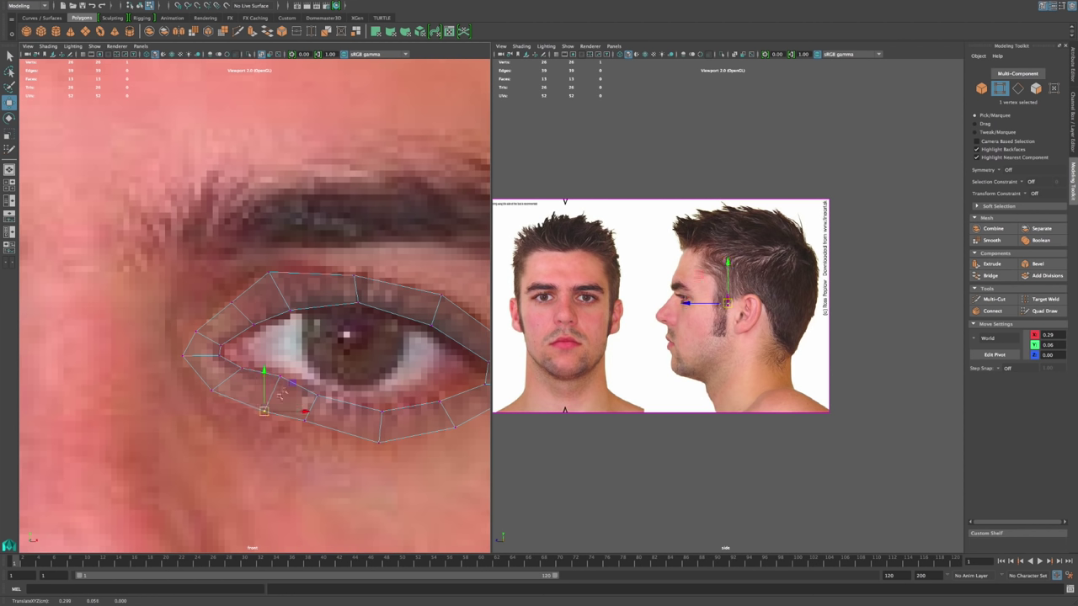
{"action": "left_click", "coordinate": [318, 395]}
{"action": "left_click_drag", "start_coordinate": [317, 395], "coordinate": [434, 356]}
{"action": "left_click", "coordinate": [316, 391]}
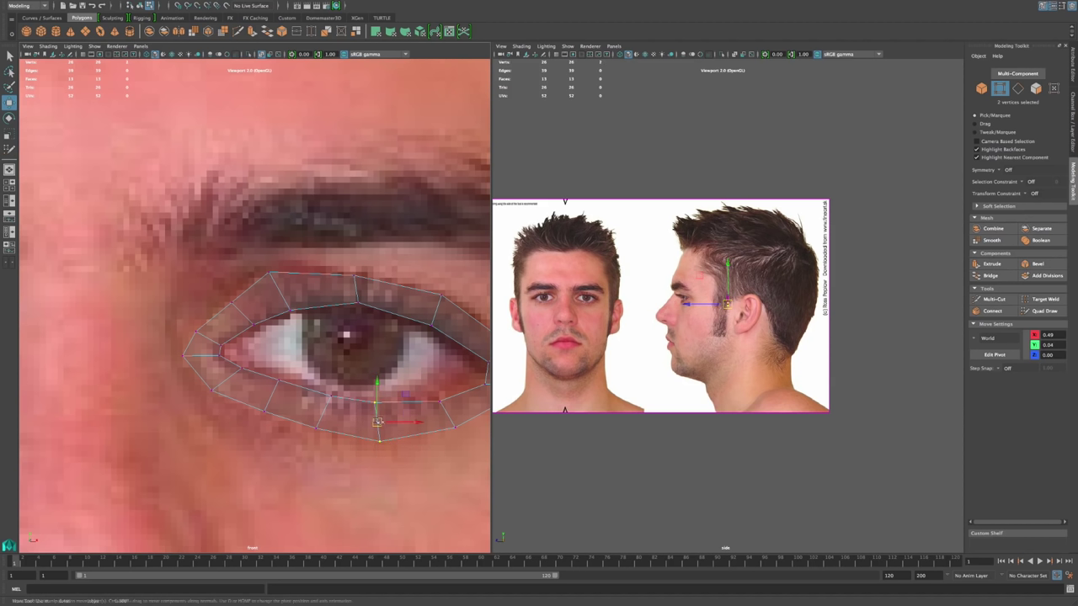
Step: Adjust the inner and outer ring vertices on the outer part of the lower eyelid
{"action": "left_click", "coordinate": [437, 396]}
{"action": "left_click_drag", "start_coordinate": [437, 396], "coordinate": [435, 393]}
{"action": "left_click", "coordinate": [456, 428]}
{"action": "left_click_drag", "start_coordinate": [455, 429], "coordinate": [449, 430]}
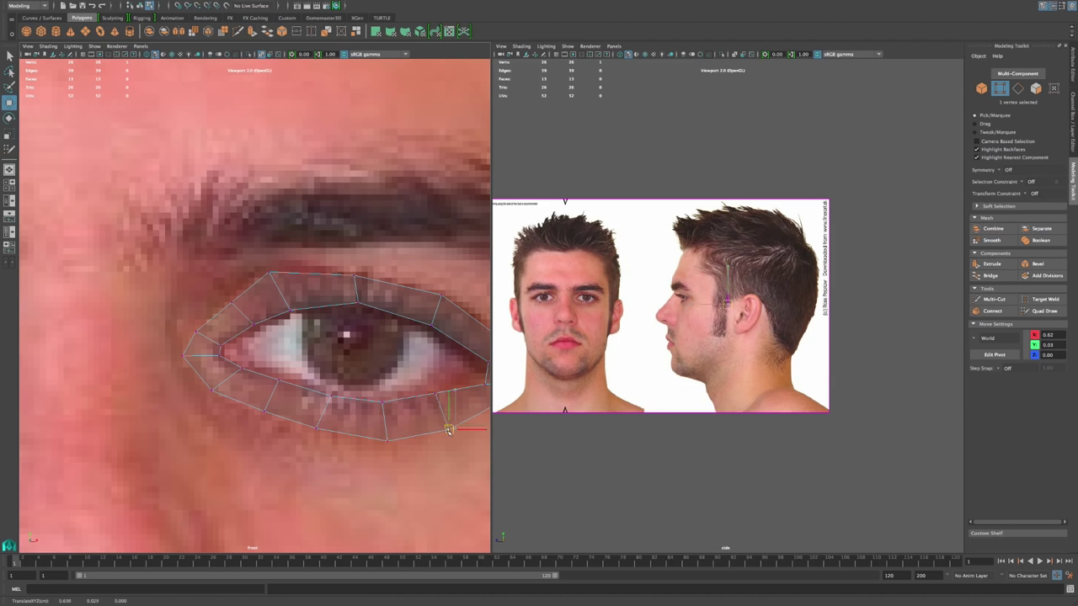
{"action": "middle_click_drag", "start_coordinate": [449, 429], "coordinate": [368, 426], "text": "alt"}
Step: Reshape the ring around the outer eye corner and the outer end of the upper eyelid by moving its vertices
{"action": "left_click_drag", "start_coordinate": [391, 400], "coordinate": [392, 400]}
{"action": "left_click_drag", "start_coordinate": [379, 415], "coordinate": [394, 363]}
{"action": "left_click", "coordinate": [429, 415]}
{"action": "left_click", "coordinate": [382, 392]}
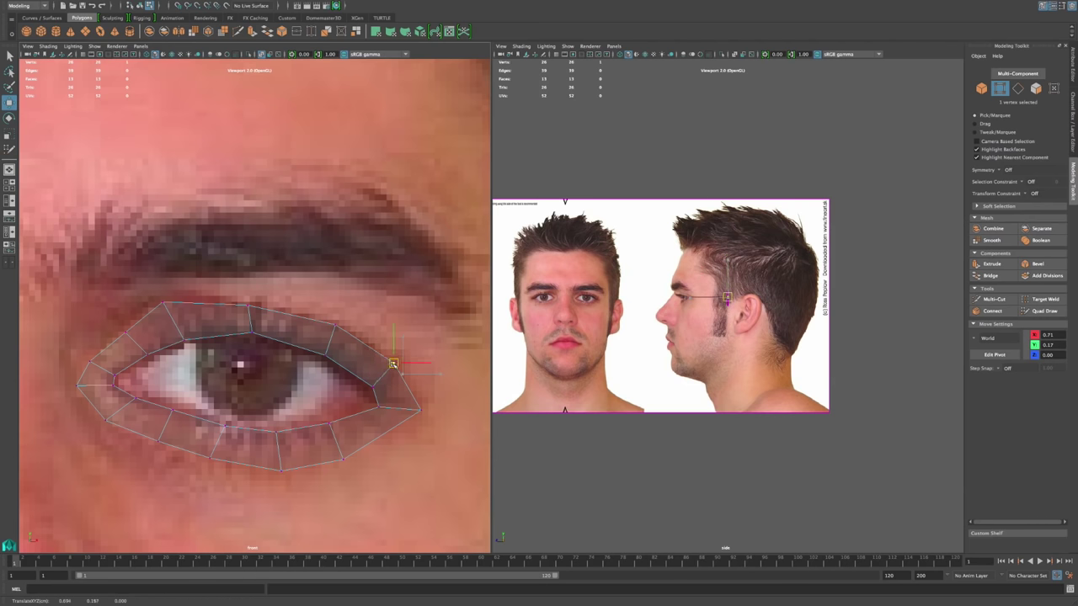
{"action": "mouse_move", "coordinate": [315, 370]}
{"action": "left_mouse_down"}
{"action": "mouse_move", "coordinate": [345, 341]}
{"action": "mouse_move", "coordinate": [326, 354]}
{"action": "mouse_move", "coordinate": [335, 361]}
{"action": "left_mouse_up"}
{"action": "mouse_move", "coordinate": [360, 303]}
{"action": "left_mouse_down"}
{"action": "mouse_move", "coordinate": [319, 339]}
{"action": "mouse_move", "coordinate": [352, 330]}
{"action": "left_mouse_up"}
Step: Slide the upper eyelid vertices sideways above the iris so the quads are evenly spaced along the lid
{"action": "left_click_drag", "start_coordinate": [236, 342], "coordinate": [267, 319]}
{"action": "left_click_drag", "start_coordinate": [251, 333], "coordinate": [270, 336]}
{"action": "left_click_drag", "start_coordinate": [269, 283], "coordinate": [232, 321]}
{"action": "left_click_drag", "start_coordinate": [248, 306], "coordinate": [278, 304]}
{"action": "left_click_drag", "start_coordinate": [170, 356], "coordinate": [201, 337]}
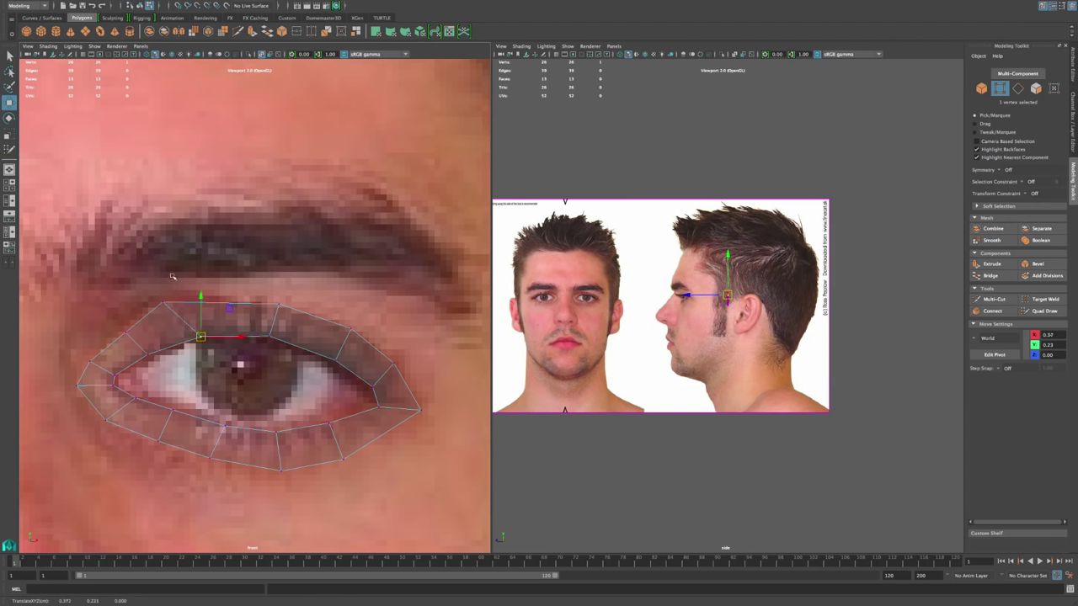
{"action": "left_click_drag", "start_coordinate": [174, 276], "coordinate": [192, 302]}
{"action": "left_click_drag", "start_coordinate": [115, 326], "coordinate": [163, 350]}
Step: Refine the upper vertices beside the inner eye corner so both ring borders curve smoothly around it
{"action": "middle_click_drag", "start_coordinate": [164, 351], "coordinate": [97, 364]}
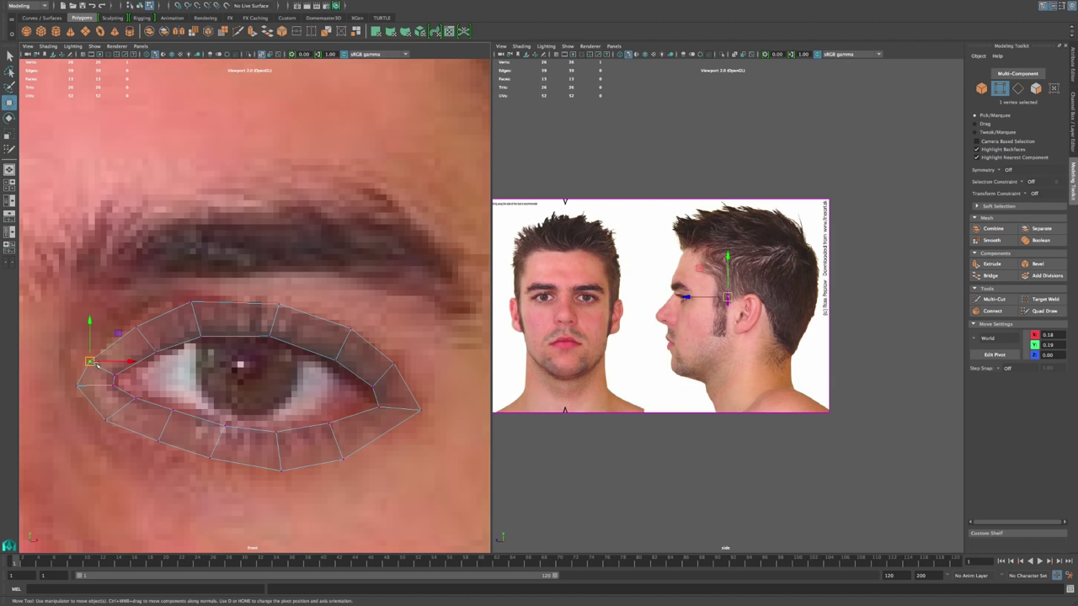
{"action": "left_click_drag", "start_coordinate": [110, 348], "coordinate": [83, 375]}
{"action": "left_click_drag", "start_coordinate": [90, 363], "coordinate": [101, 355]}
{"action": "middle_click_drag", "start_coordinate": [100, 354], "coordinate": [123, 369]}
{"action": "middle_click_drag", "start_coordinate": [123, 369], "coordinate": [126, 367]}
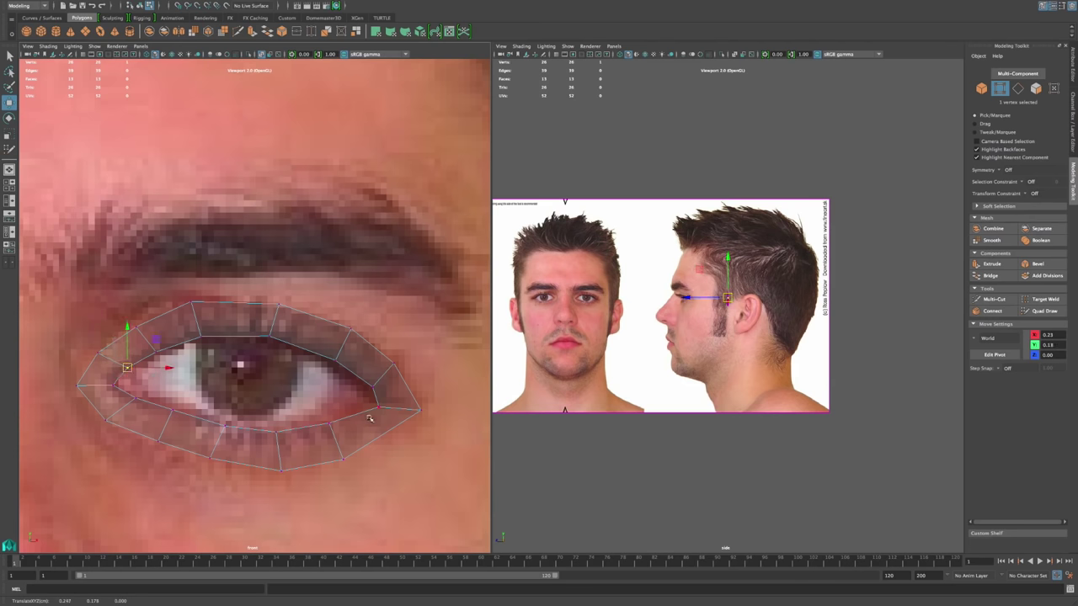
Step: Lower the inner ring vertex at the outer eye corner slightly and clear the selection
{"action": "left_click_drag", "start_coordinate": [369, 419], "coordinate": [387, 376]}
{"action": "mouse_move", "coordinate": [372, 386]}
{"action": "middle_mouse_down"}
{"action": "mouse_move", "coordinate": [370, 371]}
{"action": "mouse_move", "coordinate": [392, 355]}
{"action": "mouse_move", "coordinate": [419, 399]}
{"action": "mouse_move", "coordinate": [372, 396]}
{"action": "middle_mouse_up"}
{"action": "left_click", "coordinate": [419, 438]}
Step: Extrude the seven outer border edges along the top of the eye ring and scale them outward towards the eyebrow
{"action": "right_click_drag", "start_coordinate": [404, 390], "coordinate": [255, 342], "text": "alt"}
{"action": "middle_click_drag", "start_coordinate": [254, 342], "coordinate": [268, 357], "text": "alt"}
{"action": "scroll", "coordinate": [267, 357], "scroll_direction": "up", "scroll_amount": 8}
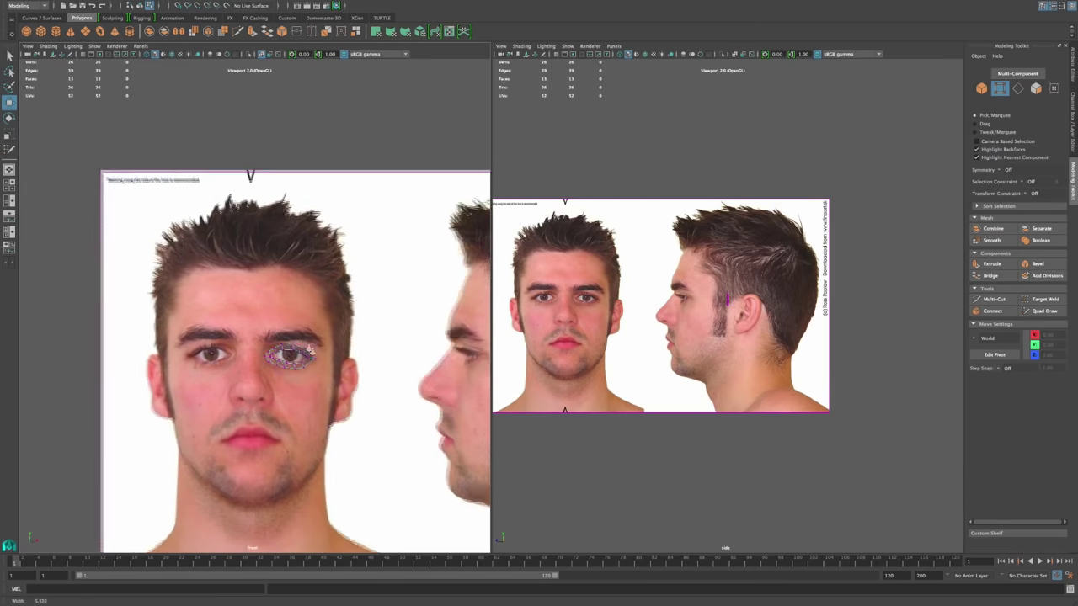
{"action": "scroll", "coordinate": [387, 401], "scroll_direction": "down", "scroll_amount": 2}
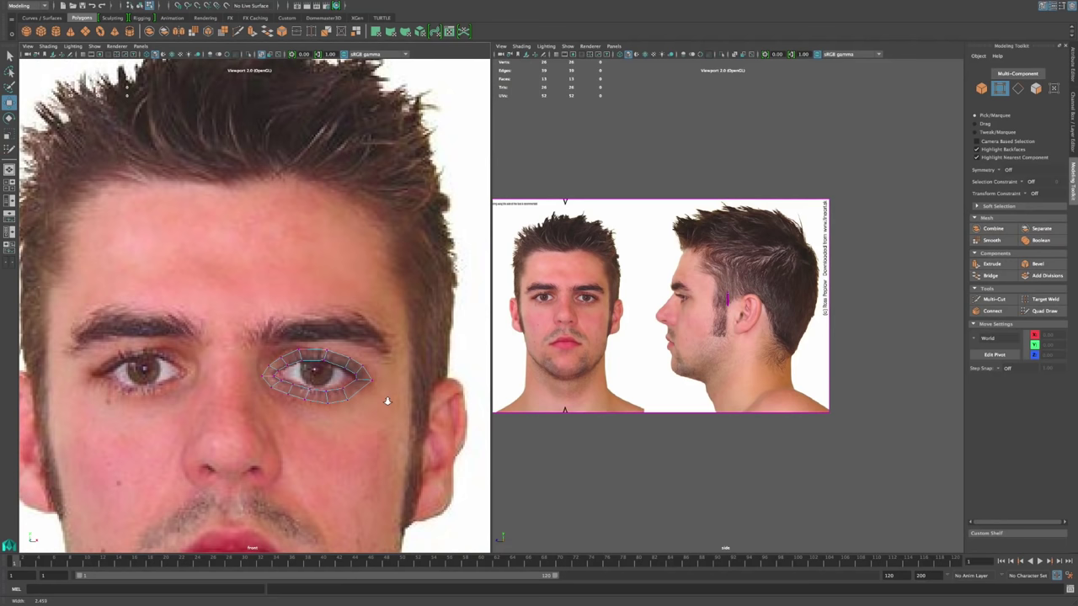
{"action": "scroll", "coordinate": [380, 372], "scroll_direction": "up", "scroll_amount": 5}
{"action": "scroll", "coordinate": [368, 418], "scroll_direction": "up", "scroll_amount": 2}
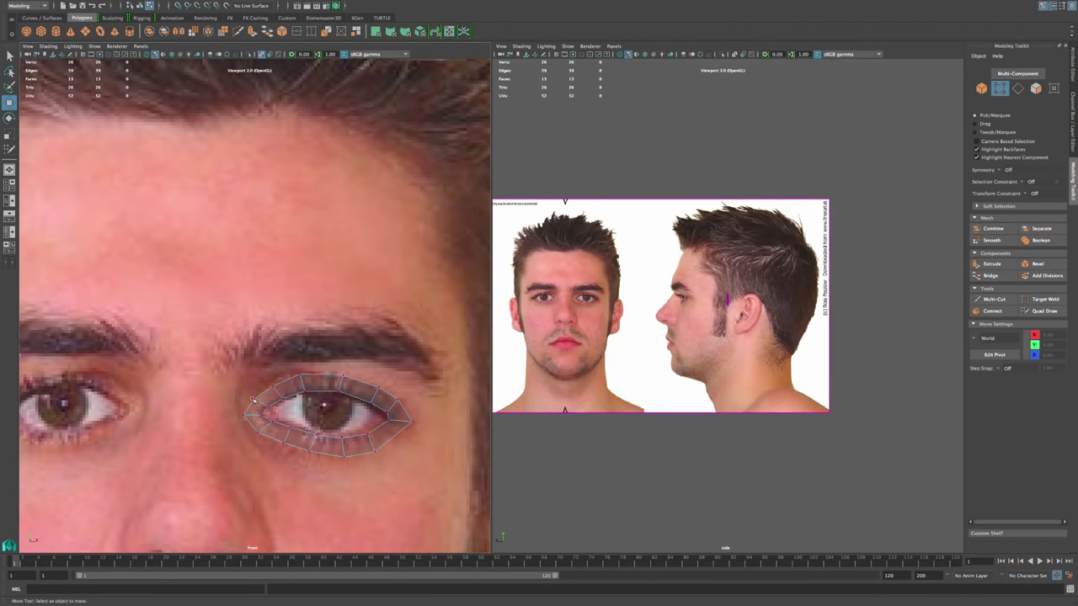
{"action": "right_click_drag", "start_coordinate": [251, 405], "coordinate": [264, 340]}
{"action": "left_click", "coordinate": [265, 392]}
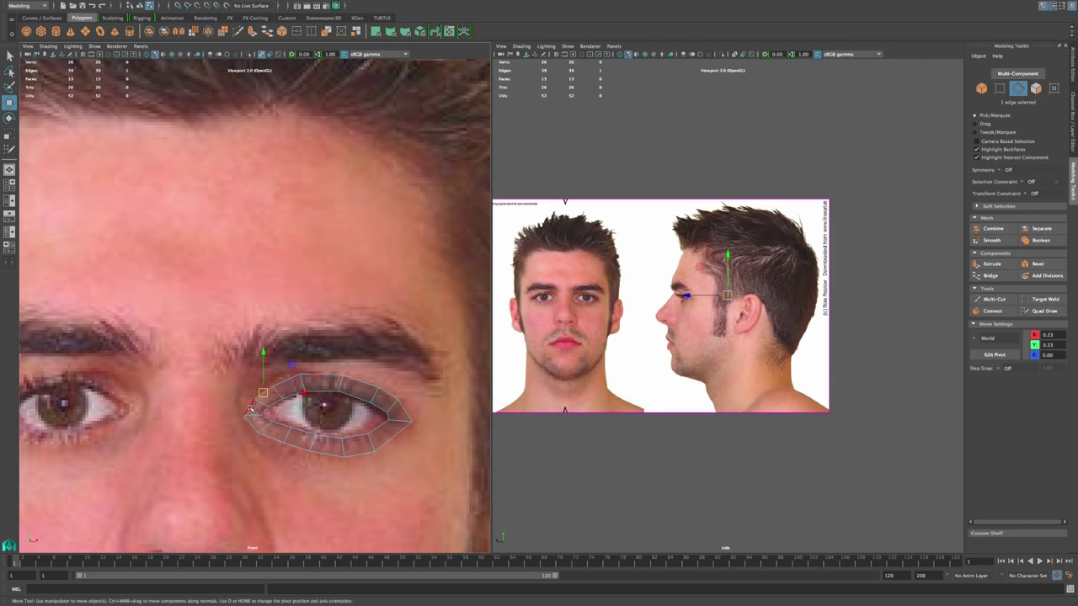
{"action": "left_click", "coordinate": [383, 425], "text": "shift"}
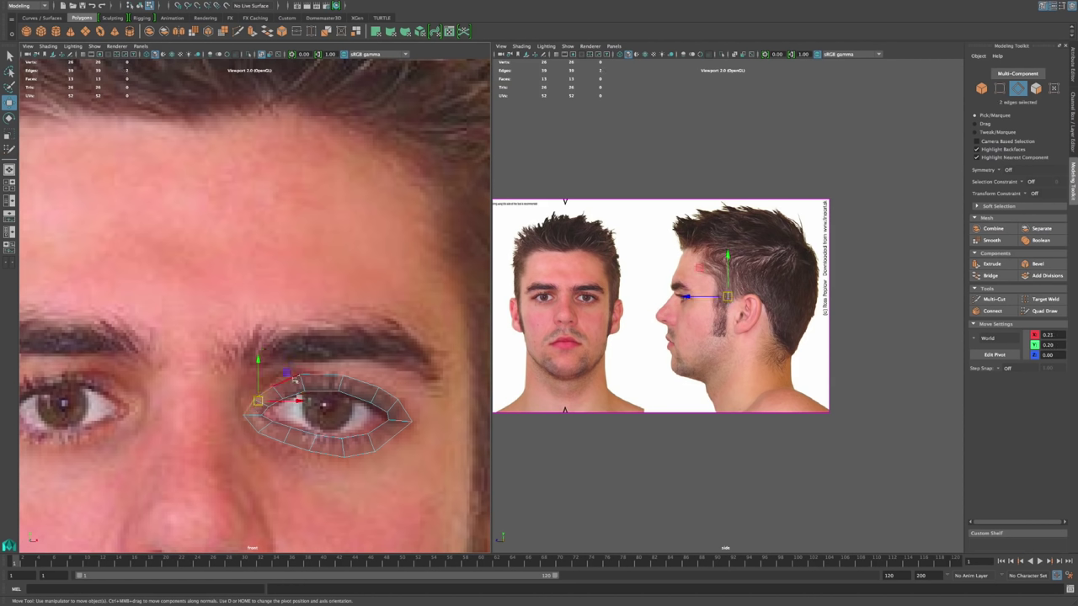
{"action": "left_click", "coordinate": [289, 383], "text": "shift"}
{"action": "left_click", "coordinate": [324, 378], "text": "shift"}
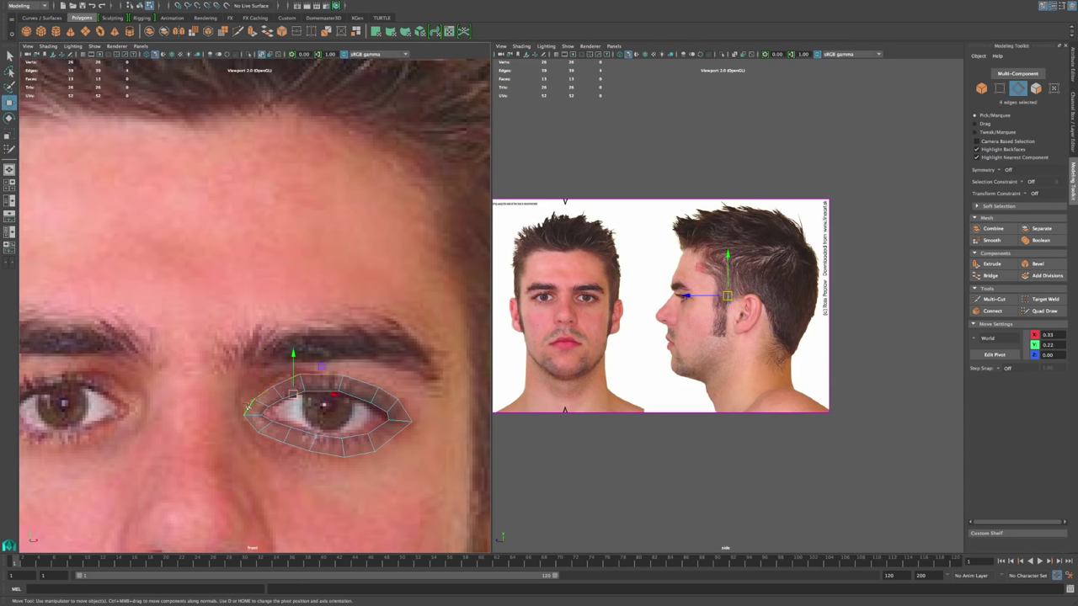
{"action": "left_click", "coordinate": [360, 381], "text": "shift"}
{"action": "left_click", "coordinate": [391, 393], "text": "shift"}
{"action": "left_click", "coordinate": [405, 410], "text": "shift"}
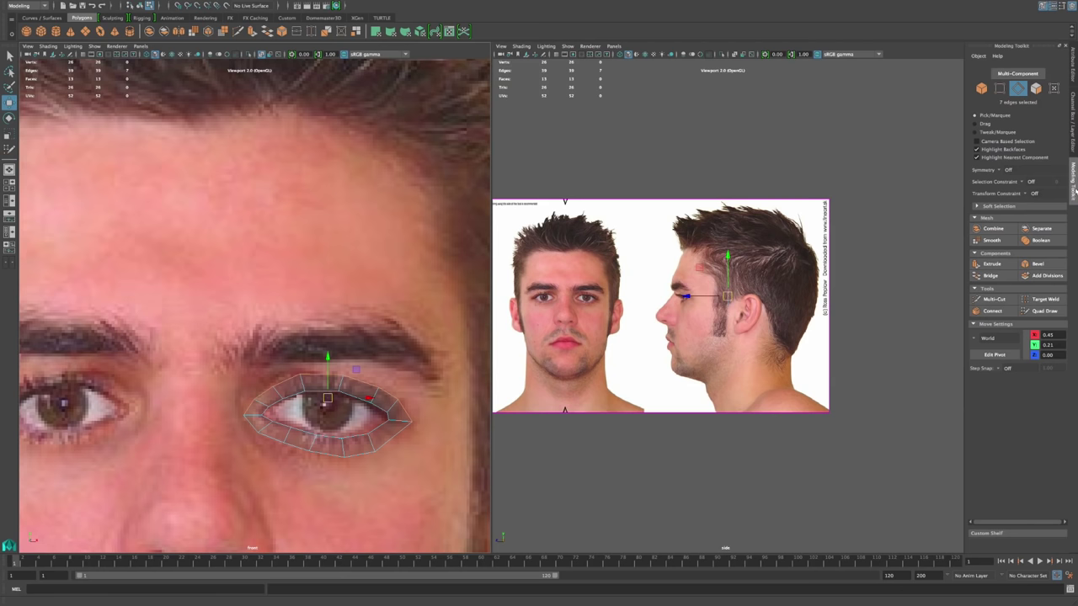
{"action": "left_click", "coordinate": [994, 265]}
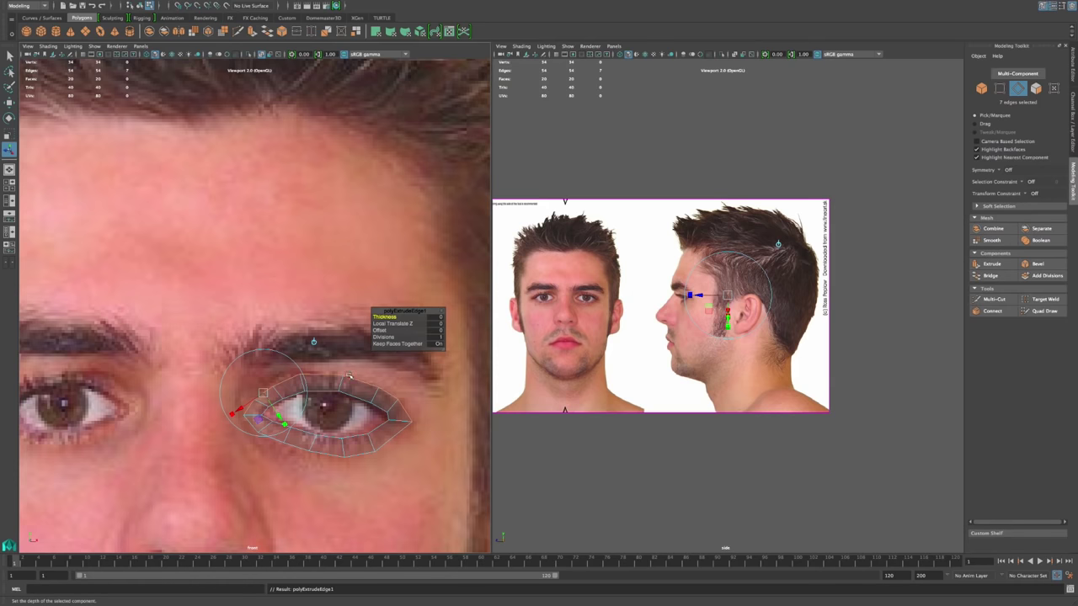
{"action": "key", "text": "r"}
{"action": "left_click_drag", "start_coordinate": [332, 394], "coordinate": [402, 344]}
{"action": "middle_click_drag", "start_coordinate": [420, 362], "coordinate": [379, 307], "text": "alt"}
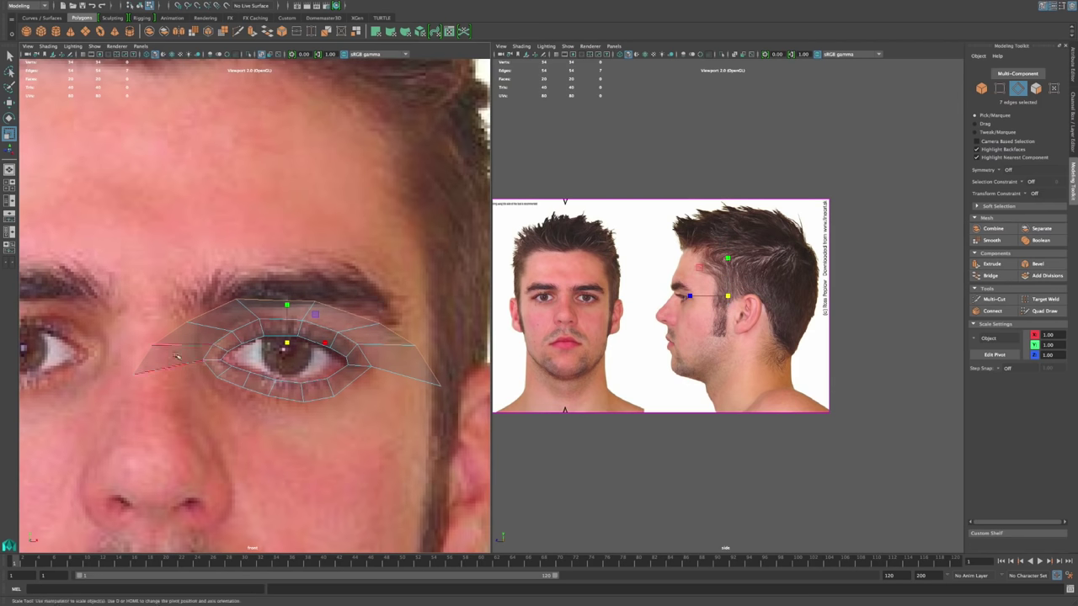
Step: Pull the inner vertices of the new upper band in beside the nose bridge and up along the eyebrow to even out the quads
{"action": "right_click", "coordinate": [191, 352]}
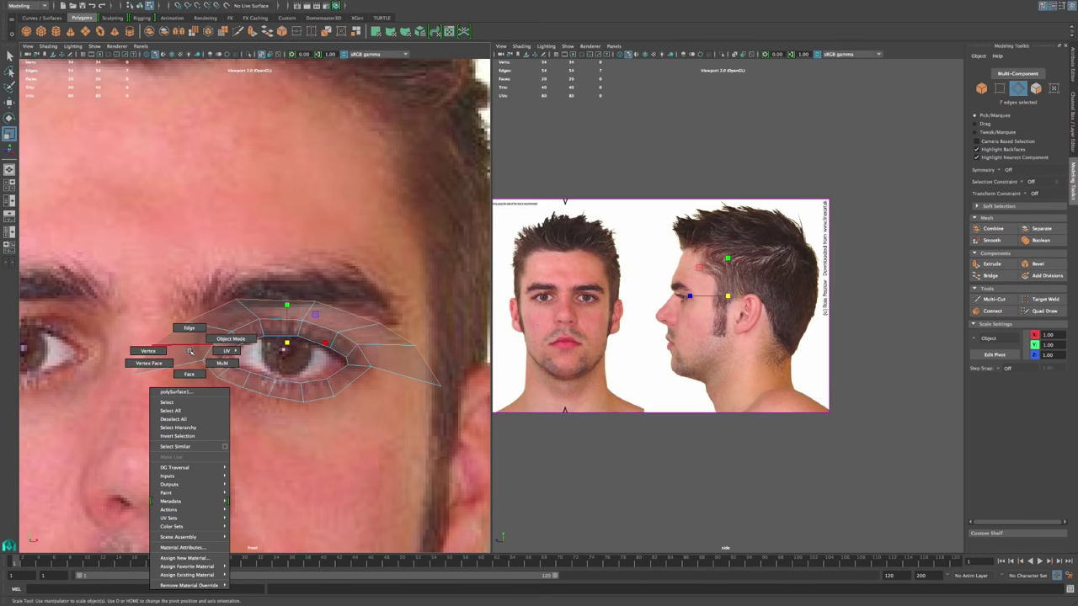
{"action": "left_click", "coordinate": [160, 351]}
{"action": "left_click_drag", "start_coordinate": [128, 386], "coordinate": [163, 366]}
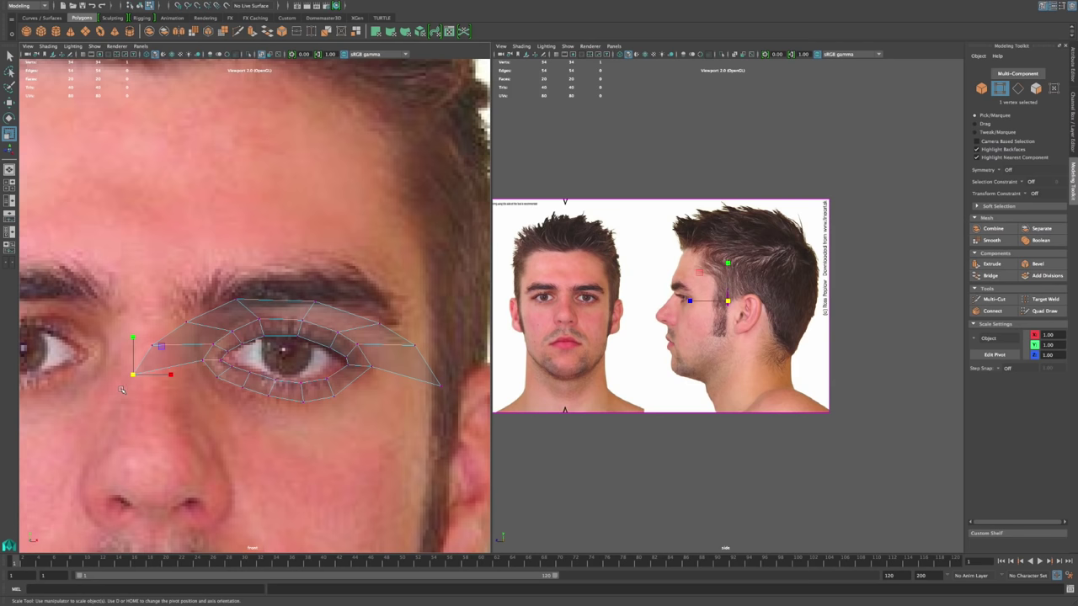
{"action": "key", "text": "w"}
{"action": "left_click_drag", "start_coordinate": [133, 374], "coordinate": [221, 275]}
{"action": "left_click_drag", "start_coordinate": [192, 355], "coordinate": [193, 353]}
{"action": "left_click_drag", "start_coordinate": [184, 360], "coordinate": [254, 300]}
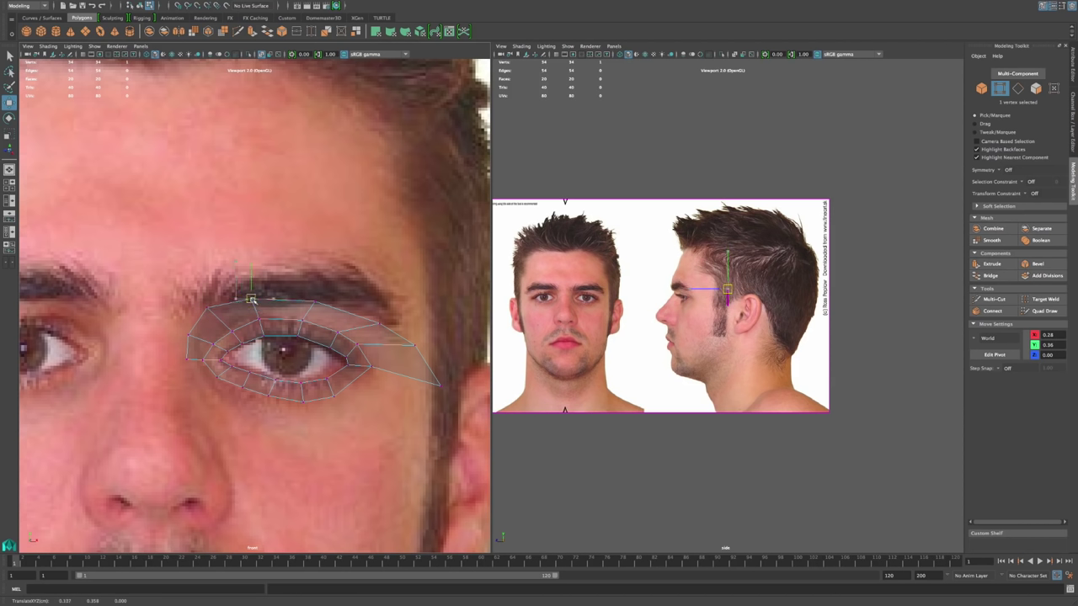
Step: Reposition the band's vertices above the iris and around the outer eye corner so its border follows the brow curve
{"action": "left_click", "coordinate": [314, 300]}
{"action": "left_click_drag", "start_coordinate": [314, 301], "coordinate": [354, 307]}
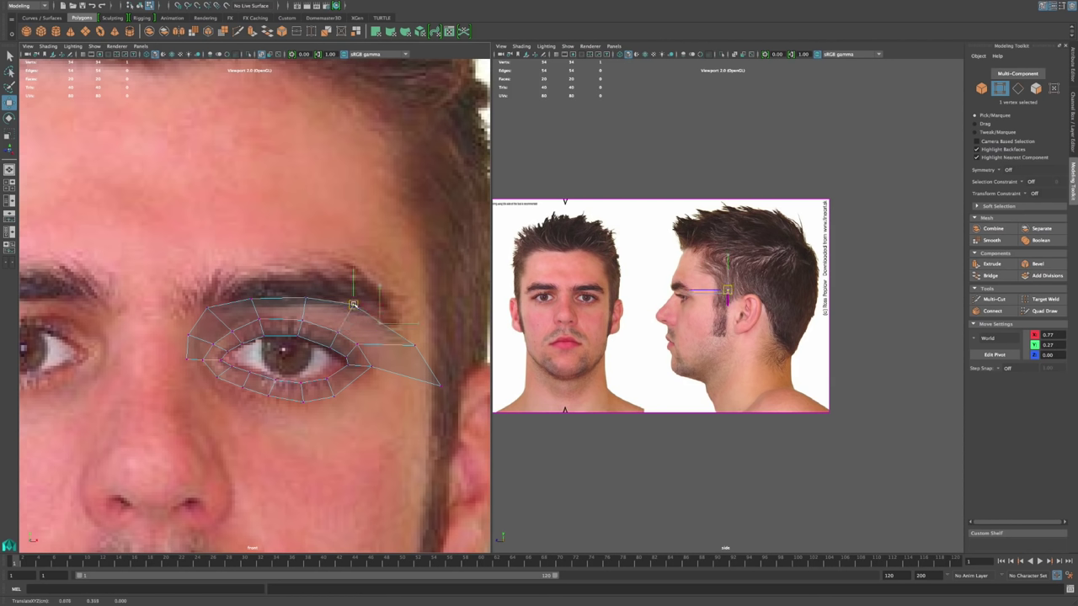
{"action": "left_click", "coordinate": [414, 345]}
{"action": "left_click_drag", "start_coordinate": [413, 346], "coordinate": [396, 323]}
{"action": "left_click", "coordinate": [441, 386]}
{"action": "left_click_drag", "start_coordinate": [441, 387], "coordinate": [410, 367]}
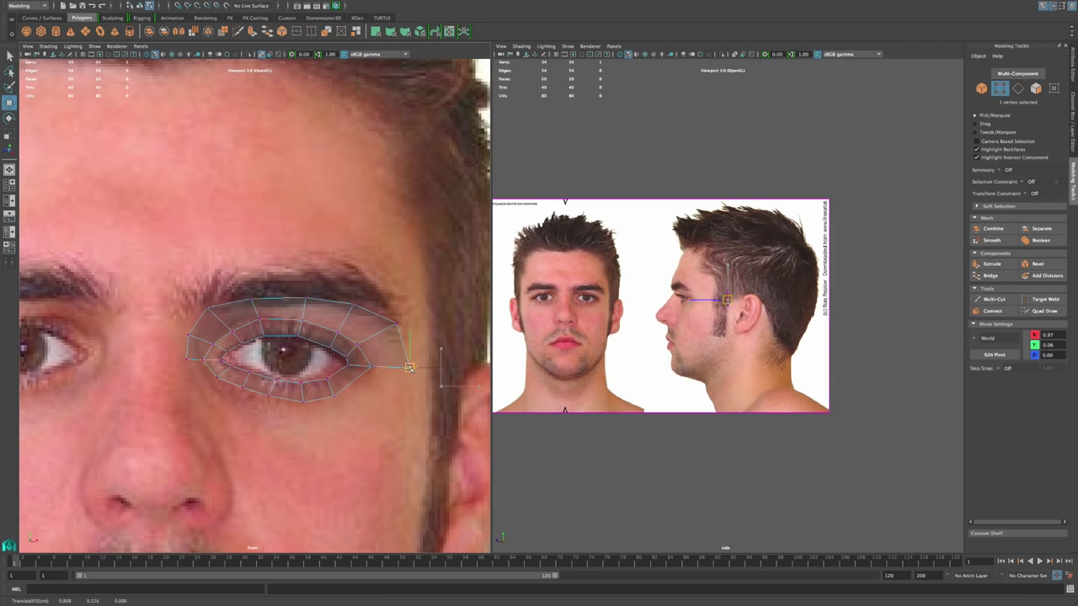
Step: Extrude the two outer border edges beside the inner eye corner straight across to the middle of the nose bridge
{"action": "middle_click_drag", "start_coordinate": [250, 408], "coordinate": [298, 426], "text": "alt"}
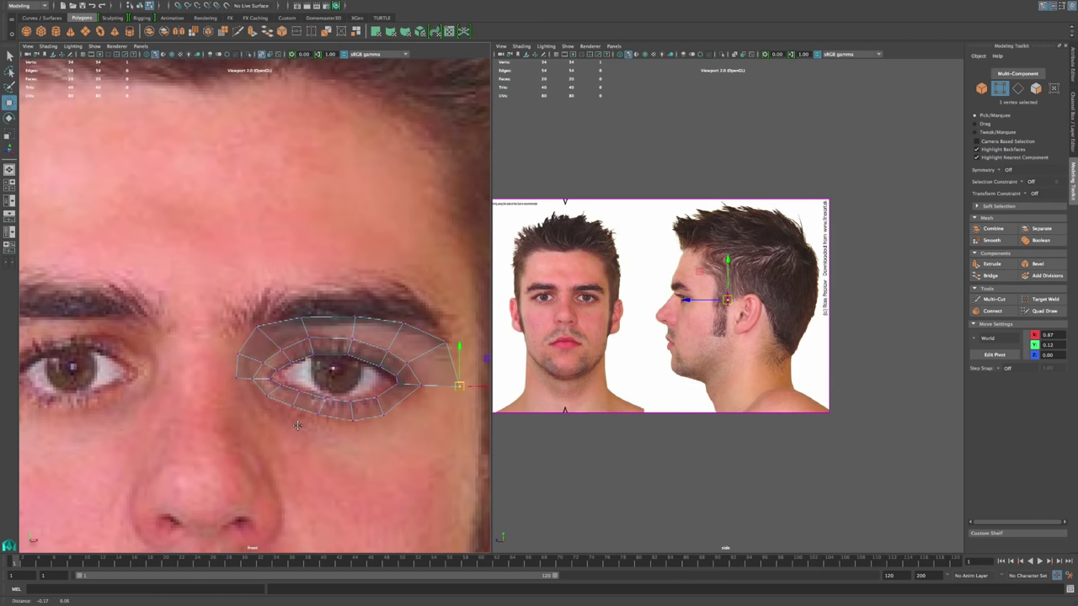
{"action": "mouse_move", "coordinate": [262, 374]}
{"action": "right_mouse_down", "text": "alt"}
{"action": "mouse_move", "coordinate": [283, 393]}
{"action": "mouse_move", "coordinate": [208, 363]}
{"action": "mouse_move", "coordinate": [254, 379]}
{"action": "right_mouse_up", "text": "alt"}
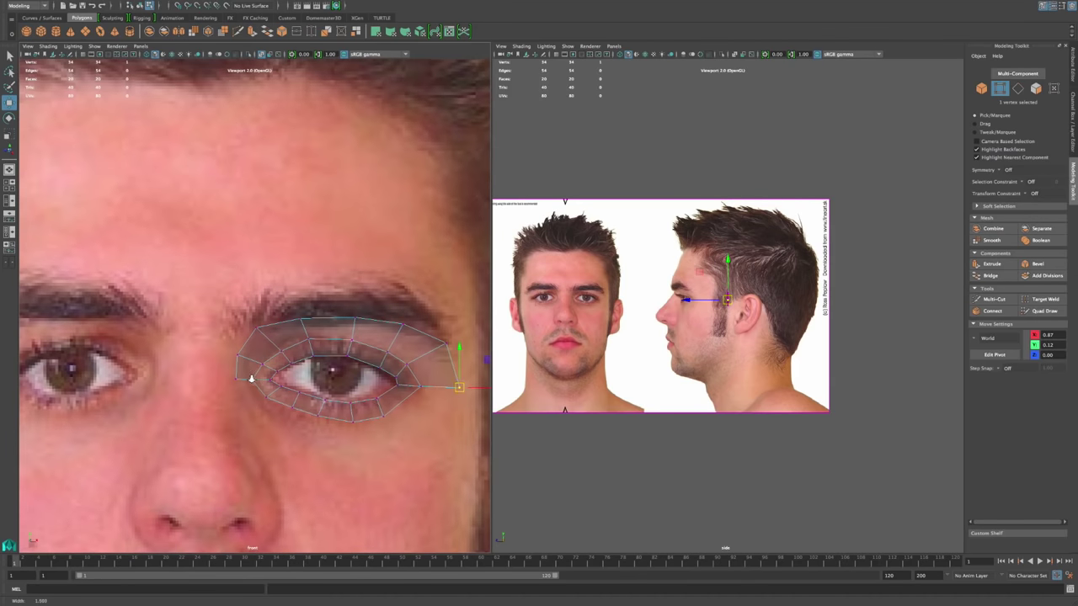
{"action": "scroll", "coordinate": [253, 379], "scroll_direction": "down", "scroll_amount": 2}
{"action": "scroll", "coordinate": [248, 378], "scroll_direction": "down", "scroll_amount": 1}
{"action": "scroll", "coordinate": [237, 339], "scroll_direction": "up", "scroll_amount": 2}
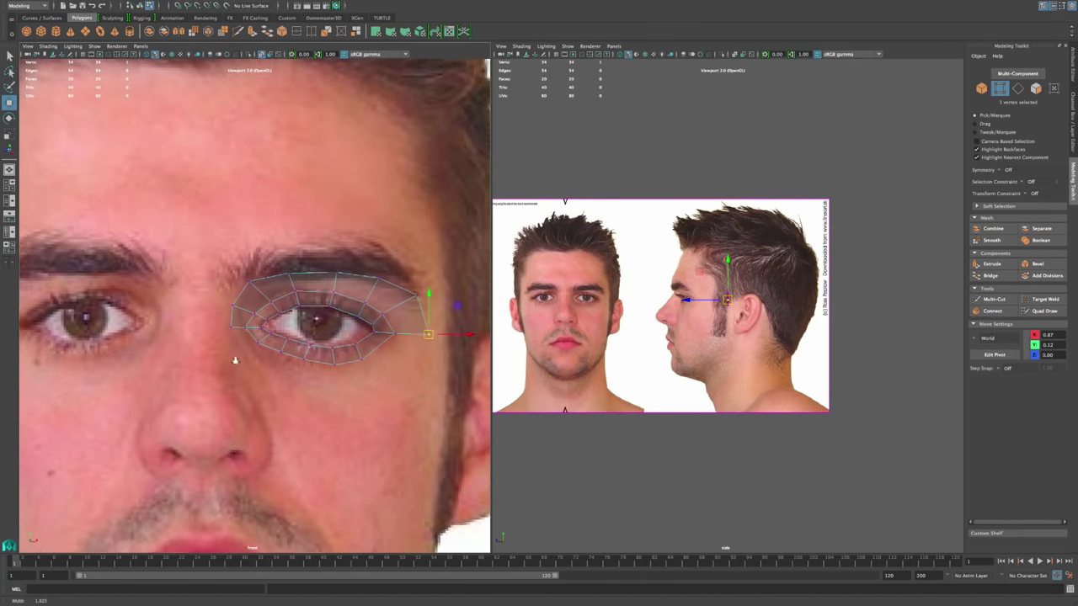
{"action": "right_click_drag", "start_coordinate": [244, 289], "coordinate": [243, 272]}
{"action": "left_click", "coordinate": [241, 292]}
{"action": "left_click", "coordinate": [233, 324], "text": "shift"}
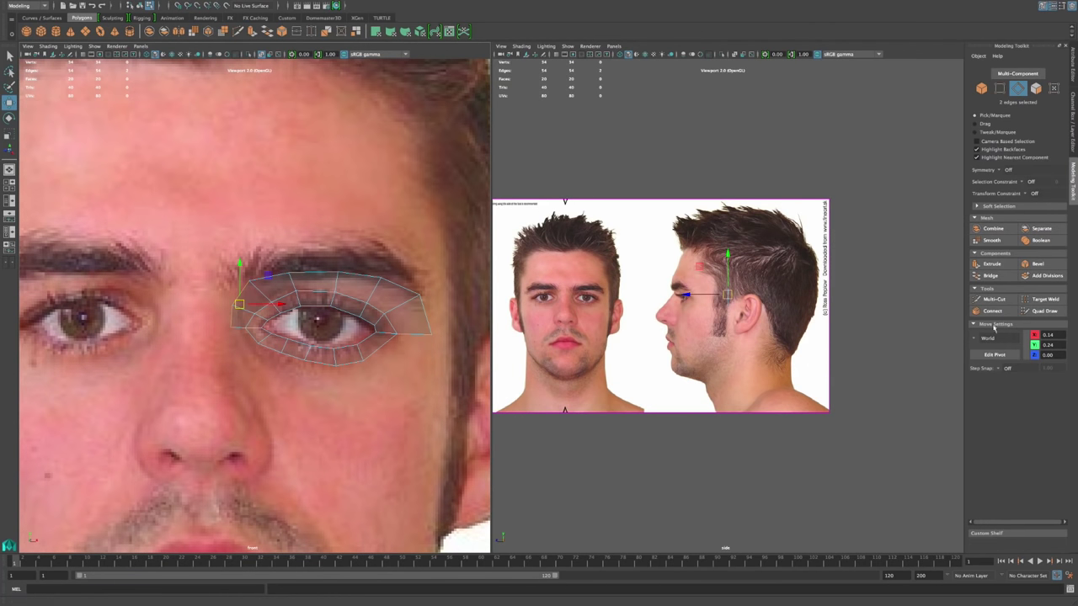
{"action": "left_click", "coordinate": [993, 265]}
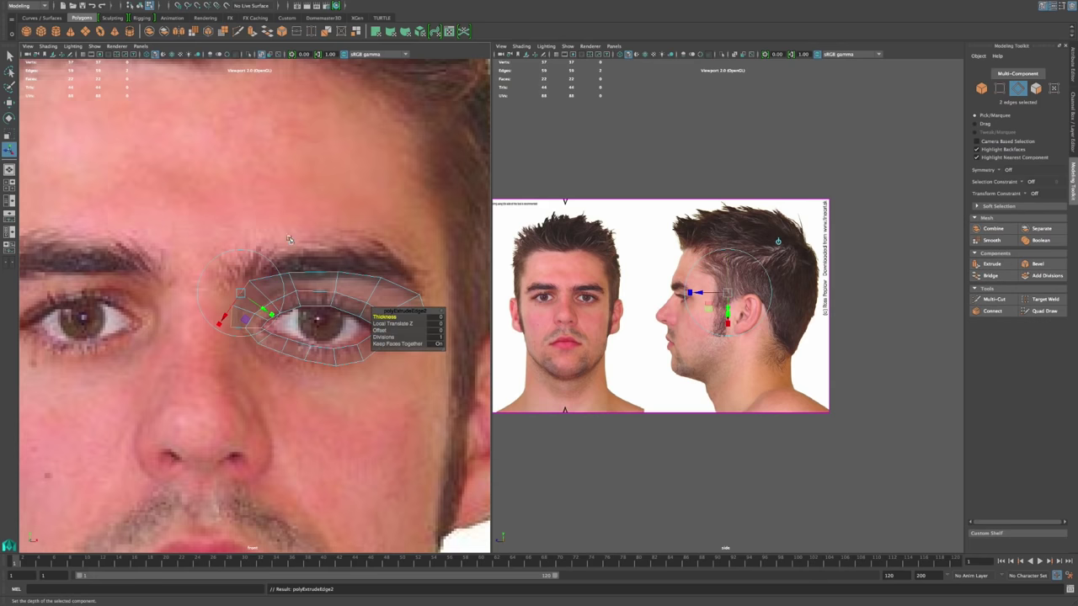
{"action": "left_click", "coordinate": [290, 244]}
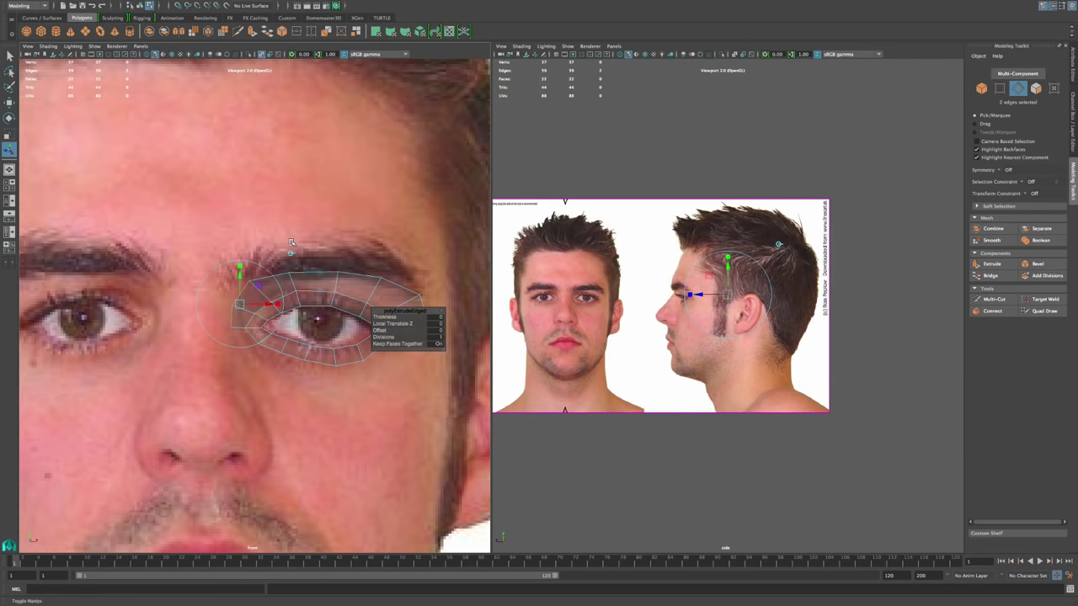
{"action": "left_click_drag", "start_coordinate": [267, 304], "coordinate": [239, 309]}
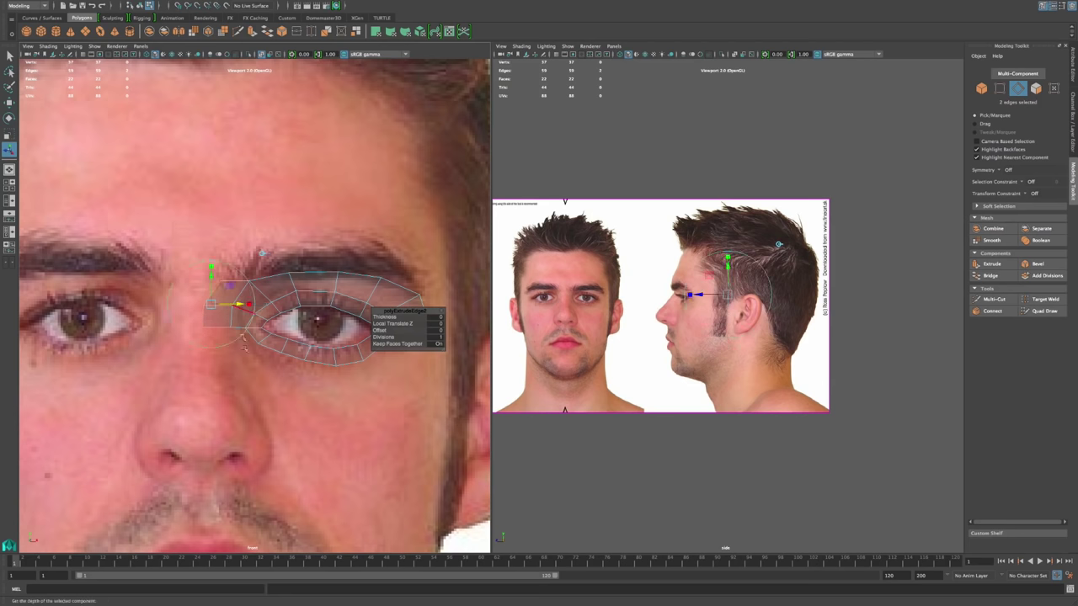
{"action": "left_click", "coordinate": [251, 371]}
Step: Extrude the two lower edges beside the inner eye corner straight down to the tip of the nose
{"action": "left_click", "coordinate": [239, 328]}
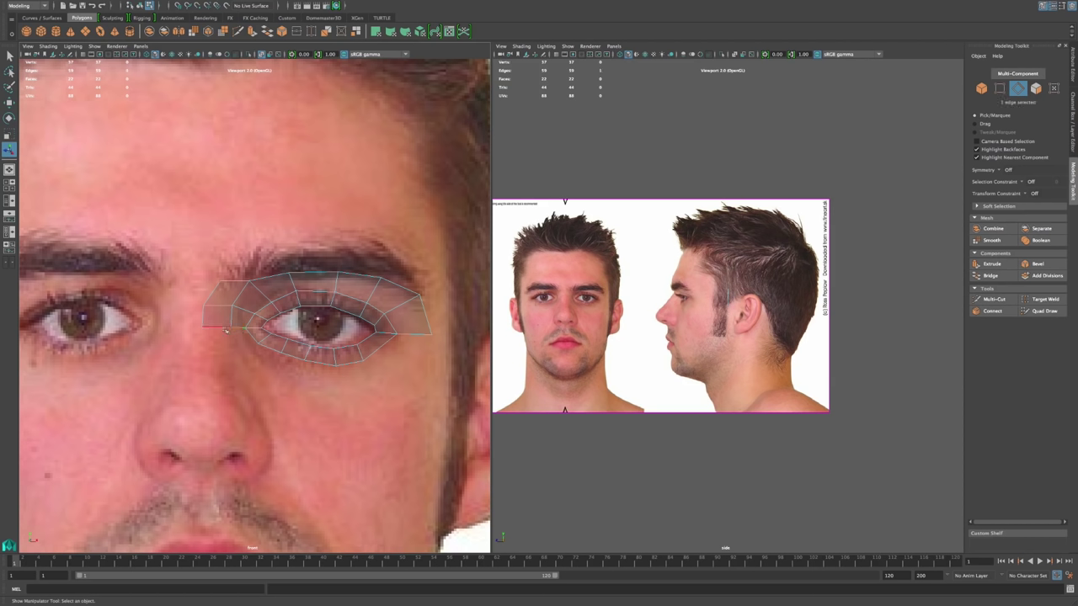
{"action": "left_click", "coordinate": [217, 327], "text": "shift"}
{"action": "left_click", "coordinate": [994, 265]}
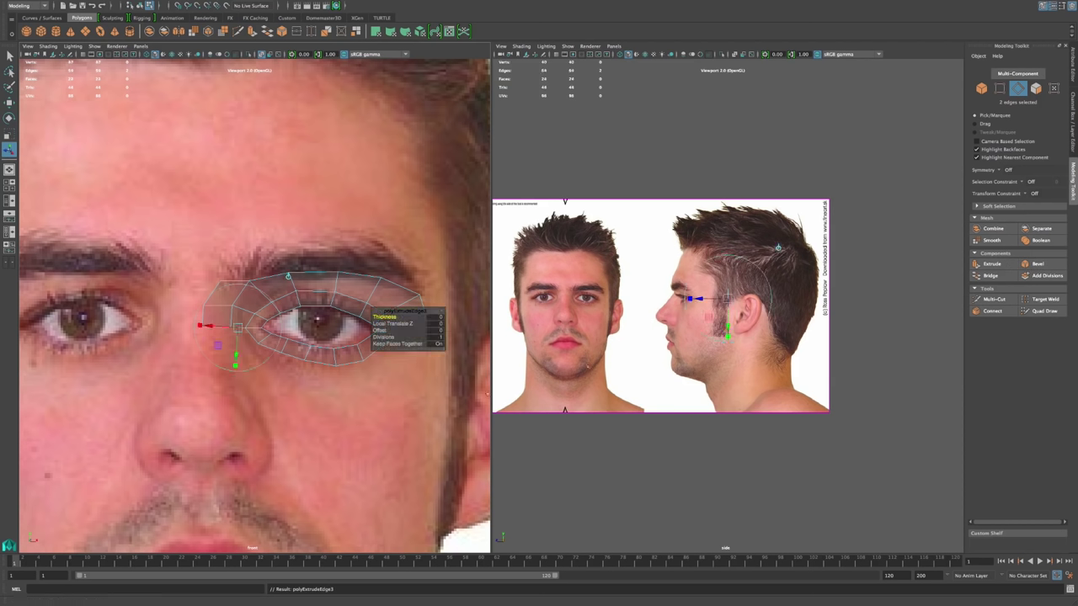
{"action": "left_click_drag", "start_coordinate": [223, 304], "coordinate": [229, 413]}
{"action": "left_click", "coordinate": [308, 401]}
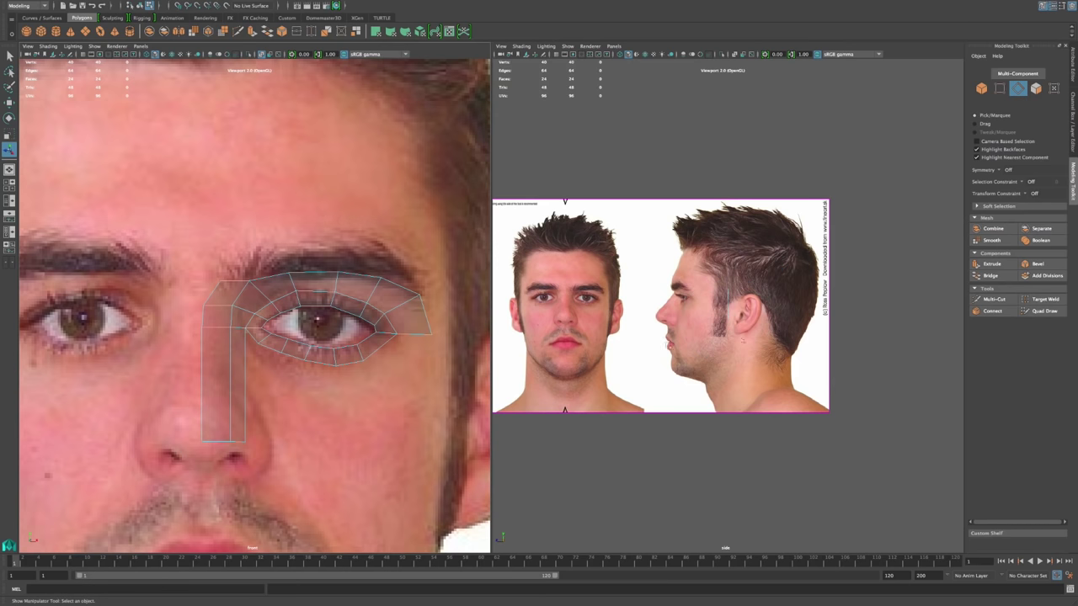
Step: Cut four evenly spaced horizontal edge loops across the nose strip with Multi-Cut
{"action": "left_click", "coordinate": [1002, 301]}
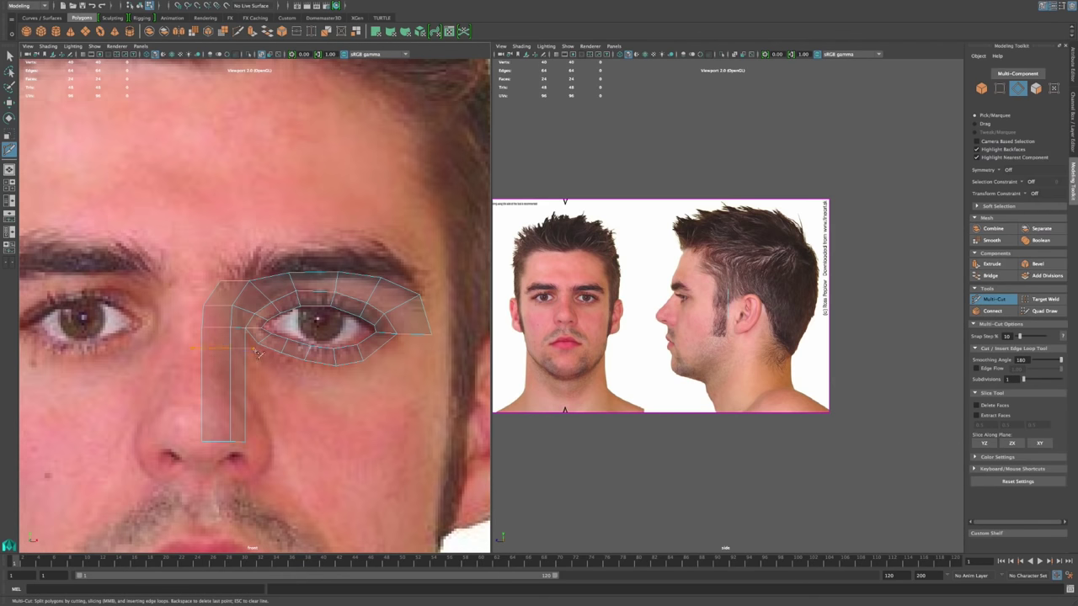
{"action": "left_click", "coordinate": [258, 351], "text": "ctrl"}
{"action": "left_click", "coordinate": [201, 371]}
{"action": "right_click", "coordinate": [260, 372]}
{"action": "key", "text": "q"}
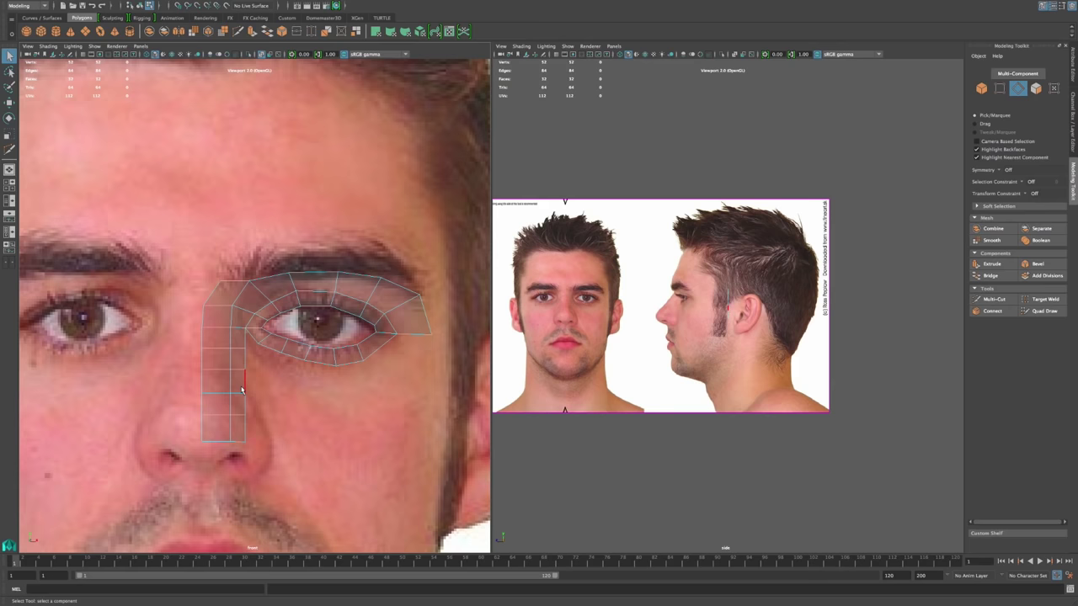
Step: Merge the nose strip's first outer vertex below the inner eye corner with the neighbouring lower eye ring vertex
{"action": "scroll", "coordinate": [245, 388], "scroll_direction": "up", "scroll_amount": 3}
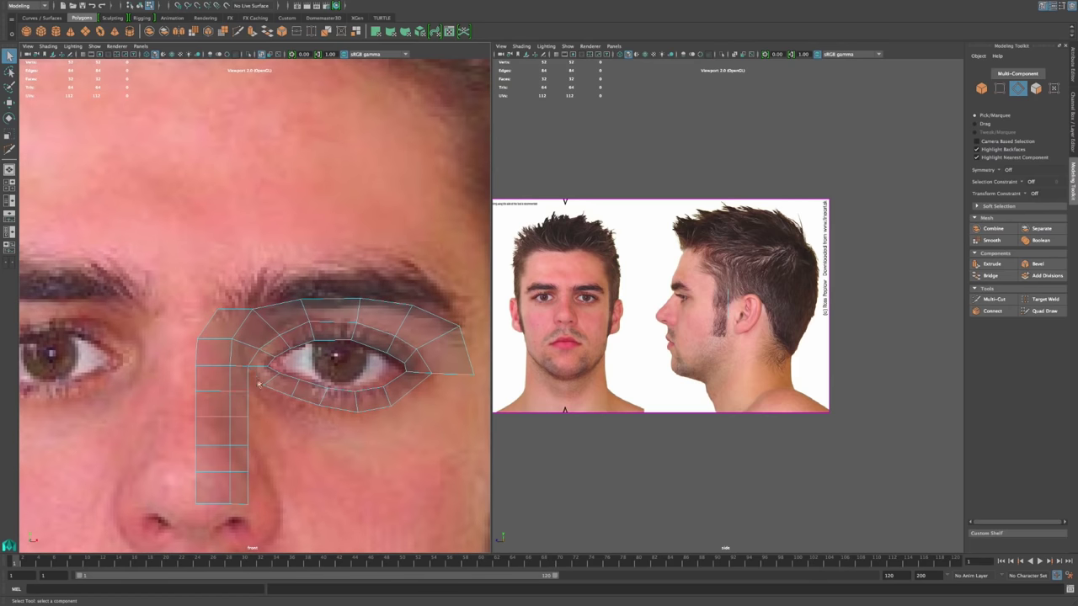
{"action": "right_click", "coordinate": [266, 386]}
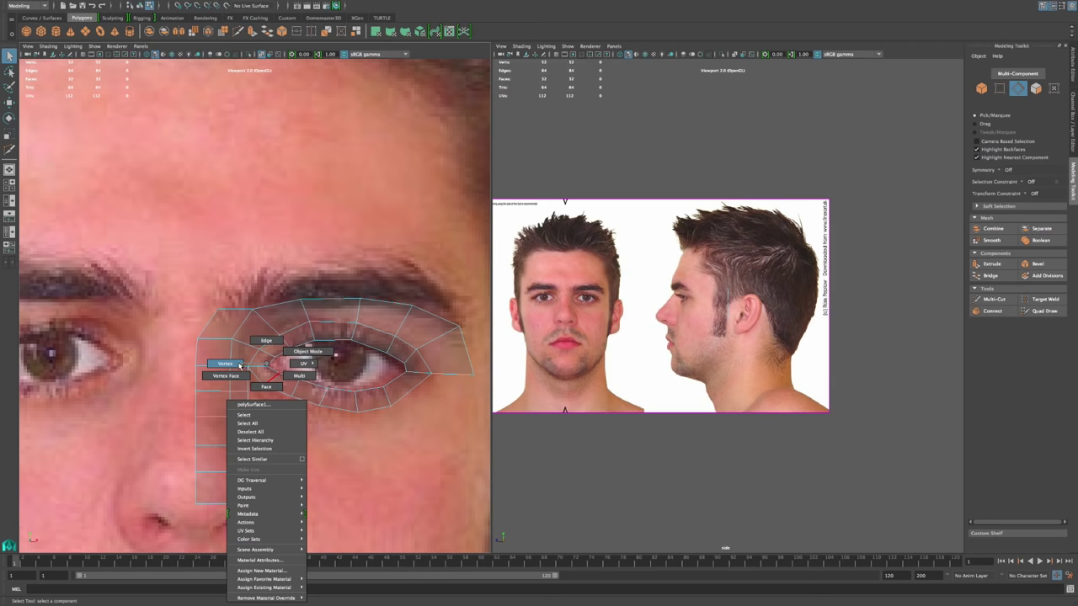
{"action": "left_click", "coordinate": [237, 366]}
{"action": "left_click_drag", "start_coordinate": [247, 395], "coordinate": [268, 381]}
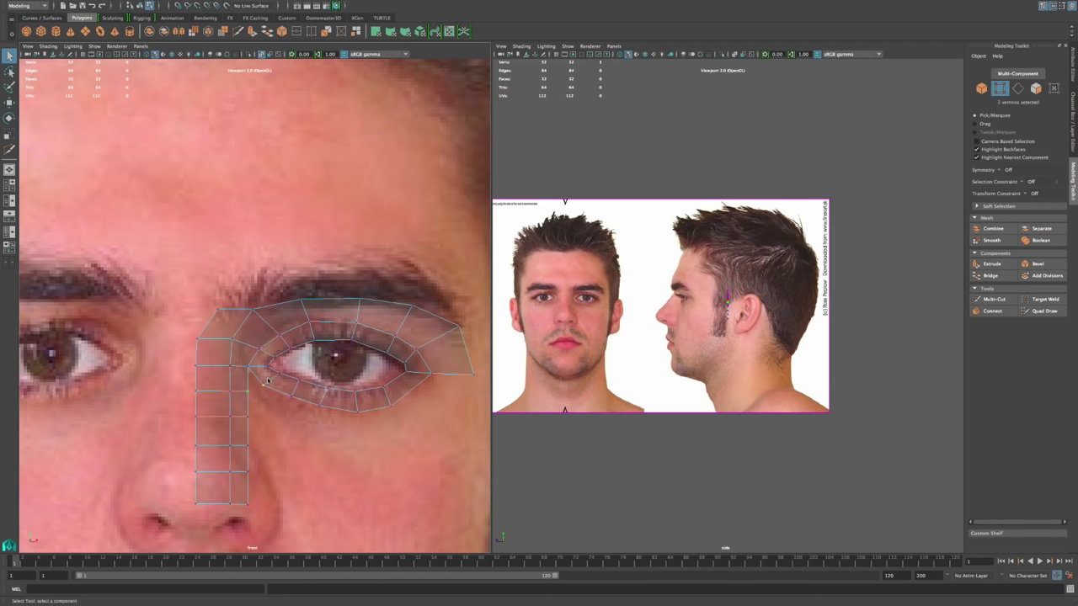
{"action": "mouse_move", "coordinate": [291, 4]}
{"action": "left_click", "coordinate": [42, 7]}
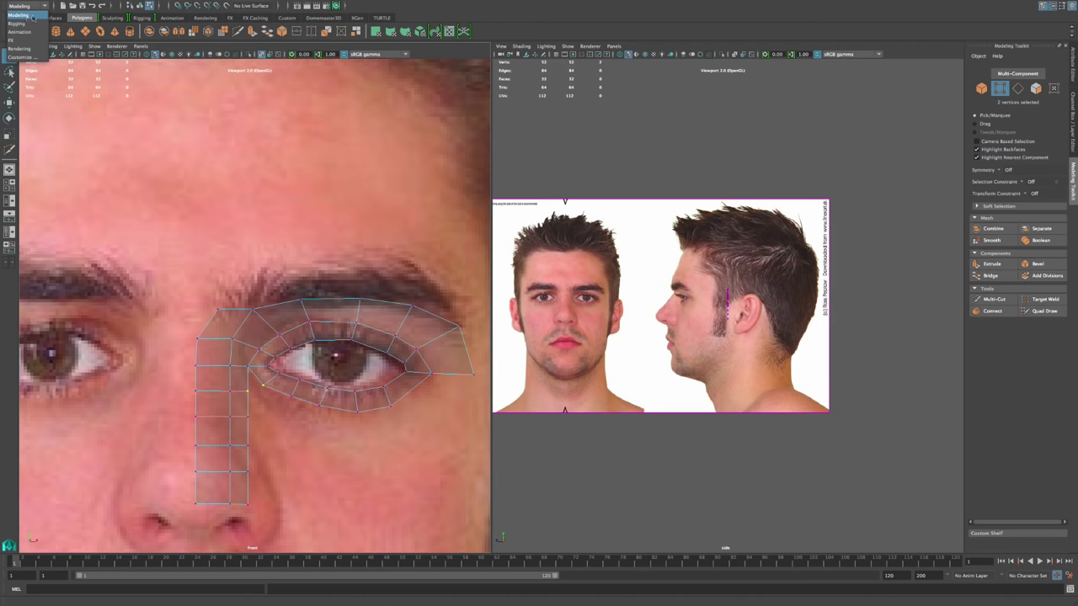
{"action": "left_click", "coordinate": [30, 15]}
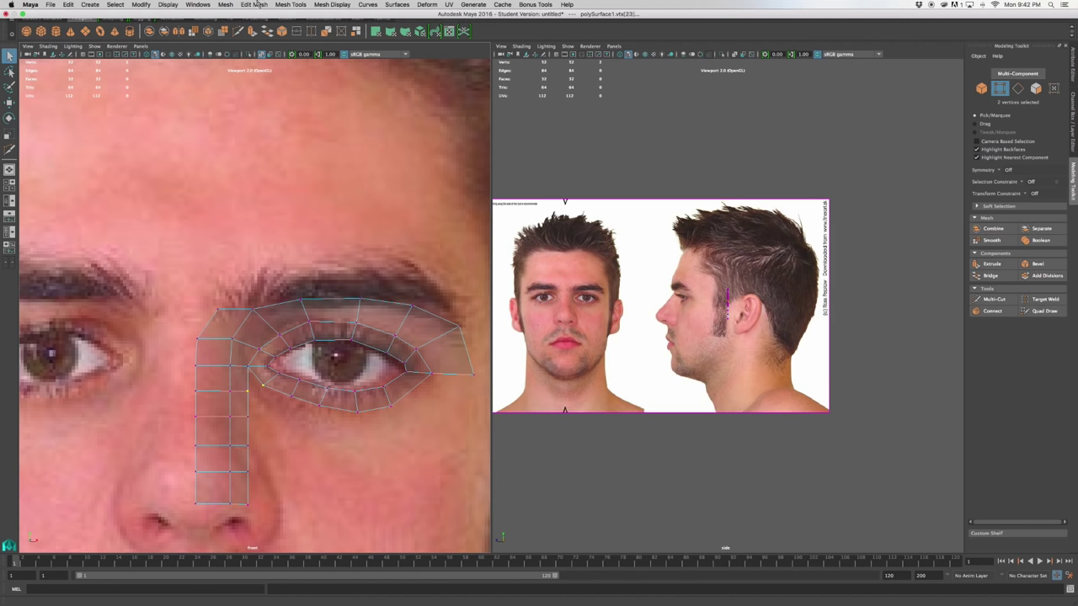
{"action": "left_click", "coordinate": [255, 4]}
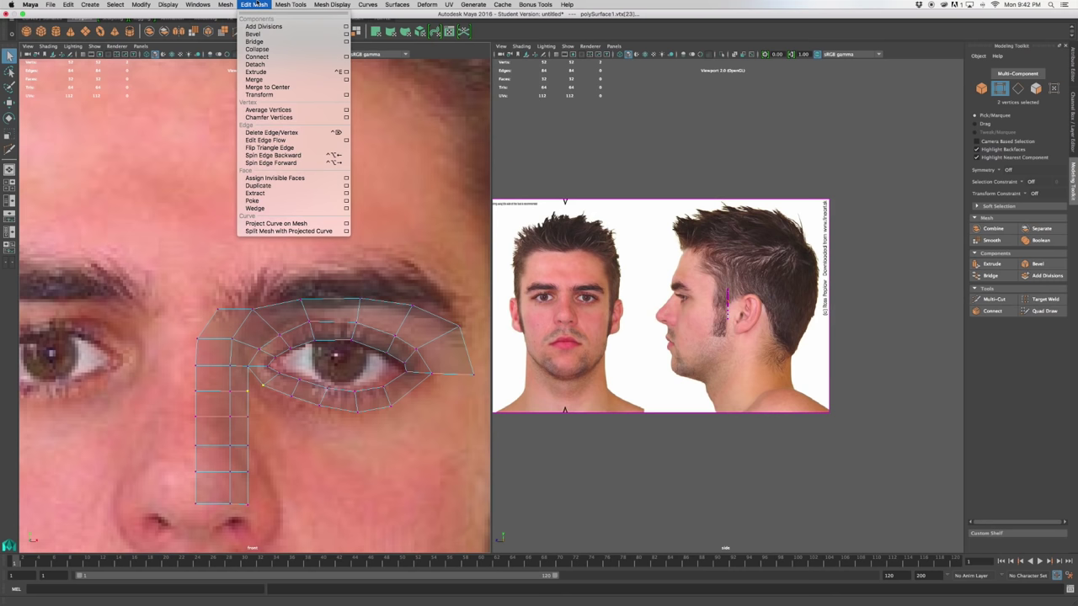
{"action": "mouse_move", "coordinate": [280, 4]}
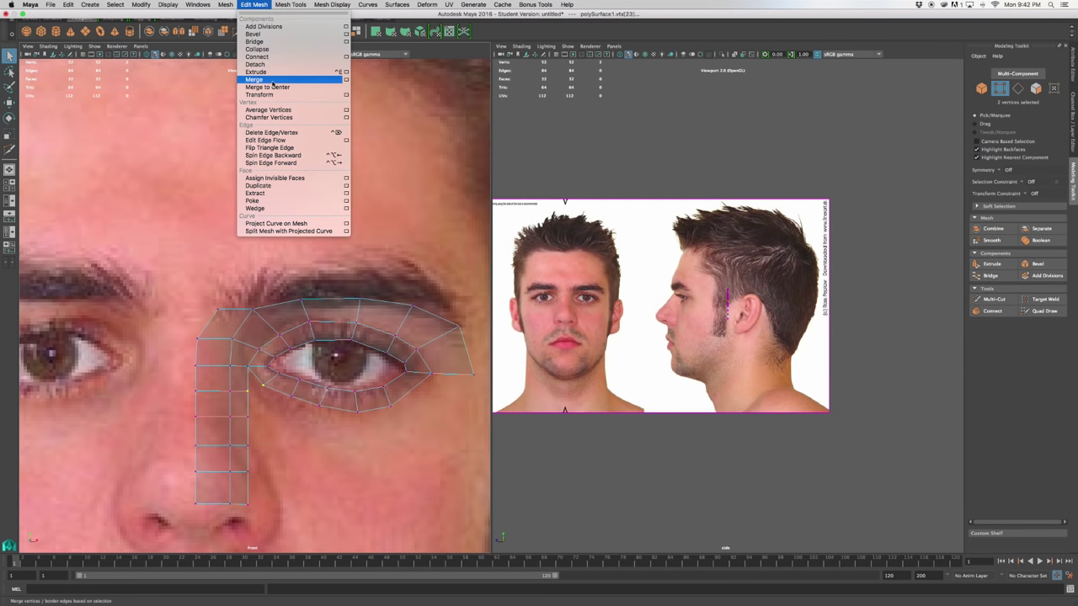
{"action": "left_click", "coordinate": [272, 82]}
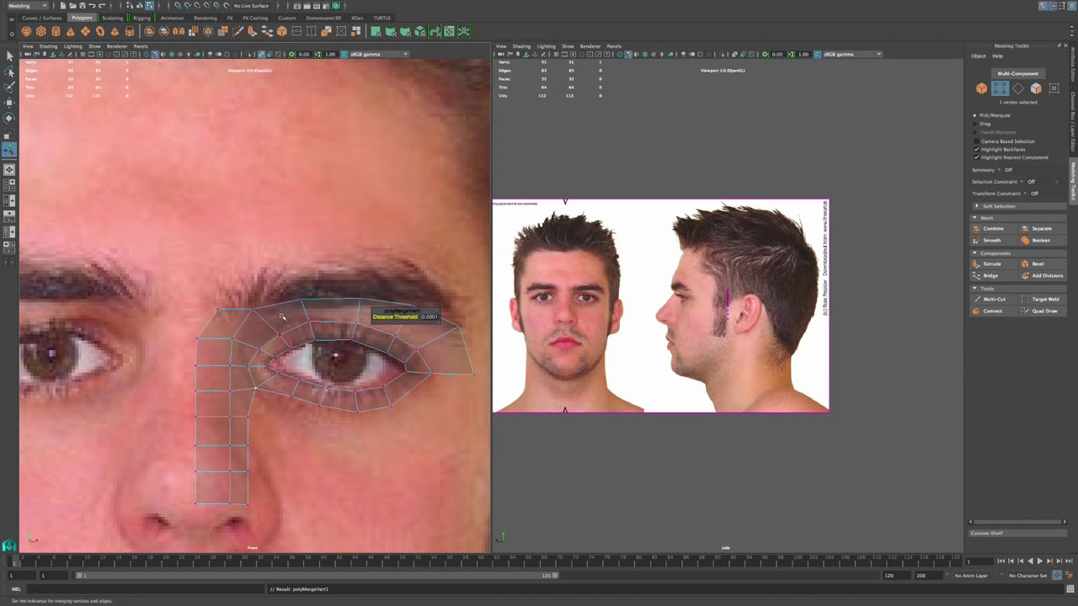
{"action": "left_click", "coordinate": [281, 420]}
Step: Shift the middle column vertices of the upper nose strip sideways so the column flows smoothly down from the eye ring
{"action": "middle_click_drag", "start_coordinate": [295, 407], "coordinate": [295, 298], "text": "alt"}
{"action": "right_click_drag", "start_coordinate": [281, 303], "coordinate": [305, 344], "text": "alt"}
{"action": "mouse_move", "coordinate": [306, 344]}
{"action": "middle_mouse_down", "text": "alt"}
{"action": "mouse_move", "coordinate": [311, 299]}
{"action": "mouse_move", "coordinate": [311, 326]}
{"action": "middle_mouse_up", "text": "alt"}
{"action": "scroll", "coordinate": [311, 327], "scroll_direction": "down", "scroll_amount": 2}
{"action": "scroll", "coordinate": [258, 304], "scroll_direction": "up", "scroll_amount": 2}
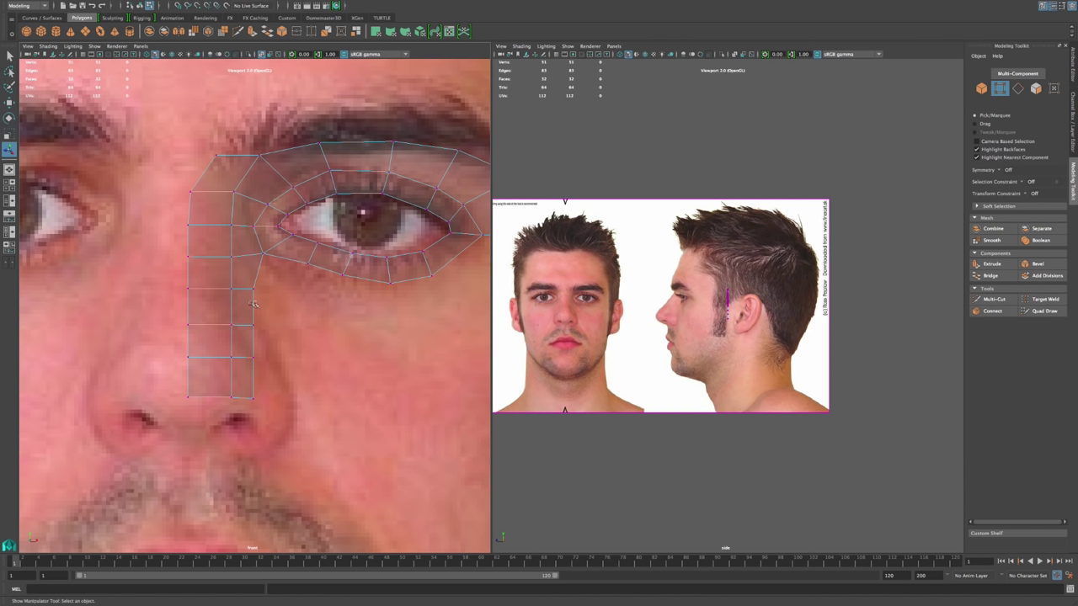
{"action": "left_click", "coordinate": [235, 257]}
{"action": "key", "text": "w"}
{"action": "left_click_drag", "start_coordinate": [272, 257], "coordinate": [267, 258]}
{"action": "left_click_drag", "start_coordinate": [205, 236], "coordinate": [274, 291]}
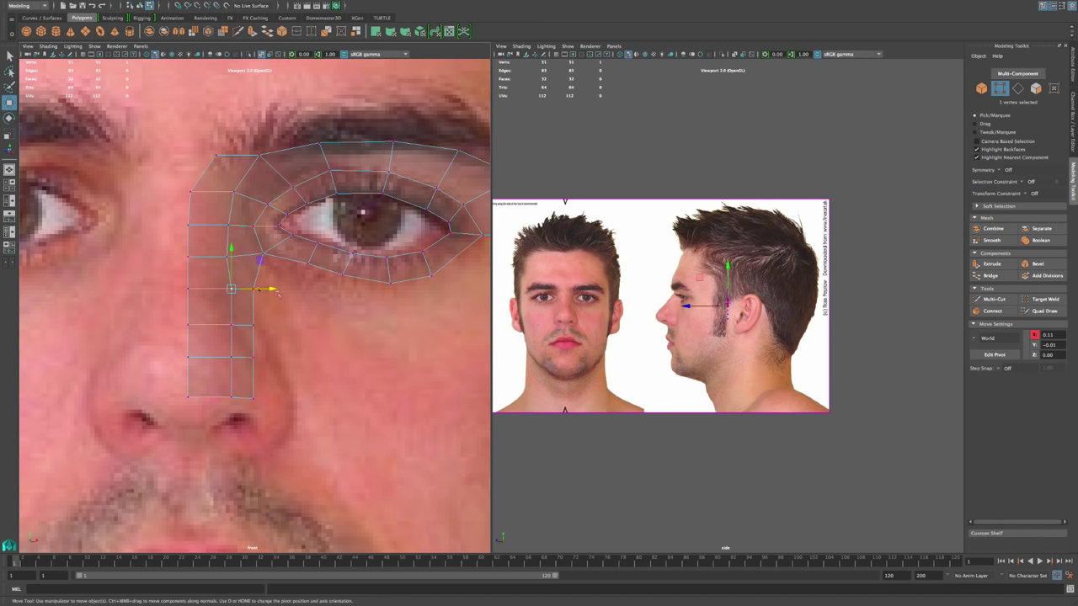
{"action": "left_click_drag", "start_coordinate": [269, 289], "coordinate": [275, 325]}
Step: Adjust the nose strip's outer border vertices to follow the side of the nose, widening the bottom corner onto the nostril wing
{"action": "left_click_drag", "start_coordinate": [219, 371], "coordinate": [262, 315]}
{"action": "left_click", "coordinate": [254, 323]}
{"action": "left_click", "coordinate": [254, 287]}
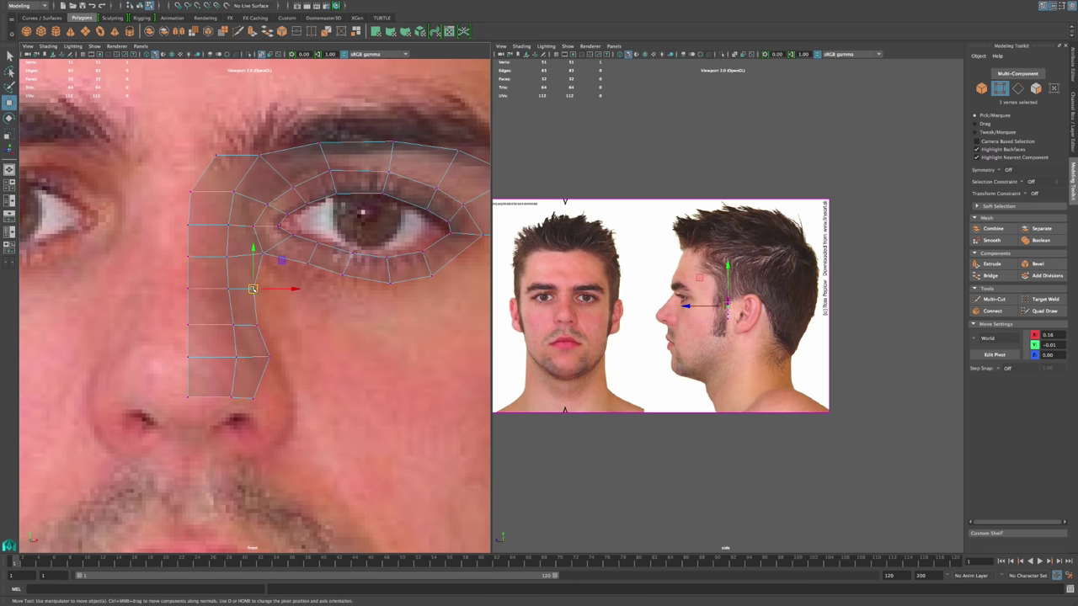
{"action": "left_click", "coordinate": [257, 291]}
{"action": "left_click", "coordinate": [254, 290]}
{"action": "left_click_drag", "start_coordinate": [253, 289], "coordinate": [255, 289]}
{"action": "left_click", "coordinate": [272, 358]}
{"action": "left_click_drag", "start_coordinate": [270, 357], "coordinate": [266, 358]}
{"action": "left_click", "coordinate": [253, 400]}
{"action": "left_click_drag", "start_coordinate": [254, 398], "coordinate": [286, 399]}
{"action": "middle_click_drag", "start_coordinate": [357, 327], "coordinate": [381, 386], "text": "alt"}
{"action": "left_click", "coordinate": [382, 386]}
Step: Examine the fit of the nose strip and eye ring against the front reference from the brow to the mouth
{"action": "right_click_drag", "start_coordinate": [381, 386], "coordinate": [345, 391], "text": "alt"}
{"action": "right_click_drag", "start_coordinate": [240, 323], "coordinate": [341, 371], "text": "alt"}
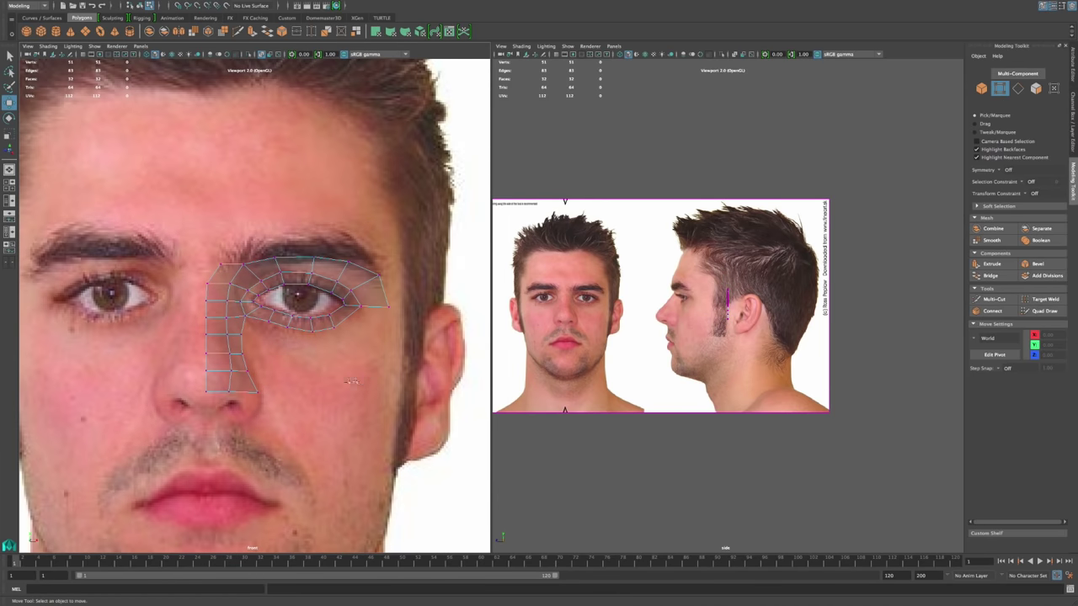
{"action": "middle_click_drag", "start_coordinate": [320, 363], "coordinate": [319, 323], "text": "alt"}
{"action": "right_click_drag", "start_coordinate": [320, 322], "coordinate": [253, 185], "text": "alt"}
{"action": "middle_click_drag", "start_coordinate": [412, 397], "coordinate": [396, 262], "text": "alt"}
{"action": "right_click_drag", "start_coordinate": [282, 291], "coordinate": [358, 324], "text": "alt"}
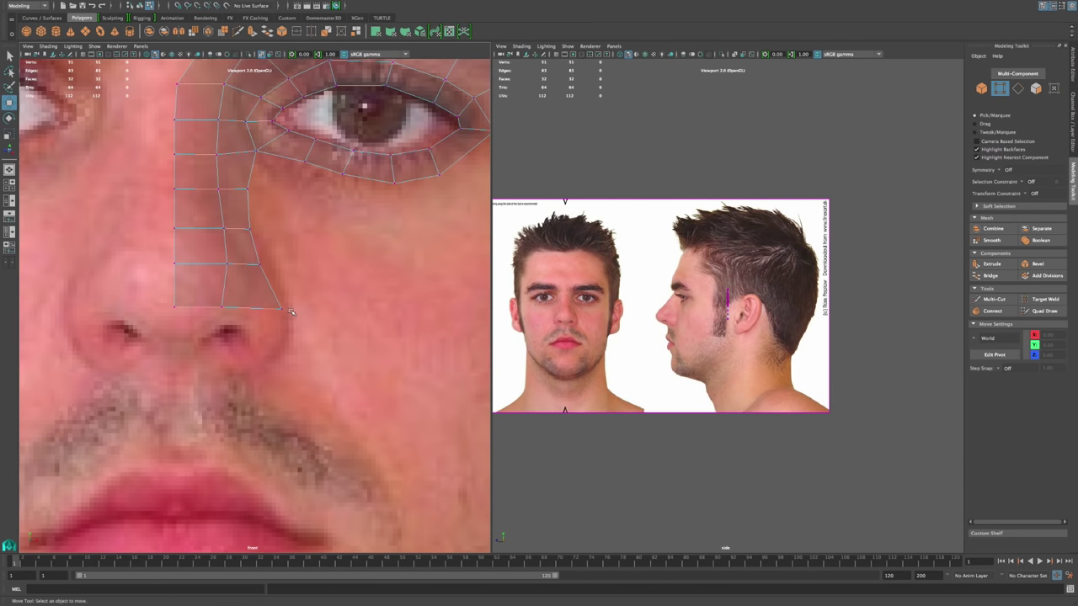
{"action": "middle_click_drag", "start_coordinate": [237, 313], "coordinate": [243, 331], "text": "alt"}
Step: Extrude the nose strip's bottom inner edge downward twice, forming two stacked faces that reach the base of the nose
{"action": "right_click_drag", "start_coordinate": [205, 326], "coordinate": [207, 296]}
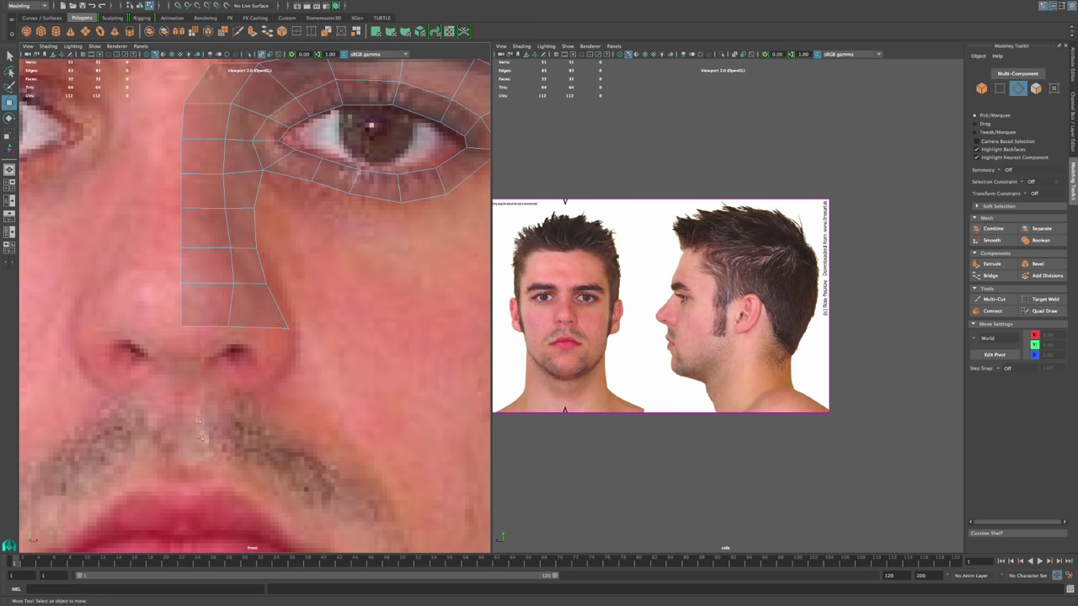
{"action": "scroll", "coordinate": [393, 307], "scroll_direction": "down", "scroll_amount": 10}
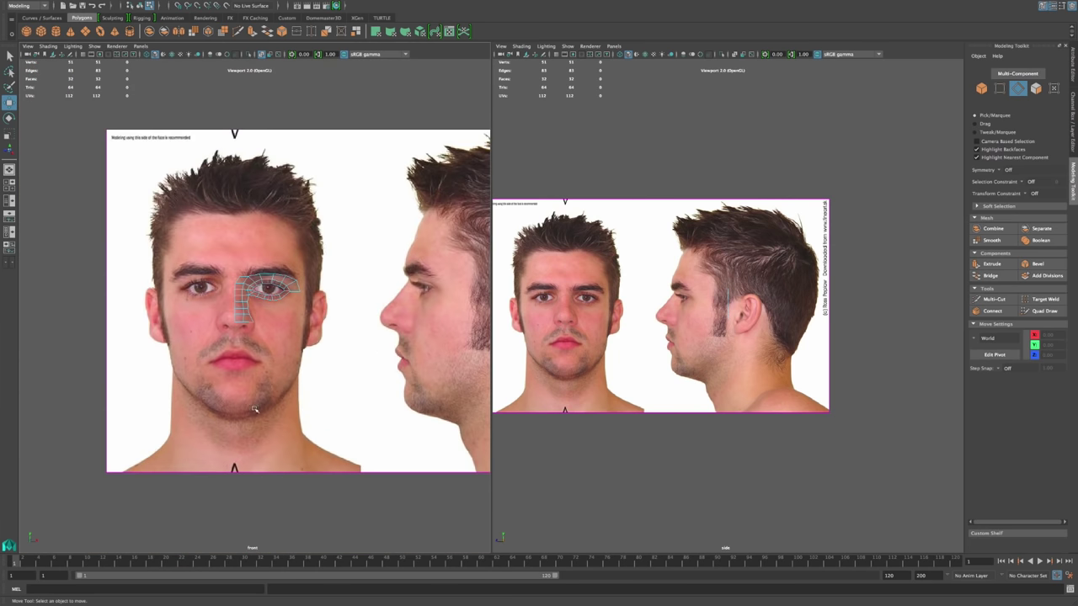
{"action": "scroll", "coordinate": [252, 337], "scroll_direction": "up", "scroll_amount": 5}
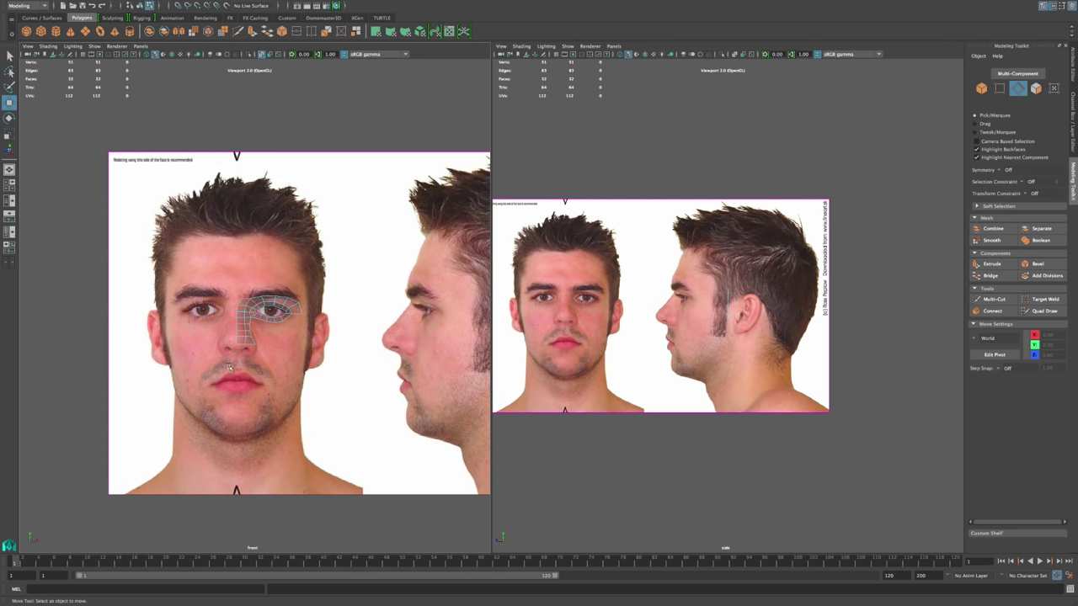
{"action": "scroll", "coordinate": [364, 444], "scroll_direction": "up", "scroll_amount": 6}
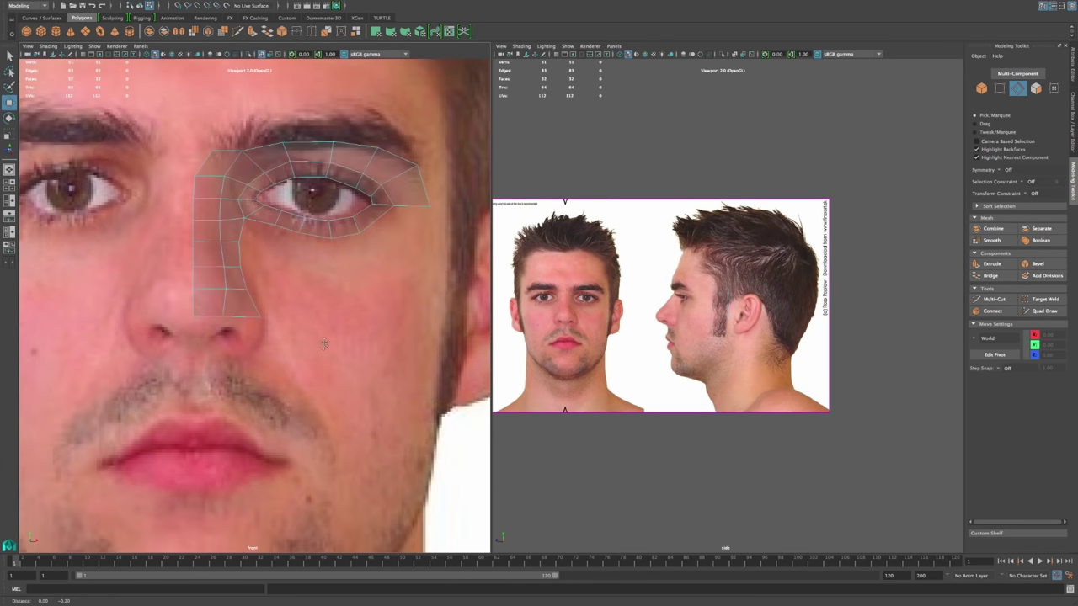
{"action": "scroll", "coordinate": [249, 344], "scroll_direction": "up", "scroll_amount": 1}
{"action": "left_click", "coordinate": [199, 293]}
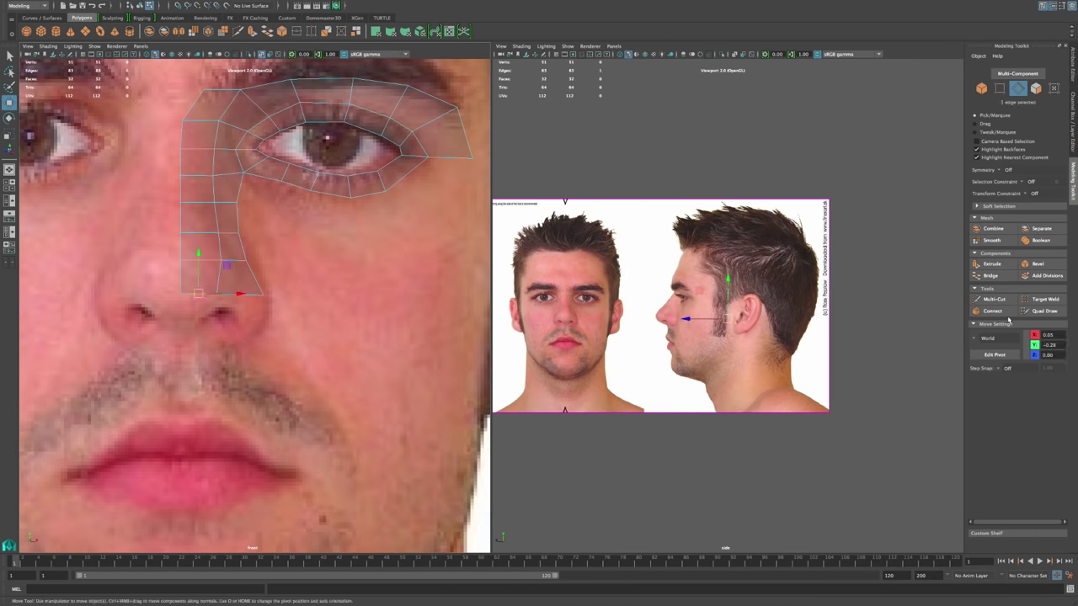
{"action": "left_click", "coordinate": [992, 264]}
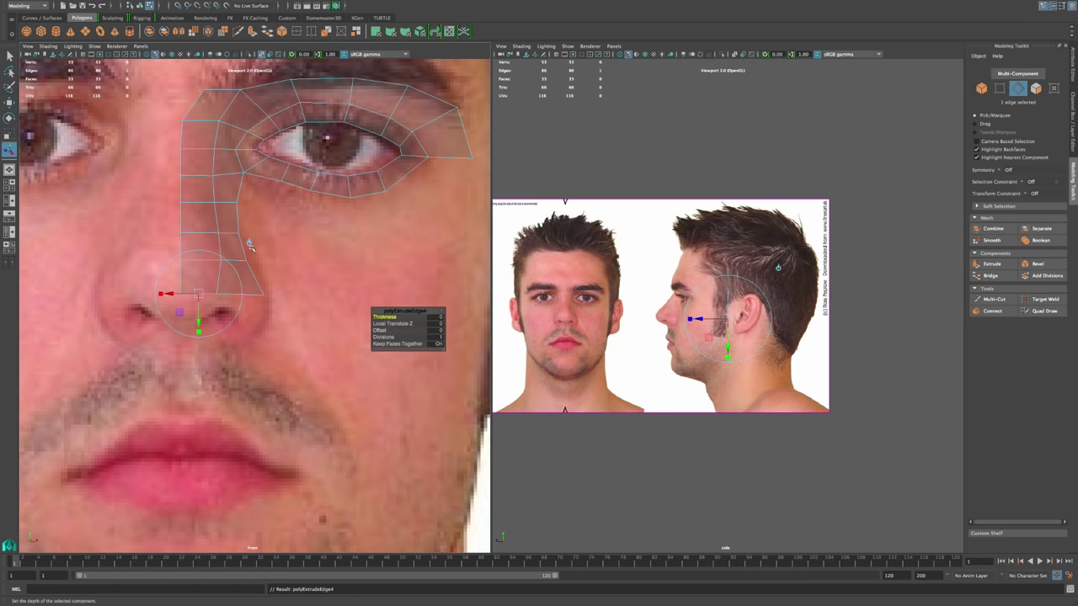
{"action": "left_click_drag", "start_coordinate": [199, 293], "coordinate": [198, 319]}
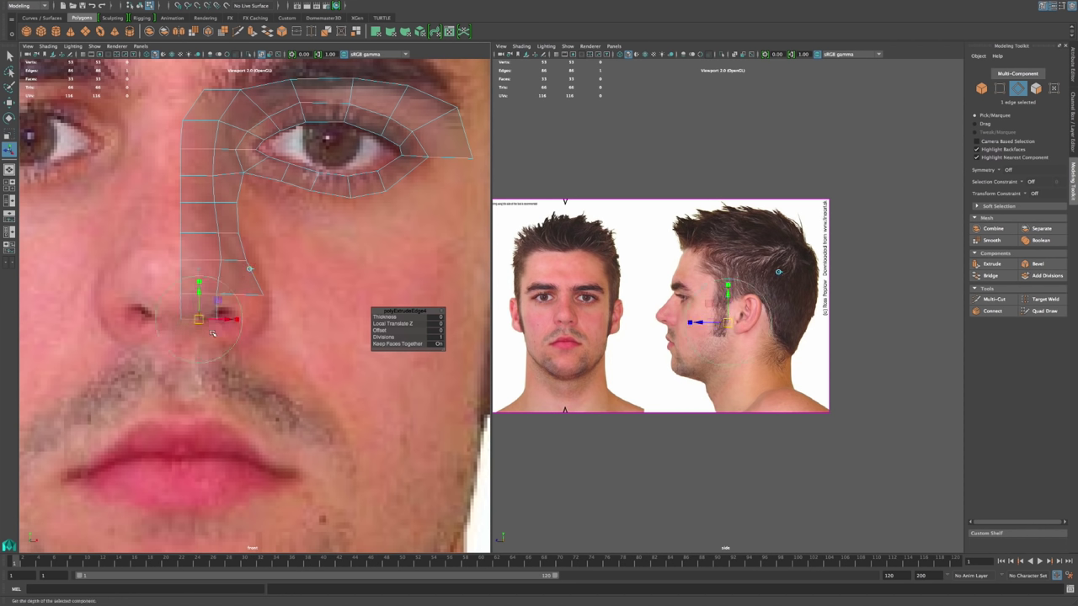
{"action": "key", "text": "ctrl+e"}
{"action": "left_click_drag", "start_coordinate": [199, 270], "coordinate": [201, 318]}
Step: Adjust the outer vertices of the two new faces under the nose tip and the strip vertex above them to fit beside the nostril
{"action": "right_click_drag", "start_coordinate": [208, 332], "coordinate": [180, 330]}
{"action": "left_click_drag", "start_coordinate": [211, 312], "coordinate": [204, 340]}
{"action": "key", "text": "w"}
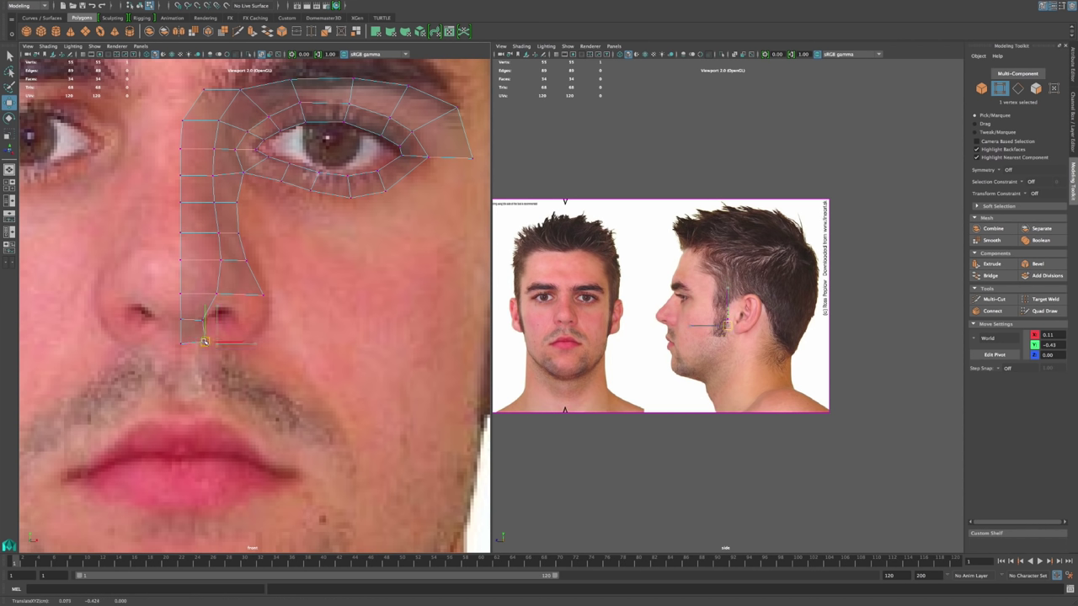
{"action": "left_click", "coordinate": [207, 297]}
{"action": "mouse_move", "coordinate": [207, 297]}
{"action": "left_mouse_down"}
{"action": "mouse_move", "coordinate": [221, 306]}
{"action": "mouse_move", "coordinate": [208, 290]}
{"action": "left_mouse_up"}
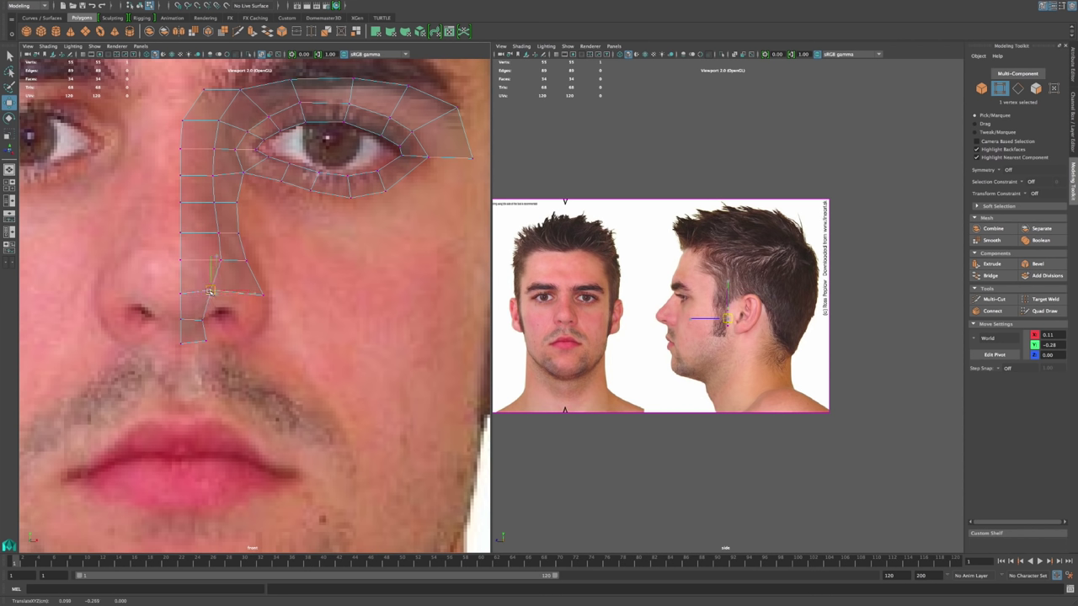
{"action": "left_click", "coordinate": [262, 292]}
{"action": "left_click", "coordinate": [288, 326]}
{"action": "middle_click_drag", "start_coordinate": [259, 344], "coordinate": [304, 356], "text": "alt"}
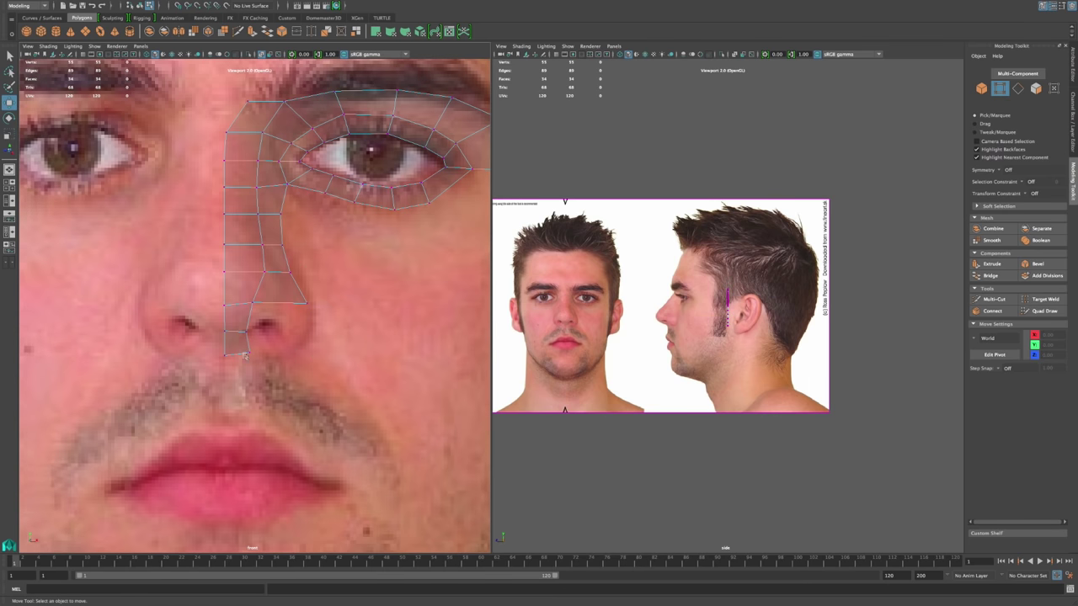
{"action": "left_click", "coordinate": [245, 356]}
{"action": "left_click", "coordinate": [428, 341]}
Step: Extrude the outer side edge of the lowest face sideways beneath the nostril
{"action": "right_click_drag", "start_coordinate": [247, 348], "coordinate": [246, 325]}
{"action": "left_click", "coordinate": [249, 351]}
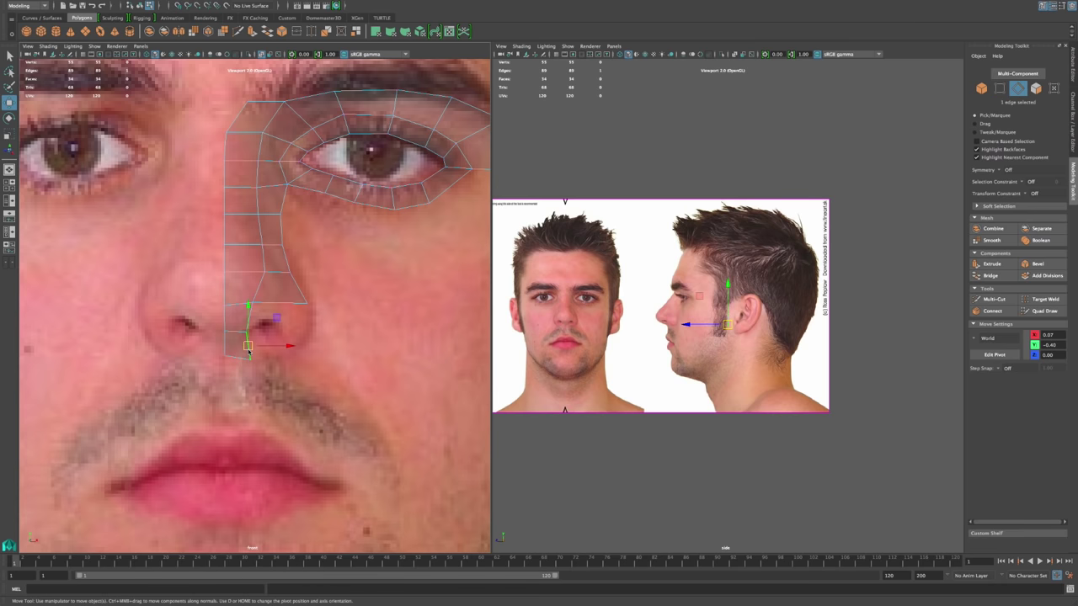
{"action": "left_click", "coordinate": [993, 264]}
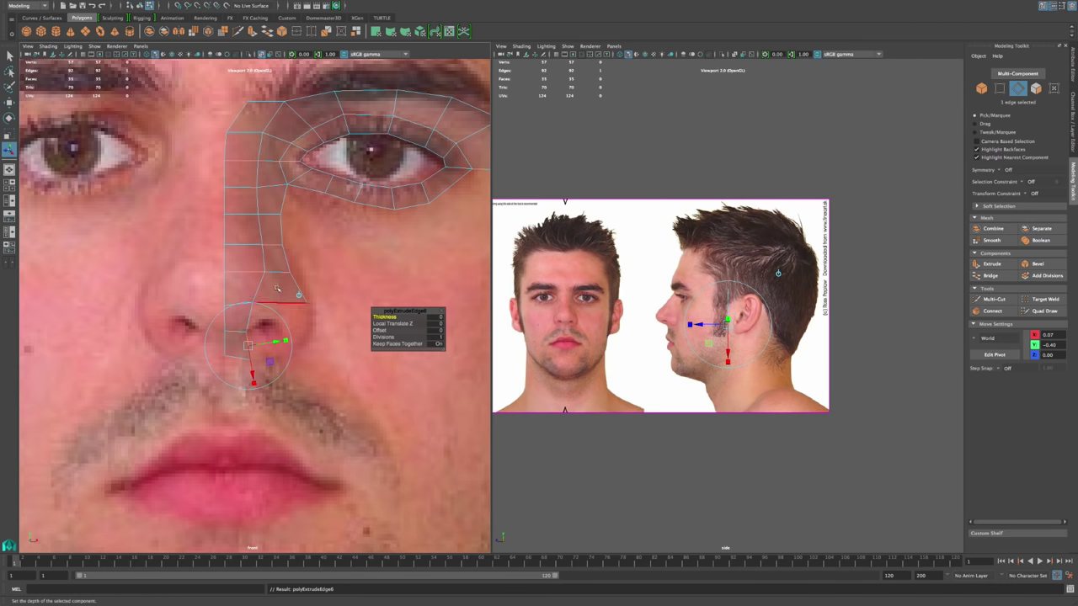
{"action": "left_click_drag", "start_coordinate": [247, 345], "coordinate": [288, 353]}
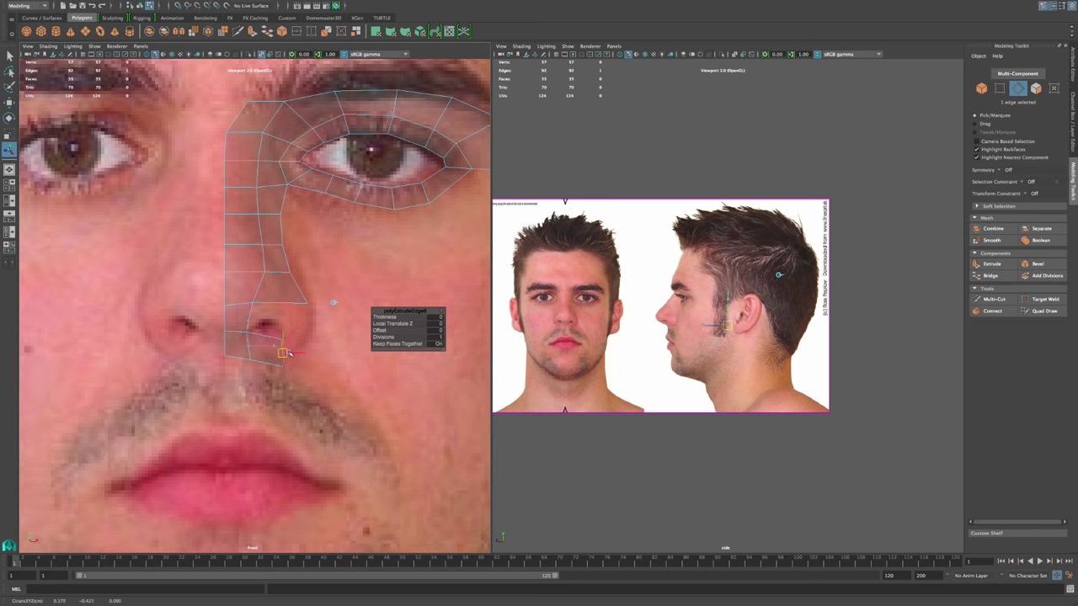
{"action": "left_click_drag", "start_coordinate": [288, 354], "coordinate": [286, 356]}
{"action": "key", "text": "q"}
Step: Reposition the vertices of the faces beneath the nostril to follow its lower curve and the base of the nose
{"action": "right_click_drag", "start_coordinate": [278, 354], "coordinate": [252, 353]}
{"action": "left_click", "coordinate": [284, 340]}
{"action": "key", "text": "w"}
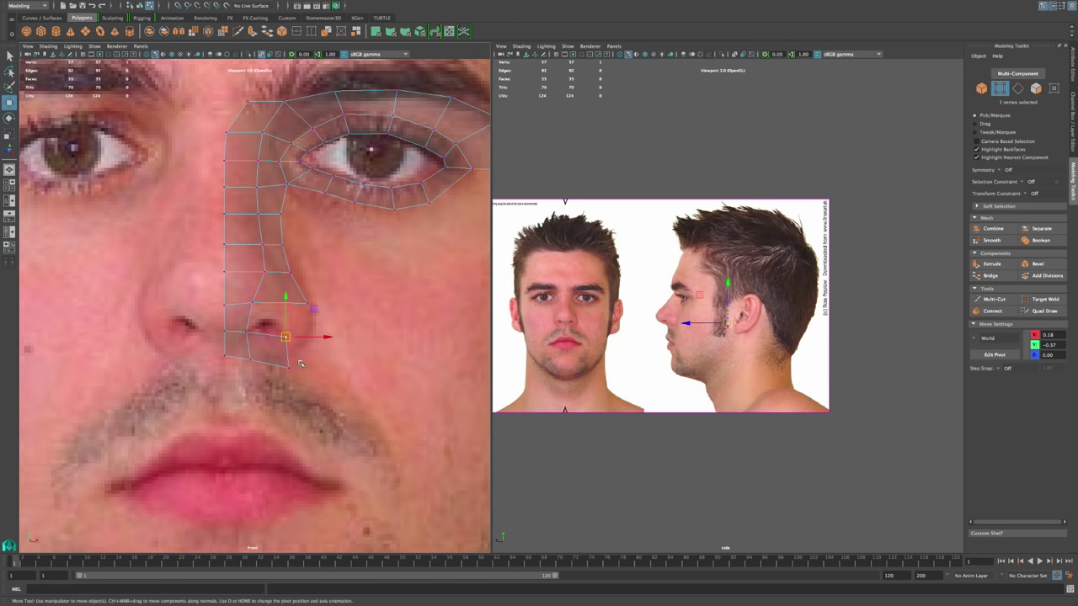
{"action": "left_click", "coordinate": [251, 359]}
{"action": "left_click_drag", "start_coordinate": [251, 359], "coordinate": [253, 356]}
{"action": "left_click", "coordinate": [245, 334]}
{"action": "left_click_drag", "start_coordinate": [245, 334], "coordinate": [224, 320]}
{"action": "left_click", "coordinate": [272, 356]}
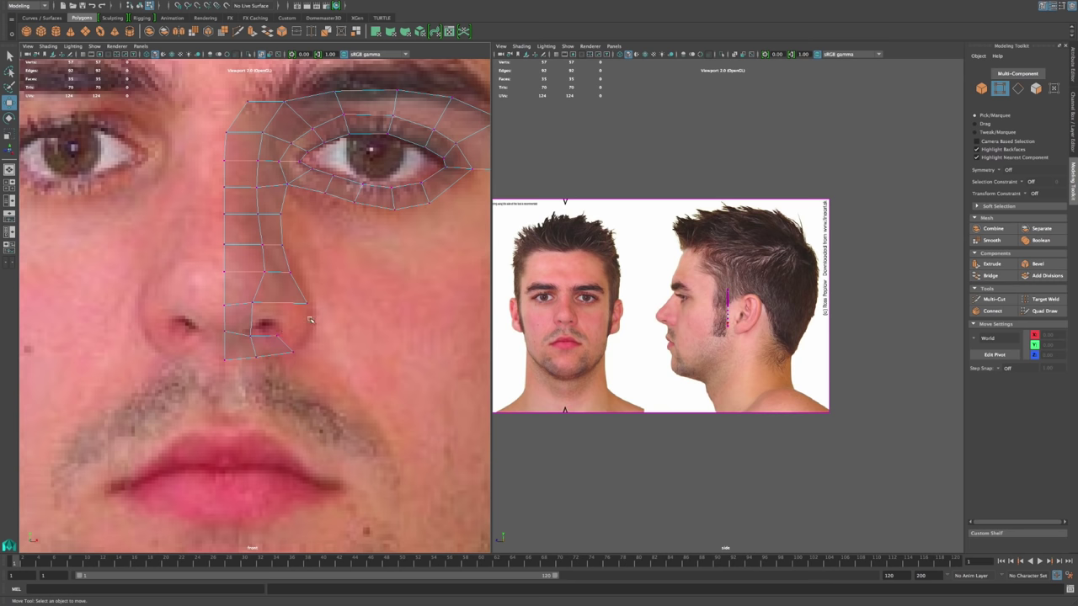
Step: Extrude the outer edge of the face beneath the nostril diagonally up and outward onto the nostril wing
{"action": "right_click_drag", "start_coordinate": [285, 344], "coordinate": [284, 320]}
{"action": "left_click", "coordinate": [285, 344]}
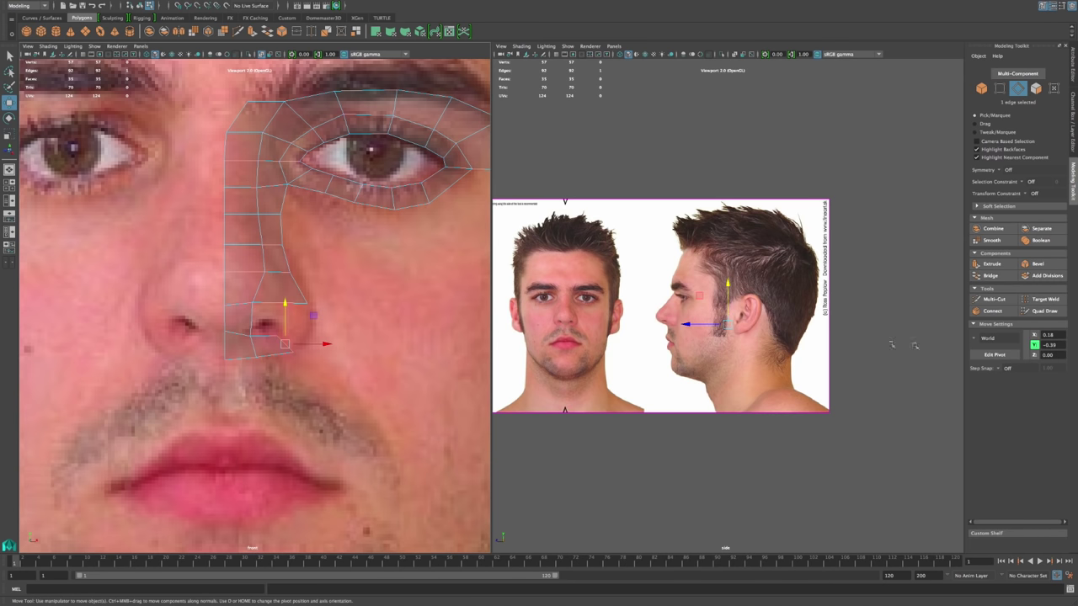
{"action": "left_click", "coordinate": [992, 264]}
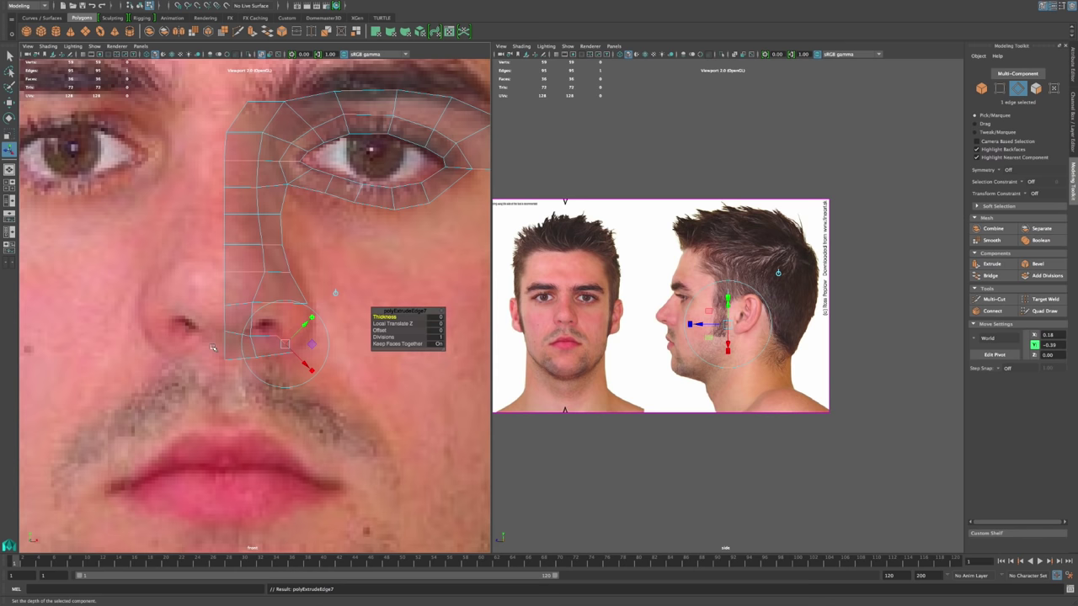
{"action": "left_click", "coordinate": [336, 293]}
{"action": "left_click_drag", "start_coordinate": [285, 344], "coordinate": [302, 326]}
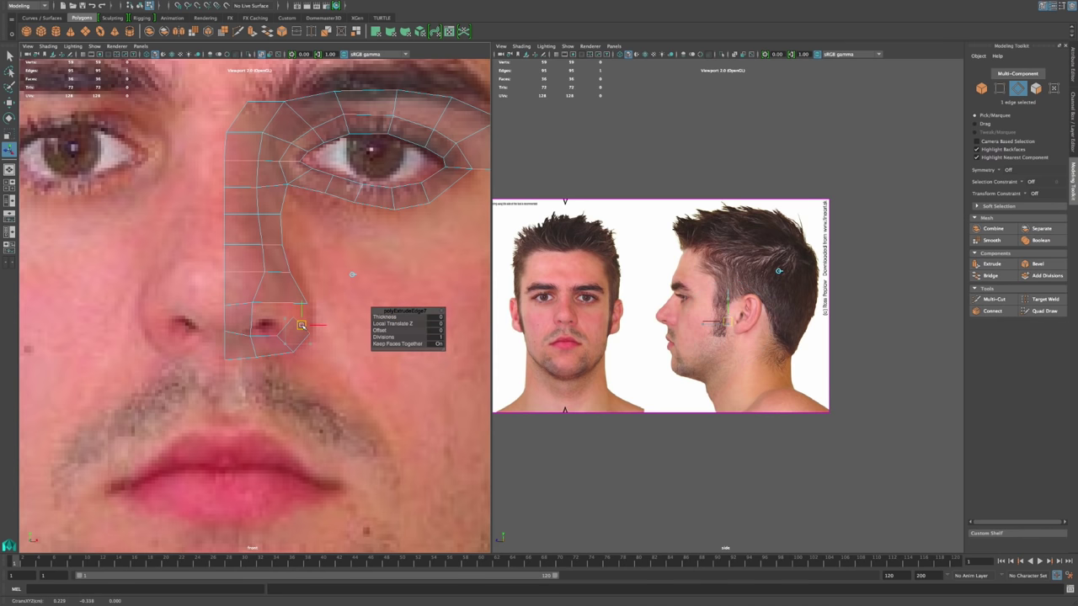
{"action": "key", "text": "q"}
{"action": "left_click", "coordinate": [342, 381]}
Step: Insert an edge loop through the outer column of the nose strip, running up from its bottom edge and around the brow band
{"action": "right_click_drag", "start_coordinate": [343, 382], "coordinate": [324, 370], "text": "alt"}
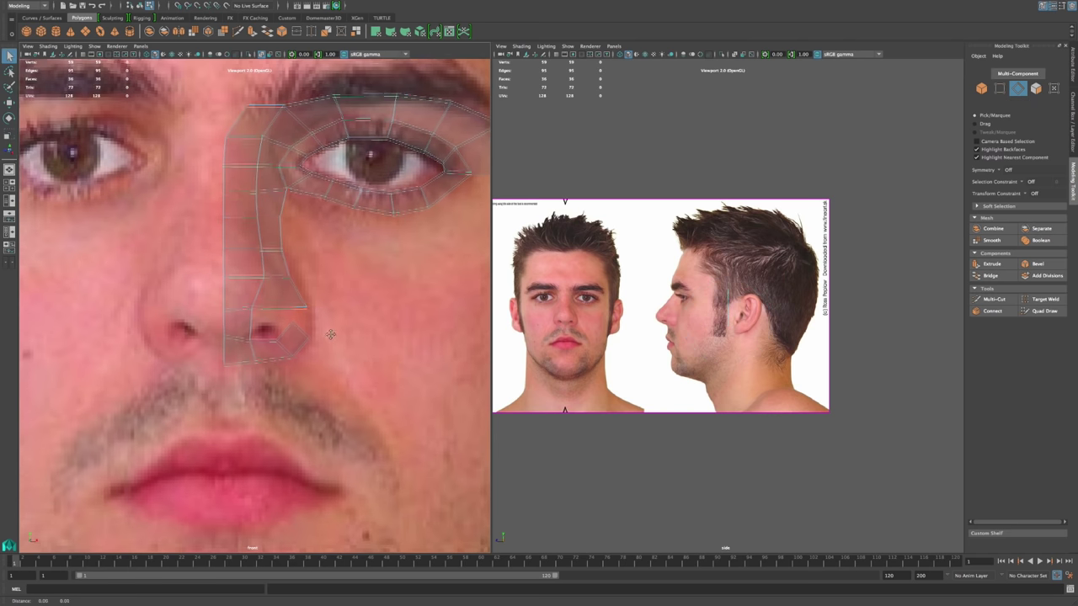
{"action": "middle_click_drag", "start_coordinate": [291, 316], "coordinate": [293, 363], "text": "alt"}
{"action": "right_click_drag", "start_coordinate": [293, 363], "coordinate": [310, 372], "text": "alt"}
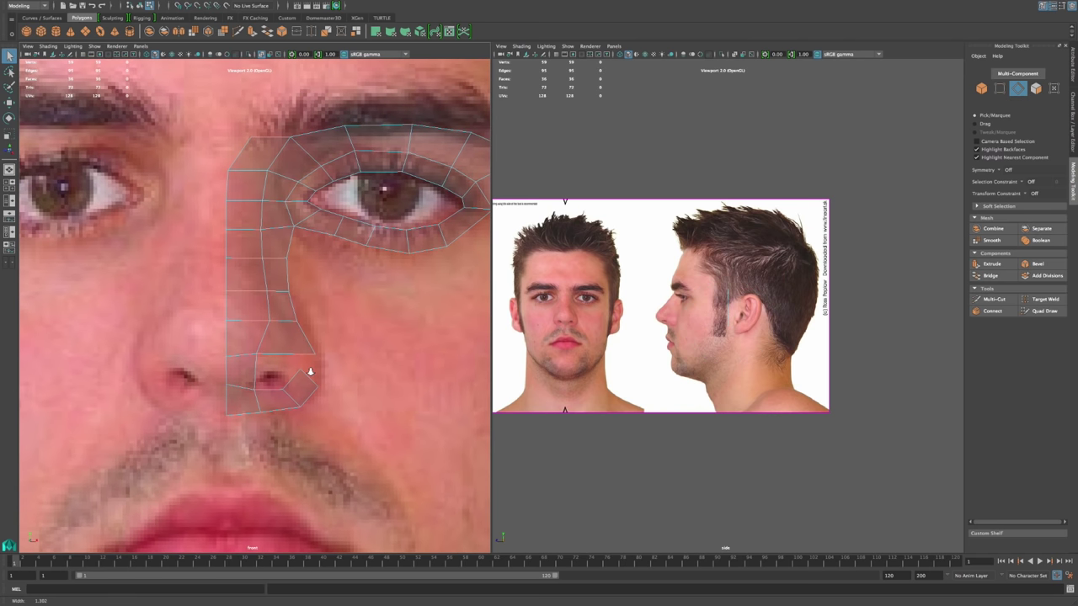
{"action": "middle_click_drag", "start_coordinate": [310, 372], "coordinate": [326, 379], "text": "alt"}
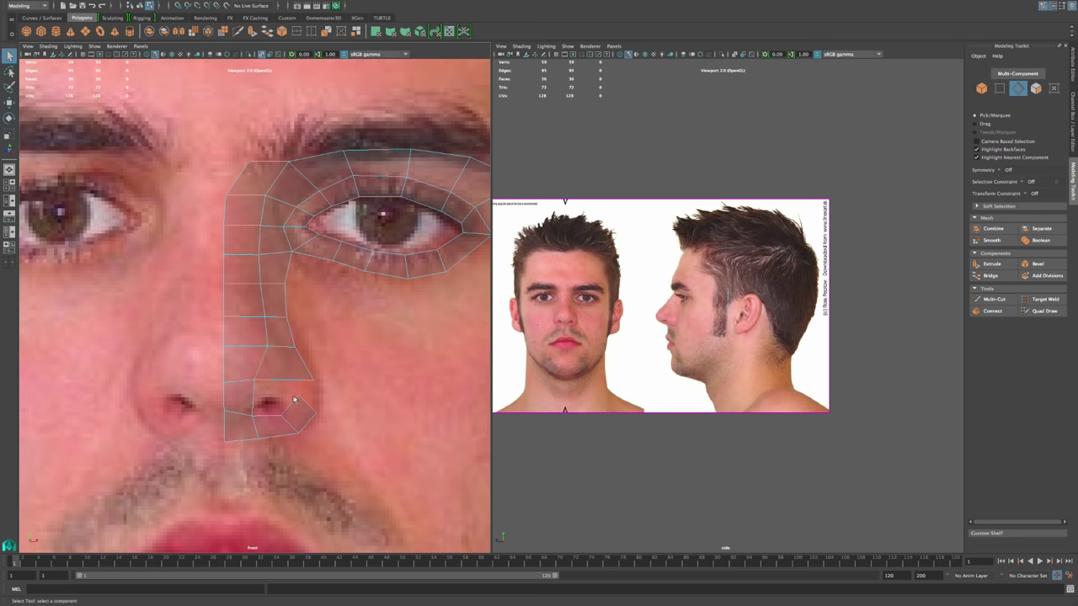
{"action": "middle_click_drag", "start_coordinate": [367, 387], "coordinate": [302, 403], "text": "alt"}
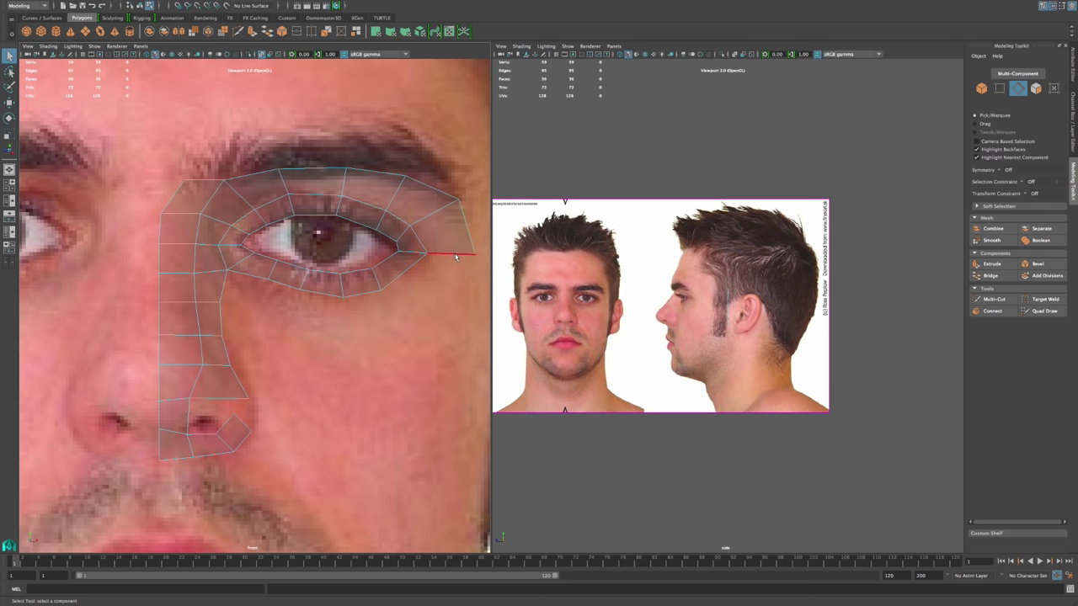
{"action": "middle_click_drag", "start_coordinate": [416, 317], "coordinate": [449, 331], "text": "alt"}
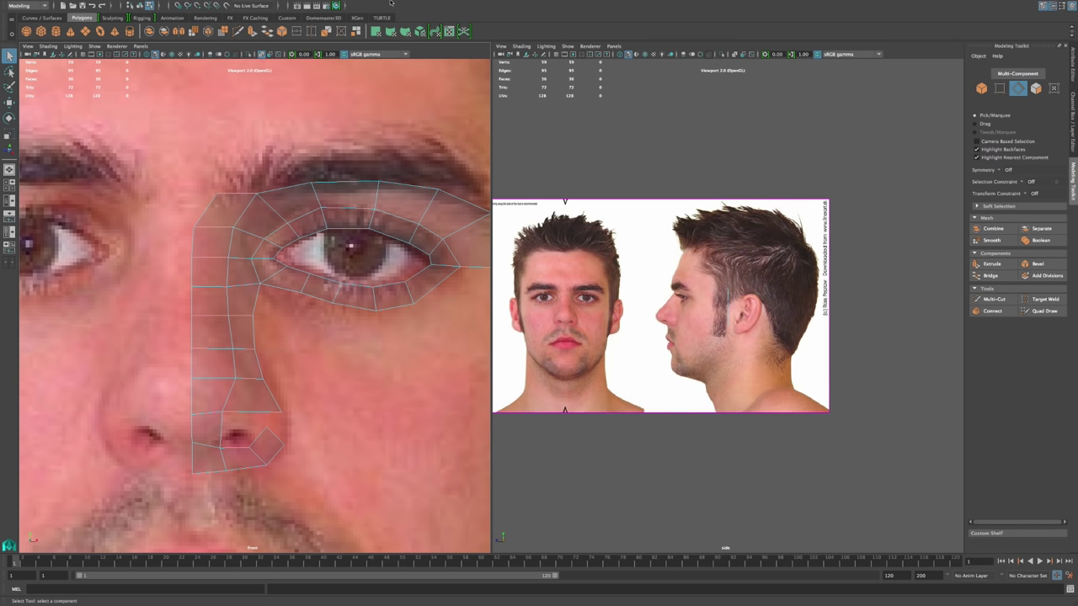
{"action": "mouse_move", "coordinate": [345, 2]}
{"action": "left_click", "coordinate": [290, 4]}
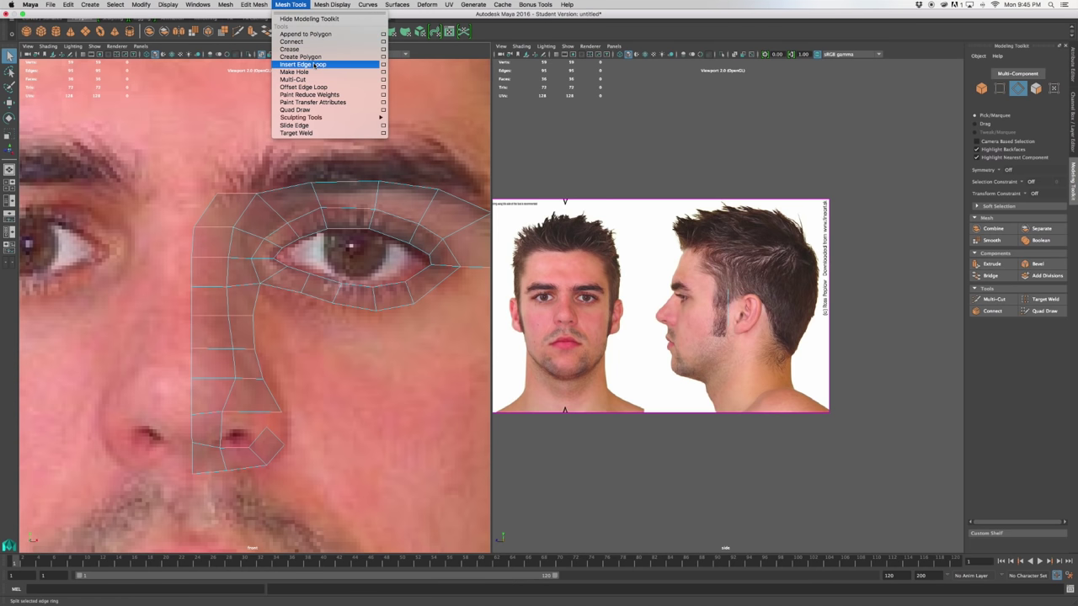
{"action": "left_click", "coordinate": [303, 64]}
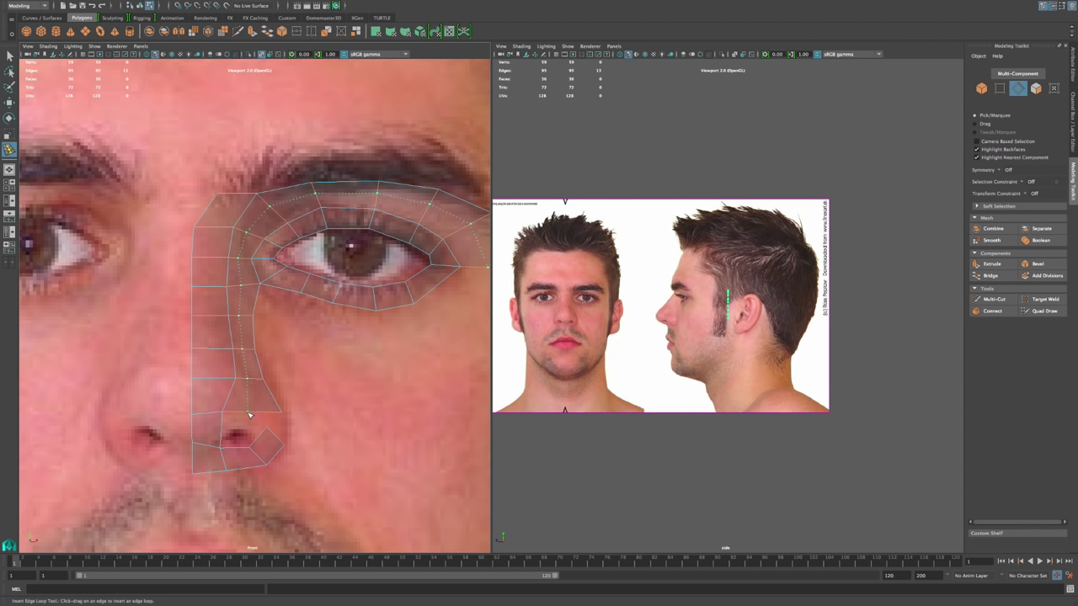
{"action": "left_click", "coordinate": [249, 414]}
{"action": "key", "text": "q"}
{"action": "left_click", "coordinate": [309, 419]}
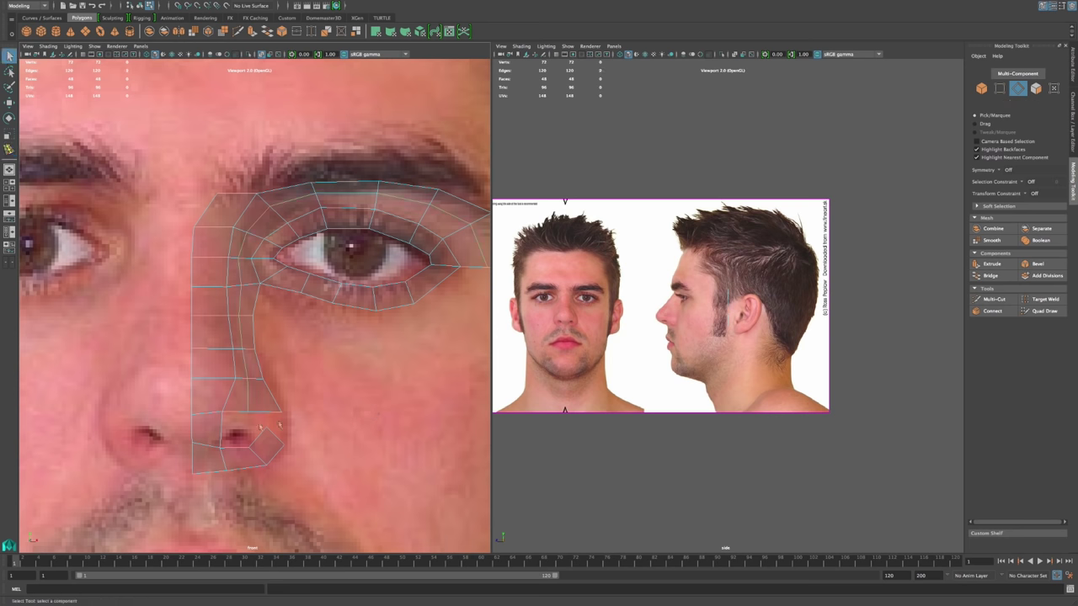
Step: Merge the nostril wing face's upper inner vertex with the new edge loop's bottom vertex on the nose strip
{"action": "right_click_drag", "start_coordinate": [274, 439], "coordinate": [236, 363]}
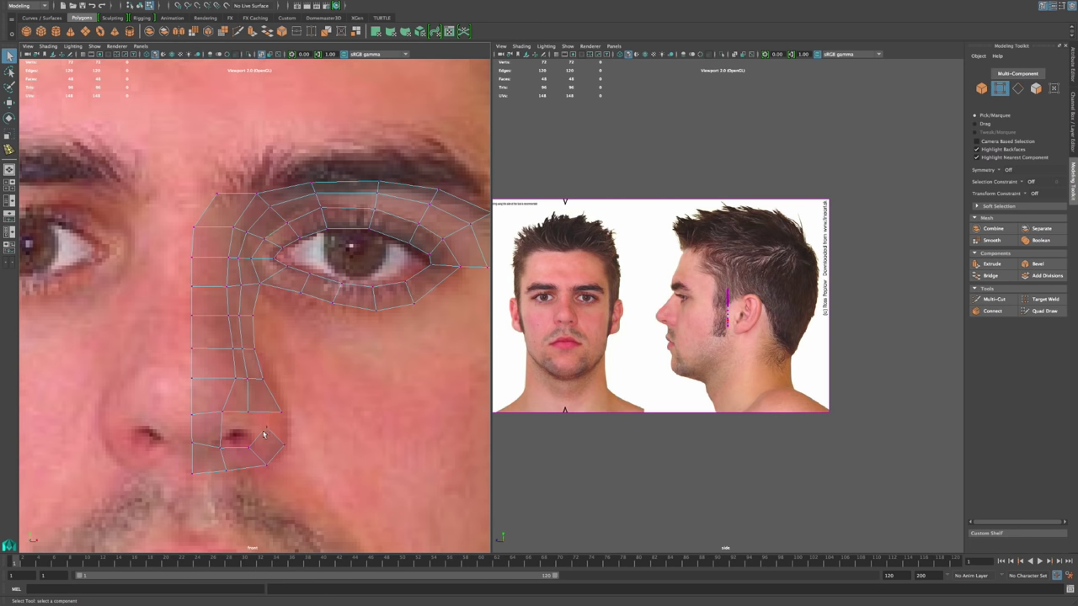
{"action": "left_click", "coordinate": [278, 427]}
{"action": "left_click", "coordinate": [248, 411], "text": "shift"}
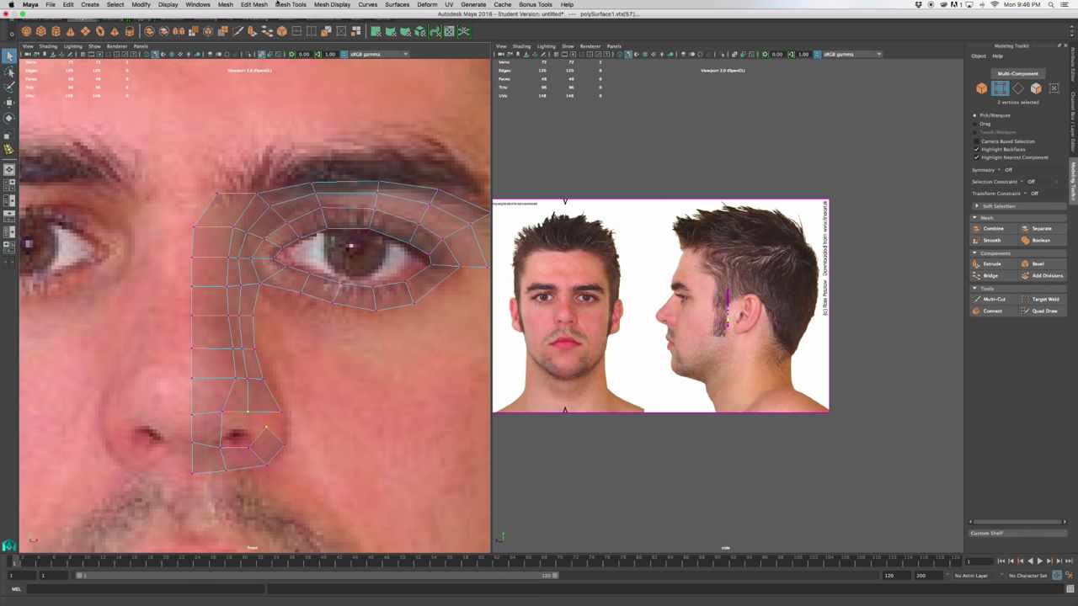
{"action": "left_click", "coordinate": [255, 4]}
{"action": "left_click", "coordinate": [267, 79]}
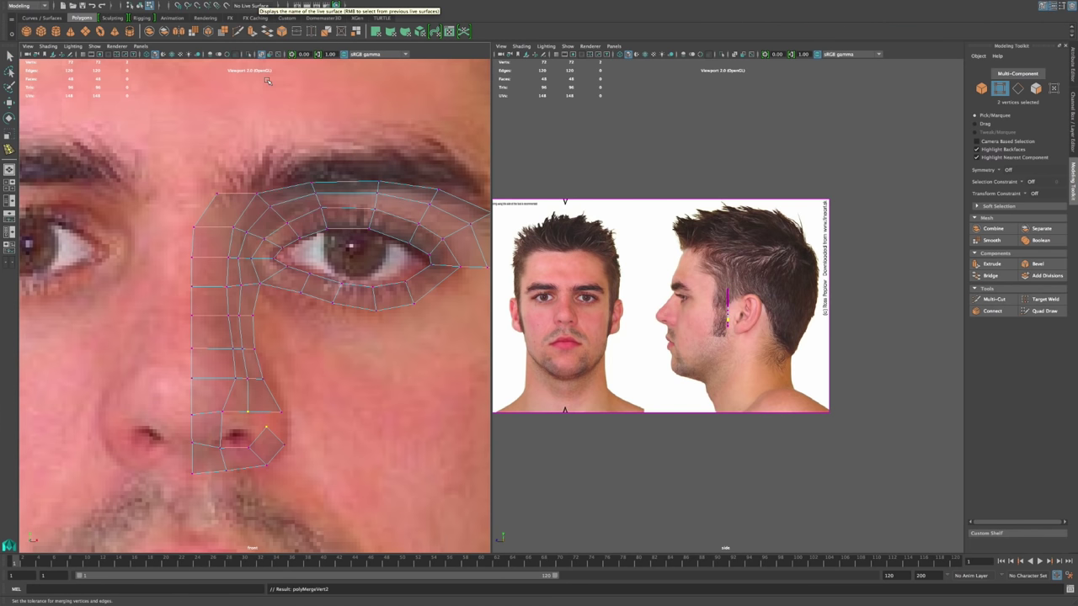
Step: Merge the nostril wing face's outer vertex with the bottom outer corner vertex of the nose strip
{"action": "left_click_drag", "start_coordinate": [291, 440], "coordinate": [277, 449]}
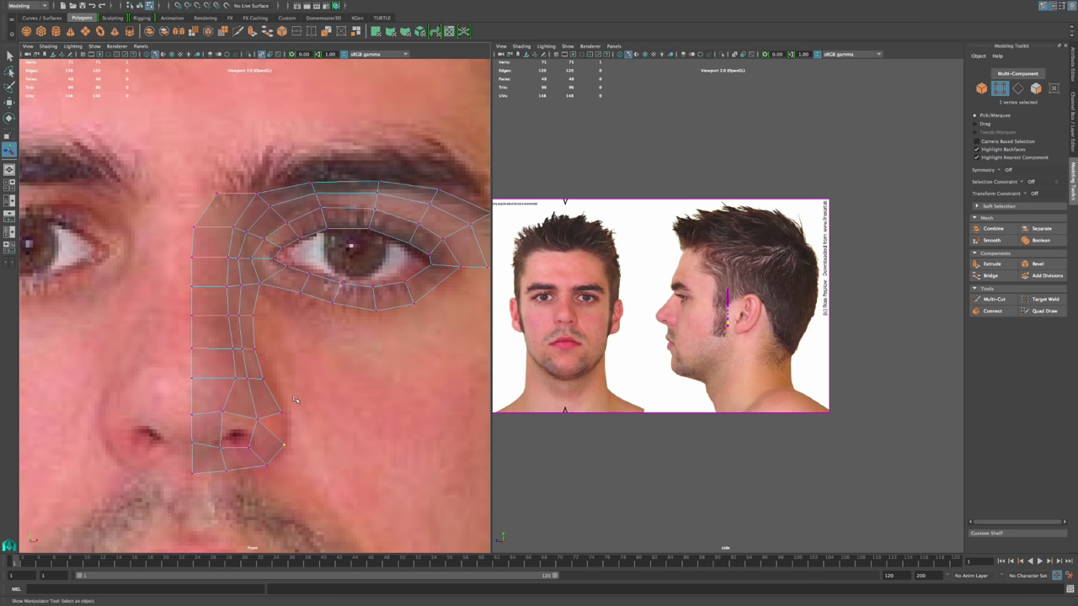
{"action": "left_click_drag", "start_coordinate": [293, 398], "coordinate": [271, 426], "text": "shift"}
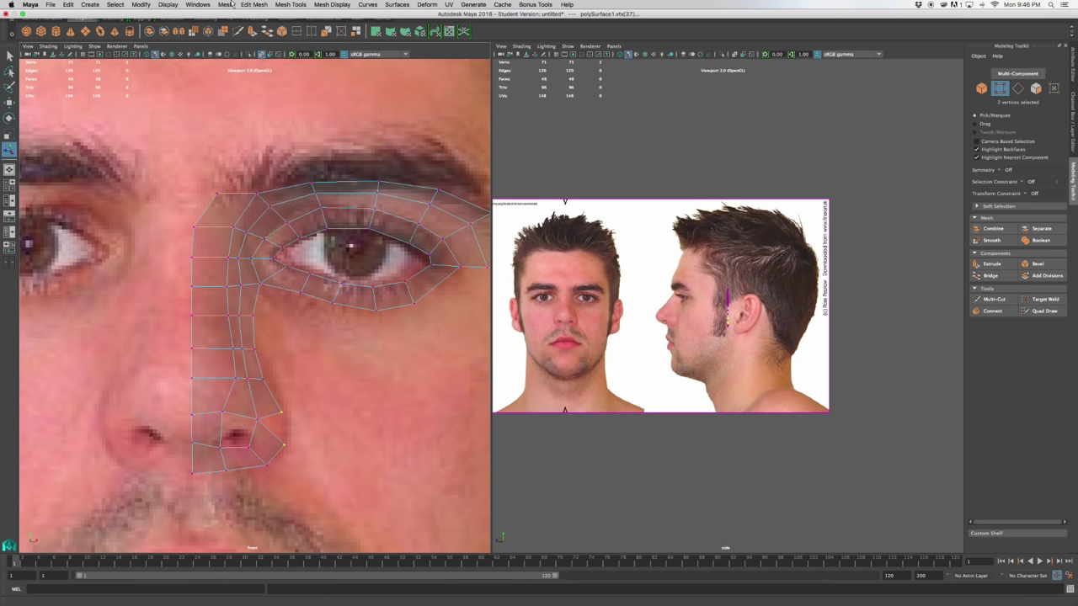
{"action": "left_click", "coordinate": [253, 4]}
{"action": "left_click", "coordinate": [265, 78]}
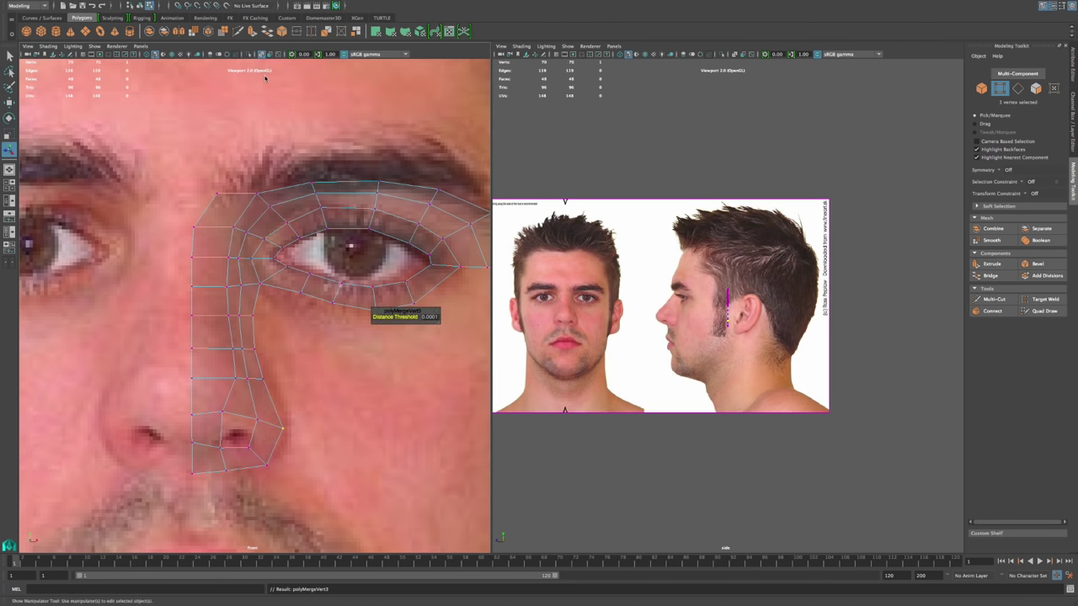
{"action": "scroll", "coordinate": [316, 398], "scroll_direction": "up", "scroll_amount": 4}
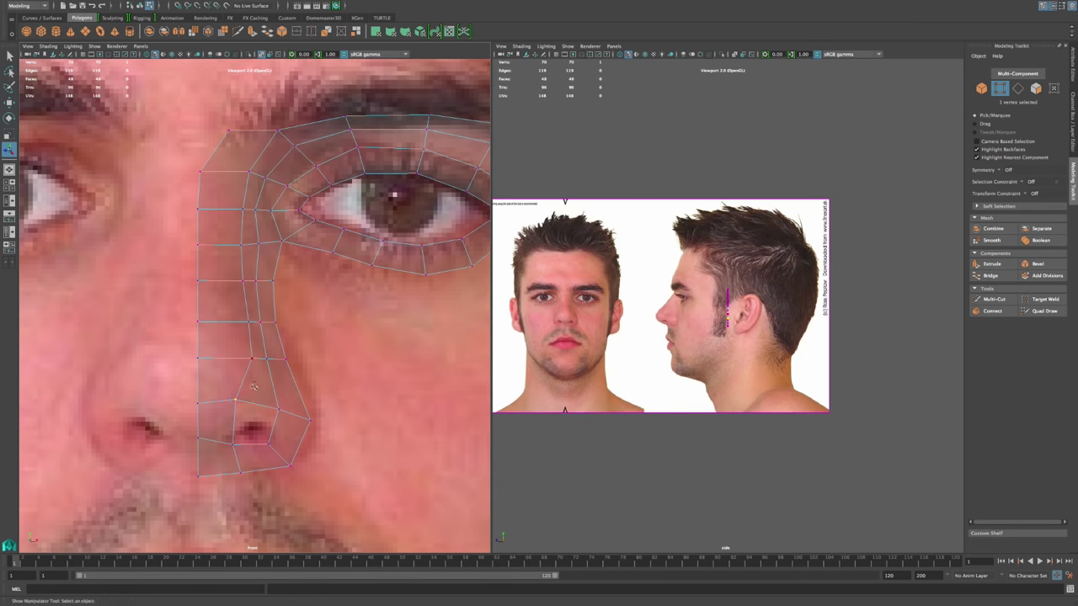
Step: Reposition the two vertices above the nostril down and outward so the surrounding quads frame the nostril opening
{"action": "key", "text": "w"}
{"action": "left_click_drag", "start_coordinate": [258, 383], "coordinate": [325, 406]}
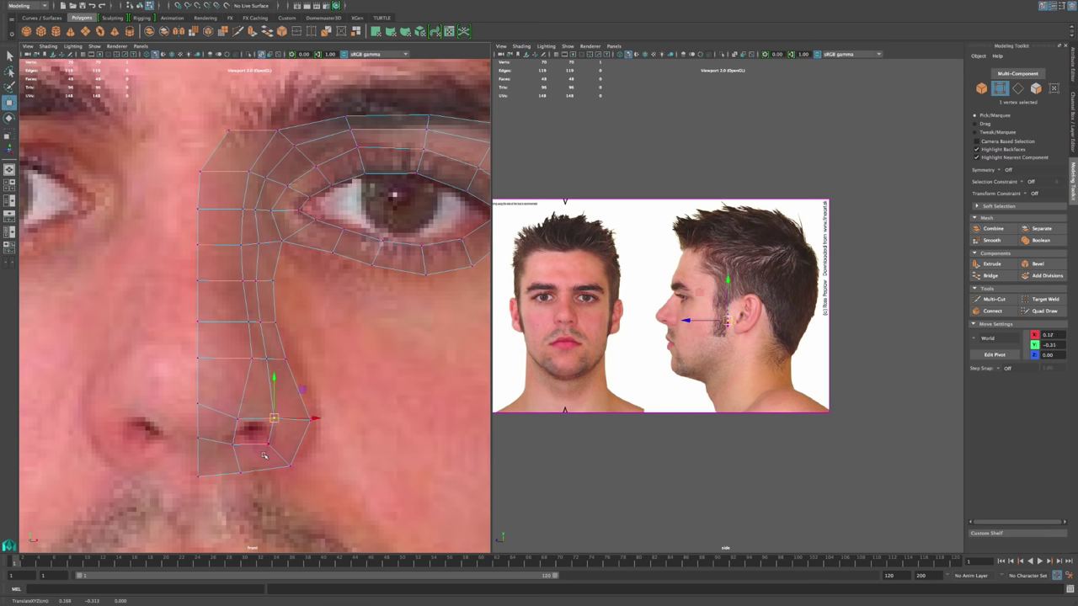
{"action": "left_click_drag", "start_coordinate": [273, 418], "coordinate": [235, 472]}
{"action": "left_click", "coordinate": [341, 463]}
Step: Move the two top vertices of the nose strip up to the inner end of the eyebrow and level them
{"action": "scroll", "coordinate": [371, 421], "scroll_direction": "down", "scroll_amount": 6}
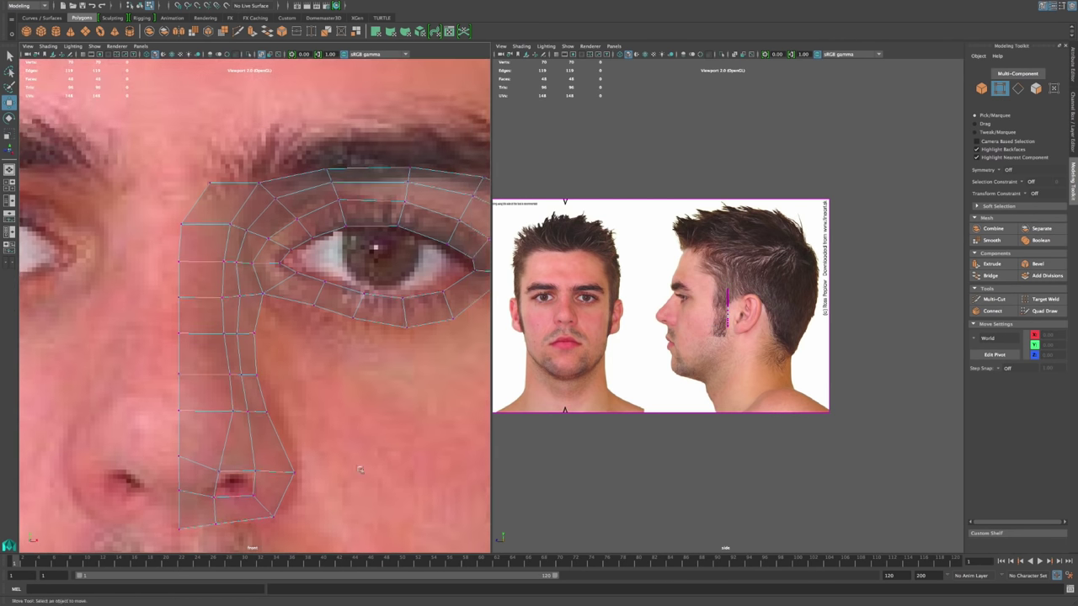
{"action": "scroll", "coordinate": [361, 435], "scroll_direction": "up", "scroll_amount": 2}
{"action": "middle_click_drag", "start_coordinate": [272, 236], "coordinate": [275, 293], "text": "alt"}
{"action": "scroll", "coordinate": [274, 293], "scroll_direction": "up", "scroll_amount": 5}
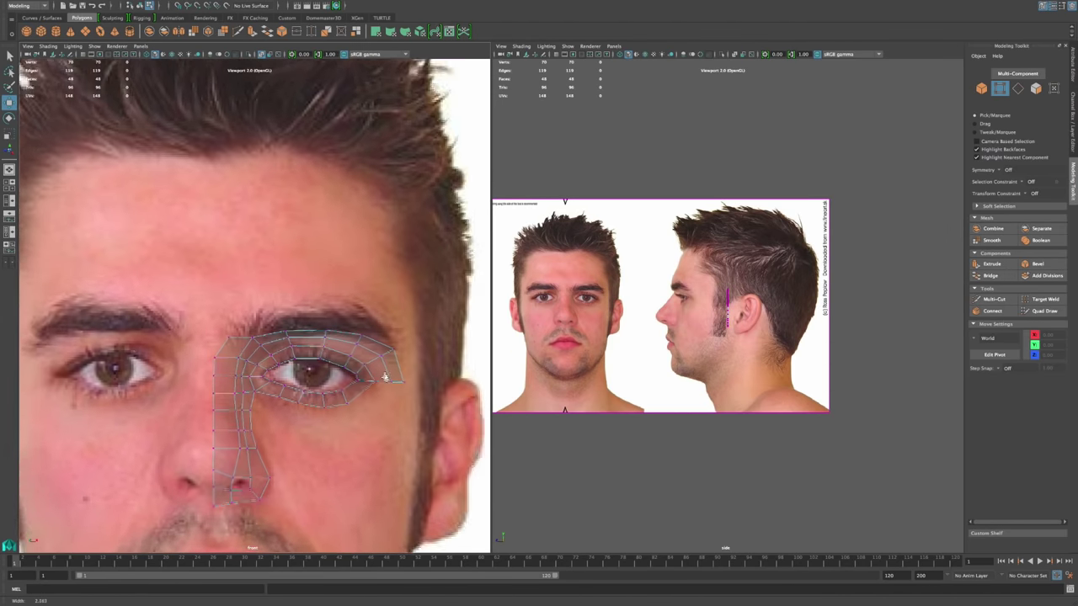
{"action": "scroll", "coordinate": [274, 293], "scroll_direction": "down", "scroll_amount": 4}
{"action": "scroll", "coordinate": [275, 293], "scroll_direction": "up", "scroll_amount": 5}
{"action": "left_click", "coordinate": [210, 361]}
{"action": "left_click_drag", "start_coordinate": [249, 362], "coordinate": [228, 362]}
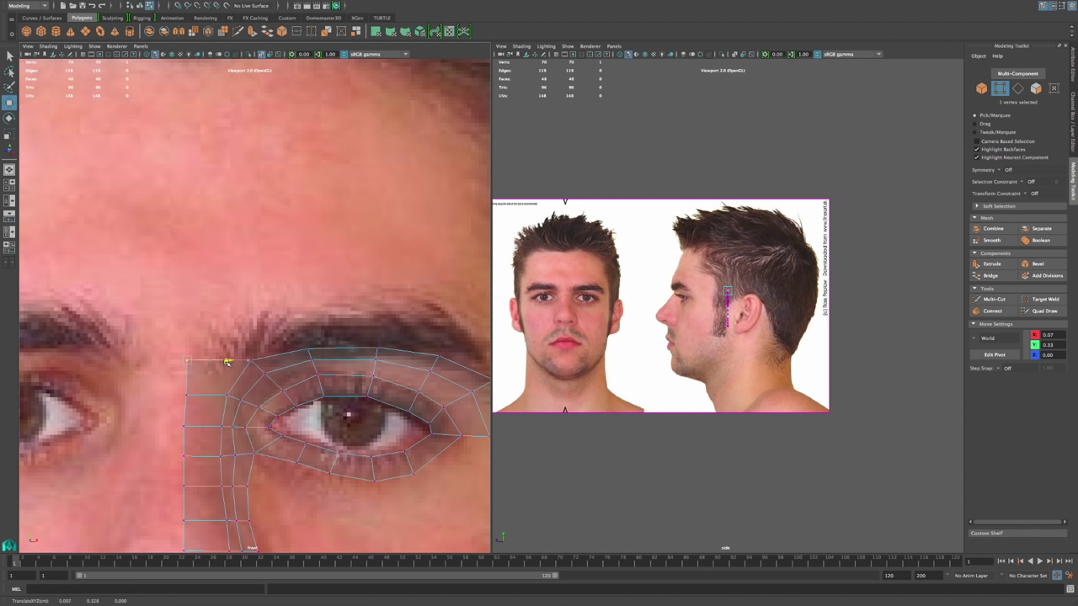
{"action": "left_click", "coordinate": [251, 361]}
{"action": "left_click_drag", "start_coordinate": [251, 363], "coordinate": [248, 354]}
{"action": "left_click_drag", "start_coordinate": [182, 368], "coordinate": [218, 308]}
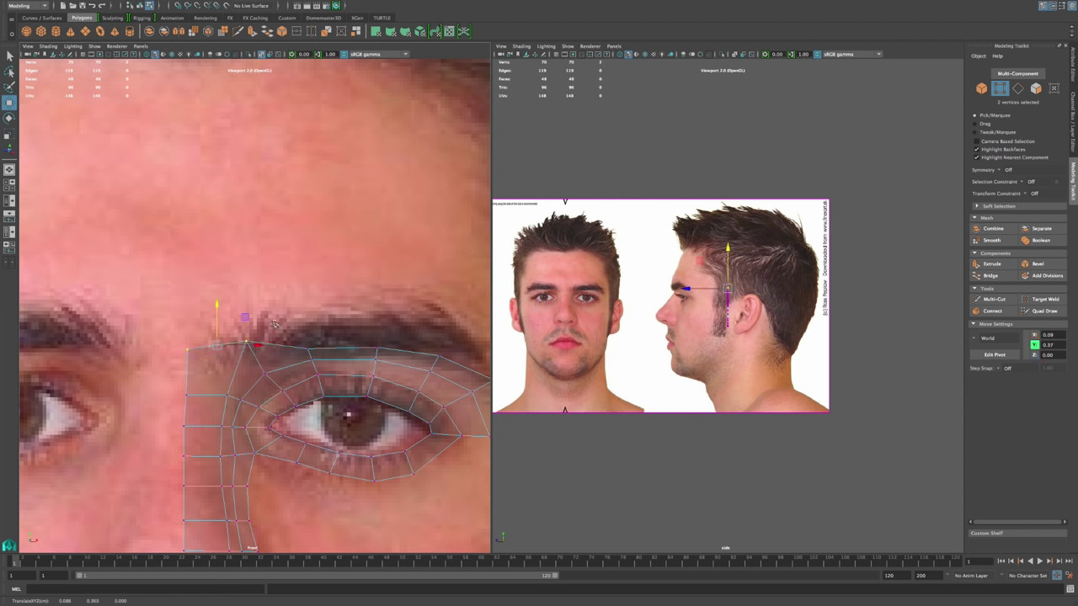
{"action": "left_click", "coordinate": [246, 344]}
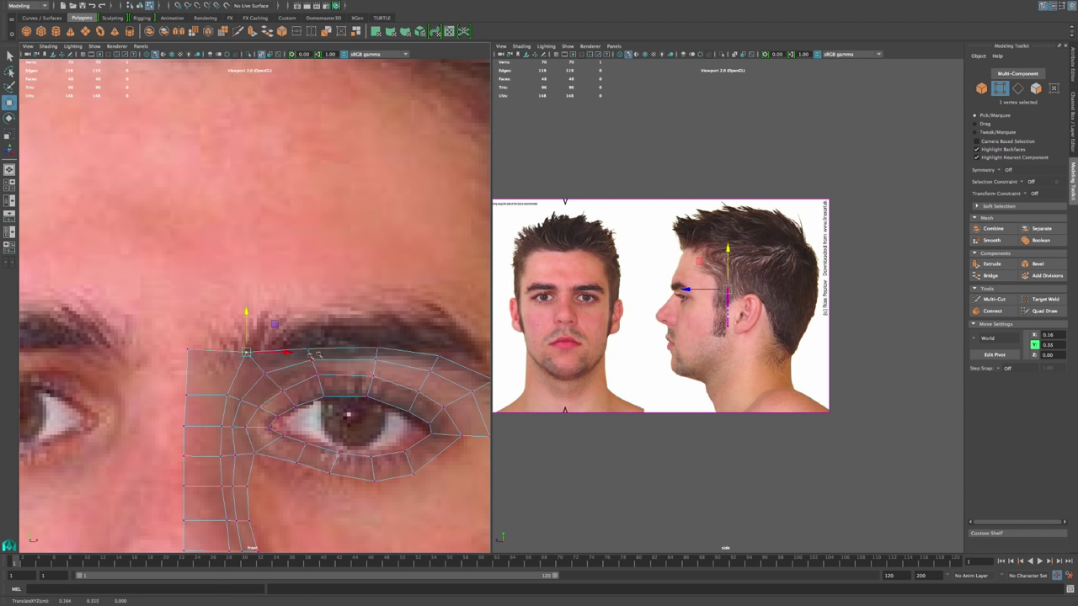
Step: Raise the inner upper vertex of the brow band to the eyebrow's top edge and adjust the inner vertex of the row below
{"action": "middle_click_drag", "start_coordinate": [447, 343], "coordinate": [379, 354], "text": "alt"}
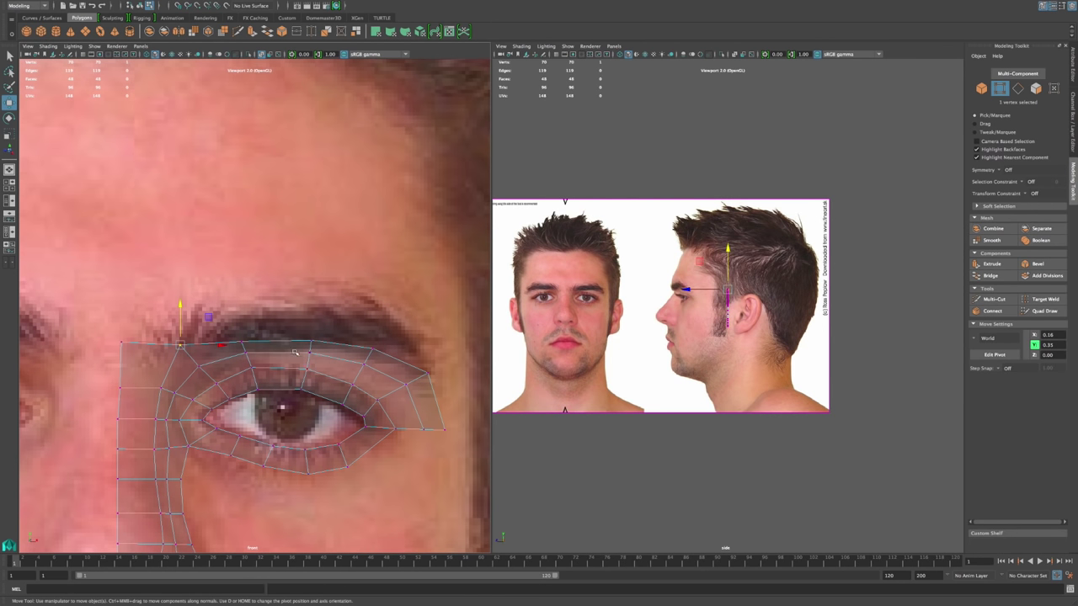
{"action": "left_click_drag", "start_coordinate": [306, 347], "coordinate": [326, 337]}
{"action": "left_click_drag", "start_coordinate": [230, 349], "coordinate": [239, 316]}
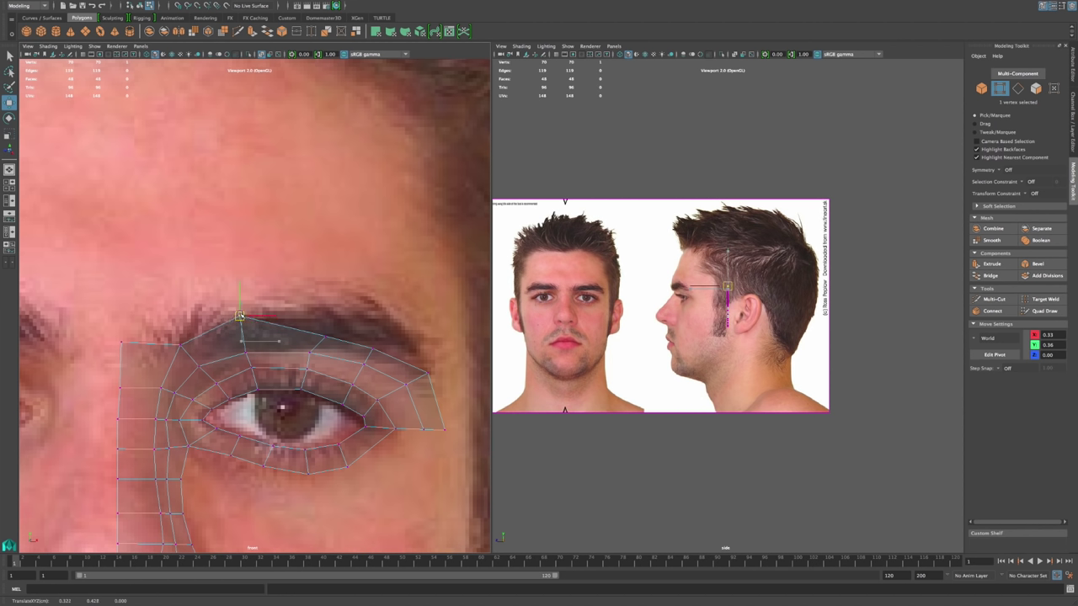
{"action": "left_click_drag", "start_coordinate": [201, 372], "coordinate": [196, 362]}
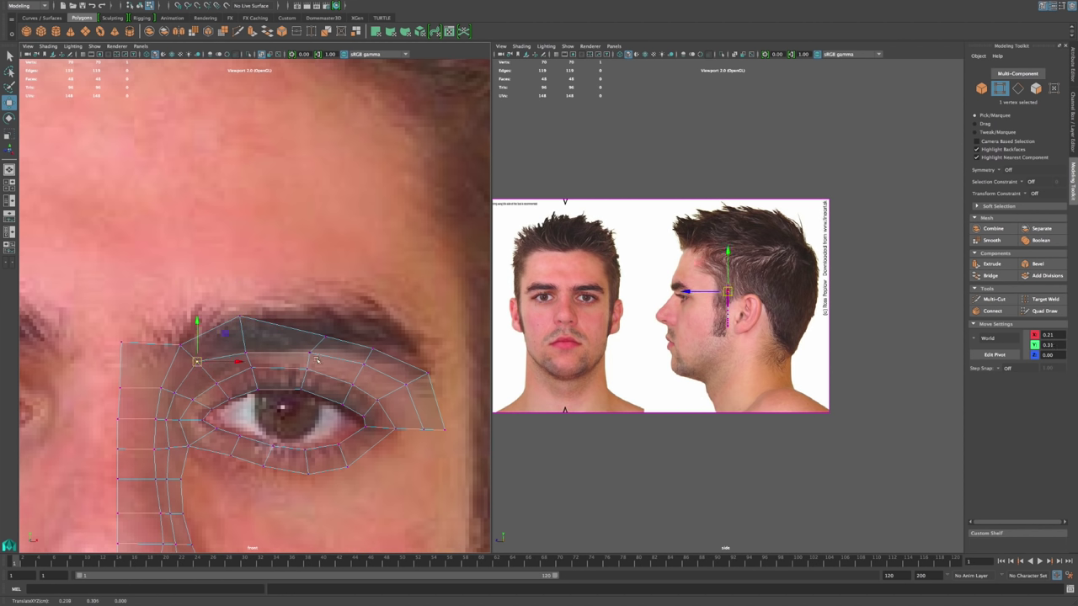
Step: Move the middle and outer vertices of the brow band out over the eyebrow and realign its innermost vertex with the nose strip
{"action": "left_click_drag", "start_coordinate": [313, 354], "coordinate": [374, 358]}
{"action": "left_click_drag", "start_coordinate": [364, 365], "coordinate": [435, 367]}
{"action": "left_click_drag", "start_coordinate": [367, 354], "coordinate": [395, 319]}
{"action": "left_click", "coordinate": [319, 343]}
{"action": "middle_click_drag", "start_coordinate": [320, 344], "coordinate": [324, 312]}
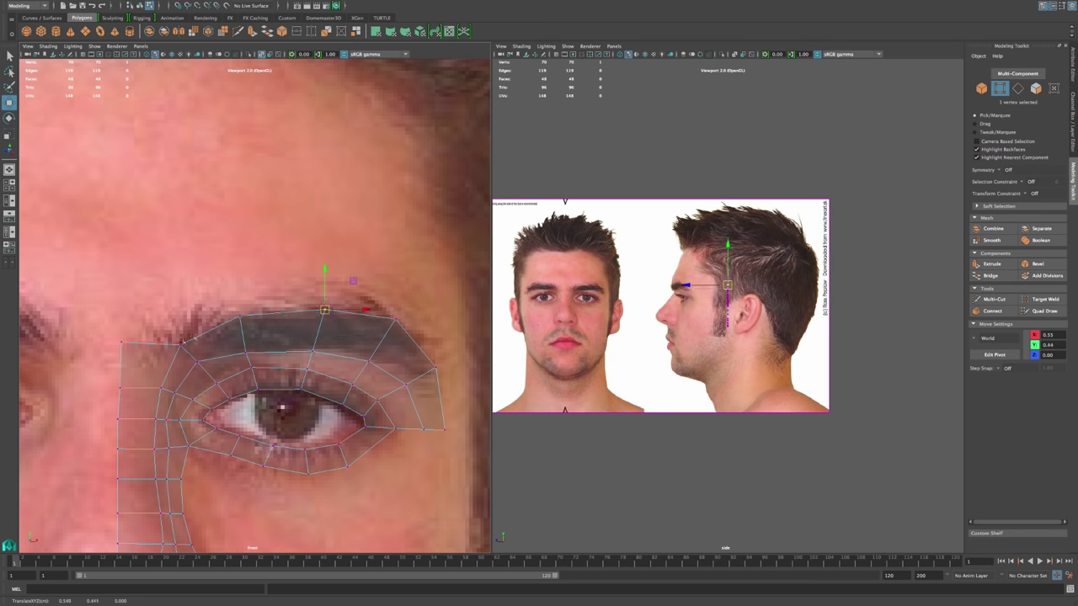
{"action": "left_click", "coordinate": [180, 346]}
{"action": "middle_click_drag", "start_coordinate": [180, 346], "coordinate": [181, 342]}
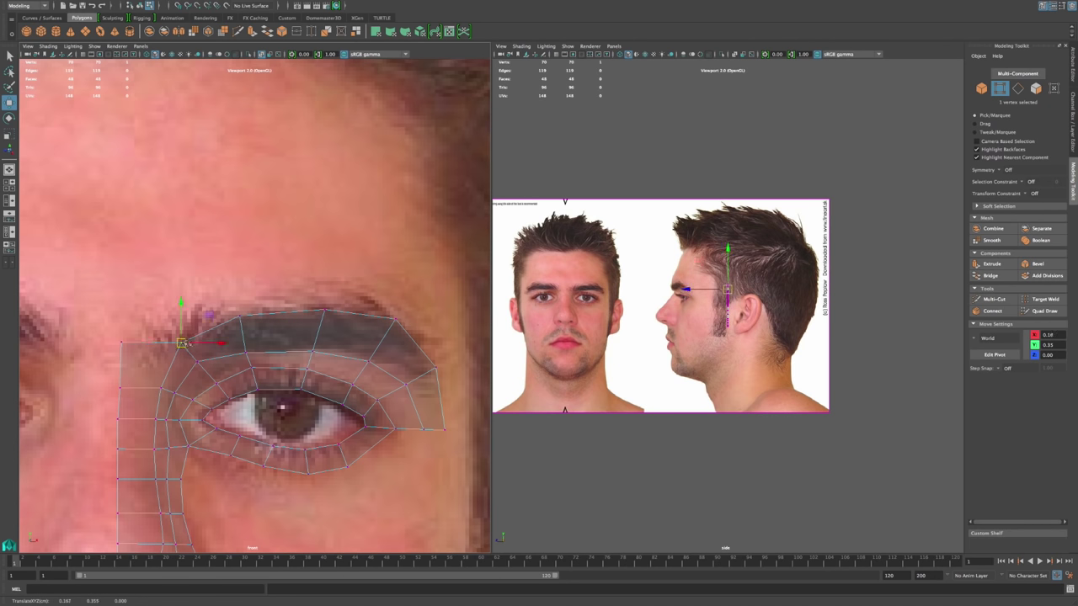
Step: Extrude the top edge of the nose strip straight up between the eyebrows to the height of the brow band
{"action": "left_click", "coordinate": [261, 292]}
{"action": "middle_click_drag", "start_coordinate": [261, 292], "coordinate": [337, 246], "text": "alt"}
{"action": "right_click_drag", "start_coordinate": [261, 271], "coordinate": [296, 278], "text": "alt"}
{"action": "middle_click_drag", "start_coordinate": [293, 270], "coordinate": [285, 319], "text": "alt"}
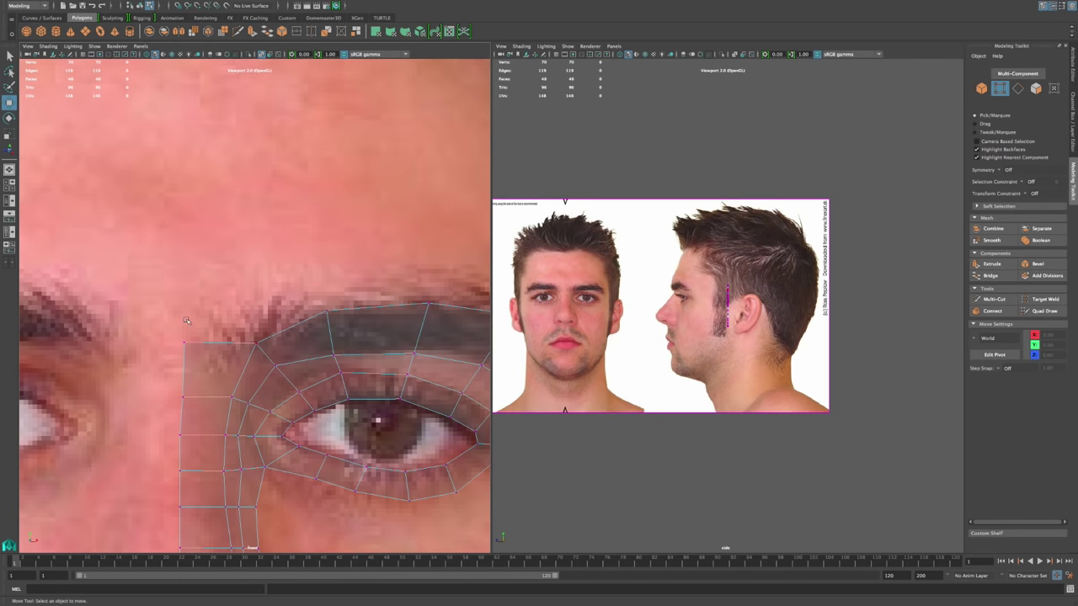
{"action": "right_click", "coordinate": [223, 342]}
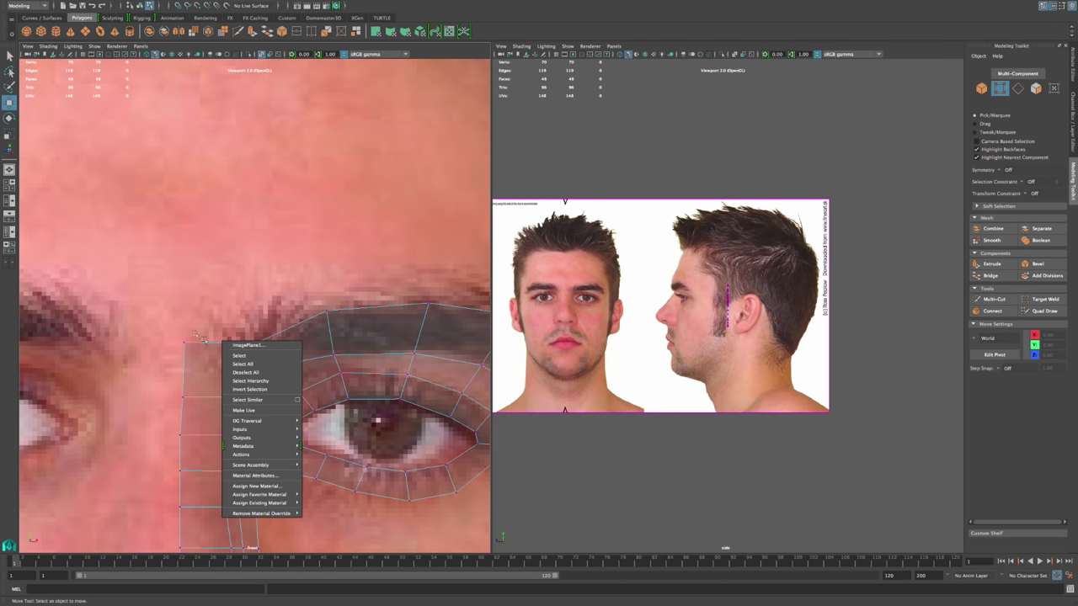
{"action": "right_click_drag", "start_coordinate": [204, 354], "coordinate": [205, 334]}
{"action": "left_click", "coordinate": [208, 343]}
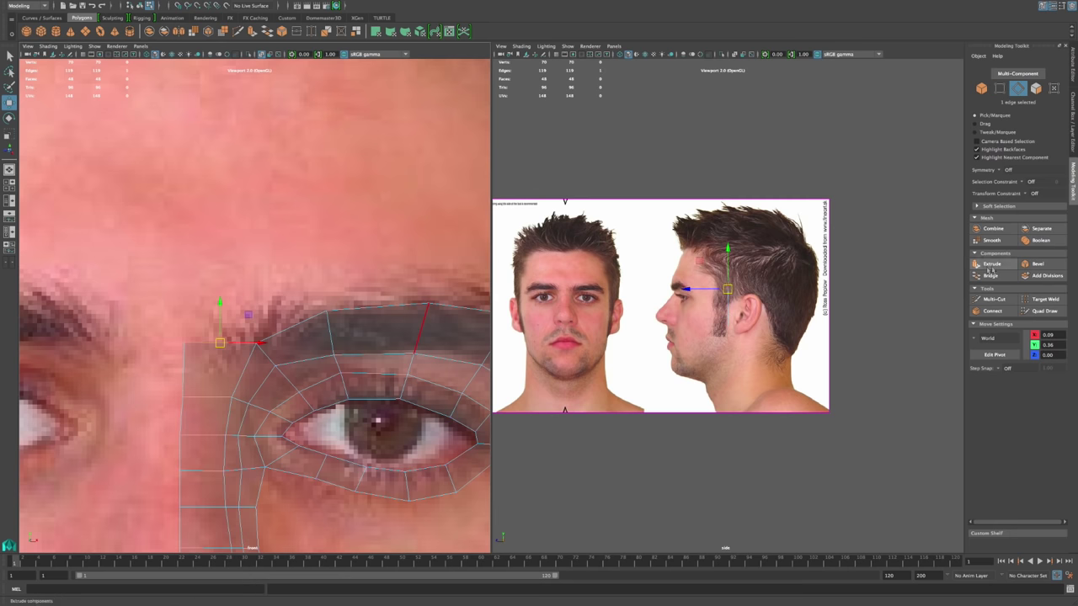
{"action": "left_click", "coordinate": [991, 264]}
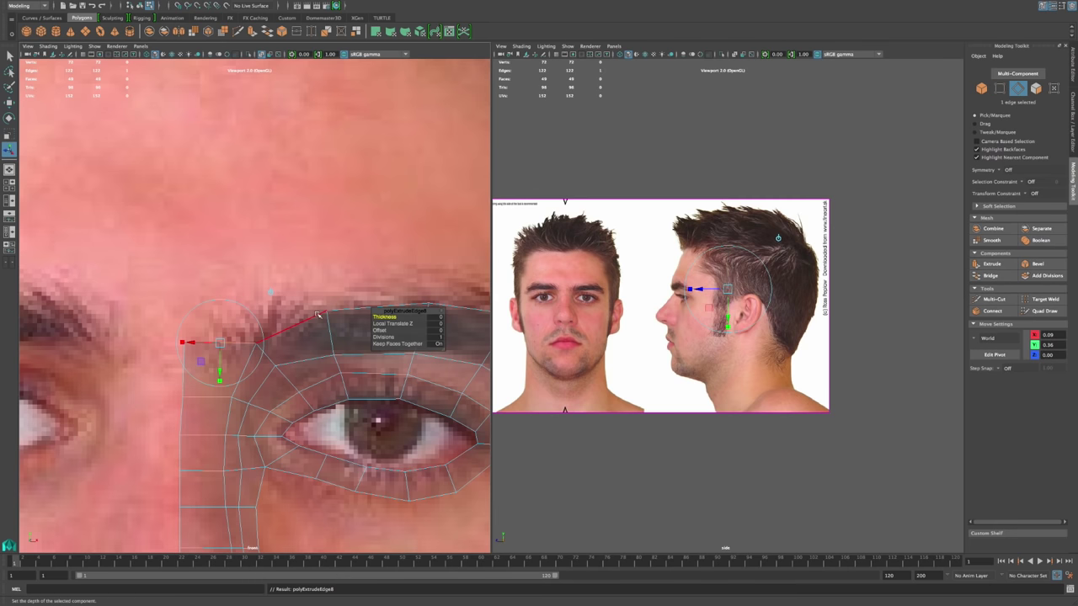
{"action": "left_click", "coordinate": [271, 293]}
{"action": "left_click_drag", "start_coordinate": [220, 308], "coordinate": [226, 281]}
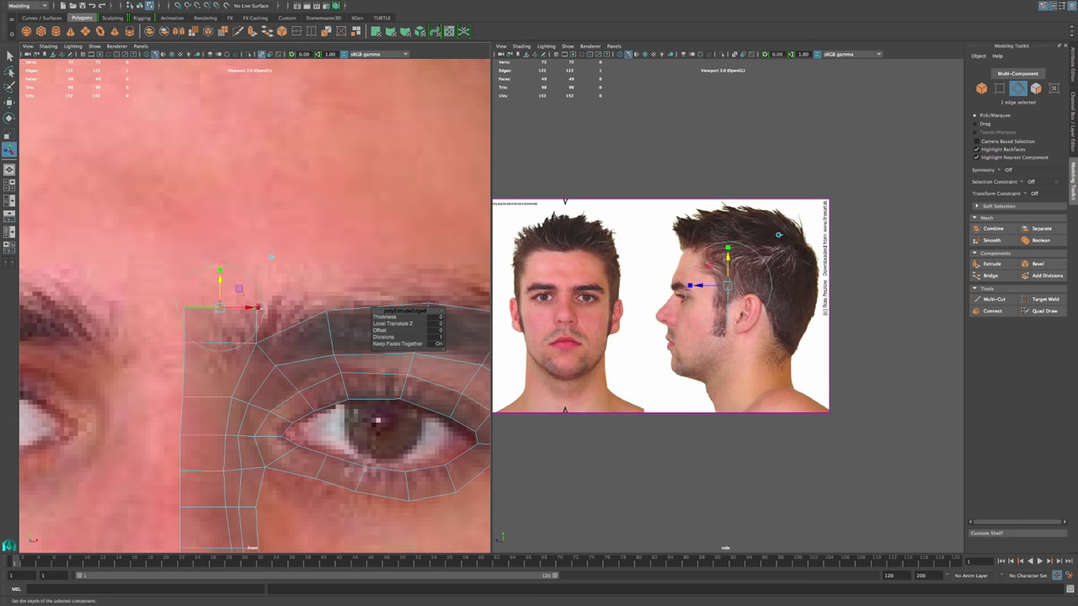
{"action": "left_click", "coordinate": [286, 308]}
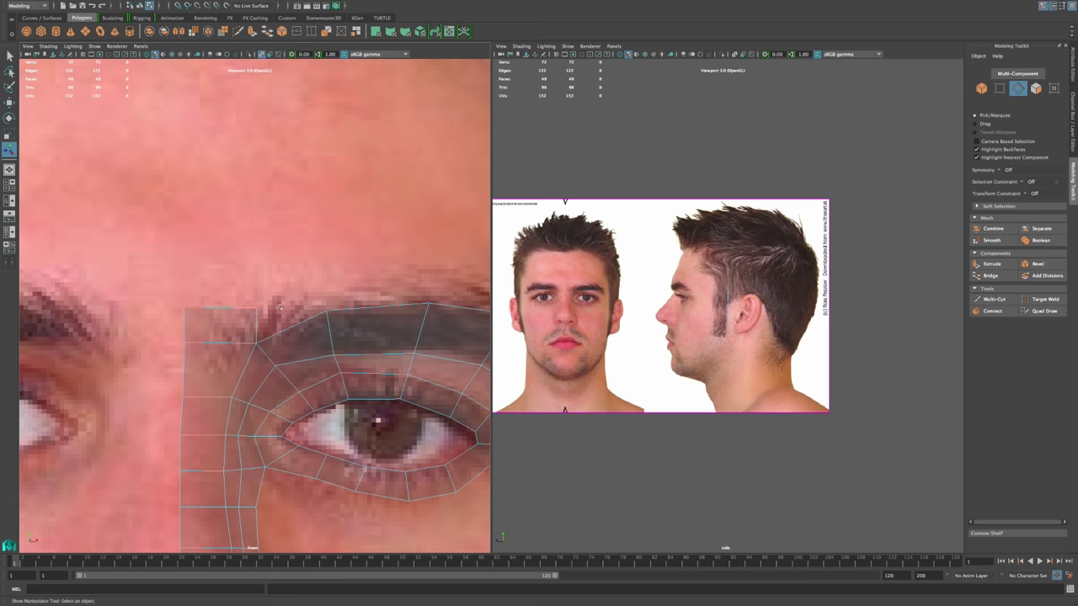
Step: Merge the extruded face's outer top vertex with the adjacent brow band vertex and place the merged vertex on the eyebrow's upper edge
{"action": "right_click_drag", "start_coordinate": [243, 315], "coordinate": [249, 305]}
{"action": "left_click", "coordinate": [341, 312]}
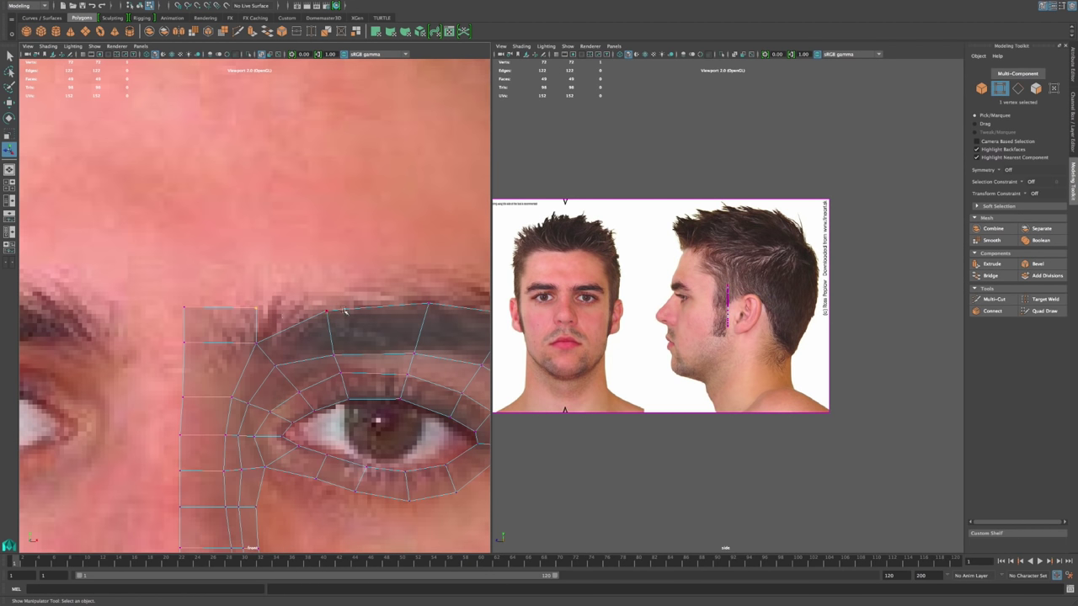
{"action": "left_click_drag", "start_coordinate": [341, 320], "coordinate": [341, 323], "text": "shift"}
{"action": "mouse_move", "coordinate": [195, 3]}
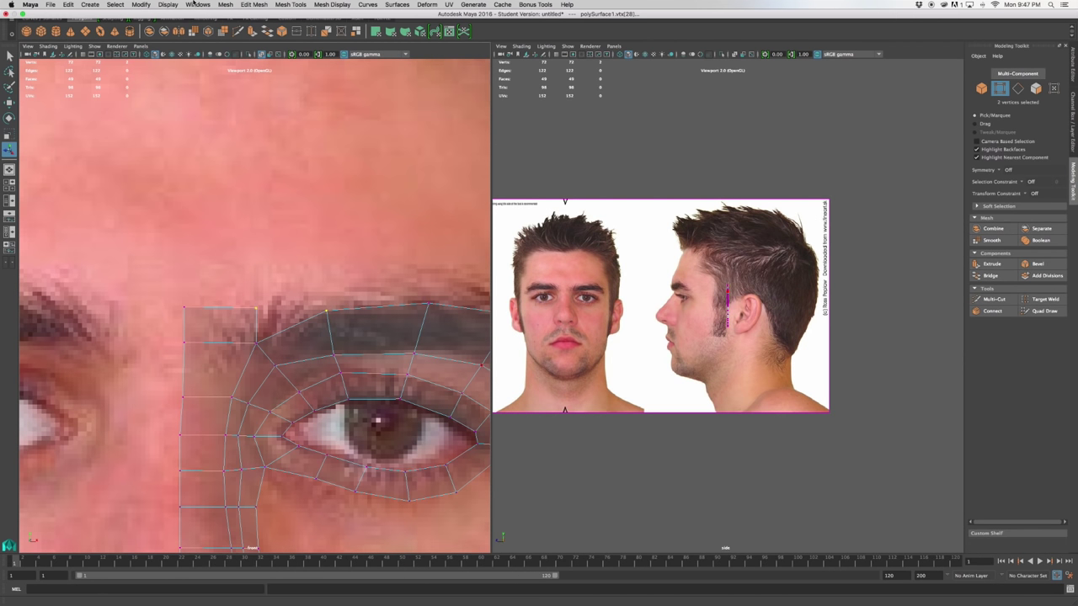
{"action": "left_click", "coordinate": [251, 5]}
{"action": "left_click", "coordinate": [264, 82]}
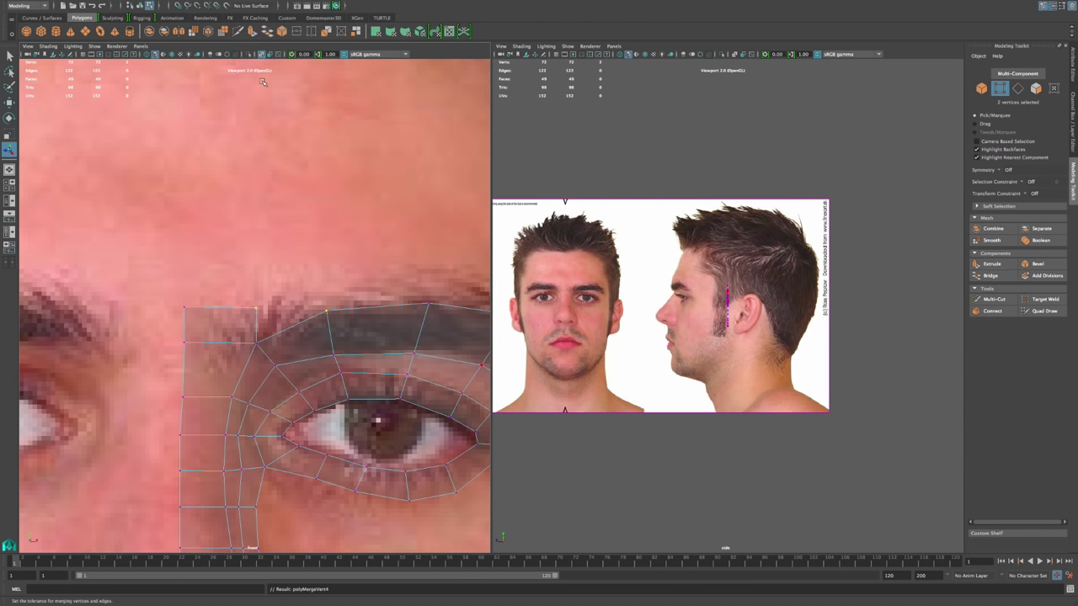
{"action": "key", "text": "w"}
{"action": "left_click_drag", "start_coordinate": [289, 307], "coordinate": [321, 305]}
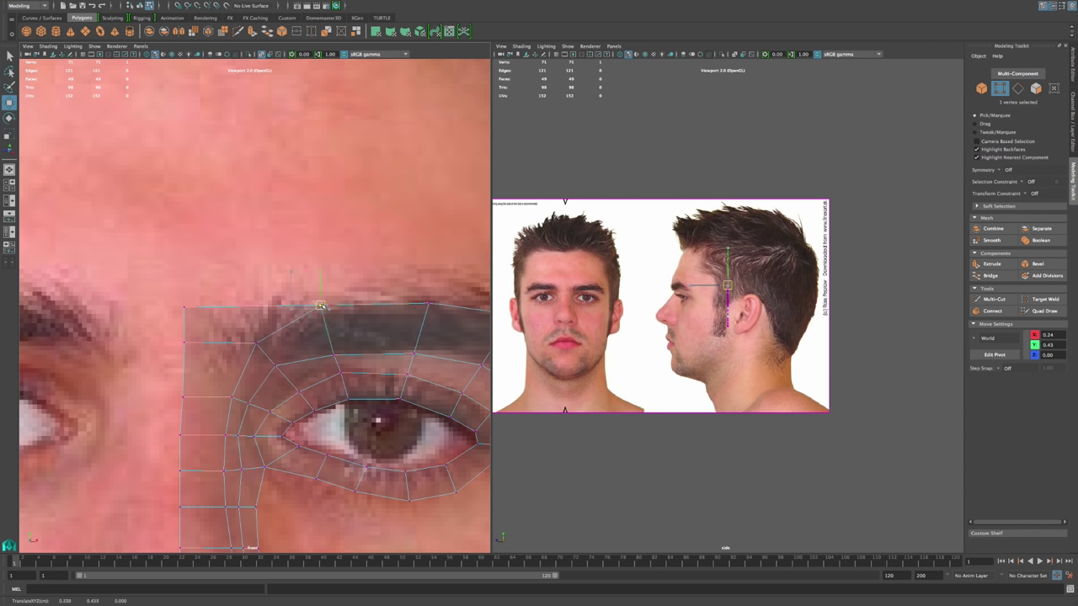
Step: Shift the vertices between the nose strip and the eye ring's inner corner toward the nose centerline to even the spacing
{"action": "left_click", "coordinate": [326, 368]}
{"action": "left_click", "coordinate": [330, 354]}
{"action": "left_click", "coordinate": [274, 365]}
{"action": "left_click_drag", "start_coordinate": [274, 365], "coordinate": [231, 346]}
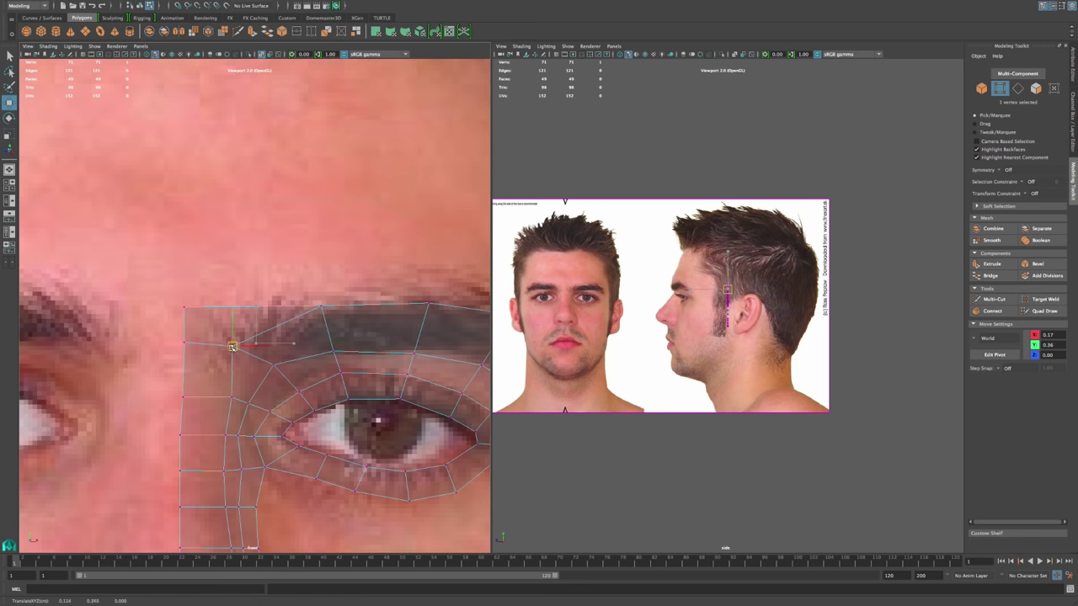
{"action": "left_click", "coordinate": [232, 396]}
{"action": "left_click_drag", "start_coordinate": [231, 397], "coordinate": [225, 396]}
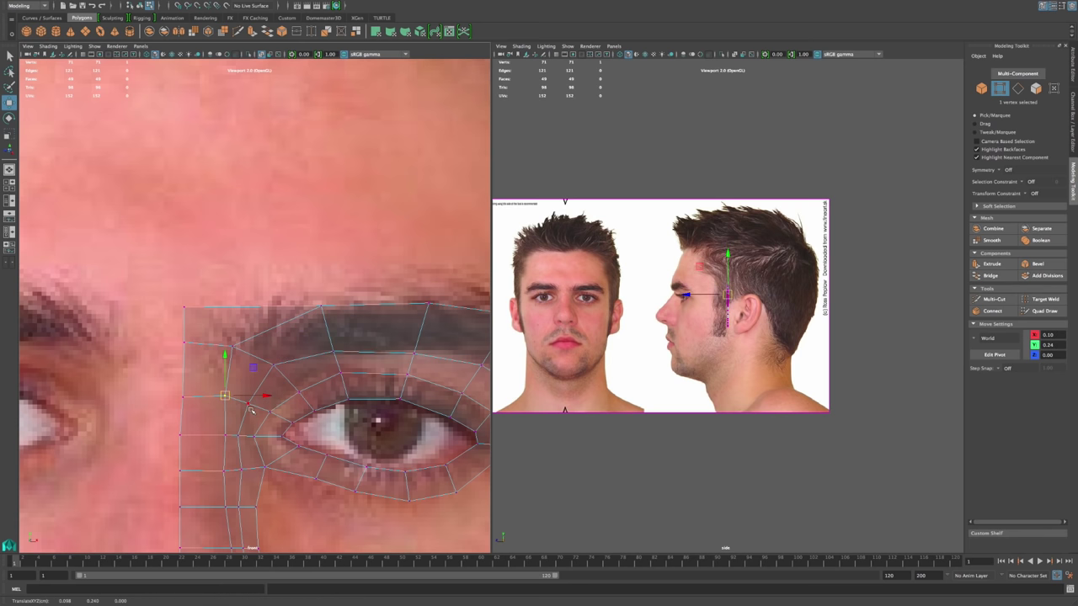
{"action": "left_click", "coordinate": [225, 434]}
{"action": "left_click_drag", "start_coordinate": [225, 435], "coordinate": [219, 435]}
Step: Reposition the lower nose row to slope outward along the nostril wing, and adjust the centerline vertices beside it
{"action": "middle_click_drag", "start_coordinate": [284, 484], "coordinate": [311, 292], "text": "alt"}
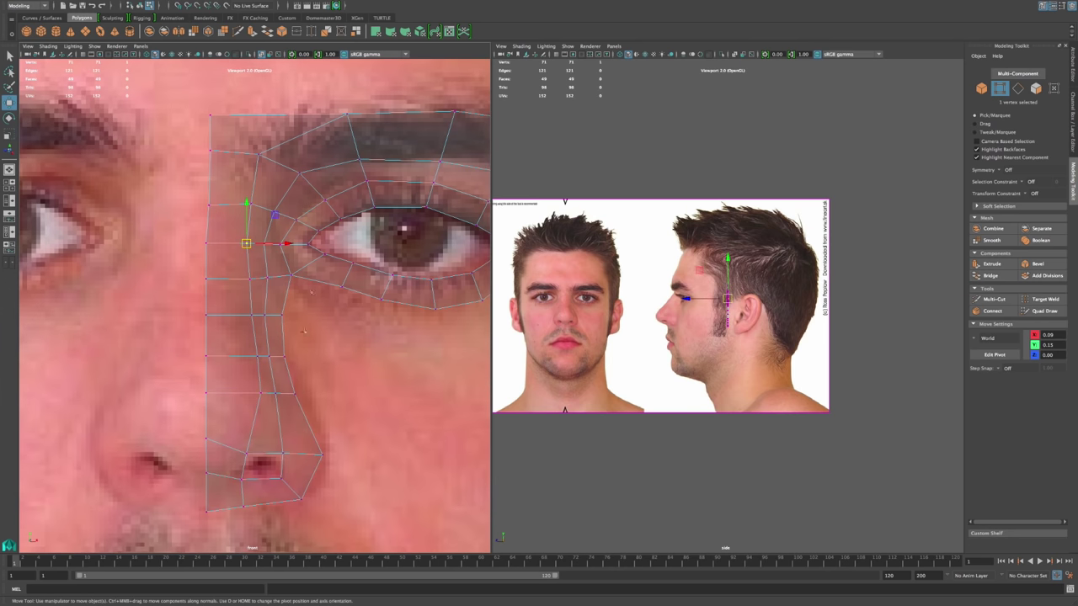
{"action": "left_click", "coordinate": [260, 394]}
{"action": "left_click_drag", "start_coordinate": [253, 382], "coordinate": [309, 417]}
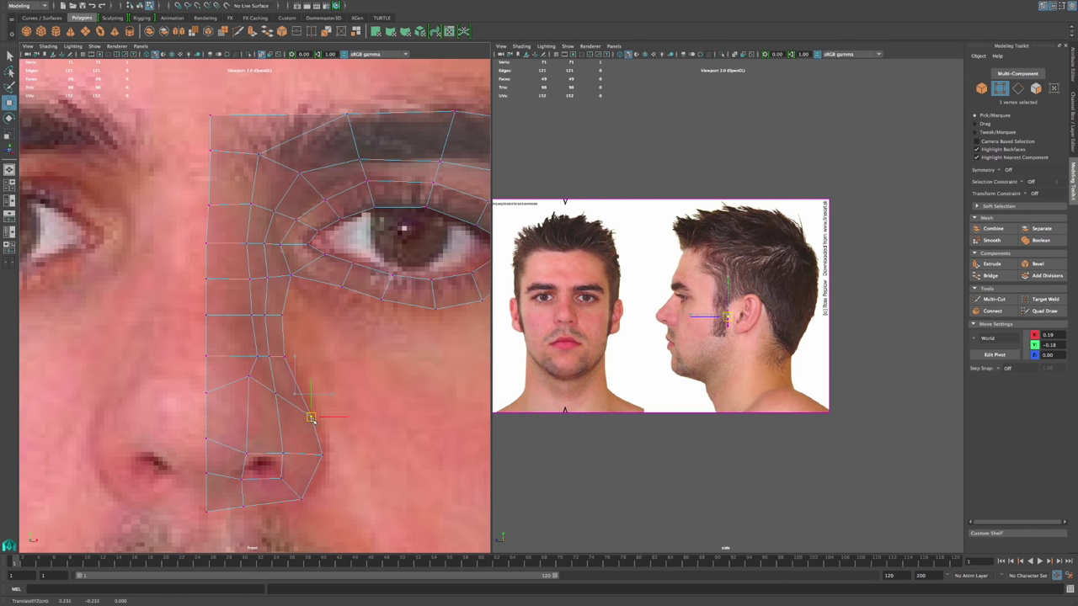
{"action": "left_click", "coordinate": [205, 392]}
{"action": "left_click_drag", "start_coordinate": [208, 355], "coordinate": [210, 341]}
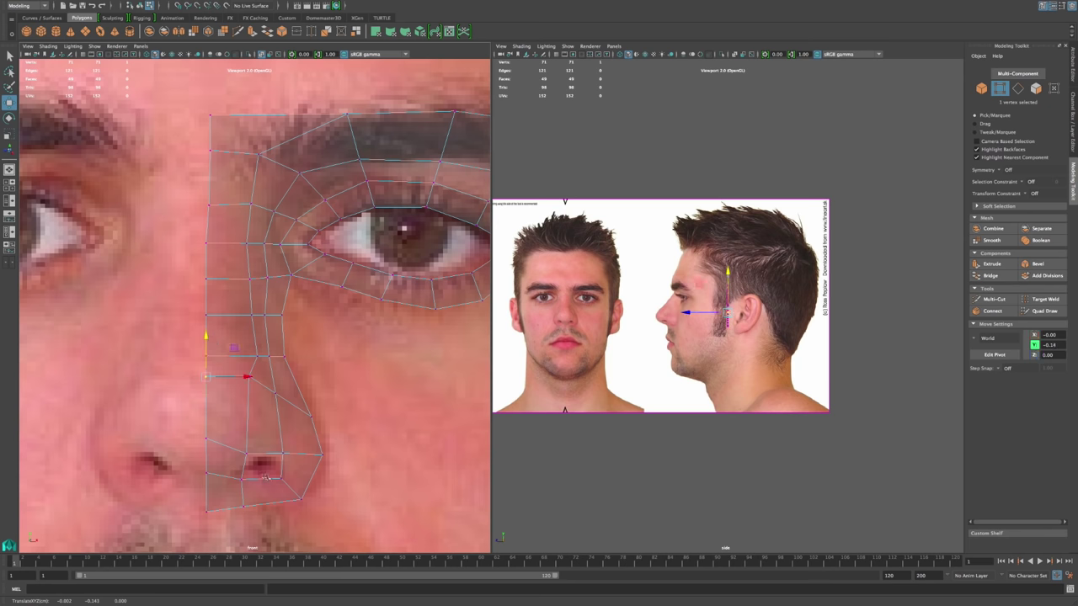
{"action": "left_click", "coordinate": [206, 439]}
{"action": "left_click_drag", "start_coordinate": [206, 405], "coordinate": [206, 443]}
Step: Raise the row of vertices across the mid nose and adjust individual vertices there so the rows slope down toward the cheek
{"action": "left_click_drag", "start_coordinate": [202, 357], "coordinate": [330, 360]}
{"action": "left_click_drag", "start_coordinate": [244, 320], "coordinate": [245, 312]}
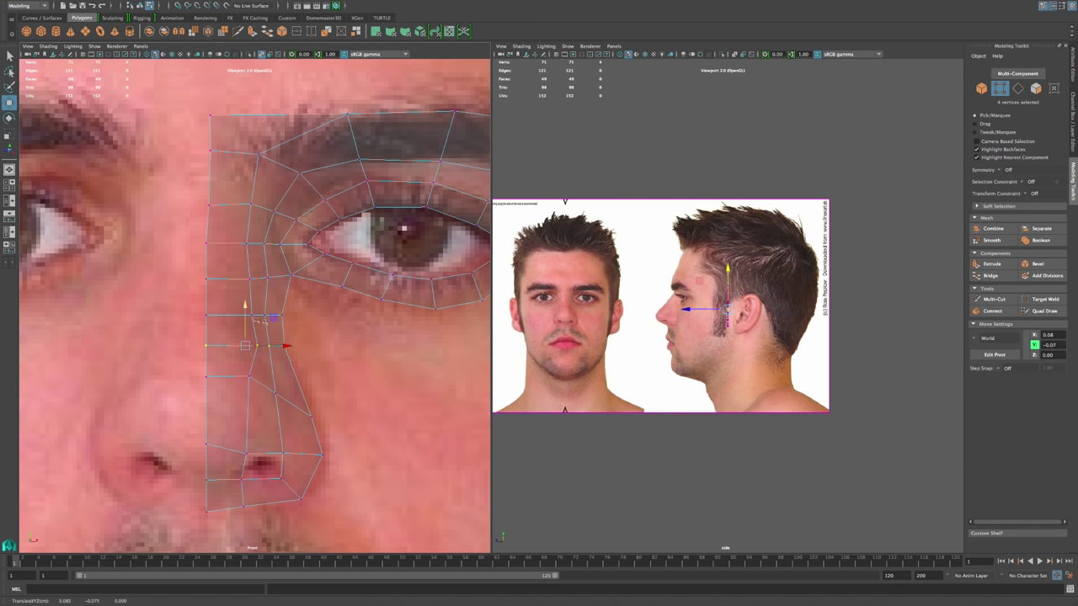
{"action": "left_click_drag", "start_coordinate": [307, 339], "coordinate": [292, 371]}
{"action": "left_click", "coordinate": [269, 347]}
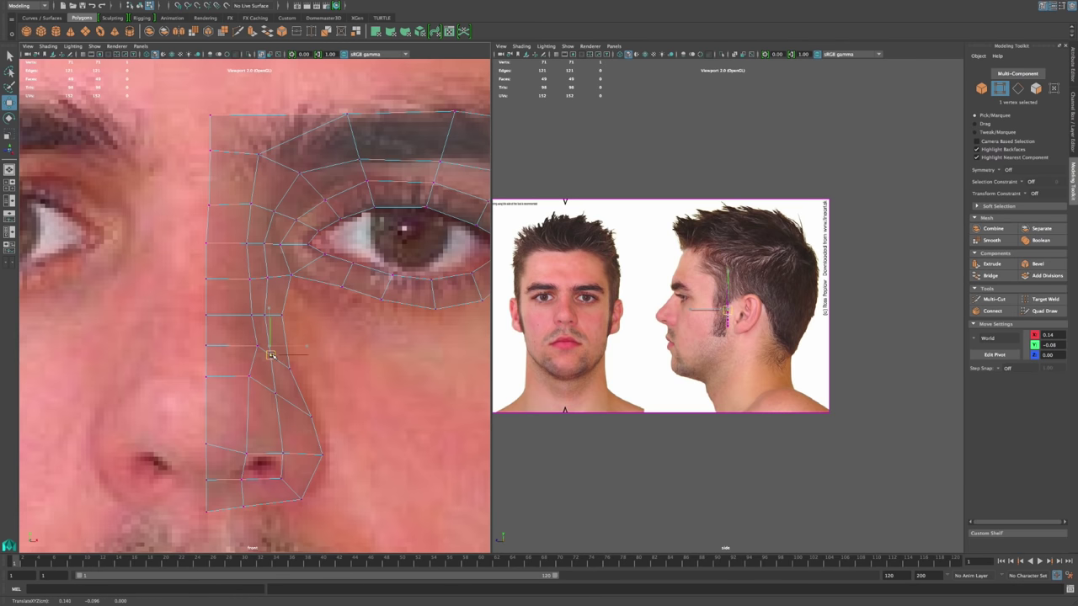
{"action": "left_click_drag", "start_coordinate": [269, 346], "coordinate": [248, 310]}
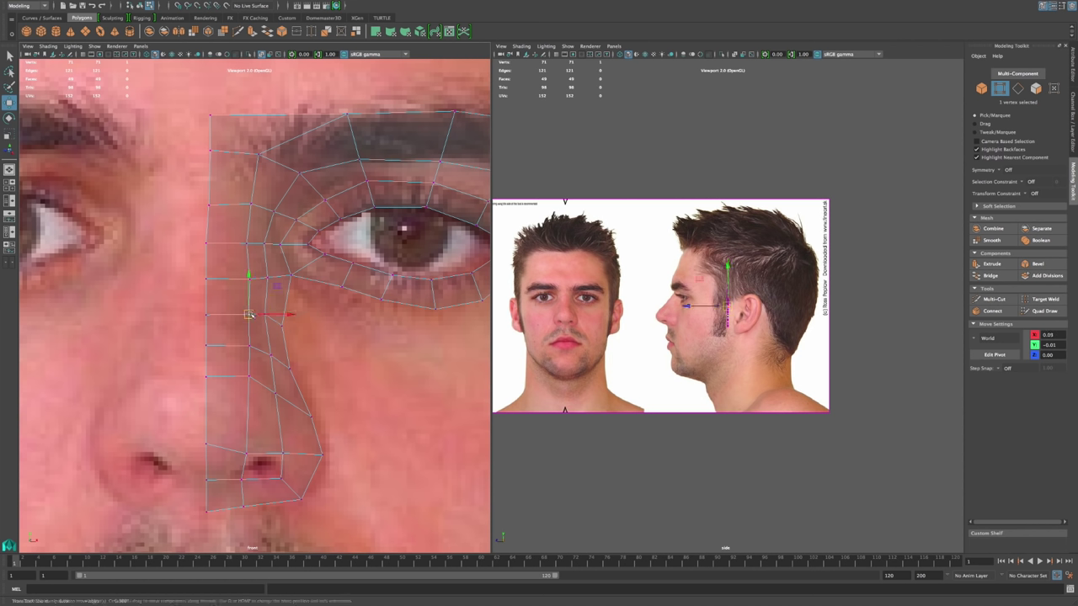
{"action": "left_click", "coordinate": [205, 319]}
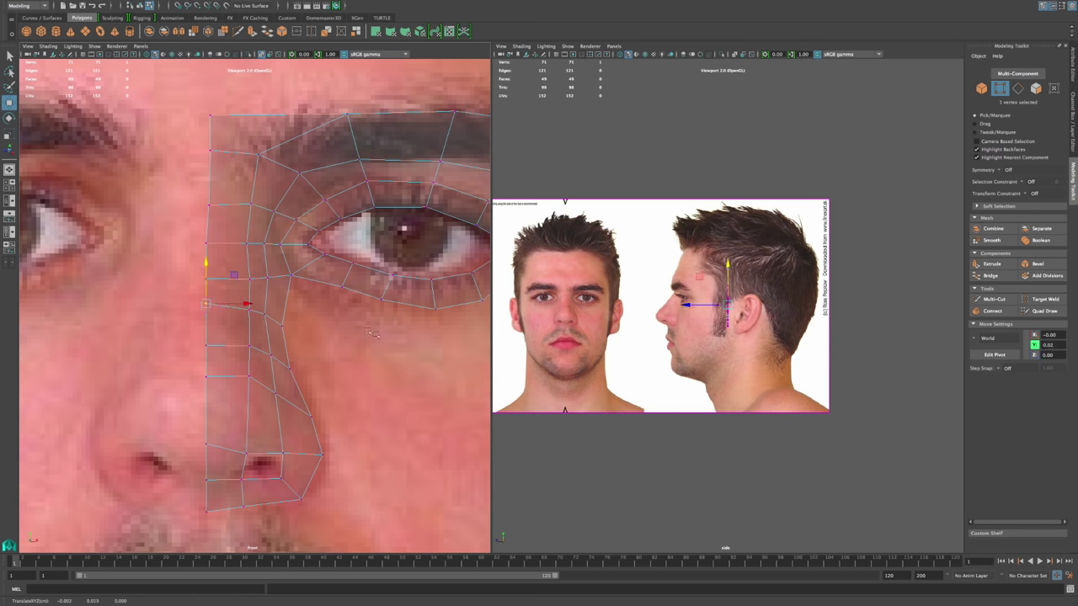
Step: Extrude the two bottom edges below the nostril straight down to the top of the upper lip
{"action": "left_click", "coordinate": [385, 372]}
{"action": "scroll", "coordinate": [384, 372], "scroll_direction": "down", "scroll_amount": 10}
{"action": "scroll", "coordinate": [361, 370], "scroll_direction": "up", "scroll_amount": 3}
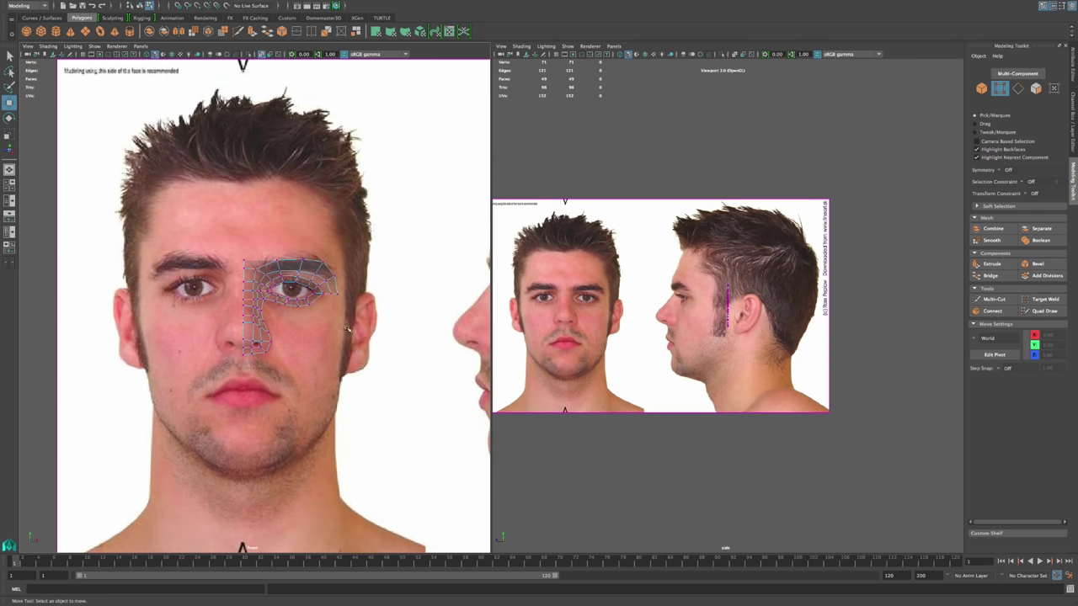
{"action": "scroll", "coordinate": [347, 331], "scroll_direction": "up", "scroll_amount": 6}
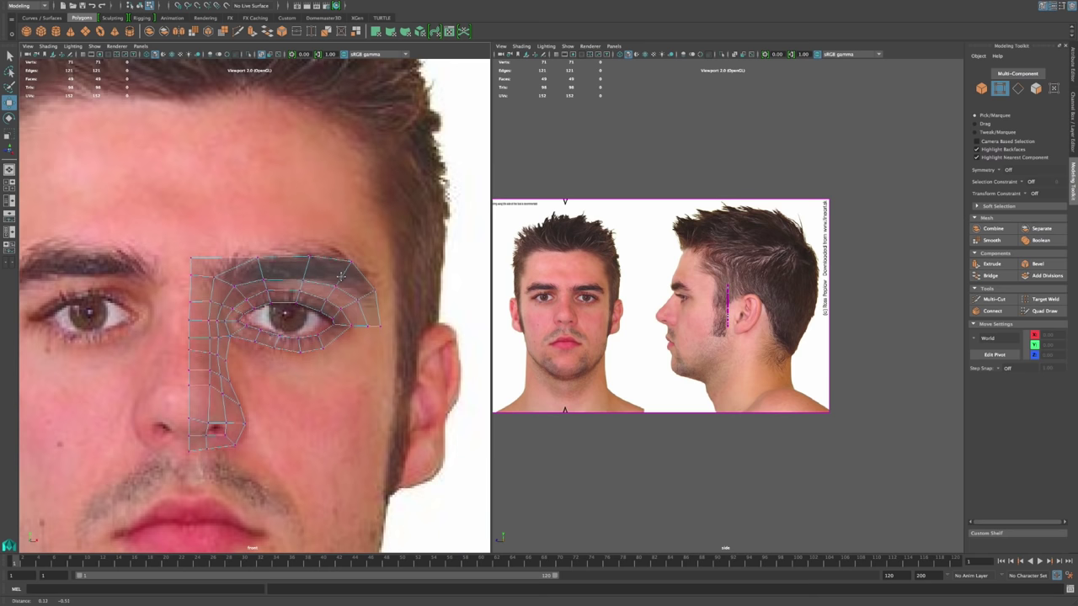
{"action": "middle_click_drag", "start_coordinate": [341, 277], "coordinate": [354, 170], "text": "alt"}
{"action": "mouse_move", "coordinate": [313, 377]}
{"action": "middle_mouse_down", "text": "alt"}
{"action": "mouse_move", "coordinate": [313, 352]}
{"action": "mouse_move", "coordinate": [314, 363]}
{"action": "middle_mouse_up", "text": "alt"}
{"action": "scroll", "coordinate": [236, 358], "scroll_direction": "up", "scroll_amount": 3}
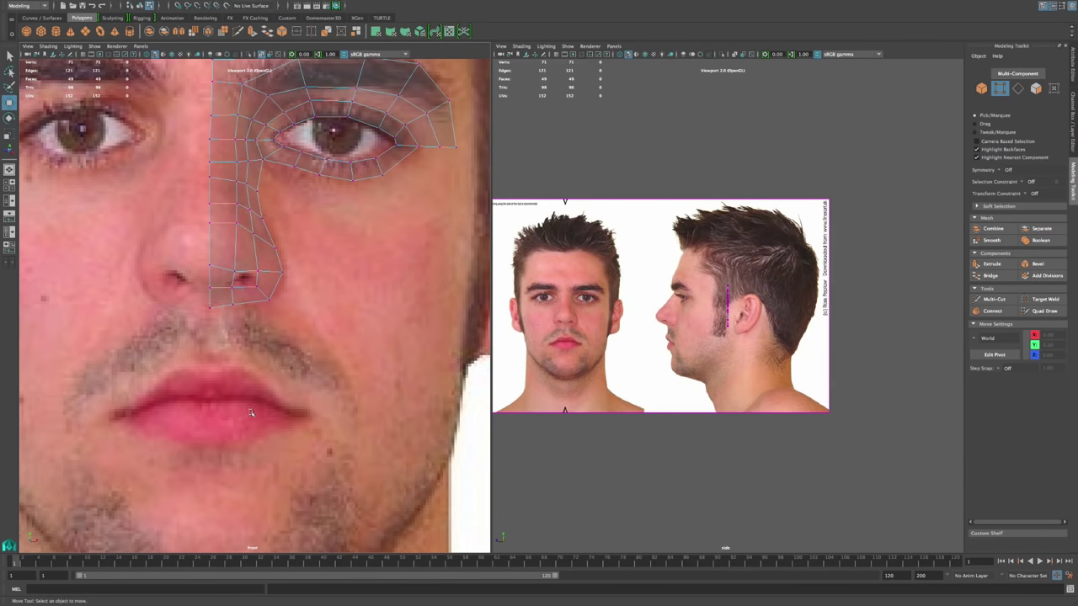
{"action": "right_click_drag", "start_coordinate": [223, 305], "coordinate": [229, 312]}
{"action": "left_click", "coordinate": [224, 306]}
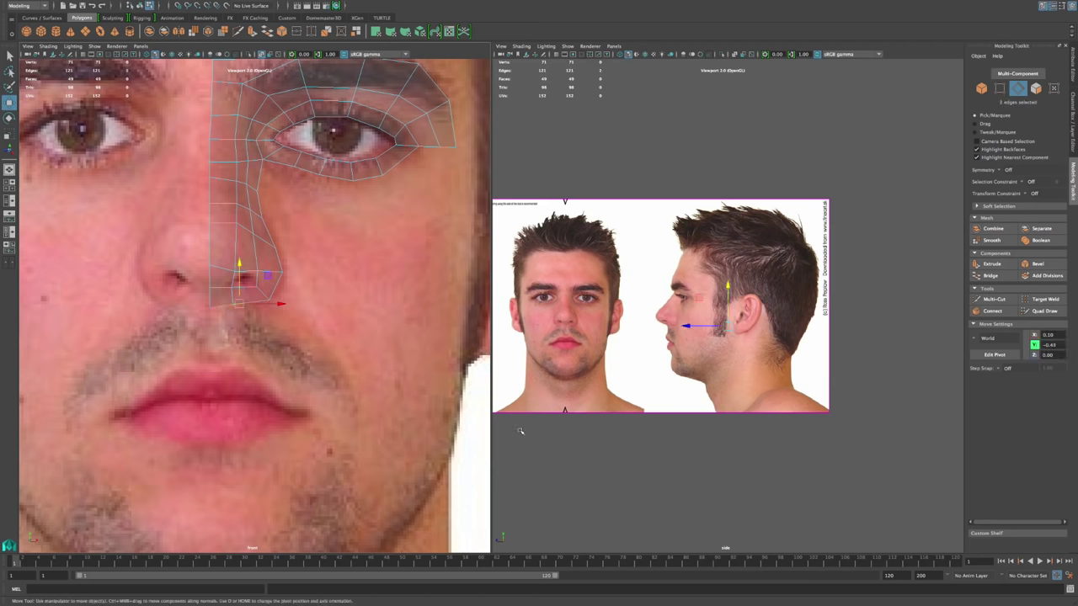
{"action": "left_click", "coordinate": [992, 263]}
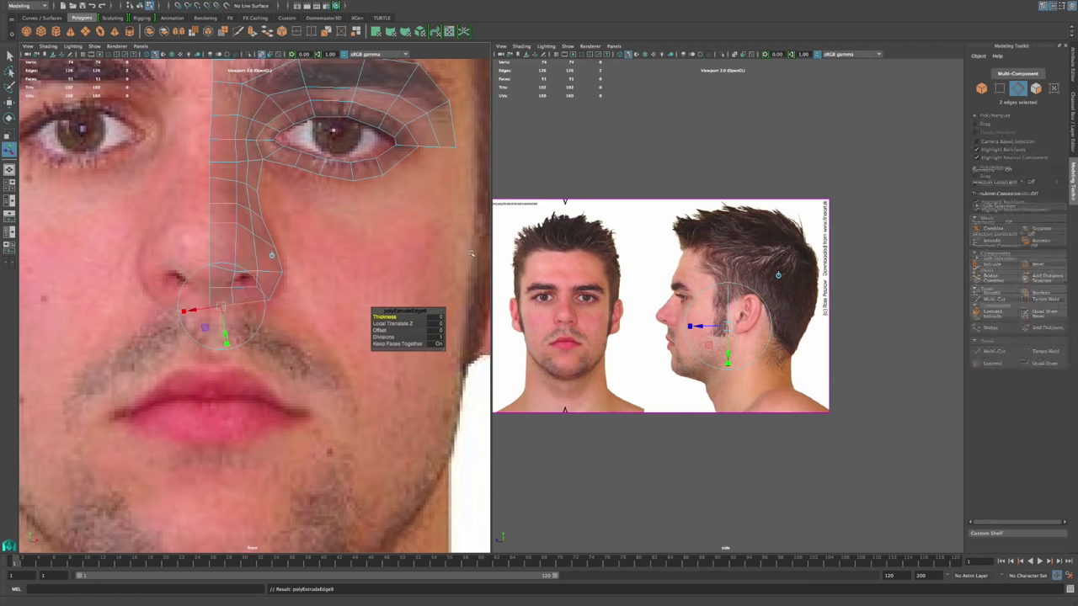
{"action": "left_click", "coordinate": [274, 255]}
{"action": "left_click_drag", "start_coordinate": [238, 275], "coordinate": [240, 339]}
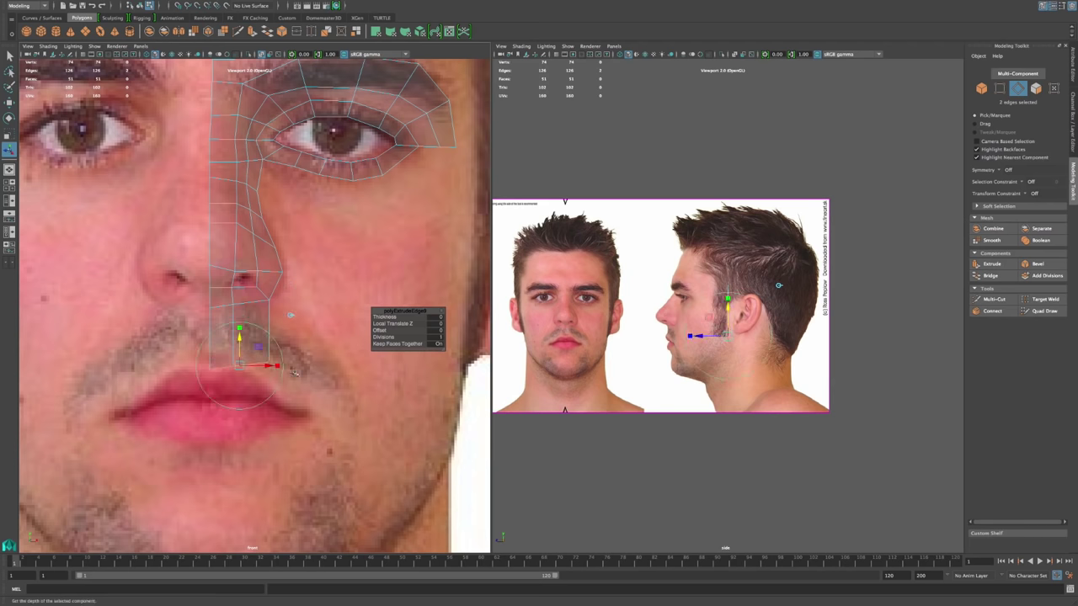
Step: Lower the outer bottom vertex of the new faces onto the upper lip line so their lower edge slopes outward
{"action": "left_click", "coordinate": [347, 371]}
{"action": "right_click_drag", "start_coordinate": [280, 360], "coordinate": [291, 341]}
{"action": "key", "text": "w"}
{"action": "left_click_drag", "start_coordinate": [270, 322], "coordinate": [274, 347]}
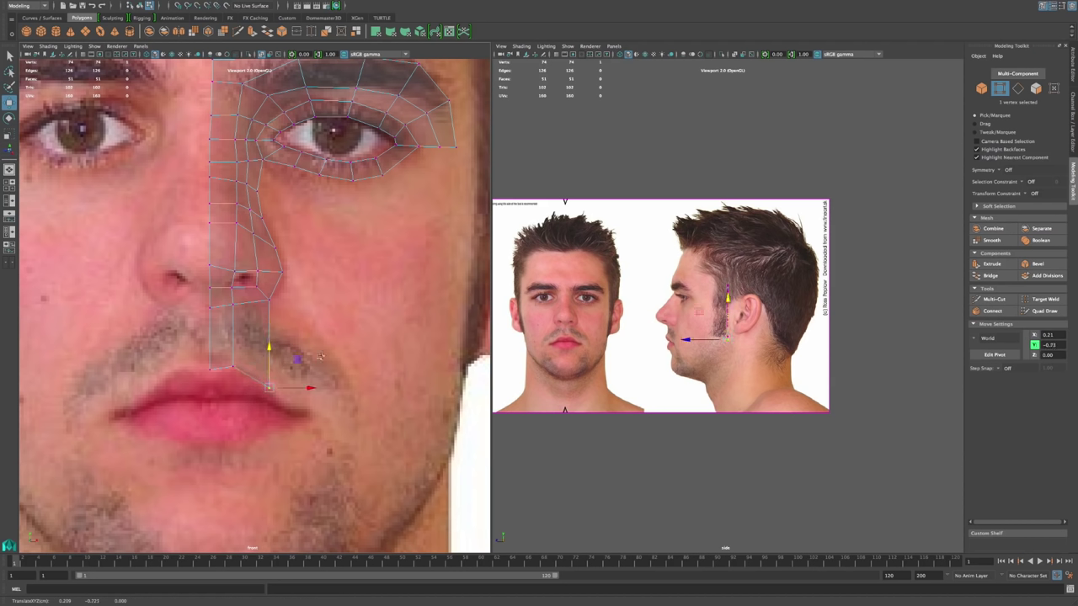
{"action": "left_click", "coordinate": [377, 319]}
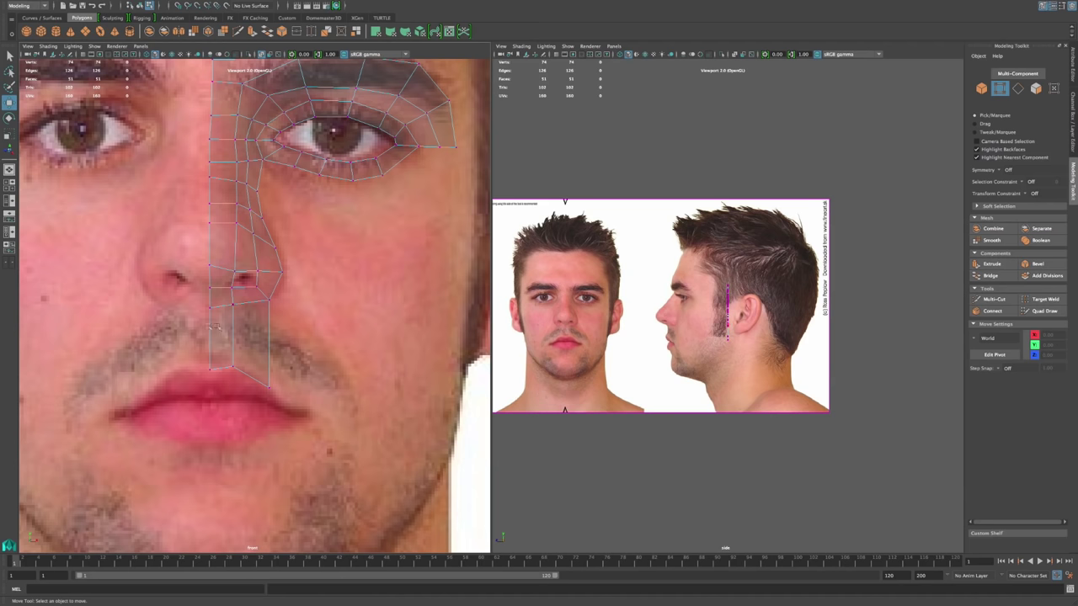
Step: Cut a new row of edges with Multi-Cut across the middle of the two faces between nose and upper lip
{"action": "left_click", "coordinate": [993, 299]}
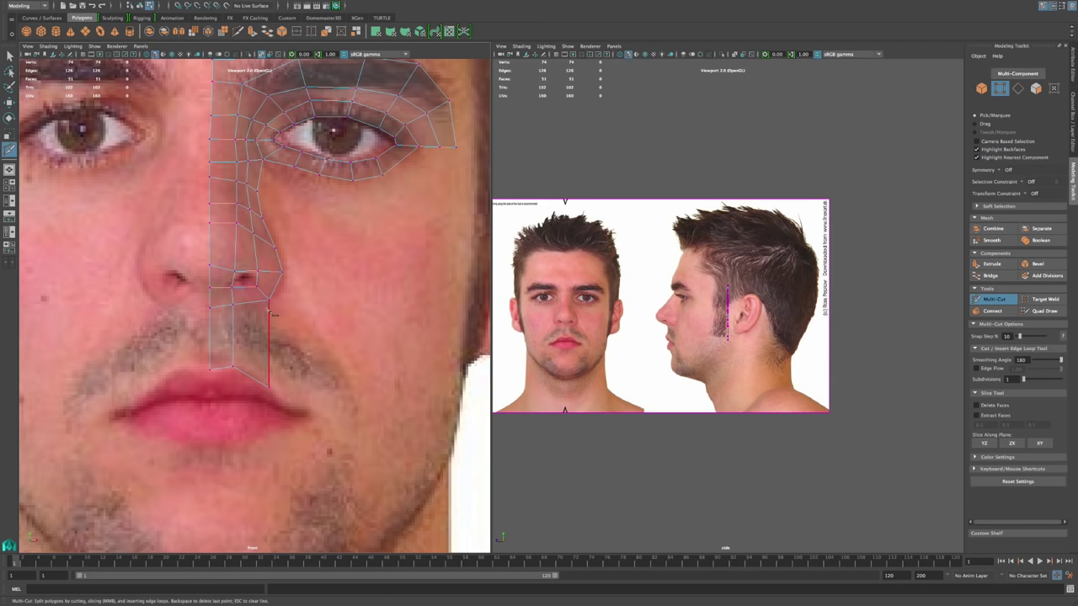
{"action": "left_click", "coordinate": [211, 337]}
{"action": "left_click", "coordinate": [233, 337]}
{"action": "left_click", "coordinate": [269, 351]}
{"action": "key", "text": "q"}
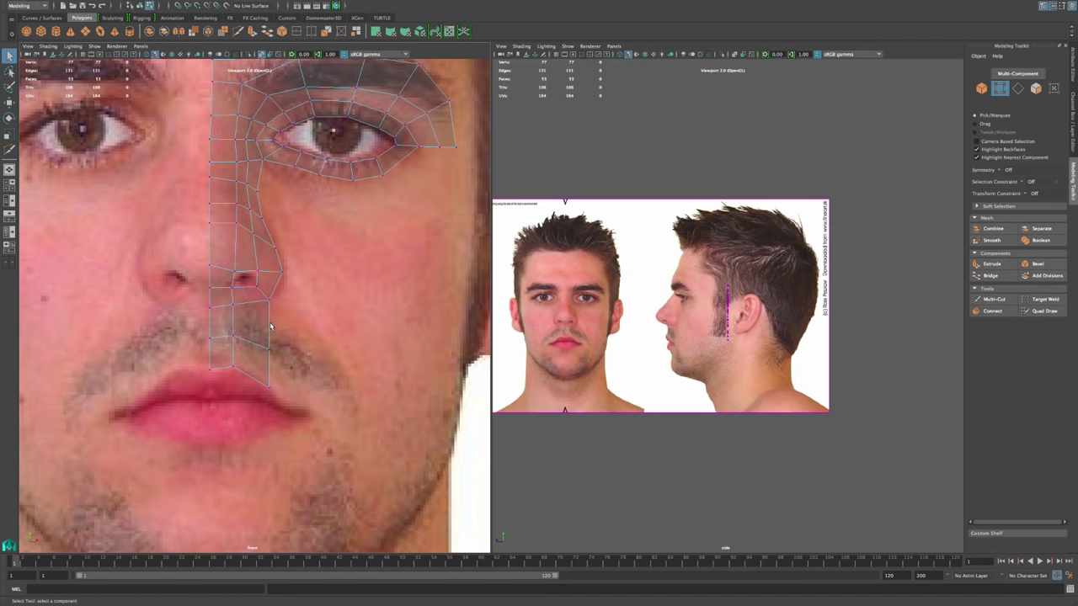
Step: Extrude the two outer side edges of the upper lip faces toward the mouth corner and rotate them to follow the lip
{"action": "right_click_drag", "start_coordinate": [266, 327], "coordinate": [268, 300]}
{"action": "left_click", "coordinate": [270, 335]}
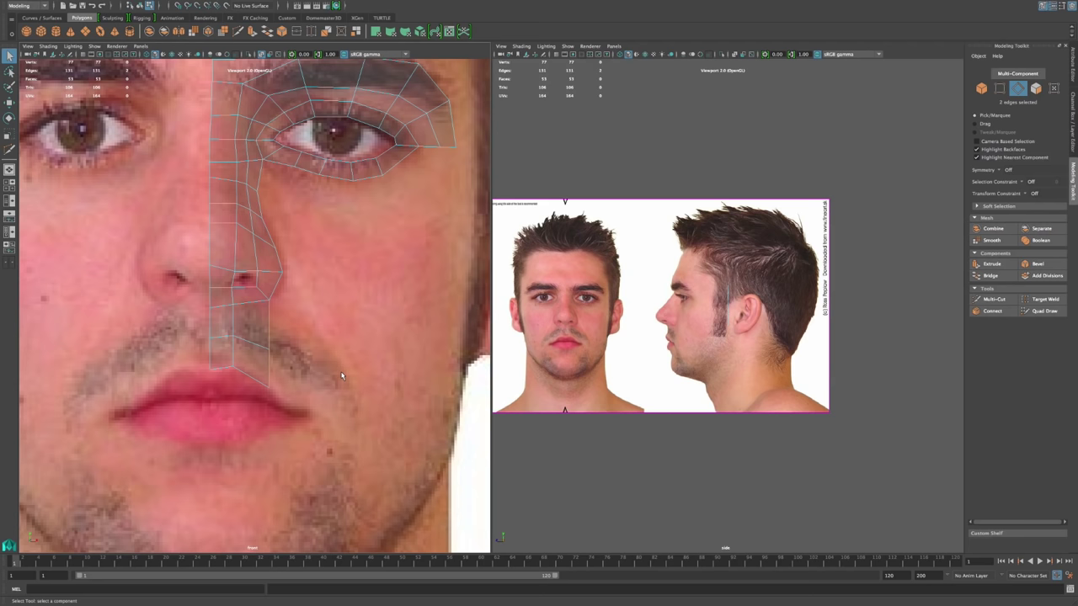
{"action": "left_click", "coordinate": [991, 264]}
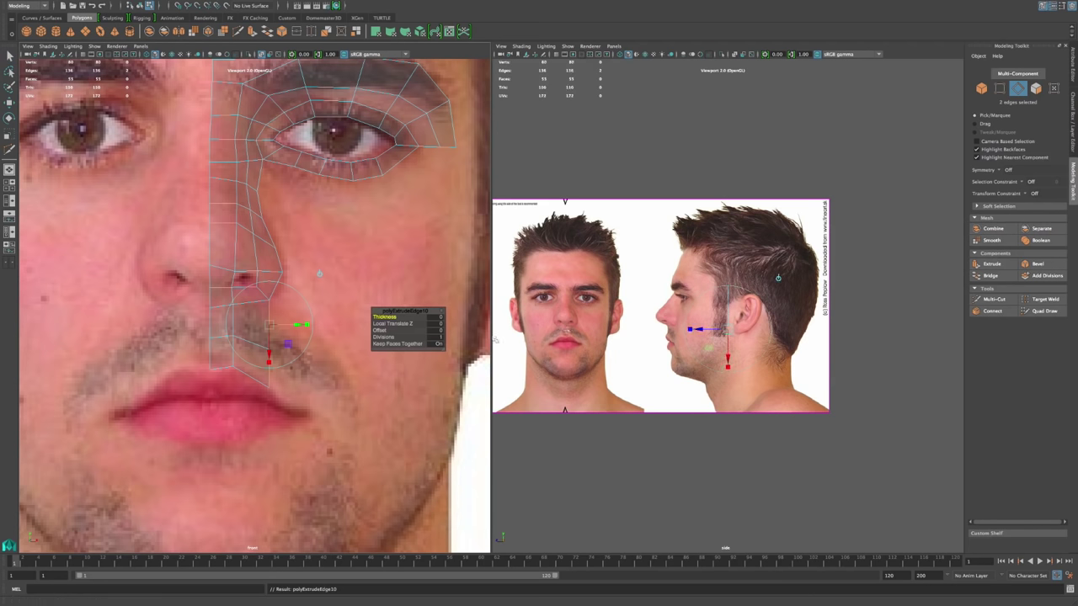
{"action": "left_click", "coordinate": [318, 274]}
{"action": "left_click_drag", "start_coordinate": [269, 343], "coordinate": [317, 372]}
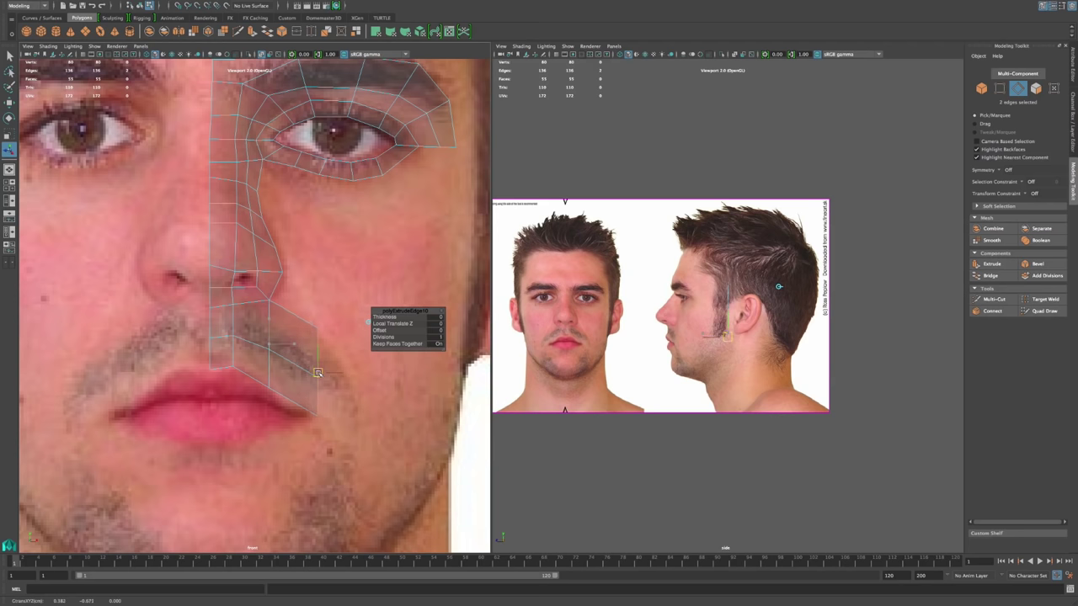
{"action": "key", "text": "e"}
{"action": "left_click_drag", "start_coordinate": [342, 345], "coordinate": [355, 362]}
{"action": "key", "text": "w"}
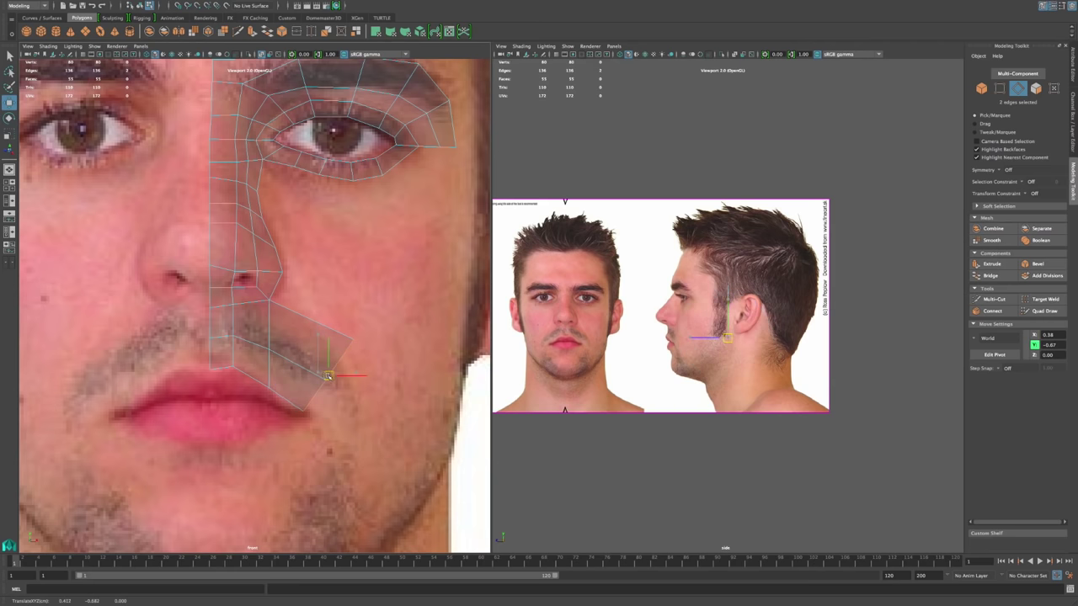
Step: Reposition the extruded end vertices around the mouth corner and split the new faces crosswise through the middle with Multi-Cut
{"action": "right_click_drag", "start_coordinate": [345, 357], "coordinate": [308, 357]}
{"action": "left_click_drag", "start_coordinate": [400, 328], "coordinate": [336, 392]}
{"action": "left_click", "coordinate": [396, 379]}
{"action": "left_click", "coordinate": [994, 299]}
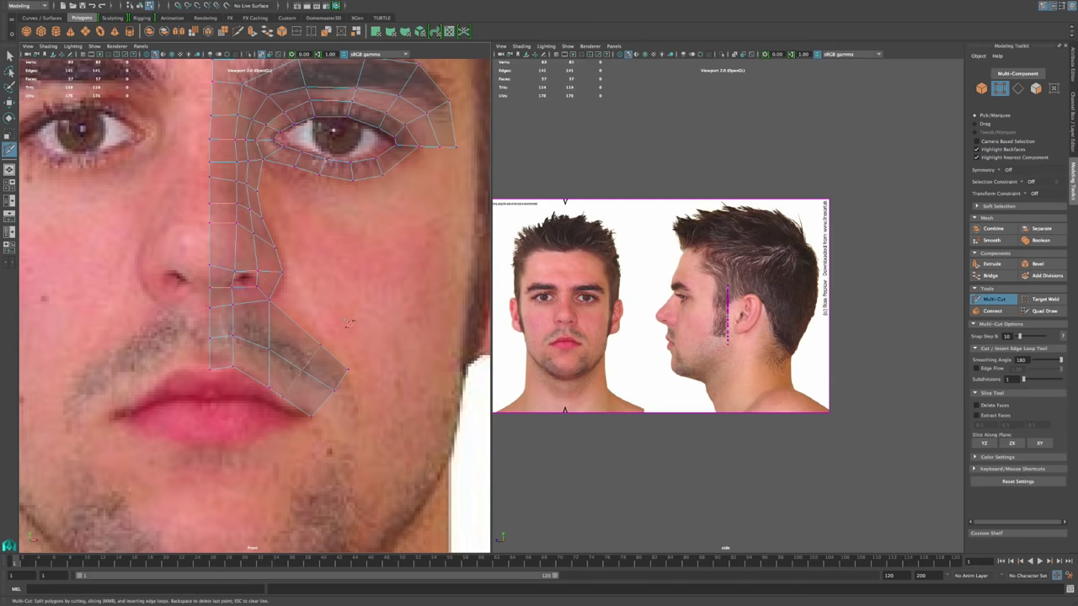
{"action": "key", "text": "q"}
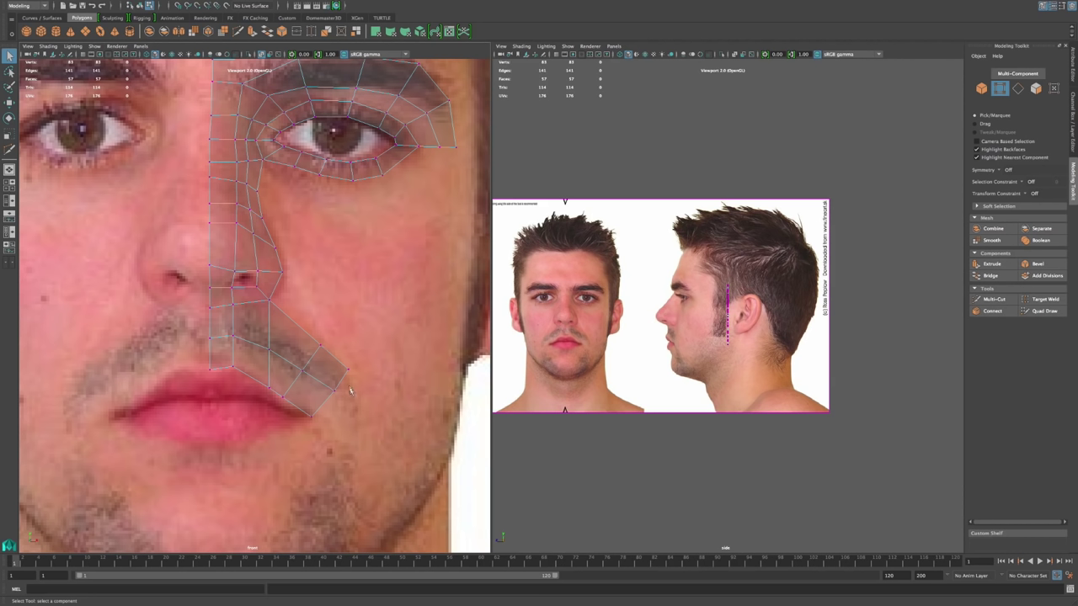
Step: Adjust the inner and lower vertices of the upper lip strip so its faces follow the lip contour evenly
{"action": "key", "text": "w"}
{"action": "left_click_drag", "start_coordinate": [317, 357], "coordinate": [273, 355]}
{"action": "left_click", "coordinate": [284, 397]}
{"action": "left_click", "coordinate": [312, 353]}
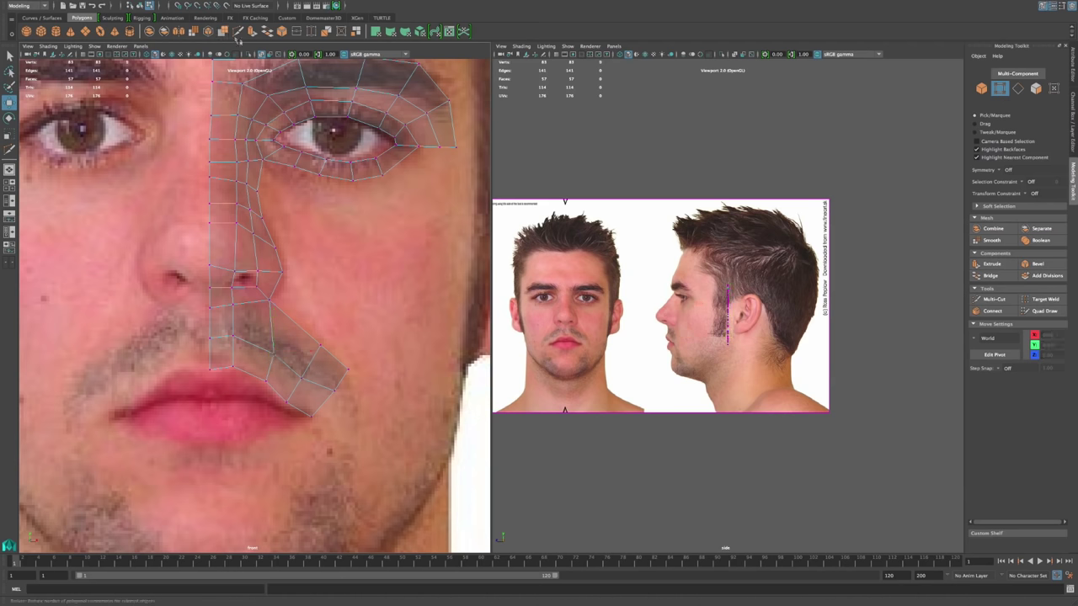
Step: Insert an edge loop lengthwise through the upper row of the upper lip strip, from the centerline to its outer end
{"action": "left_click", "coordinate": [290, 4]}
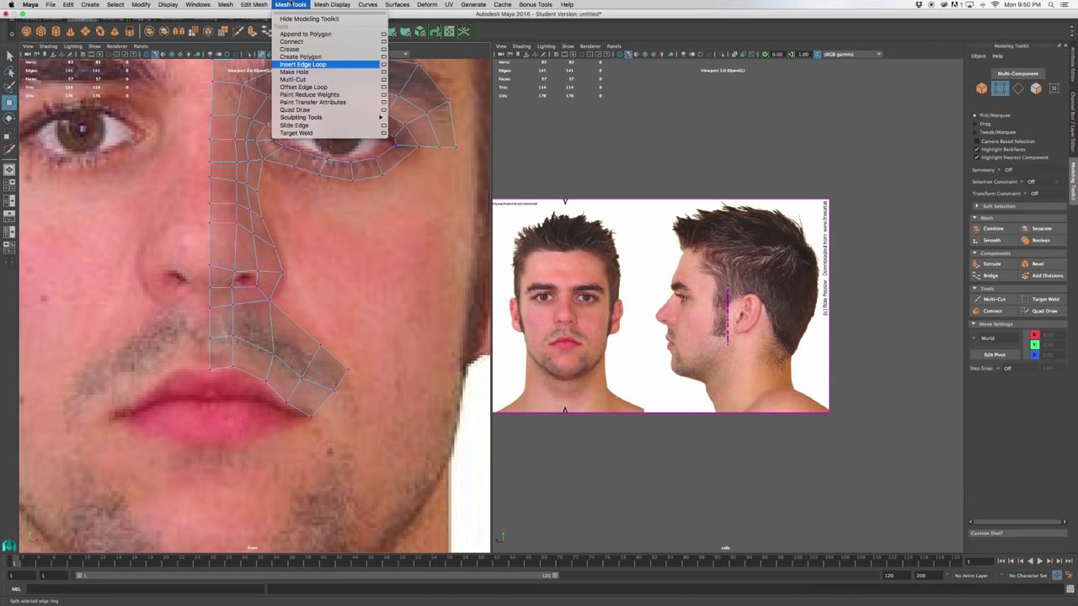
{"action": "left_click", "coordinate": [301, 65]}
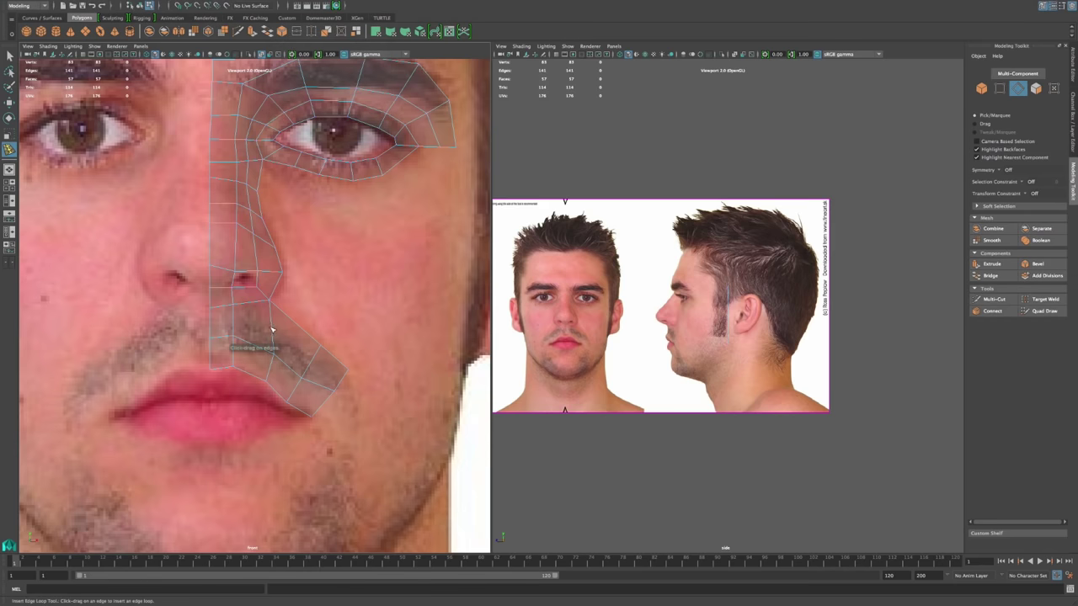
{"action": "left_click", "coordinate": [277, 323]}
{"action": "key", "text": "q"}
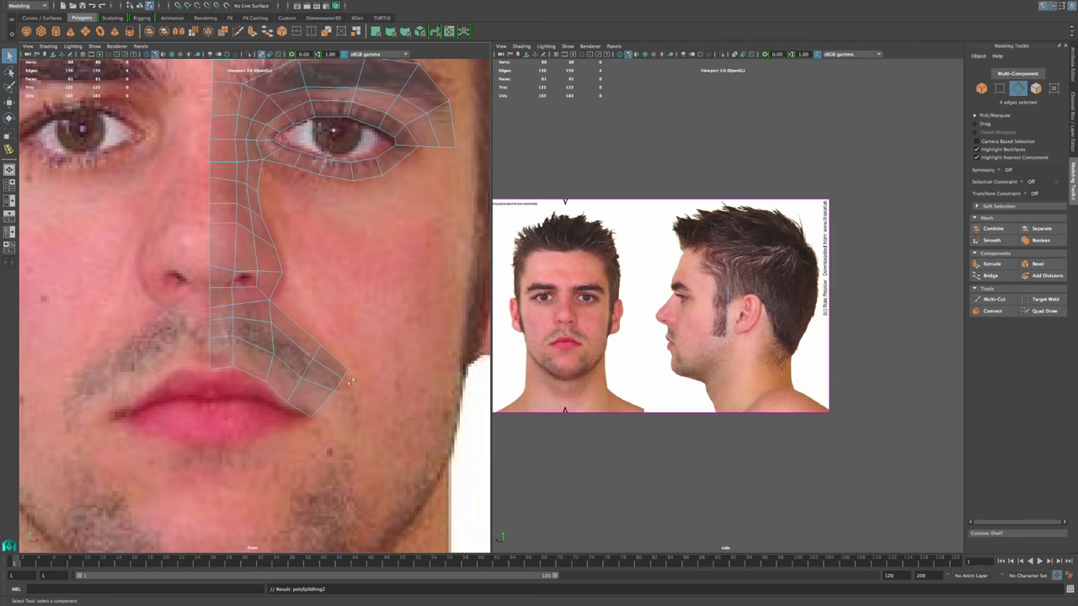
Step: Pull the strip's outer end vertices toward the cheek into a rising diagonal edge and raise the vertex at the mouth corner slightly
{"action": "right_click_drag", "start_coordinate": [327, 398], "coordinate": [295, 375]}
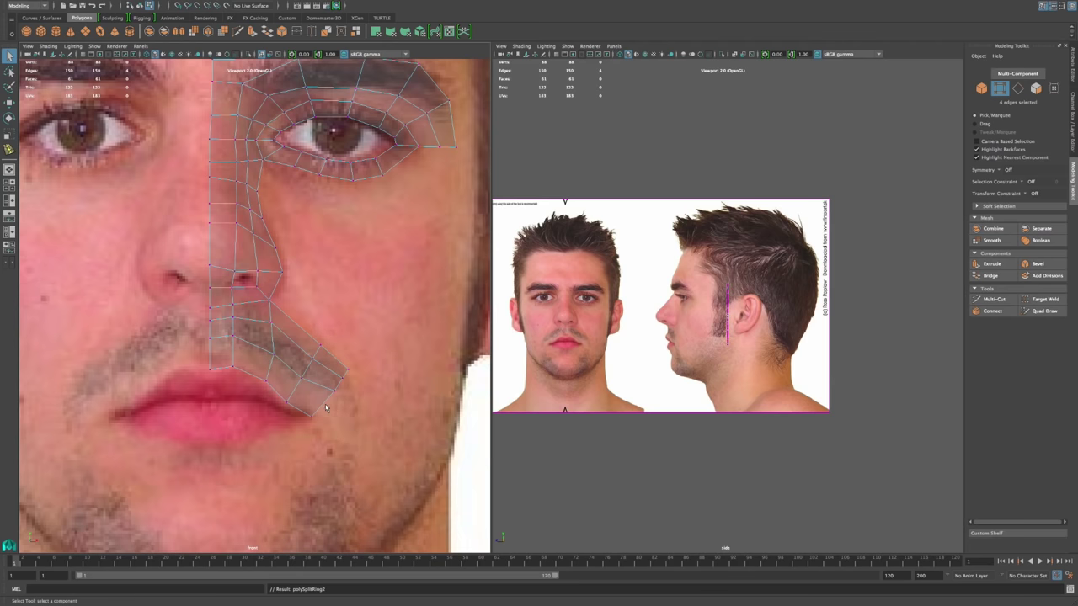
{"action": "left_click", "coordinate": [334, 407]}
{"action": "key", "text": "w"}
{"action": "left_click_drag", "start_coordinate": [332, 406], "coordinate": [371, 386]}
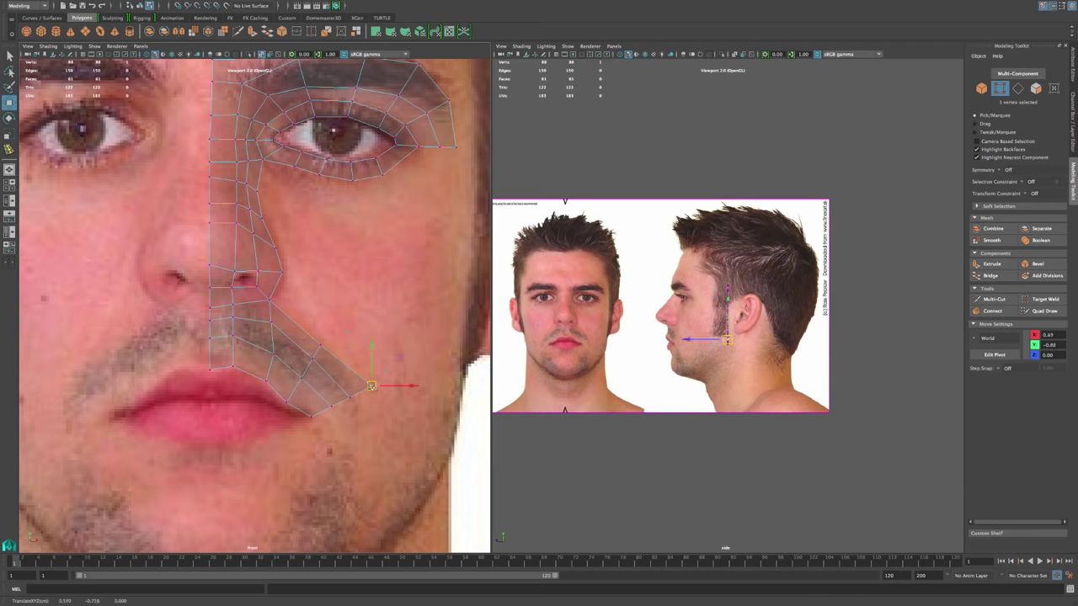
{"action": "left_click_drag", "start_coordinate": [304, 424], "coordinate": [341, 361]}
{"action": "left_click", "coordinate": [343, 427]}
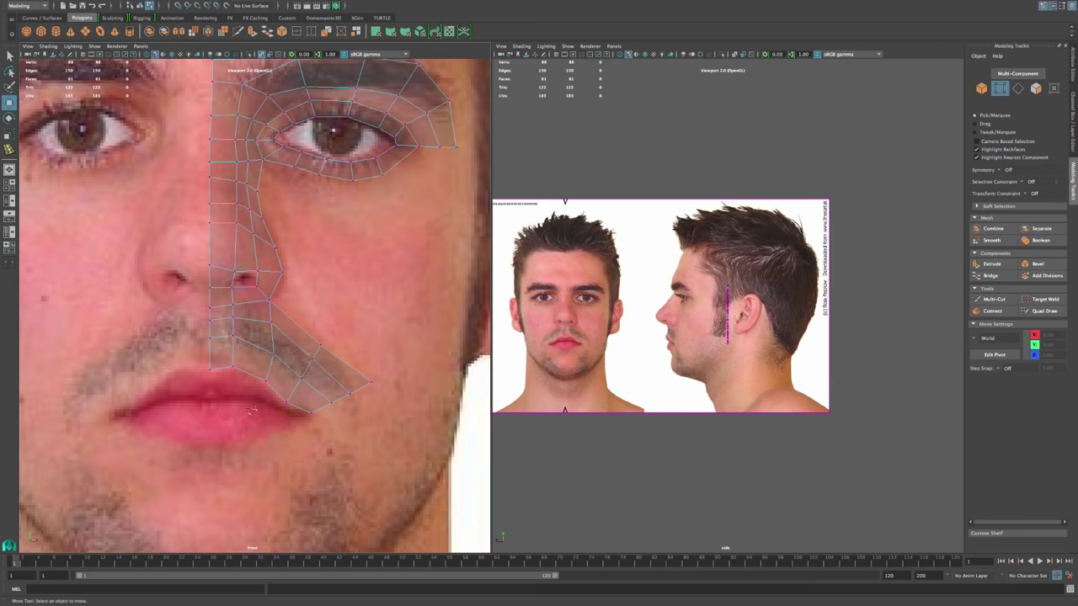
Step: Insert an edge loop across the nose just above the nostril, from the centerline to the outer wing
{"action": "middle_click_drag", "start_coordinate": [357, 346], "coordinate": [359, 381], "text": "alt"}
{"action": "right_click_drag", "start_coordinate": [305, 347], "coordinate": [349, 377], "text": "alt"}
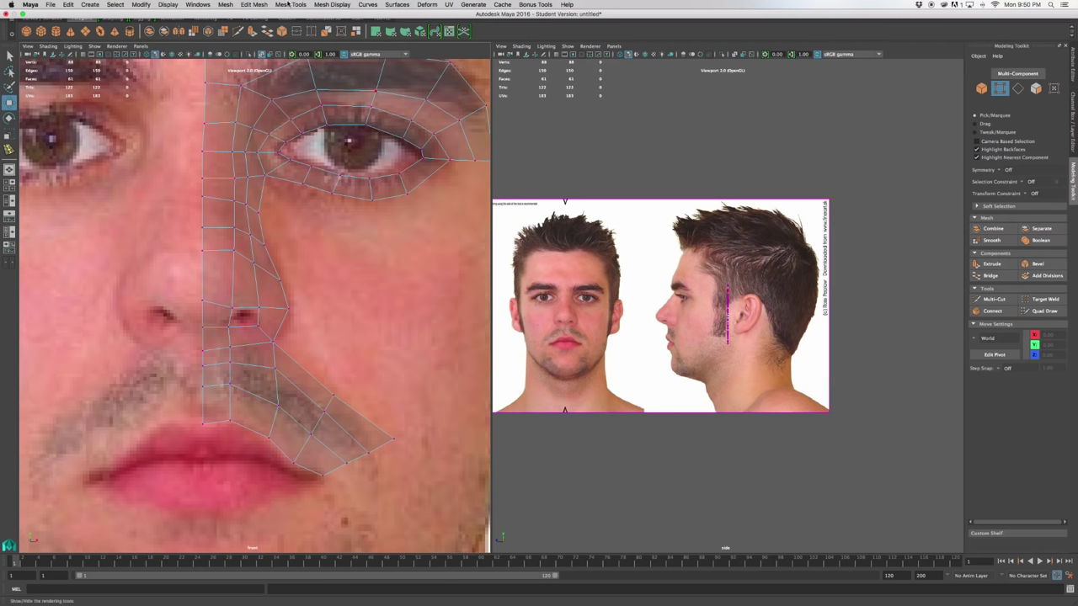
{"action": "left_click", "coordinate": [291, 4]}
{"action": "left_click", "coordinate": [303, 65]}
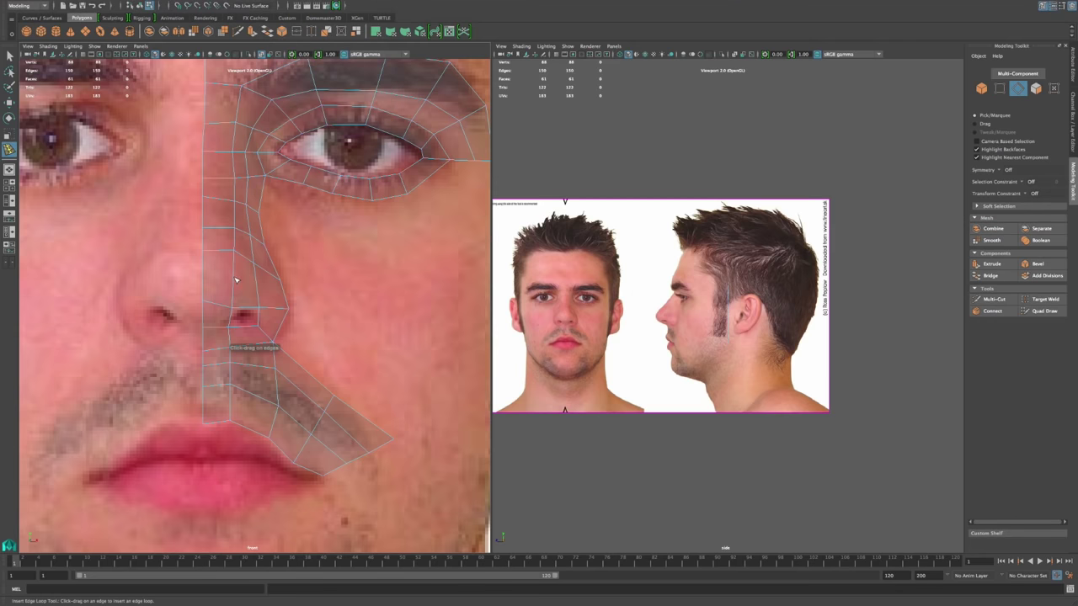
{"action": "left_click", "coordinate": [238, 283]}
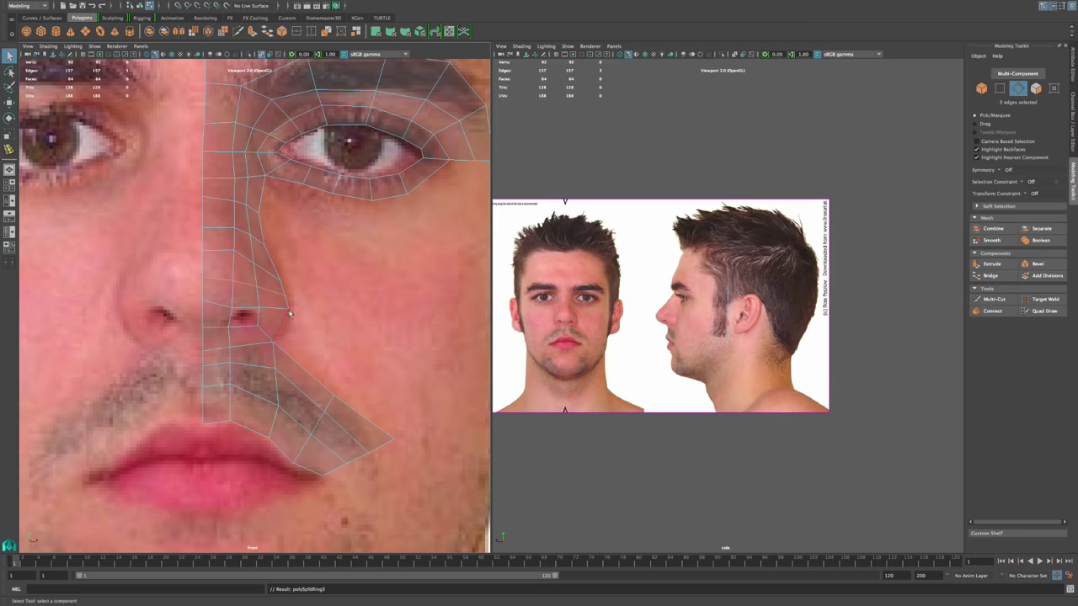
Step: Reposition the vertices along the nostril wing and across the mid nose to round the wing and even out the rows
{"action": "right_click_drag", "start_coordinate": [281, 314], "coordinate": [242, 312]}
{"action": "left_click", "coordinate": [286, 318]}
{"action": "key", "text": "w"}
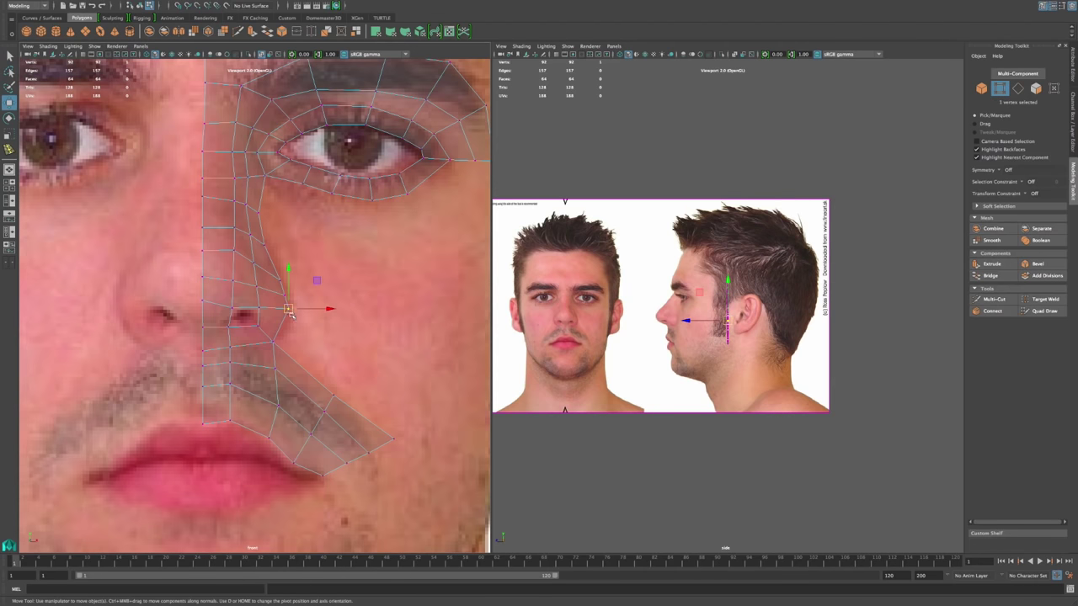
{"action": "left_click_drag", "start_coordinate": [286, 318], "coordinate": [263, 284]}
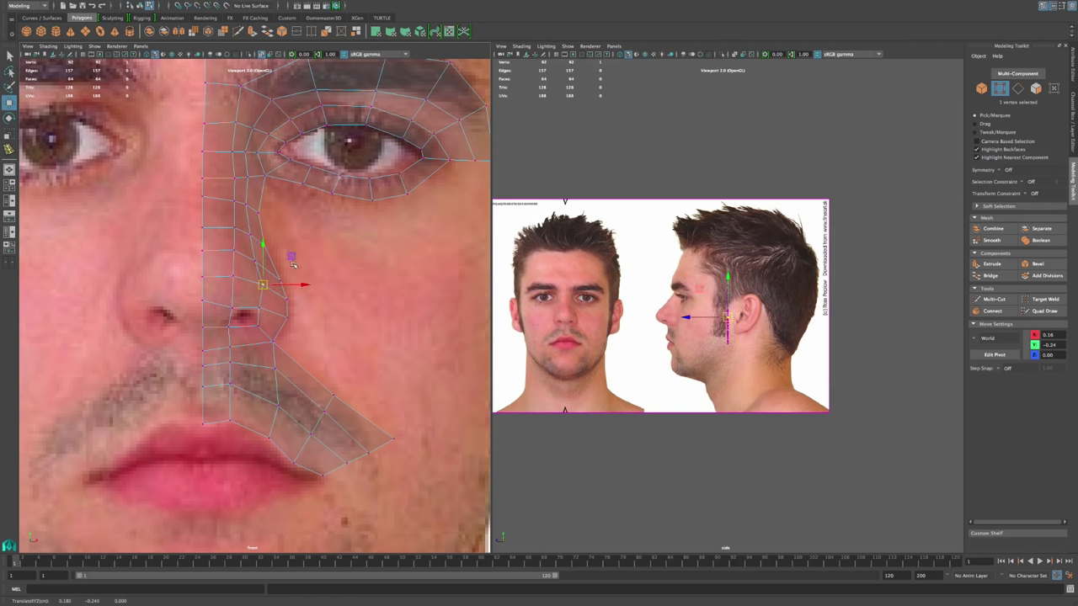
{"action": "left_click_drag", "start_coordinate": [265, 283], "coordinate": [282, 279]}
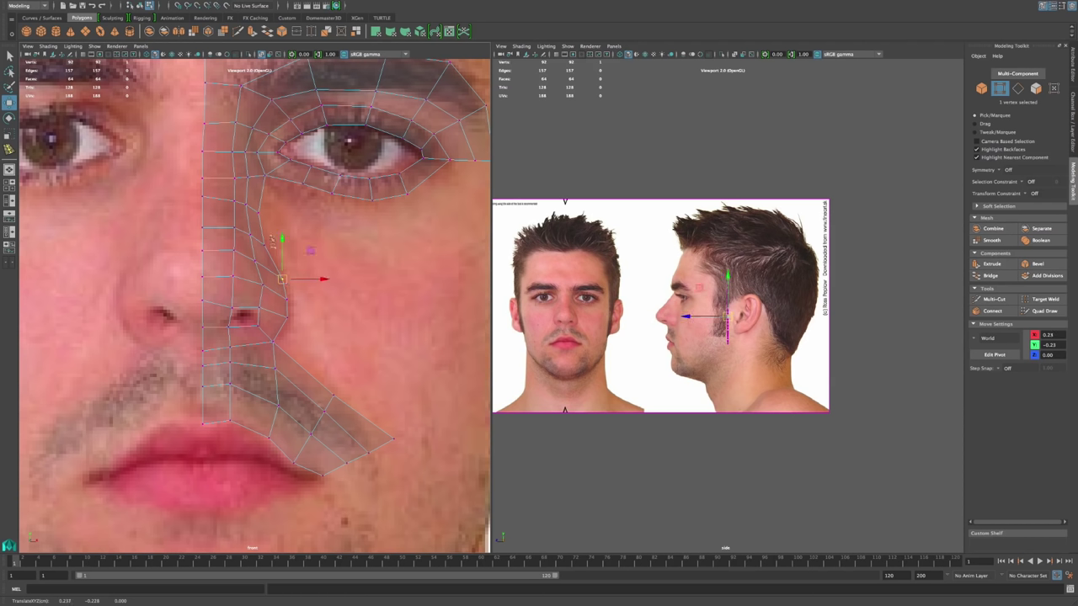
{"action": "left_click_drag", "start_coordinate": [282, 279], "coordinate": [218, 190]}
{"action": "left_click_drag", "start_coordinate": [229, 233], "coordinate": [236, 190]}
{"action": "left_click_drag", "start_coordinate": [234, 227], "coordinate": [263, 286]}
{"action": "left_click", "coordinate": [263, 283]}
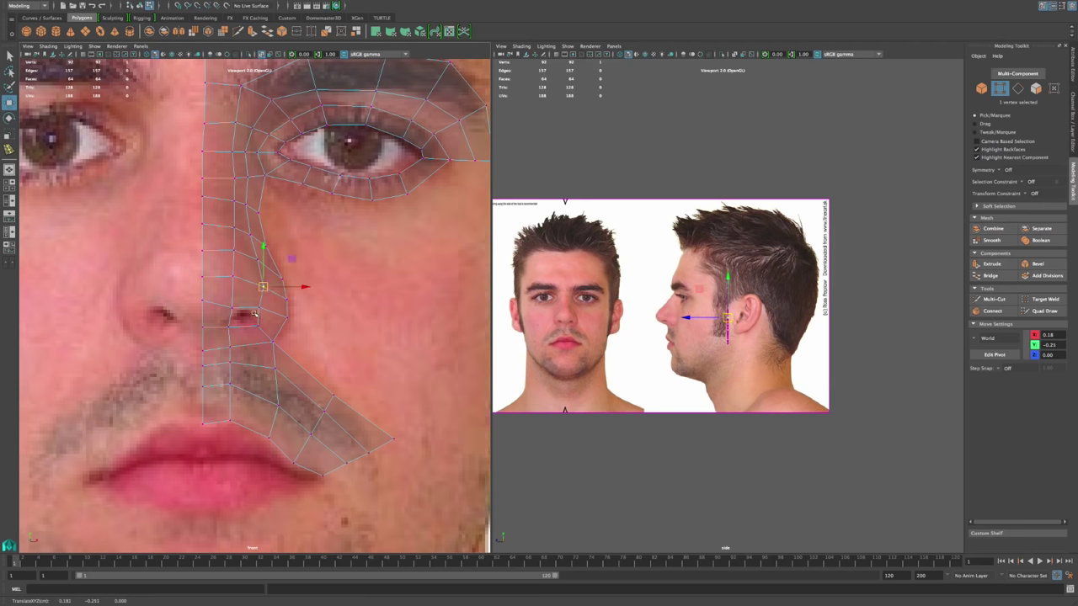
{"action": "left_click", "coordinate": [367, 328]}
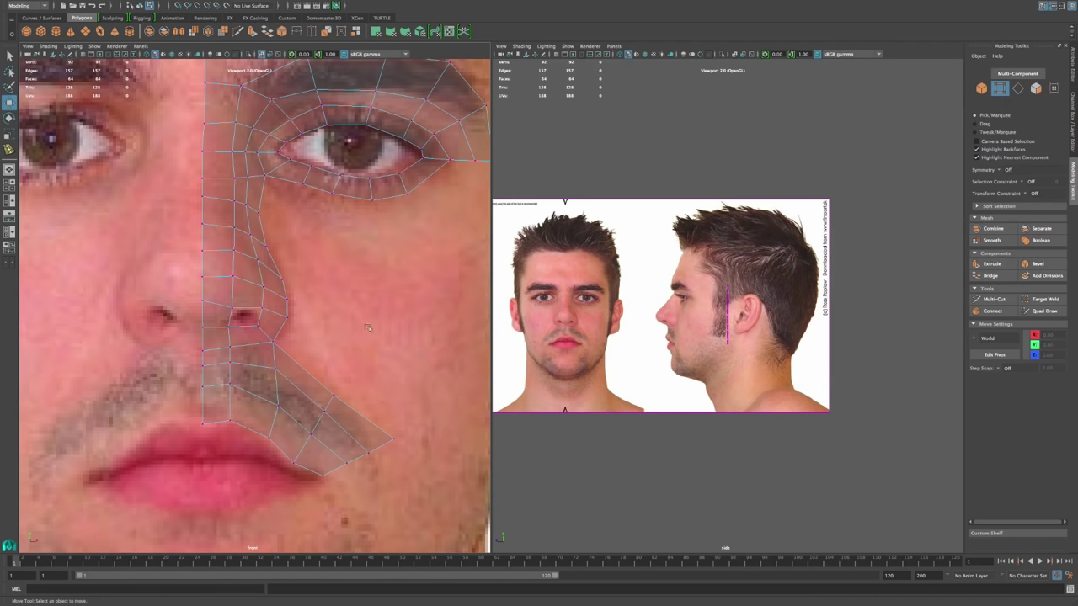
Step: Extrude the three end edges of the upper lip strip at the mouth corner and pull the new row slightly downward
{"action": "scroll", "coordinate": [368, 328], "scroll_direction": "down", "scroll_amount": 10}
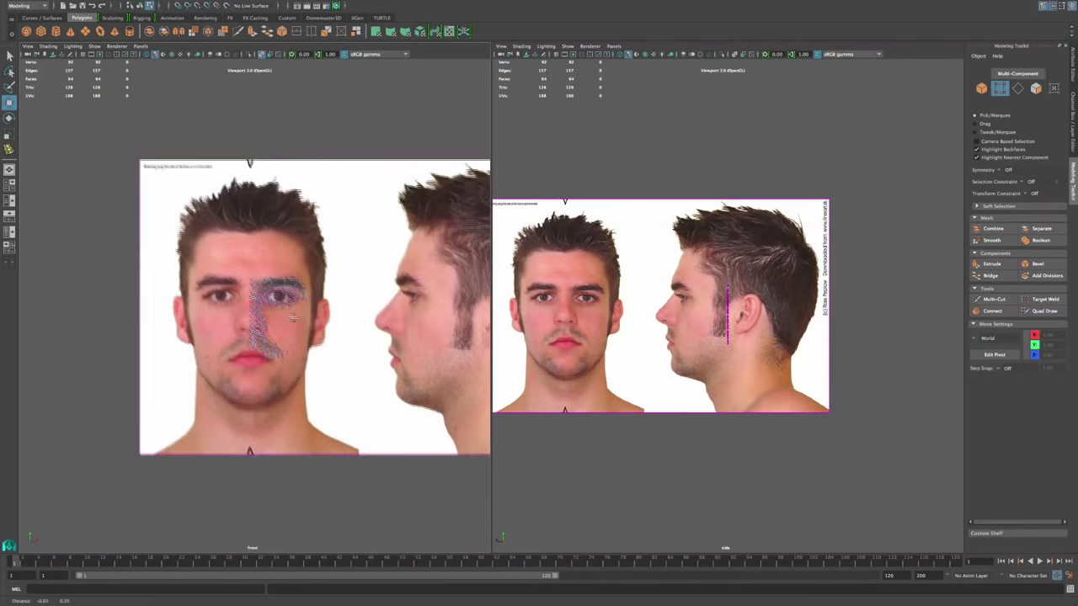
{"action": "scroll", "coordinate": [293, 316], "scroll_direction": "up", "scroll_amount": 10}
{"action": "scroll", "coordinate": [379, 429], "scroll_direction": "up", "scroll_amount": 4}
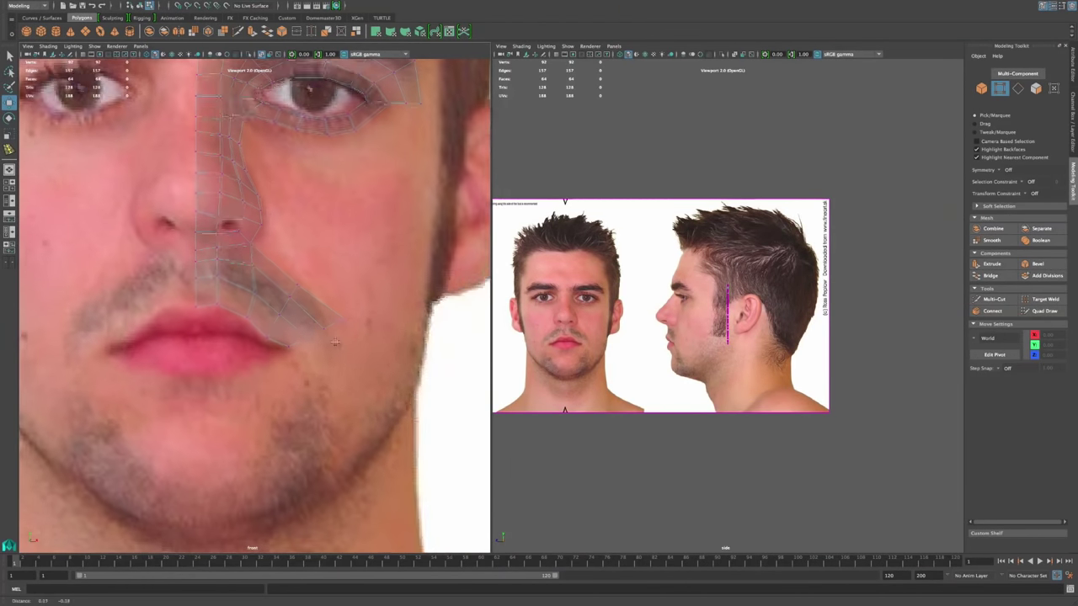
{"action": "right_click_drag", "start_coordinate": [307, 348], "coordinate": [306, 327]}
{"action": "left_click", "coordinate": [310, 350]}
{"action": "left_click", "coordinate": [334, 338], "text": "shift"}
{"action": "left_click", "coordinate": [360, 327], "text": "shift"}
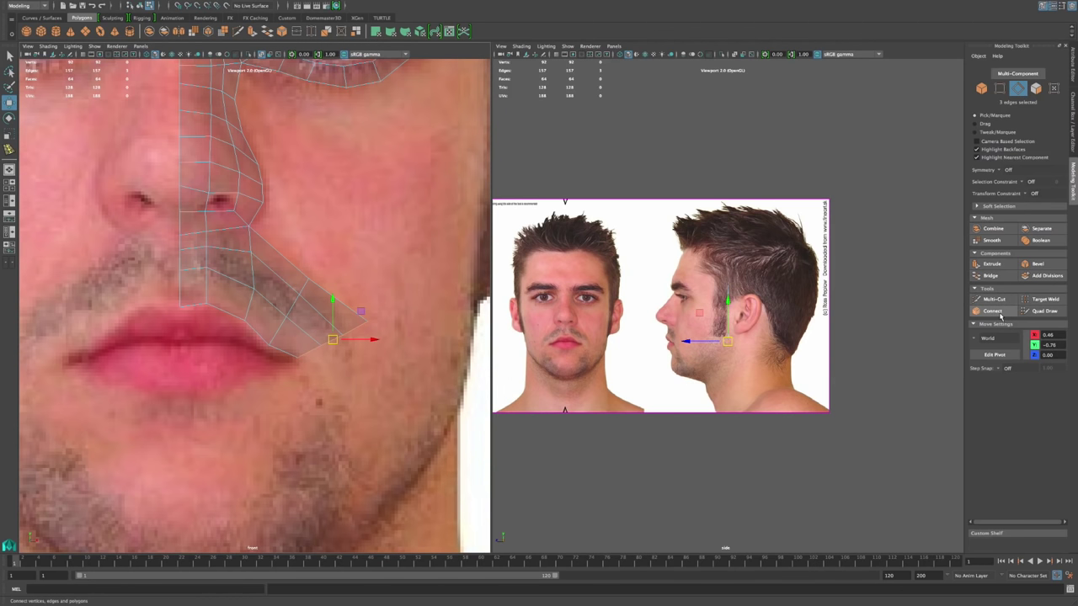
{"action": "left_click", "coordinate": [1003, 266]}
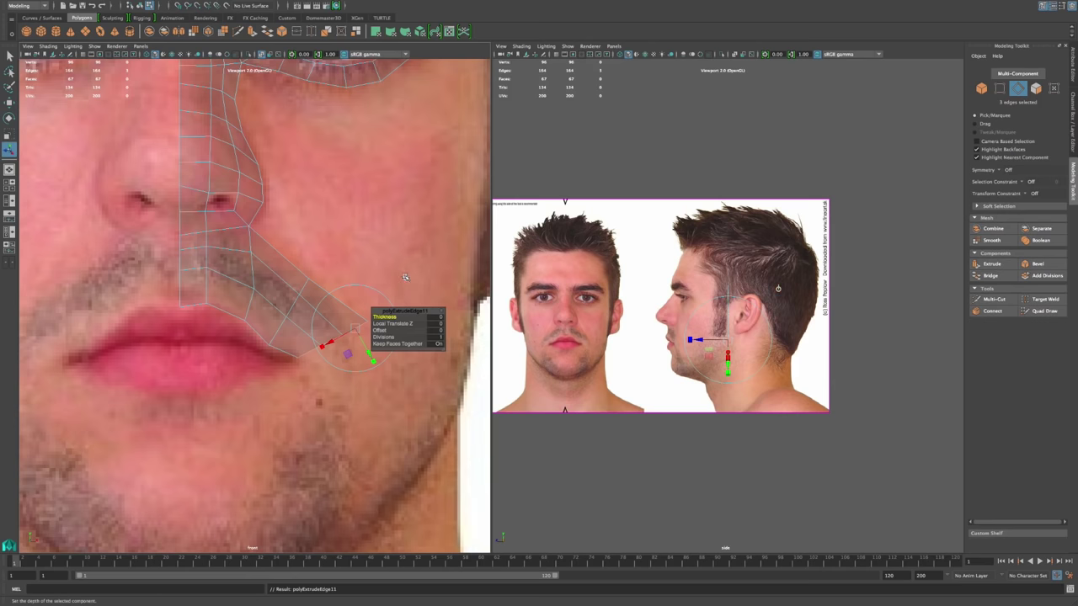
{"action": "left_click_drag", "start_coordinate": [332, 341], "coordinate": [336, 354]}
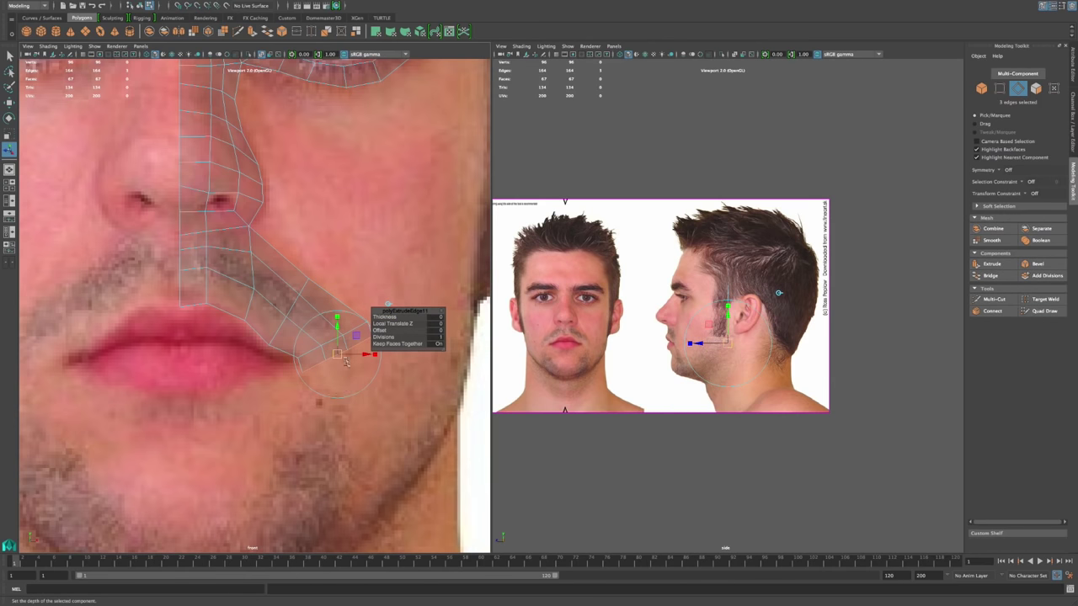
Step: Rotate the extruded end edges to horizontal and lower them to sit level with the mouth corner
{"action": "middle_click_drag", "start_coordinate": [354, 387], "coordinate": [291, 406], "text": "alt"}
{"action": "key", "text": "e"}
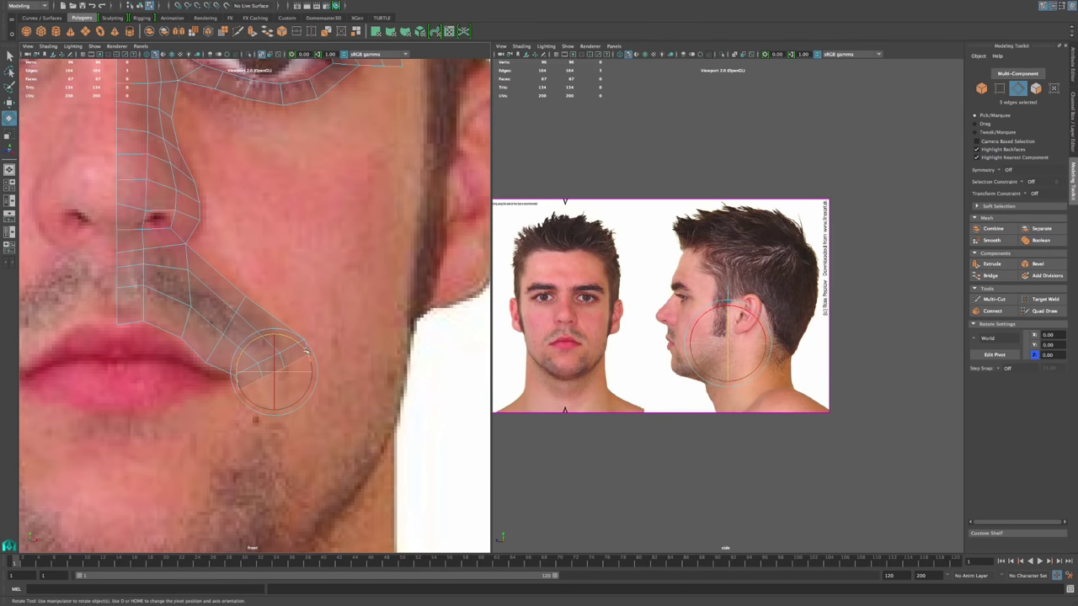
{"action": "key", "text": "w"}
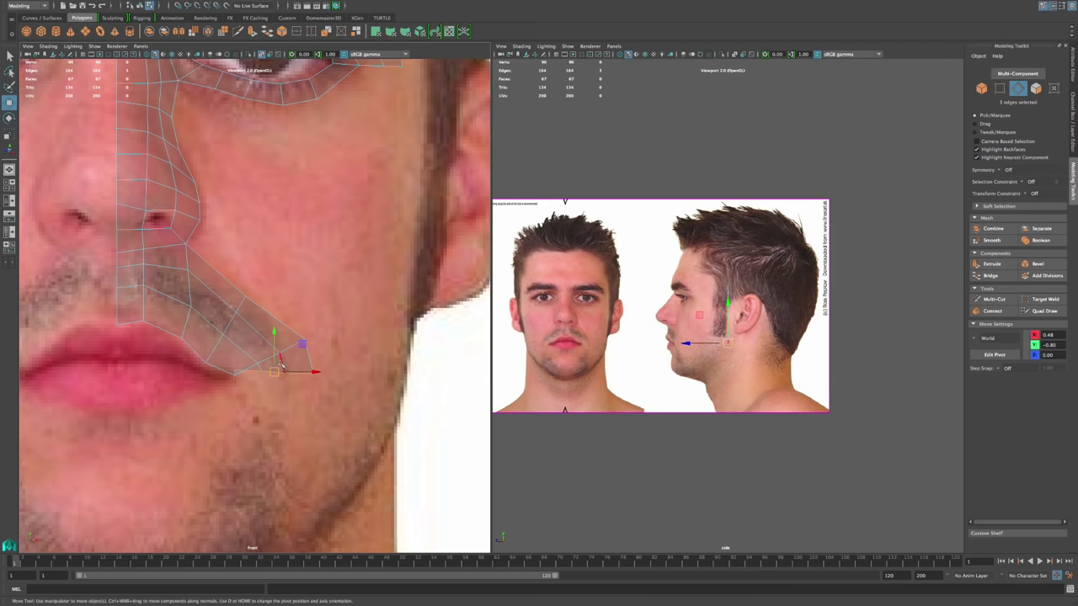
{"action": "left_click_drag", "start_coordinate": [273, 372], "coordinate": [274, 387]}
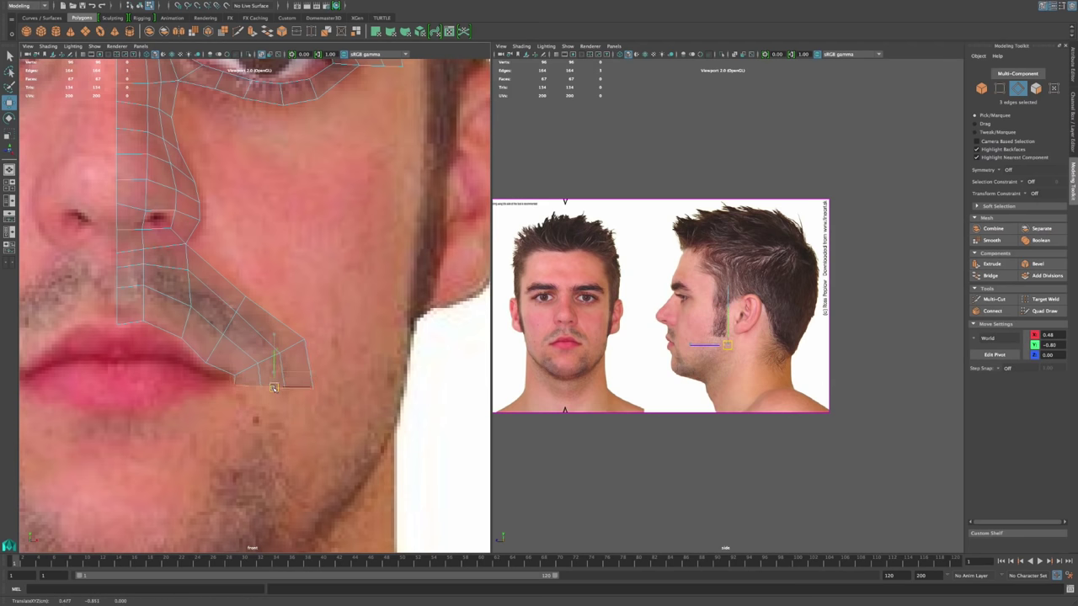
{"action": "left_click_drag", "start_coordinate": [272, 385], "coordinate": [274, 384]}
{"action": "left_click", "coordinate": [697, 313]}
{"action": "middle_click_drag", "start_coordinate": [271, 409], "coordinate": [316, 419], "text": "alt"}
Step: Reposition the vertices along the outer part of the upper lip strip so its rows curve evenly toward the mouth corner
{"action": "right_click_drag", "start_coordinate": [340, 356], "coordinate": [300, 357]}
{"action": "left_click", "coordinate": [348, 353]}
{"action": "left_click_drag", "start_coordinate": [347, 354], "coordinate": [294, 333]}
{"action": "left_click", "coordinate": [266, 346]}
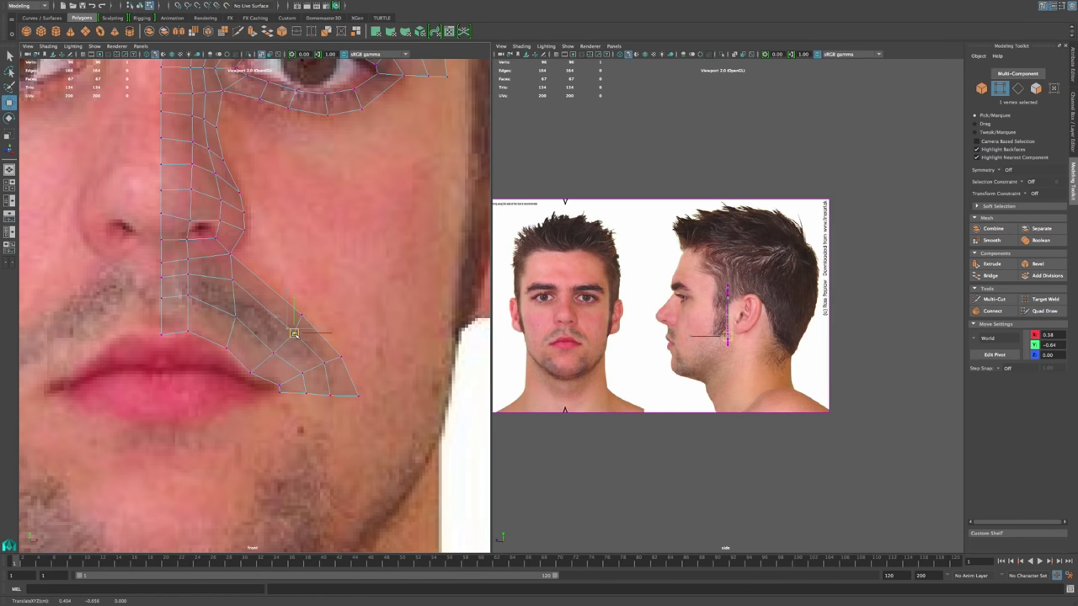
{"action": "mouse_move", "coordinate": [296, 336]}
{"action": "middle_mouse_down", "text": "alt"}
{"action": "mouse_move", "coordinate": [331, 424]}
{"action": "mouse_move", "coordinate": [314, 338]}
{"action": "middle_mouse_up", "text": "alt"}
{"action": "right_click_drag", "start_coordinate": [314, 339], "coordinate": [327, 368], "text": "alt"}
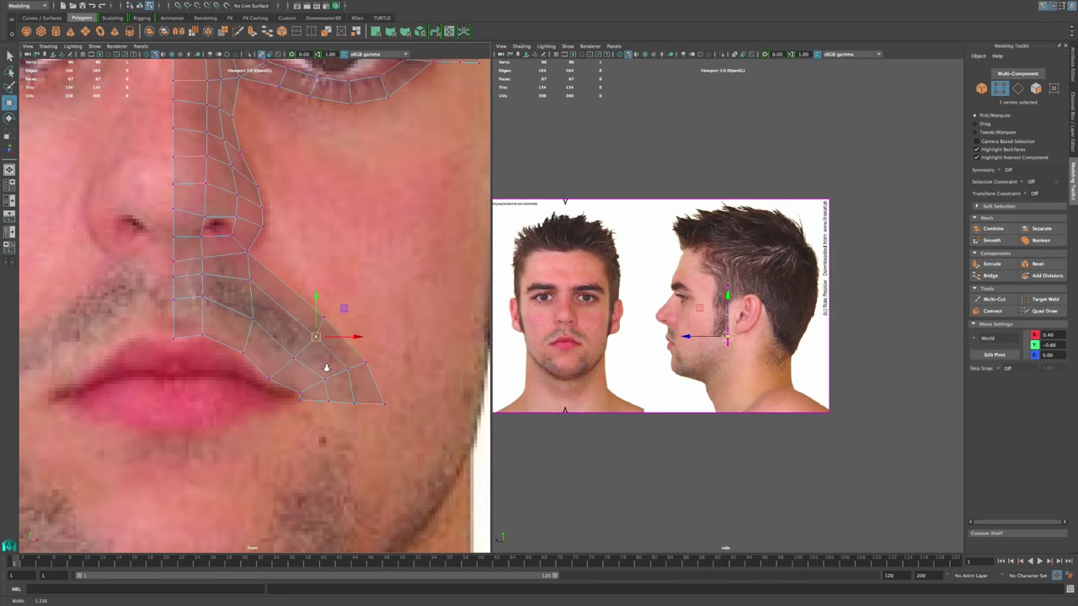
Step: Extrude the three horizontal edges beside the mouth corner diagonally below the lower lip, rotating the end to follow the lip's curve
{"action": "middle_click_drag", "start_coordinate": [303, 415], "coordinate": [311, 355], "text": "alt"}
{"action": "right_click_drag", "start_coordinate": [320, 341], "coordinate": [321, 335]}
{"action": "left_click", "coordinate": [320, 337]}
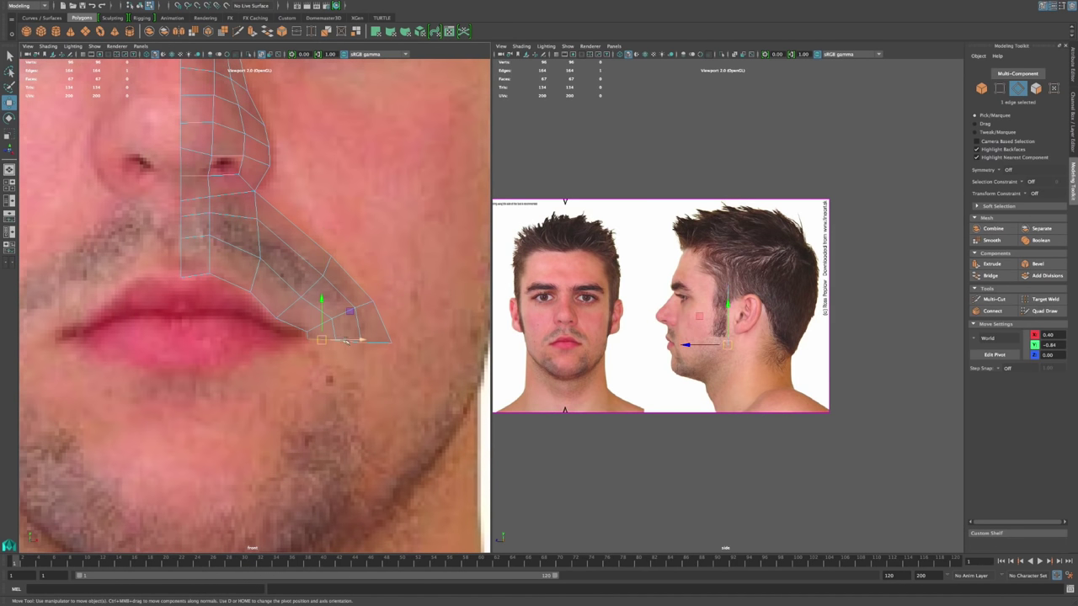
{"action": "left_click", "coordinate": [375, 342], "text": "shift"}
{"action": "left_click", "coordinate": [991, 264]}
{"action": "left_click", "coordinate": [426, 293]}
{"action": "left_click_drag", "start_coordinate": [349, 342], "coordinate": [266, 384]}
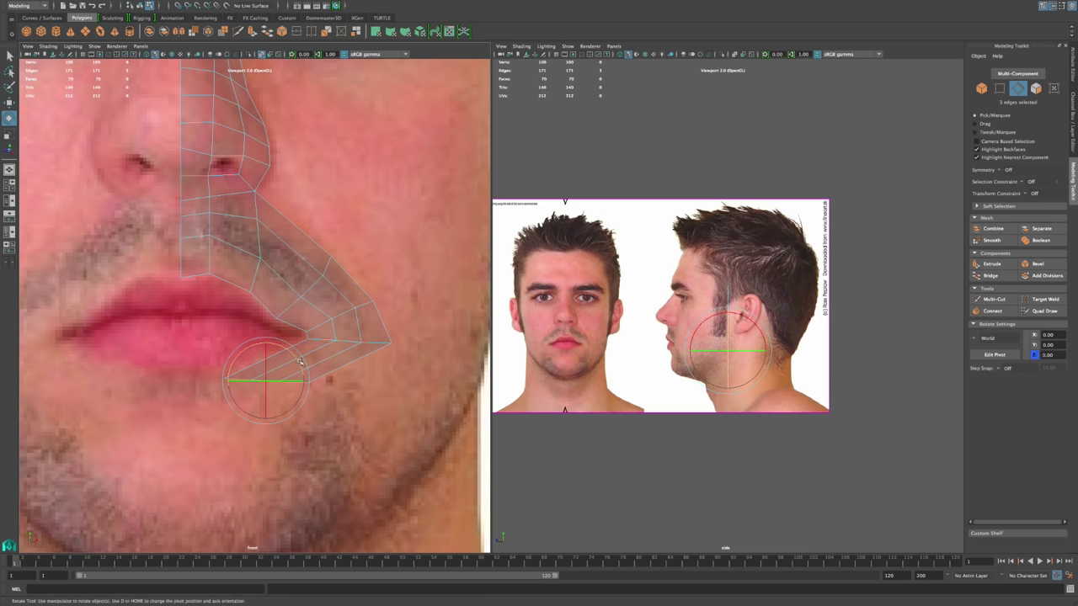
{"action": "key", "text": "e"}
{"action": "key", "text": "w"}
{"action": "left_click_drag", "start_coordinate": [266, 381], "coordinate": [267, 403]}
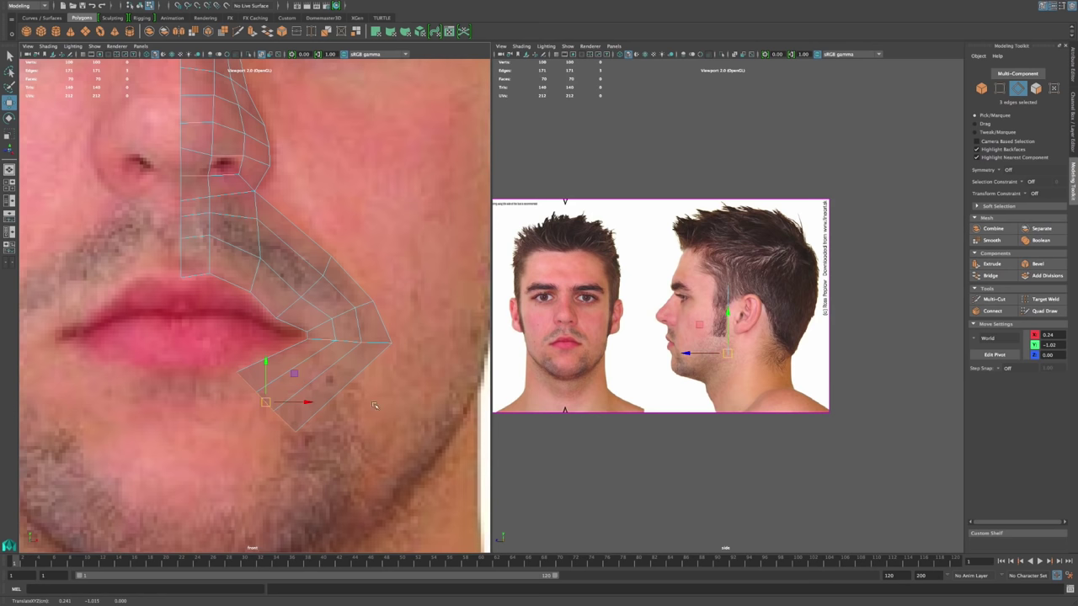
Step: Extrude the strip's end edges again under the lower lip and rotate them upright onto the face's centerline
{"action": "key", "text": "ctrl+e"}
{"action": "middle_click_drag", "start_coordinate": [333, 395], "coordinate": [432, 399], "text": "alt"}
{"action": "left_click", "coordinate": [435, 375]}
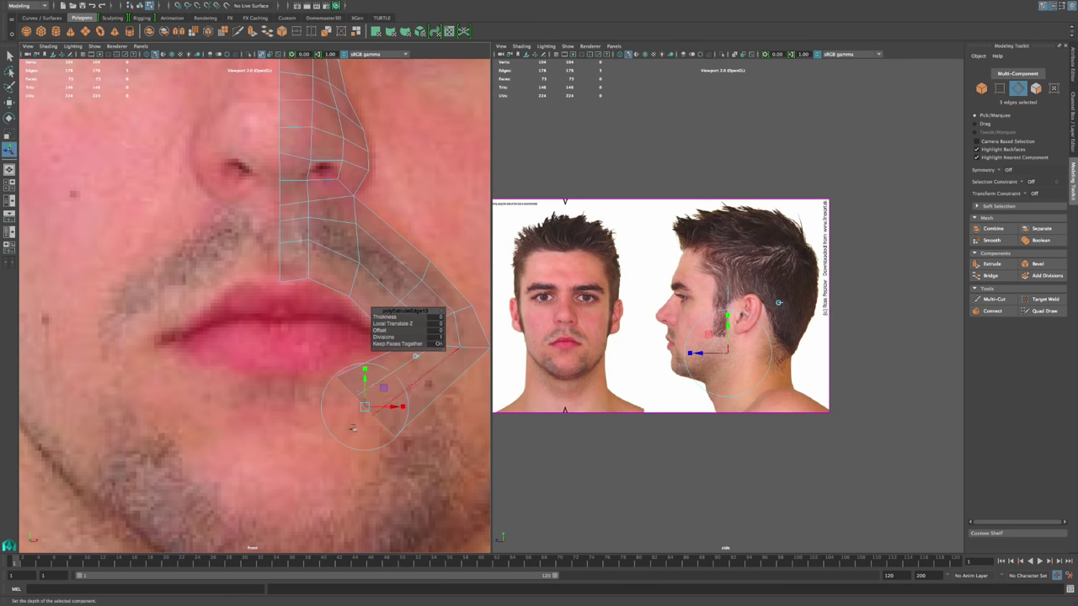
{"action": "left_click_drag", "start_coordinate": [365, 407], "coordinate": [308, 417]}
{"action": "key", "text": "w"}
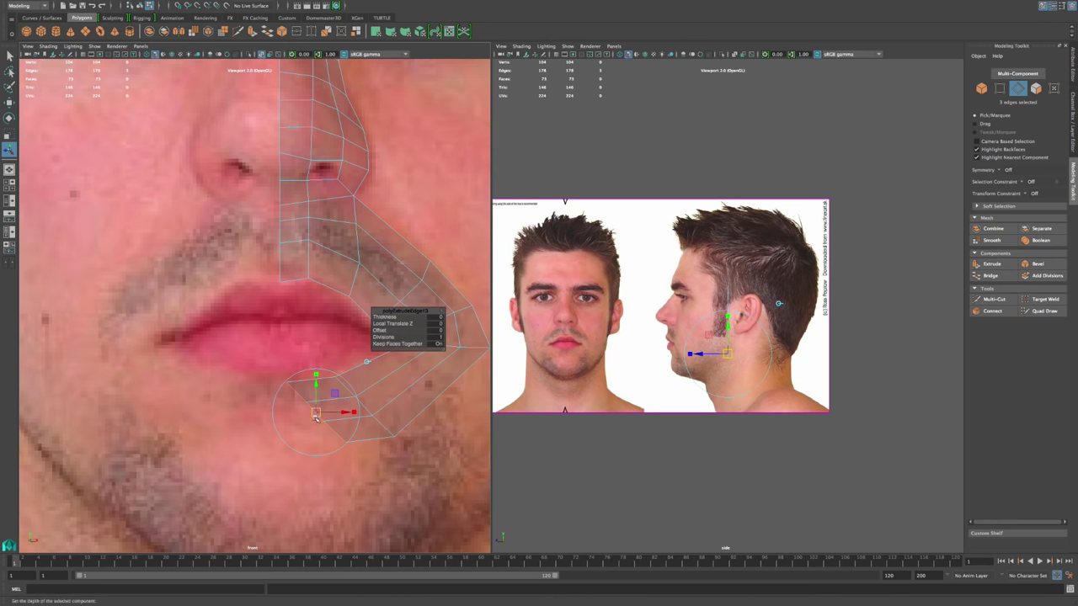
{"action": "key", "text": "e"}
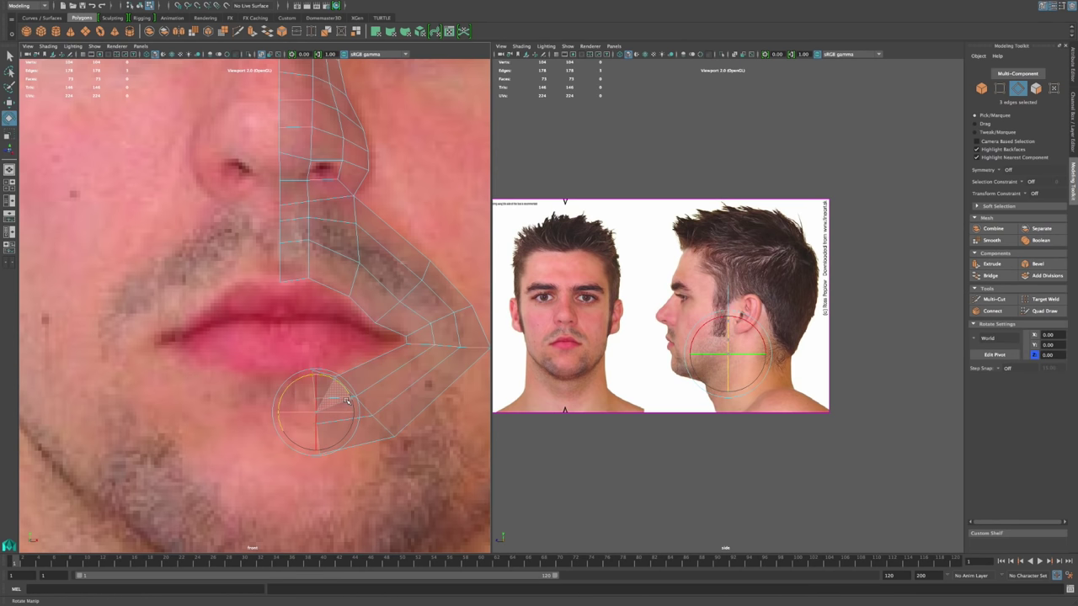
{"action": "key", "text": "w"}
{"action": "left_click_drag", "start_coordinate": [316, 413], "coordinate": [282, 419]}
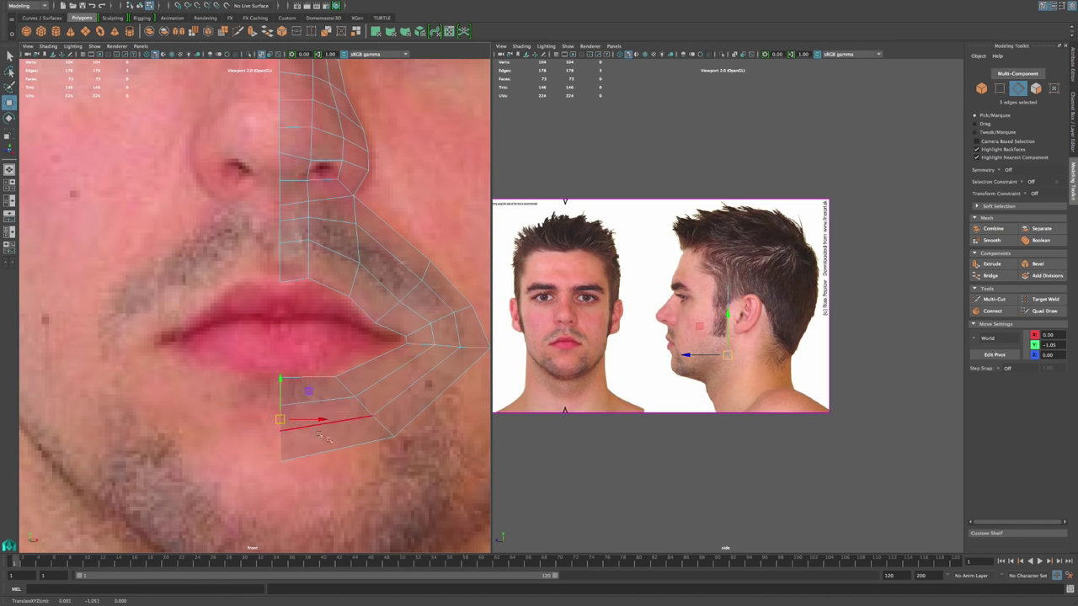
{"action": "left_click", "coordinate": [388, 474]}
Step: Extrude the bottom edge of the lower lip strip next to the centerline straight down to the chin's outline
{"action": "middle_click_drag", "start_coordinate": [371, 456], "coordinate": [307, 507], "text": "alt"}
{"action": "right_click_drag", "start_coordinate": [327, 424], "coordinate": [344, 425], "text": "alt"}
{"action": "scroll", "coordinate": [343, 423], "scroll_direction": "down", "scroll_amount": 4}
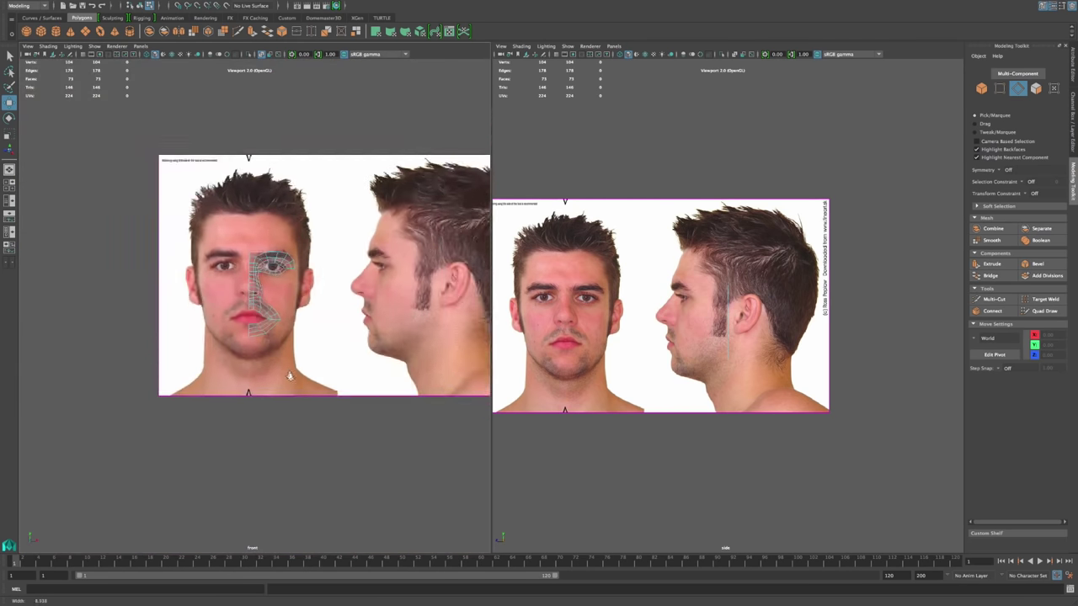
{"action": "scroll", "coordinate": [353, 387], "scroll_direction": "up", "scroll_amount": 3}
{"action": "scroll", "coordinate": [360, 387], "scroll_direction": "up", "scroll_amount": 5}
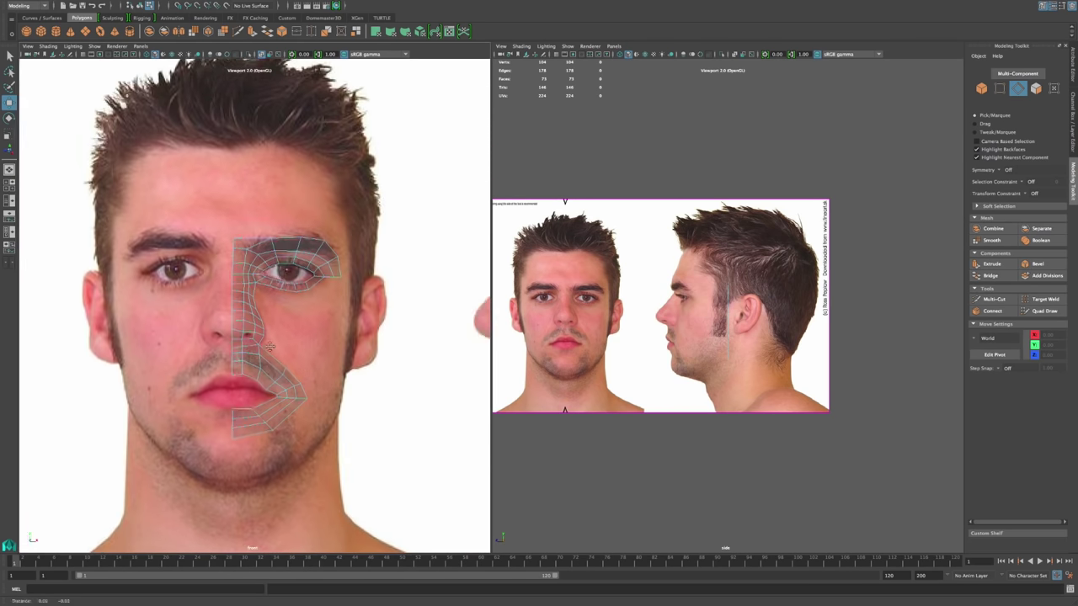
{"action": "mouse_move", "coordinate": [315, 358]}
{"action": "middle_mouse_down", "text": "alt"}
{"action": "mouse_move", "coordinate": [309, 331]}
{"action": "mouse_move", "coordinate": [320, 349]}
{"action": "middle_mouse_up", "text": "alt"}
{"action": "right_click_drag", "start_coordinate": [313, 381], "coordinate": [233, 358], "text": "alt"}
{"action": "middle_click_drag", "start_coordinate": [234, 405], "coordinate": [241, 357], "text": "alt"}
{"action": "right_click_drag", "start_coordinate": [237, 389], "coordinate": [272, 419], "text": "alt"}
{"action": "scroll", "coordinate": [272, 419], "scroll_direction": "up", "scroll_amount": 1}
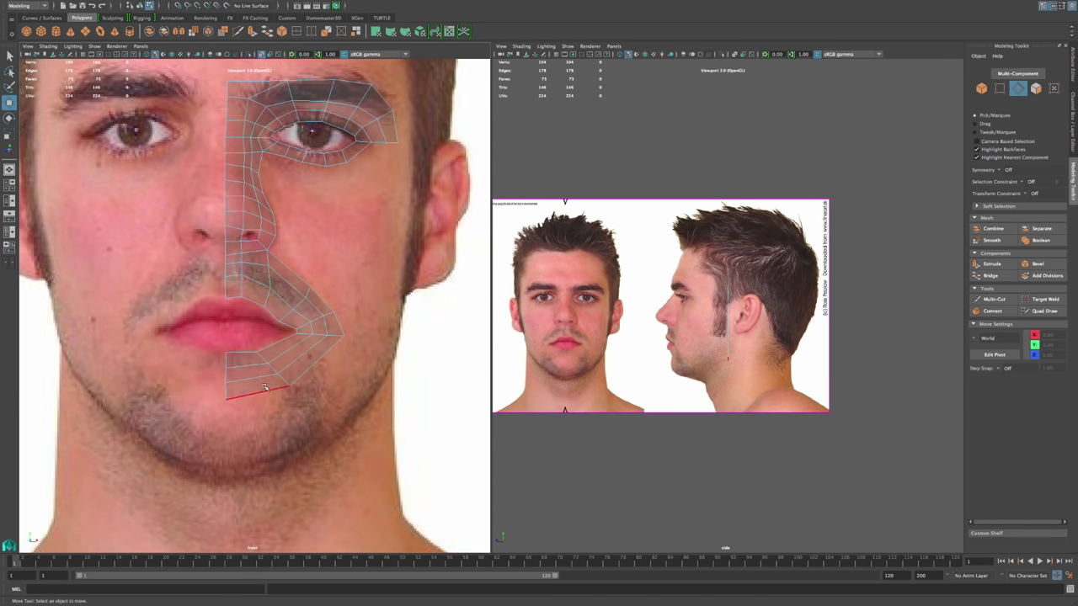
{"action": "left_click", "coordinate": [263, 393]}
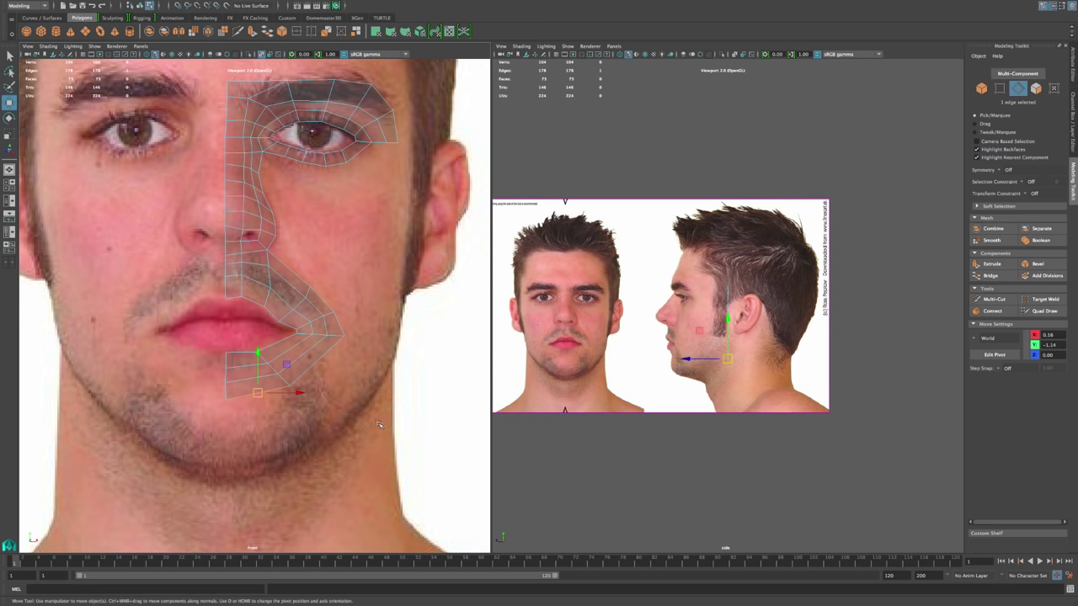
{"action": "left_click", "coordinate": [992, 263]}
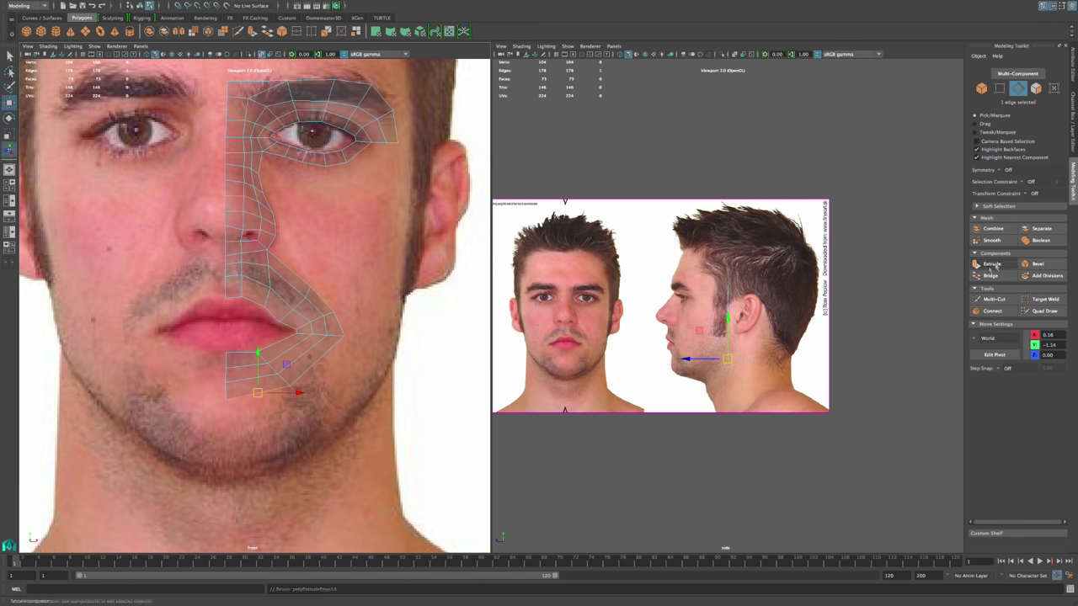
{"action": "left_click_drag", "start_coordinate": [256, 364], "coordinate": [253, 443]}
{"action": "left_click", "coordinate": [346, 405]}
Step: Extrude the strip's diagonal outer edge below the mouth corner down and outward to the jawline
{"action": "middle_click_drag", "start_coordinate": [346, 404], "coordinate": [273, 426], "text": "alt"}
{"action": "left_click", "coordinate": [243, 384]}
{"action": "left_click", "coordinate": [992, 264]}
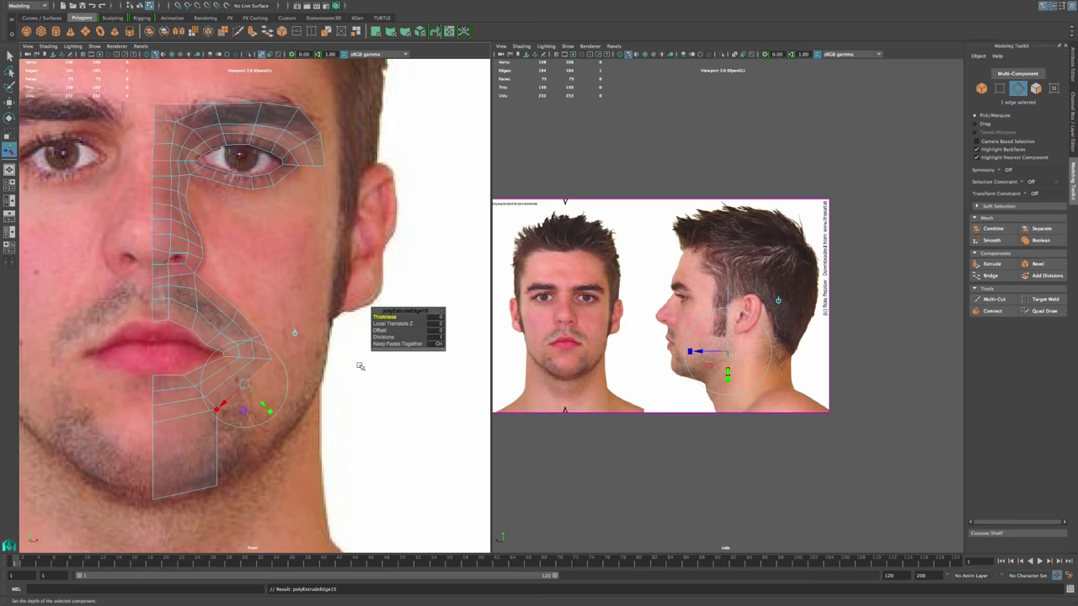
{"action": "left_click", "coordinate": [294, 335]}
{"action": "left_click_drag", "start_coordinate": [244, 385], "coordinate": [271, 445]}
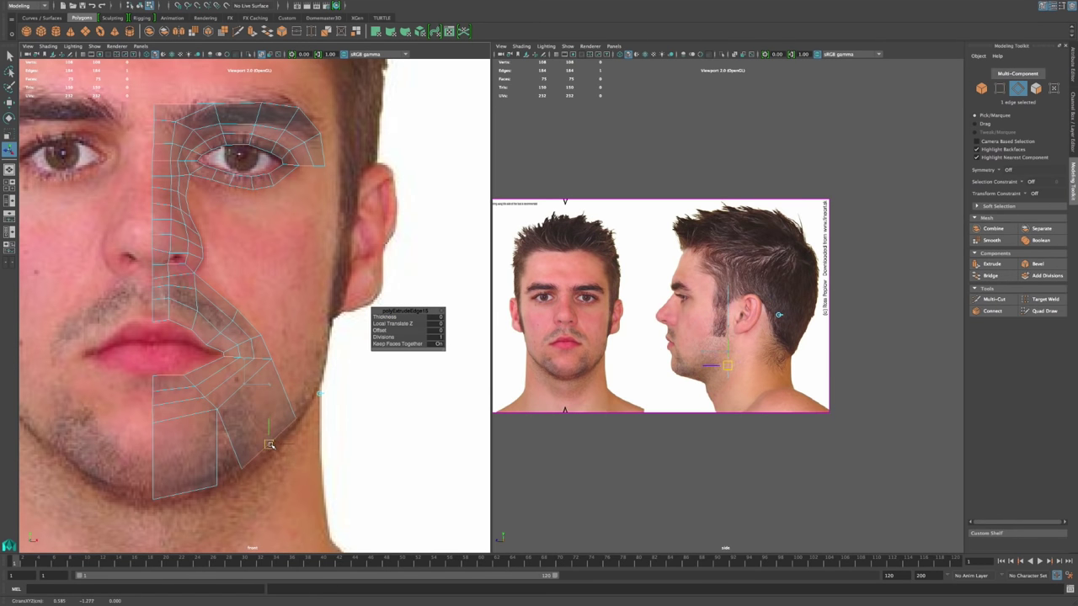
{"action": "left_click", "coordinate": [396, 464]}
Step: Merge the two neighboring lower corner vertices of the chin and jaw faces to close the gap between them
{"action": "right_click_drag", "start_coordinate": [250, 363], "coordinate": [217, 364]}
{"action": "left_click_drag", "start_coordinate": [214, 508], "coordinate": [268, 461]}
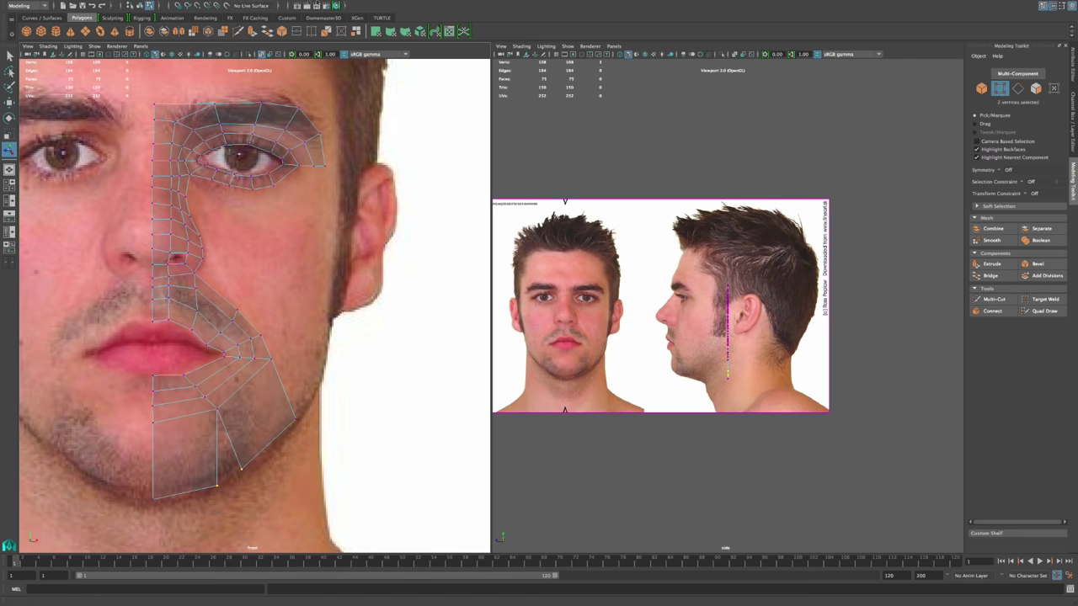
{"action": "left_click", "coordinate": [255, 4]}
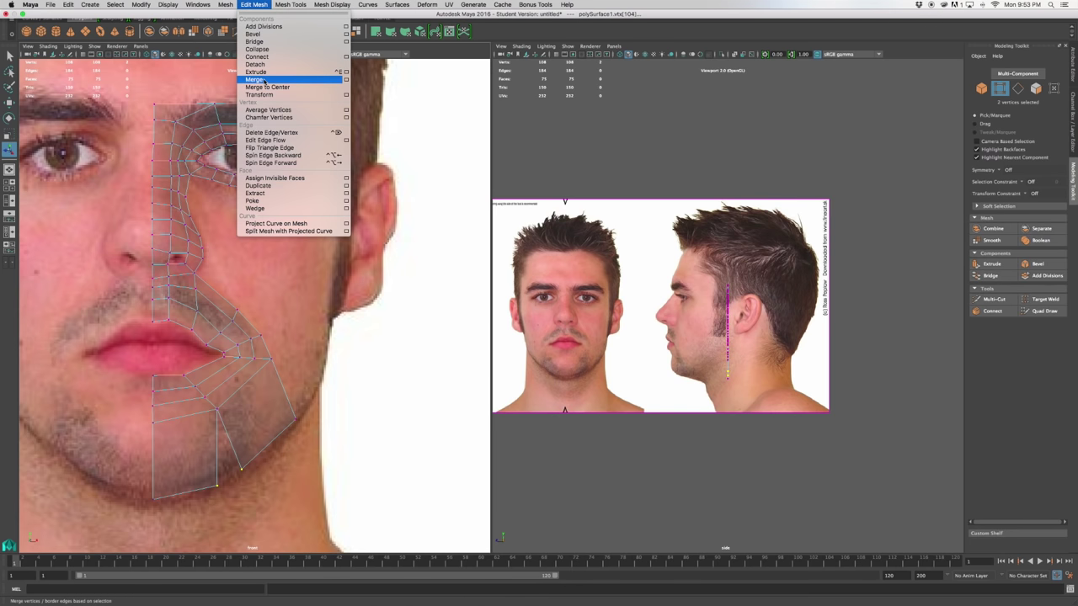
{"action": "left_click", "coordinate": [264, 80]}
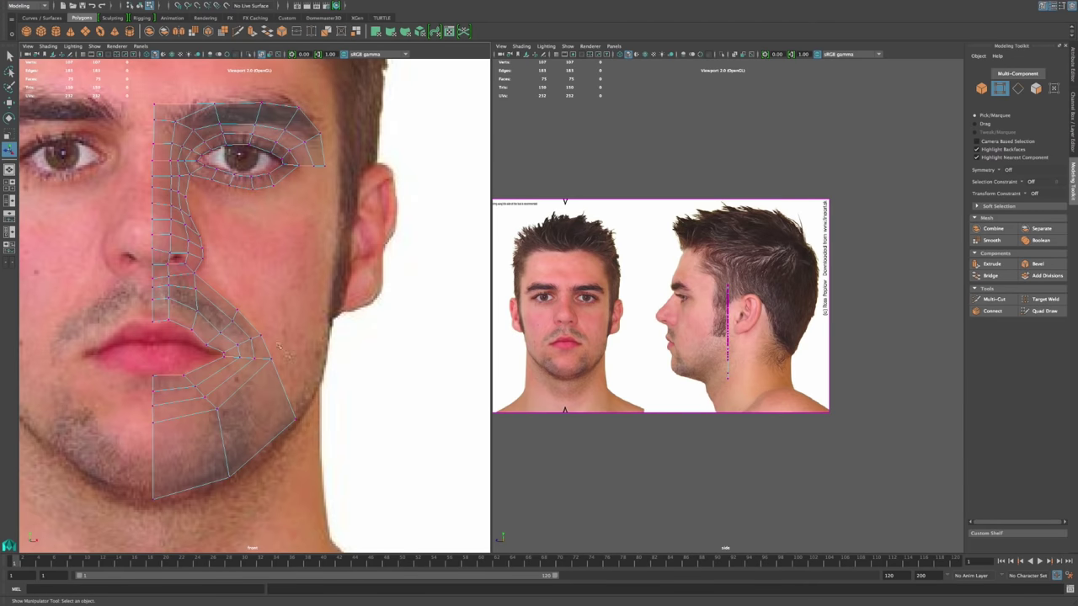
Step: Lower the vertices of the rows between the lower lip and chin to spread the rows more evenly
{"action": "scroll", "coordinate": [305, 389], "scroll_direction": "up", "scroll_amount": 3}
{"action": "scroll", "coordinate": [303, 363], "scroll_direction": "down", "scroll_amount": 3}
{"action": "scroll", "coordinate": [336, 371], "scroll_direction": "up", "scroll_amount": 2}
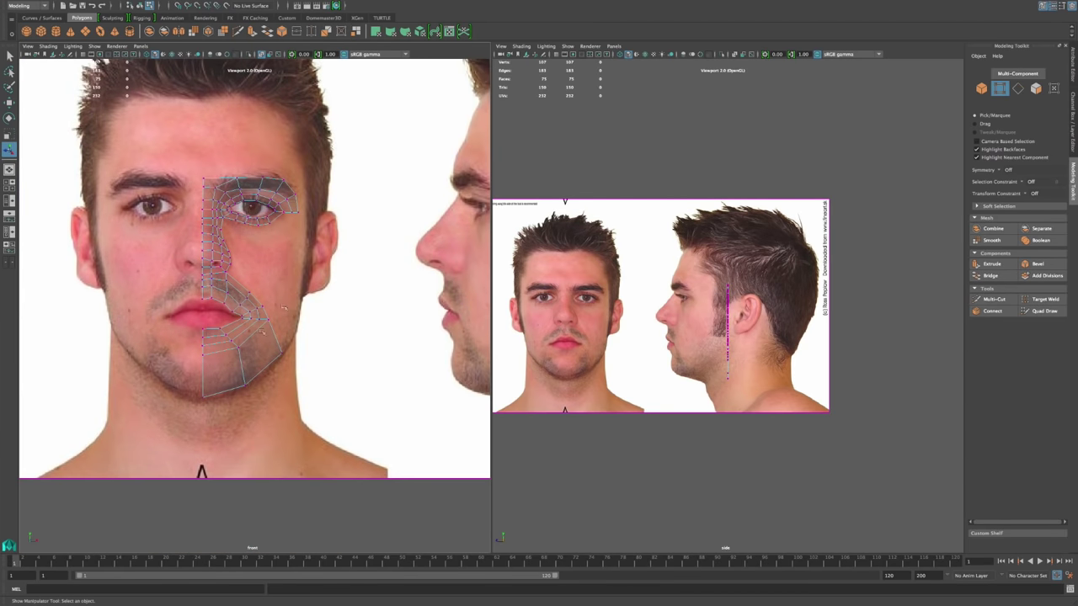
{"action": "scroll", "coordinate": [356, 378], "scroll_direction": "up", "scroll_amount": 3}
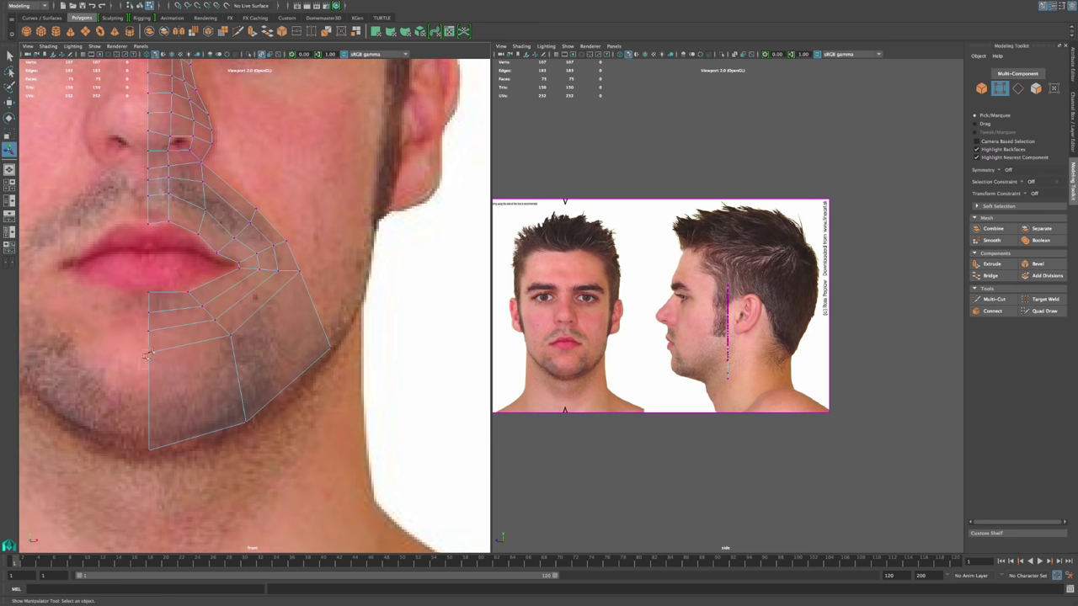
{"action": "key", "text": "w"}
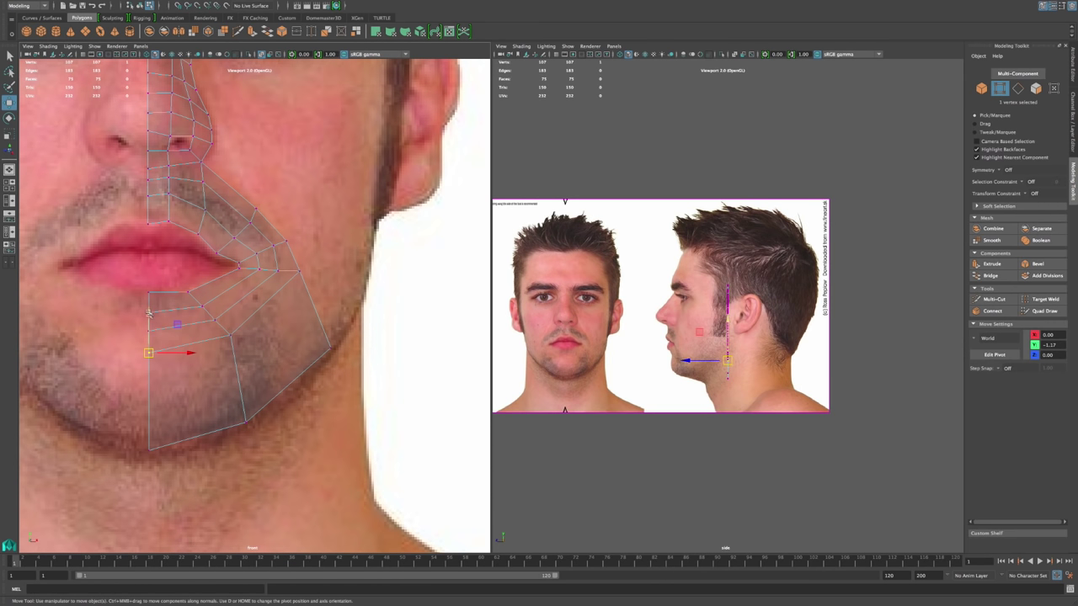
{"action": "left_click_drag", "start_coordinate": [148, 353], "coordinate": [241, 358]}
{"action": "left_click", "coordinate": [172, 327]}
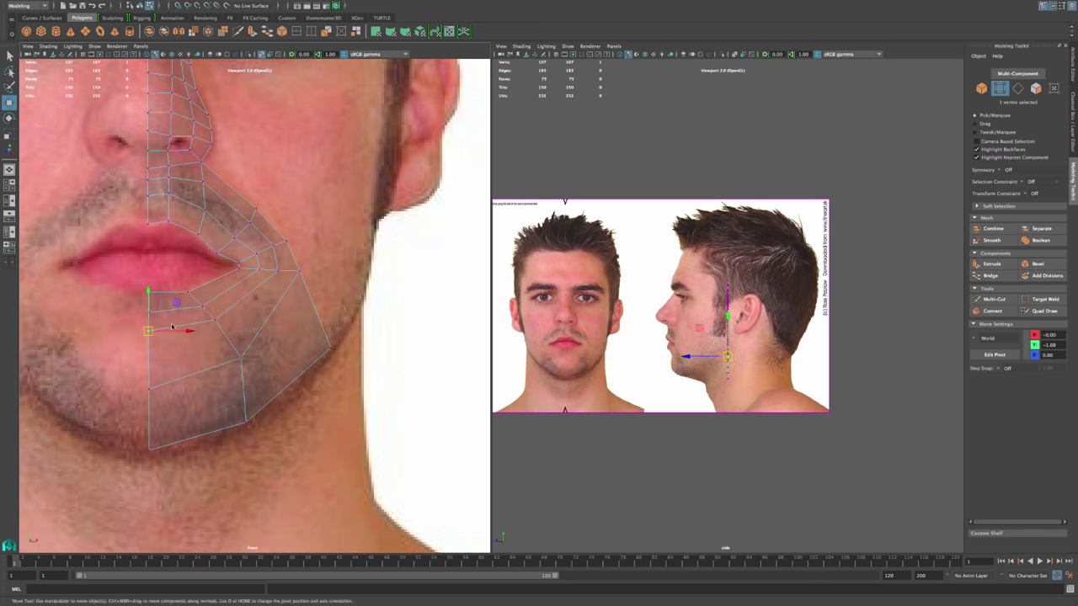
{"action": "left_click_drag", "start_coordinate": [148, 292], "coordinate": [149, 317]}
{"action": "left_click", "coordinate": [215, 320]}
{"action": "left_click_drag", "start_coordinate": [215, 320], "coordinate": [225, 331]}
{"action": "left_click_drag", "start_coordinate": [139, 478], "coordinate": [150, 402]}
{"action": "left_click", "coordinate": [368, 346]}
Step: Extrude the four upper border edges above the eyebrow straight up over the forehead to the top of the head
{"action": "middle_click_drag", "start_coordinate": [368, 346], "coordinate": [348, 446], "text": "alt"}
{"action": "right_click_drag", "start_coordinate": [348, 447], "coordinate": [327, 375], "text": "alt"}
{"action": "middle_click_drag", "start_coordinate": [327, 376], "coordinate": [340, 510], "text": "alt"}
{"action": "scroll", "coordinate": [258, 286], "scroll_direction": "up", "scroll_amount": 4}
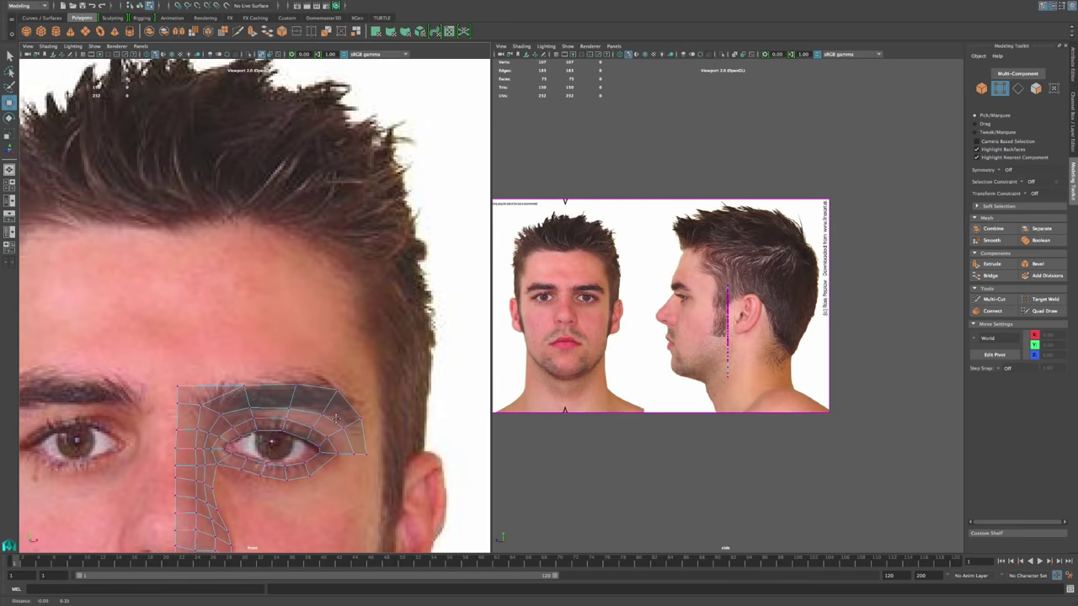
{"action": "right_click", "coordinate": [202, 364]}
{"action": "left_click", "coordinate": [204, 384]}
{"action": "left_click", "coordinate": [206, 389]}
{"action": "left_click", "coordinate": [265, 387], "text": "shift"}
{"action": "left_click", "coordinate": [316, 389], "text": "shift"}
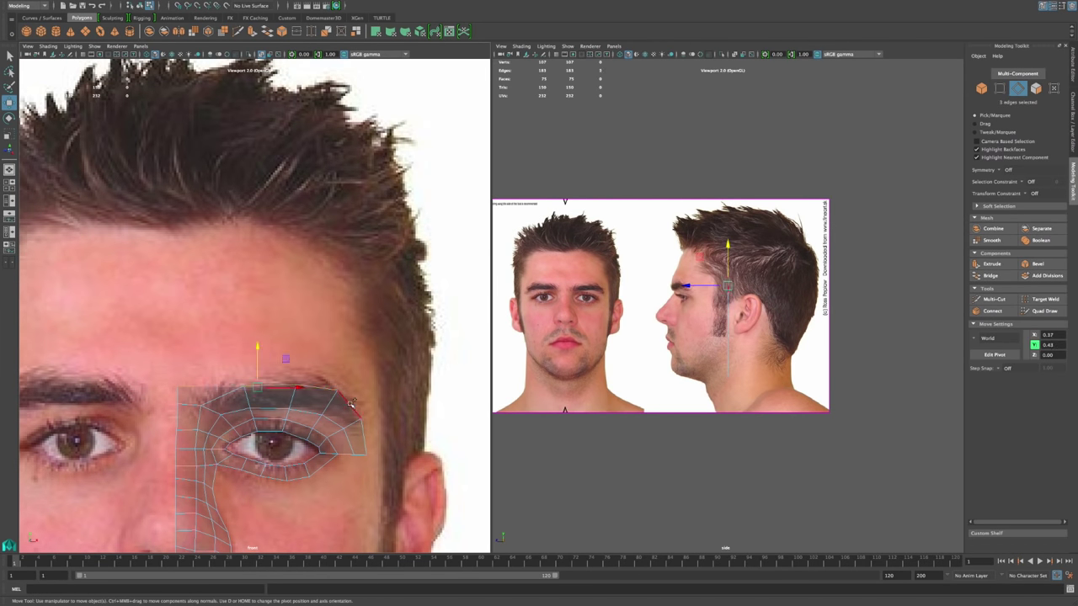
{"action": "left_click", "coordinate": [352, 404], "text": "shift"}
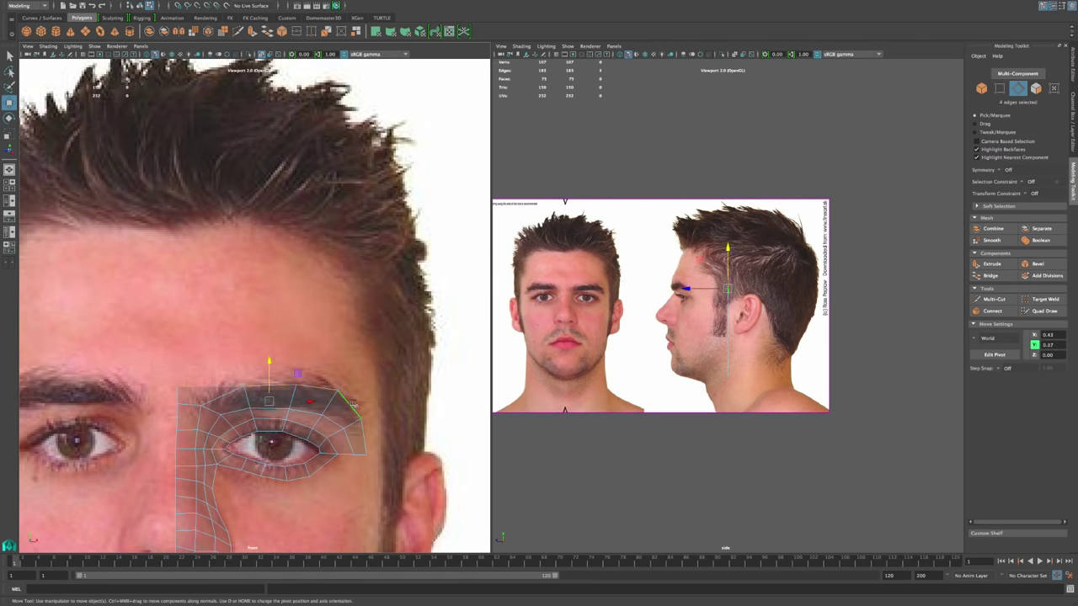
{"action": "left_click", "coordinate": [992, 264]}
{"action": "left_click", "coordinate": [320, 335]}
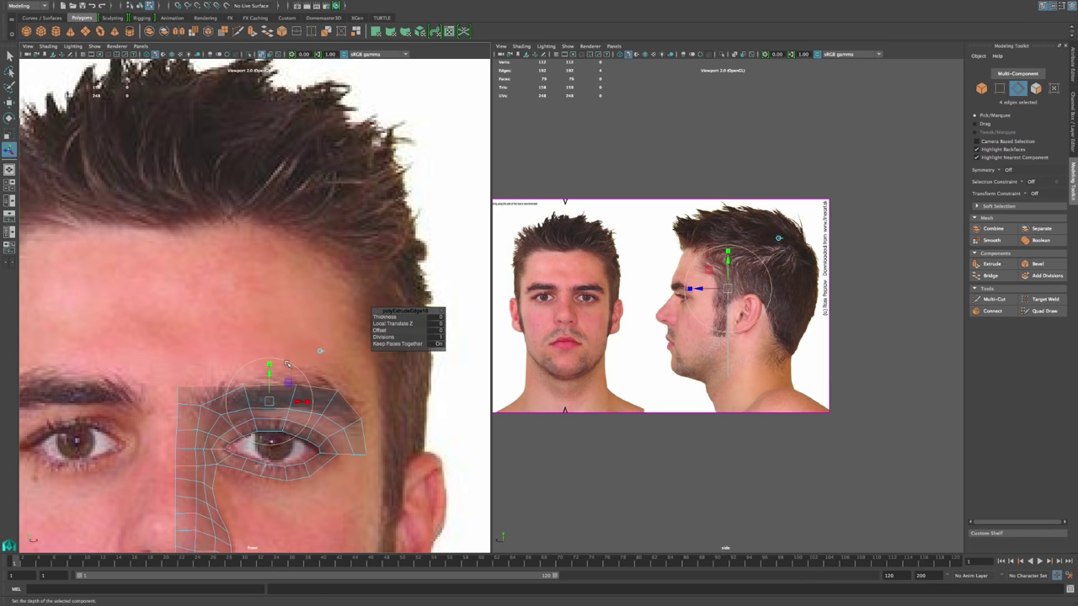
{"action": "left_click_drag", "start_coordinate": [271, 373], "coordinate": [319, 101]}
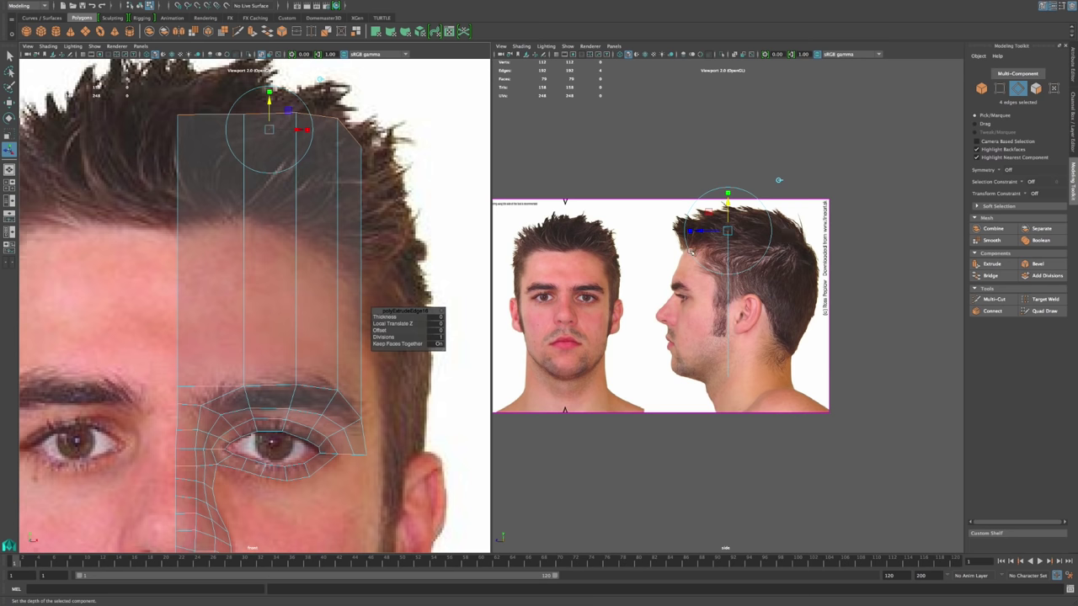
{"action": "left_click_drag", "start_coordinate": [270, 101], "coordinate": [270, 103]}
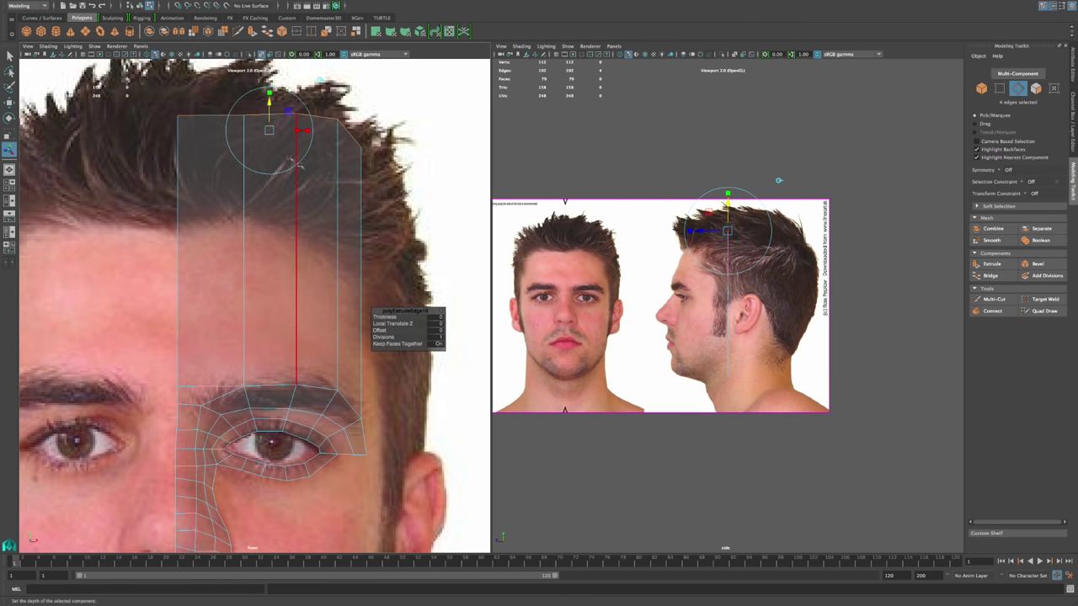
Step: Lower the vertices along the top edge of the forehead faces so the outline curves down toward the side of the head
{"action": "left_click", "coordinate": [239, 226]}
{"action": "right_click_drag", "start_coordinate": [243, 153], "coordinate": [207, 152]}
{"action": "left_click", "coordinate": [249, 111]}
{"action": "key", "text": "w"}
{"action": "left_click_drag", "start_coordinate": [245, 81], "coordinate": [361, 111]}
{"action": "left_click", "coordinate": [360, 149]}
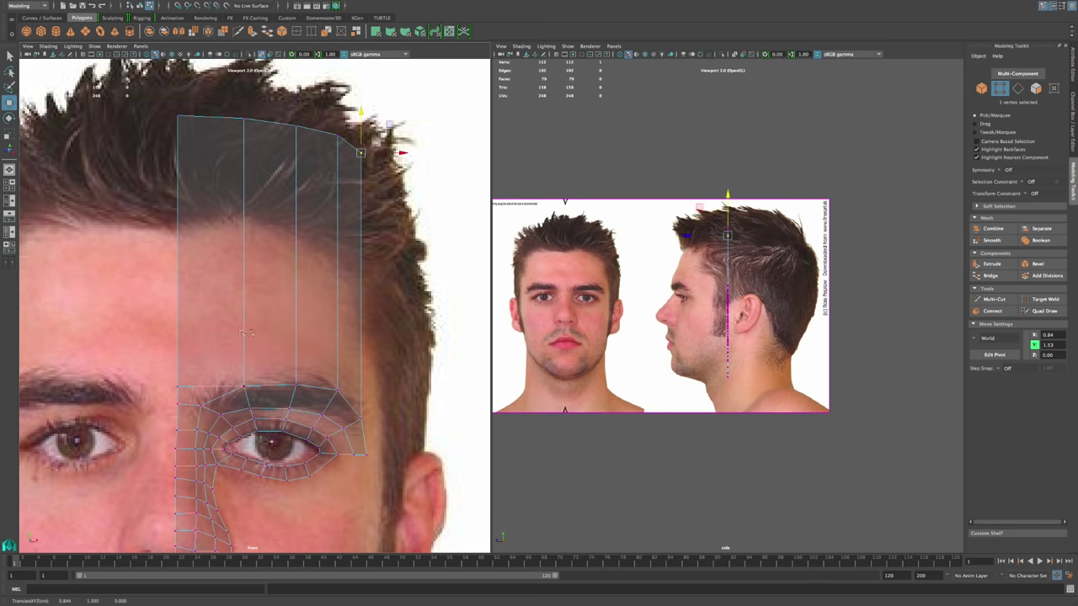
Step: Extrude the six outer edges along the side of the nose outward and slightly down onto the cheek
{"action": "scroll", "coordinate": [383, 360], "scroll_direction": "down", "scroll_amount": 8}
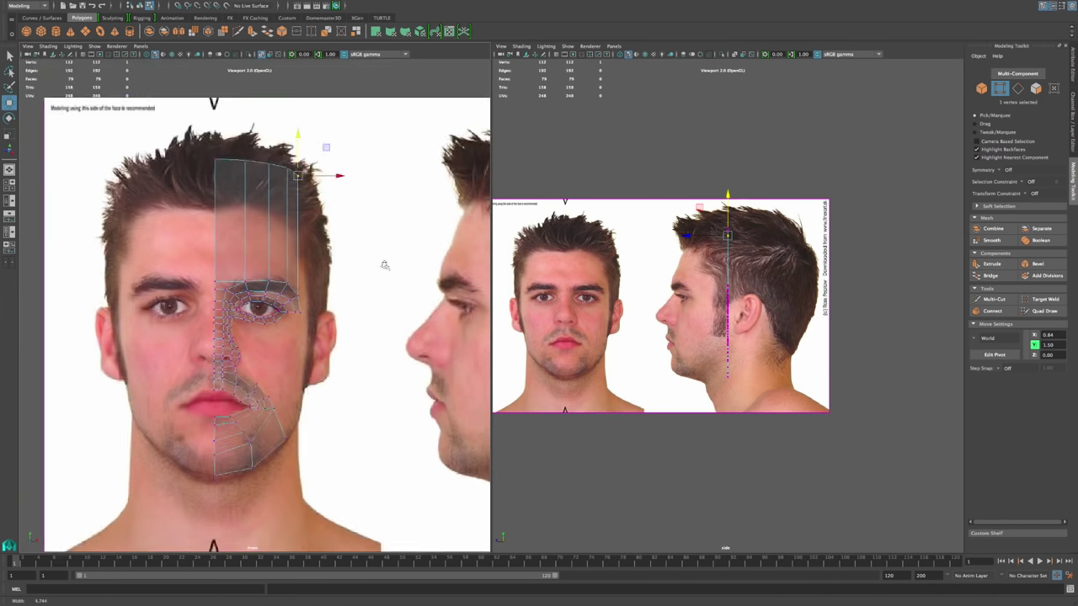
{"action": "scroll", "coordinate": [350, 281], "scroll_direction": "up", "scroll_amount": 10}
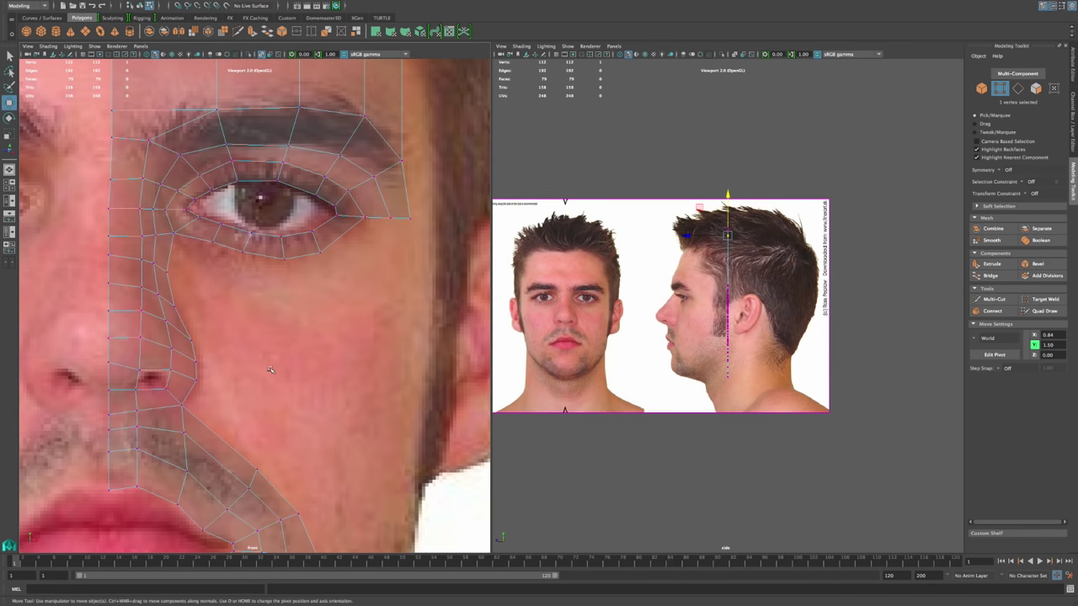
{"action": "scroll", "coordinate": [299, 379], "scroll_direction": "down", "scroll_amount": 6}
{"action": "scroll", "coordinate": [310, 343], "scroll_direction": "up", "scroll_amount": 3}
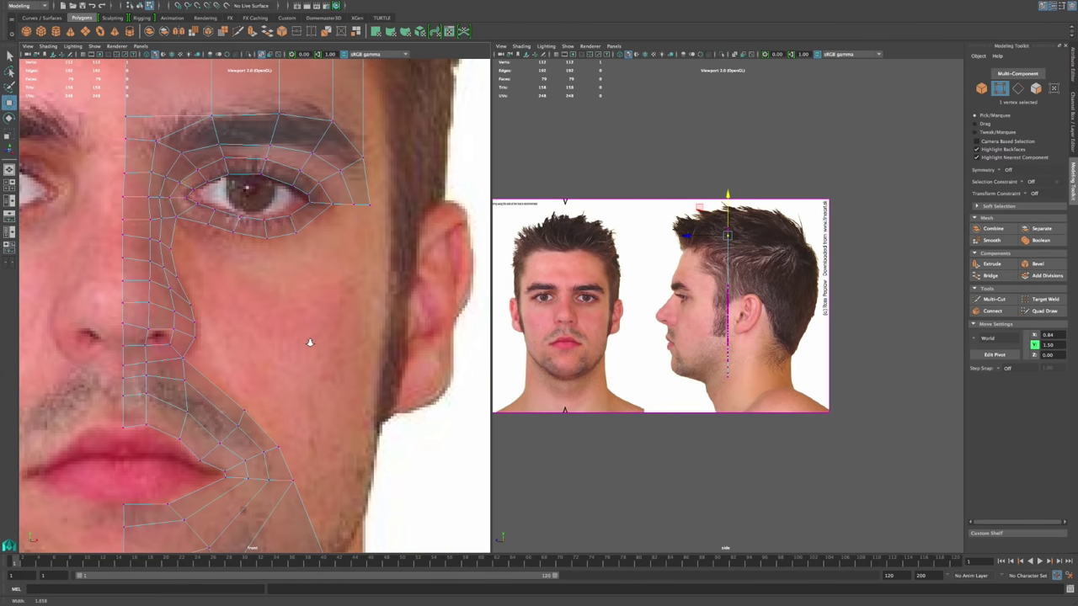
{"action": "right_click_drag", "start_coordinate": [167, 231], "coordinate": [175, 229]}
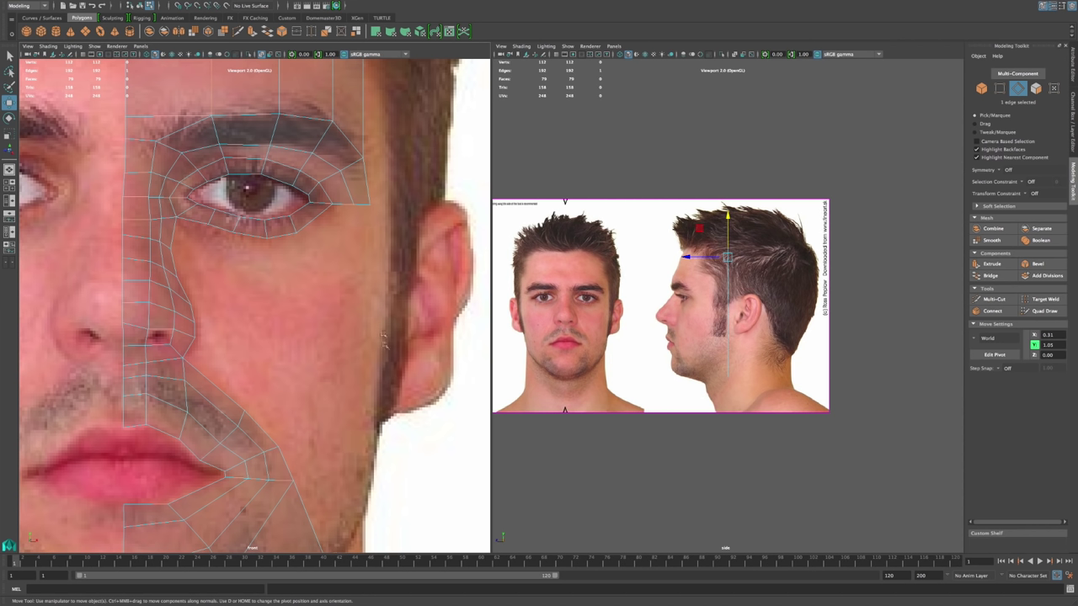
{"action": "left_click", "coordinate": [173, 232]}
{"action": "left_click", "coordinate": [175, 265], "text": "shift"}
{"action": "left_click", "coordinate": [183, 291], "text": "shift"}
{"action": "left_click", "coordinate": [194, 313], "text": "shift"}
{"action": "left_click", "coordinate": [195, 329], "text": "shift"}
{"action": "left_click", "coordinate": [189, 349], "text": "shift"}
{"action": "left_click", "coordinate": [992, 264]}
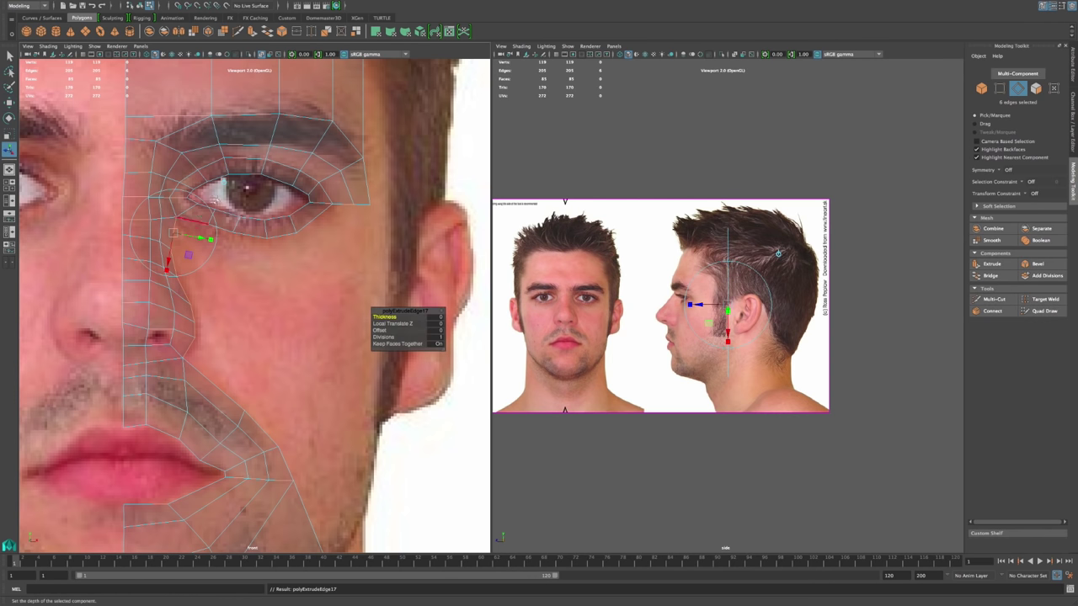
{"action": "left_click", "coordinate": [226, 183]}
{"action": "left_click_drag", "start_coordinate": [185, 287], "coordinate": [220, 302]}
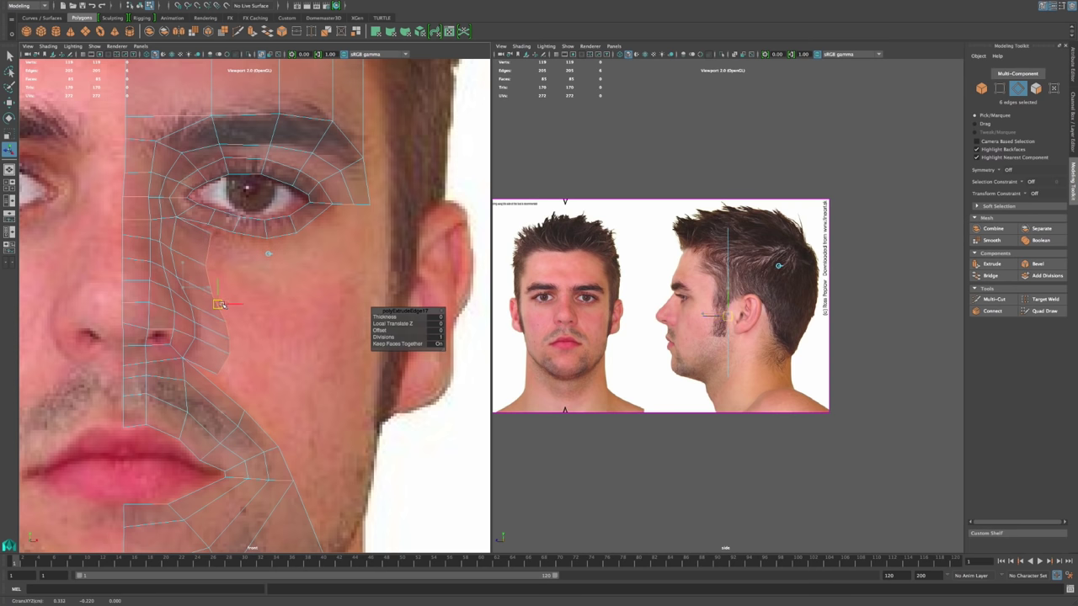
{"action": "left_click_drag", "start_coordinate": [221, 304], "coordinate": [221, 305]}
{"action": "left_click", "coordinate": [349, 313]}
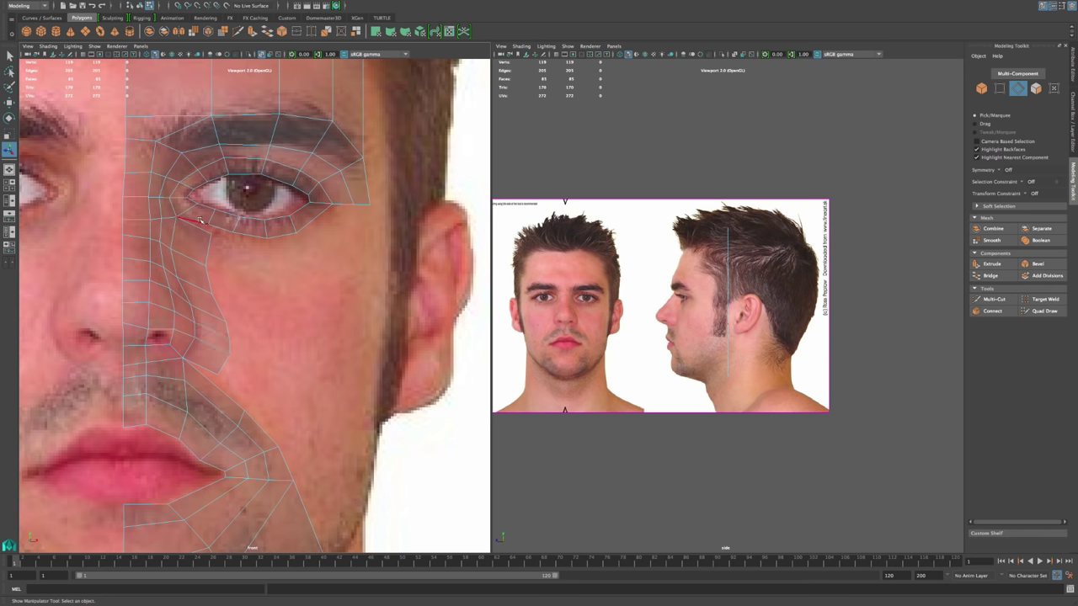
Step: Merge the top corner vertex of the new cheek strip with the adjacent vertex on the lower eyelid loop
{"action": "right_click_drag", "start_coordinate": [206, 240], "coordinate": [200, 239]}
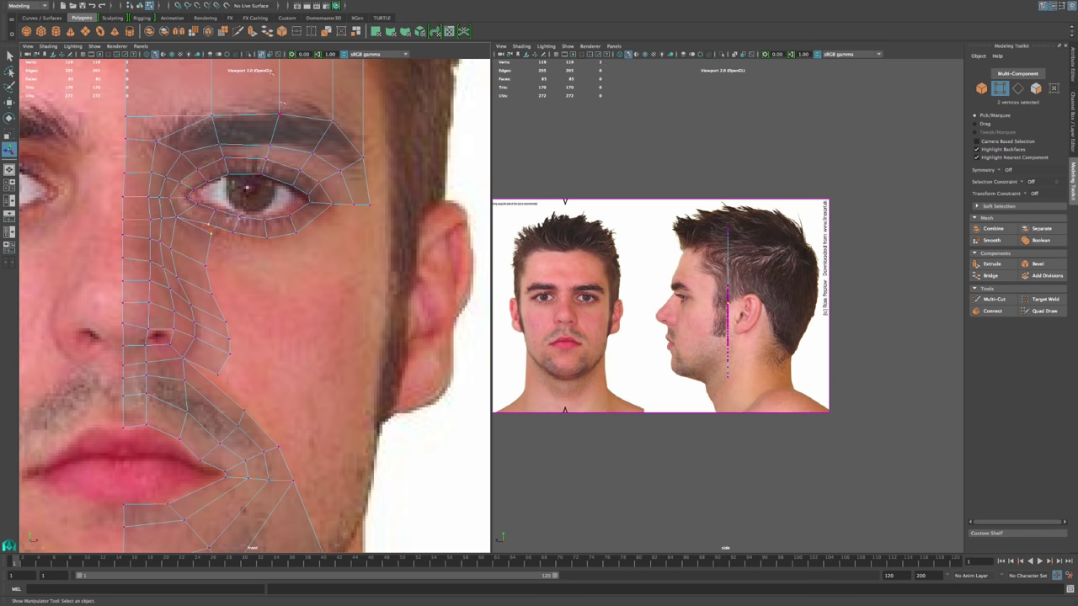
{"action": "left_click", "coordinate": [253, 4]}
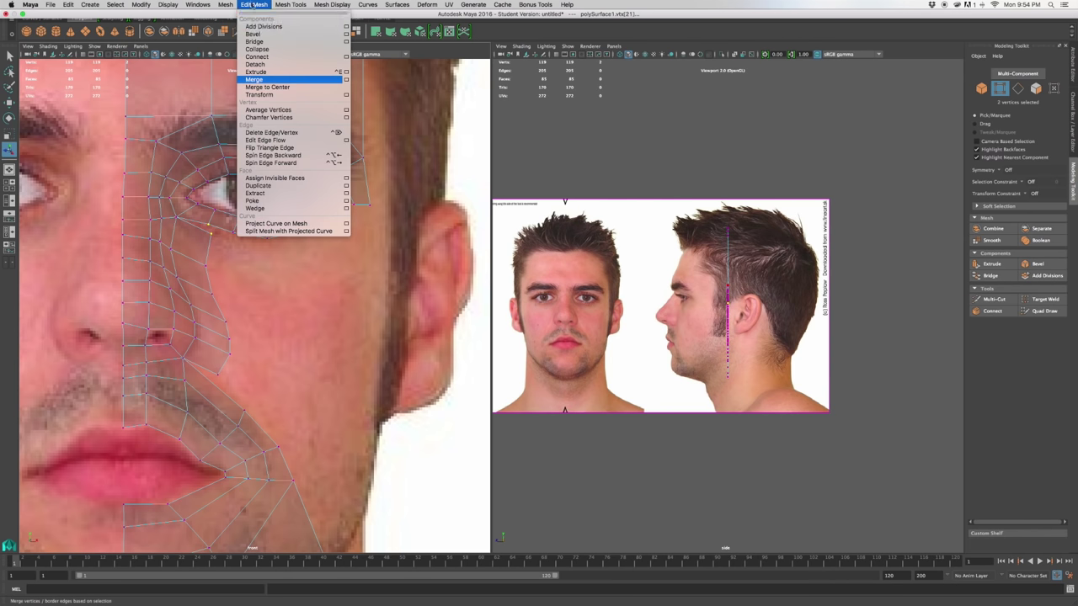
{"action": "left_click", "coordinate": [255, 79]}
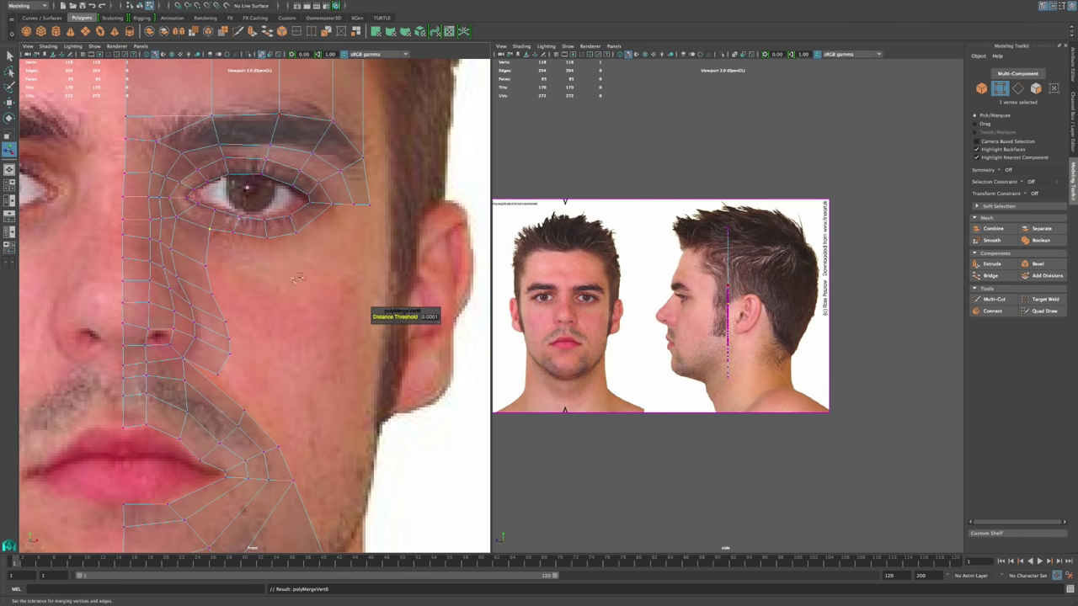
{"action": "left_click", "coordinate": [253, 377]}
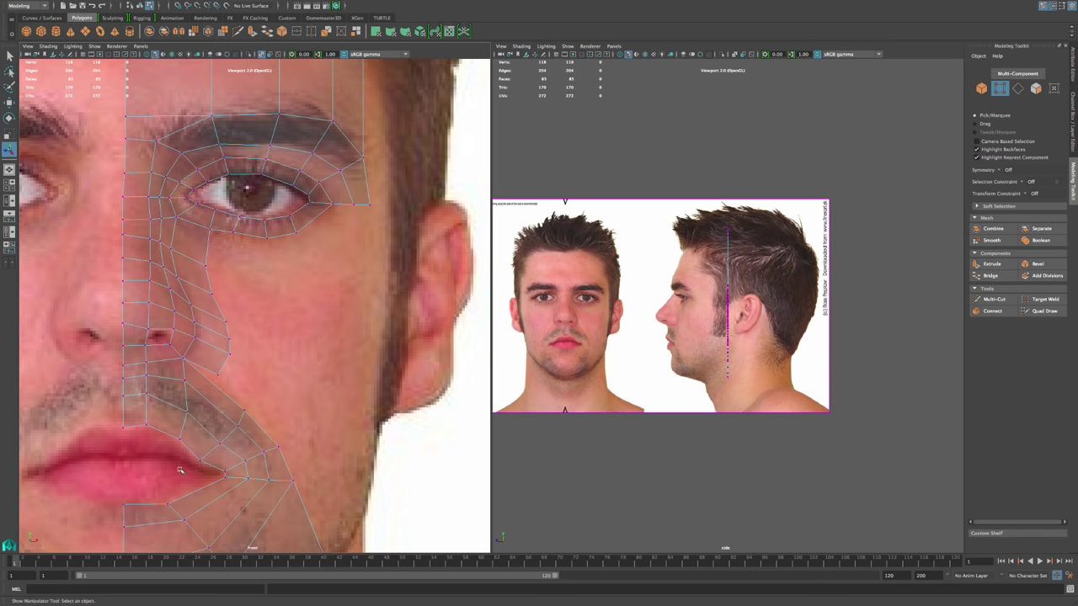
Step: Cut a new edge line across the strips above the upper lip with Multi-Cut, between the nostril and mouth corner
{"action": "left_click", "coordinate": [1000, 301]}
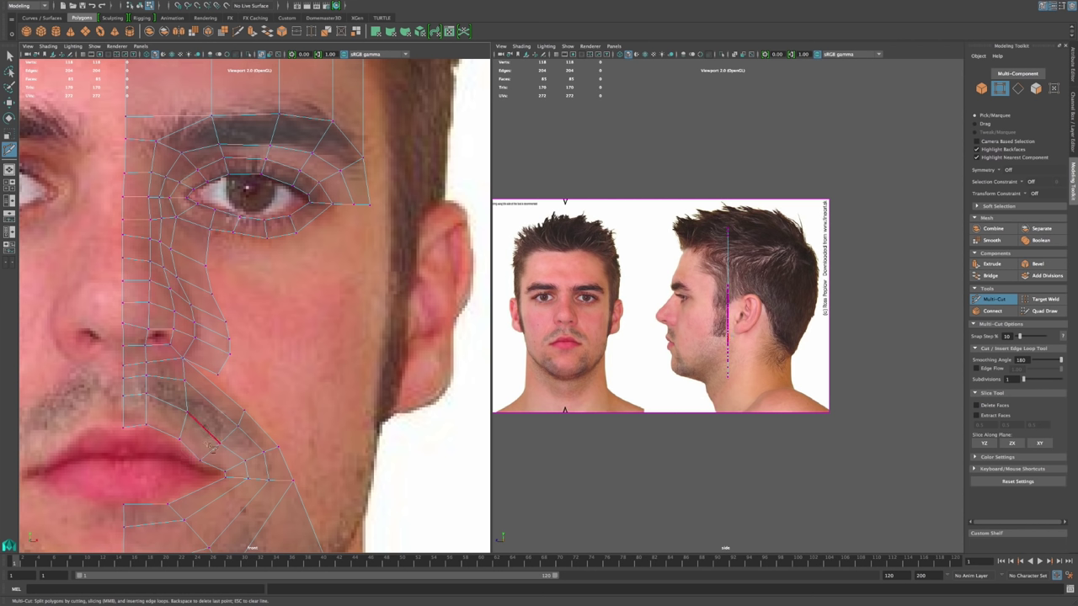
{"action": "left_click", "coordinate": [207, 429]}
{"action": "left_click", "coordinate": [217, 408]}
{"action": "key", "text": "q"}
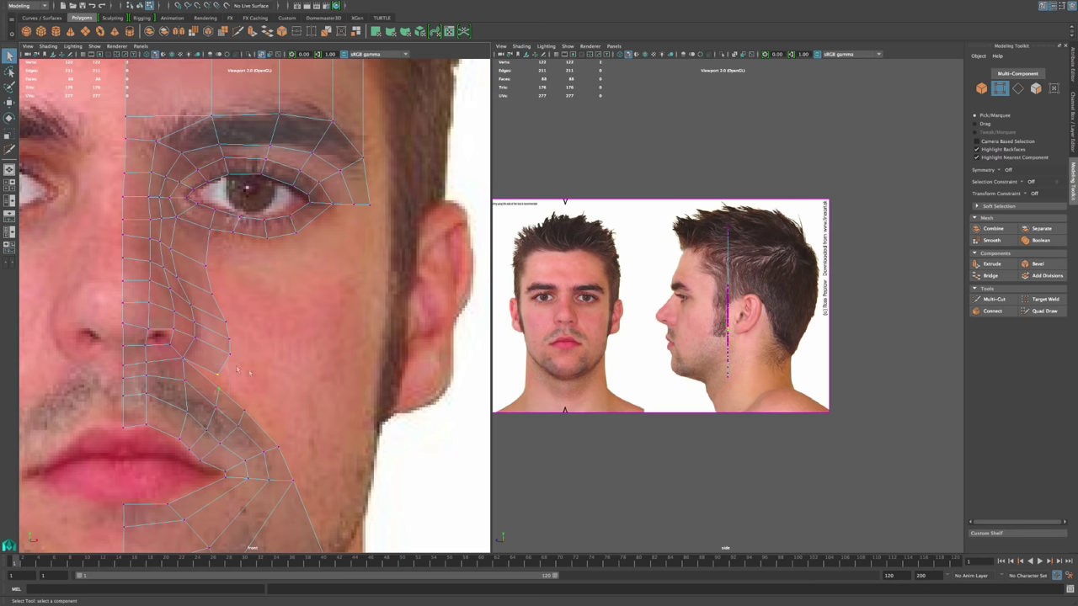
Step: Merge the cheek strip's bottom corner vertex with the outer end vertex of the new cut above the lip
{"action": "left_click", "coordinate": [262, 5]}
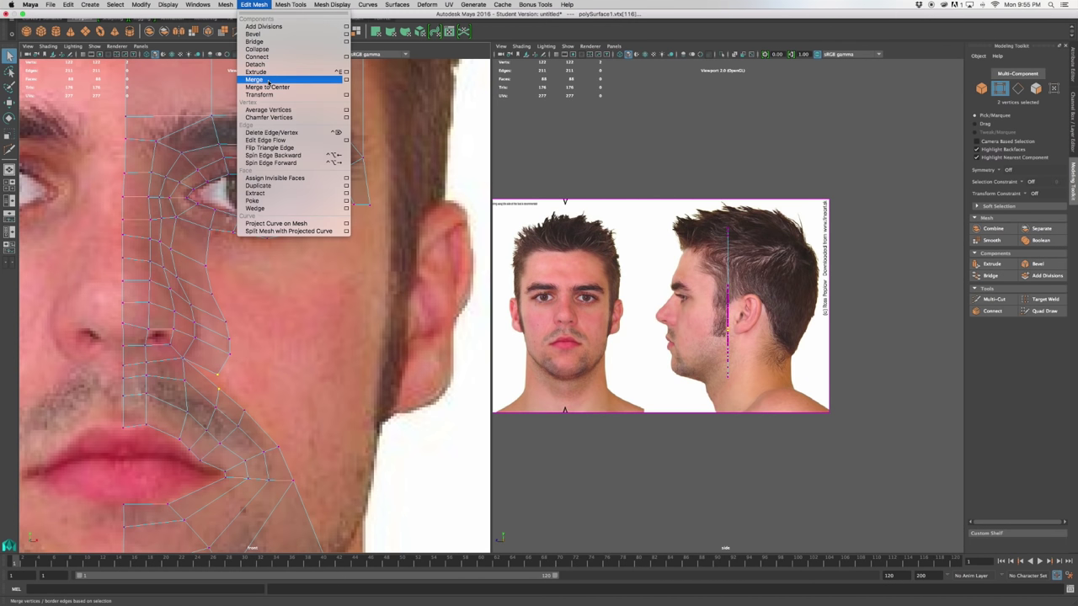
{"action": "left_click", "coordinate": [268, 82]}
{"action": "key", "text": "t"}
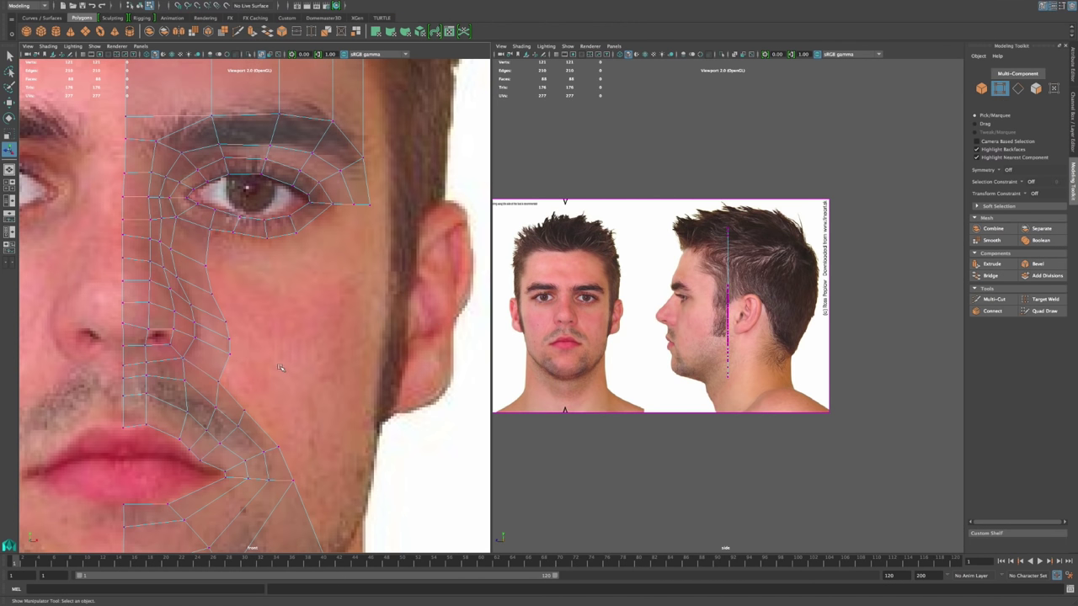
Step: Extrude the six outer edges of the cheek strip outward and slightly down to add a second strip
{"action": "scroll", "coordinate": [281, 367], "scroll_direction": "up", "scroll_amount": 3}
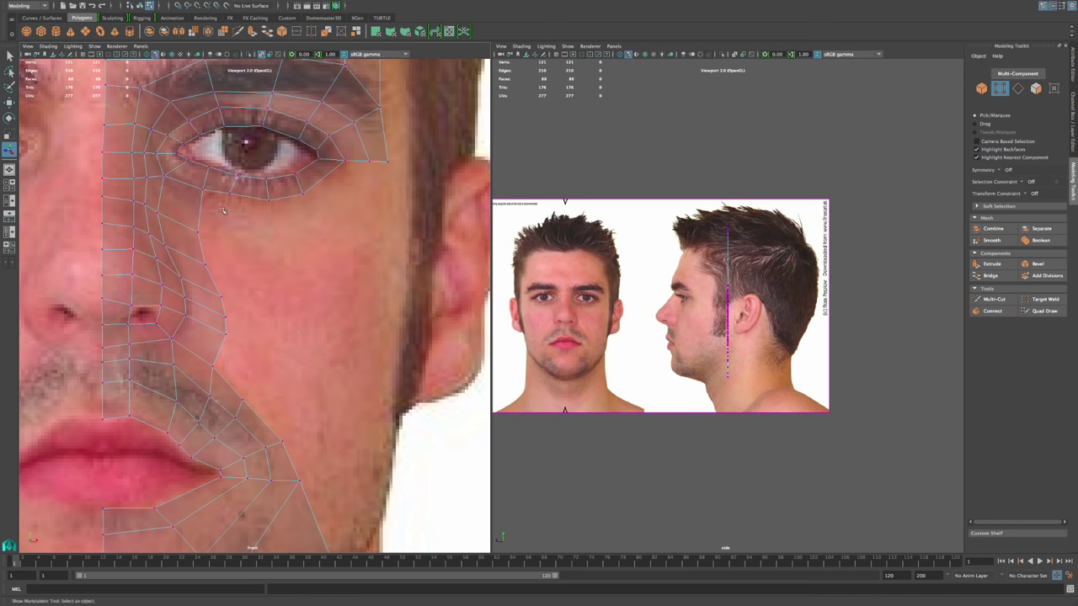
{"action": "right_click_drag", "start_coordinate": [201, 212], "coordinate": [210, 211]}
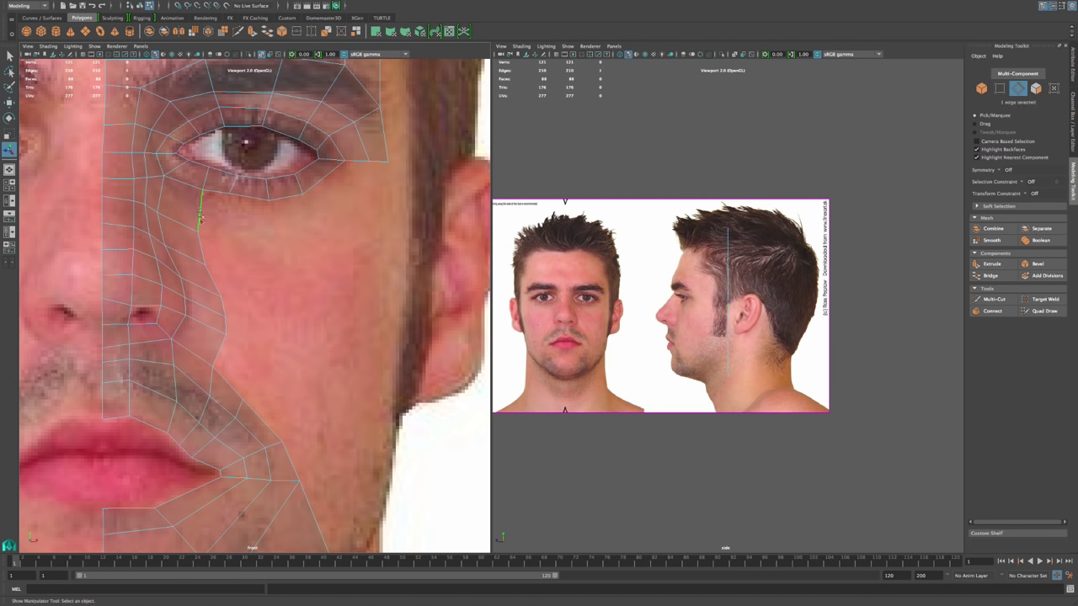
{"action": "left_click", "coordinate": [202, 241], "text": "shift"}
{"action": "left_click", "coordinate": [212, 277], "text": "shift"}
{"action": "left_click_drag", "start_coordinate": [227, 333], "coordinate": [228, 343]}
{"action": "middle_click_drag", "start_coordinate": [324, 289], "coordinate": [323, 332], "text": "alt"}
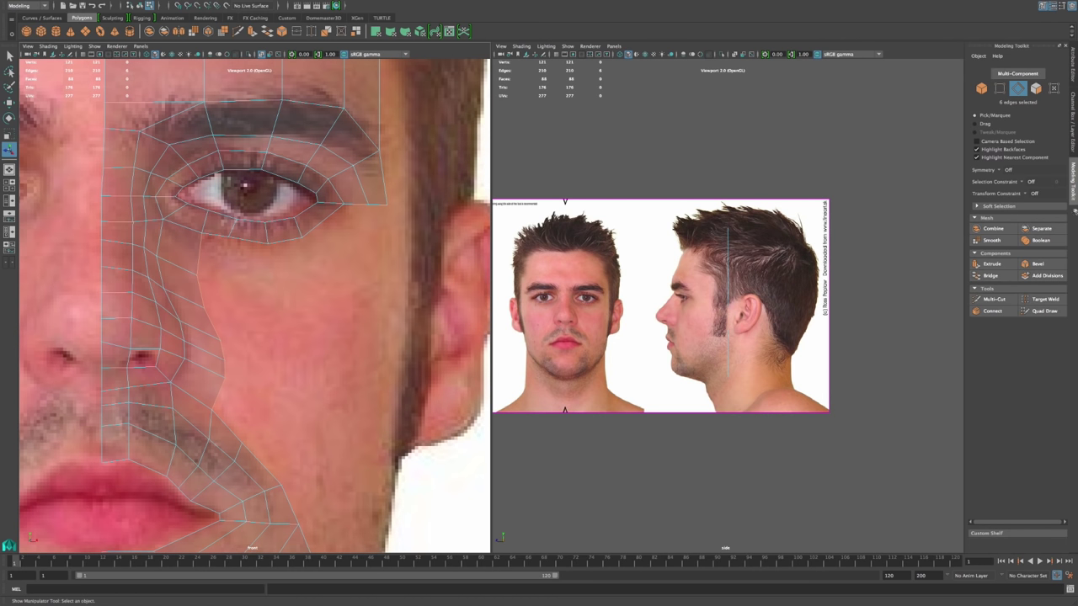
{"action": "left_click", "coordinate": [992, 265]}
{"action": "left_click", "coordinate": [248, 202]}
{"action": "left_click_drag", "start_coordinate": [213, 323], "coordinate": [248, 336]}
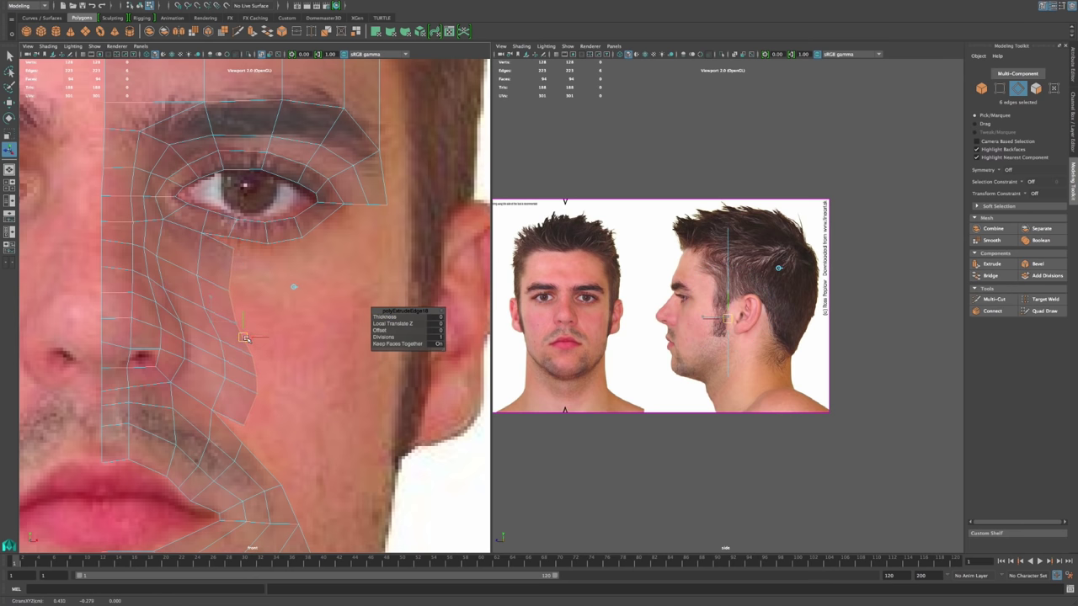
{"action": "left_click", "coordinate": [324, 295]}
Step: Merge the top corner vertex of the second cheek strip with the nearest lower eyelid vertex
{"action": "right_click_drag", "start_coordinate": [227, 251], "coordinate": [207, 250]}
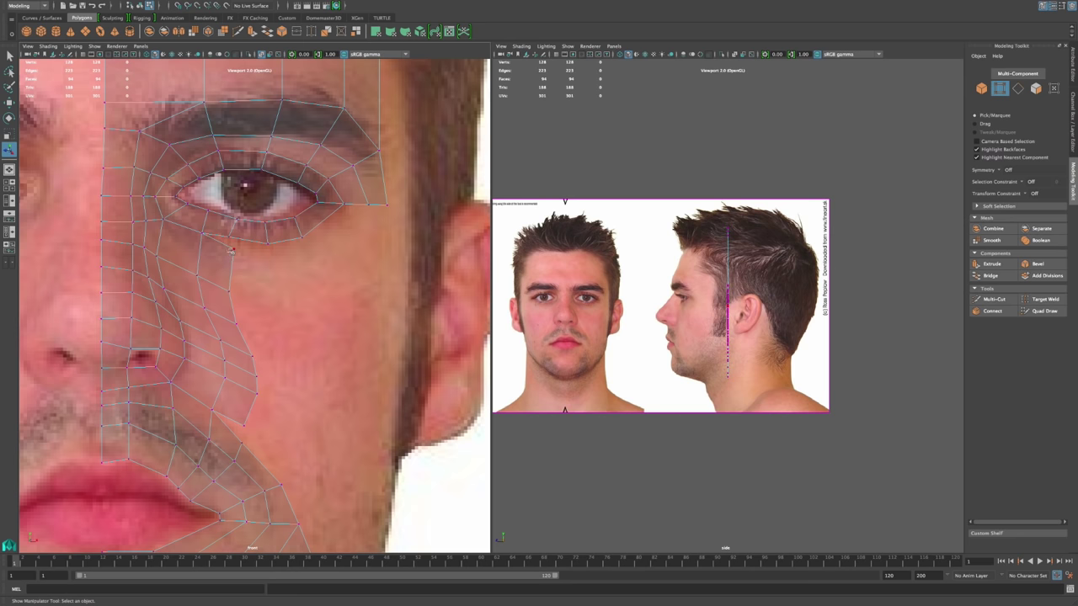
{"action": "left_click", "coordinate": [239, 238]}
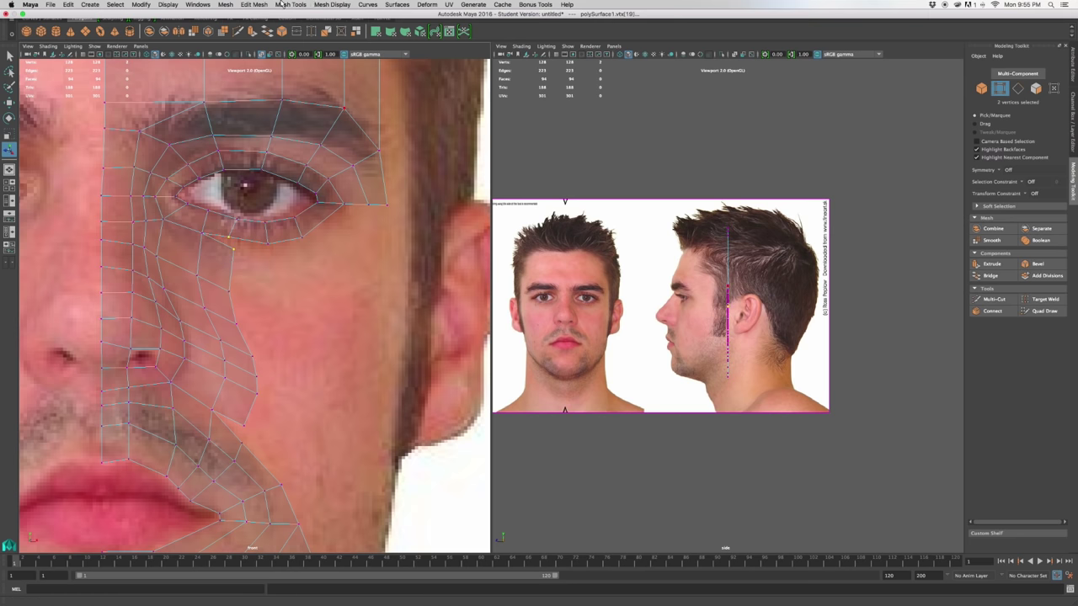
{"action": "left_click", "coordinate": [257, 5]}
{"action": "left_click", "coordinate": [265, 69]}
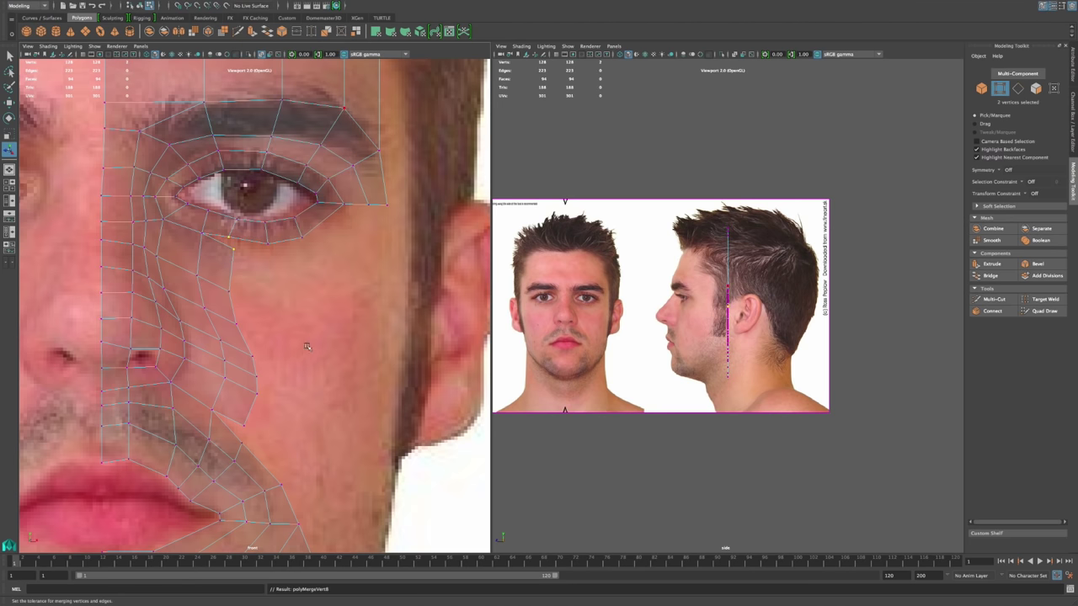
Step: Merge the bottom corner vertex of the second cheek strip with the neighboring outer vertex of the mouth loop
{"action": "middle_click_drag", "start_coordinate": [283, 377], "coordinate": [290, 294], "text": "alt"}
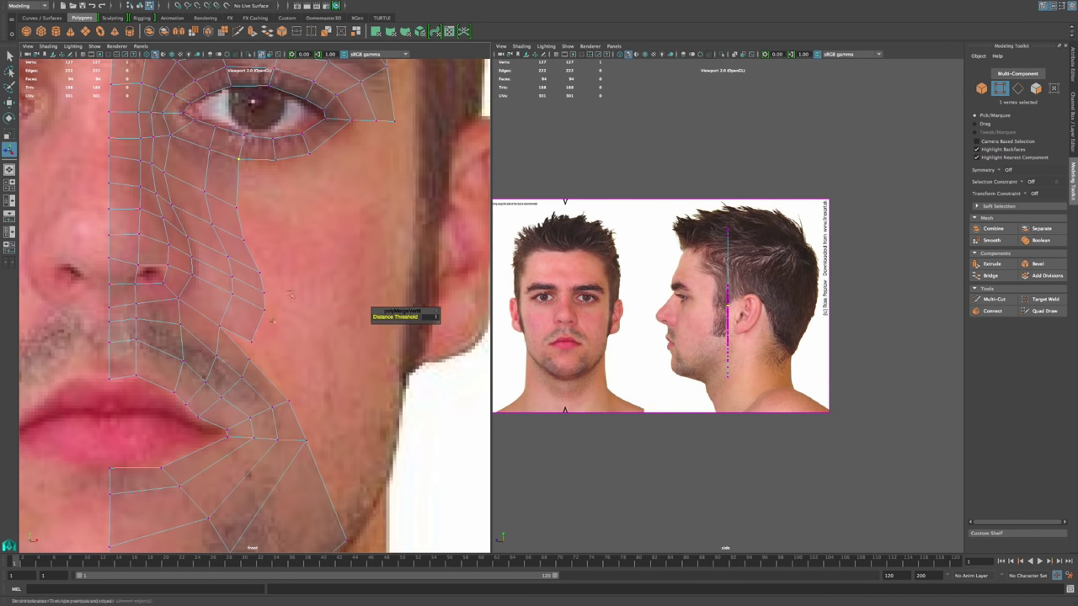
{"action": "left_click_drag", "start_coordinate": [242, 368], "coordinate": [266, 330]}
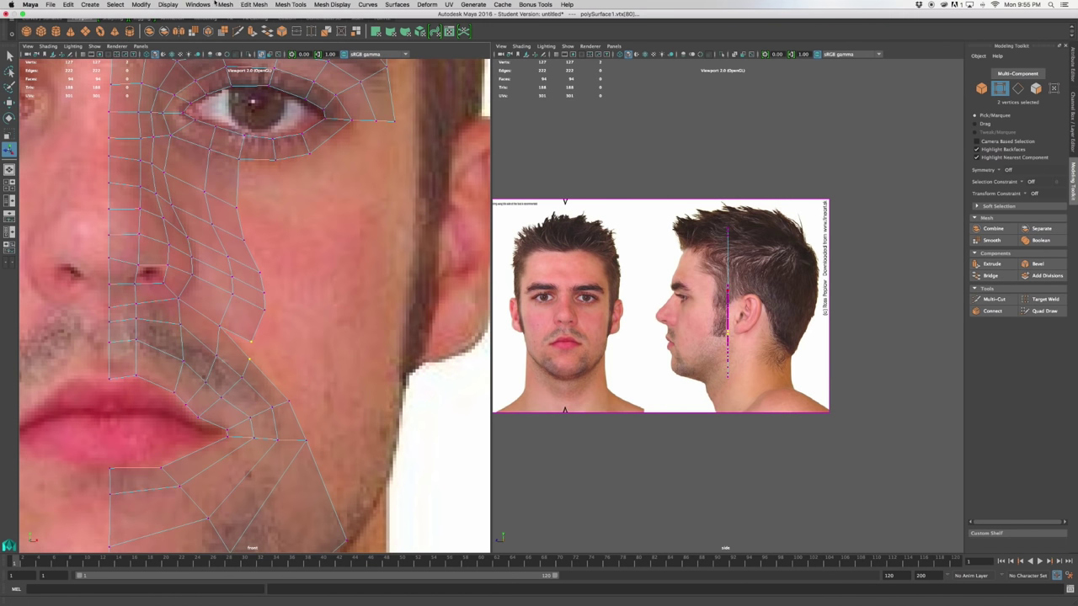
{"action": "left_click", "coordinate": [254, 4]}
{"action": "left_click", "coordinate": [265, 78]}
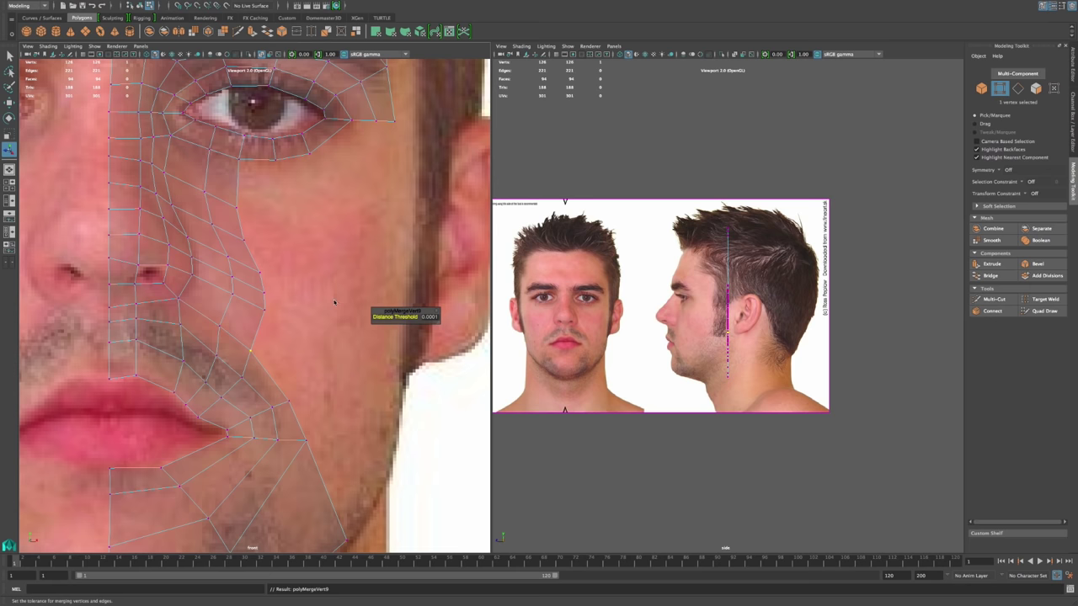
Step: Move the vertices at the lower end of the cheek strips outward to smooth the flow into the mouth loop
{"action": "scroll", "coordinate": [334, 301], "scroll_direction": "down", "scroll_amount": 5}
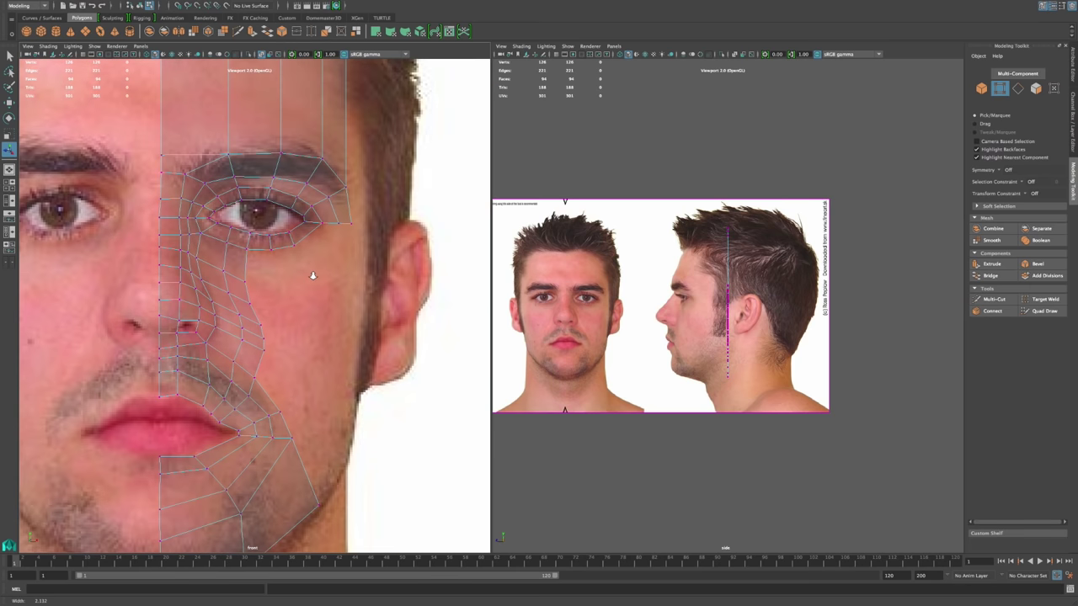
{"action": "scroll", "coordinate": [223, 376], "scroll_direction": "up", "scroll_amount": 3}
{"action": "right_click_drag", "start_coordinate": [227, 364], "coordinate": [202, 364]}
{"action": "key", "text": "w"}
{"action": "left_click", "coordinate": [226, 380]}
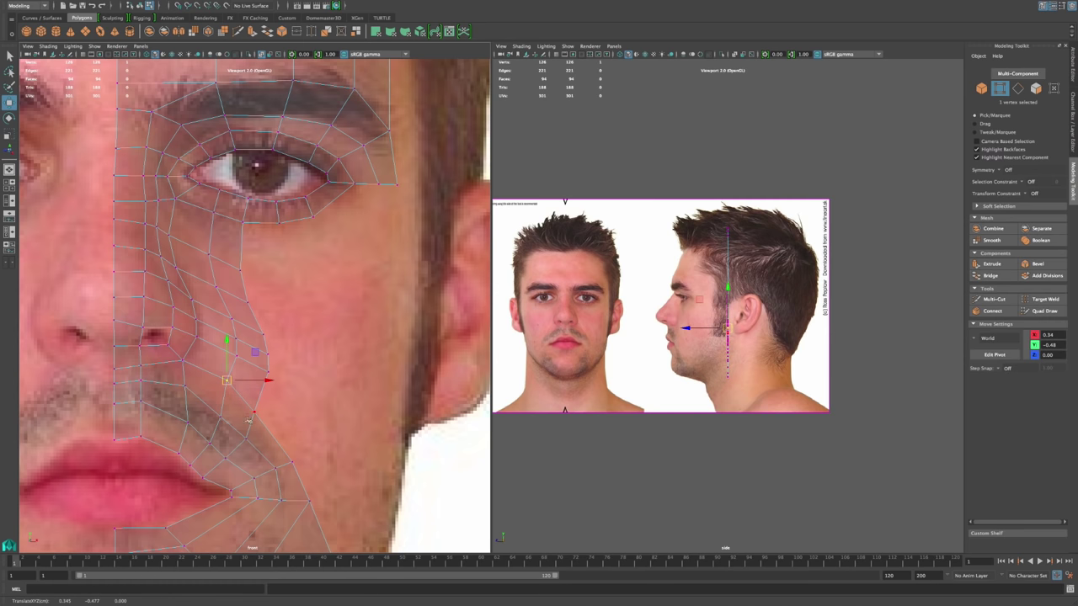
{"action": "left_click_drag", "start_coordinate": [226, 381], "coordinate": [269, 407]}
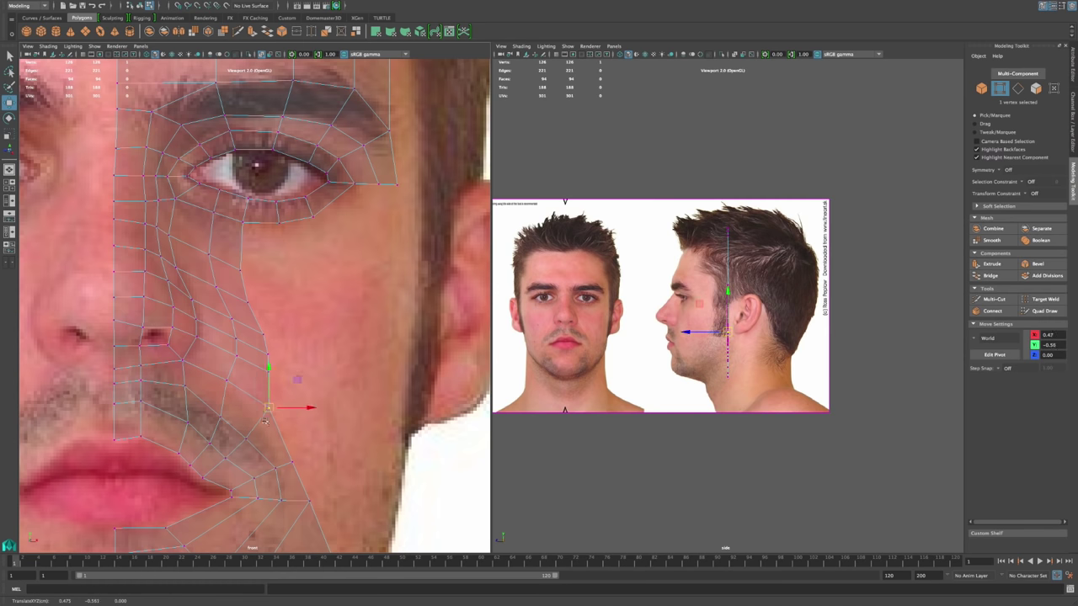
Step: Move the outer mouth-loop vertex below the cheek strips outward and slightly up
{"action": "left_click", "coordinate": [293, 462]}
{"action": "left_click_drag", "start_coordinate": [293, 462], "coordinate": [304, 453]}
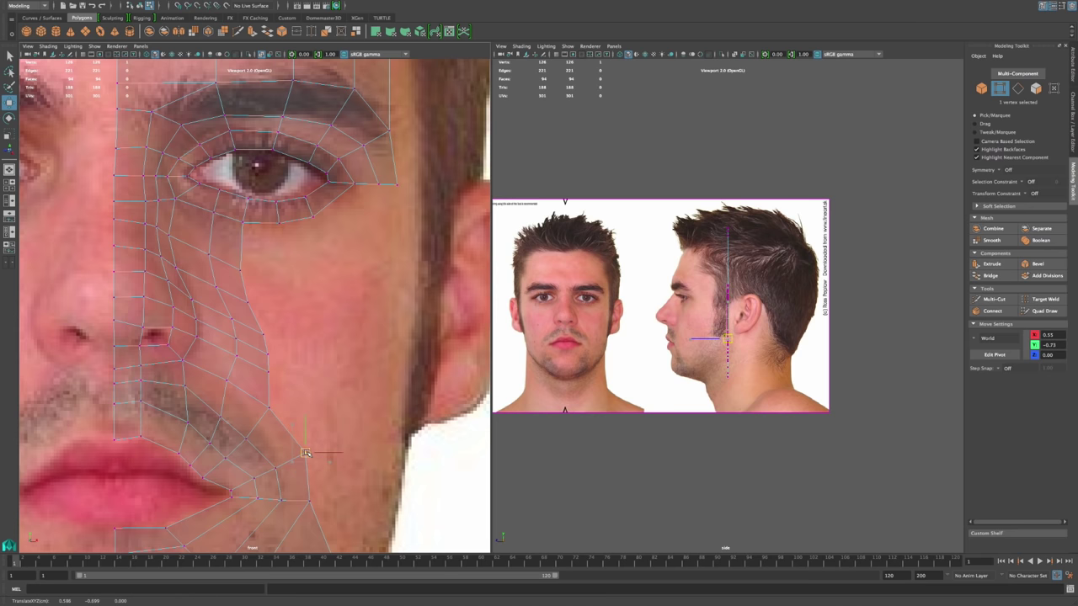
{"action": "mouse_move", "coordinate": [341, 448]}
{"action": "middle_mouse_down", "text": "alt"}
{"action": "mouse_move", "coordinate": [331, 411]}
{"action": "mouse_move", "coordinate": [324, 439]}
{"action": "middle_mouse_up", "text": "alt"}
{"action": "left_click", "coordinate": [255, 299]}
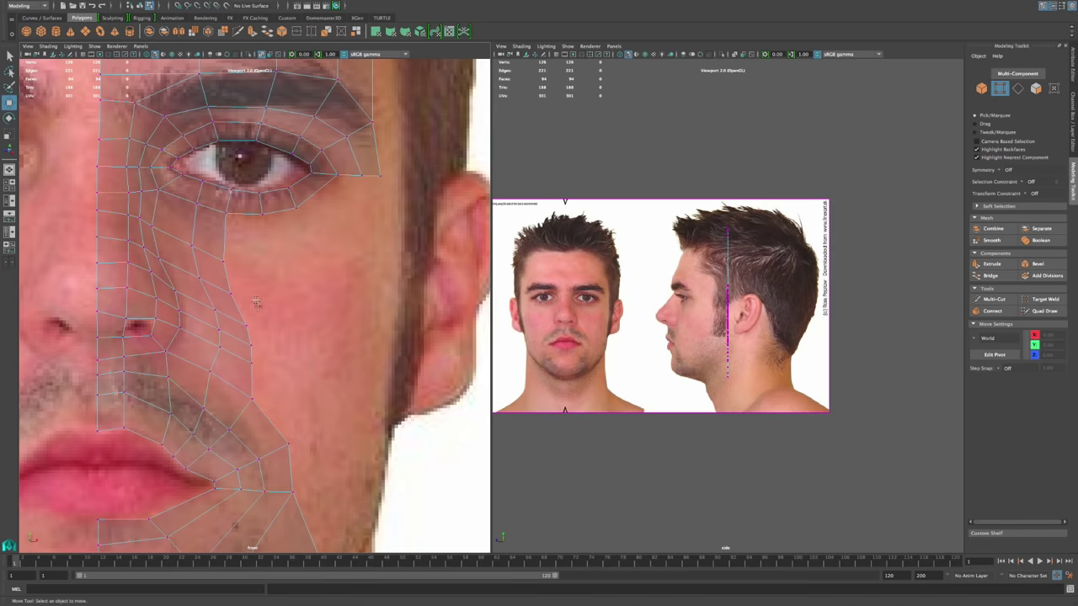
Step: Adjust the vertices along the second cheek strip's outer edge and just under the lower eyelid to even out their spacing
{"action": "middle_click_drag", "start_coordinate": [255, 299], "coordinate": [285, 359], "text": "alt"}
{"action": "left_click", "coordinate": [244, 324]}
{"action": "left_click_drag", "start_coordinate": [246, 322], "coordinate": [251, 311]}
{"action": "middle_click_drag", "start_coordinate": [244, 360], "coordinate": [280, 424]}
{"action": "left_click", "coordinate": [270, 426]}
{"action": "left_click", "coordinate": [246, 408]}
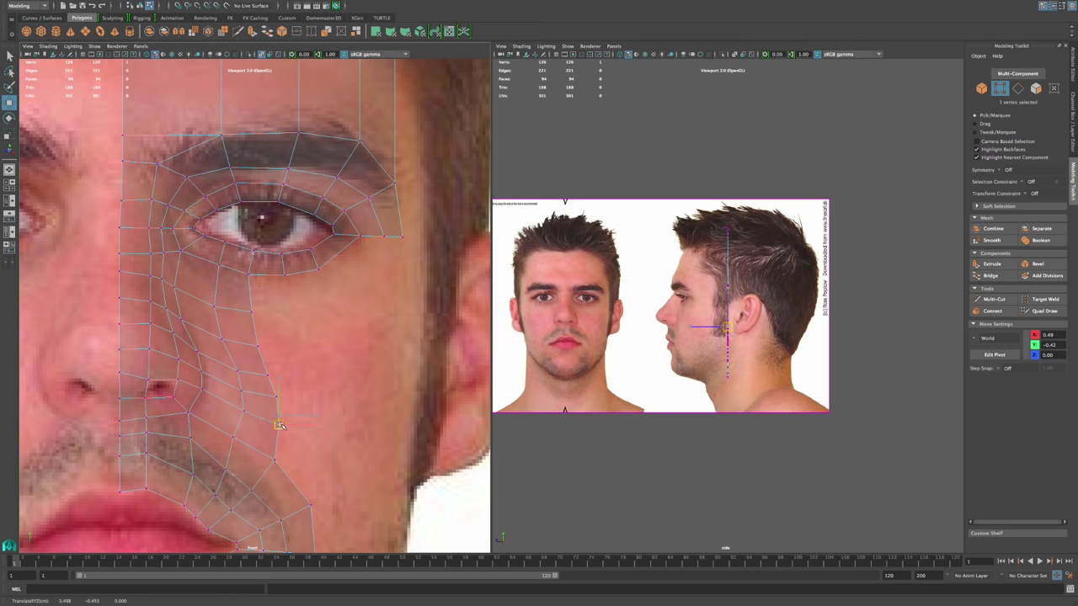
{"action": "left_click", "coordinate": [275, 304]}
{"action": "left_click", "coordinate": [214, 306]}
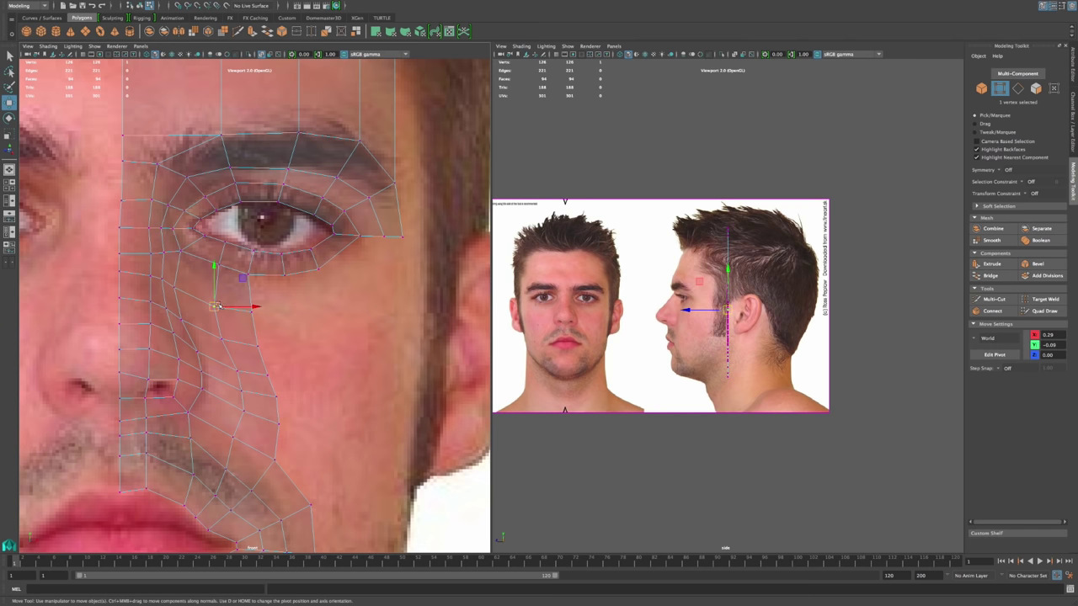
{"action": "left_click_drag", "start_coordinate": [214, 299], "coordinate": [250, 309]}
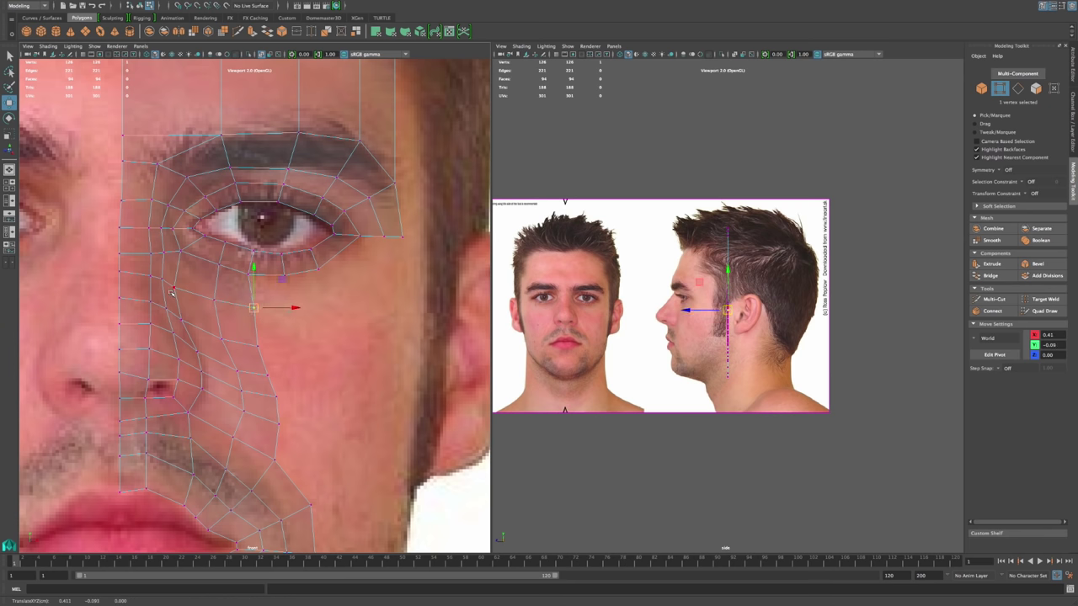
Step: Extrude the six outer edges of the second cheek strip outward and slightly down to form a third strip
{"action": "middle_click_drag", "start_coordinate": [328, 293], "coordinate": [330, 330], "text": "alt"}
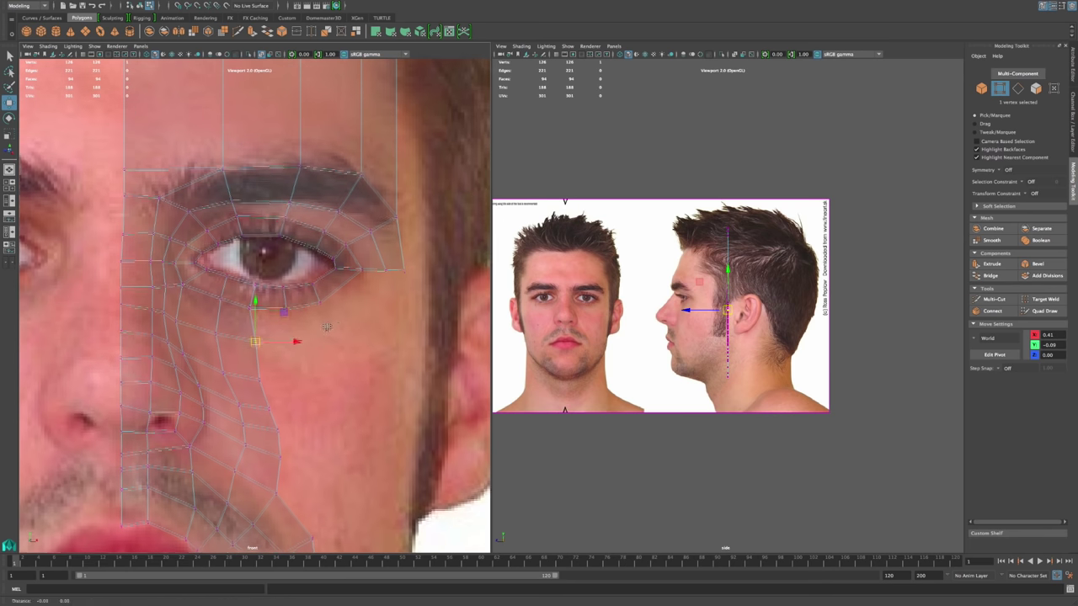
{"action": "scroll", "coordinate": [330, 327], "scroll_direction": "down", "scroll_amount": 5}
{"action": "scroll", "coordinate": [330, 327], "scroll_direction": "up", "scroll_amount": 5}
{"action": "scroll", "coordinate": [335, 331], "scroll_direction": "down", "scroll_amount": 4}
{"action": "left_click", "coordinate": [331, 330]}
{"action": "middle_click_drag", "start_coordinate": [332, 330], "coordinate": [270, 298], "text": "alt"}
{"action": "right_click_drag", "start_coordinate": [180, 299], "coordinate": [185, 261]}
{"action": "left_click", "coordinate": [190, 281]}
{"action": "left_click", "coordinate": [194, 314], "text": "shift"}
{"action": "left_click", "coordinate": [199, 335], "text": "shift"}
{"action": "left_click", "coordinate": [204, 357], "text": "shift"}
{"action": "left_click", "coordinate": [208, 376], "text": "shift"}
{"action": "left_click", "coordinate": [210, 379], "text": "shift"}
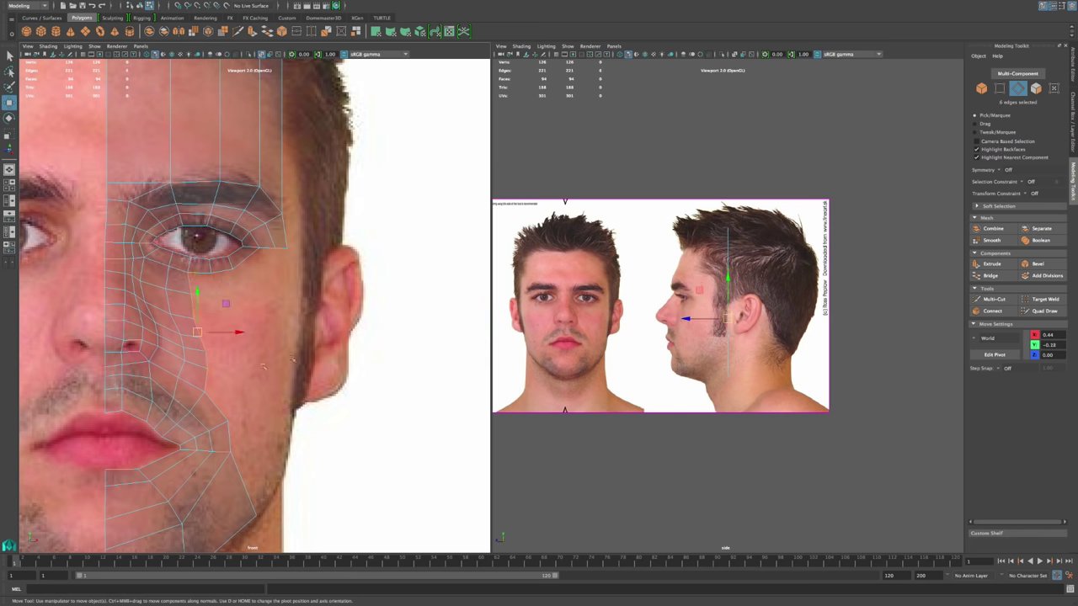
{"action": "left_click", "coordinate": [989, 263]}
{"action": "left_click", "coordinate": [240, 232]}
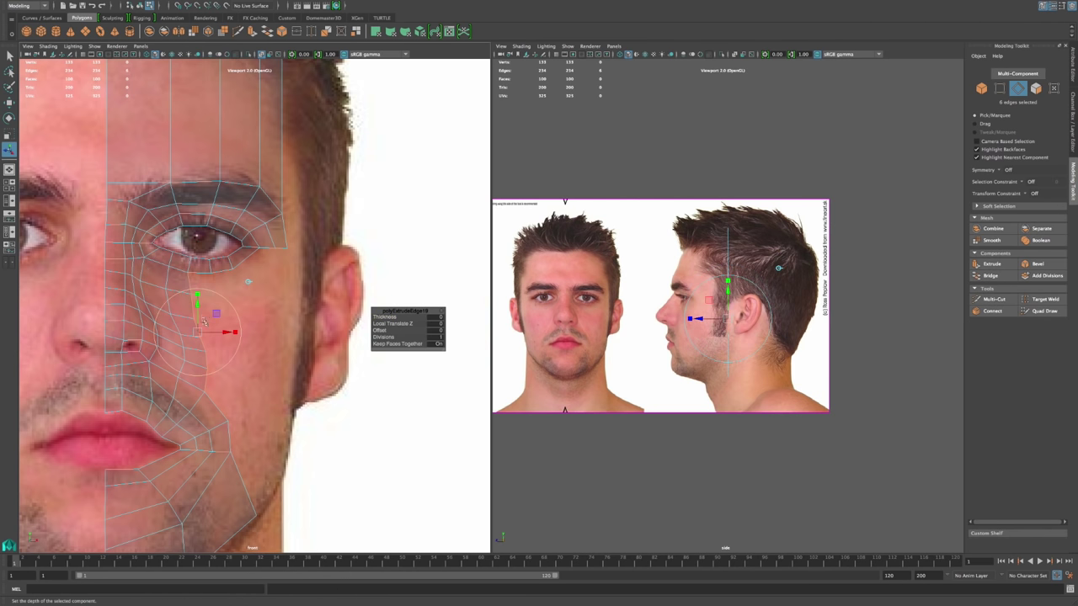
{"action": "left_click_drag", "start_coordinate": [202, 333], "coordinate": [227, 341]}
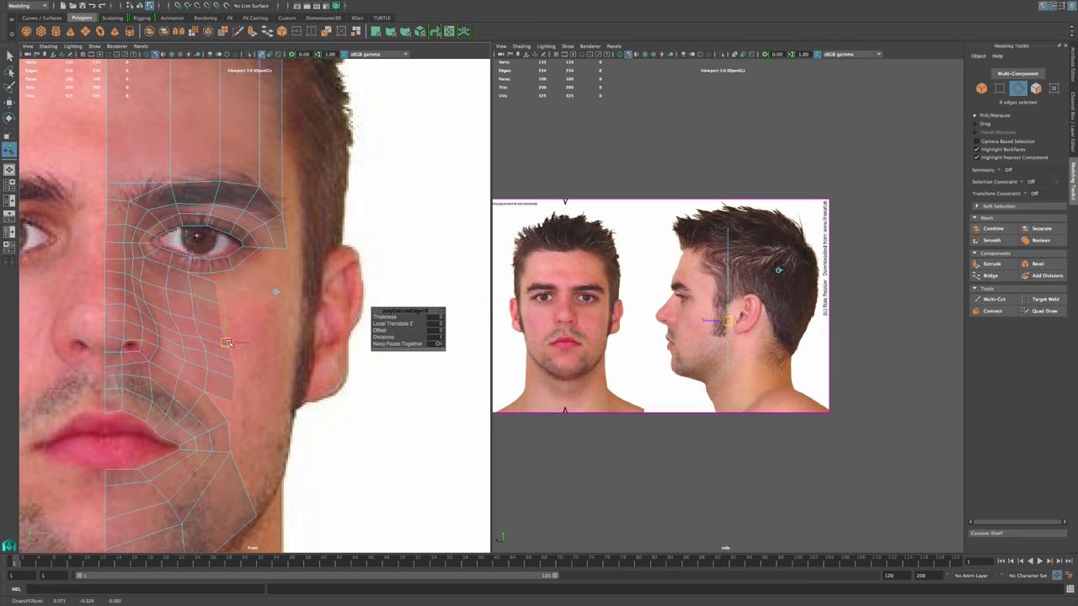
Step: Merge the top corner vertex of the third cheek strip with the nearest lower eyelid vertex
{"action": "scroll", "coordinate": [227, 342], "scroll_direction": "up", "scroll_amount": 4}
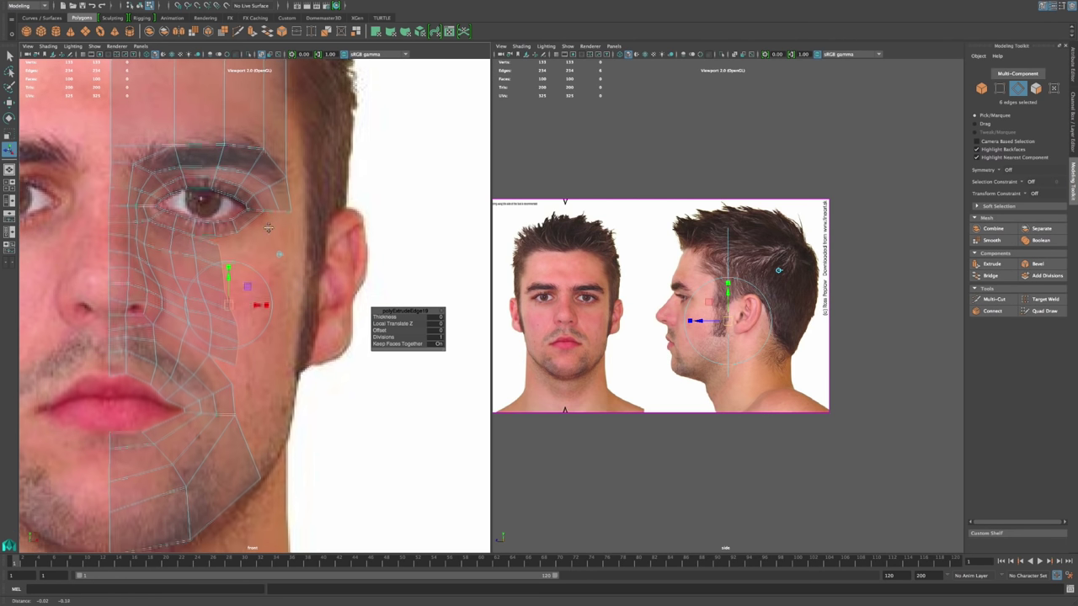
{"action": "middle_click_drag", "start_coordinate": [212, 217], "coordinate": [238, 250], "text": "alt"}
{"action": "left_click", "coordinate": [239, 254]}
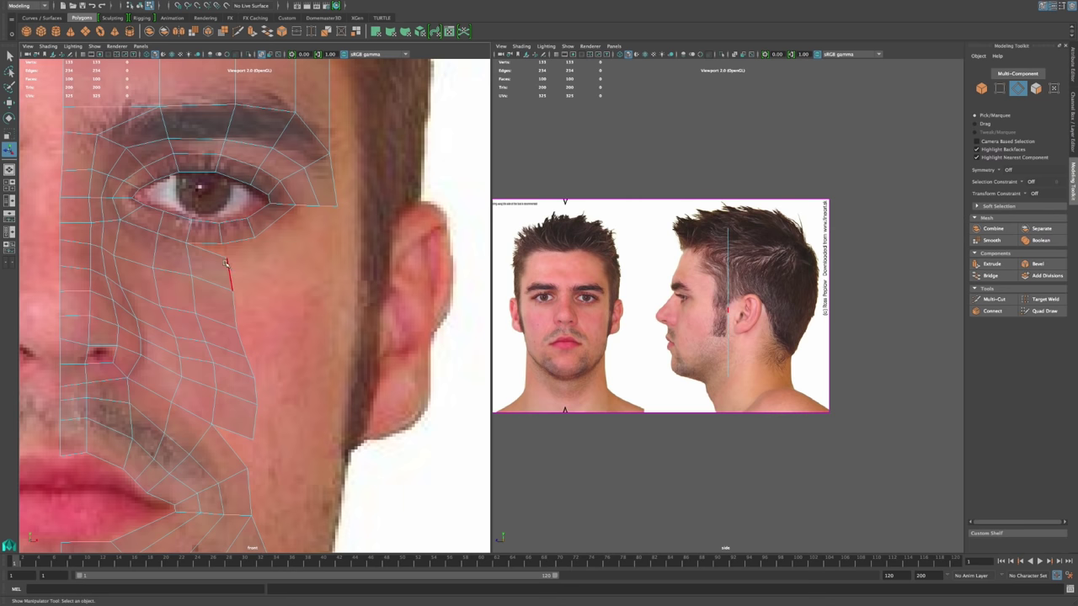
{"action": "right_click_drag", "start_coordinate": [226, 263], "coordinate": [225, 237]}
{"action": "left_click_drag", "start_coordinate": [212, 267], "coordinate": [238, 242]}
{"action": "mouse_move", "coordinate": [196, 4]}
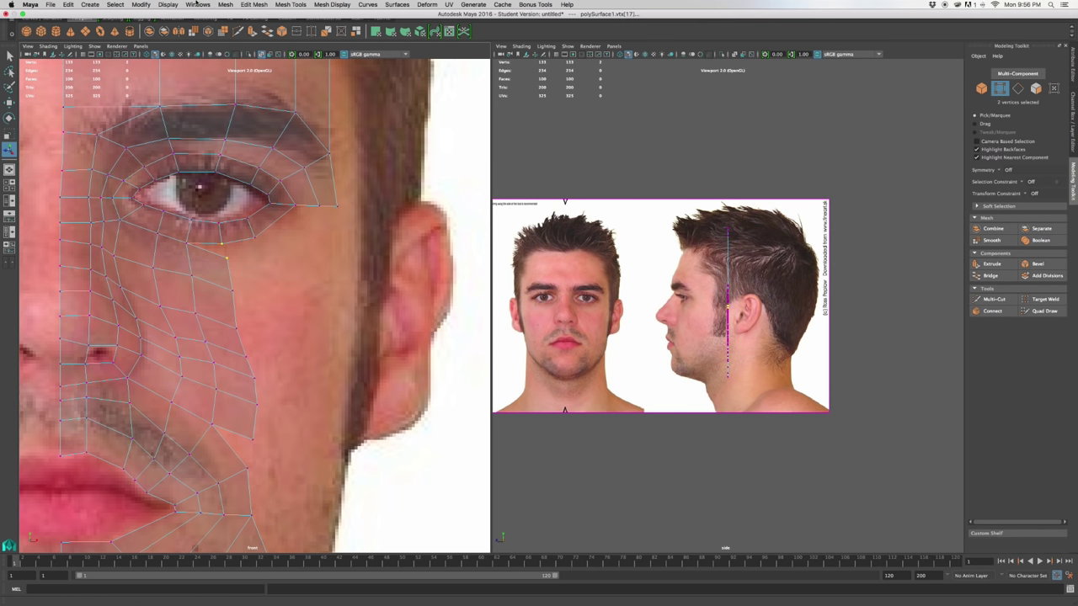
{"action": "left_click", "coordinate": [253, 4]}
{"action": "left_click", "coordinate": [261, 79]}
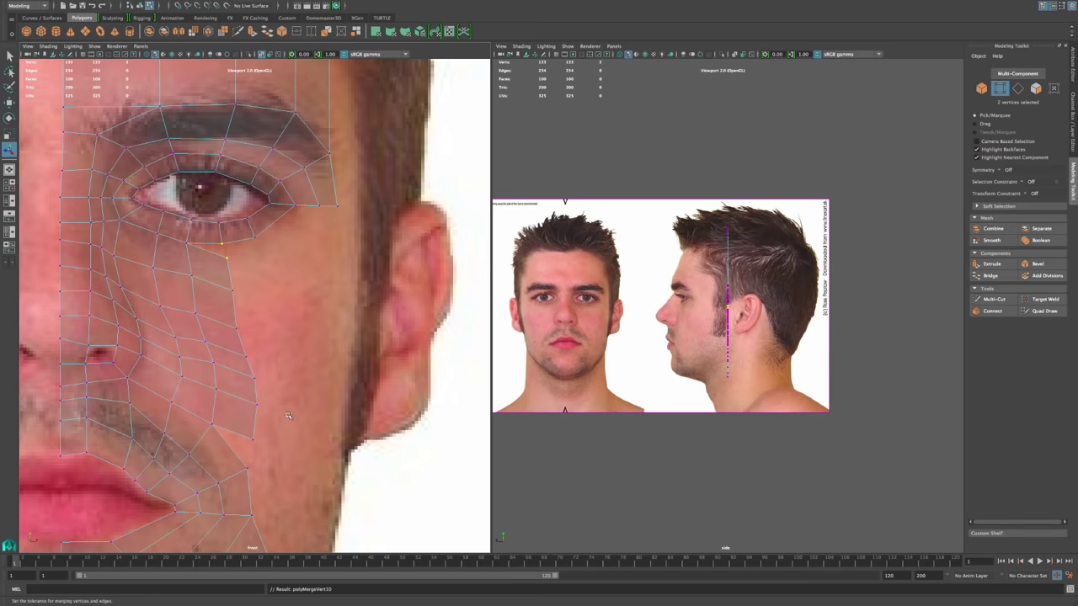
Step: Merge the bottom corner vertex of the third cheek strip with the adjacent outer mouth-loop vertex
{"action": "middle_click_drag", "start_coordinate": [285, 407], "coordinate": [294, 309], "text": "alt"}
{"action": "left_click_drag", "start_coordinate": [252, 384], "coordinate": [279, 334]}
{"action": "left_click", "coordinate": [260, 5]}
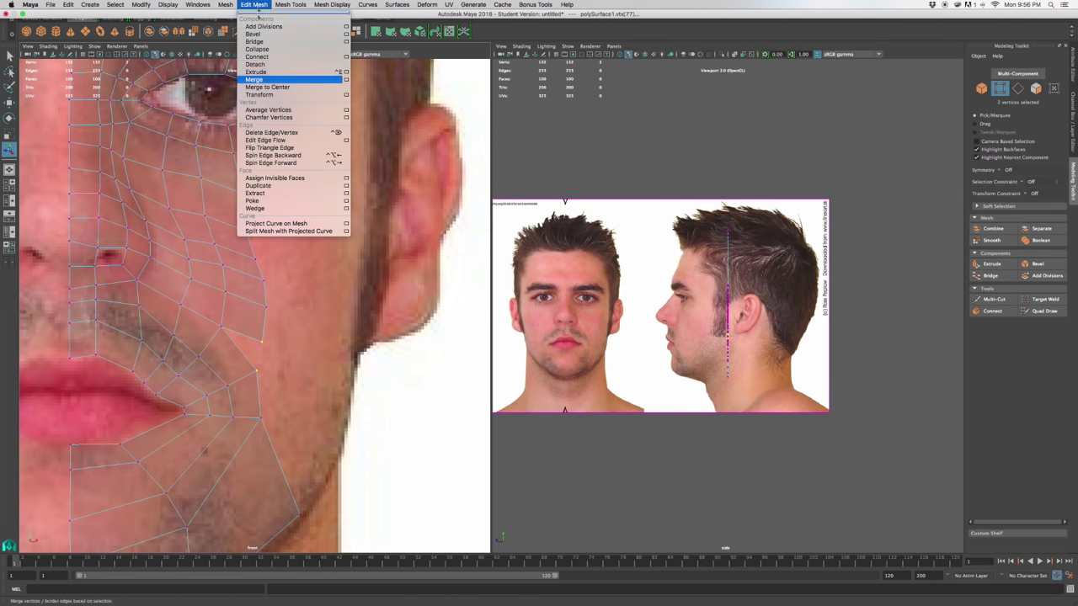
{"action": "left_click", "coordinate": [261, 79]}
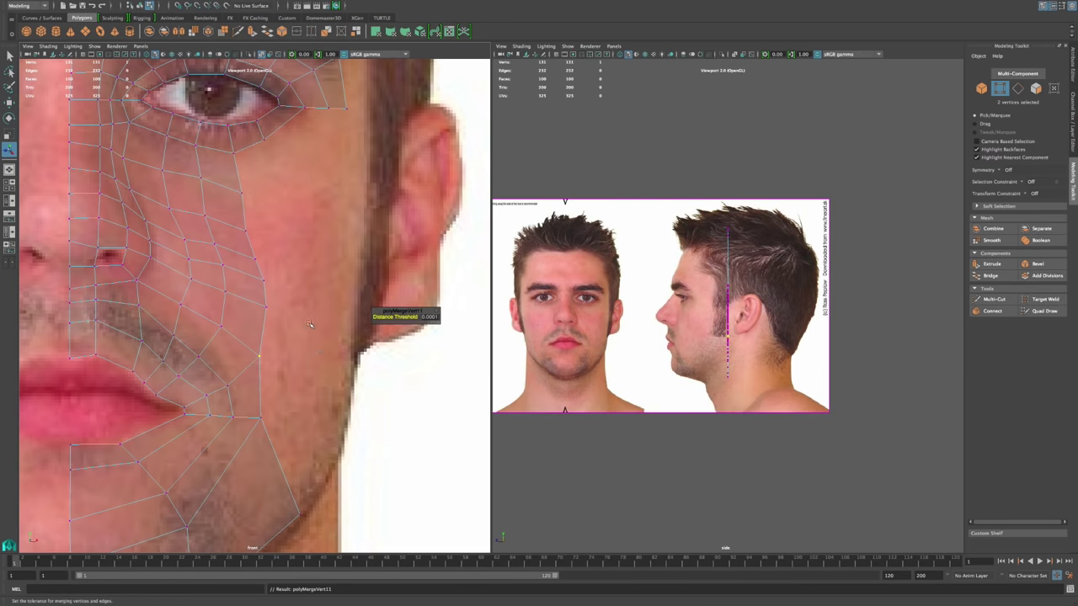
Step: Extrude the eight outer edges running from the lower eyelid down to the jaw outward and up as a fourth strip
{"action": "mouse_move", "coordinate": [319, 280]}
{"action": "middle_mouse_down", "text": "alt"}
{"action": "mouse_move", "coordinate": [321, 365]}
{"action": "mouse_move", "coordinate": [310, 260]}
{"action": "mouse_move", "coordinate": [315, 299]}
{"action": "middle_mouse_up", "text": "alt"}
{"action": "right_click_drag", "start_coordinate": [267, 363], "coordinate": [258, 315]}
{"action": "left_click", "coordinate": [267, 456]}
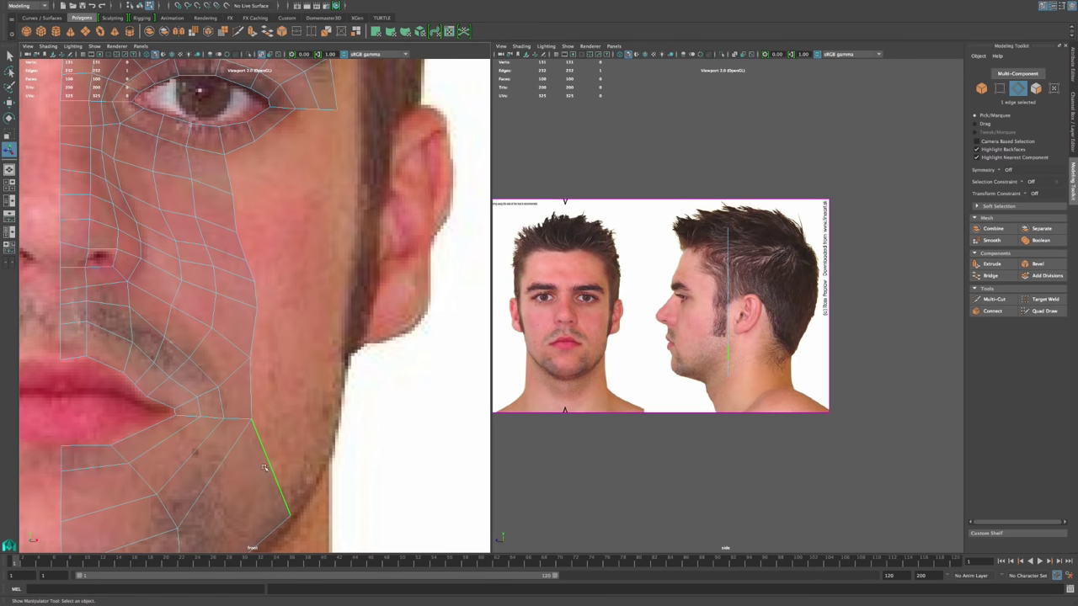
{"action": "left_click", "coordinate": [253, 395]}
{"action": "left_click", "coordinate": [252, 386], "text": "shift"}
{"action": "left_click", "coordinate": [242, 250], "text": "shift"}
{"action": "left_click", "coordinate": [235, 218], "text": "shift"}
{"action": "left_click", "coordinate": [992, 264]}
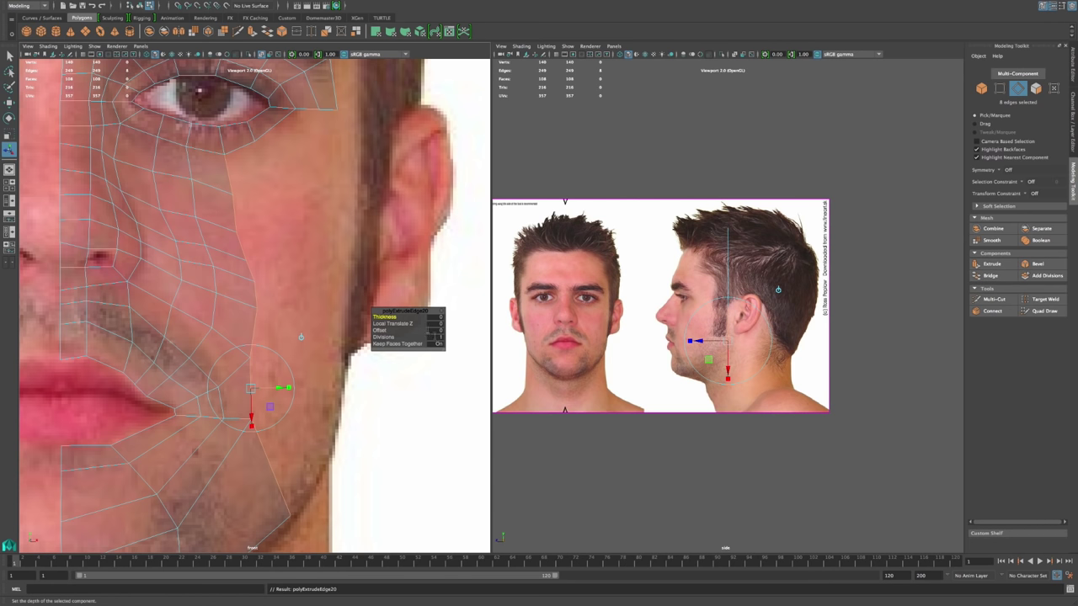
{"action": "left_click", "coordinate": [302, 338]}
{"action": "left_click_drag", "start_coordinate": [259, 335], "coordinate": [291, 325]}
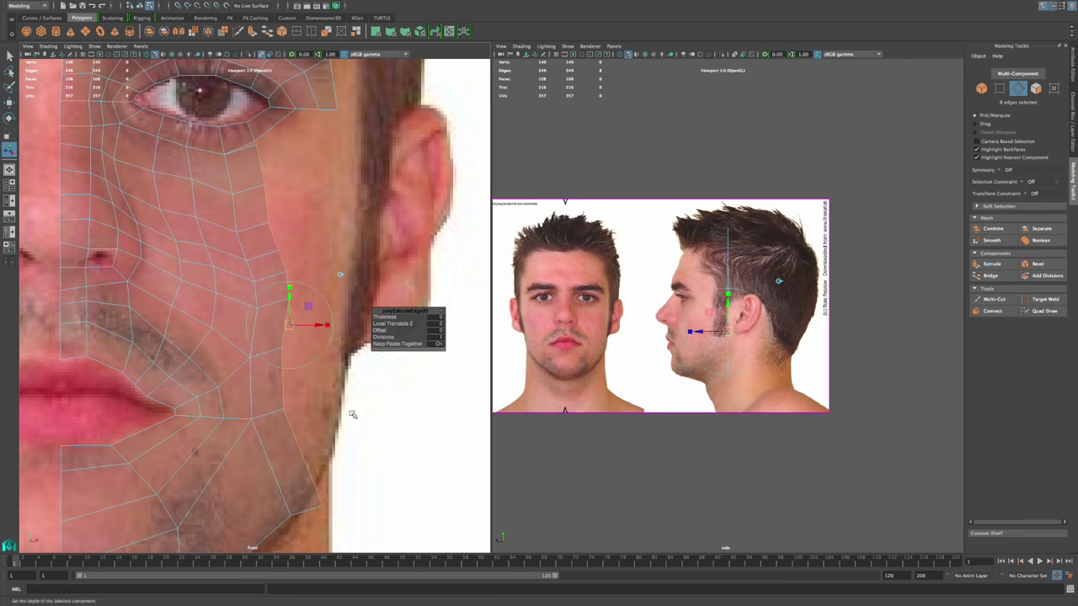
{"action": "left_click", "coordinate": [266, 181]}
Step: Move the bottom corner vertex of the fourth strip up along the jaw contour
{"action": "right_click_drag", "start_coordinate": [288, 363], "coordinate": [244, 363]}
{"action": "left_click", "coordinate": [323, 509]}
{"action": "key", "text": "w"}
{"action": "left_click_drag", "start_coordinate": [323, 507], "coordinate": [330, 452]}
Step: Merge the top corner vertex of the fourth strip with the outer lower eyelid vertex
{"action": "middle_click_drag", "start_coordinate": [286, 179], "coordinate": [285, 271], "text": "alt"}
{"action": "left_click", "coordinate": [262, 227], "text": "shift"}
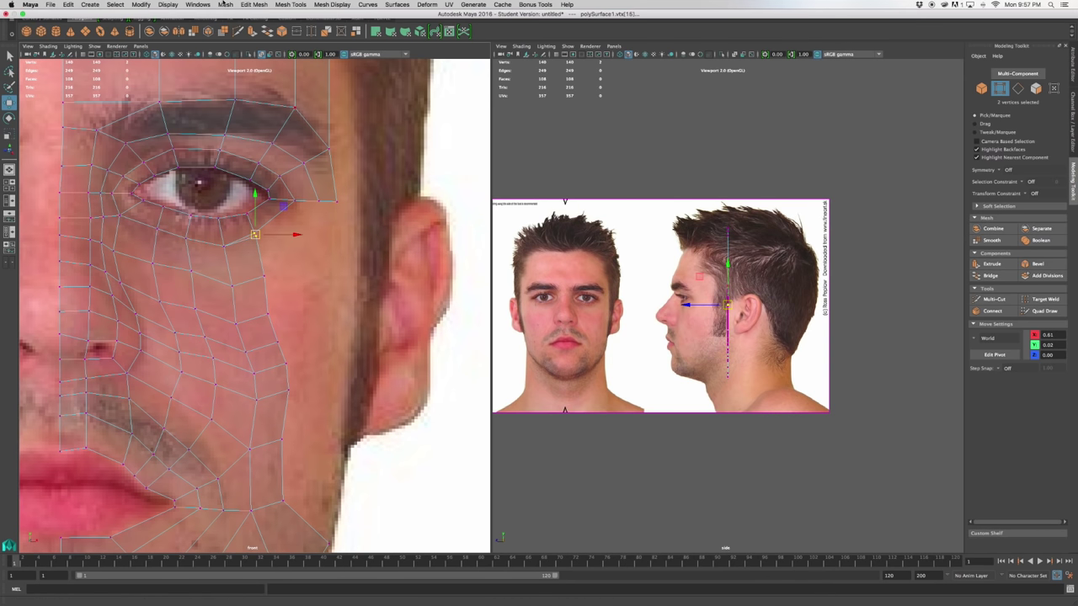
{"action": "left_click", "coordinate": [253, 4]}
{"action": "left_click", "coordinate": [261, 74]}
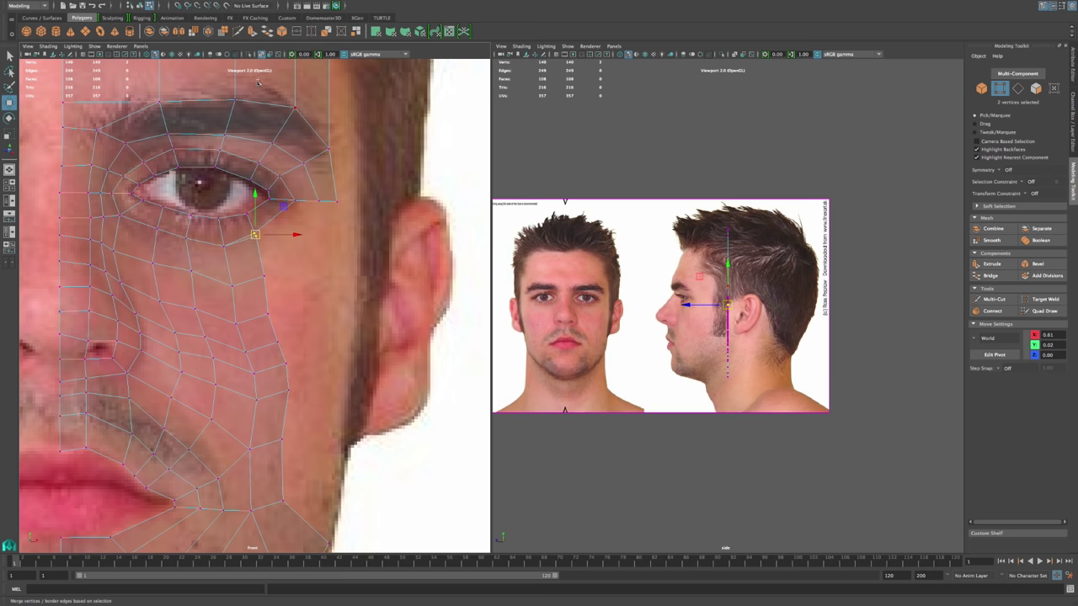
{"action": "left_click", "coordinate": [330, 282]}
{"action": "middle_click_drag", "start_coordinate": [317, 273], "coordinate": [338, 239], "text": "alt"}
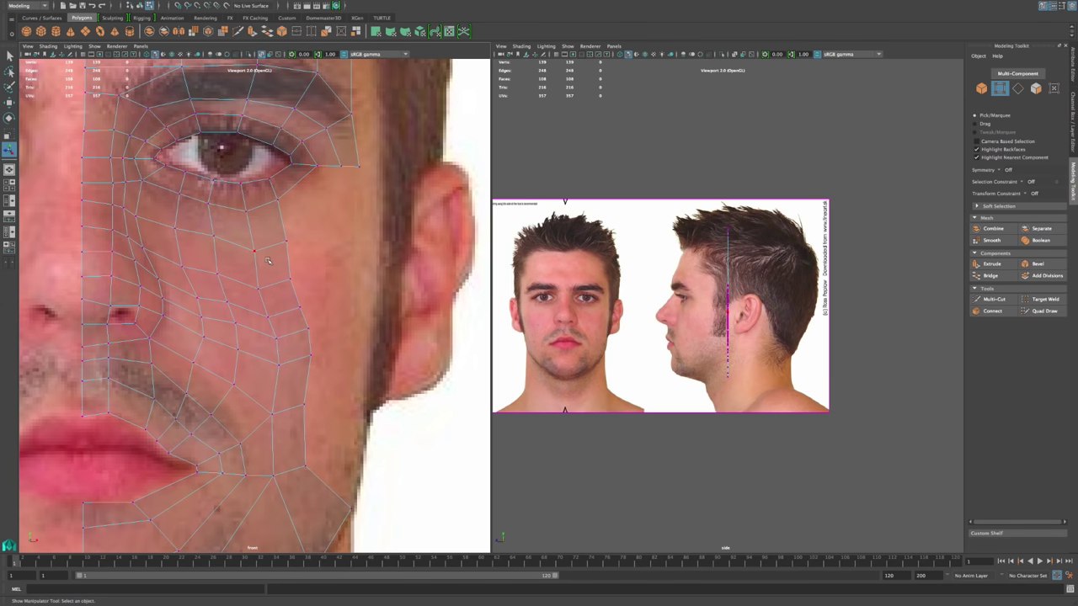
Step: Move the fourth strip's outer vertices outward toward the side of the face and even out the neighboring inner cheek vertices
{"action": "key", "text": "w"}
{"action": "left_click", "coordinate": [287, 241]}
{"action": "left_click_drag", "start_coordinate": [287, 241], "coordinate": [282, 366]}
{"action": "left_click", "coordinate": [310, 354]}
{"action": "left_click", "coordinate": [277, 339]}
{"action": "left_click", "coordinate": [279, 364]}
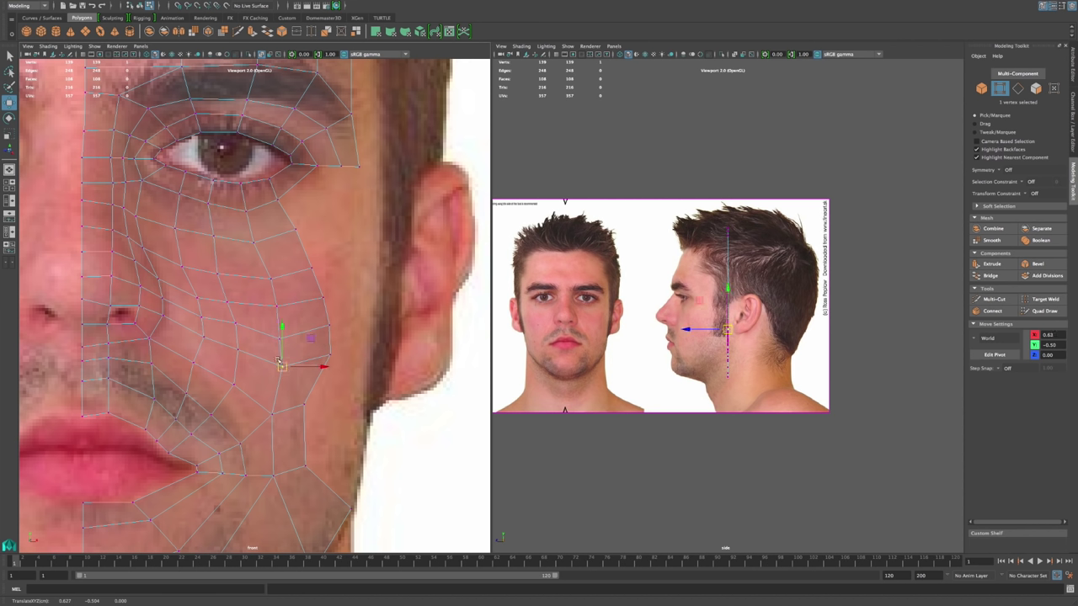
{"action": "left_click_drag", "start_coordinate": [282, 366], "coordinate": [332, 460]}
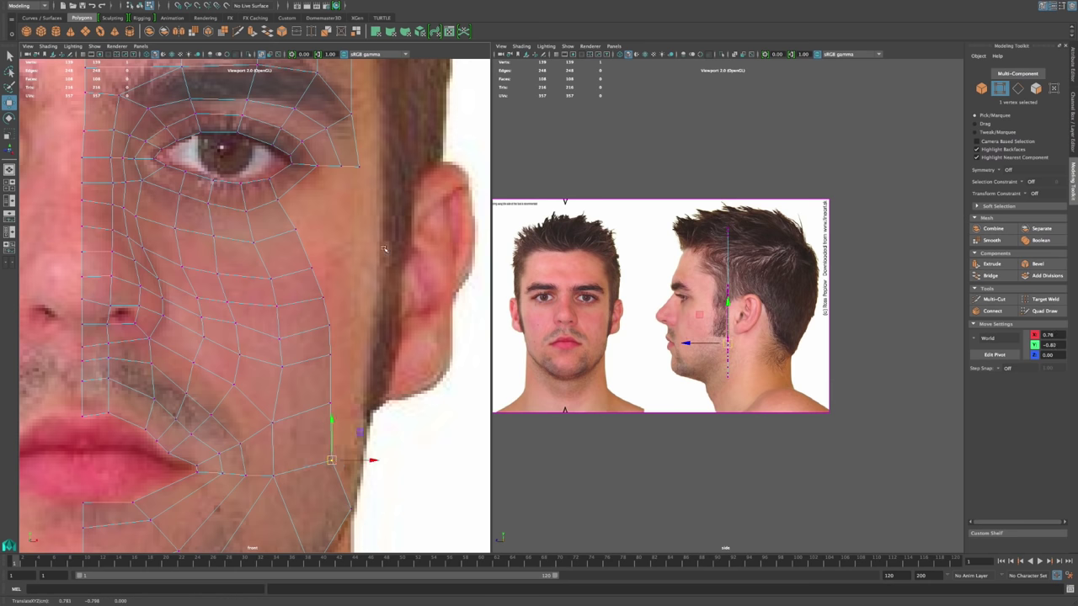
Step: Cut a new edge line with Multi-Cut from the lower lip near the mouth corner outward to the jawline
{"action": "scroll", "coordinate": [367, 269], "scroll_direction": "down", "scroll_amount": 6}
{"action": "middle_click_drag", "start_coordinate": [367, 269], "coordinate": [368, 211], "text": "alt"}
{"action": "scroll", "coordinate": [366, 409], "scroll_direction": "up", "scroll_amount": 6}
{"action": "middle_click_drag", "start_coordinate": [251, 333], "coordinate": [248, 287], "text": "alt"}
{"action": "scroll", "coordinate": [309, 351], "scroll_direction": "up", "scroll_amount": 2}
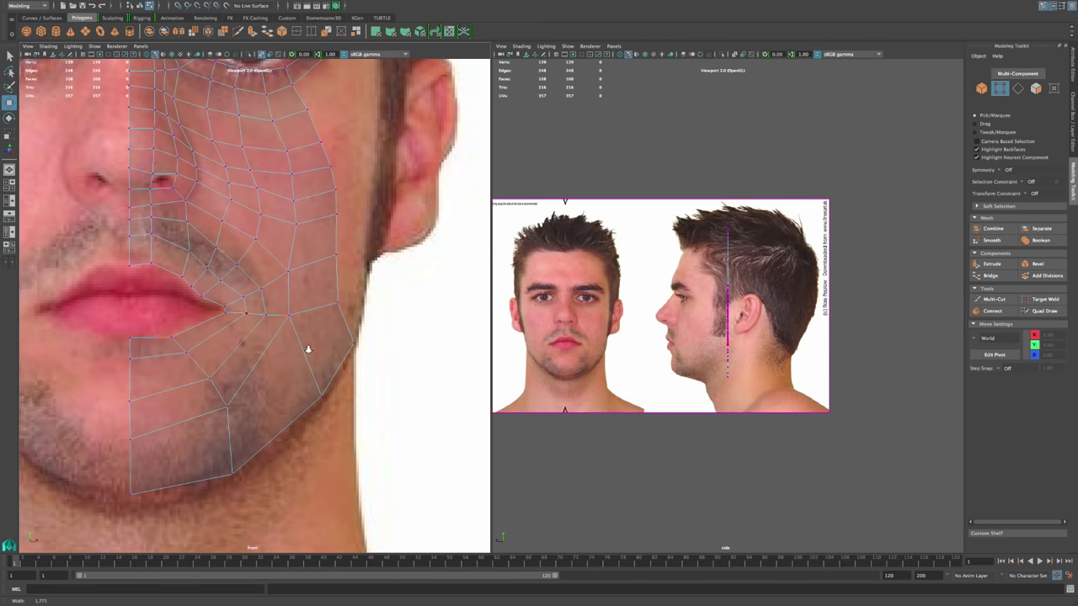
{"action": "scroll", "coordinate": [308, 351], "scroll_direction": "down", "scroll_amount": 1}
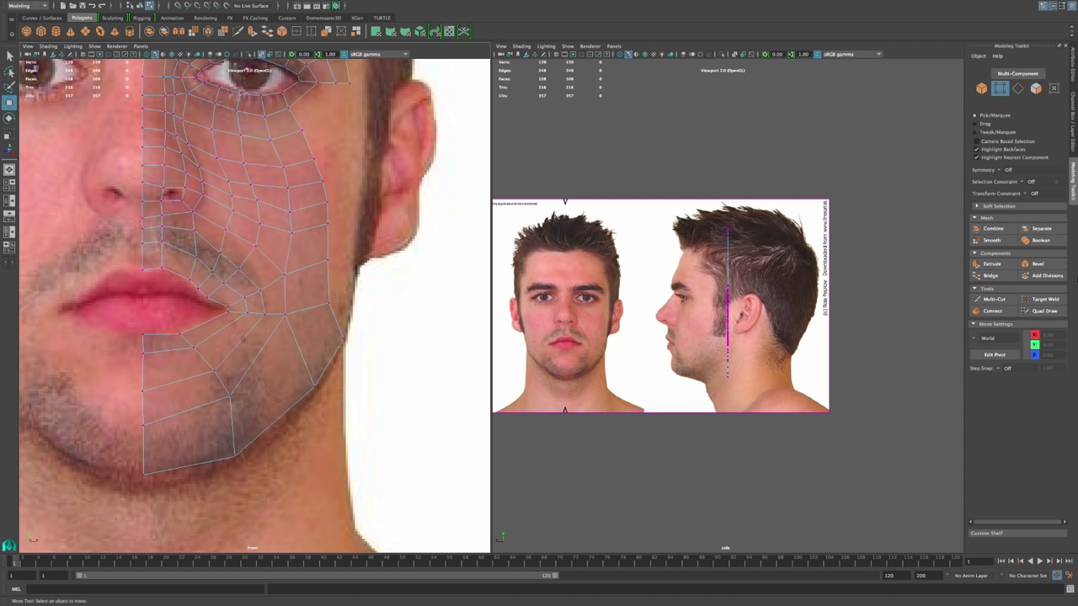
{"action": "left_click", "coordinate": [993, 299]}
{"action": "left_click", "coordinate": [207, 322]}
{"action": "left_click", "coordinate": [220, 330]}
{"action": "left_click", "coordinate": [241, 341]}
{"action": "left_click", "coordinate": [259, 354]}
{"action": "left_click", "coordinate": [282, 417]}
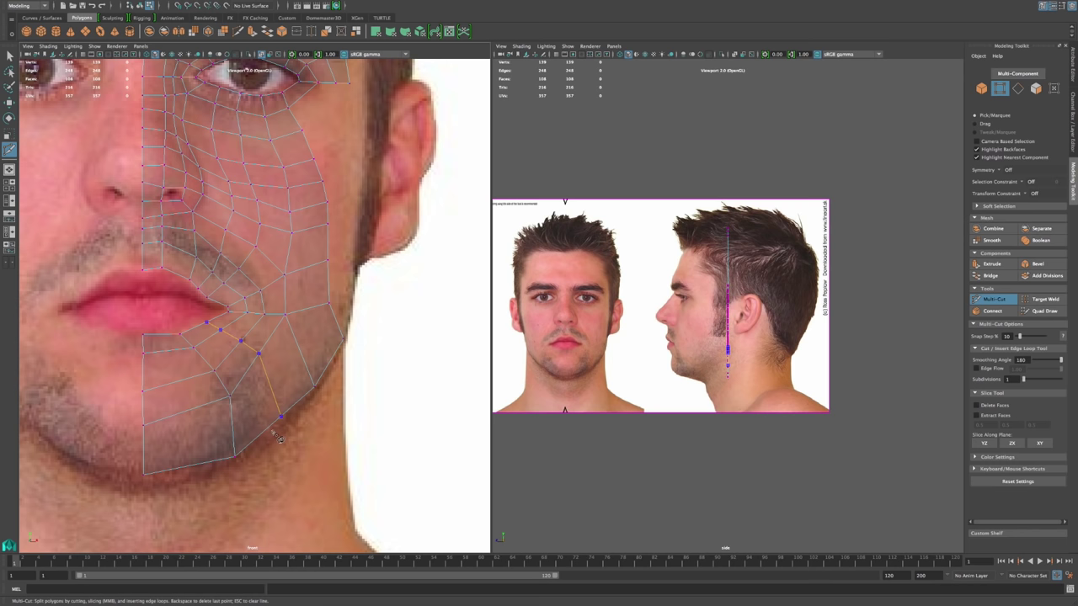
{"action": "key", "text": "q"}
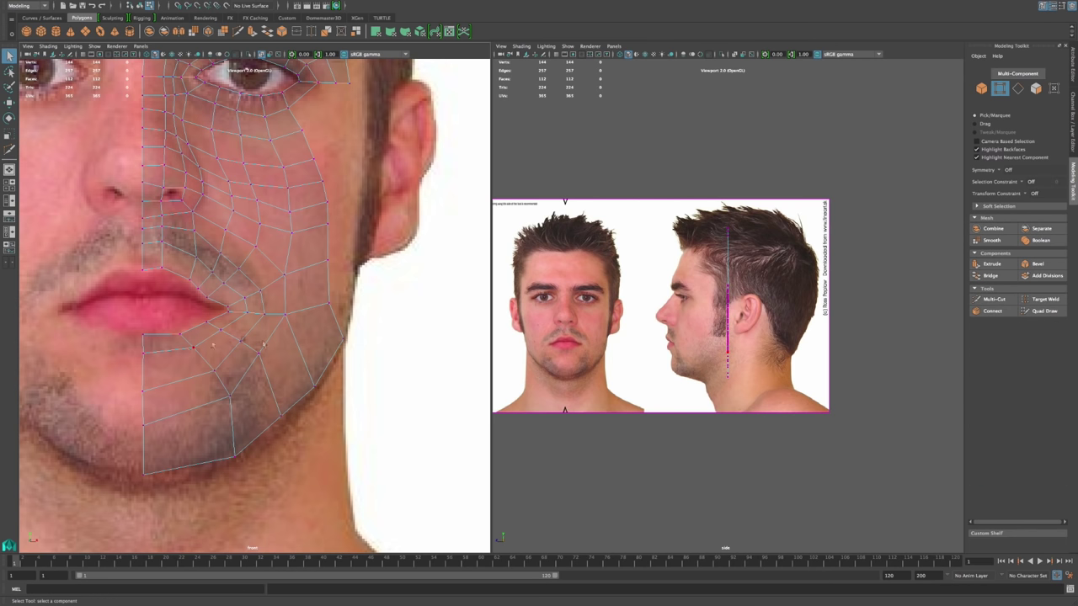
Step: Cut a second edge line with Multi-Cut from the lower lip near the center line down to the chin's lower edge
{"action": "left_click", "coordinate": [994, 299]}
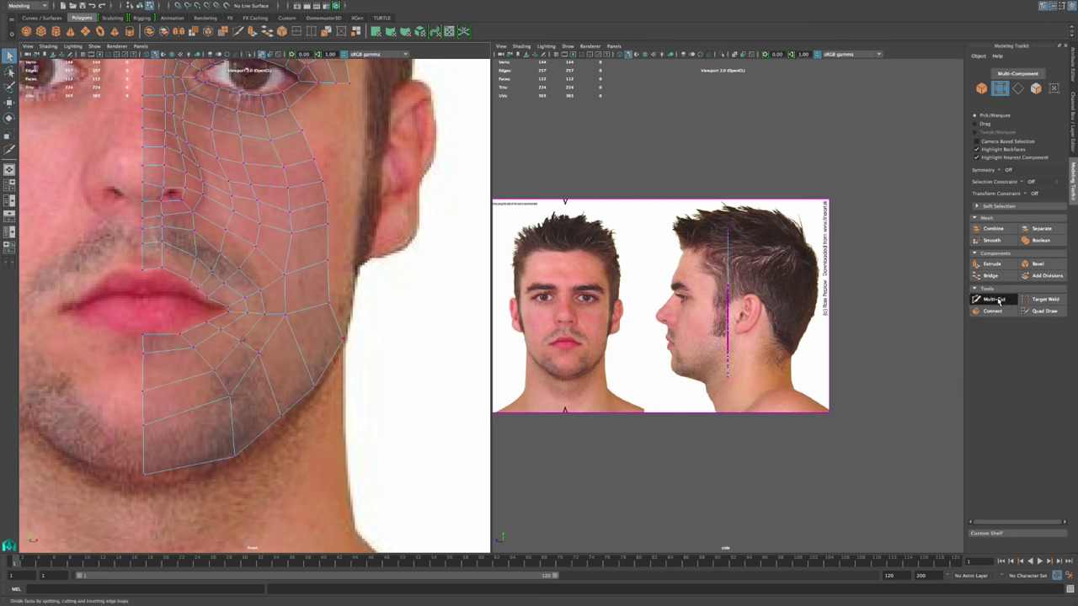
{"action": "left_click", "coordinate": [164, 351]}
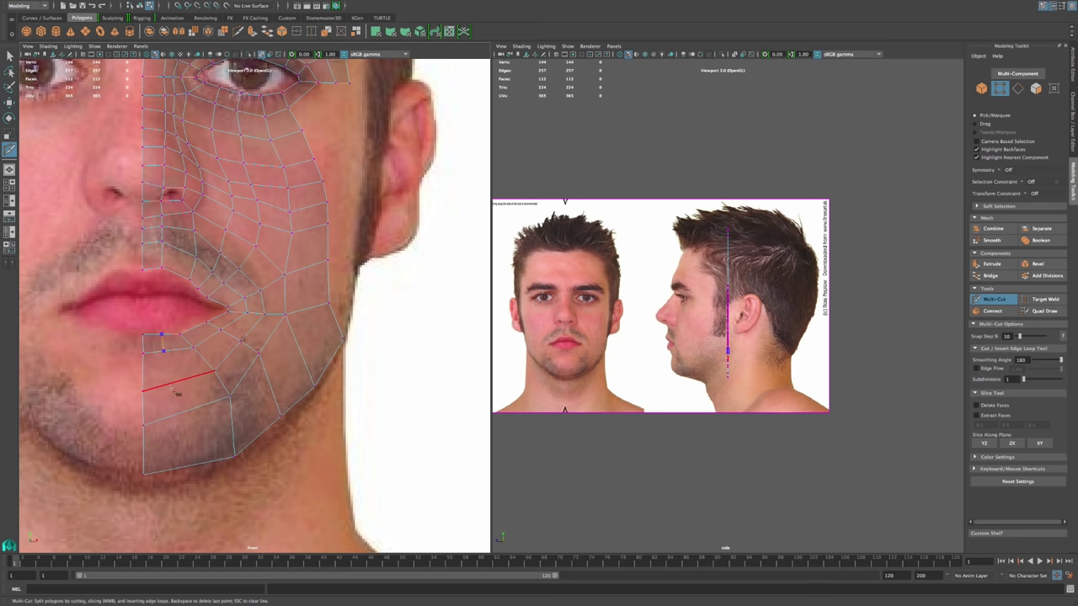
{"action": "left_click", "coordinate": [170, 383]}
{"action": "left_click", "coordinate": [179, 415]}
{"action": "key", "text": "q"}
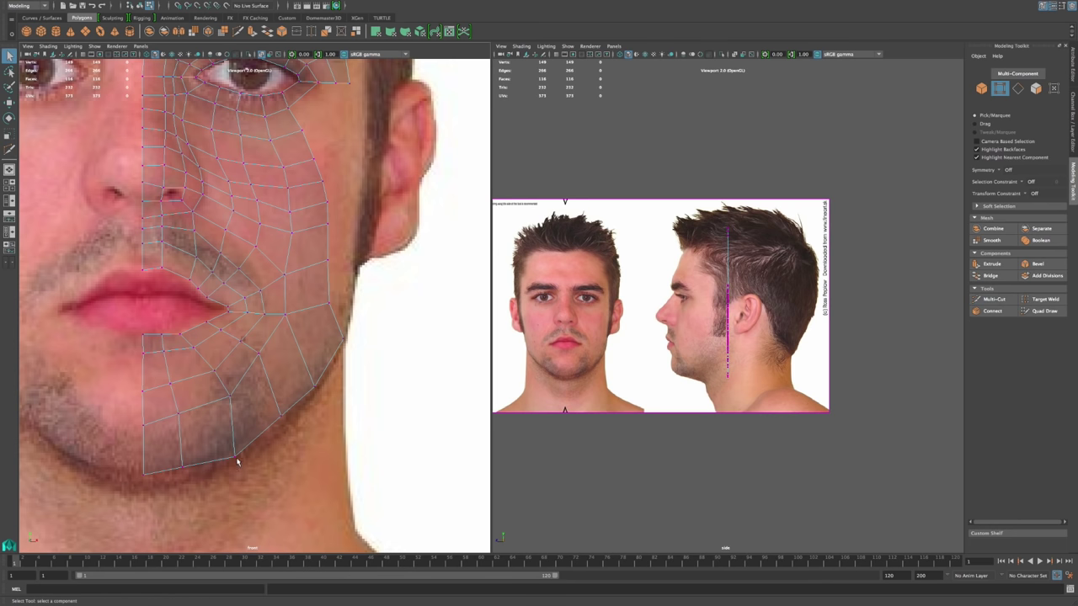
Step: Move the lower jawline vertex up along the contour and the new vertex below the mouth corner outward and down
{"action": "left_click", "coordinate": [234, 456]}
{"action": "key", "text": "w"}
{"action": "left_click_drag", "start_coordinate": [253, 454], "coordinate": [260, 444]}
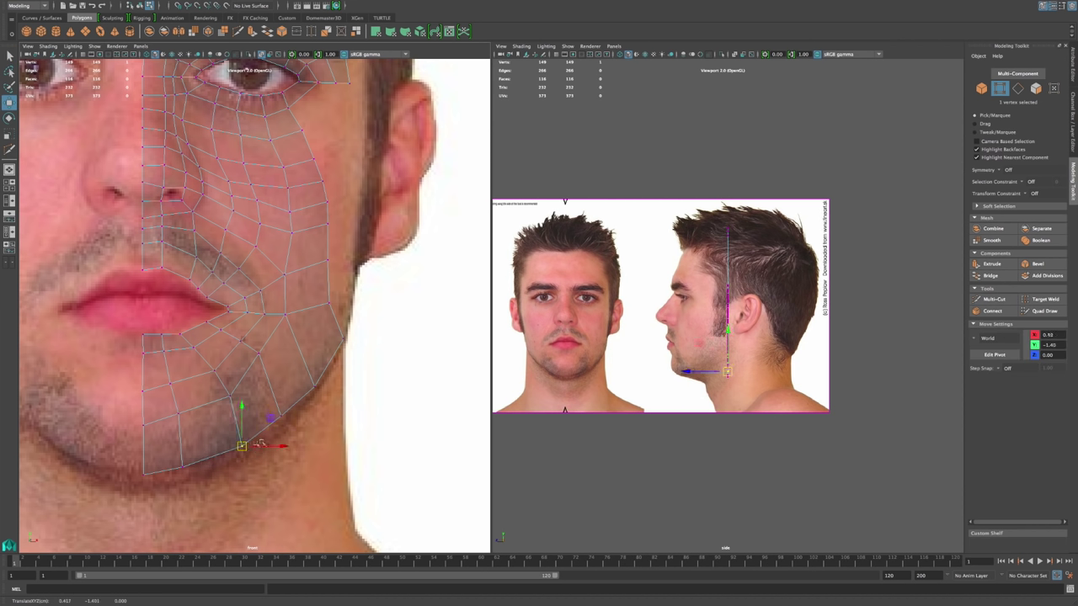
{"action": "left_click", "coordinate": [260, 354]}
{"action": "left_click_drag", "start_coordinate": [260, 354], "coordinate": [273, 371]}
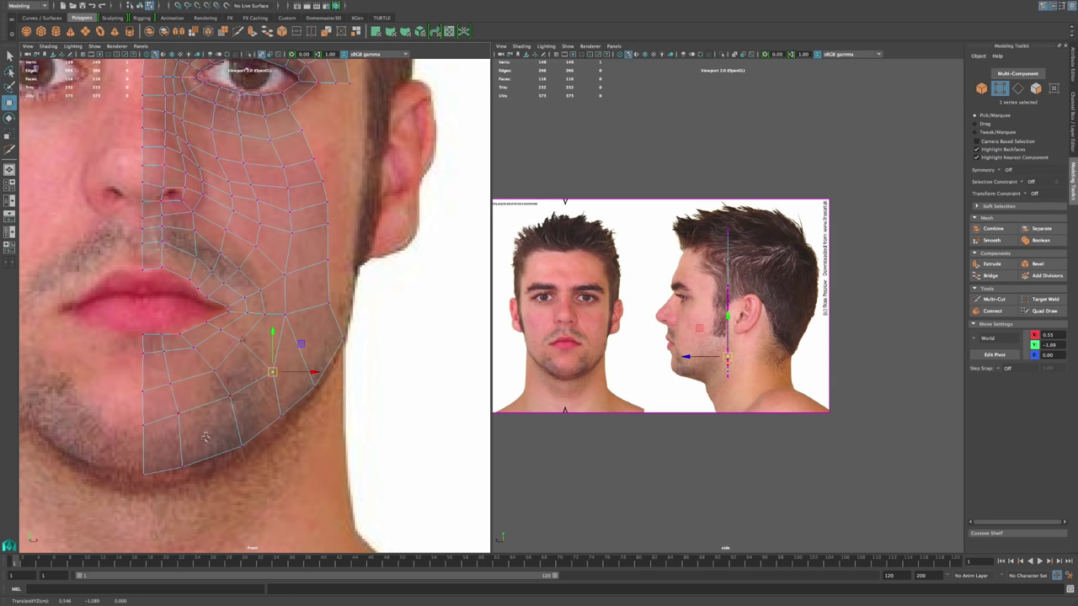
Step: Reposition the chin vertices lower and the vertices below the mouth corner outward to space the rows evenly
{"action": "left_click", "coordinate": [179, 414]}
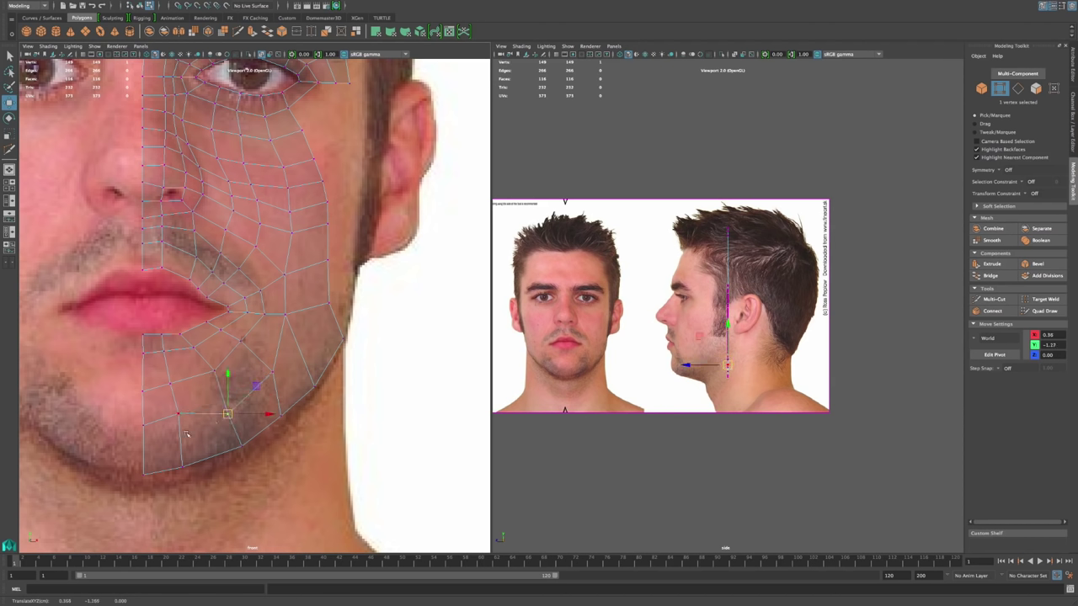
{"action": "left_click_drag", "start_coordinate": [180, 413], "coordinate": [179, 432]}
{"action": "left_click", "coordinate": [144, 425]}
{"action": "left_click_drag", "start_coordinate": [144, 386], "coordinate": [144, 360]}
{"action": "left_click_drag", "start_coordinate": [174, 393], "coordinate": [219, 378]}
{"action": "left_click", "coordinate": [214, 371]}
{"action": "left_click", "coordinate": [242, 342]}
{"action": "left_click_drag", "start_coordinate": [242, 342], "coordinate": [252, 350]}
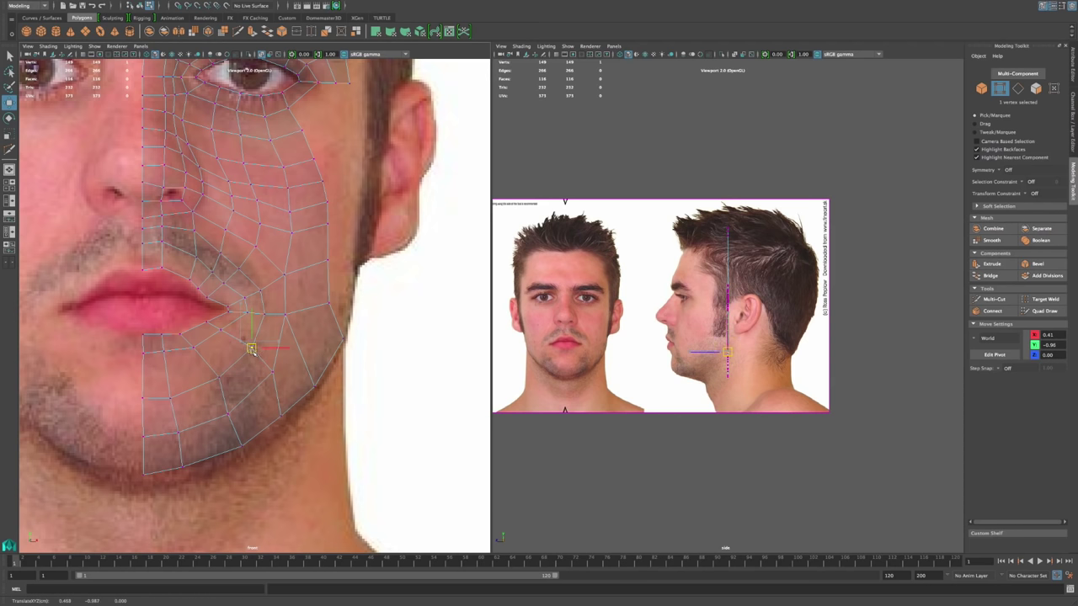
Step: Move the vertices of the loop just below the lower lip slightly down to even its width
{"action": "left_click", "coordinate": [142, 360]}
{"action": "left_click_drag", "start_coordinate": [143, 313], "coordinate": [143, 311]}
{"action": "left_click", "coordinate": [205, 342]}
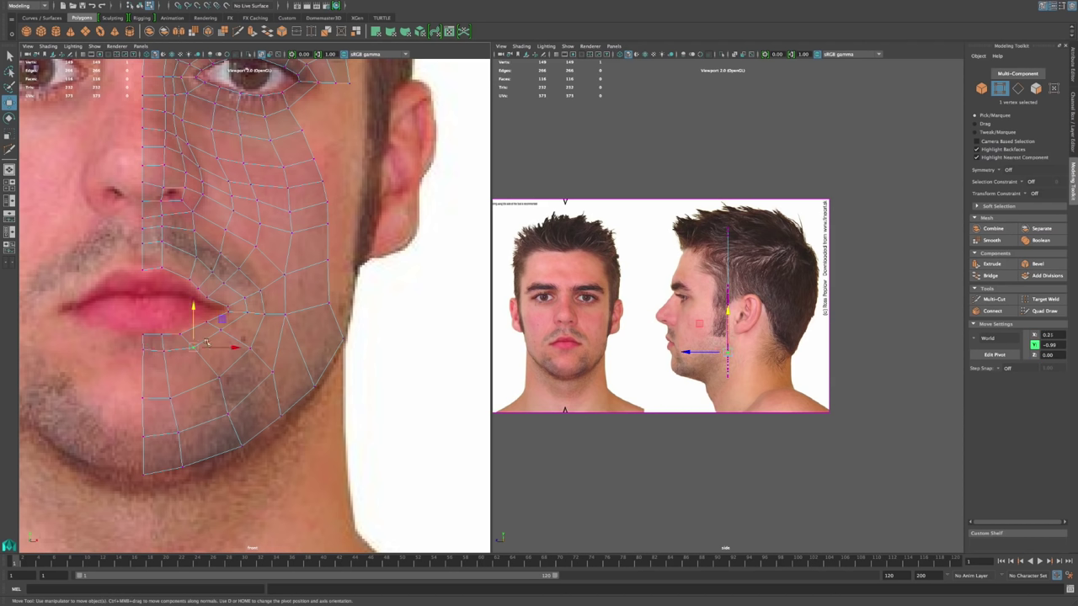
{"action": "left_click_drag", "start_coordinate": [196, 349], "coordinate": [199, 353]}
{"action": "left_click_drag", "start_coordinate": [165, 417], "coordinate": [171, 354]}
{"action": "left_click_drag", "start_coordinate": [131, 417], "coordinate": [145, 352]}
{"action": "left_click", "coordinate": [362, 419]}
{"action": "scroll", "coordinate": [364, 490], "scroll_direction": "down", "scroll_amount": 5}
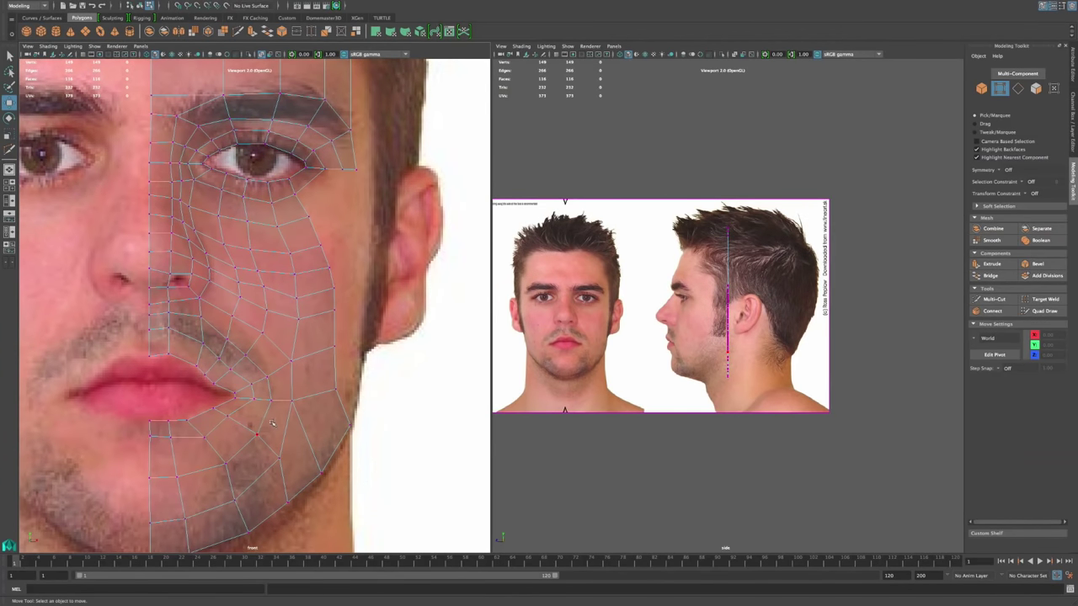
Step: Move the outer jawline vertex slightly upward along the jaw contour in the front view
{"action": "left_click", "coordinate": [326, 477]}
{"action": "left_click_drag", "start_coordinate": [326, 477], "coordinate": [335, 453]}
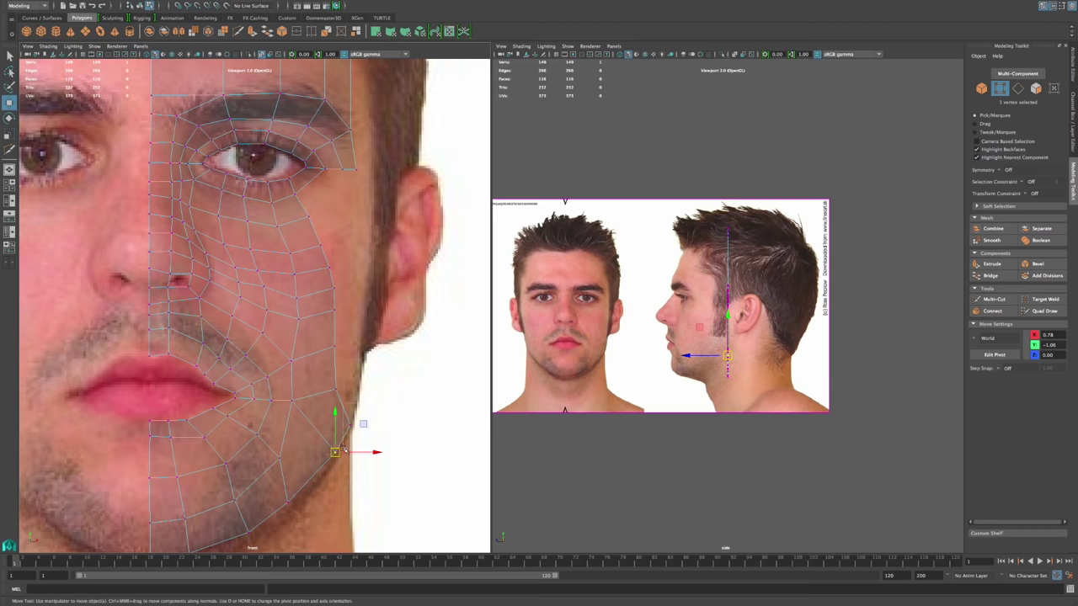
{"action": "left_click_drag", "start_coordinate": [333, 455], "coordinate": [326, 463]}
{"action": "left_click", "coordinate": [376, 470]}
Step: Examine the whole half-face mesh against the front reference photo
{"action": "middle_click_drag", "start_coordinate": [362, 414], "coordinate": [378, 443], "text": "alt"}
{"action": "scroll", "coordinate": [378, 444], "scroll_direction": "down", "scroll_amount": 5}
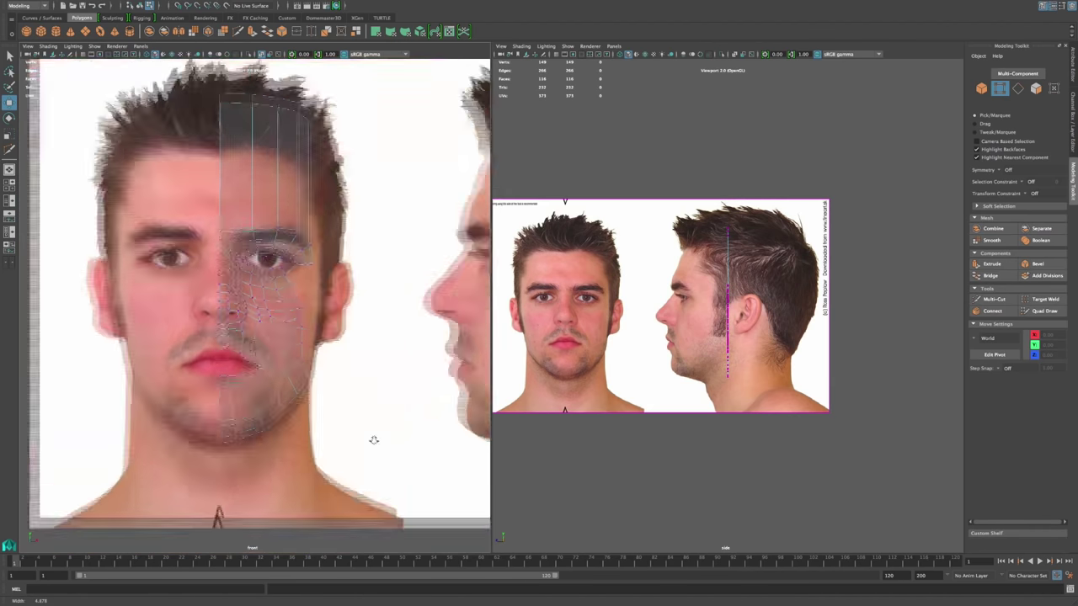
{"action": "middle_click_drag", "start_coordinate": [348, 376], "coordinate": [346, 463], "text": "alt"}
{"action": "middle_click_drag", "start_coordinate": [314, 256], "coordinate": [312, 305], "text": "alt"}
{"action": "right_click_drag", "start_coordinate": [312, 305], "coordinate": [335, 338], "text": "alt"}
{"action": "middle_click_drag", "start_coordinate": [335, 338], "coordinate": [346, 252], "text": "alt"}
{"action": "scroll", "coordinate": [312, 306], "scroll_direction": "down", "scroll_amount": 3}
{"action": "scroll", "coordinate": [289, 261], "scroll_direction": "up", "scroll_amount": 3}
{"action": "scroll", "coordinate": [301, 281], "scroll_direction": "down", "scroll_amount": 1}
{"action": "key", "text": "w"}
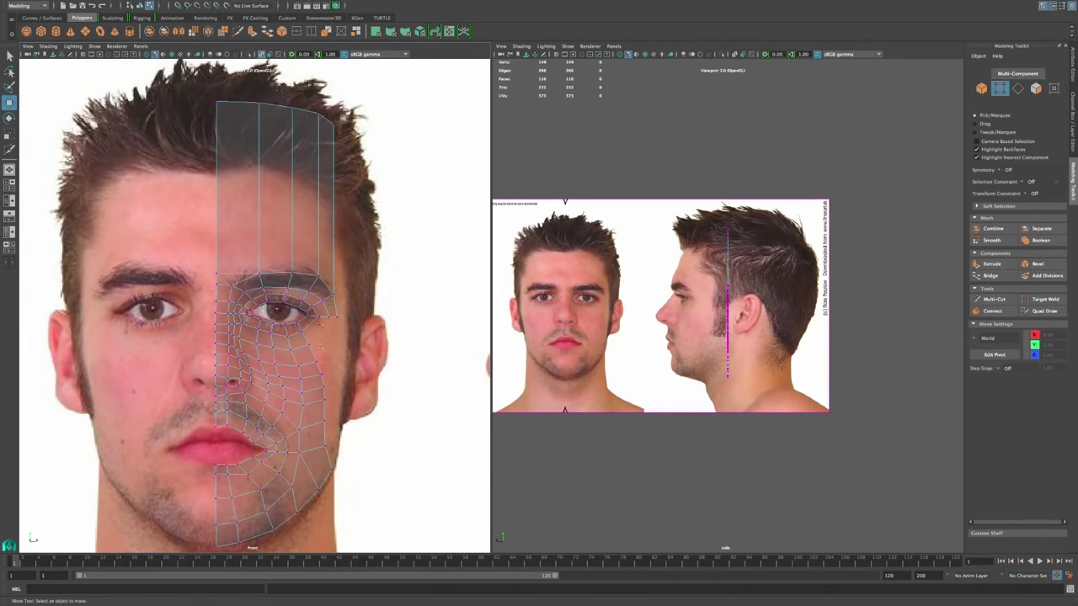
{"action": "scroll", "coordinate": [322, 447], "scroll_direction": "up", "scroll_amount": 5}
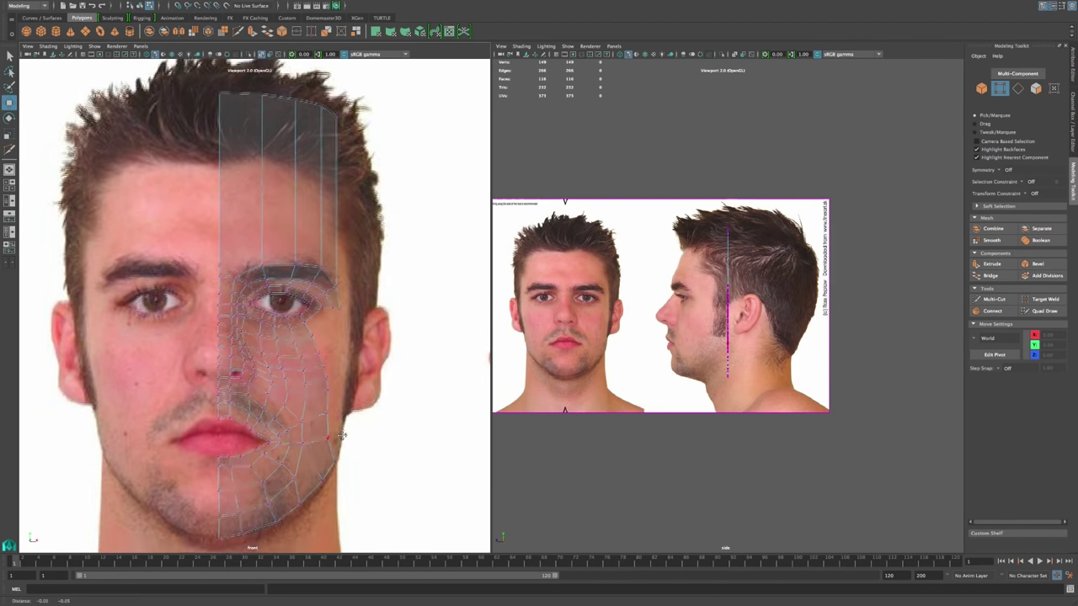
Step: Select the open border edges around the half mouth, from the upper midline around the corner to the lower midline
{"action": "right_click_drag", "start_coordinate": [214, 322], "coordinate": [213, 299]}
{"action": "left_click", "coordinate": [216, 322]}
{"action": "double_click", "coordinate": [239, 329]}
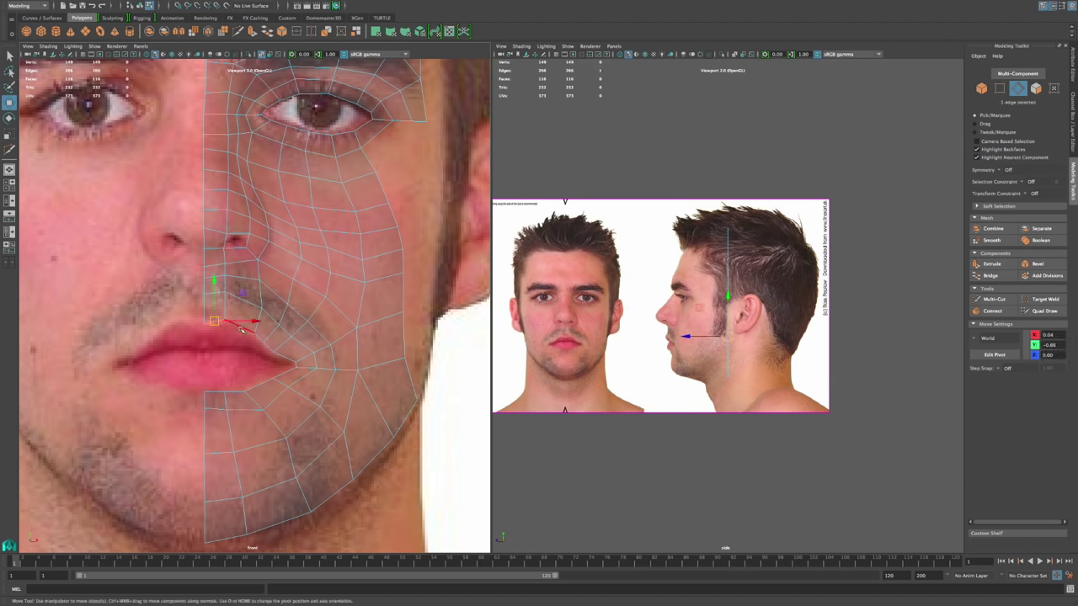
{"action": "left_click", "coordinate": [214, 320]}
{"action": "left_click", "coordinate": [240, 326], "text": "shift"}
{"action": "left_click", "coordinate": [261, 338], "text": "shift"}
{"action": "left_click", "coordinate": [272, 348], "text": "shift"}
{"action": "left_click", "coordinate": [286, 357], "text": "shift"}
{"action": "left_click", "coordinate": [285, 376], "text": "shift"}
{"action": "left_click", "coordinate": [261, 386], "text": "shift"}
{"action": "left_click", "coordinate": [238, 394], "text": "shift"}
{"action": "left_click", "coordinate": [410, 391], "text": "shift"}
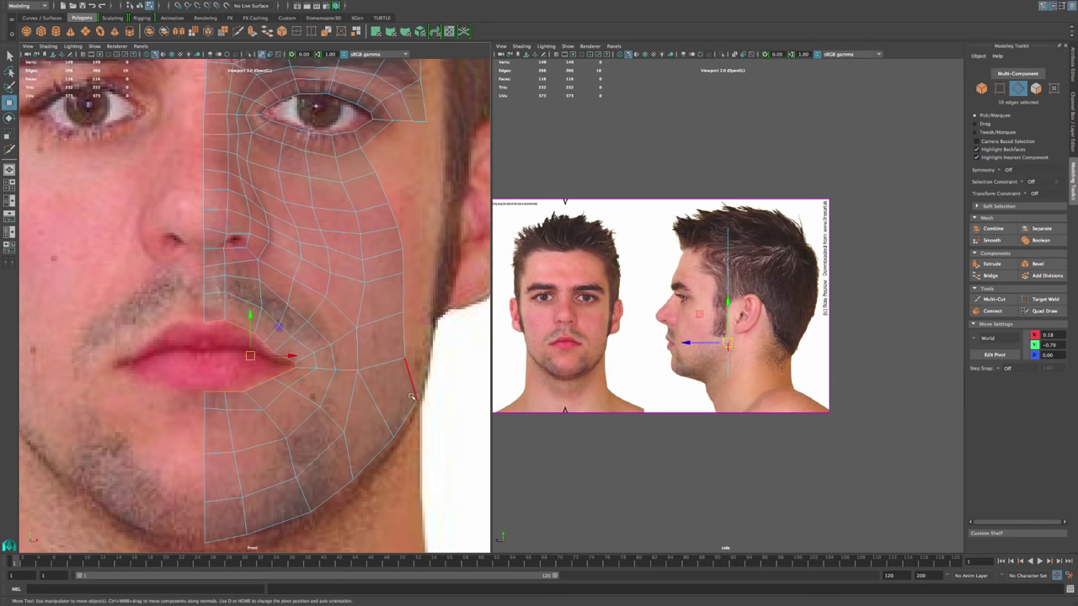
Step: Extrude the selected mouth border edges and scale the new loop slightly inward to form a thin lip rim
{"action": "left_click", "coordinate": [992, 264]}
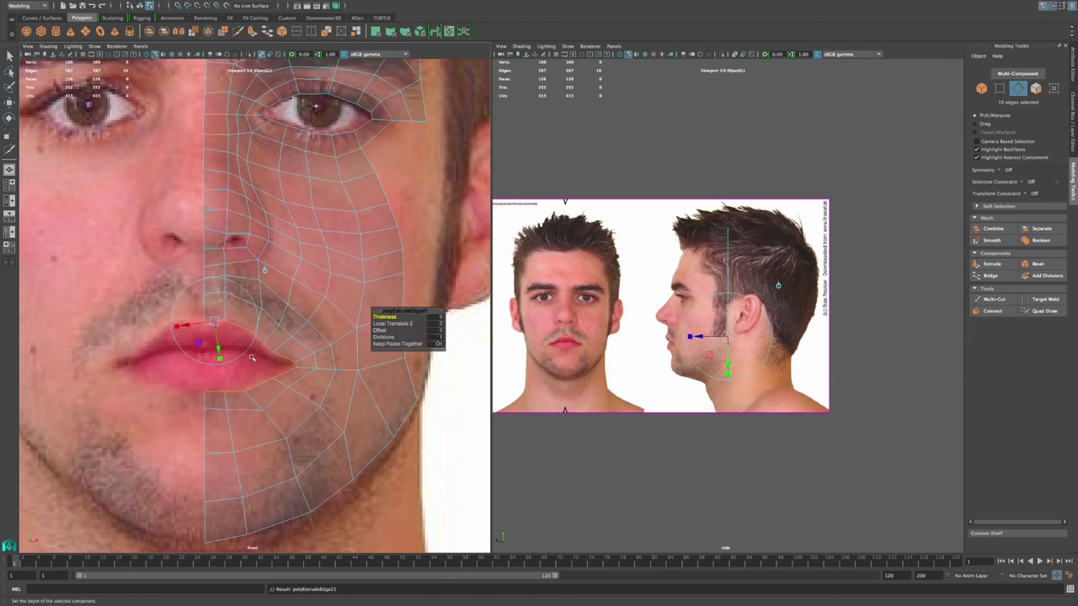
{"action": "key", "text": "r"}
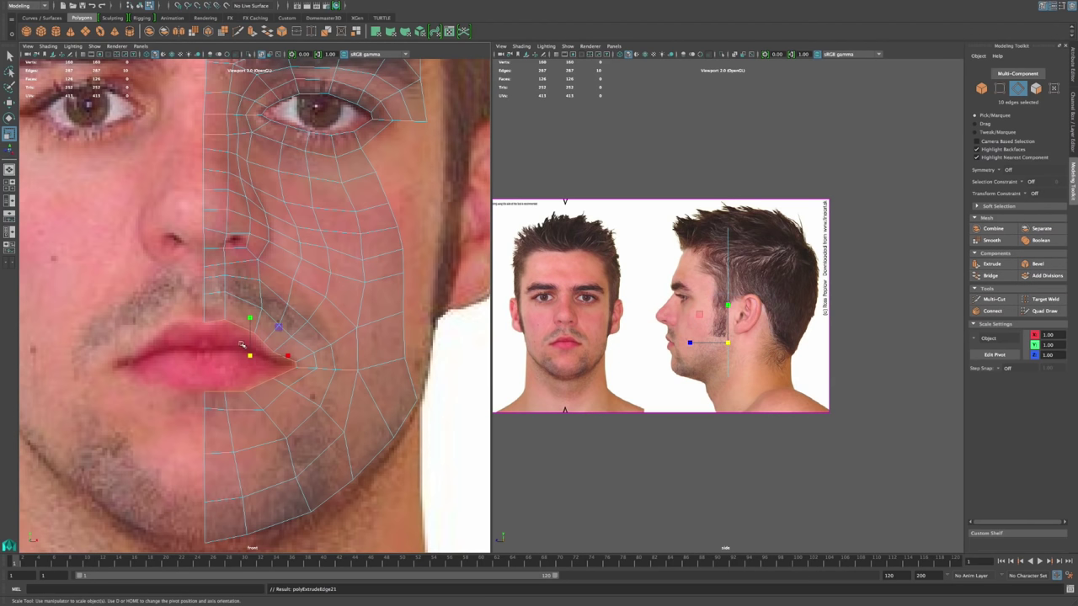
{"action": "left_click_drag", "start_coordinate": [251, 357], "coordinate": [243, 364]}
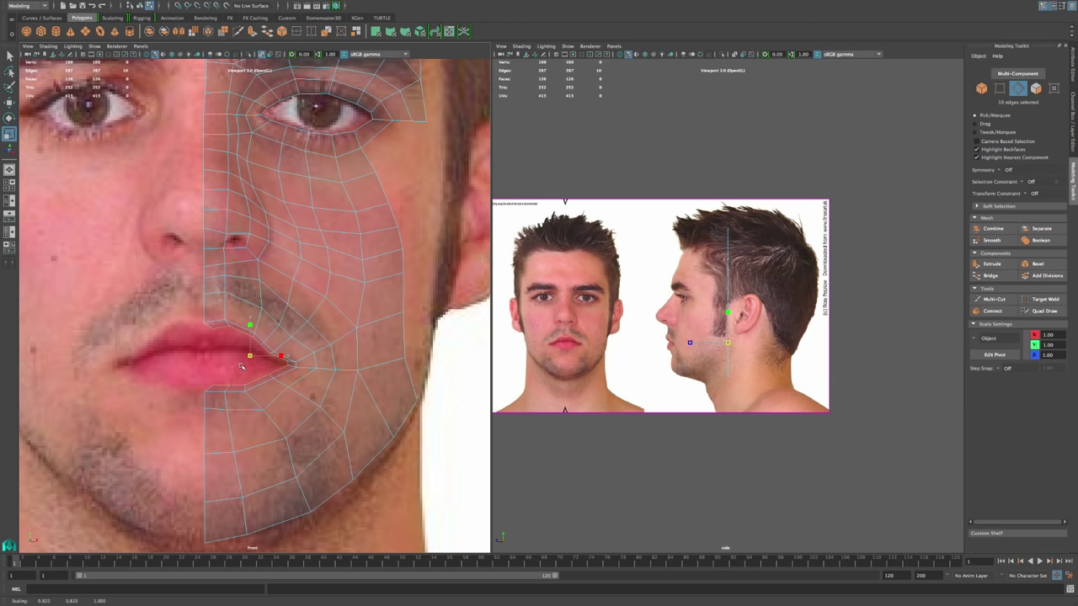
{"action": "left_click_drag", "start_coordinate": [245, 367], "coordinate": [242, 366]}
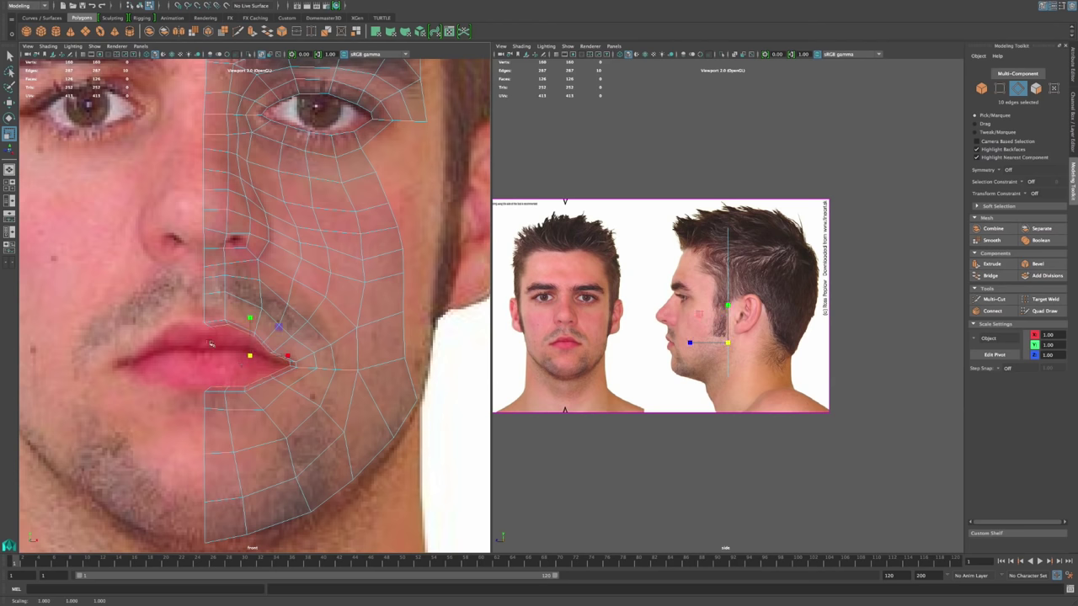
Step: Align the upper and lower midline vertices of the new lip loop with the face's centre line
{"action": "left_click", "coordinate": [205, 339]}
{"action": "right_click_drag", "start_coordinate": [213, 325], "coordinate": [203, 338]}
{"action": "key", "text": "w"}
{"action": "left_click", "coordinate": [245, 328]}
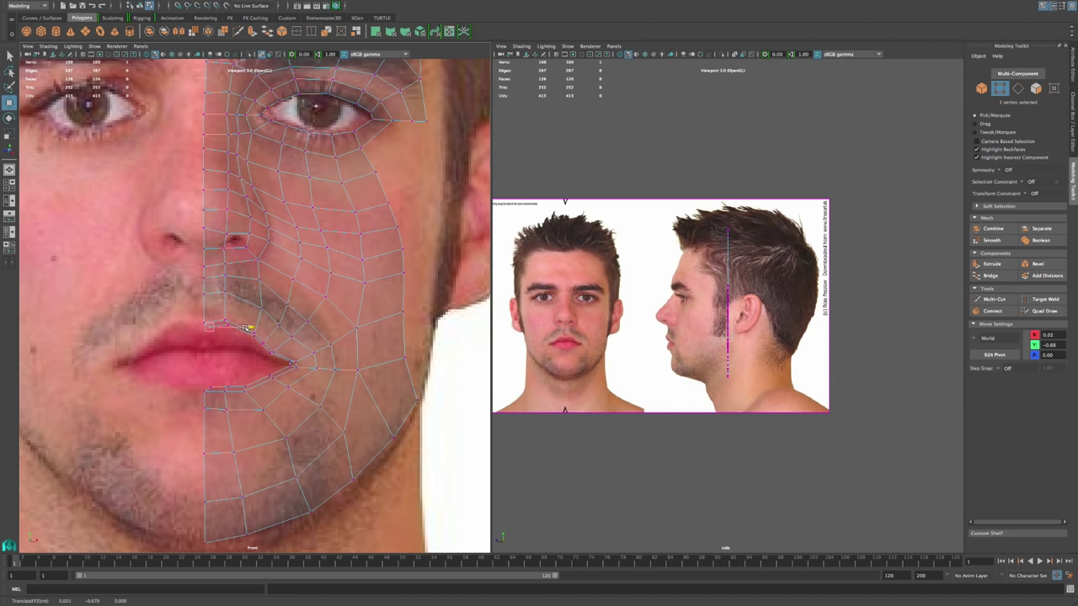
{"action": "left_click", "coordinate": [211, 387]}
{"action": "left_click_drag", "start_coordinate": [253, 386], "coordinate": [251, 387]}
{"action": "middle_click_drag", "start_coordinate": [244, 388], "coordinate": [245, 388]}
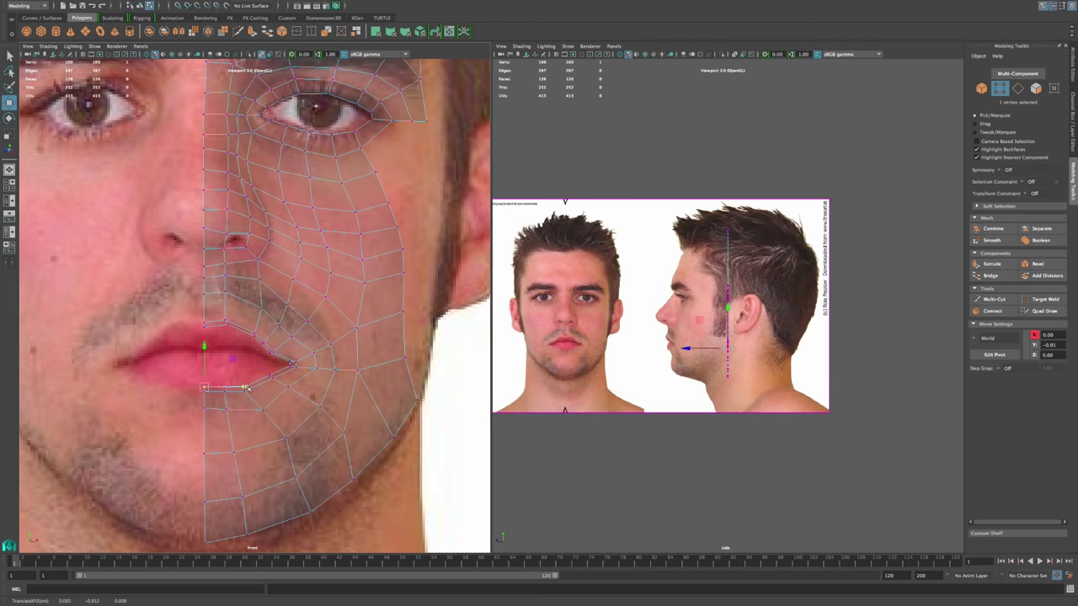
Step: Adjust the inner lip loop's vertices along the upper lip, mouth corner and lower lip to keep the rim even
{"action": "left_click", "coordinate": [232, 325]}
{"action": "key", "text": "f"}
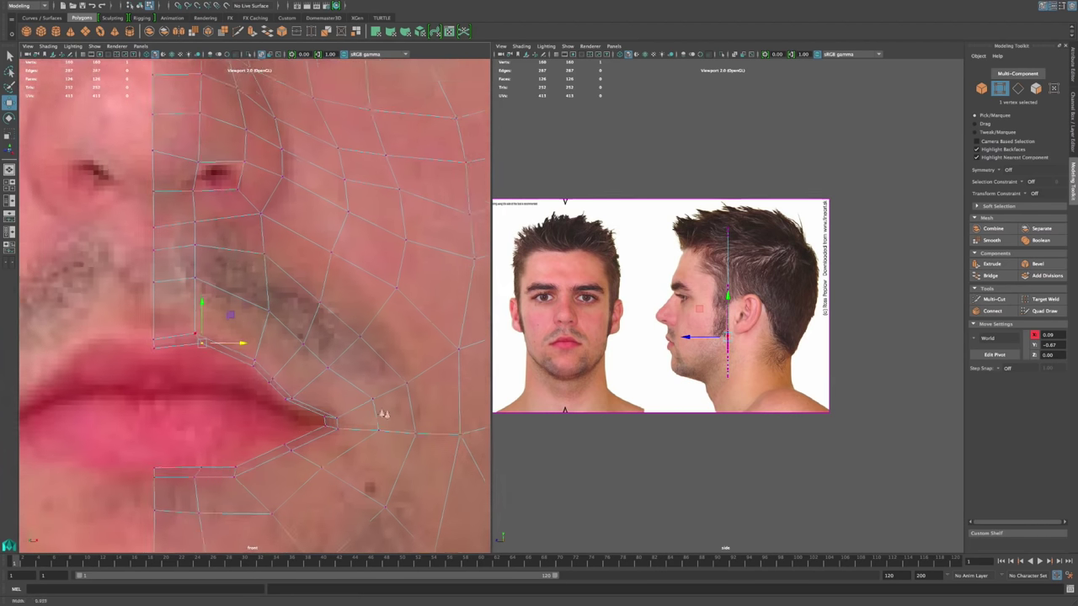
{"action": "middle_click_drag", "start_coordinate": [239, 306], "coordinate": [304, 333]}
{"action": "left_click", "coordinate": [326, 352]}
{"action": "left_click_drag", "start_coordinate": [326, 352], "coordinate": [323, 353]}
{"action": "middle_click_drag", "start_coordinate": [344, 373], "coordinate": [392, 394]}
{"action": "left_click", "coordinate": [345, 426]}
{"action": "left_click_drag", "start_coordinate": [345, 426], "coordinate": [344, 427]}
{"action": "middle_click_drag", "start_coordinate": [251, 448], "coordinate": [281, 452]}
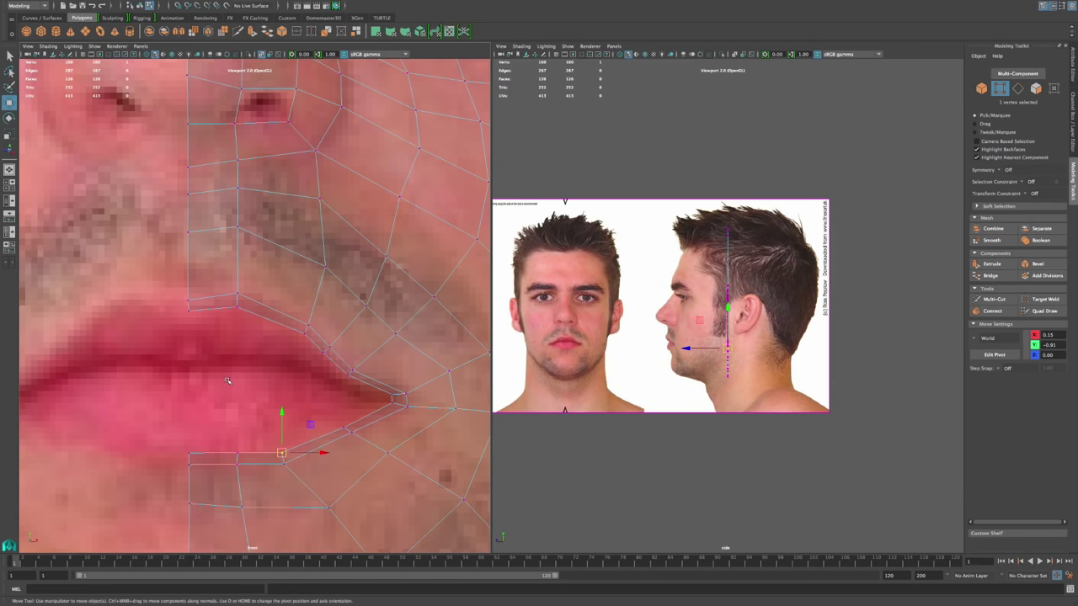
{"action": "left_click", "coordinate": [208, 311]}
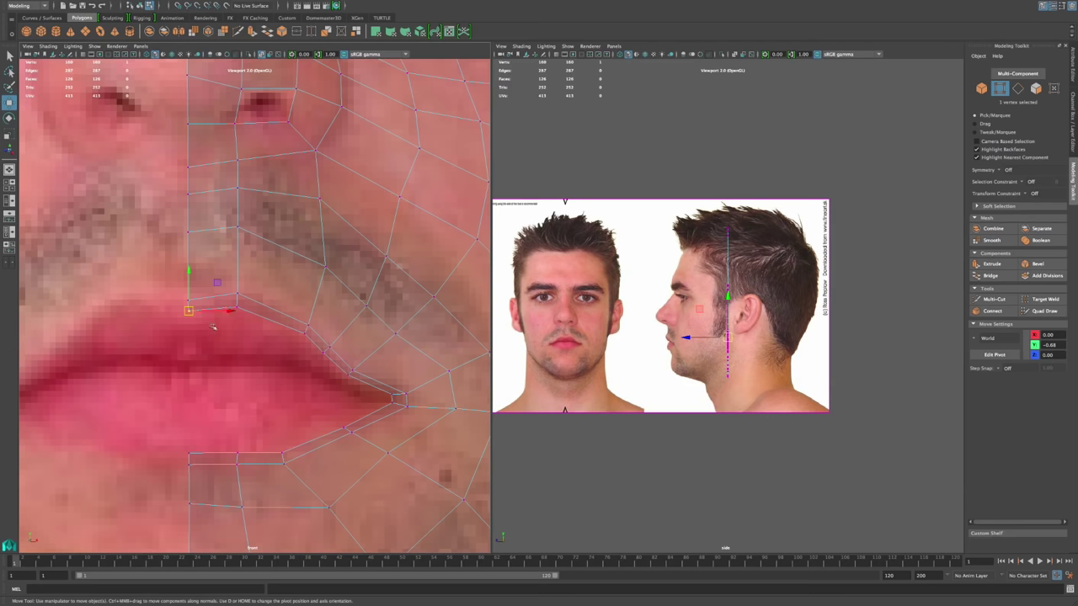
{"action": "left_click", "coordinate": [252, 404]}
Step: Examine the new lip rim from the full face and close up against the reference photo
{"action": "middle_click_drag", "start_coordinate": [259, 404], "coordinate": [271, 416], "text": "alt"}
{"action": "right_click_drag", "start_coordinate": [271, 416], "coordinate": [273, 325], "text": "alt"}
{"action": "middle_click_drag", "start_coordinate": [273, 325], "coordinate": [272, 375], "text": "alt"}
{"action": "right_click_drag", "start_coordinate": [273, 374], "coordinate": [371, 447], "text": "alt"}
{"action": "middle_click_drag", "start_coordinate": [371, 446], "coordinate": [371, 374], "text": "alt"}
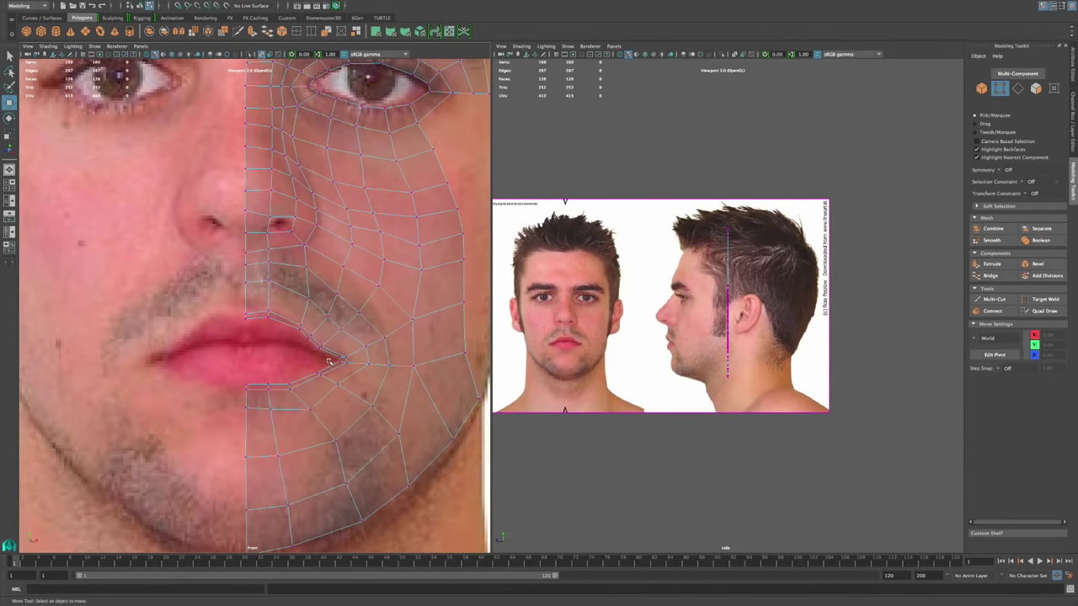
{"action": "right_click_drag", "start_coordinate": [455, 404], "coordinate": [369, 367], "text": "alt"}
{"action": "scroll", "coordinate": [238, 273], "scroll_direction": "up", "scroll_amount": 5}
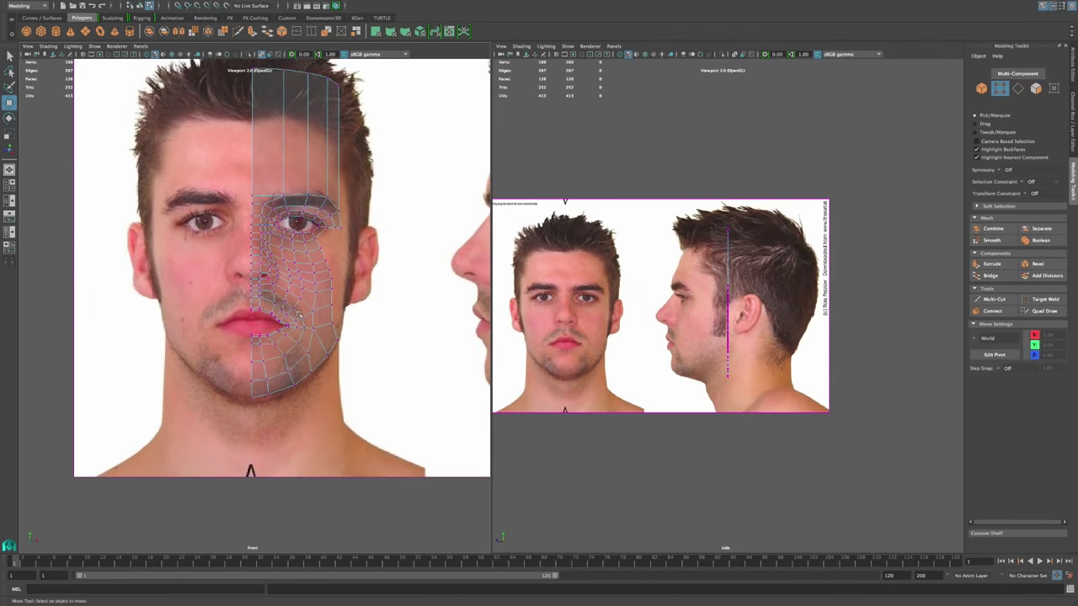
{"action": "scroll", "coordinate": [297, 394], "scroll_direction": "up", "scroll_amount": 8}
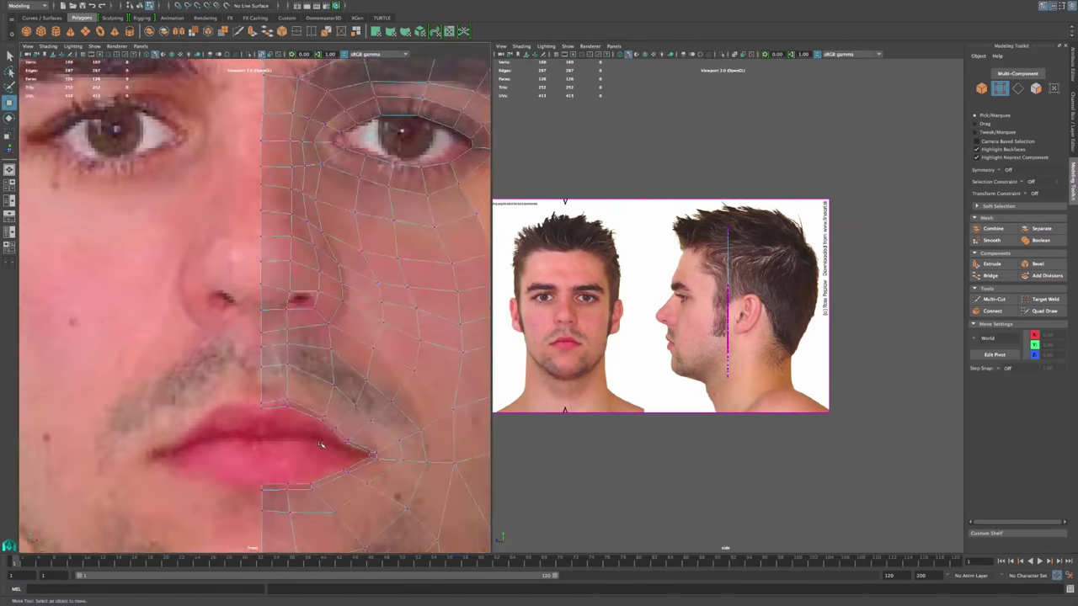
{"action": "scroll", "coordinate": [337, 334], "scroll_direction": "up", "scroll_amount": 4}
Step: Reposition the vertices below the lower lip and the mouth corner to smooth the edge flow
{"action": "left_click", "coordinate": [371, 384]}
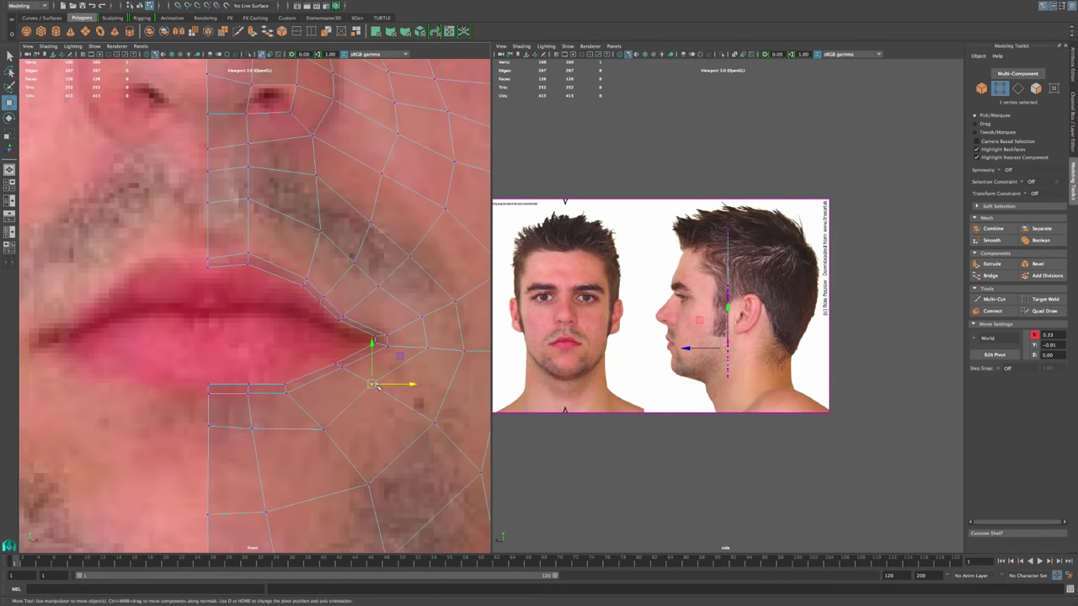
{"action": "left_click", "coordinate": [251, 428]}
{"action": "left_click_drag", "start_coordinate": [251, 429], "coordinate": [254, 427]}
{"action": "left_click", "coordinate": [228, 312]}
Step: Extrude the five inner upper-lip edges and move them down toward the mouth line
{"action": "middle_click_drag", "start_coordinate": [239, 360], "coordinate": [241, 389], "text": "alt"}
{"action": "right_click_drag", "start_coordinate": [241, 389], "coordinate": [251, 390], "text": "alt"}
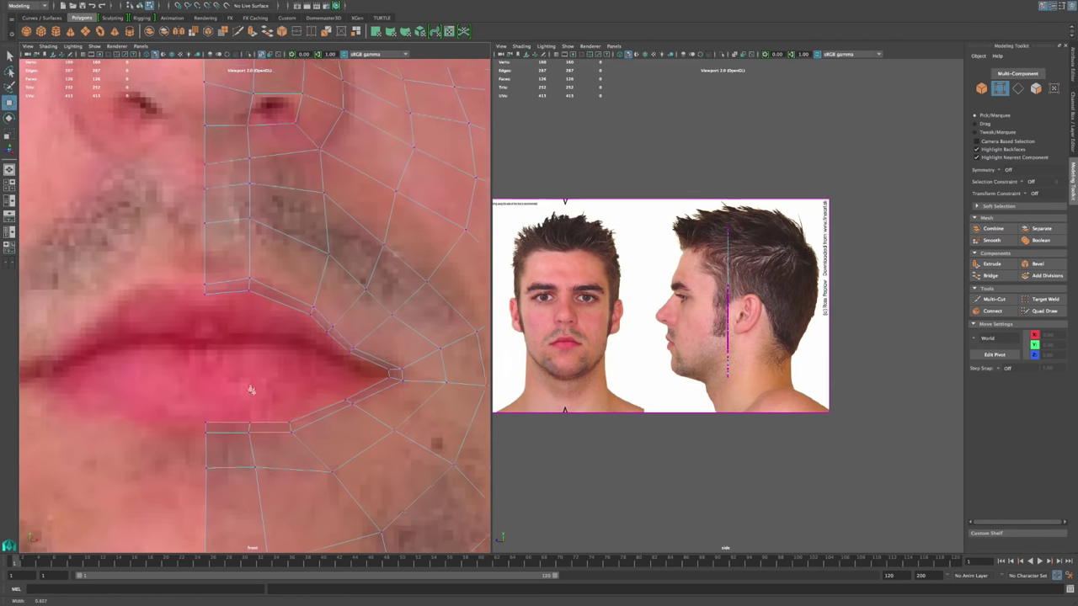
{"action": "scroll", "coordinate": [234, 306], "scroll_direction": "up", "scroll_amount": 1}
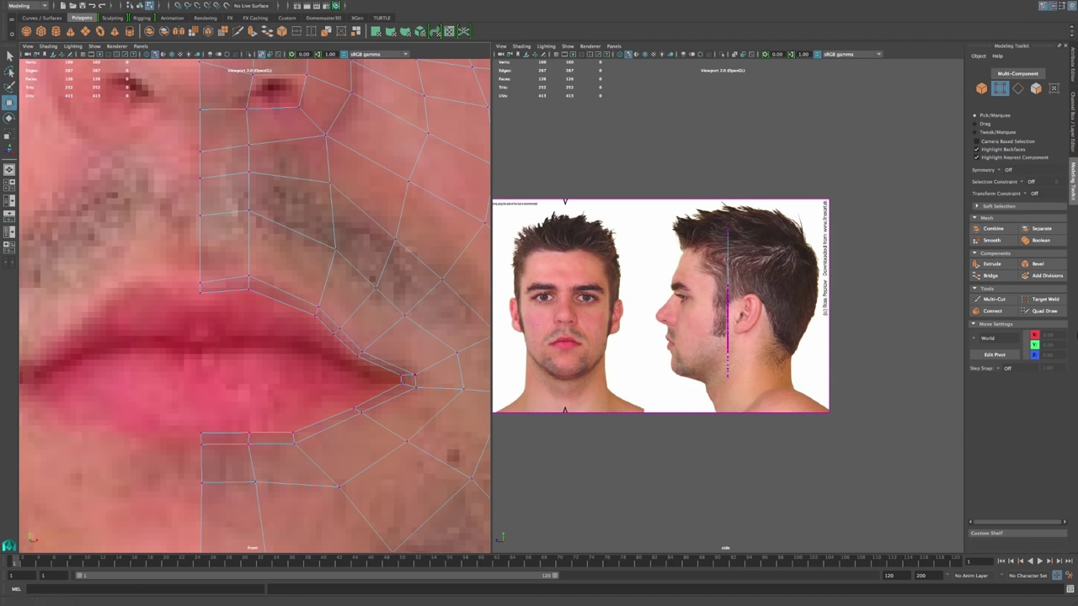
{"action": "right_click_drag", "start_coordinate": [227, 292], "coordinate": [227, 269]}
{"action": "left_click", "coordinate": [231, 291]}
{"action": "left_click", "coordinate": [278, 300], "text": "shift"}
{"action": "middle_click_drag", "start_coordinate": [333, 330], "coordinate": [342, 347]}
{"action": "left_click", "coordinate": [349, 347], "text": "shift"}
{"action": "left_click", "coordinate": [385, 367], "text": "shift"}
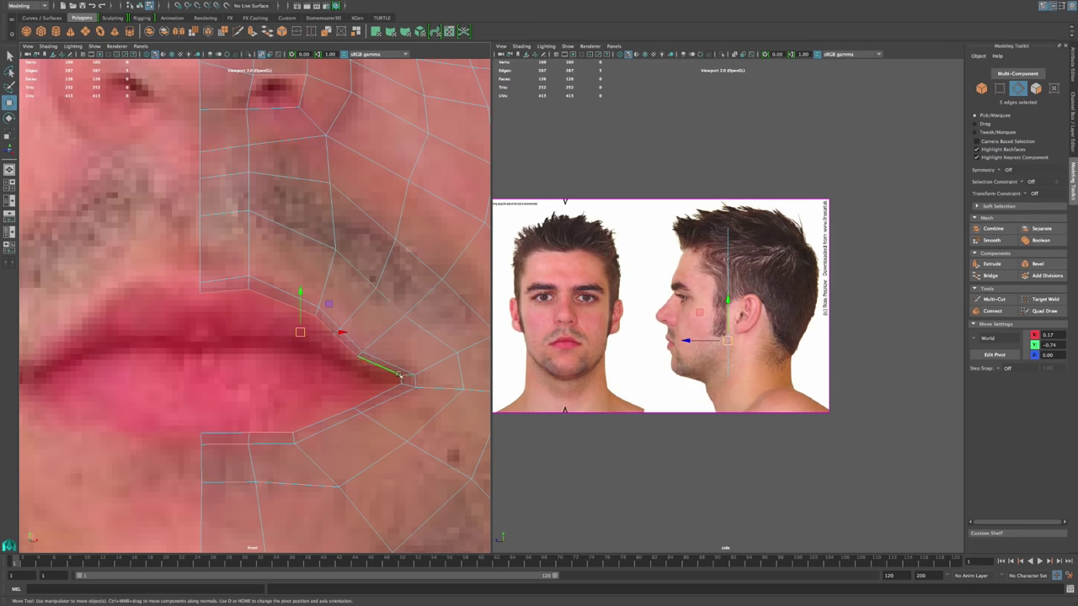
{"action": "key", "text": "ctrl+e"}
{"action": "key", "text": "w"}
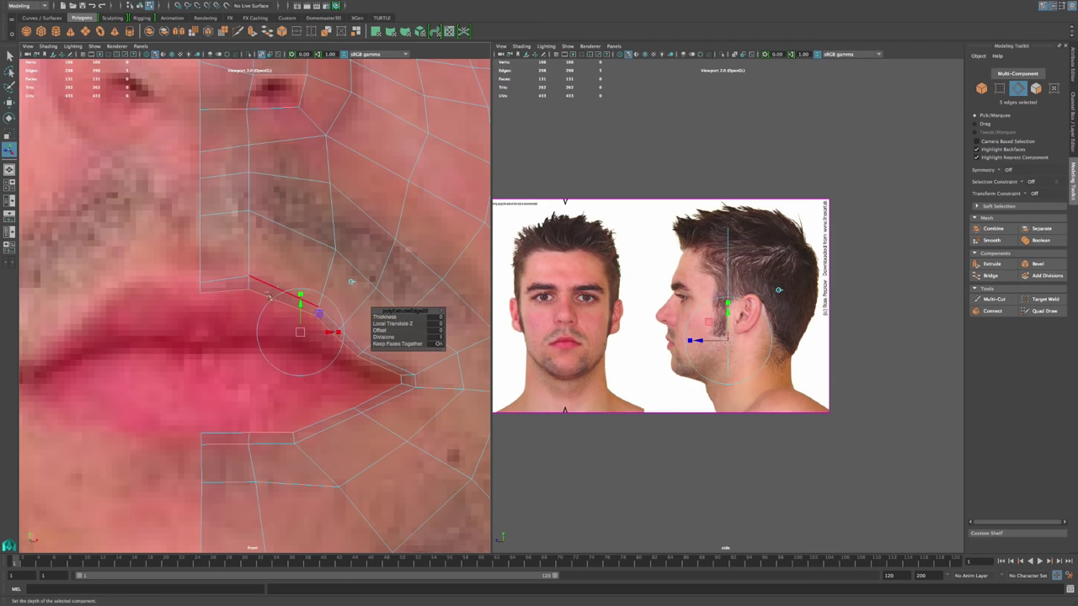
{"action": "left_click_drag", "start_coordinate": [300, 305], "coordinate": [300, 344]}
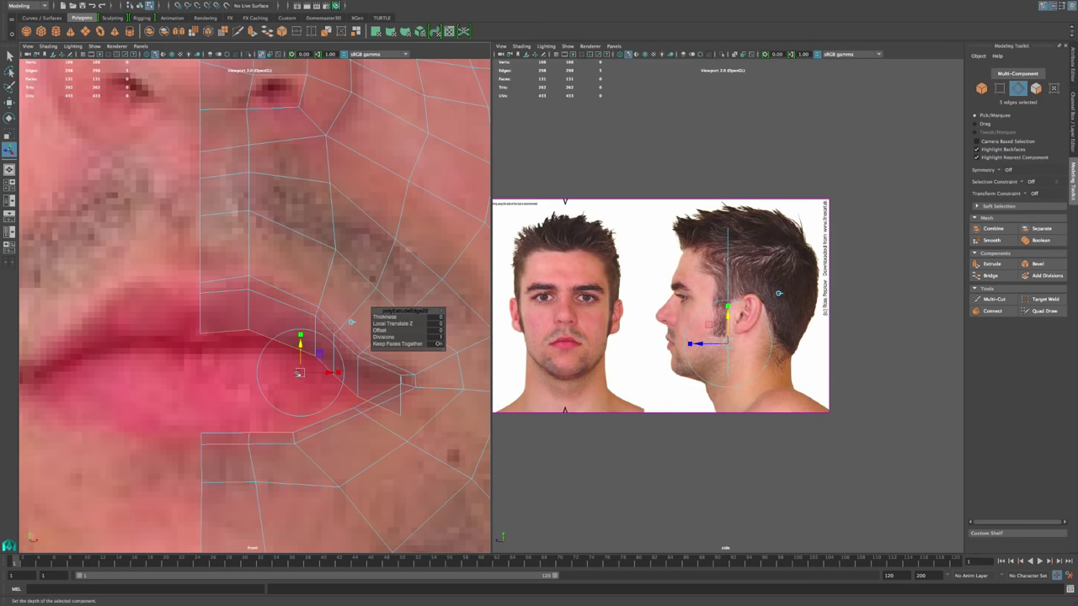
Step: Move the extruded upper-lip vertices onto the line where the lips meet, tapering toward the mouth corner
{"action": "left_click", "coordinate": [258, 391]}
{"action": "right_click_drag", "start_coordinate": [394, 364], "coordinate": [355, 366]}
{"action": "key", "text": "w"}
{"action": "left_click_drag", "start_coordinate": [390, 419], "coordinate": [312, 359]}
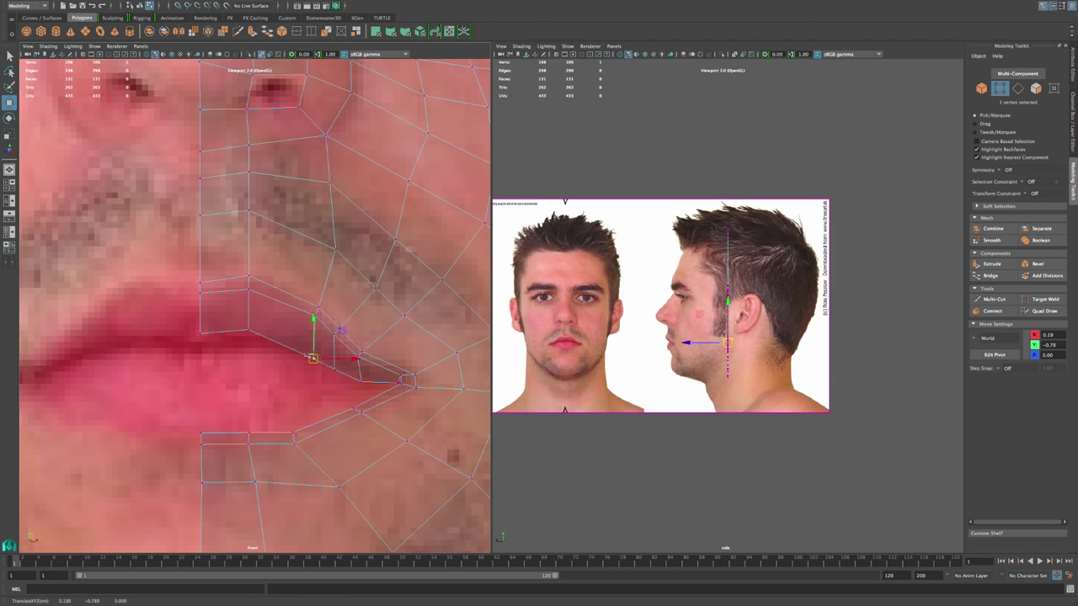
{"action": "left_click_drag", "start_coordinate": [256, 317], "coordinate": [259, 316]}
{"action": "left_click_drag", "start_coordinate": [248, 330], "coordinate": [200, 308]}
Step: Extrude the four inner lower-lip edges and move them up to the mouth line
{"action": "middle_click_drag", "start_coordinate": [401, 379], "coordinate": [381, 353], "text": "alt"}
{"action": "right_click_drag", "start_coordinate": [381, 353], "coordinate": [428, 376], "text": "alt"}
{"action": "scroll", "coordinate": [429, 379], "scroll_direction": "down", "scroll_amount": 4}
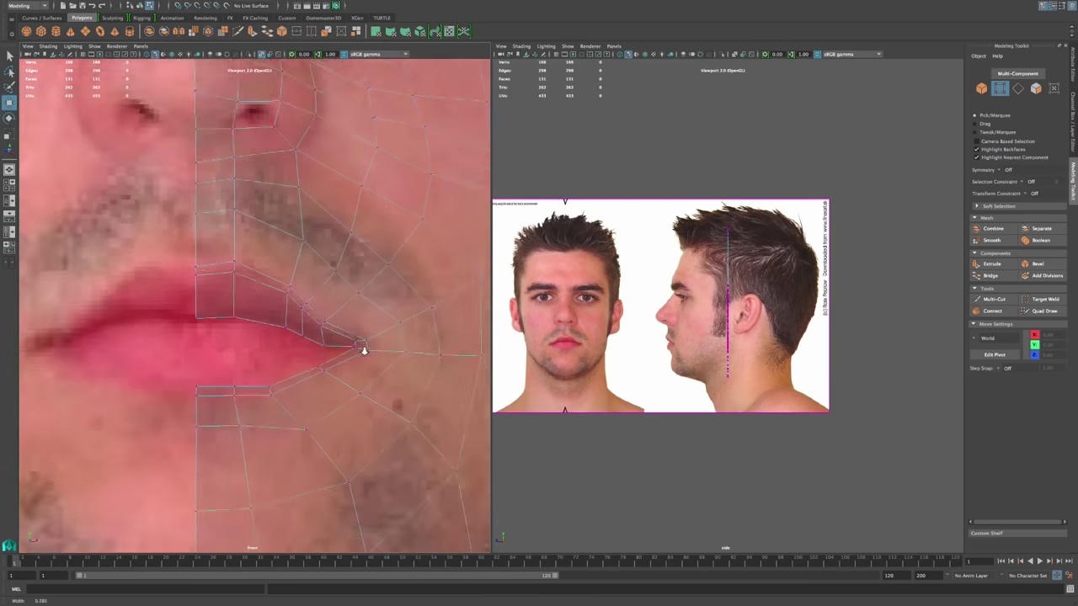
{"action": "scroll", "coordinate": [425, 354], "scroll_direction": "up", "scroll_amount": 5}
{"action": "scroll", "coordinate": [315, 356], "scroll_direction": "down", "scroll_amount": 4}
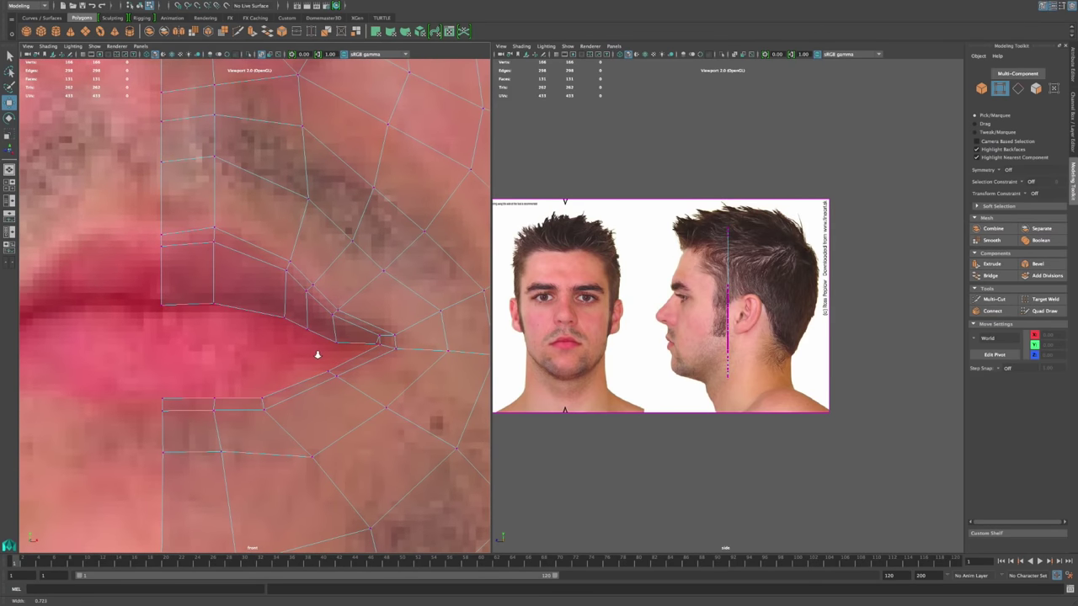
{"action": "scroll", "coordinate": [291, 341], "scroll_direction": "up", "scroll_amount": 5}
{"action": "right_click_drag", "start_coordinate": [183, 389], "coordinate": [187, 339]}
{"action": "left_click", "coordinate": [192, 397]}
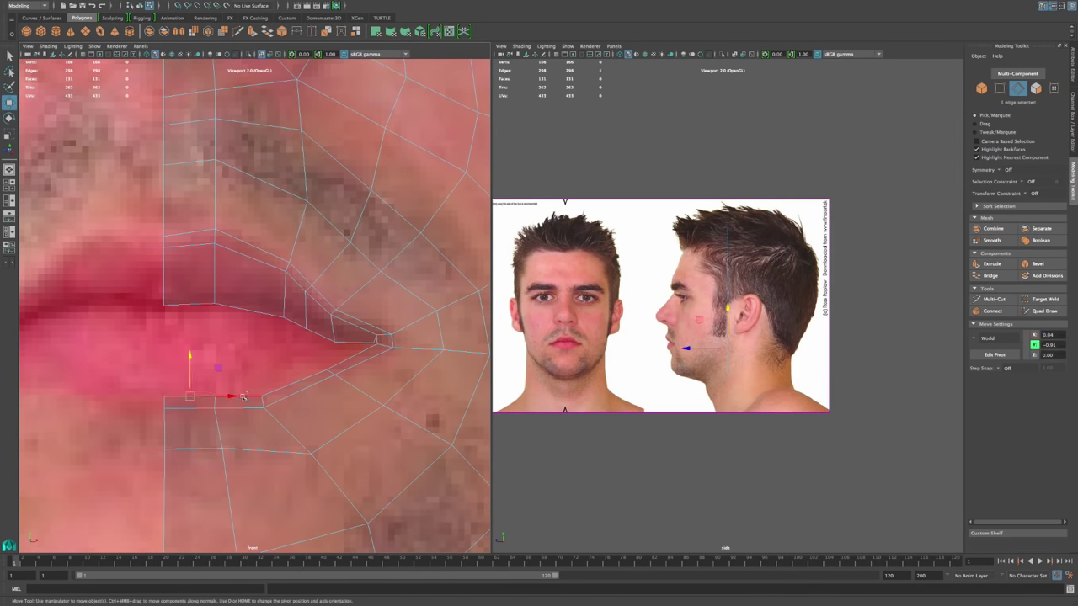
{"action": "left_click", "coordinate": [339, 368], "text": "shift"}
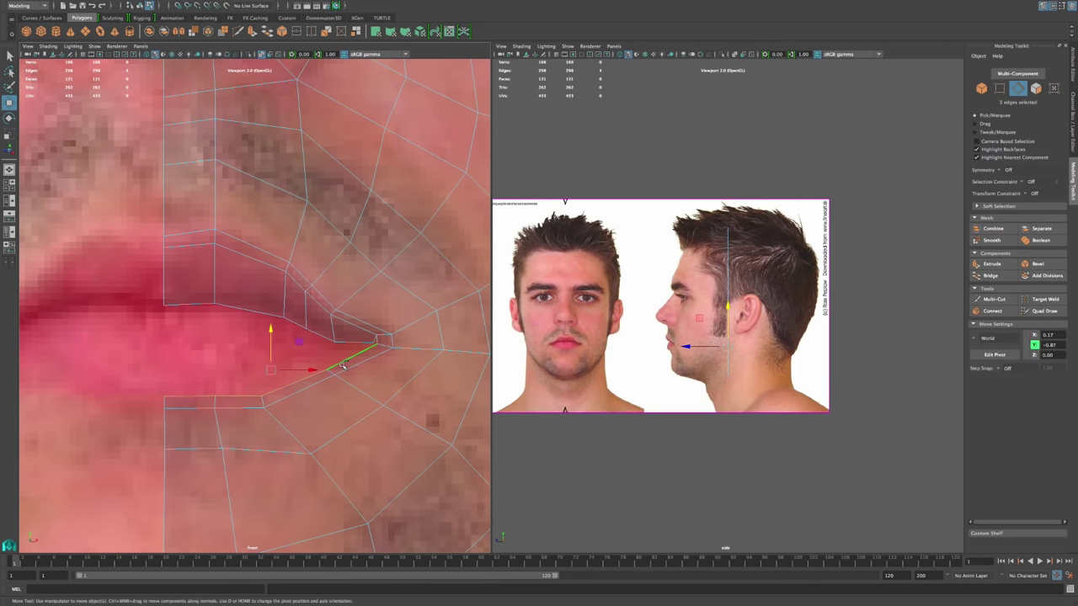
{"action": "left_click", "coordinate": [992, 264]}
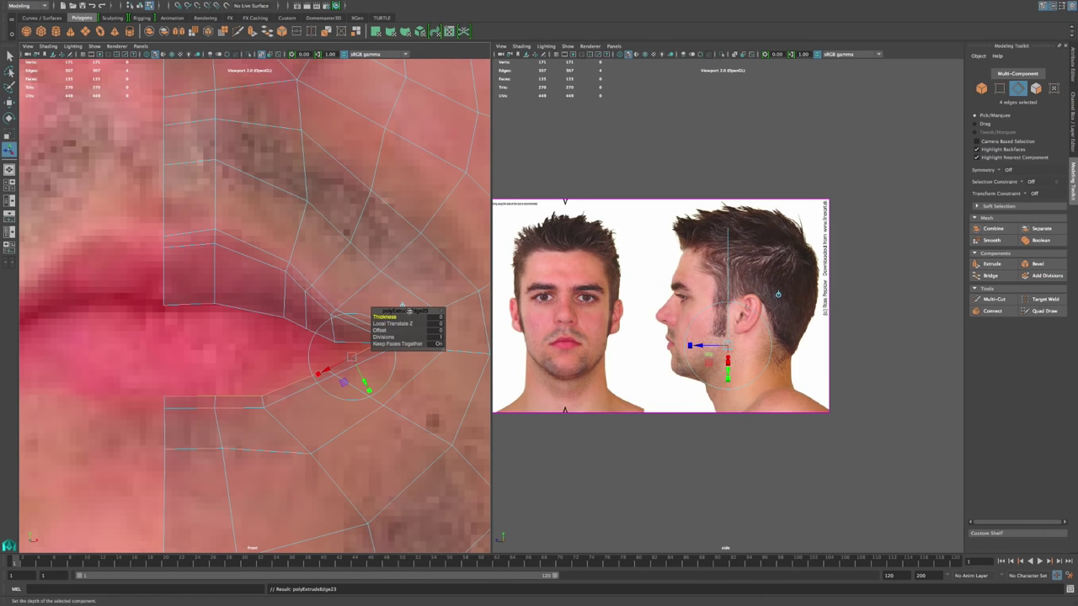
{"action": "left_click", "coordinate": [404, 306]}
{"action": "left_click_drag", "start_coordinate": [271, 341], "coordinate": [287, 259]}
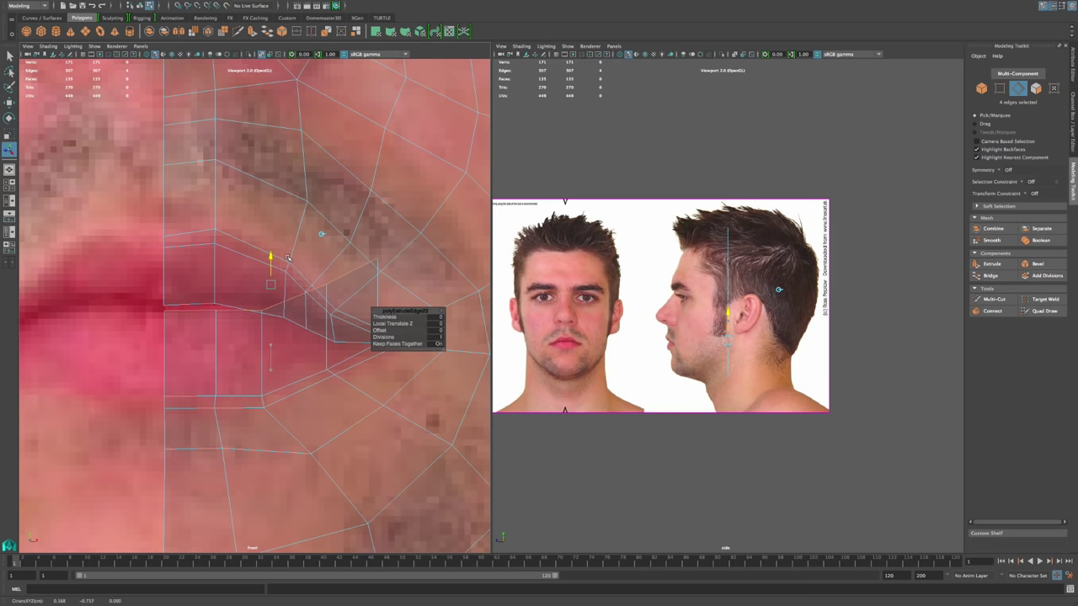
Step: Move the extruded lower-lip end vertex to the mouth corner so it sits just below the upper lip's tip
{"action": "middle_click_drag", "start_coordinate": [358, 315], "coordinate": [289, 336], "text": "alt"}
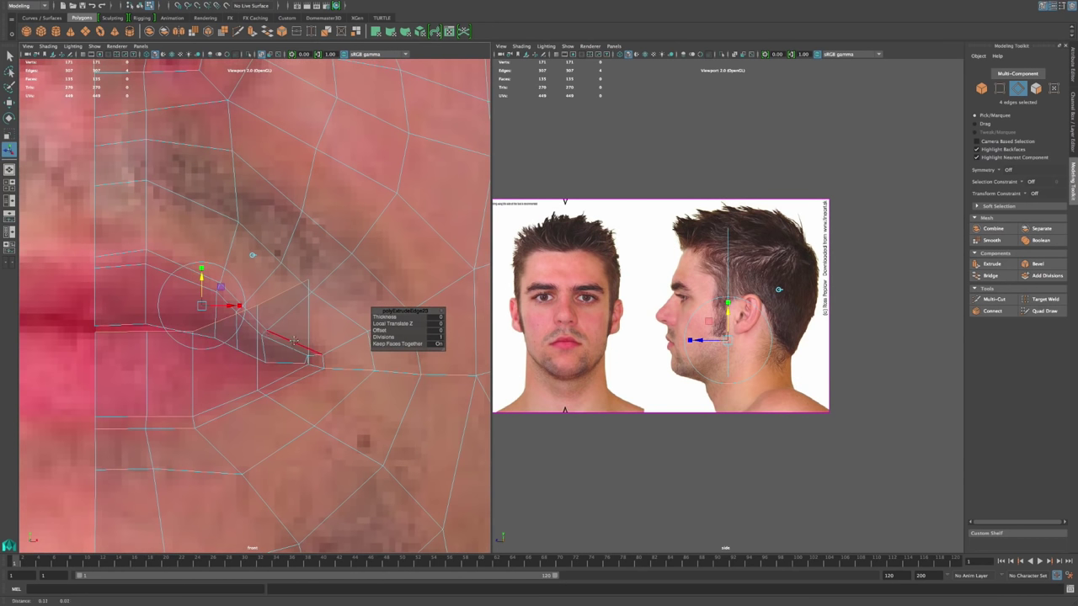
{"action": "right_click_drag", "start_coordinate": [299, 287], "coordinate": [272, 284]}
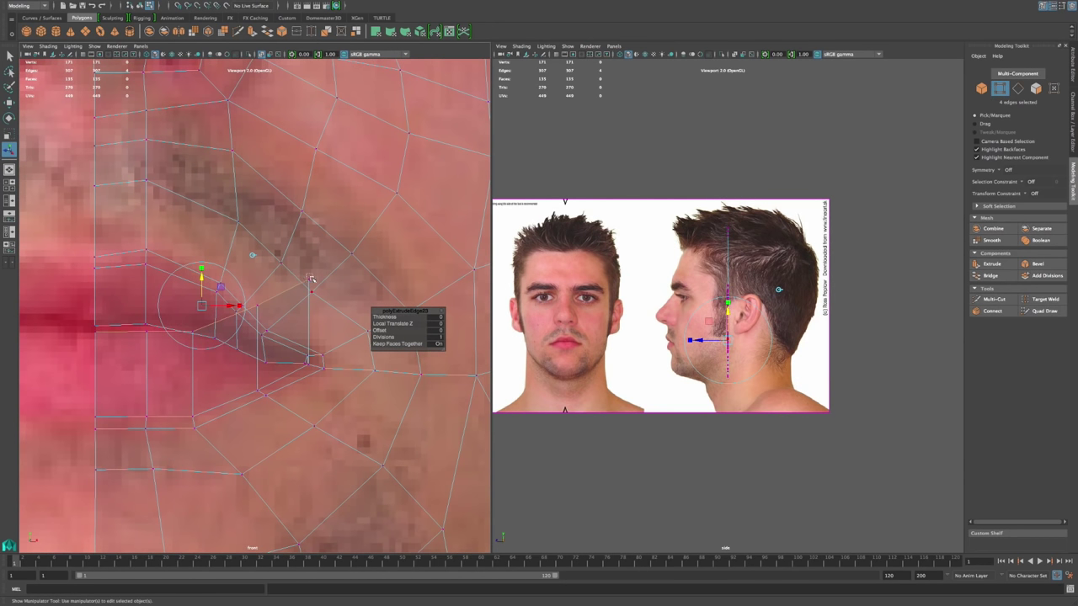
{"action": "left_click", "coordinate": [308, 279]}
{"action": "key", "text": "w"}
{"action": "left_click_drag", "start_coordinate": [308, 242], "coordinate": [308, 299]}
{"action": "middle_click_drag", "start_coordinate": [374, 386], "coordinate": [366, 371], "text": "alt"}
{"action": "scroll", "coordinate": [366, 370], "scroll_direction": "up", "scroll_amount": 5}
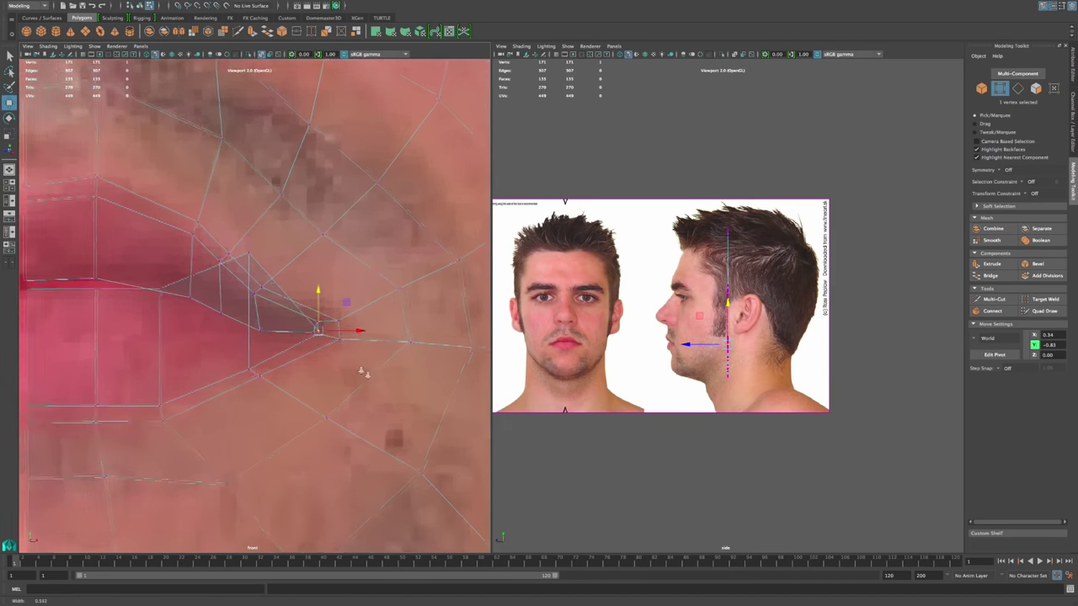
{"action": "left_click_drag", "start_coordinate": [354, 344], "coordinate": [344, 351]}
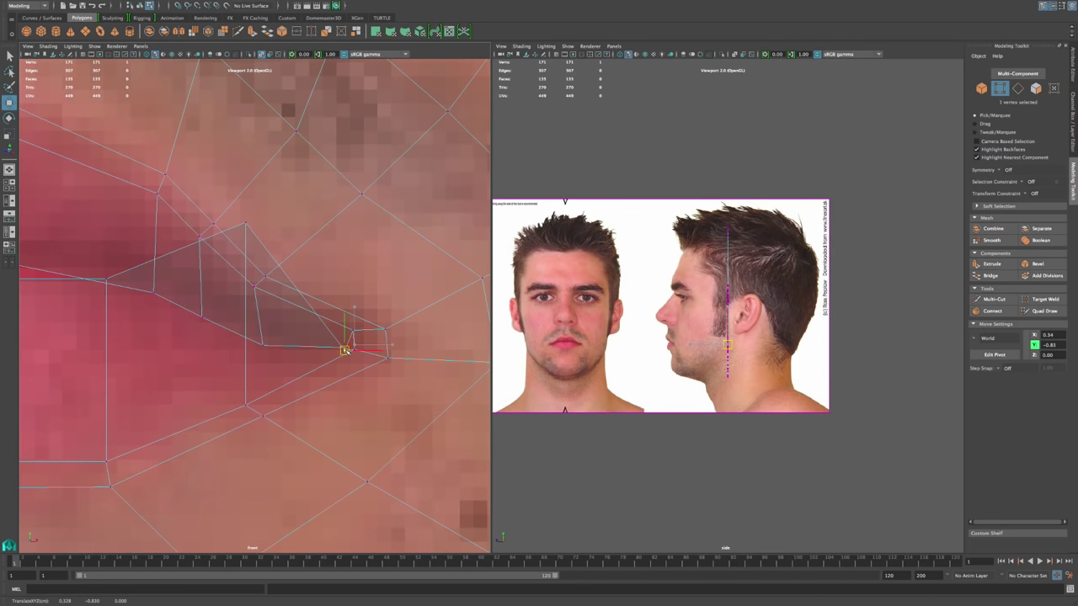
Step: Move the next two extruded lower-lip vertices onto the line where the lips meet, aligned with the upper-lip edge
{"action": "left_click", "coordinate": [246, 227]}
{"action": "left_click_drag", "start_coordinate": [246, 229], "coordinate": [263, 350]}
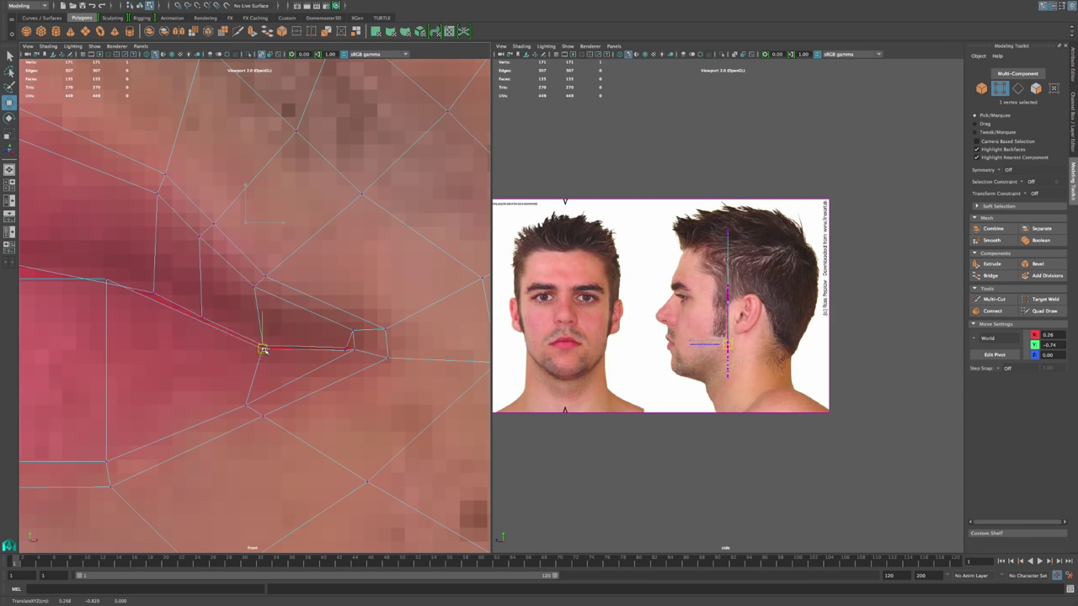
{"action": "left_click", "coordinate": [106, 281]}
{"action": "left_click_drag", "start_coordinate": [106, 280], "coordinate": [144, 298]}
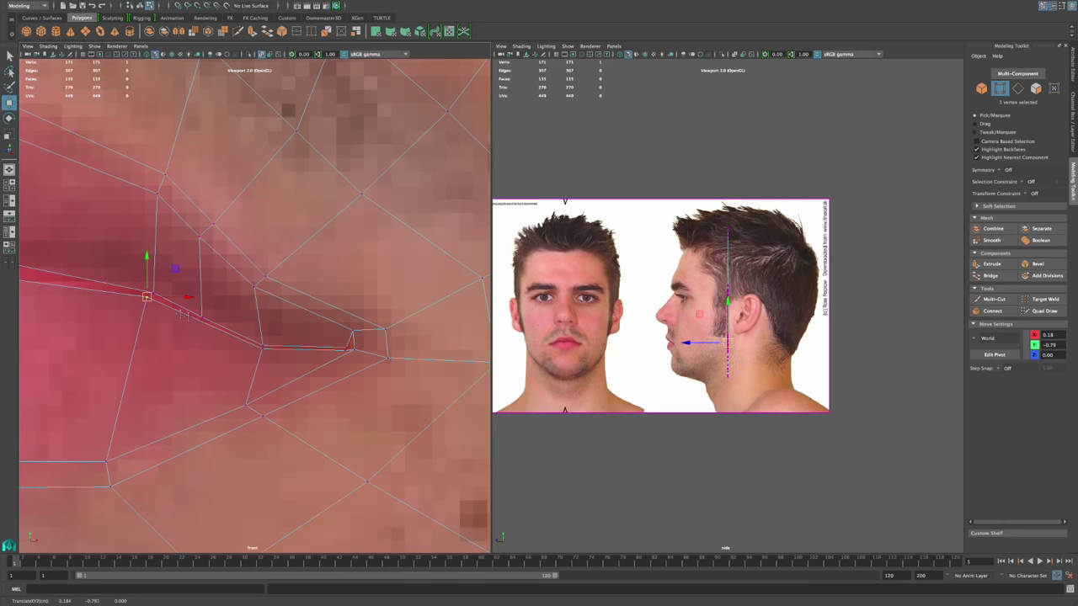
{"action": "middle_click_drag", "start_coordinate": [144, 298], "coordinate": [410, 316], "text": "alt"}
{"action": "scroll", "coordinate": [320, 313], "scroll_direction": "down", "scroll_amount": 15}
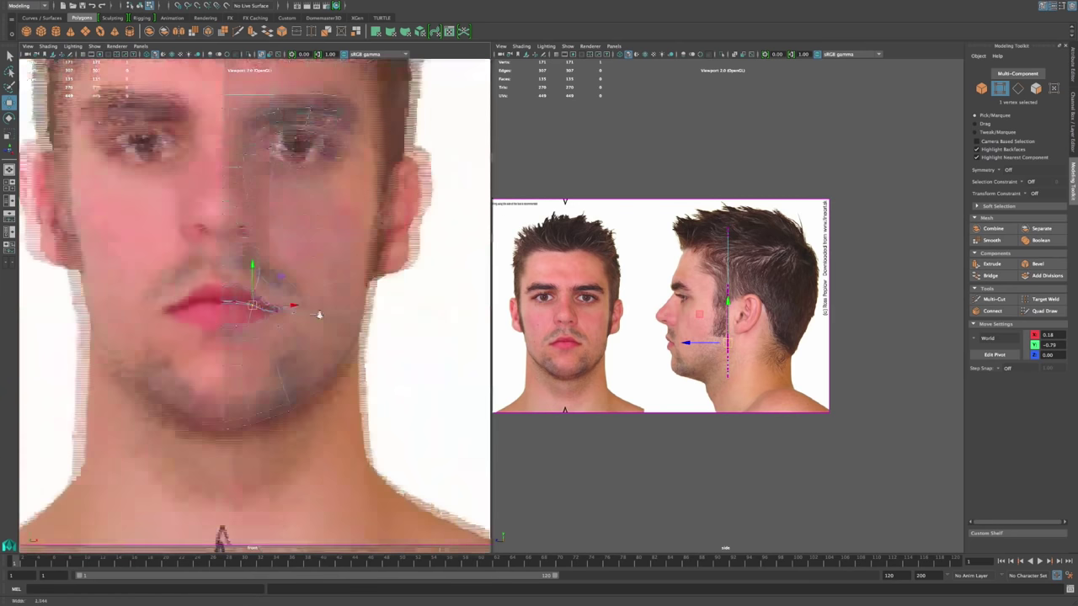
{"action": "scroll", "coordinate": [325, 317], "scroll_direction": "up", "scroll_amount": 6}
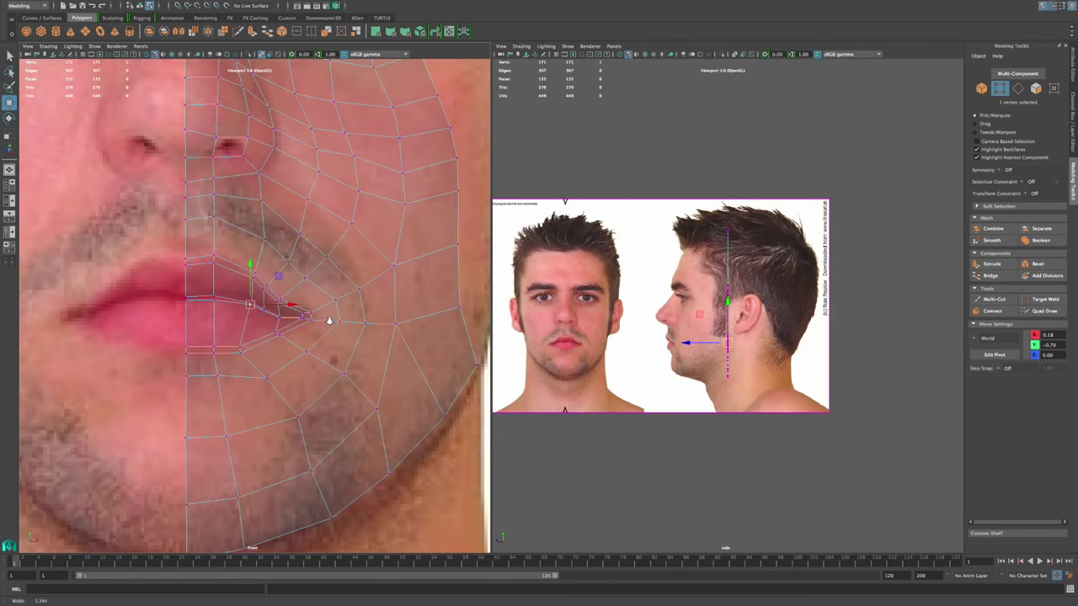
Step: Reposition the jaw boundary vertices and the one just inside them to follow the jawline in the front reference photo
{"action": "scroll", "coordinate": [329, 321], "scroll_direction": "down", "scroll_amount": 2}
{"action": "left_click", "coordinate": [414, 484]}
{"action": "middle_click_drag", "start_coordinate": [299, 390], "coordinate": [291, 403], "text": "alt"}
{"action": "mouse_move", "coordinate": [239, 333]}
{"action": "right_mouse_down", "text": "alt"}
{"action": "mouse_move", "coordinate": [373, 396]}
{"action": "mouse_move", "coordinate": [248, 350]}
{"action": "right_mouse_up", "text": "alt"}
{"action": "scroll", "coordinate": [248, 350], "scroll_direction": "down", "scroll_amount": 4}
{"action": "scroll", "coordinate": [361, 404], "scroll_direction": "up", "scroll_amount": 3}
{"action": "left_click", "coordinate": [340, 406]}
{"action": "left_click_drag", "start_coordinate": [341, 405], "coordinate": [392, 364]}
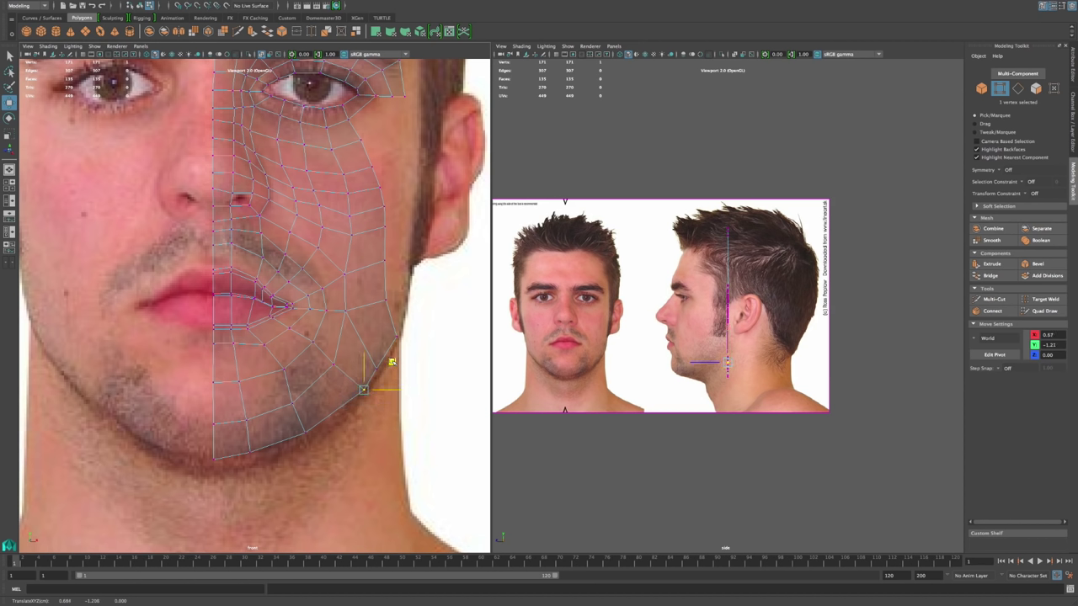
{"action": "middle_click_drag", "start_coordinate": [392, 362], "coordinate": [367, 333]}
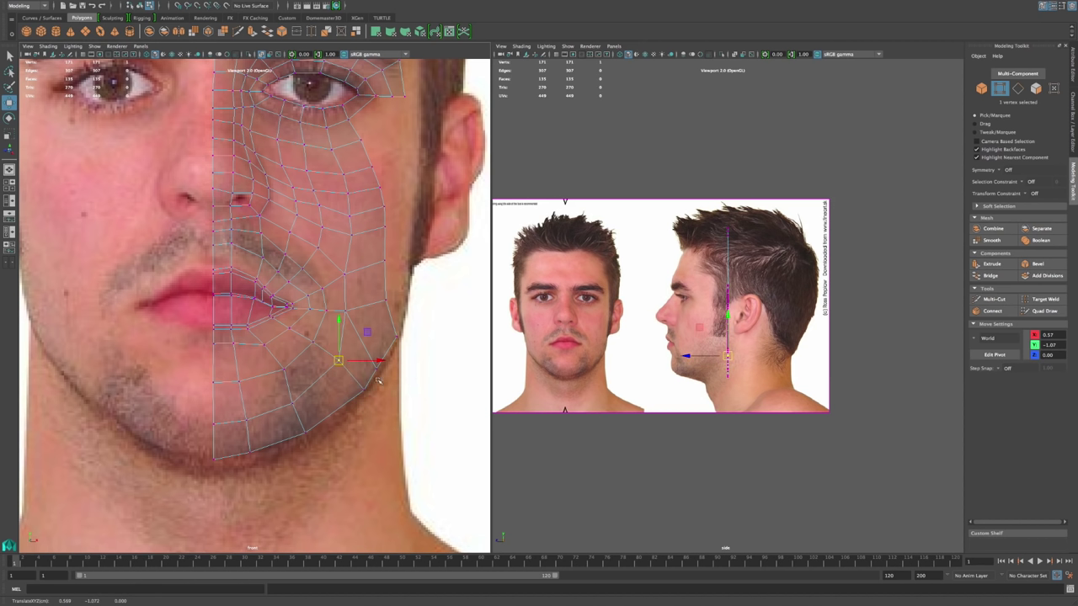
{"action": "middle_click_drag", "start_coordinate": [378, 381], "coordinate": [432, 373]}
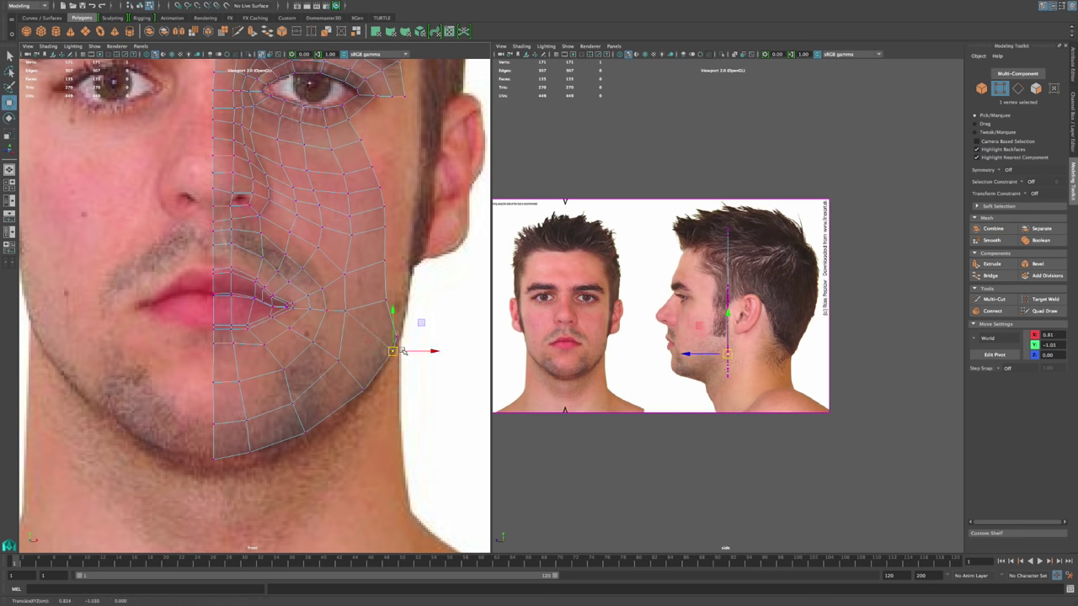
{"action": "left_click", "coordinate": [440, 409]}
Step: Delete the outer face at the jaw edge level with the mouth corner
{"action": "scroll", "coordinate": [412, 409], "scroll_direction": "up", "scroll_amount": 5}
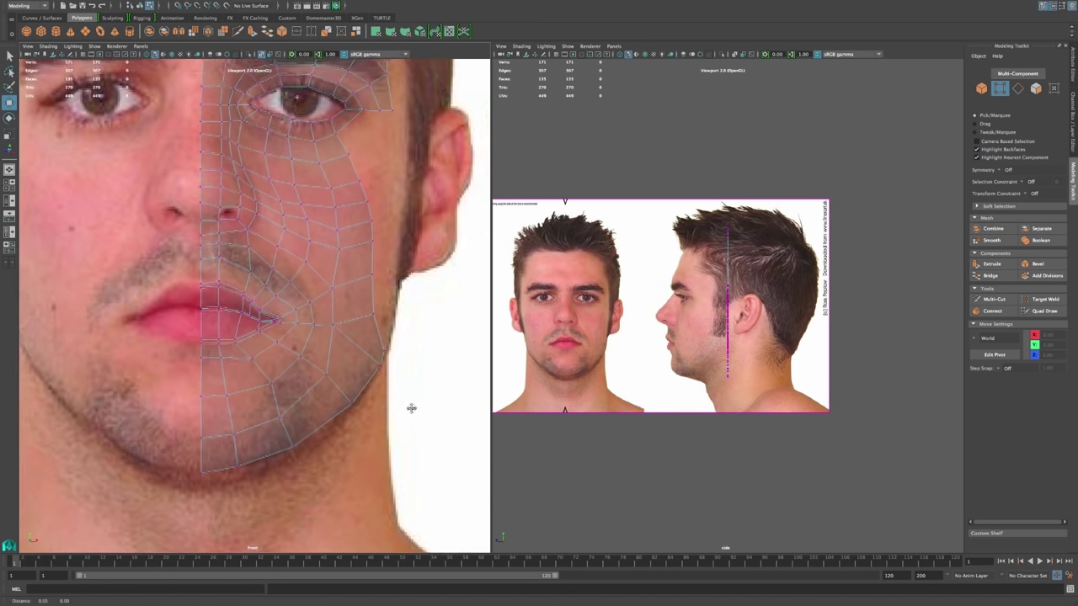
{"action": "middle_click_drag", "start_coordinate": [384, 386], "coordinate": [346, 354], "text": "alt"}
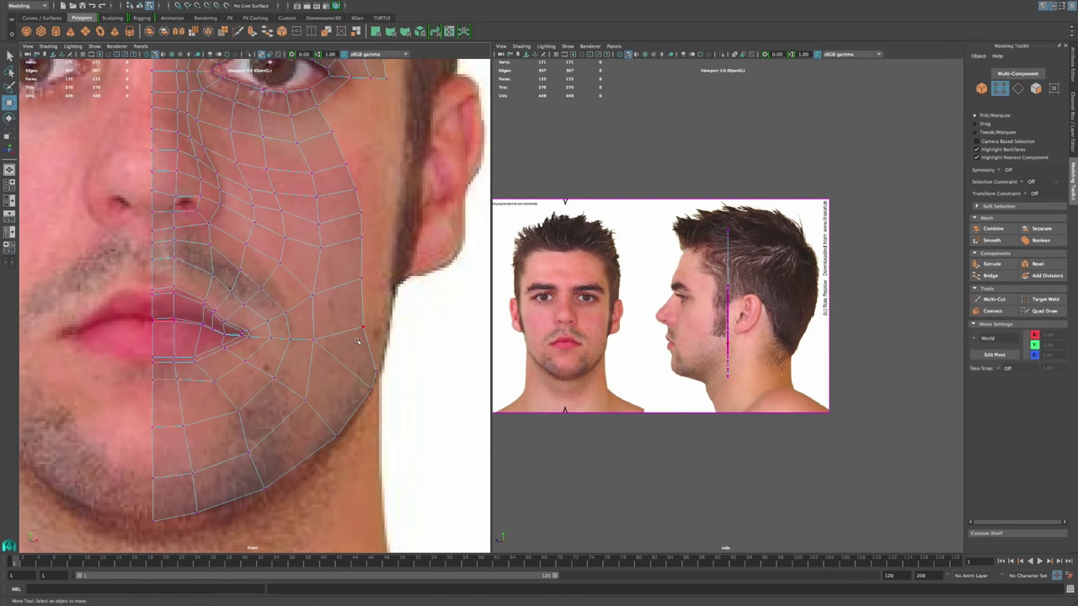
{"action": "right_click", "coordinate": [358, 349]}
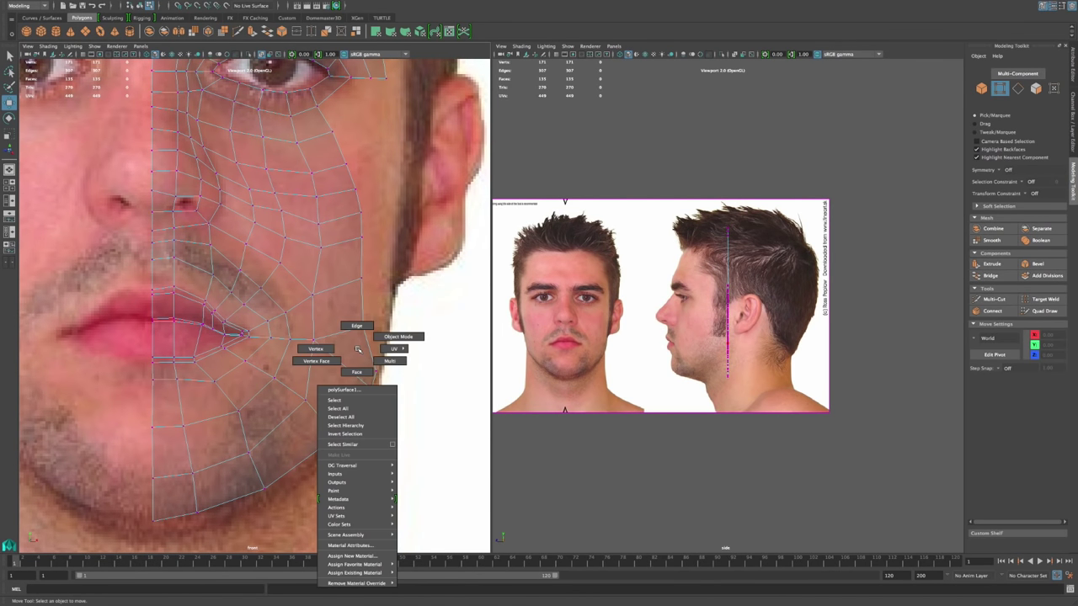
{"action": "left_click", "coordinate": [357, 370]}
{"action": "left_click", "coordinate": [355, 360]}
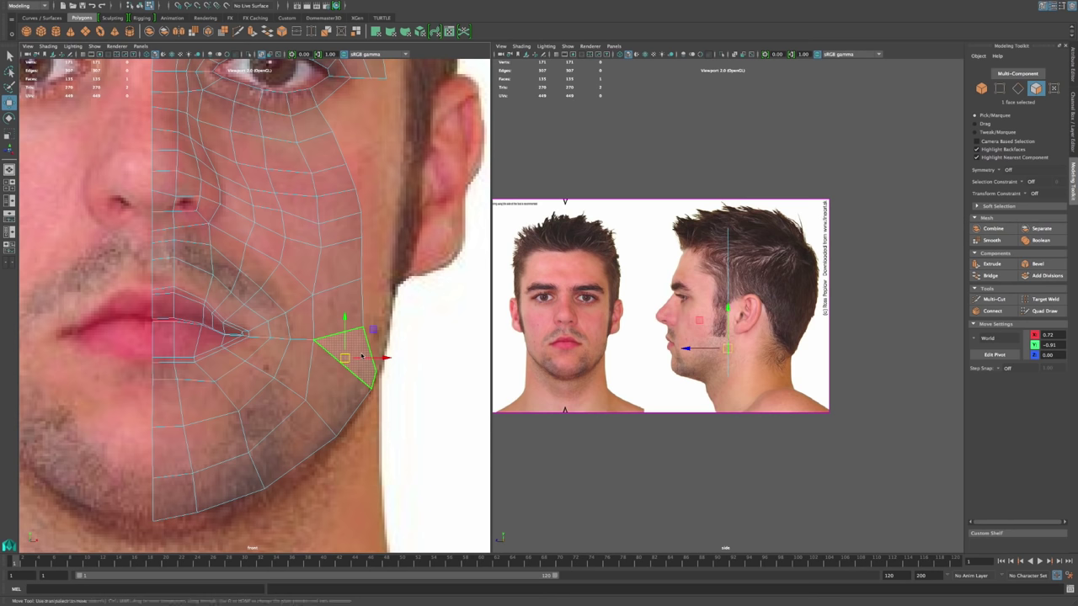
{"action": "key", "text": "Delete"}
Step: Merge the two boundary vertices beside the deleted face and fit the merged and next lower vertices to the jaw outline
{"action": "right_click", "coordinate": [356, 363]}
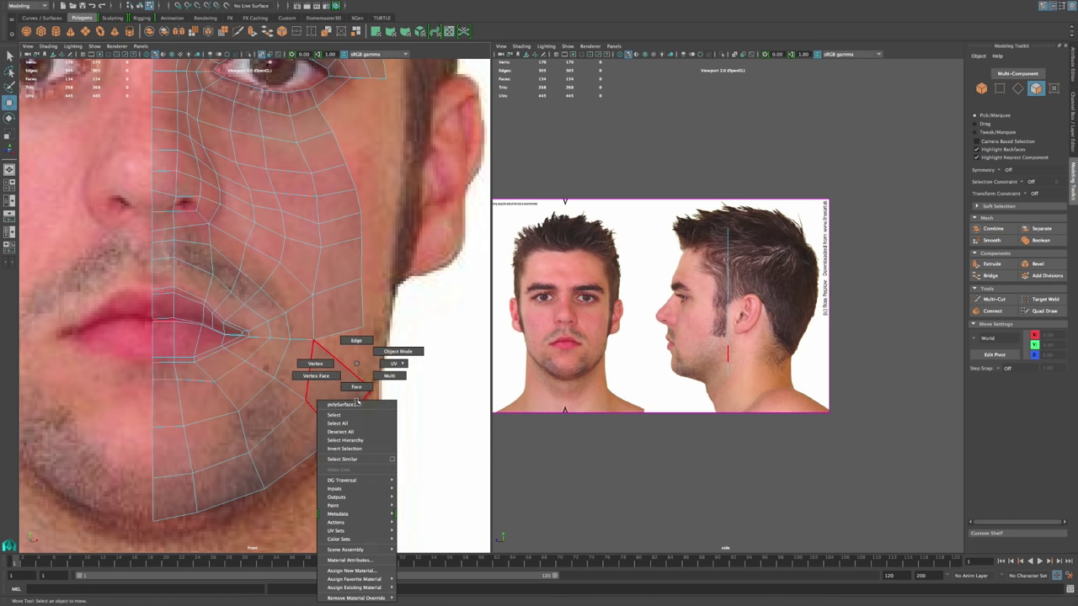
{"action": "left_click", "coordinate": [316, 364]}
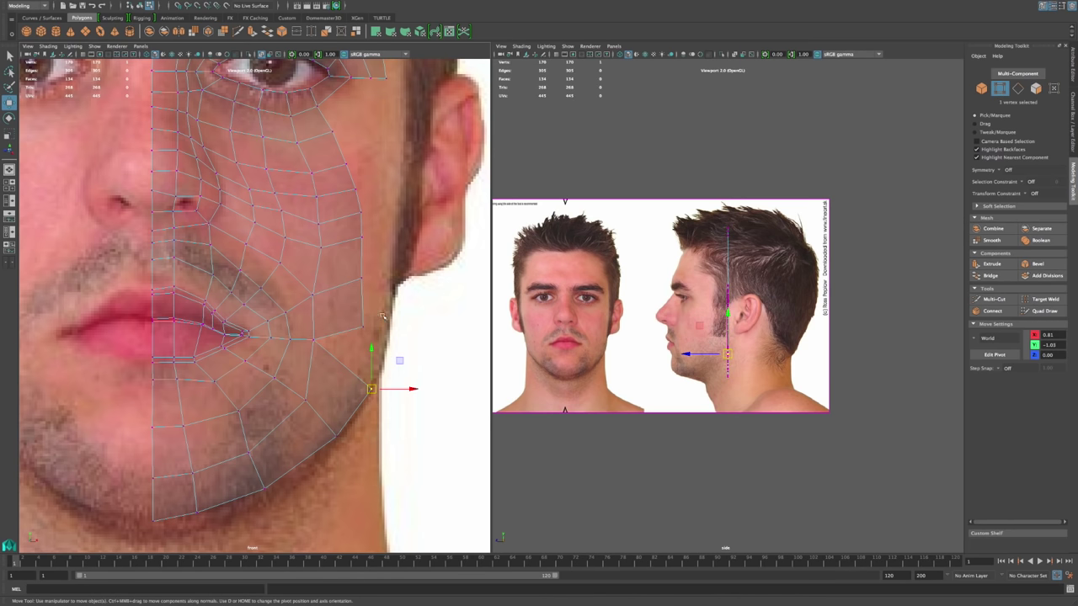
{"action": "left_click_drag", "start_coordinate": [384, 313], "coordinate": [357, 394]}
{"action": "left_click", "coordinate": [253, 4]}
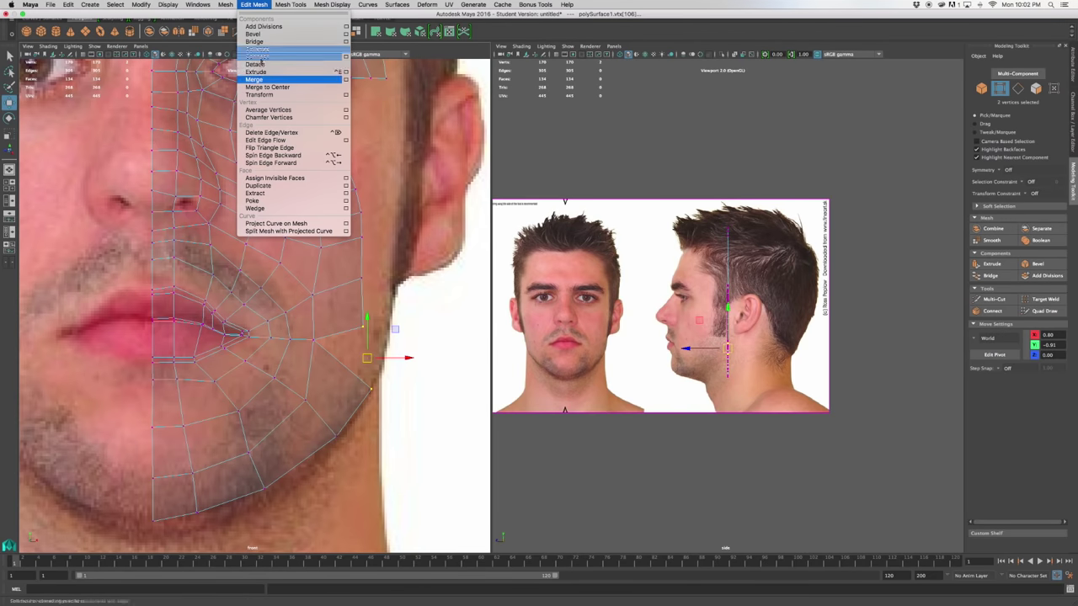
{"action": "left_click", "coordinate": [286, 76]}
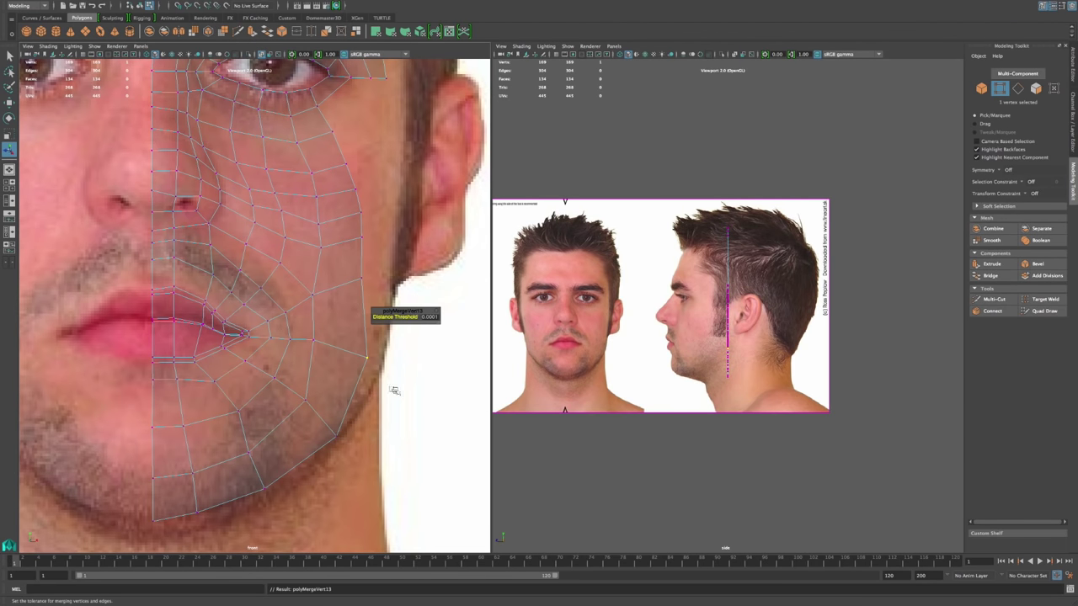
{"action": "key", "text": "w"}
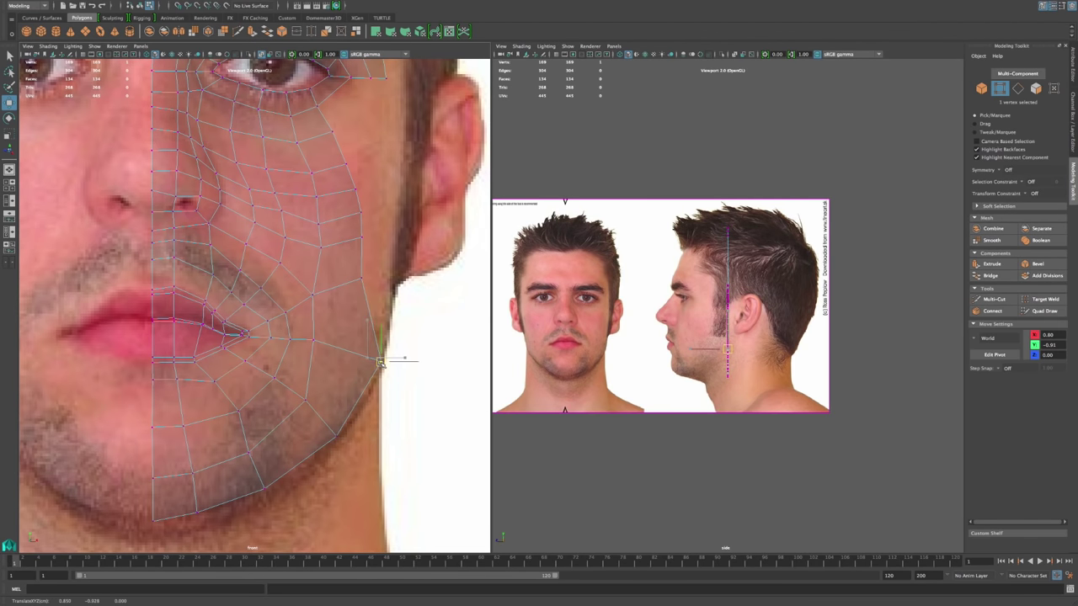
{"action": "left_click_drag", "start_coordinate": [374, 364], "coordinate": [338, 434]}
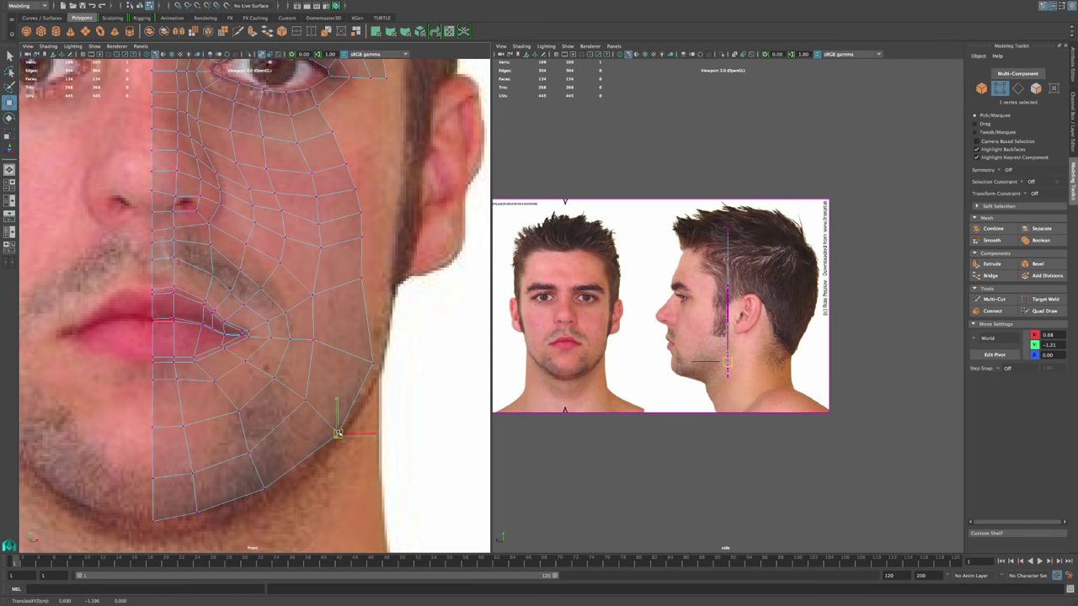
Step: Shift the column of vertices running from below the lip corner to the jaw edge slightly toward the chin's centre
{"action": "middle_click_drag", "start_coordinate": [245, 340], "coordinate": [314, 357], "text": "alt"}
{"action": "right_click_drag", "start_coordinate": [313, 357], "coordinate": [334, 379], "text": "alt"}
{"action": "middle_click_drag", "start_coordinate": [334, 378], "coordinate": [301, 300], "text": "alt"}
{"action": "scroll", "coordinate": [282, 276], "scroll_direction": "up", "scroll_amount": 1}
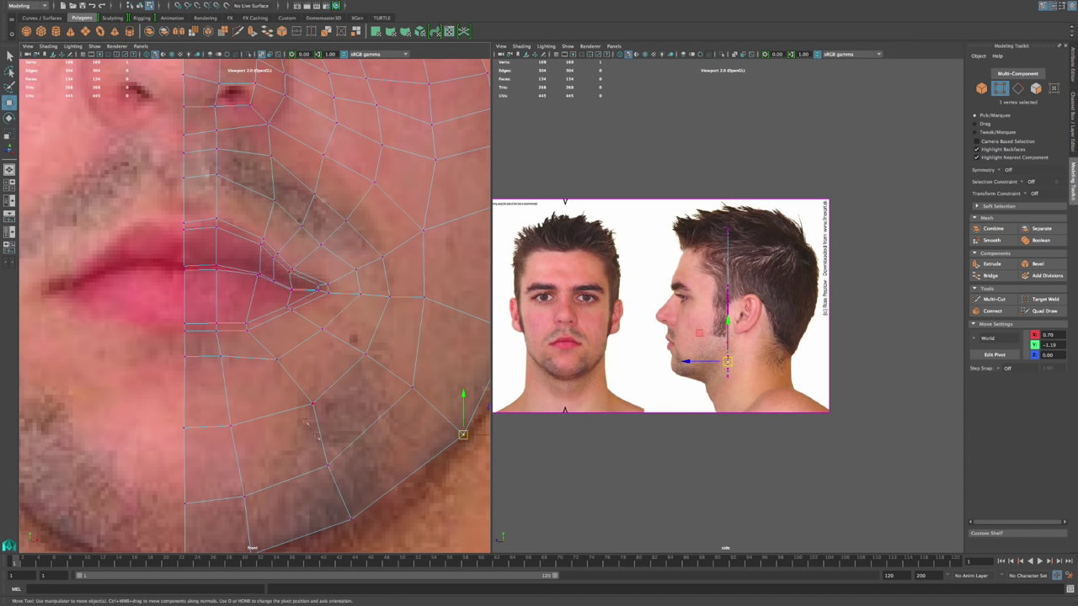
{"action": "left_click", "coordinate": [312, 404]}
{"action": "left_click_drag", "start_coordinate": [312, 403], "coordinate": [307, 407]}
{"action": "left_click", "coordinate": [325, 464]}
{"action": "left_click", "coordinate": [351, 519]}
{"action": "left_click_drag", "start_coordinate": [351, 519], "coordinate": [341, 522]}
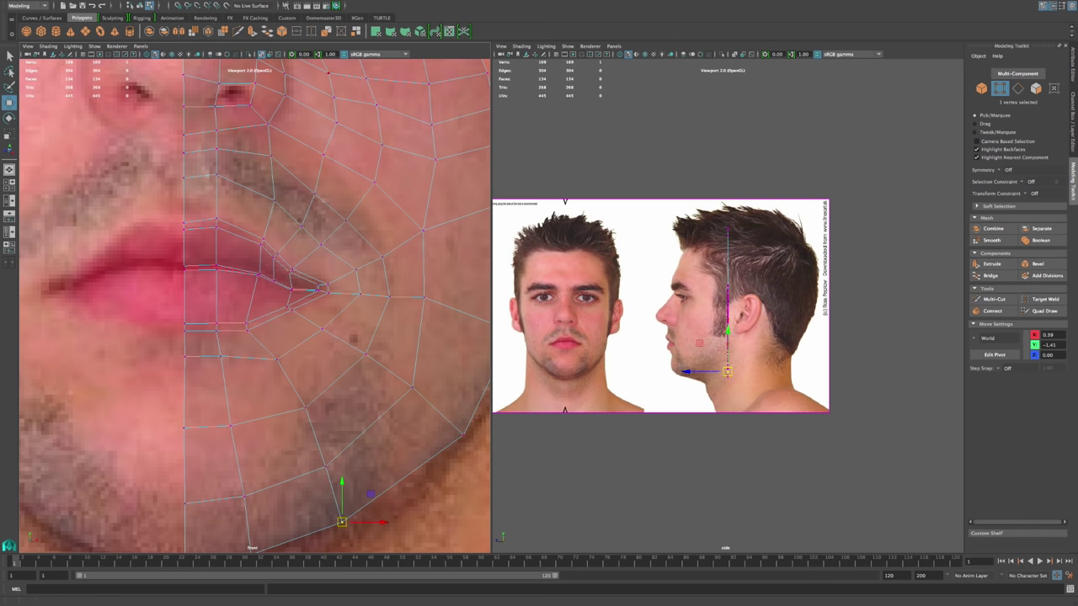
Step: Insert an edge loop from the lower lip to the jaw edge through the wide faces beside the chin
{"action": "mouse_move", "coordinate": [202, 4]}
{"action": "left_click", "coordinate": [301, 4]}
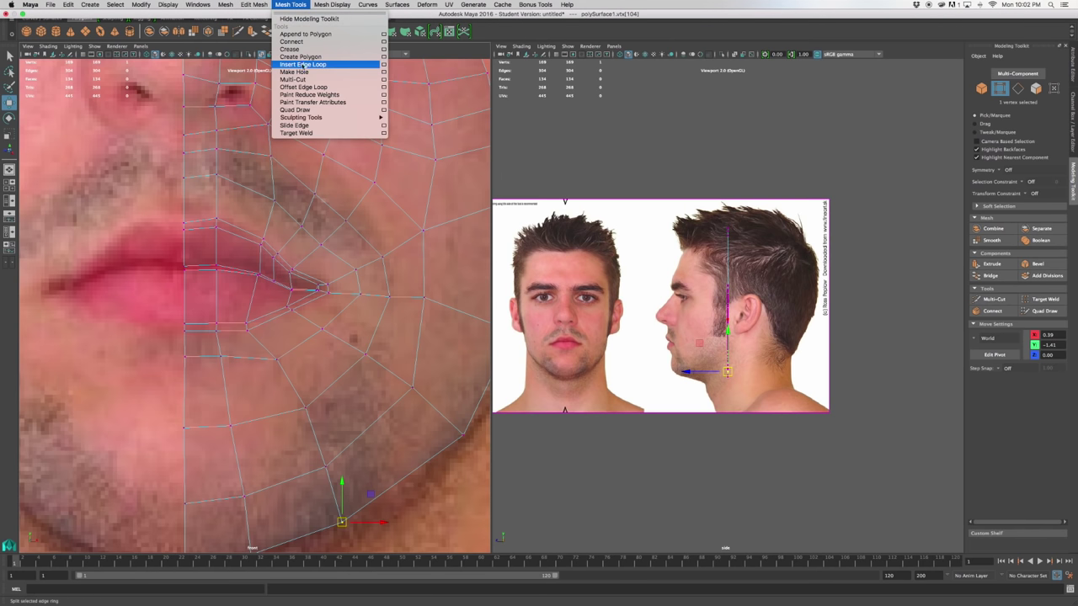
{"action": "left_click", "coordinate": [304, 65]}
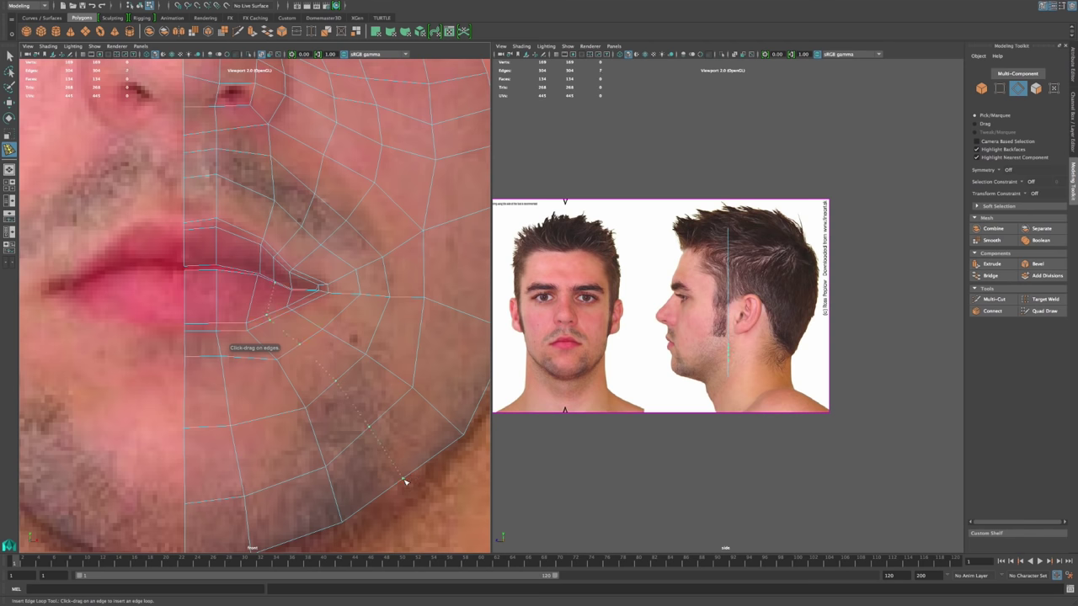
{"action": "left_click", "coordinate": [401, 486]}
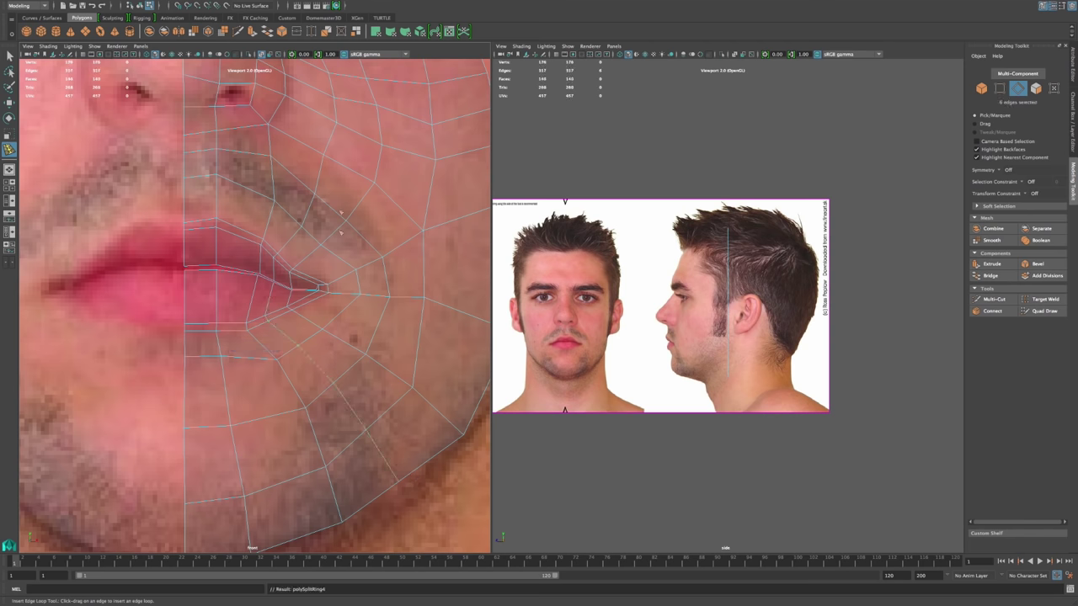
{"action": "scroll", "coordinate": [429, 288], "scroll_direction": "down", "scroll_amount": 5}
{"action": "scroll", "coordinate": [373, 404], "scroll_direction": "up", "scroll_amount": 2}
{"action": "key", "text": "q"}
{"action": "scroll", "coordinate": [253, 417], "scroll_direction": "up", "scroll_amount": 4}
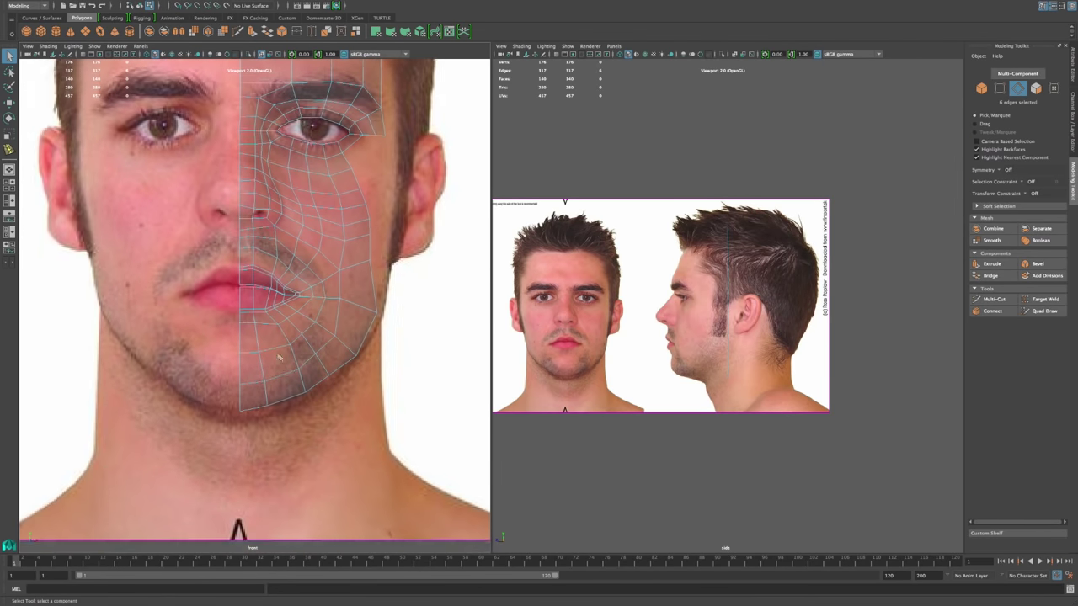
Step: Adjust the vertices around the new edge loop to even out the chin faces and round the jaw boundary
{"action": "right_click", "coordinate": [315, 366]}
{"action": "right_click_drag", "start_coordinate": [314, 375], "coordinate": [295, 366]}
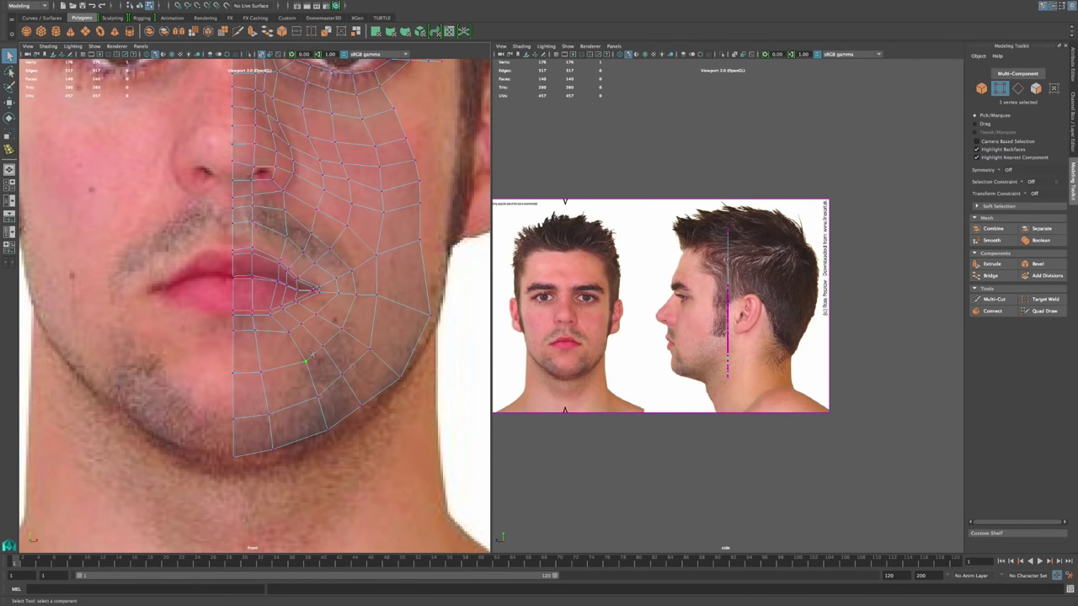
{"action": "key", "text": "w"}
{"action": "left_click_drag", "start_coordinate": [305, 364], "coordinate": [305, 325]}
{"action": "left_click", "coordinate": [317, 397]}
{"action": "left_click_drag", "start_coordinate": [318, 396], "coordinate": [362, 412]}
{"action": "left_click", "coordinate": [328, 429]}
{"action": "left_click", "coordinate": [362, 407]}
Step: Move the jaw-corner vertex and the cheek boundary vertex above it outward to the face outline
{"action": "middle_click_drag", "start_coordinate": [435, 325], "coordinate": [393, 432], "text": "alt"}
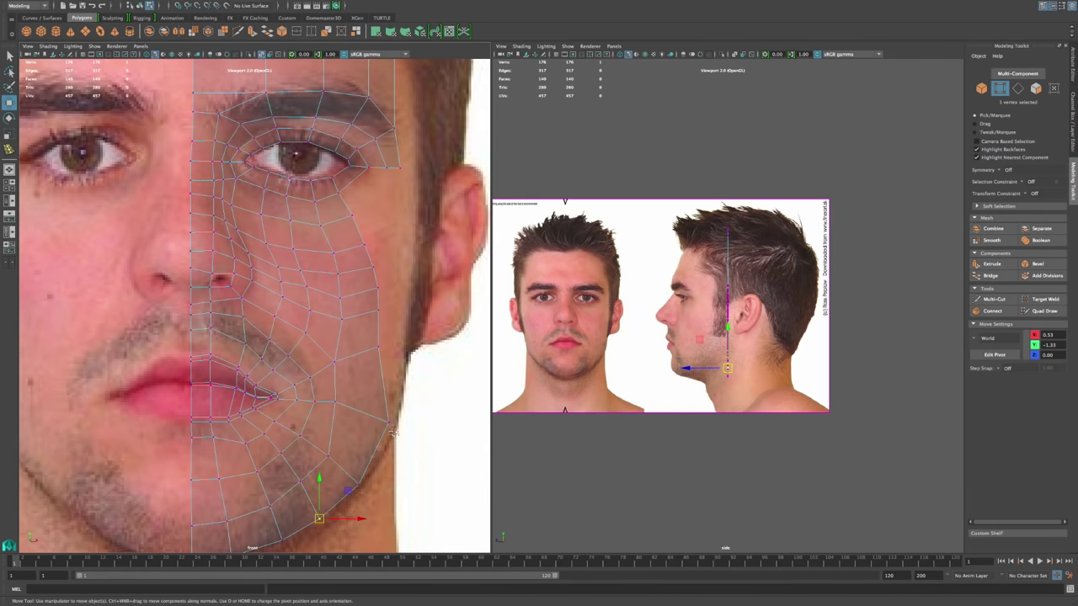
{"action": "left_click", "coordinate": [389, 422]}
{"action": "left_click_drag", "start_coordinate": [388, 422], "coordinate": [392, 425]}
{"action": "left_click", "coordinate": [378, 346]}
{"action": "left_click_drag", "start_coordinate": [378, 346], "coordinate": [402, 346]}
{"action": "middle_click_drag", "start_coordinate": [415, 304], "coordinate": [417, 276], "text": "alt"}
{"action": "right_click_drag", "start_coordinate": [417, 276], "coordinate": [399, 357], "text": "alt"}
{"action": "scroll", "coordinate": [399, 357], "scroll_direction": "up", "scroll_amount": 4}
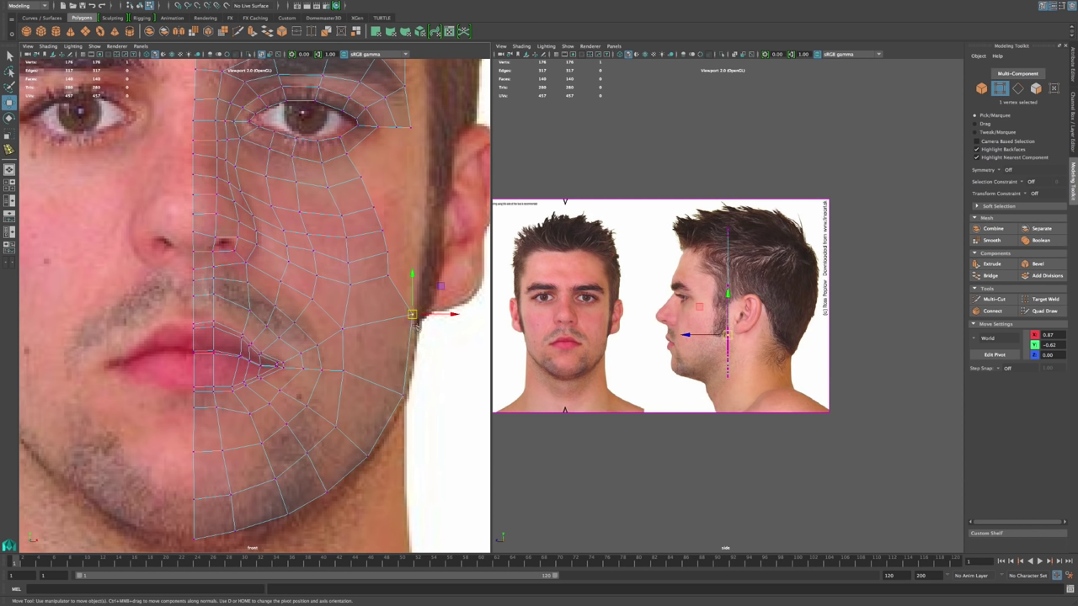
Step: Pull the cheek, jaw-corner and lower jaw boundary vertices slightly inward from the face outline into a smooth curve
{"action": "middle_click_drag", "start_coordinate": [409, 144], "coordinate": [418, 202], "text": "alt"}
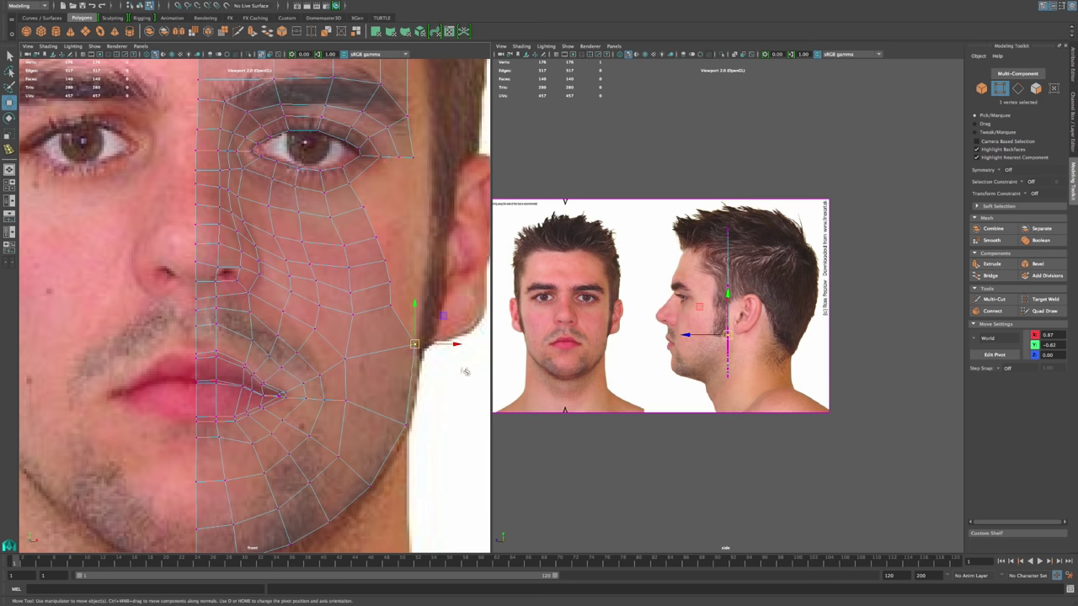
{"action": "left_click_drag", "start_coordinate": [453, 341], "coordinate": [435, 343]}
{"action": "left_click_drag", "start_coordinate": [421, 409], "coordinate": [371, 461]}
{"action": "left_click_drag", "start_coordinate": [404, 427], "coordinate": [389, 421]}
{"action": "left_click", "coordinate": [367, 503]}
{"action": "left_click", "coordinate": [360, 472]}
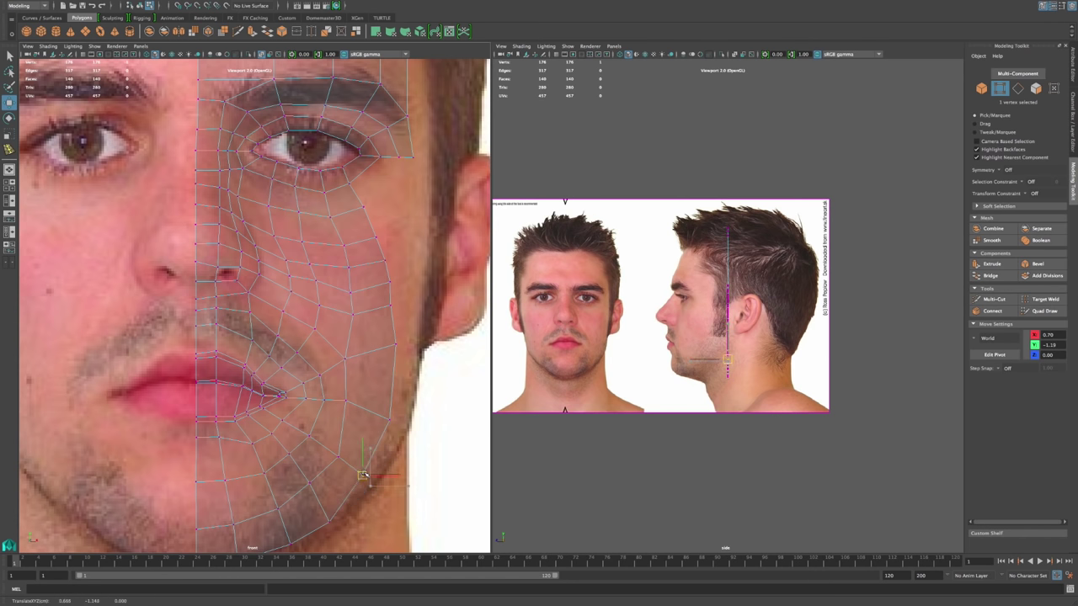
{"action": "middle_click_drag", "start_coordinate": [345, 508], "coordinate": [319, 455]}
{"action": "left_click_drag", "start_coordinate": [315, 481], "coordinate": [295, 482]}
Step: Raise the bottom chin vertices near the centre line and the two vertices in the row above them
{"action": "left_click_drag", "start_coordinate": [238, 524], "coordinate": [251, 497]}
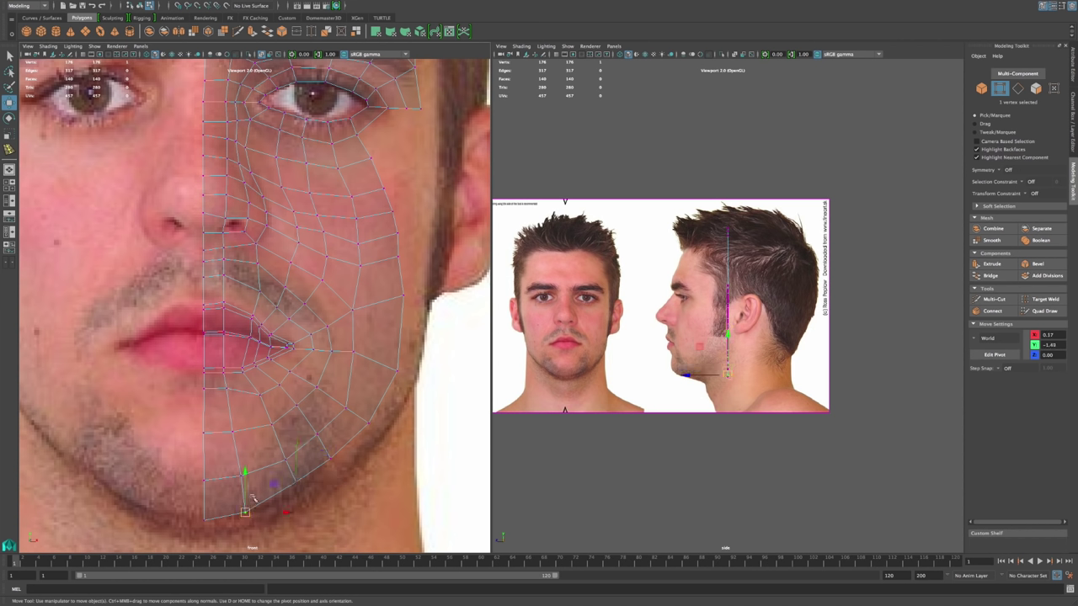
{"action": "middle_click_drag", "start_coordinate": [244, 495], "coordinate": [223, 505]}
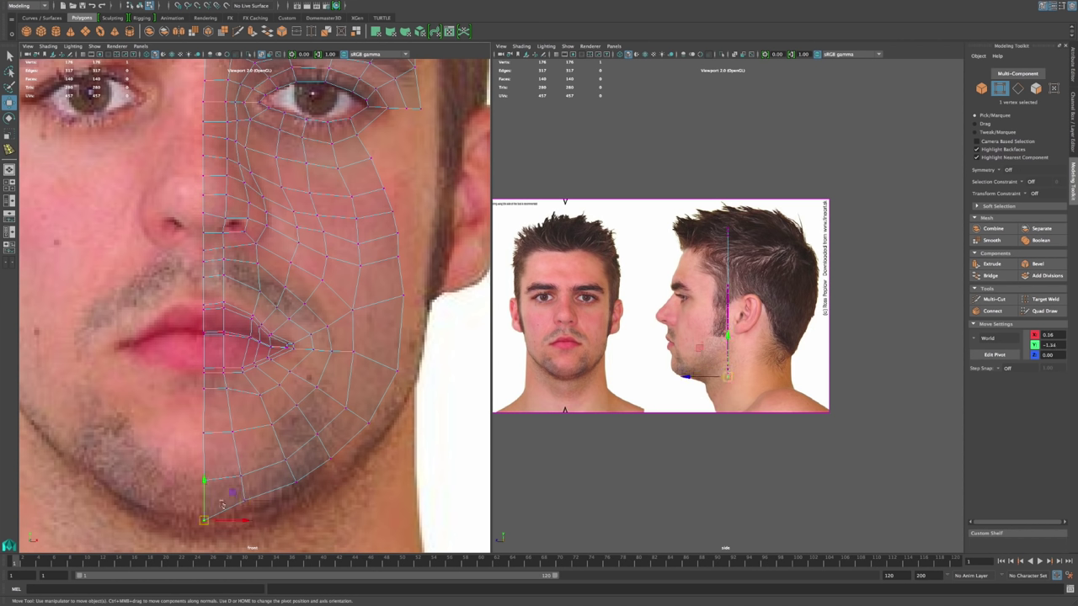
{"action": "left_click_drag", "start_coordinate": [205, 481], "coordinate": [222, 421]}
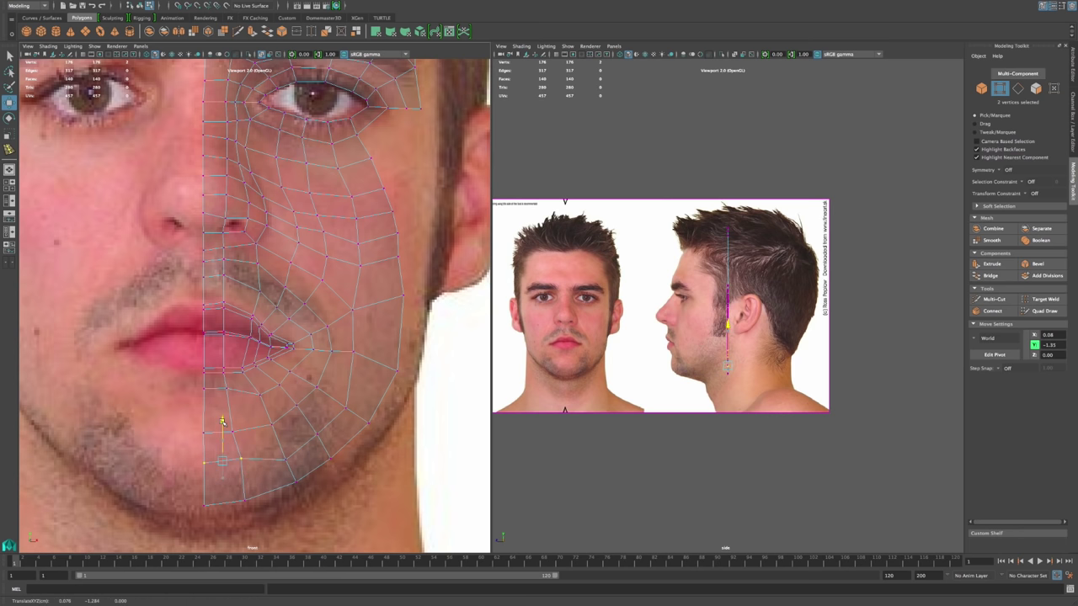
Step: Reposition the outer lower-chin vertex and the inner vertices above it below the mouth corner to even out the chin faces
{"action": "left_click", "coordinate": [284, 448]}
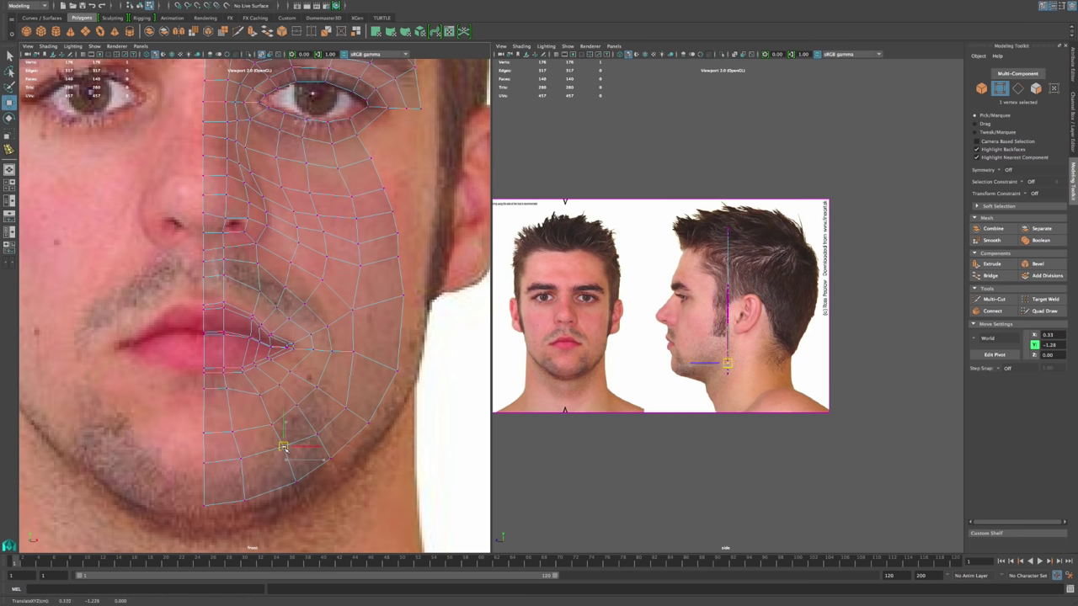
{"action": "middle_click_drag", "start_coordinate": [330, 432], "coordinate": [273, 353]}
{"action": "left_click", "coordinate": [348, 409]}
{"action": "left_click_drag", "start_coordinate": [280, 417], "coordinate": [280, 417]}
{"action": "left_click_drag", "start_coordinate": [272, 424], "coordinate": [273, 418]}
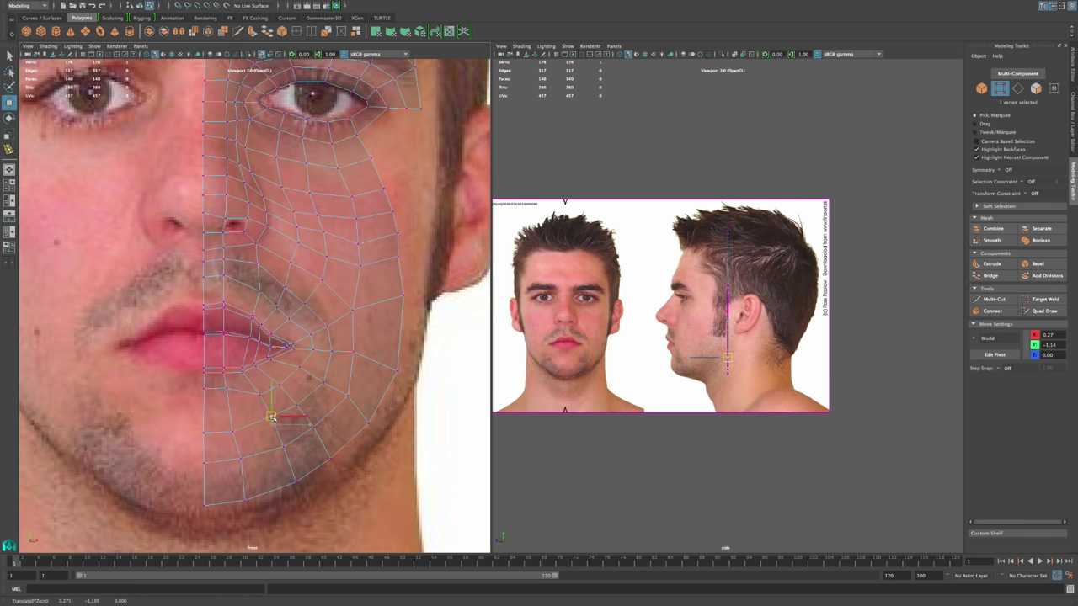
Step: Raise the chin-row vertices at and beside the centre line, and lower the outer vertex of the row beneath
{"action": "middle_click_drag", "start_coordinate": [271, 418], "coordinate": [232, 421]}
{"action": "left_click", "coordinate": [204, 436]}
{"action": "mouse_move", "coordinate": [207, 393]}
{"action": "left_mouse_down"}
{"action": "mouse_move", "coordinate": [210, 375]}
{"action": "mouse_move", "coordinate": [217, 390]}
{"action": "left_mouse_up"}
{"action": "left_click", "coordinate": [233, 427]}
{"action": "left_click_drag", "start_coordinate": [235, 427], "coordinate": [285, 453]}
{"action": "left_click", "coordinate": [283, 447]}
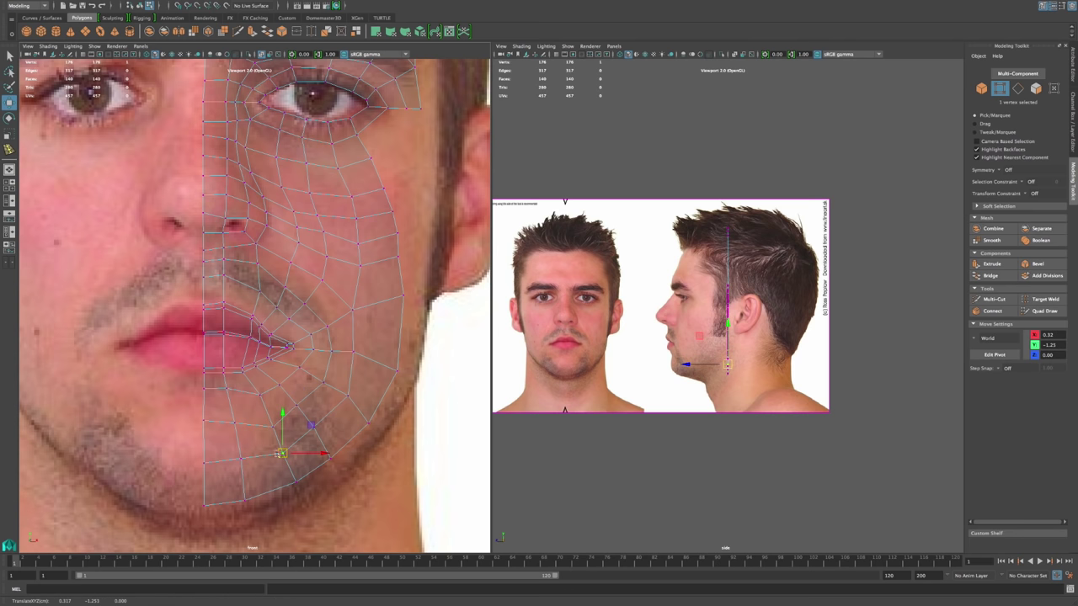
{"action": "left_click", "coordinate": [423, 448]}
Step: Extrude the two boundary edges beside the outer eye corner down the side of the face to the jaw corner
{"action": "scroll", "coordinate": [417, 459], "scroll_direction": "down", "scroll_amount": 5}
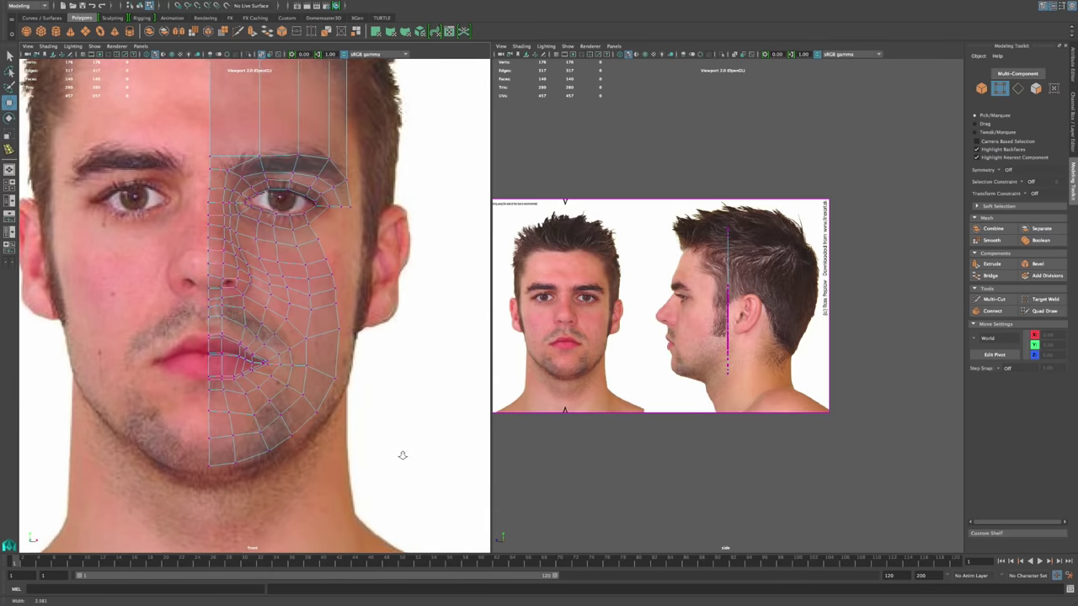
{"action": "scroll", "coordinate": [383, 307], "scroll_direction": "up", "scroll_amount": 2}
{"action": "scroll", "coordinate": [306, 280], "scroll_direction": "up", "scroll_amount": 4}
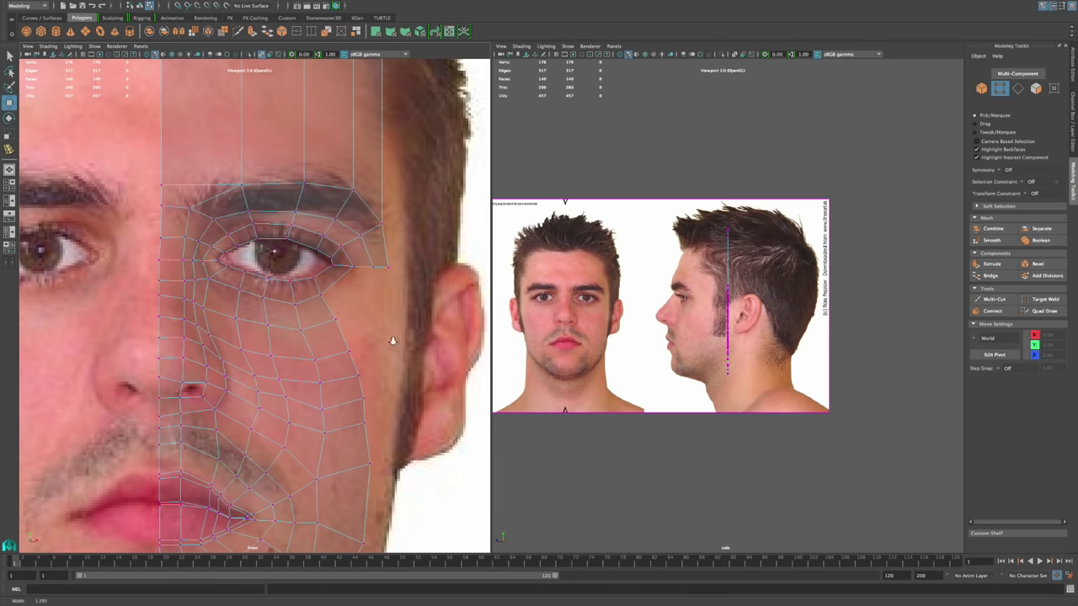
{"action": "middle_click_drag", "start_coordinate": [307, 280], "coordinate": [324, 310], "text": "alt"}
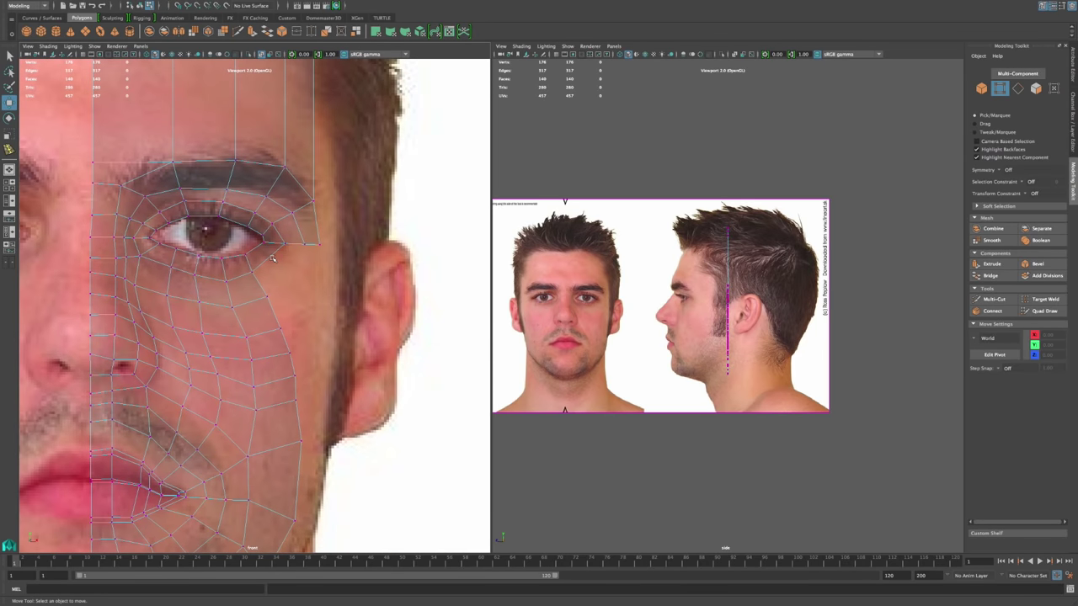
{"action": "right_click_drag", "start_coordinate": [295, 244], "coordinate": [293, 220]}
{"action": "left_click", "coordinate": [300, 244]}
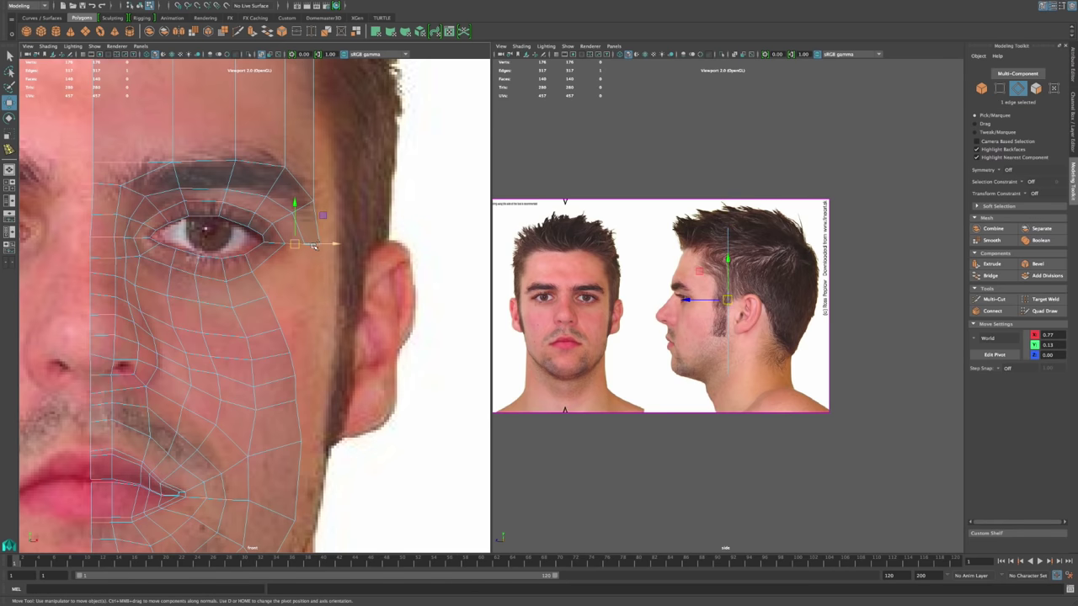
{"action": "left_click", "coordinate": [326, 268], "text": "shift"}
{"action": "left_click", "coordinate": [992, 264]}
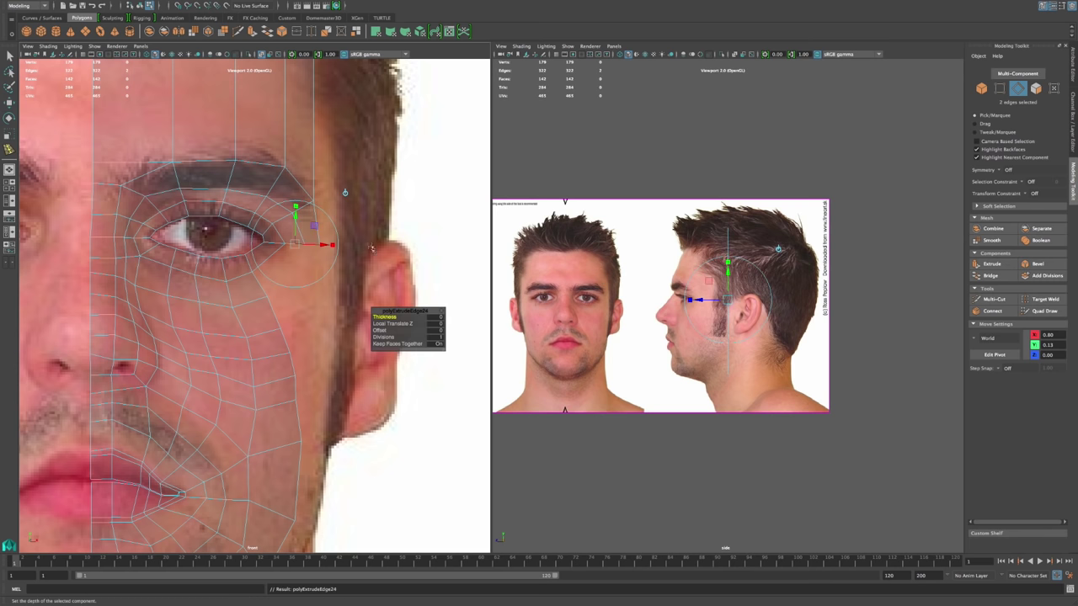
{"action": "middle_click_drag", "start_coordinate": [347, 193], "coordinate": [342, 133], "text": "alt"}
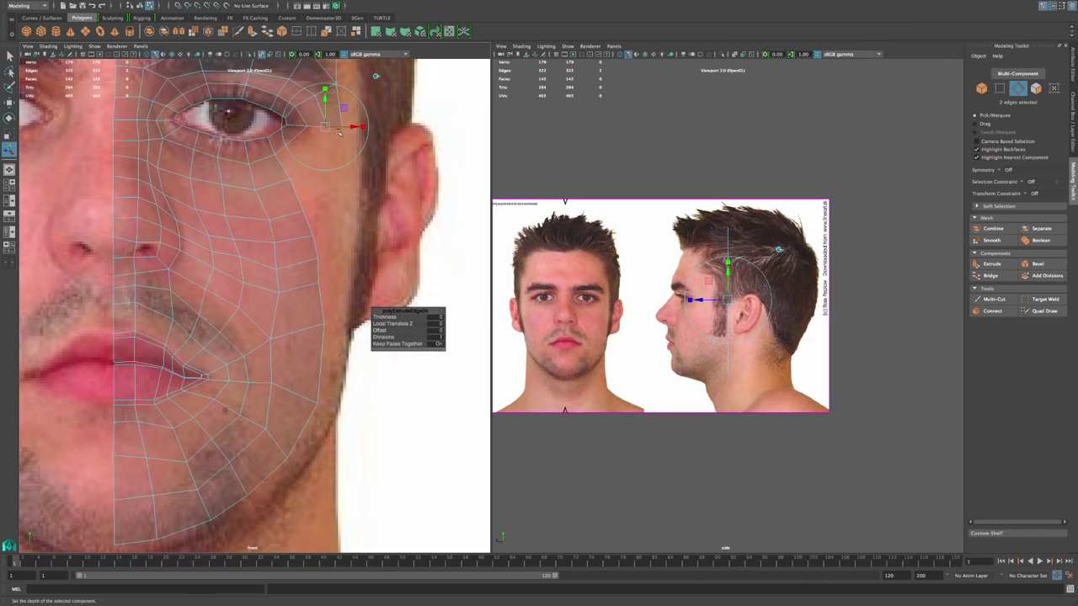
{"action": "left_click_drag", "start_coordinate": [328, 128], "coordinate": [359, 407]}
Step: Extrude the strip's end edges again diagonally to below the chin and rotate them to follow the jawline
{"action": "middle_click_drag", "start_coordinate": [379, 430], "coordinate": [353, 308], "text": "alt"}
{"action": "key", "text": "ctrl+e"}
{"action": "left_click", "coordinate": [361, 220]}
{"action": "mouse_move", "coordinate": [323, 274]}
{"action": "left_mouse_down"}
{"action": "mouse_move", "coordinate": [236, 371]}
{"action": "mouse_move", "coordinate": [96, 436]}
{"action": "mouse_move", "coordinate": [132, 434]}
{"action": "mouse_move", "coordinate": [125, 459]}
{"action": "mouse_move", "coordinate": [82, 448]}
{"action": "mouse_move", "coordinate": [140, 457]}
{"action": "mouse_move", "coordinate": [157, 493]}
{"action": "mouse_move", "coordinate": [139, 496]}
{"action": "left_mouse_up"}
{"action": "key", "text": "e"}
{"action": "key", "text": "w"}
{"action": "left_click", "coordinate": [380, 389]}
Step: Cut six crosswise edge loops with Multi-Cut into the side strip between the eye corner and the jaw corner
{"action": "middle_click_drag", "start_coordinate": [386, 263], "coordinate": [412, 486], "text": "alt"}
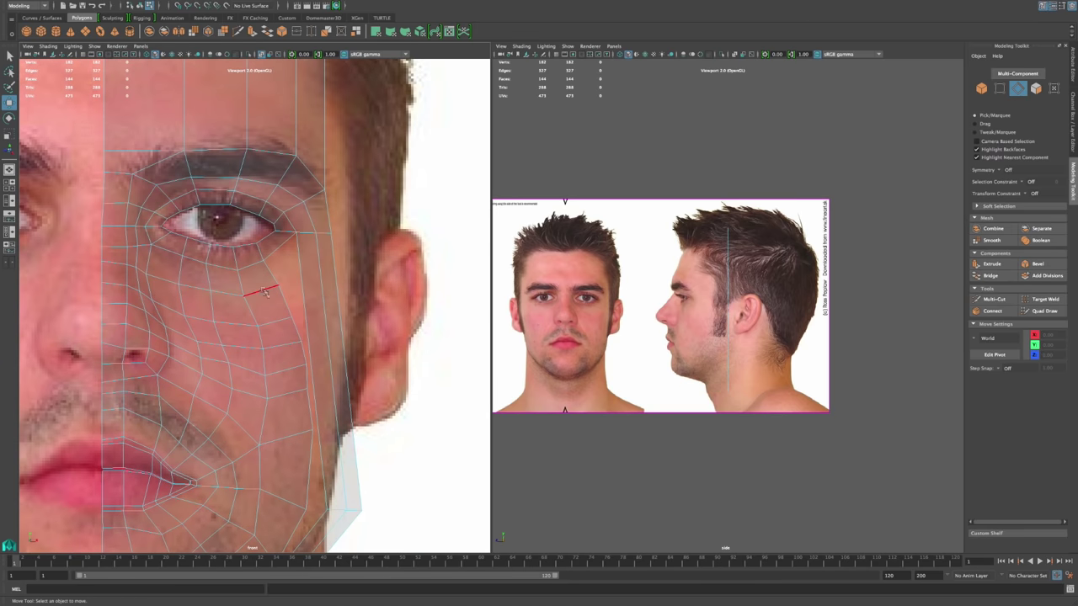
{"action": "middle_click_drag", "start_coordinate": [288, 467], "coordinate": [301, 352], "text": "alt"}
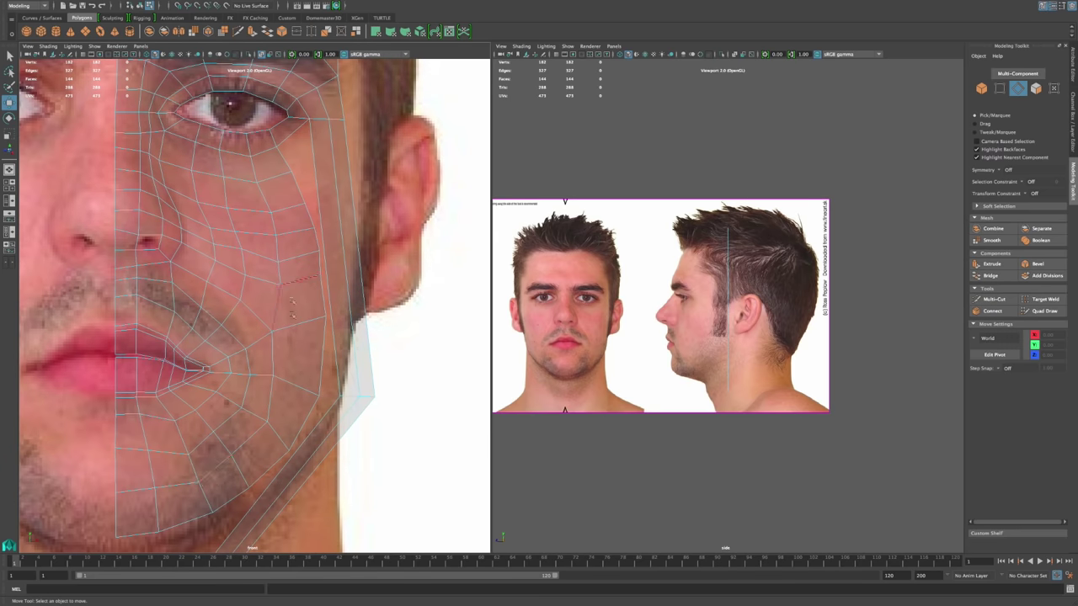
{"action": "left_click_drag", "start_coordinate": [468, 314], "coordinate": [463, 399], "text": "alt"}
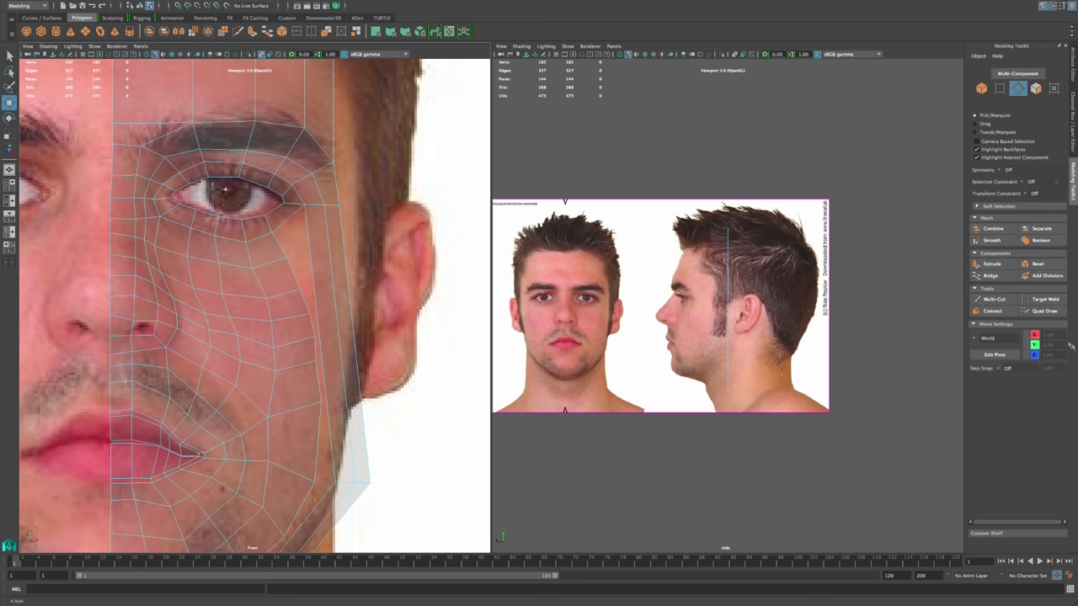
{"action": "left_click", "coordinate": [993, 299]}
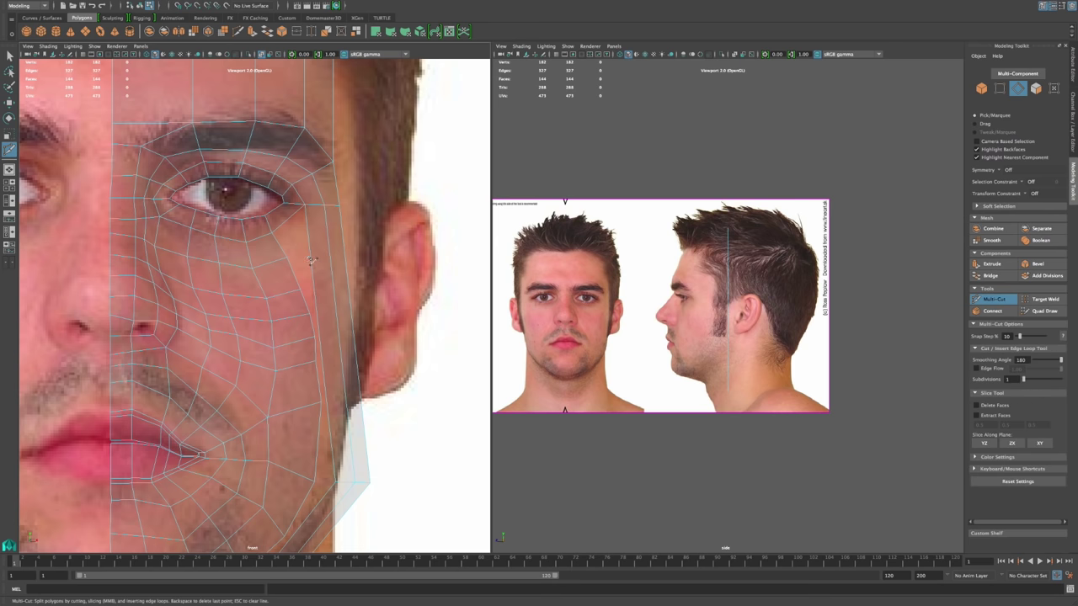
{"action": "left_click", "coordinate": [319, 320], "text": "ctrl"}
{"action": "left_click_drag", "start_coordinate": [381, 310], "coordinate": [383, 309]}
{"action": "middle_click_drag", "start_coordinate": [383, 309], "coordinate": [383, 238], "text": "alt"}
{"action": "right_click_drag", "start_coordinate": [383, 238], "coordinate": [423, 306], "text": "alt"}
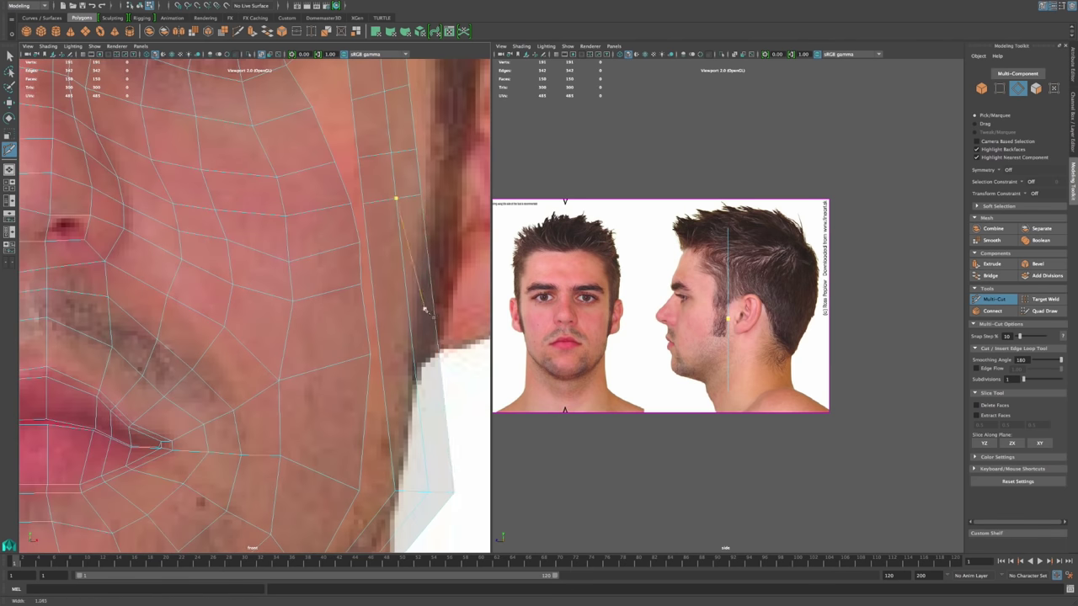
{"action": "middle_click_drag", "start_coordinate": [424, 306], "coordinate": [345, 322], "text": "alt"}
{"action": "left_click", "coordinate": [290, 315], "text": "ctrl"}
{"action": "middle_click_drag", "start_coordinate": [431, 308], "coordinate": [435, 190], "text": "alt"}
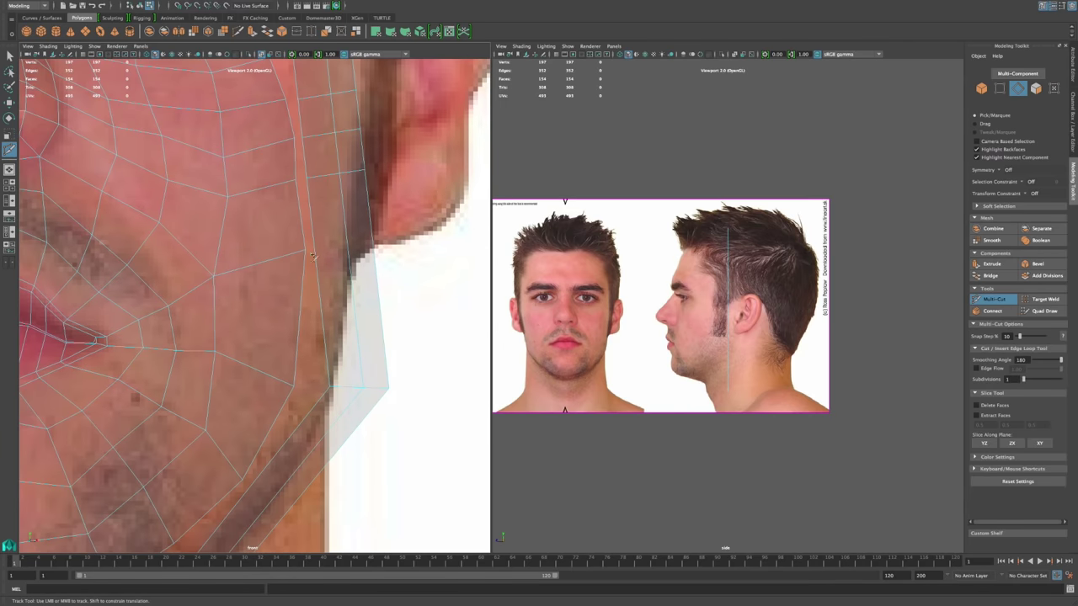
{"action": "middle_click_drag", "start_coordinate": [399, 323], "coordinate": [414, 191], "text": "alt"}
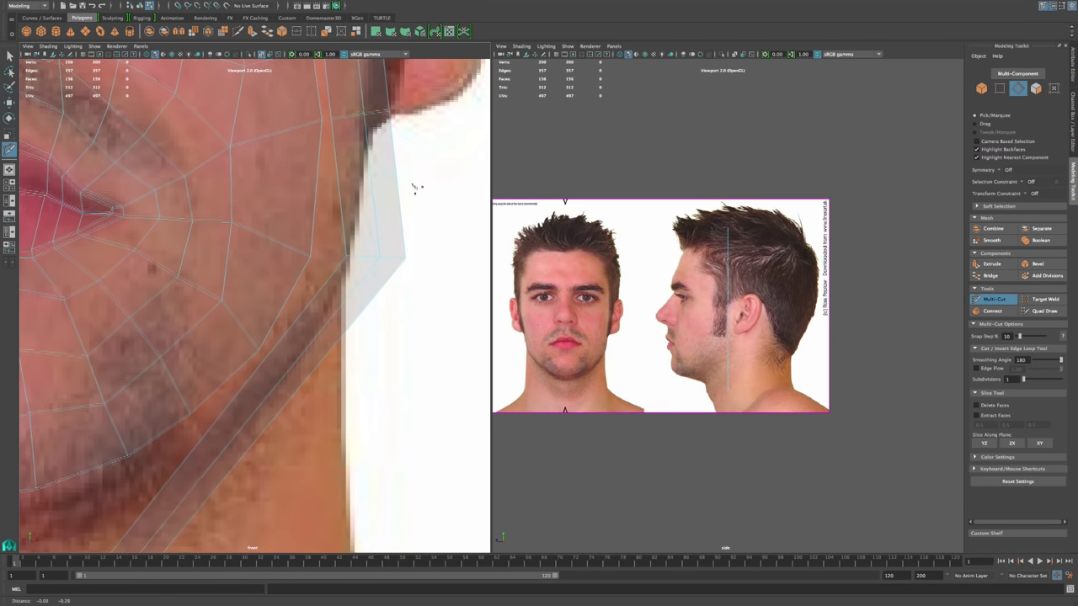
Step: Cut four crosswise edge loops into the lower strip between the jaw corner and its end below the chin
{"action": "middle_click_drag", "start_coordinate": [372, 361], "coordinate": [426, 284], "text": "alt"}
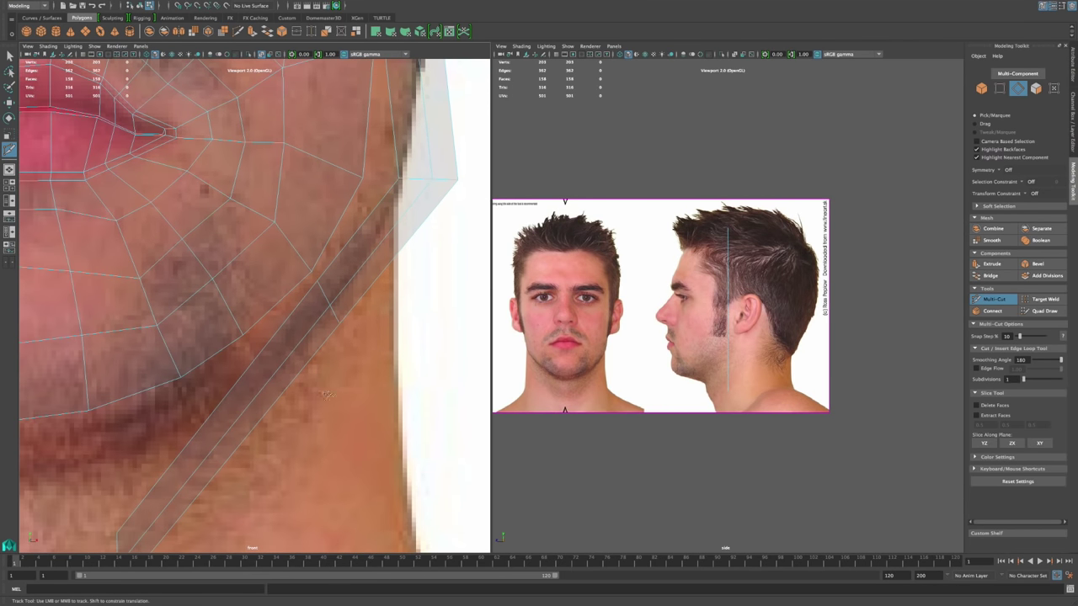
{"action": "left_click_drag", "start_coordinate": [293, 430], "coordinate": [295, 433]}
{"action": "middle_click_drag", "start_coordinate": [202, 407], "coordinate": [297, 340], "text": "alt"}
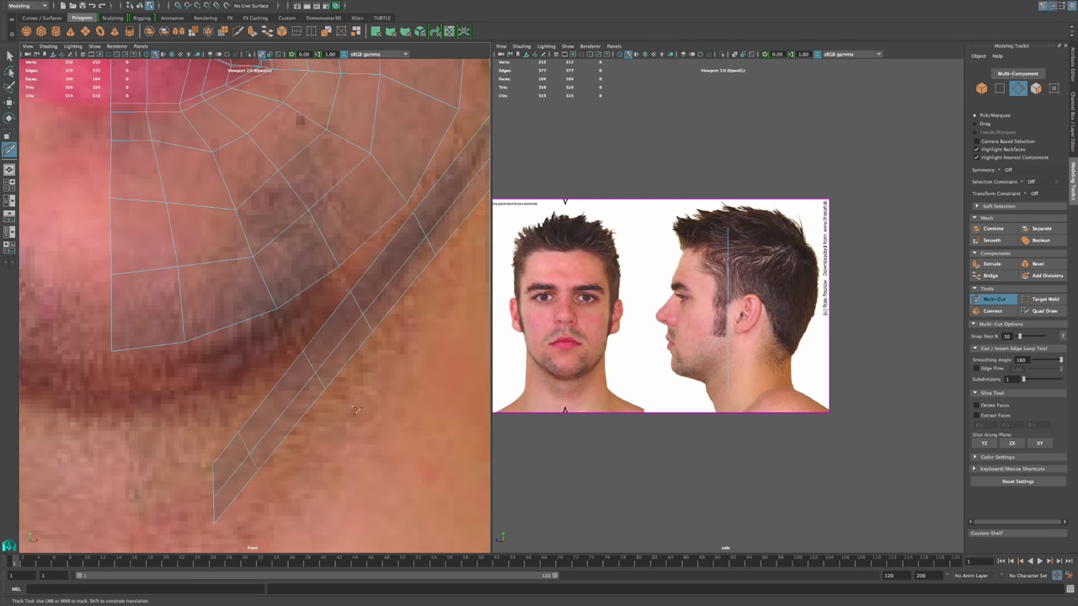
{"action": "scroll", "coordinate": [357, 409], "scroll_direction": "down", "scroll_amount": 8}
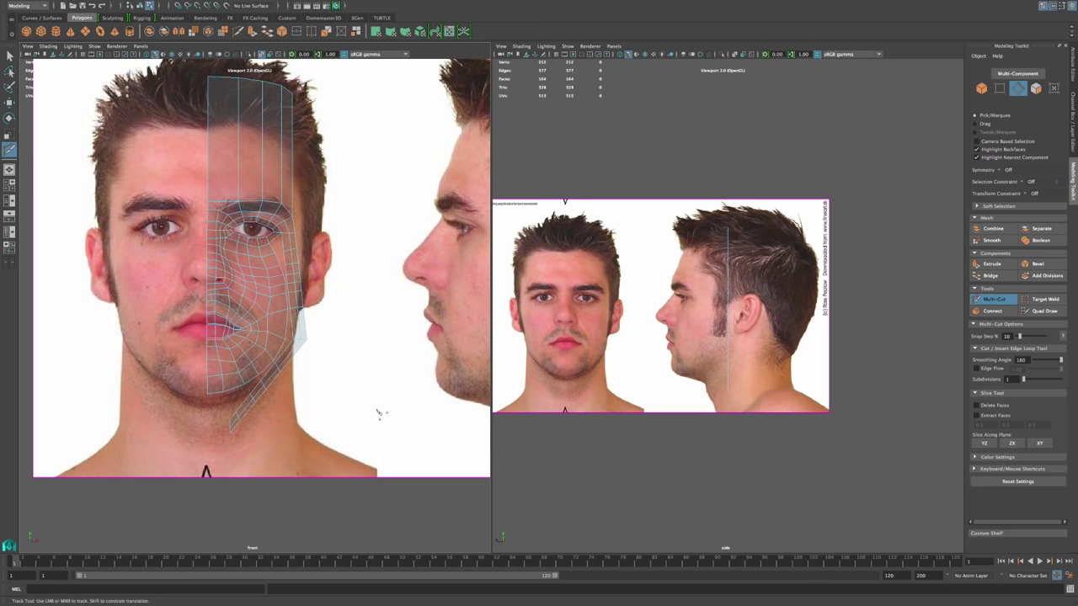
{"action": "key", "text": "q"}
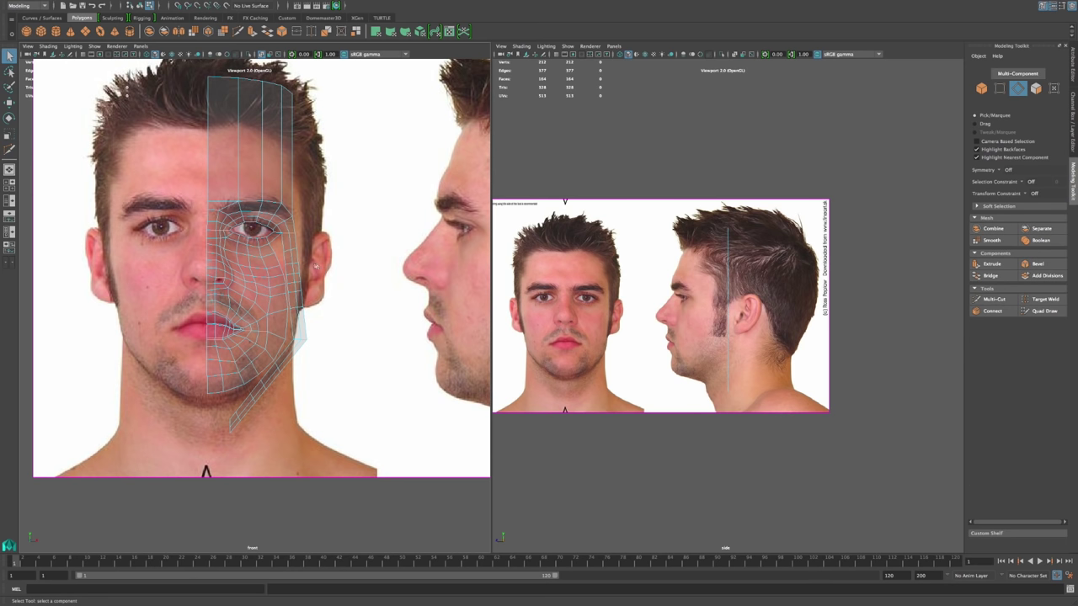
Step: Examine how the divisions of the new strip line up with the outer boundary edges of the face mesh
{"action": "scroll", "coordinate": [313, 259], "scroll_direction": "up", "scroll_amount": 8}
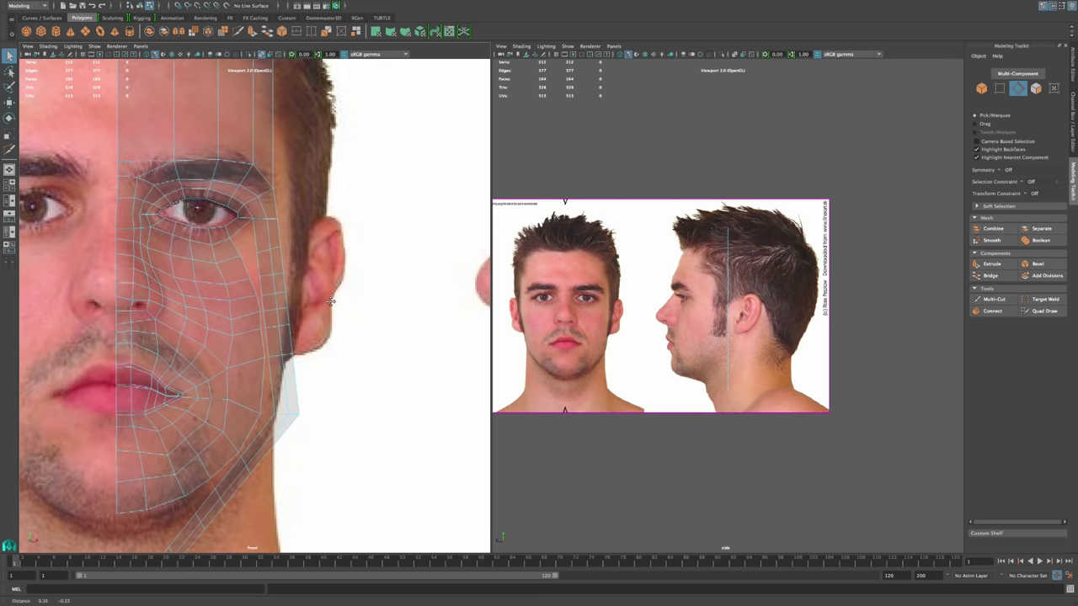
{"action": "scroll", "coordinate": [330, 301], "scroll_direction": "up", "scroll_amount": 6}
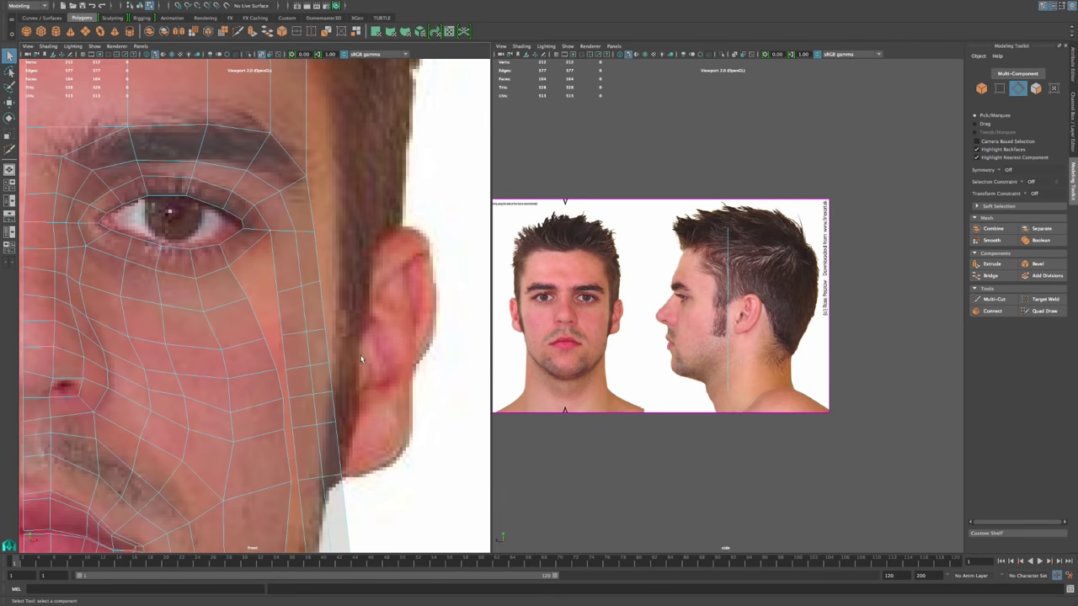
{"action": "middle_click_drag", "start_coordinate": [362, 260], "coordinate": [422, 58], "text": "alt"}
{"action": "middle_click_drag", "start_coordinate": [283, 400], "coordinate": [343, 300], "text": "alt"}
{"action": "scroll", "coordinate": [343, 299], "scroll_direction": "down", "scroll_amount": 8}
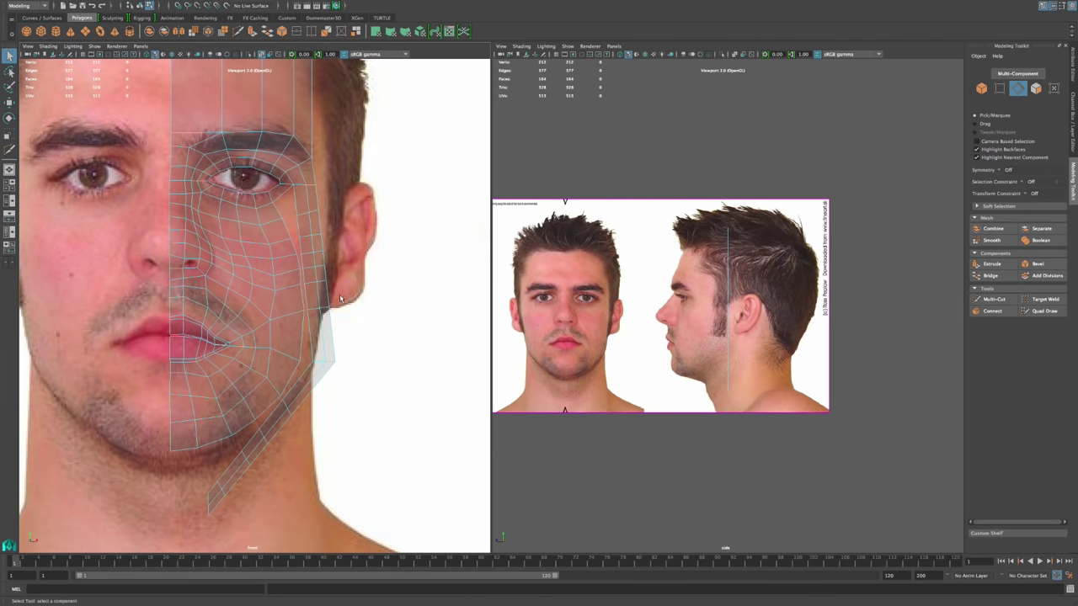
{"action": "scroll", "coordinate": [342, 382], "scroll_direction": "down", "scroll_amount": 3}
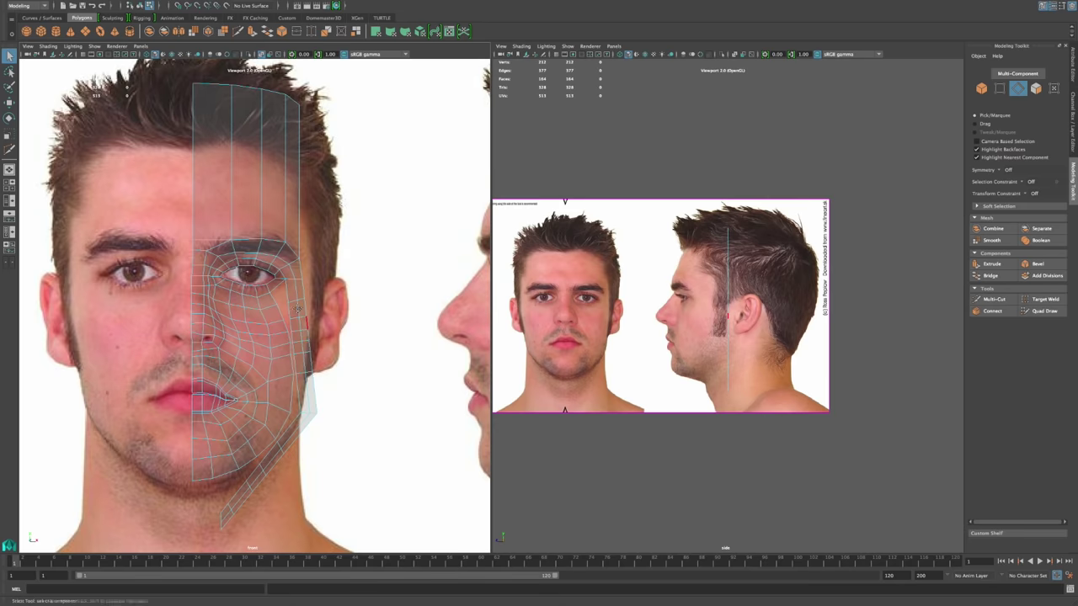
{"action": "scroll", "coordinate": [299, 311], "scroll_direction": "up", "scroll_amount": 8}
{"action": "middle_click_drag", "start_coordinate": [273, 332], "coordinate": [285, 364], "text": "alt"}
{"action": "scroll", "coordinate": [267, 431], "scroll_direction": "up", "scroll_amount": 3}
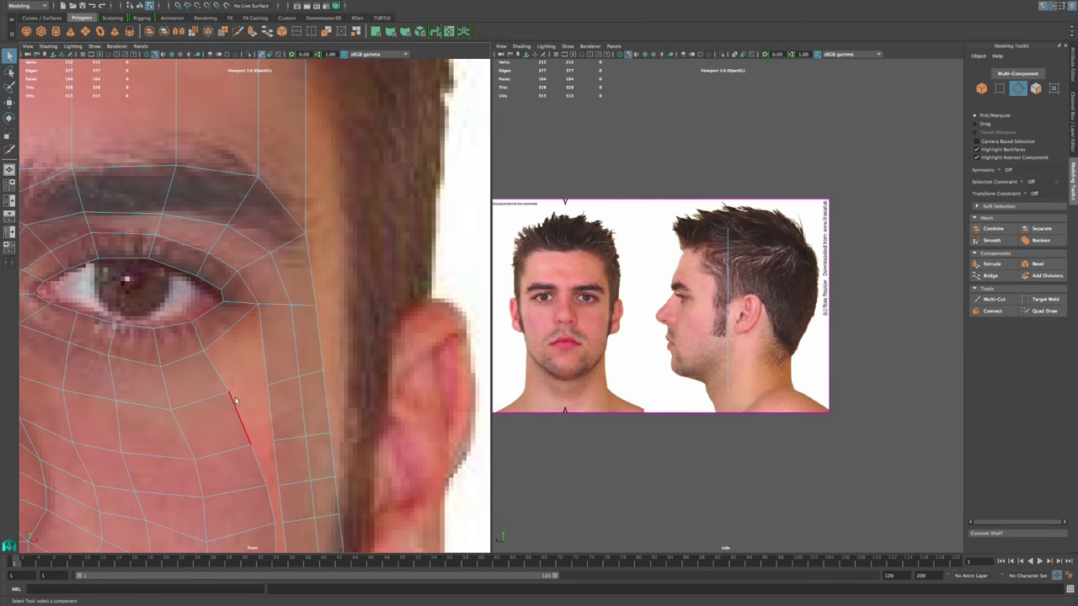
Step: Select all outer boundary edges of the face mesh from below the eye corner around the jaw to the chin's centre line
{"action": "left_click", "coordinate": [239, 417]}
{"action": "middle_click_drag", "start_coordinate": [238, 417], "coordinate": [256, 265], "text": "alt"}
{"action": "left_click", "coordinate": [277, 315], "text": "shift"}
{"action": "left_click", "coordinate": [299, 430], "text": "shift"}
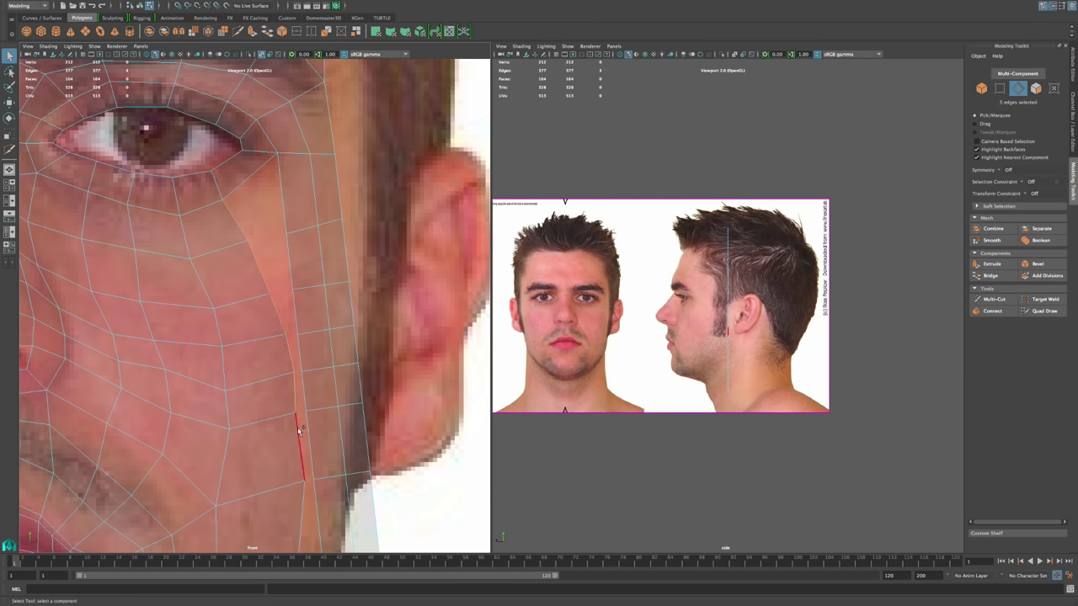
{"action": "middle_click_drag", "start_coordinate": [332, 433], "coordinate": [368, 210], "text": "alt"}
{"action": "left_click", "coordinate": [340, 297], "text": "shift"}
{"action": "middle_click_drag", "start_coordinate": [310, 442], "coordinate": [344, 305], "text": "alt"}
{"action": "left_click", "coordinate": [342, 300], "text": "shift"}
{"action": "left_click", "coordinate": [305, 357], "text": "shift"}
{"action": "left_click", "coordinate": [229, 420], "text": "shift"}
{"action": "middle_click_drag", "start_coordinate": [229, 419], "coordinate": [380, 328], "text": "alt"}
{"action": "left_click", "coordinate": [242, 389], "text": "shift"}
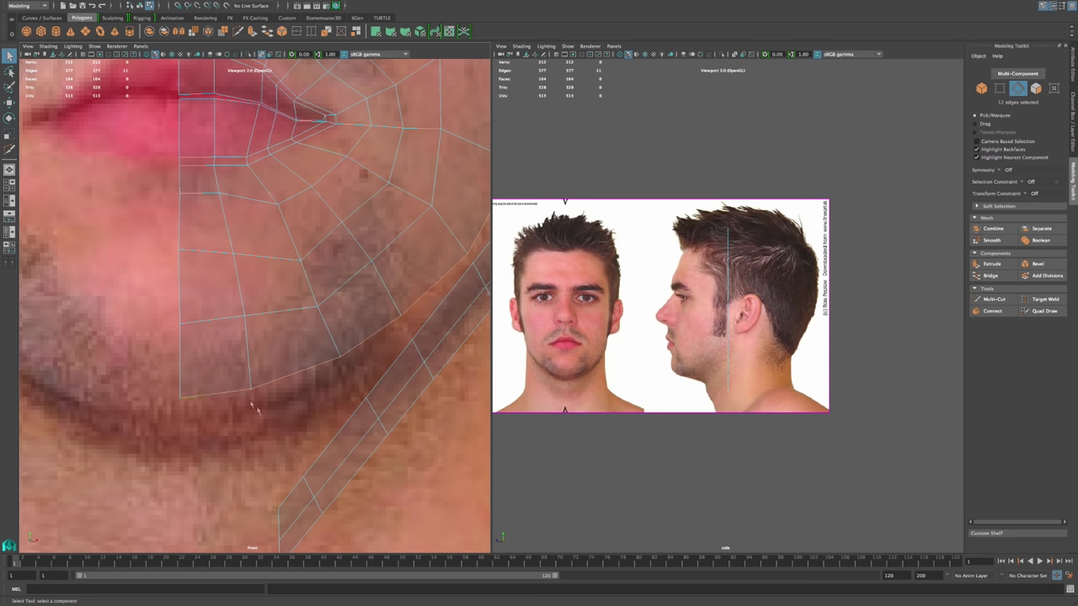
Step: Add the strip's inner boundary edges to the selection, from the end below the chin up to the eye corner
{"action": "left_click", "coordinate": [329, 452], "text": "shift"}
{"action": "left_click", "coordinate": [397, 370], "text": "shift"}
{"action": "left_click", "coordinate": [422, 329], "text": "shift"}
{"action": "middle_click_drag", "start_coordinate": [430, 347], "coordinate": [278, 475], "text": "alt"}
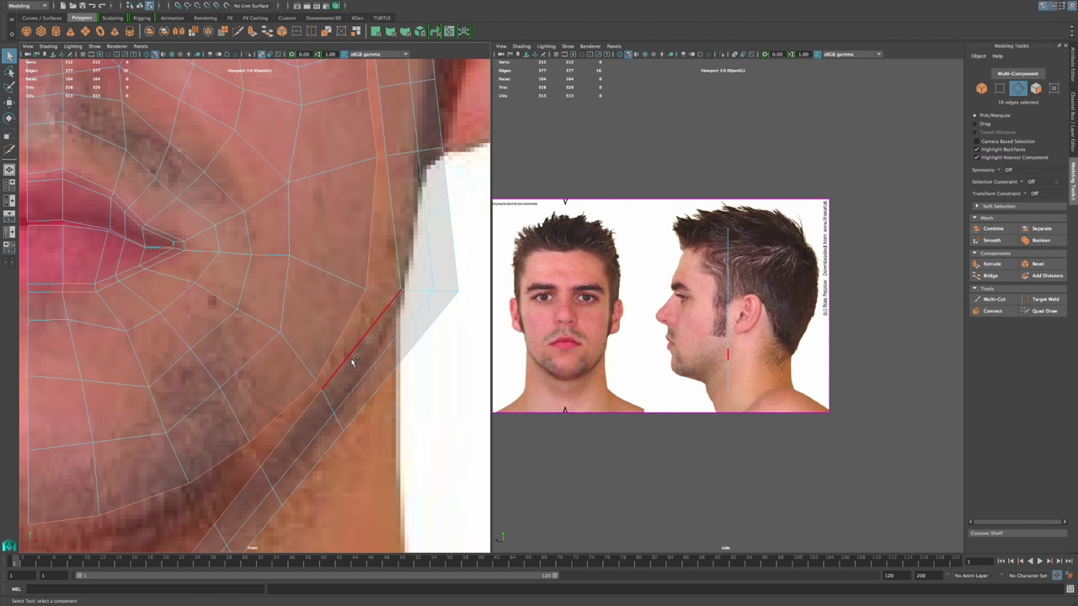
{"action": "middle_click_drag", "start_coordinate": [426, 234], "coordinate": [340, 339], "text": "alt"}
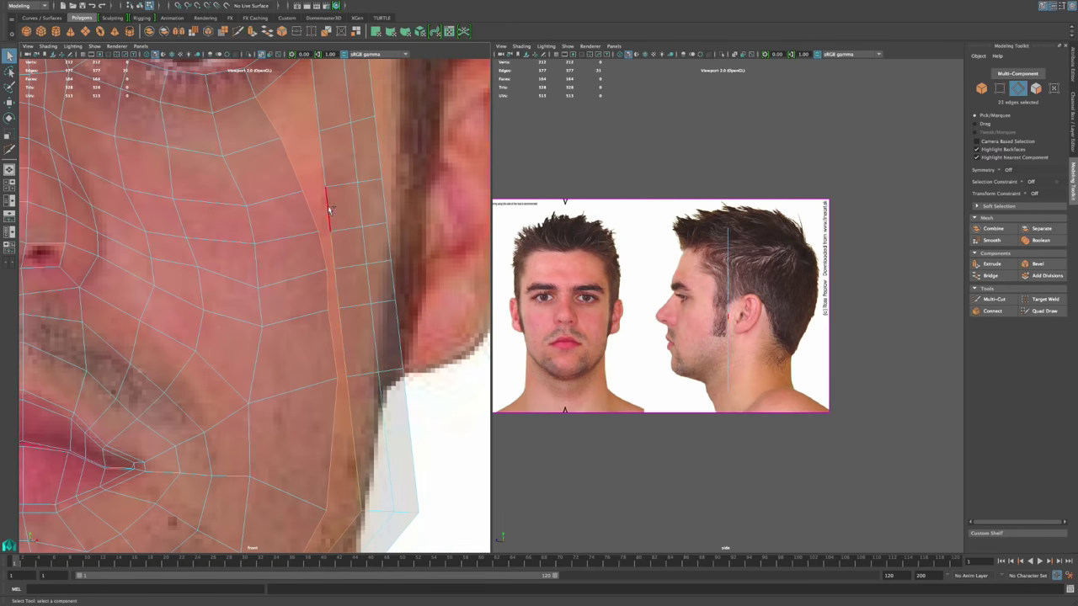
{"action": "left_click", "coordinate": [328, 177], "text": "shift"}
Step: Bridge the selected face boundary and strip edges with the divisions set to 0
{"action": "scroll", "coordinate": [378, 213], "scroll_direction": "down", "scroll_amount": 5}
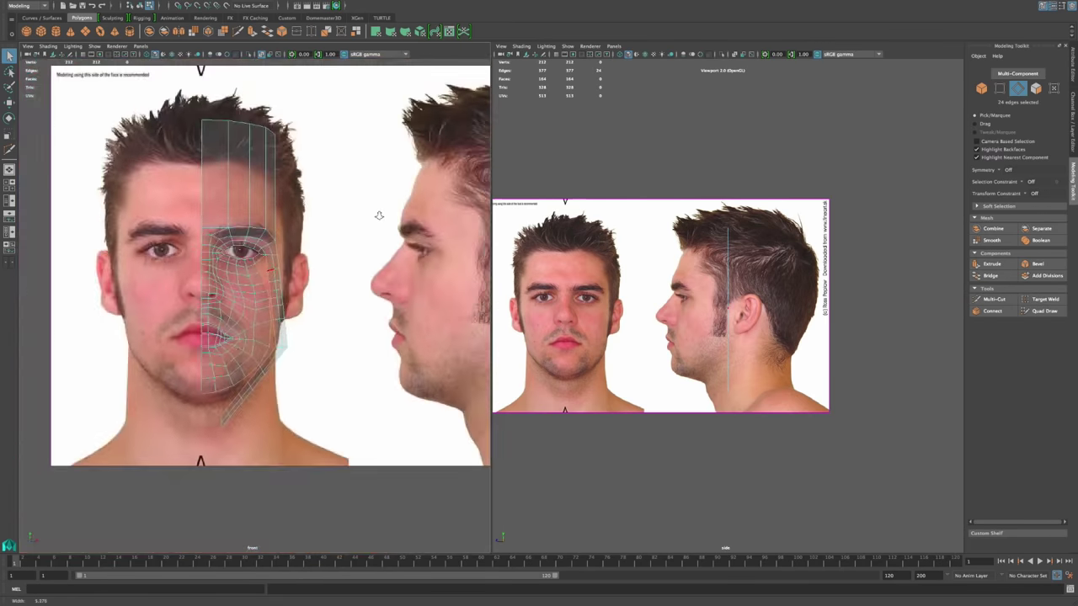
{"action": "scroll", "coordinate": [388, 226], "scroll_direction": "up", "scroll_amount": 2}
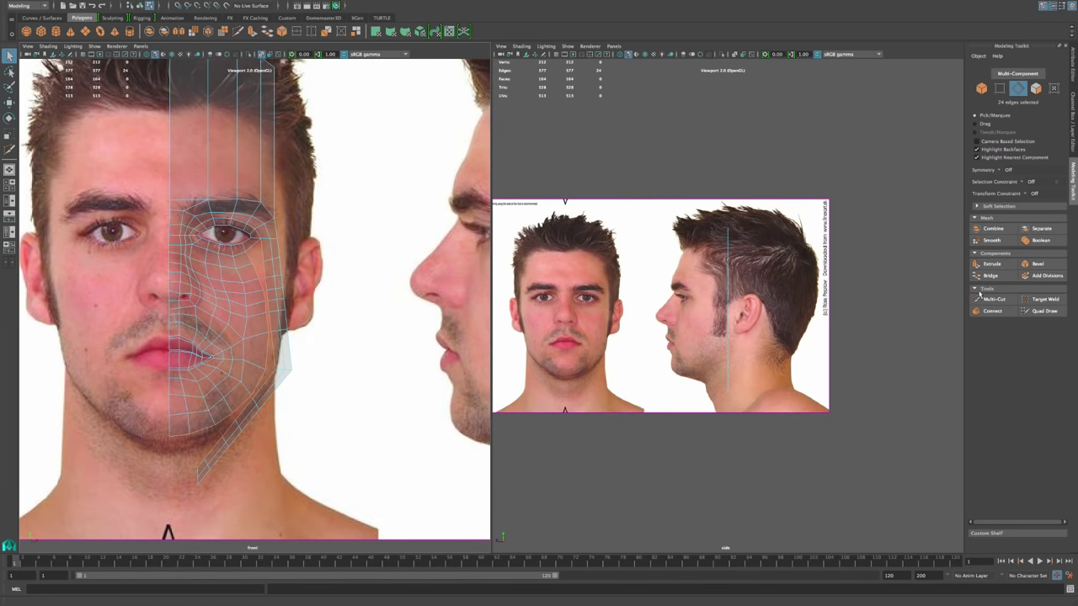
{"action": "scroll", "coordinate": [292, 278], "scroll_direction": "up", "scroll_amount": 8}
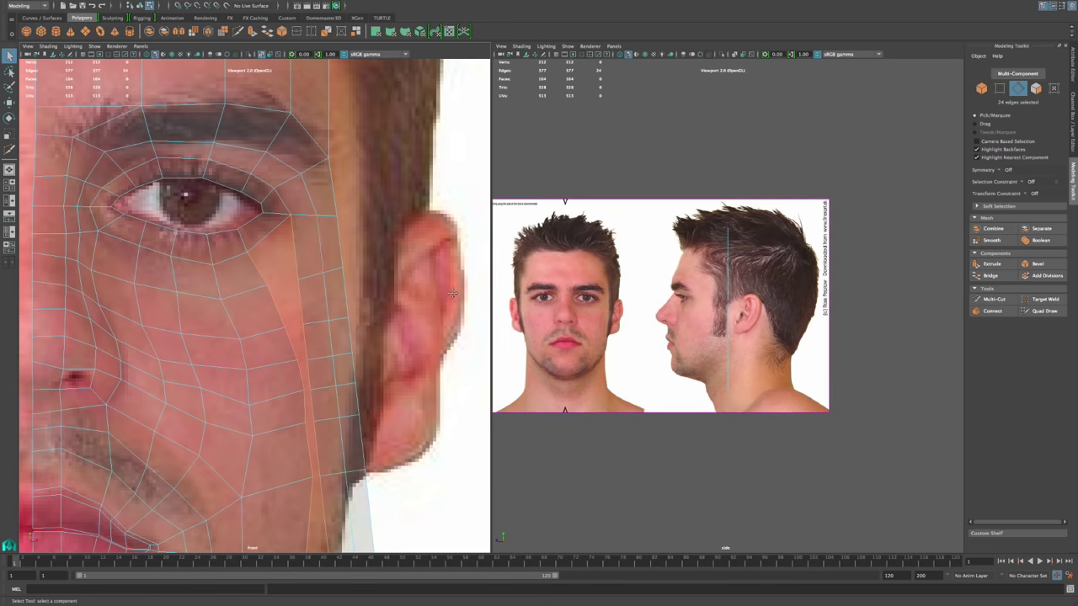
{"action": "scroll", "coordinate": [402, 248], "scroll_direction": "down", "scroll_amount": 6}
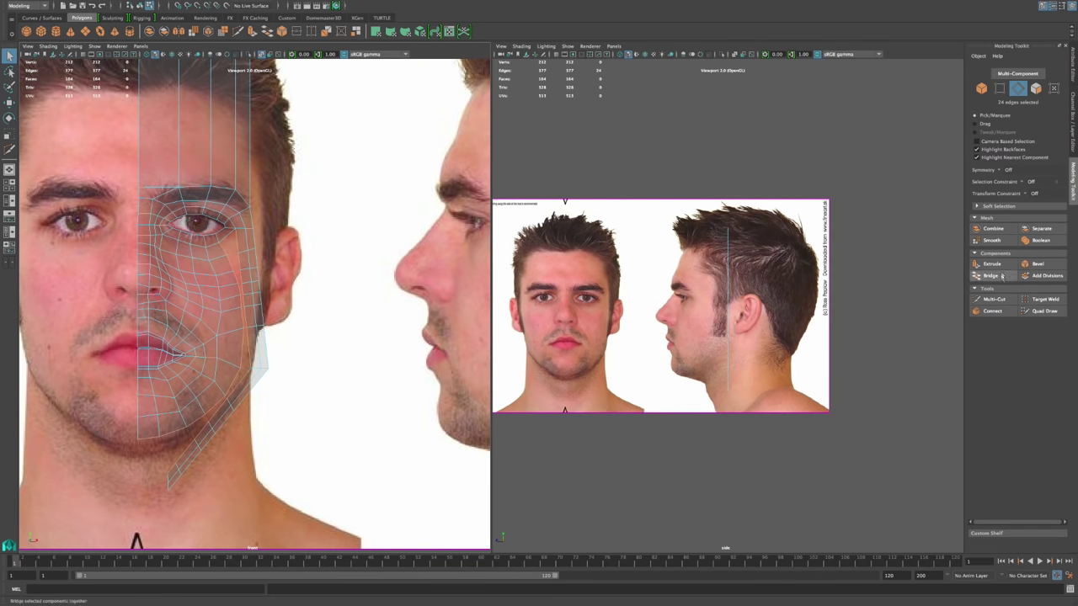
{"action": "left_click", "coordinate": [998, 278]}
{"action": "left_click", "coordinate": [405, 316]}
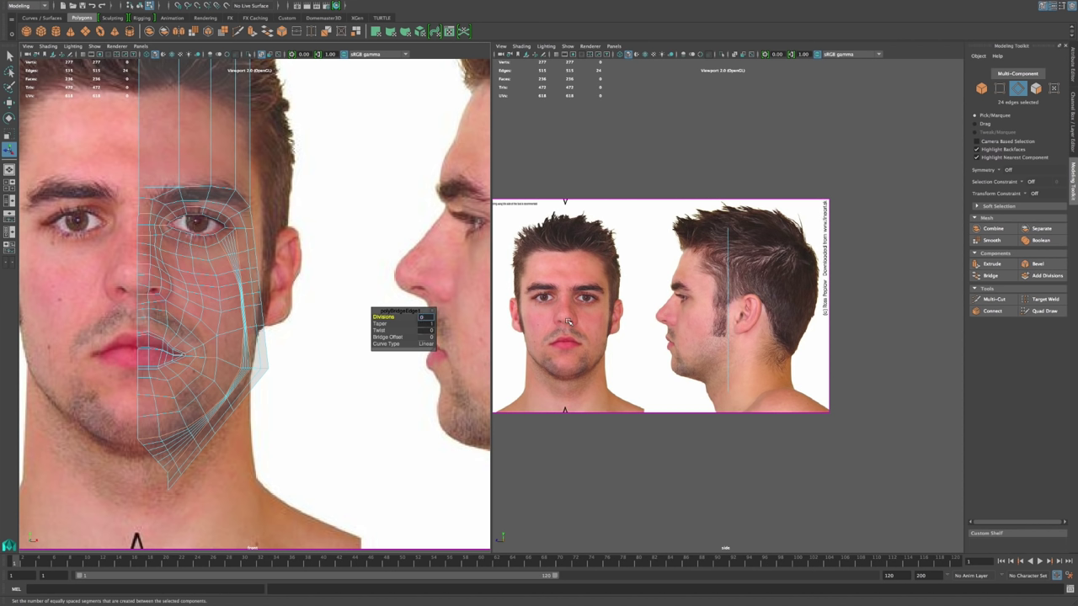
{"action": "type", "text": "0"}
{"action": "key", "text": "Return"}
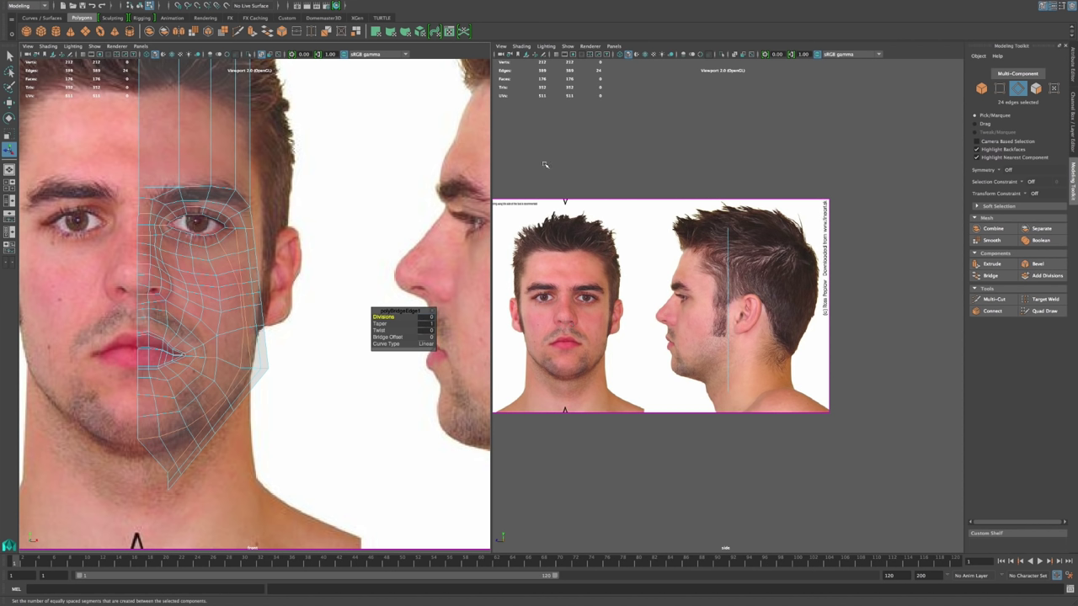
Step: Move the strip's end vertices below the chin onto the face's centre line and raise the neighbouring column to the jawline
{"action": "left_click", "coordinate": [347, 269]}
{"action": "middle_click_drag", "start_coordinate": [292, 318], "coordinate": [337, 248], "text": "alt"}
{"action": "right_click_drag", "start_coordinate": [337, 248], "coordinate": [312, 407], "text": "alt"}
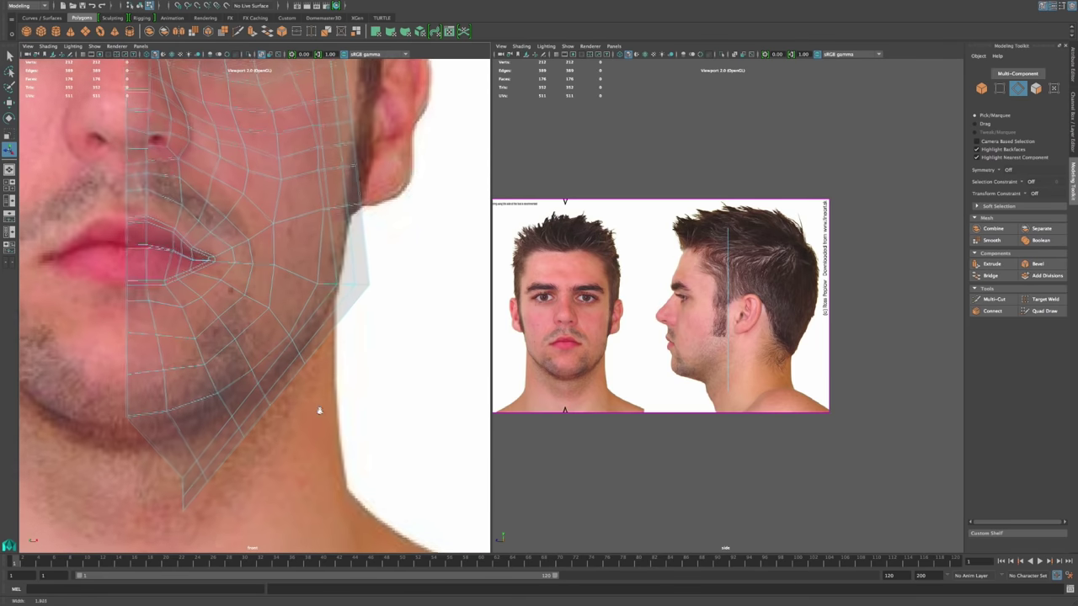
{"action": "middle_click_drag", "start_coordinate": [312, 406], "coordinate": [322, 381], "text": "alt"}
{"action": "right_click_drag", "start_coordinate": [214, 362], "coordinate": [164, 372]}
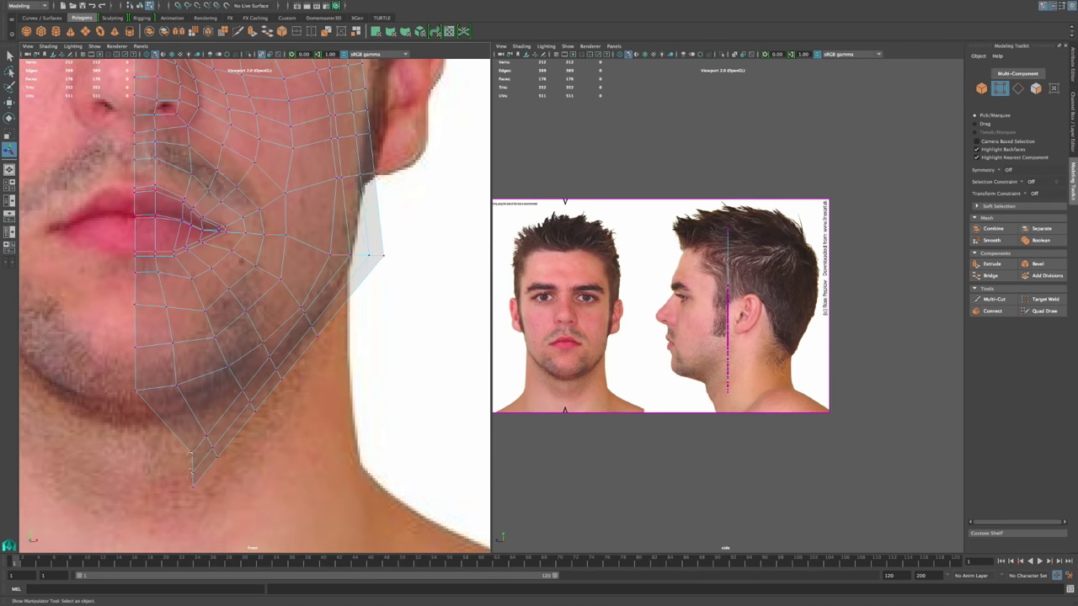
{"action": "left_click_drag", "start_coordinate": [196, 482], "coordinate": [140, 417]}
{"action": "key", "text": "w"}
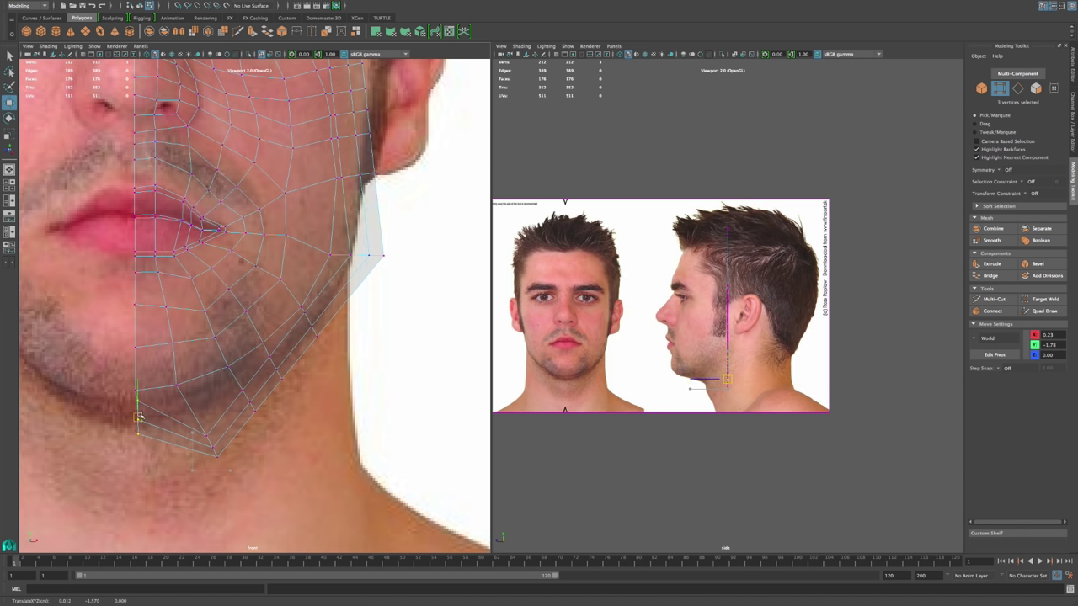
{"action": "left_click_drag", "start_coordinate": [175, 417], "coordinate": [247, 474]}
{"action": "left_click_drag", "start_coordinate": [215, 442], "coordinate": [191, 404]}
Step: Raise the rows of vertices on the chin below the lower lip so they are spaced evenly above the new jaw strip
{"action": "left_click_drag", "start_coordinate": [126, 373], "coordinate": [189, 394]}
{"action": "left_click_drag", "start_coordinate": [156, 351], "coordinate": [156, 330]}
{"action": "left_click_drag", "start_coordinate": [215, 373], "coordinate": [238, 358]}
{"action": "left_click_drag", "start_coordinate": [228, 366], "coordinate": [224, 355]}
{"action": "left_click_drag", "start_coordinate": [128, 358], "coordinate": [155, 329]}
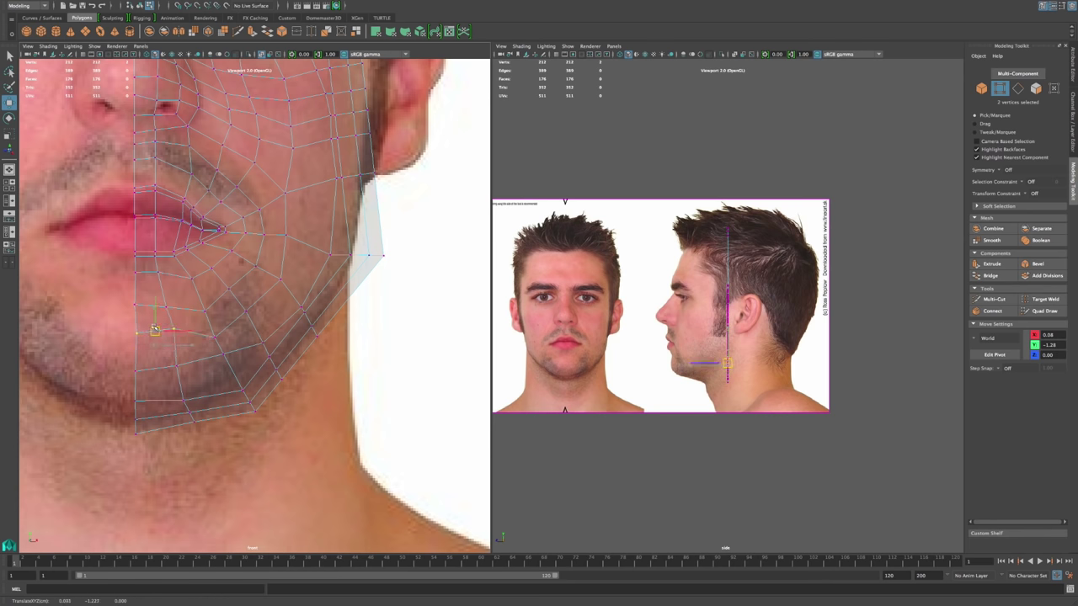
{"action": "left_click", "coordinate": [216, 329]}
{"action": "left_click_drag", "start_coordinate": [215, 329], "coordinate": [236, 321]}
{"action": "left_click_drag", "start_coordinate": [247, 311], "coordinate": [245, 305]}
{"action": "left_click_drag", "start_coordinate": [130, 388], "coordinate": [171, 348]}
Step: Move the outer boundary vertices beside the eye and upper cheek outward to the side of the face in front of the ear
{"action": "left_click", "coordinate": [337, 371]}
{"action": "middle_click_drag", "start_coordinate": [363, 337], "coordinate": [360, 465], "text": "alt"}
{"action": "middle_click_drag", "start_coordinate": [367, 309], "coordinate": [333, 520], "text": "alt"}
{"action": "middle_click_drag", "start_coordinate": [356, 383], "coordinate": [358, 349], "text": "alt"}
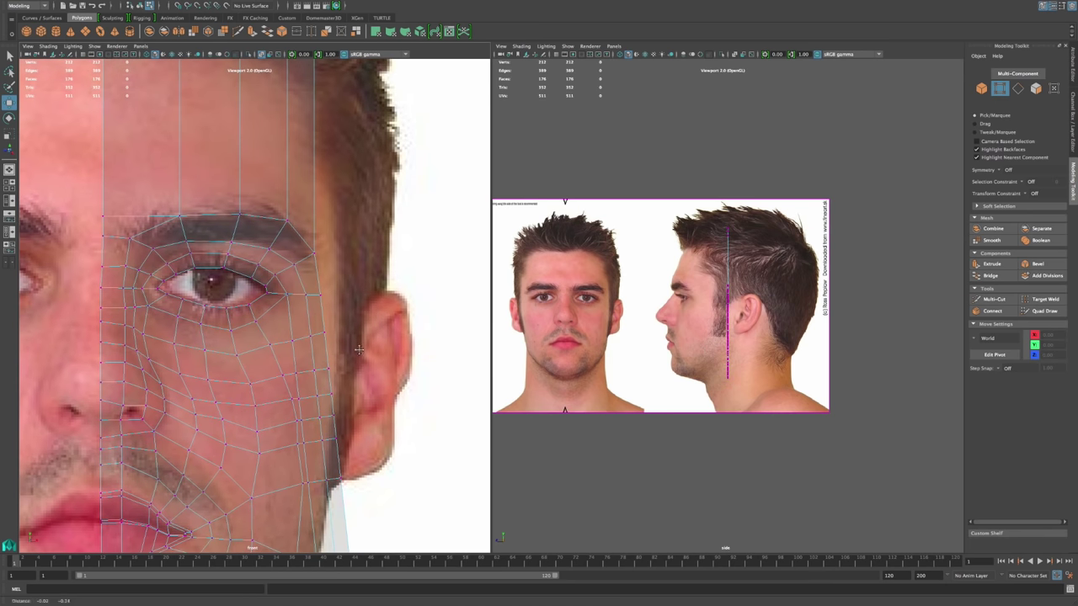
{"action": "left_click", "coordinate": [324, 234]}
{"action": "left_click_drag", "start_coordinate": [360, 253], "coordinate": [388, 252]}
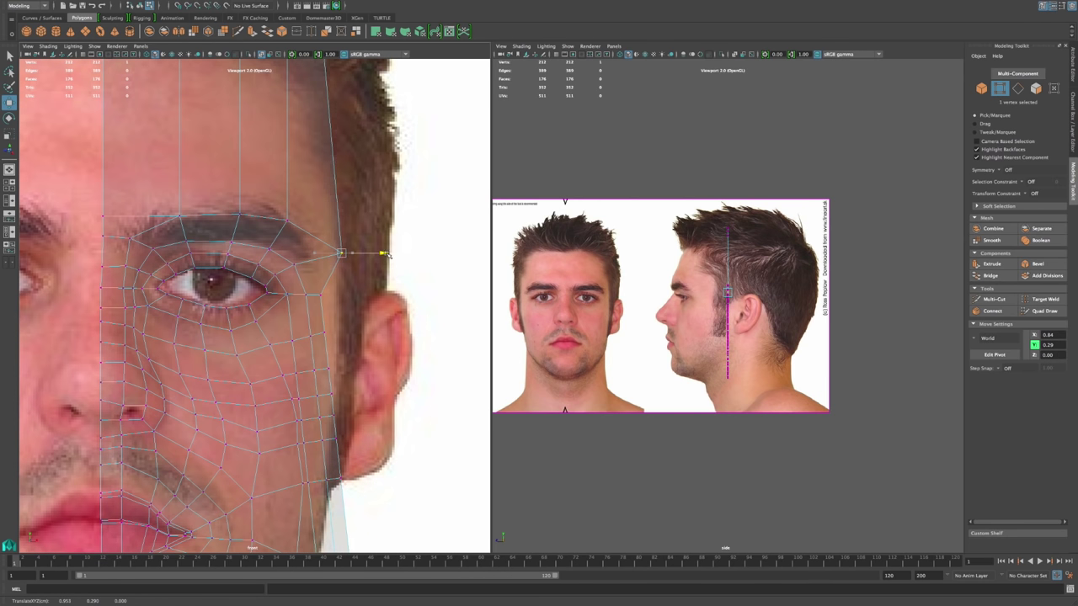
{"action": "left_click", "coordinate": [321, 294]}
{"action": "left_click_drag", "start_coordinate": [323, 296], "coordinate": [353, 375]}
{"action": "middle_click_drag", "start_coordinate": [337, 392], "coordinate": [337, 310], "text": "alt"}
{"action": "left_click_drag", "start_coordinate": [340, 310], "coordinate": [348, 416]}
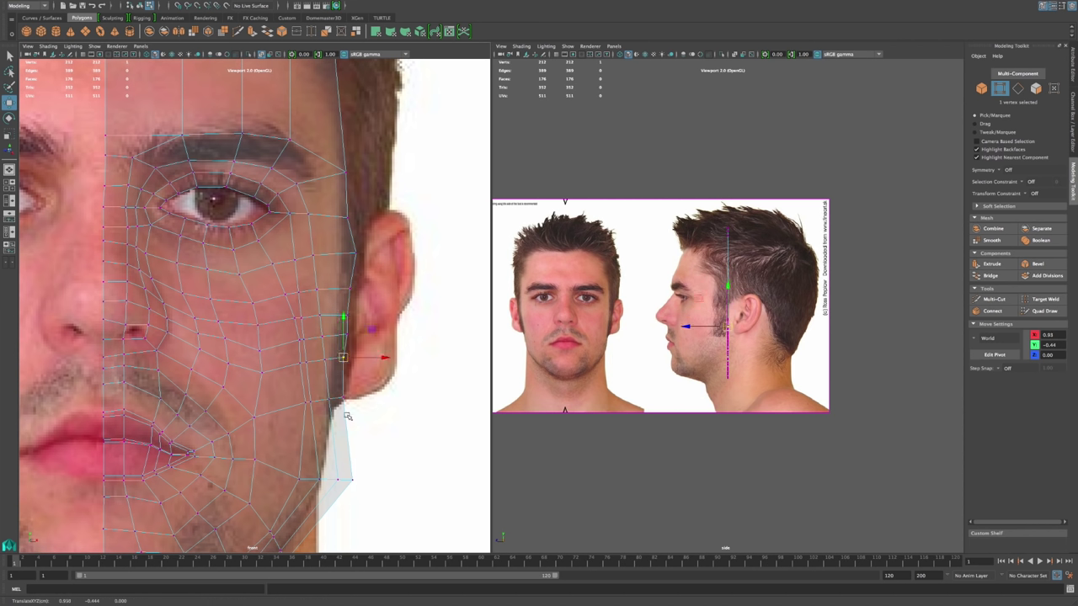
Step: Move the inner lower-cheek vertices between the mouth corner and the jaw inward to even out the edge flow
{"action": "left_click_drag", "start_coordinate": [341, 360], "coordinate": [281, 411]}
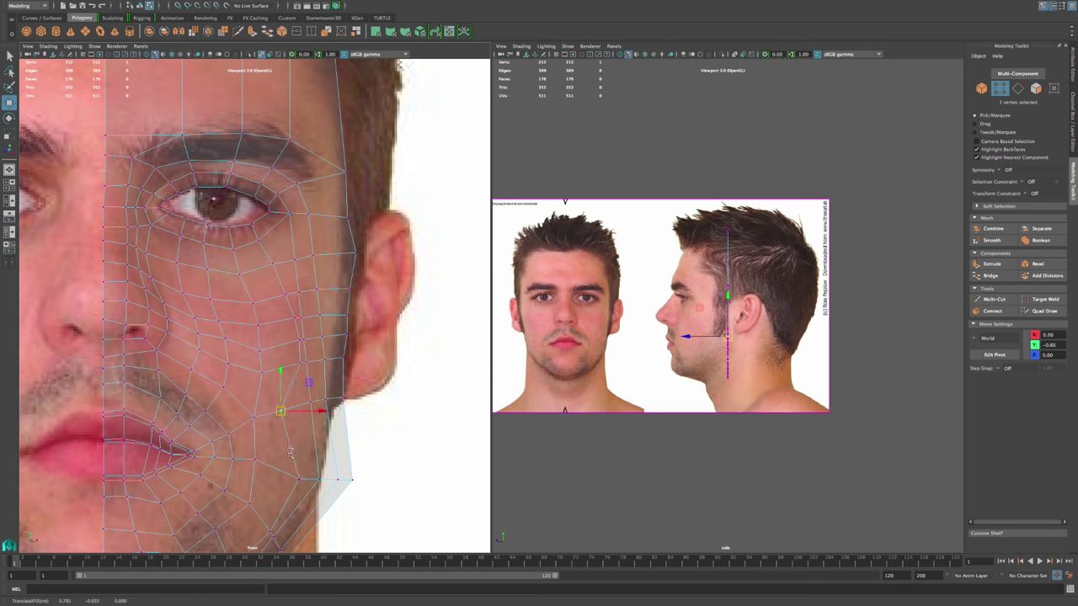
{"action": "left_click", "coordinate": [299, 480]}
{"action": "left_click_drag", "start_coordinate": [299, 480], "coordinate": [276, 469]}
{"action": "middle_click_drag", "start_coordinate": [308, 476], "coordinate": [334, 332], "text": "alt"}
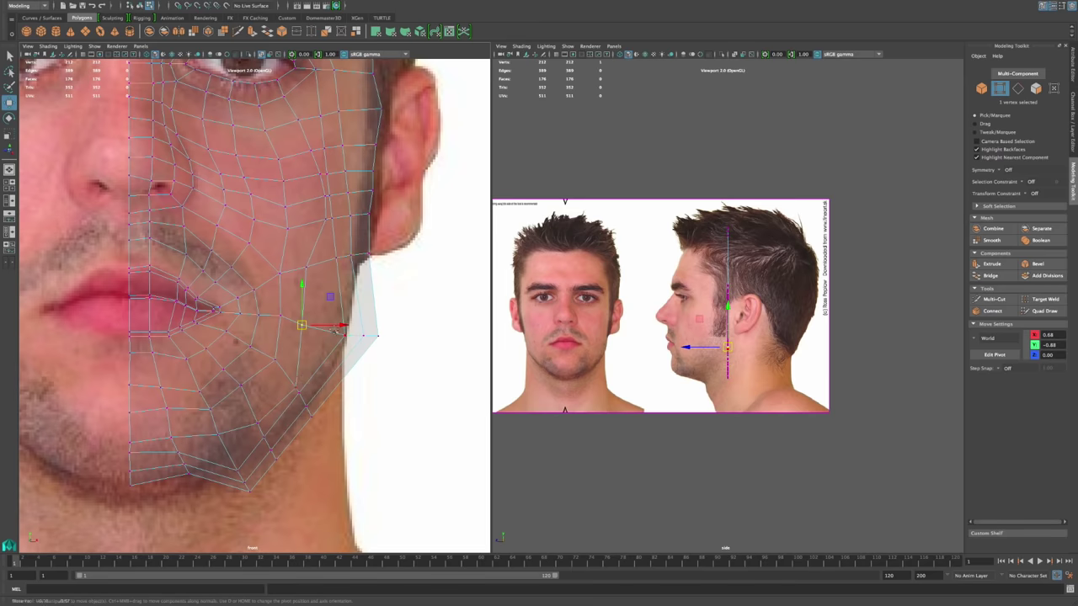
{"action": "left_click", "coordinate": [297, 389]}
{"action": "left_click_drag", "start_coordinate": [296, 389], "coordinate": [286, 374]}
Step: Move the protruding column of jaw vertices beside the chin up and outward so the border follows the jawline
{"action": "middle_click_drag", "start_coordinate": [274, 406], "coordinate": [216, 439]}
{"action": "left_click_drag", "start_coordinate": [216, 437], "coordinate": [266, 506]}
{"action": "middle_click_drag", "start_coordinate": [243, 481], "coordinate": [266, 435]}
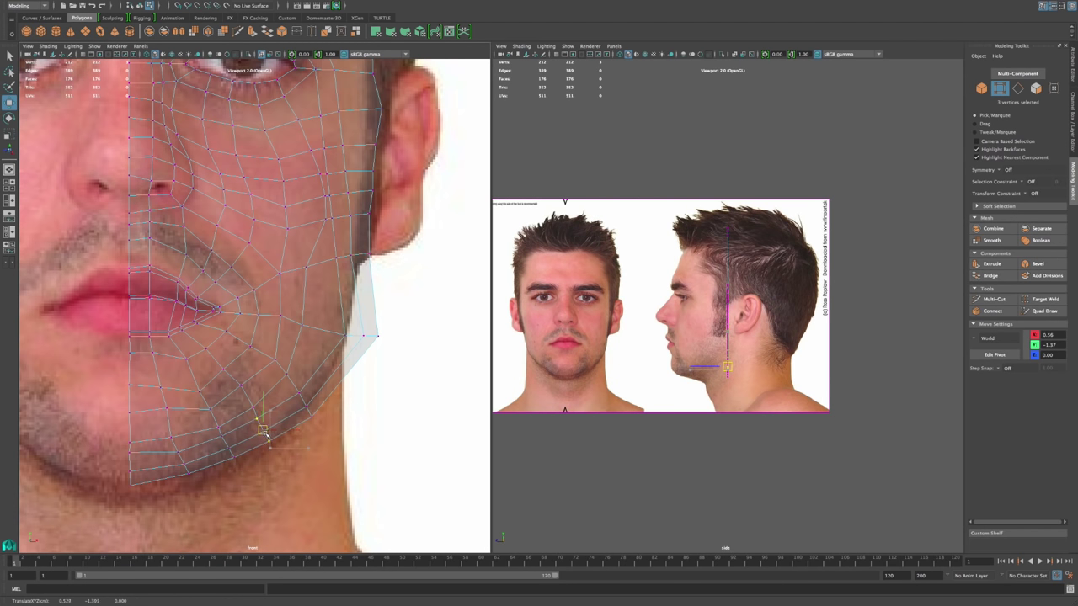
{"action": "left_click", "coordinate": [252, 401]}
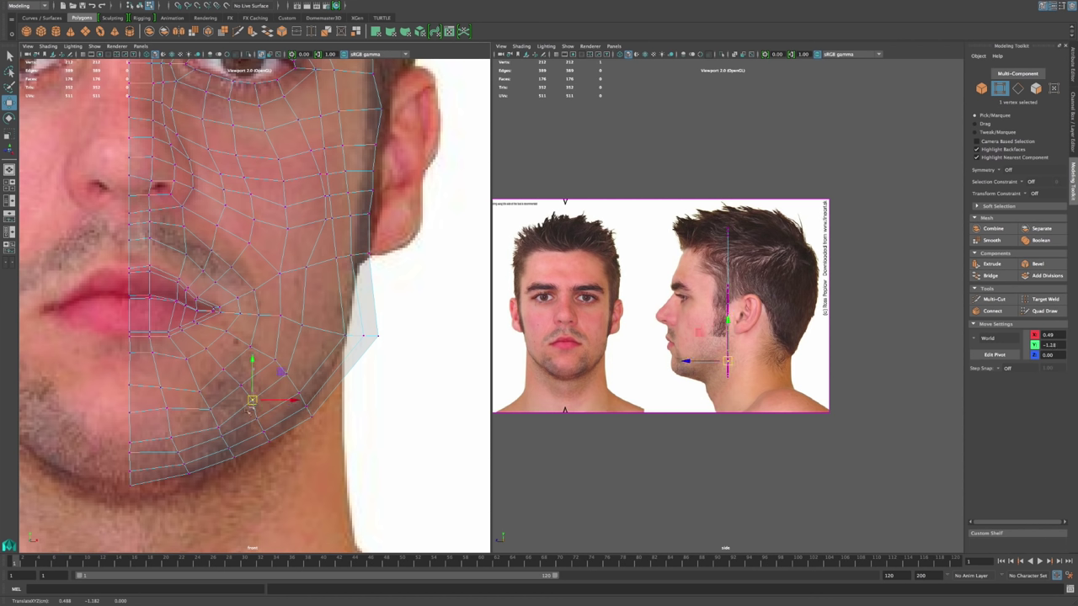
Step: Adjust the vertices across the chin below the lower lip to even out the rows up to the centre line
{"action": "left_click", "coordinate": [218, 429]}
{"action": "left_click_drag", "start_coordinate": [217, 428], "coordinate": [138, 419]}
{"action": "left_click", "coordinate": [212, 410]}
{"action": "left_click", "coordinate": [166, 409]}
{"action": "left_click", "coordinate": [129, 414]}
{"action": "left_click", "coordinate": [130, 442]}
{"action": "left_click", "coordinate": [406, 394]}
Step: Move the strip's protruding vertices below the ear inward so they line up with the jaw outline
{"action": "middle_click_drag", "start_coordinate": [398, 369], "coordinate": [394, 456], "text": "alt"}
{"action": "left_click_drag", "start_coordinate": [332, 436], "coordinate": [440, 396]}
{"action": "left_click_drag", "start_coordinate": [361, 425], "coordinate": [329, 419]}
{"action": "middle_click_drag", "start_coordinate": [230, 459], "coordinate": [247, 393], "text": "alt"}
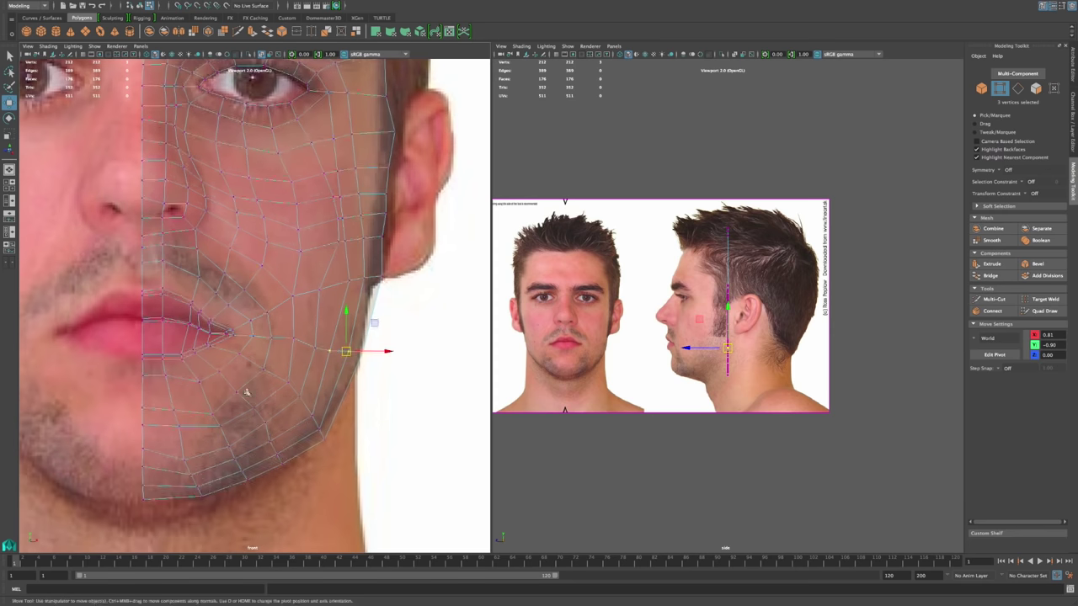
Step: Reposition the lower-cheek vertices and the outer column at the jaw's curve to follow the reference jawline
{"action": "right_click_drag", "start_coordinate": [246, 391], "coordinate": [308, 437], "text": "alt"}
{"action": "left_click_drag", "start_coordinate": [339, 389], "coordinate": [338, 389]}
{"action": "left_click_drag", "start_coordinate": [316, 431], "coordinate": [296, 410]}
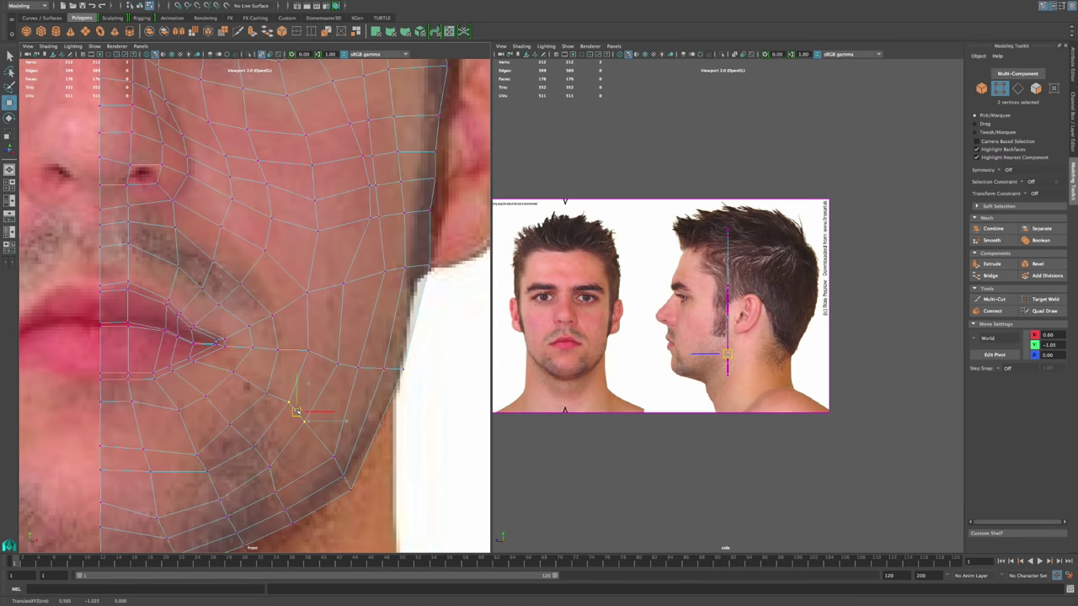
{"action": "left_click_drag", "start_coordinate": [326, 520], "coordinate": [391, 435]}
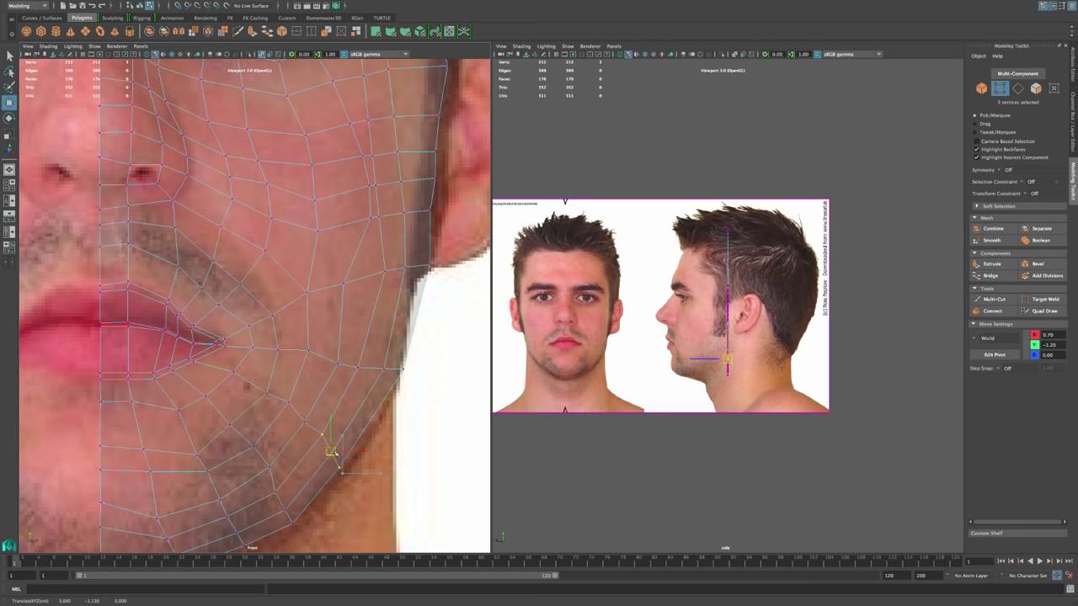
{"action": "left_click", "coordinate": [427, 408]}
Step: Shift the inner cheek vertices below the outer eye corner to even out the spacing between the edge columns
{"action": "middle_click_drag", "start_coordinate": [401, 288], "coordinate": [377, 416], "text": "alt"}
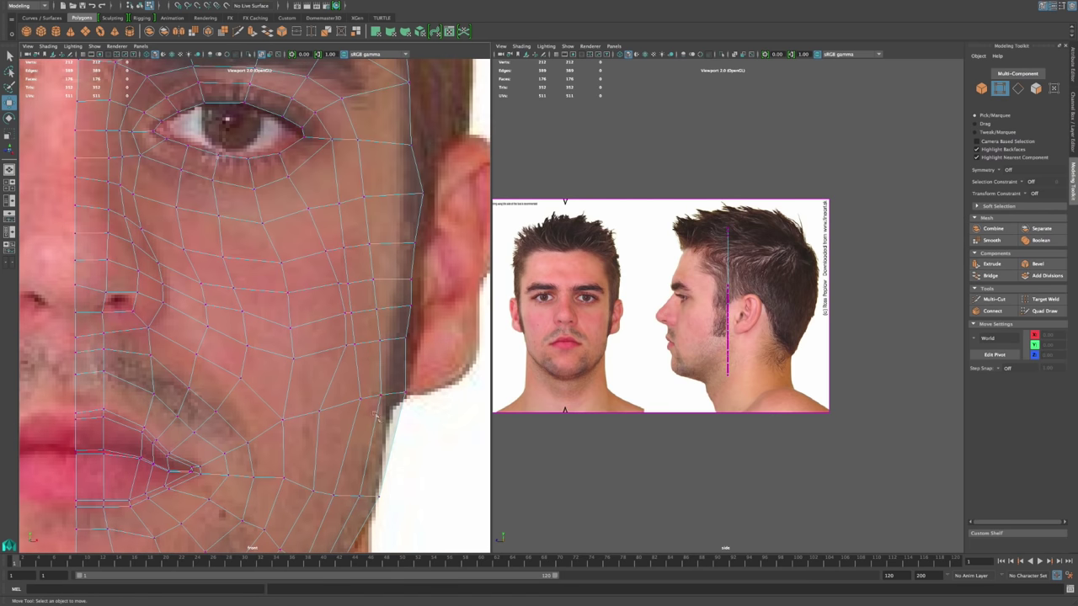
{"action": "left_click", "coordinate": [349, 324]}
{"action": "left_click_drag", "start_coordinate": [349, 331], "coordinate": [341, 340]}
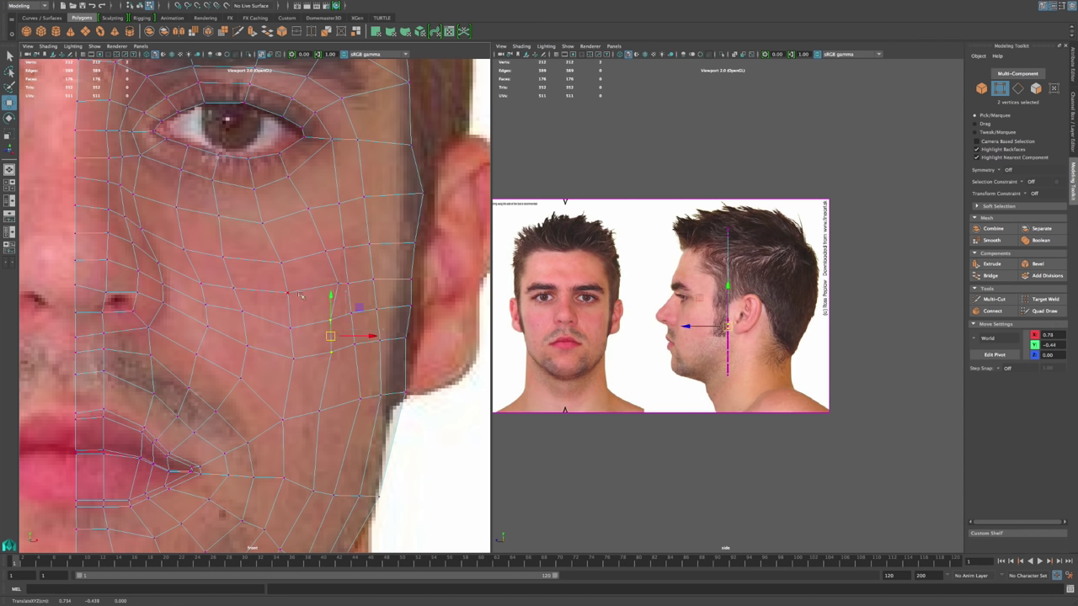
{"action": "left_click", "coordinate": [339, 282]}
{"action": "left_click_drag", "start_coordinate": [338, 282], "coordinate": [362, 161]}
{"action": "left_click", "coordinate": [309, 209]}
{"action": "left_click", "coordinate": [340, 204]}
{"action": "left_click_drag", "start_coordinate": [325, 262], "coordinate": [366, 217]}
Step: Adjust the outer boundary vertices in front of the ear to smooth the side contour of the face
{"action": "left_click_drag", "start_coordinate": [441, 178], "coordinate": [410, 273]}
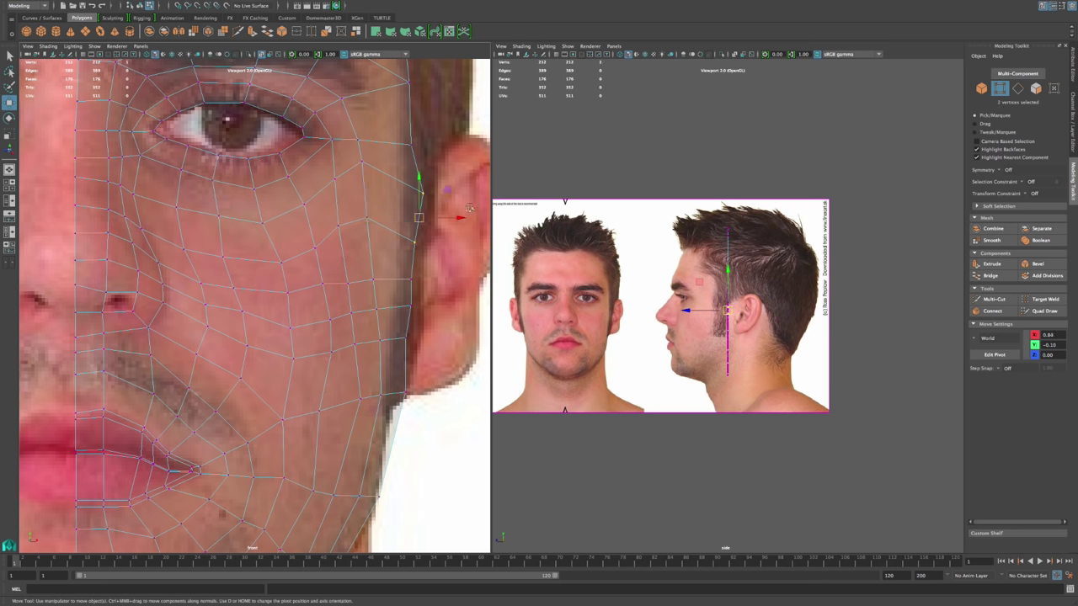
{"action": "left_click_drag", "start_coordinate": [428, 218], "coordinate": [410, 188]}
{"action": "middle_click_drag", "start_coordinate": [459, 112], "coordinate": [420, 258], "text": "alt"}
{"action": "left_click_drag", "start_coordinate": [386, 263], "coordinate": [371, 267]}
{"action": "left_click_drag", "start_coordinate": [397, 211], "coordinate": [363, 197]}
Step: Reposition the mid-cheek vertices level with the nose and earlobe to even out the quads
{"action": "middle_click_drag", "start_coordinate": [399, 406], "coordinate": [385, 249], "text": "alt"}
{"action": "left_click_drag", "start_coordinate": [383, 246], "coordinate": [346, 321]}
{"action": "left_click_drag", "start_coordinate": [359, 281], "coordinate": [355, 262]}
{"action": "left_click", "coordinate": [320, 268]}
{"action": "middle_click_drag", "start_coordinate": [320, 269], "coordinate": [322, 254]}
{"action": "left_click", "coordinate": [324, 299]}
{"action": "left_click_drag", "start_coordinate": [324, 298], "coordinate": [333, 322]}
{"action": "left_click_drag", "start_coordinate": [368, 368], "coordinate": [318, 388]}
Step: Move the vertices level with the mouth corner and the outer jaw column below to smooth the jaw's edge flow
{"action": "middle_click_drag", "start_coordinate": [355, 444], "coordinate": [375, 359], "text": "alt"}
{"action": "left_click_drag", "start_coordinate": [280, 426], "coordinate": [362, 372]}
{"action": "mouse_move", "coordinate": [316, 398]}
{"action": "left_mouse_down"}
{"action": "mouse_move", "coordinate": [311, 385]}
{"action": "mouse_move", "coordinate": [382, 364]}
{"action": "mouse_move", "coordinate": [321, 406]}
{"action": "mouse_move", "coordinate": [330, 399]}
{"action": "left_mouse_up"}
{"action": "left_click_drag", "start_coordinate": [322, 405], "coordinate": [298, 382]}
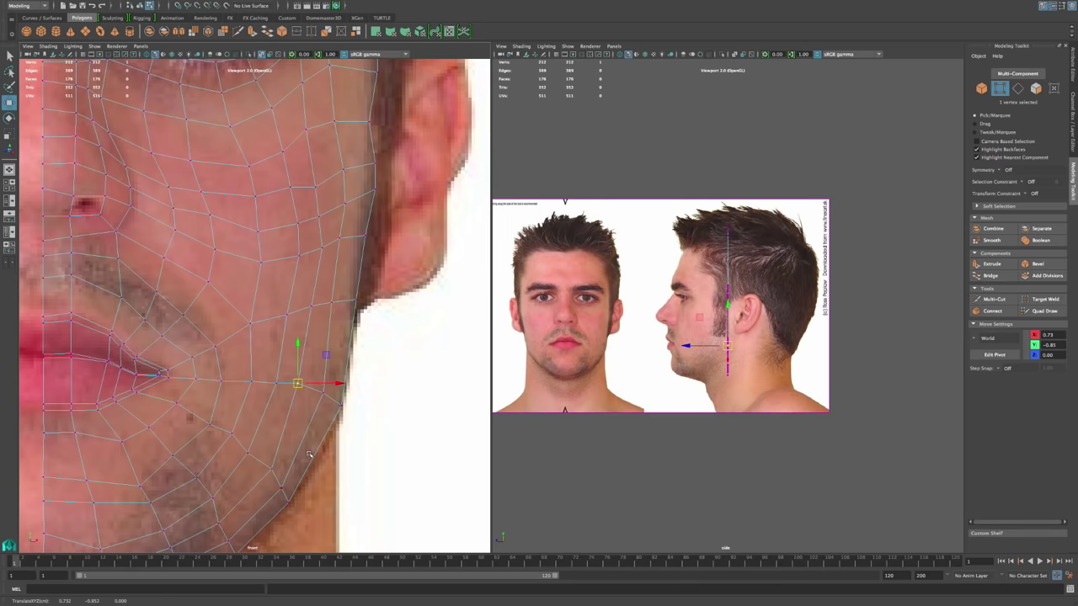
{"action": "middle_click_drag", "start_coordinate": [307, 453], "coordinate": [332, 371], "text": "alt"}
{"action": "left_click_drag", "start_coordinate": [280, 448], "coordinate": [365, 372]}
{"action": "left_click_drag", "start_coordinate": [304, 401], "coordinate": [312, 388]}
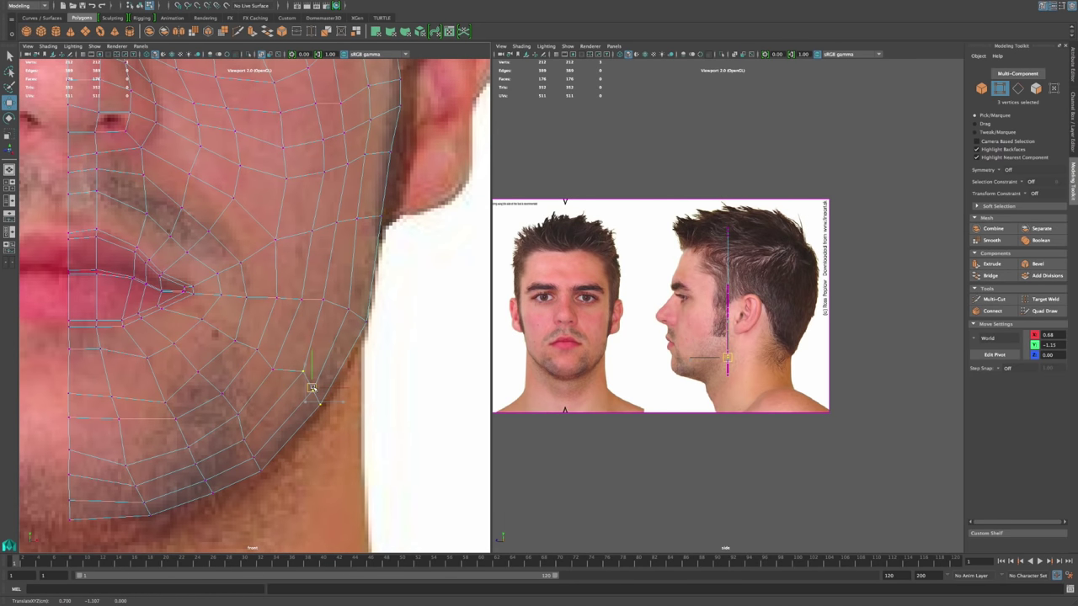
Step: Fine-tune the vertices below the mouth corner and on the chin to even out the face grid
{"action": "key", "text": "e"}
{"action": "left_click_drag", "start_coordinate": [338, 359], "coordinate": [255, 348]}
{"action": "left_click", "coordinate": [273, 370]}
{"action": "key", "text": "w"}
{"action": "left_click", "coordinate": [233, 342]}
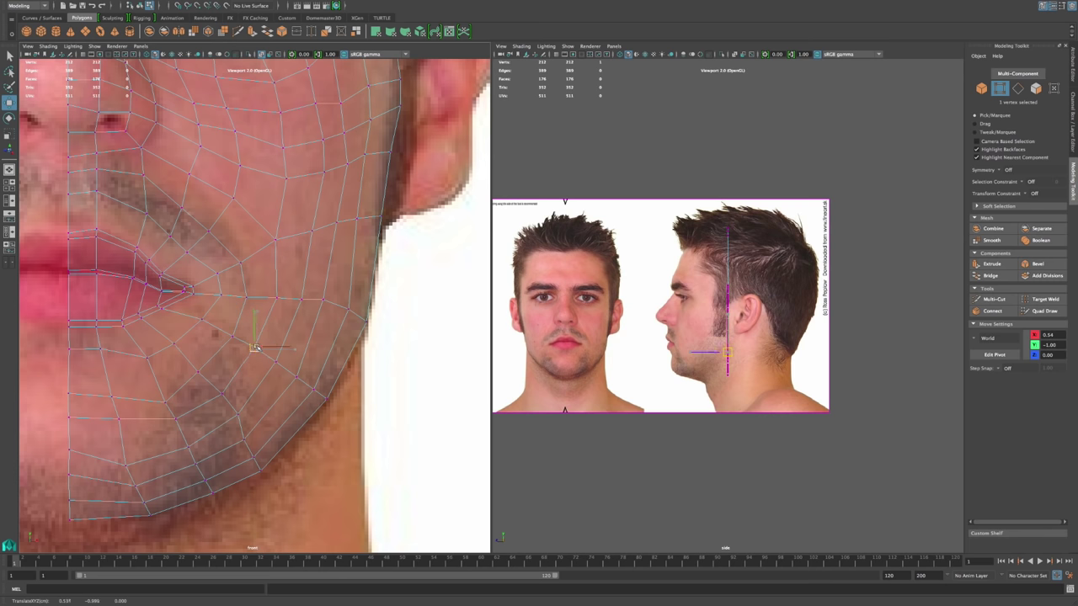
{"action": "left_click", "coordinate": [126, 466]}
{"action": "mouse_move", "coordinate": [126, 466]}
{"action": "left_mouse_down"}
{"action": "mouse_move", "coordinate": [126, 451]}
{"action": "mouse_move", "coordinate": [134, 477]}
{"action": "left_mouse_up"}
{"action": "left_click", "coordinate": [136, 486]}
{"action": "left_click", "coordinate": [401, 416]}
Step: Insert five horizontal edge loops across the forehead faces between the eyebrow and the hairline with the Multi-Cut tool
{"action": "middle_click_drag", "start_coordinate": [436, 320], "coordinate": [436, 442], "text": "alt"}
{"action": "right_click_drag", "start_coordinate": [436, 442], "coordinate": [395, 388], "text": "alt"}
{"action": "scroll", "coordinate": [394, 389], "scroll_direction": "up", "scroll_amount": 3}
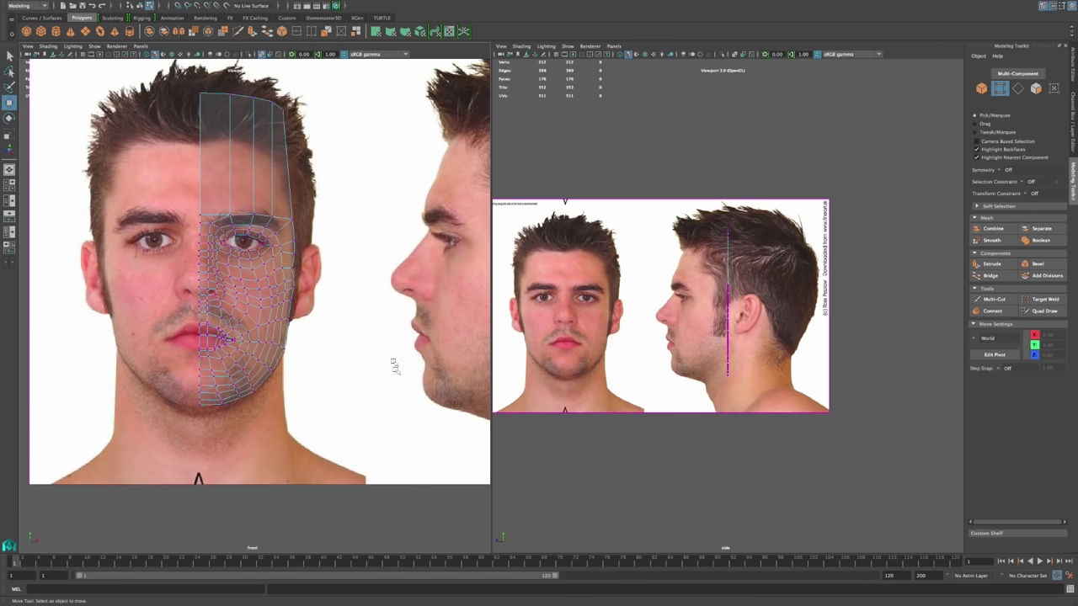
{"action": "scroll", "coordinate": [396, 435], "scroll_direction": "down", "scroll_amount": 2}
{"action": "scroll", "coordinate": [371, 343], "scroll_direction": "up", "scroll_amount": 3}
{"action": "scroll", "coordinate": [372, 343], "scroll_direction": "up", "scroll_amount": 3}
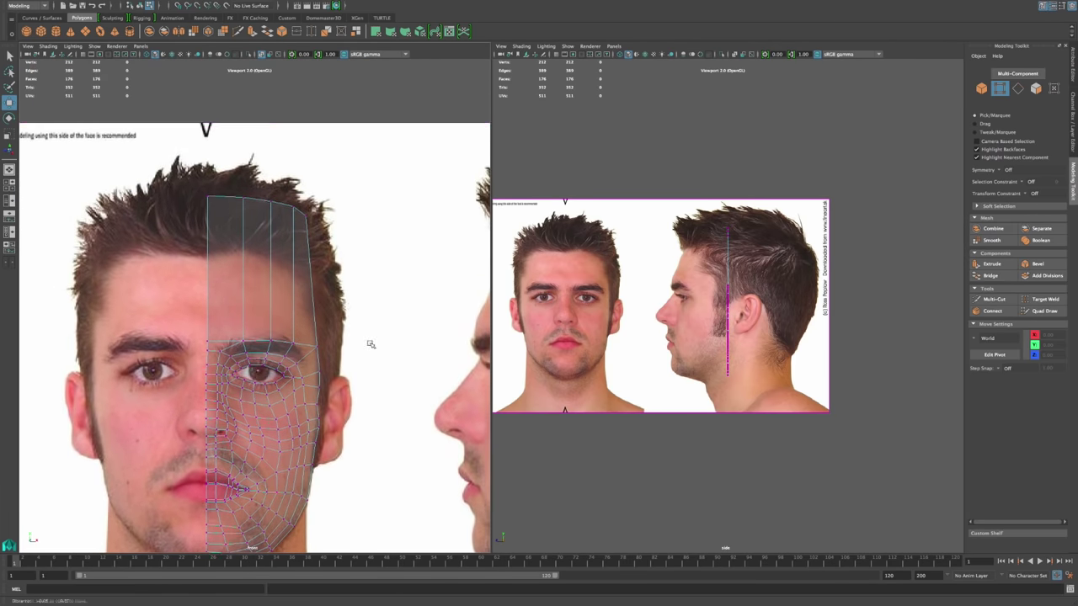
{"action": "left_click", "coordinate": [993, 299]}
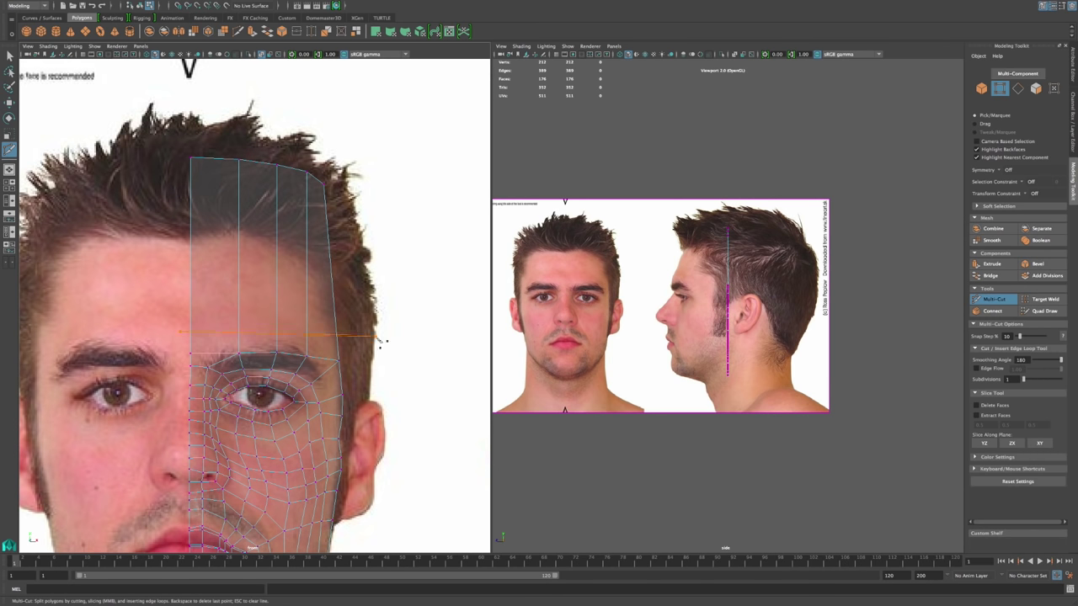
{"action": "left_click", "coordinate": [336, 333], "text": "ctrl"}
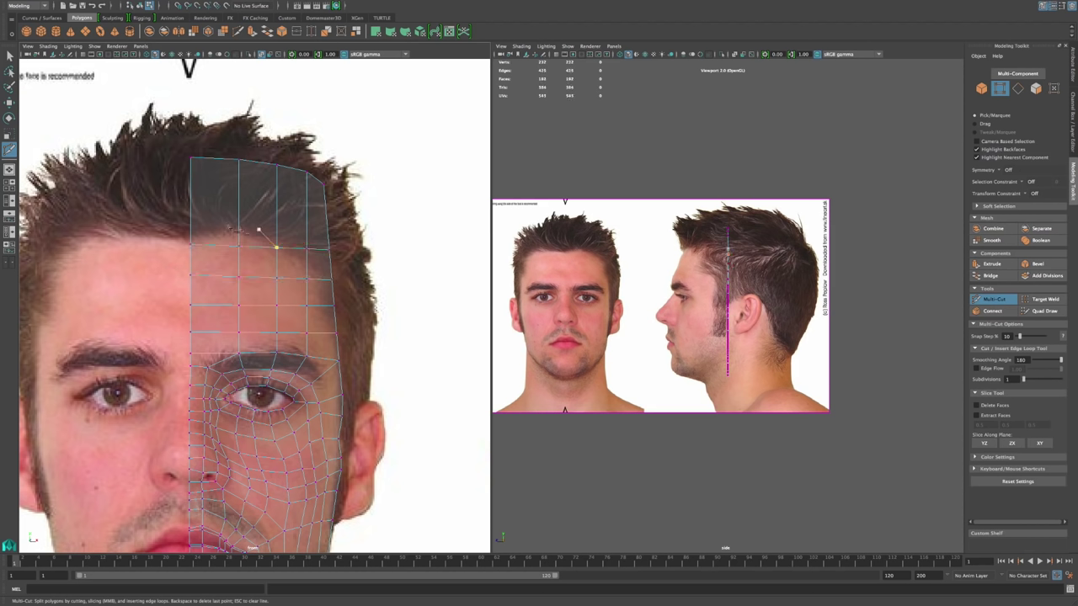
{"action": "left_click_drag", "start_coordinate": [204, 217], "coordinate": [351, 220]}
{"action": "key", "text": "q"}
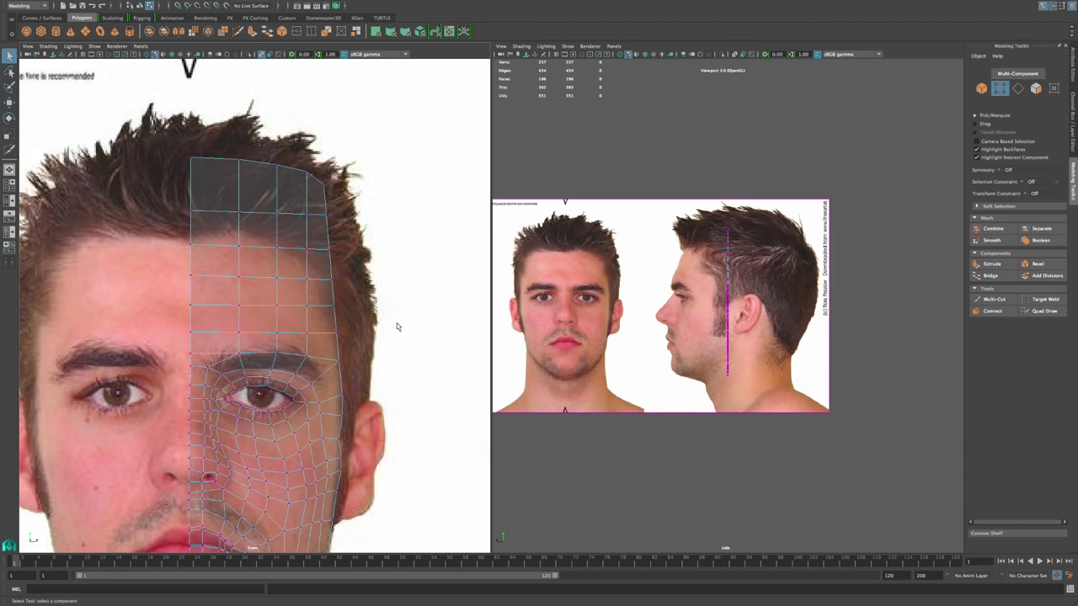
Step: Select all vertices along the face's centre line and scale them flat along X into a straight vertical line
{"action": "scroll", "coordinate": [379, 312], "scroll_direction": "down", "scroll_amount": 5}
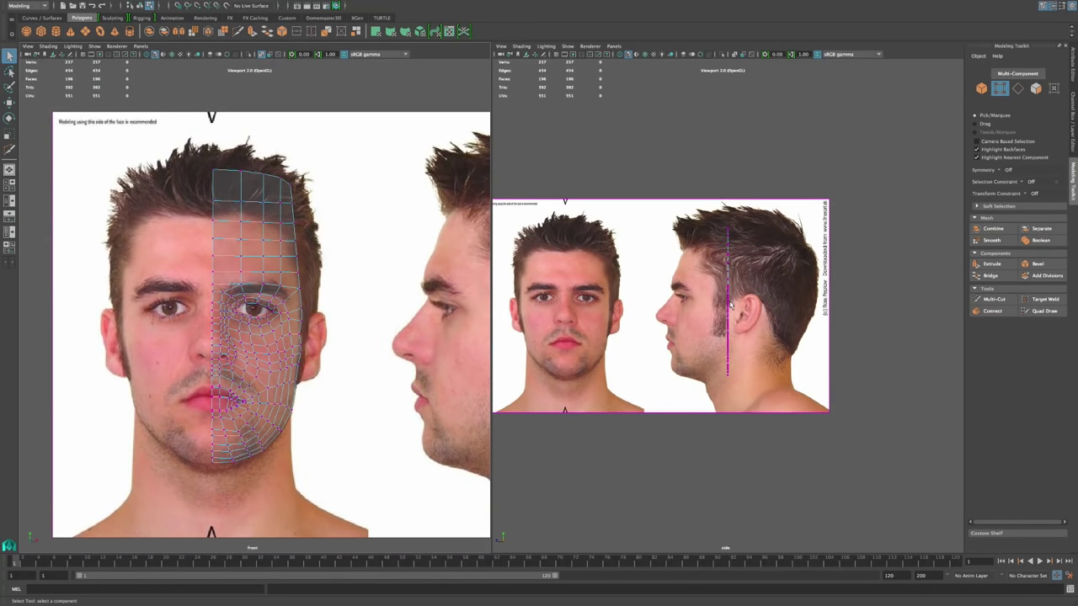
{"action": "left_click_drag", "start_coordinate": [213, 335], "coordinate": [214, 479]}
{"action": "scroll", "coordinate": [264, 381], "scroll_direction": "up", "scroll_amount": 4}
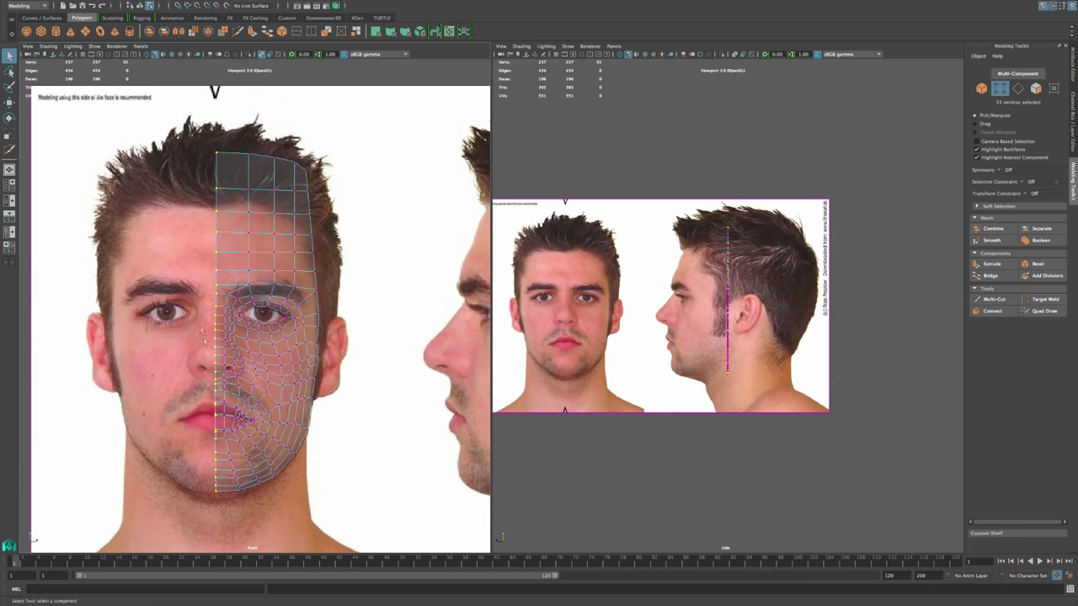
{"action": "scroll", "coordinate": [258, 378], "scroll_direction": "up", "scroll_amount": 4}
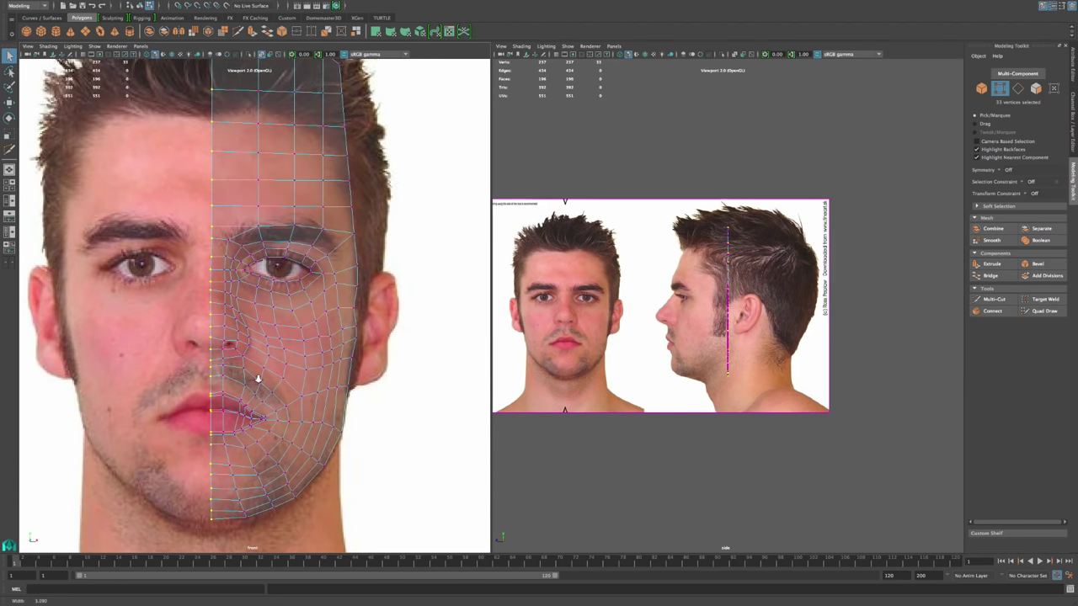
{"action": "scroll", "coordinate": [247, 373], "scroll_direction": "down", "scroll_amount": 1}
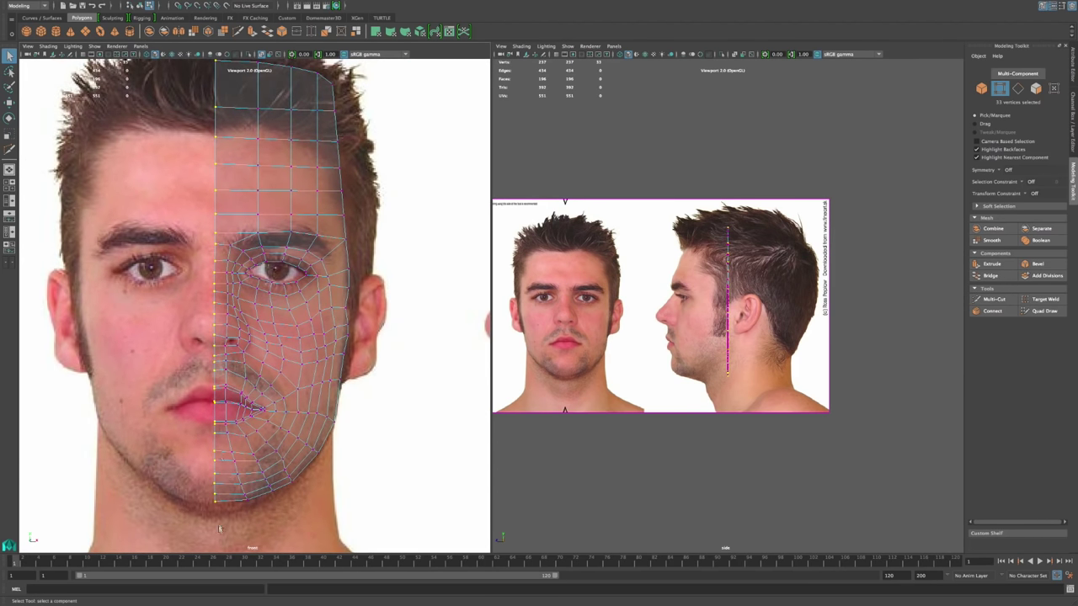
{"action": "key", "text": "r"}
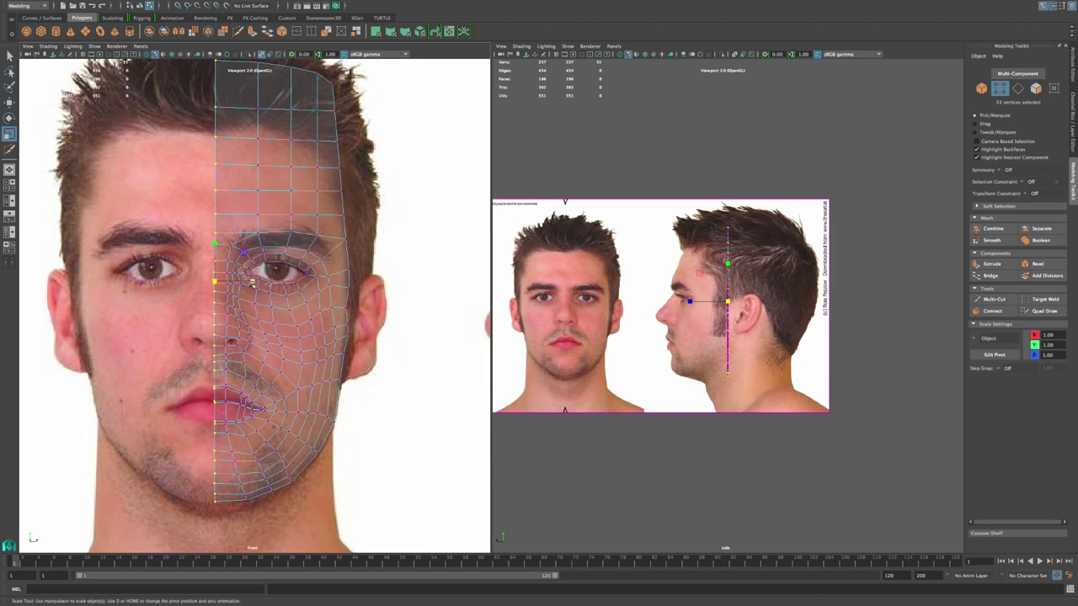
{"action": "left_click_drag", "start_coordinate": [253, 280], "coordinate": [219, 282]}
{"action": "left_click", "coordinate": [407, 298]}
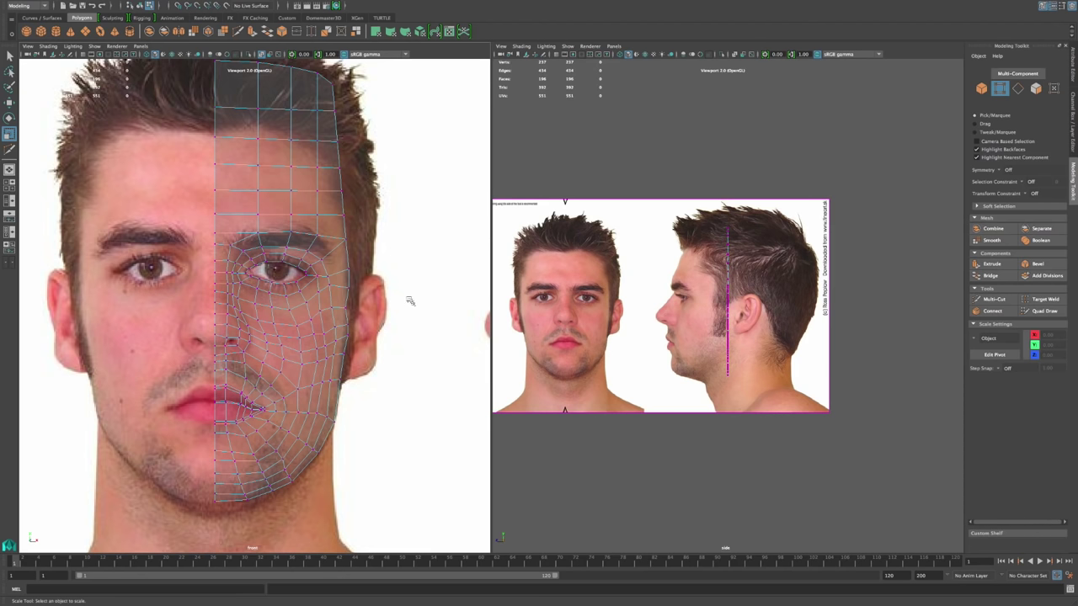
Step: Reselect all centre-line vertices and move them forward along Z in the side view to the tip of the nose
{"action": "middle_click_drag", "start_coordinate": [400, 295], "coordinate": [405, 339], "text": "alt"}
{"action": "left_click_drag", "start_coordinate": [222, 177], "coordinate": [223, 552]}
{"action": "middle_click_drag", "start_coordinate": [711, 291], "coordinate": [679, 256], "text": "alt"}
{"action": "key", "text": "w"}
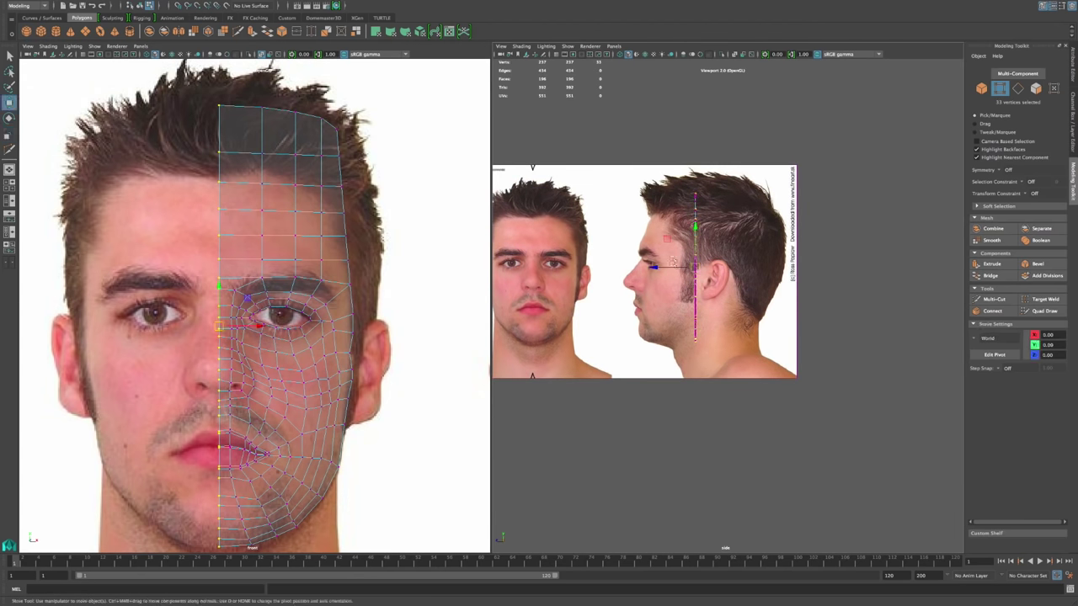
{"action": "left_click_drag", "start_coordinate": [652, 267], "coordinate": [580, 277]}
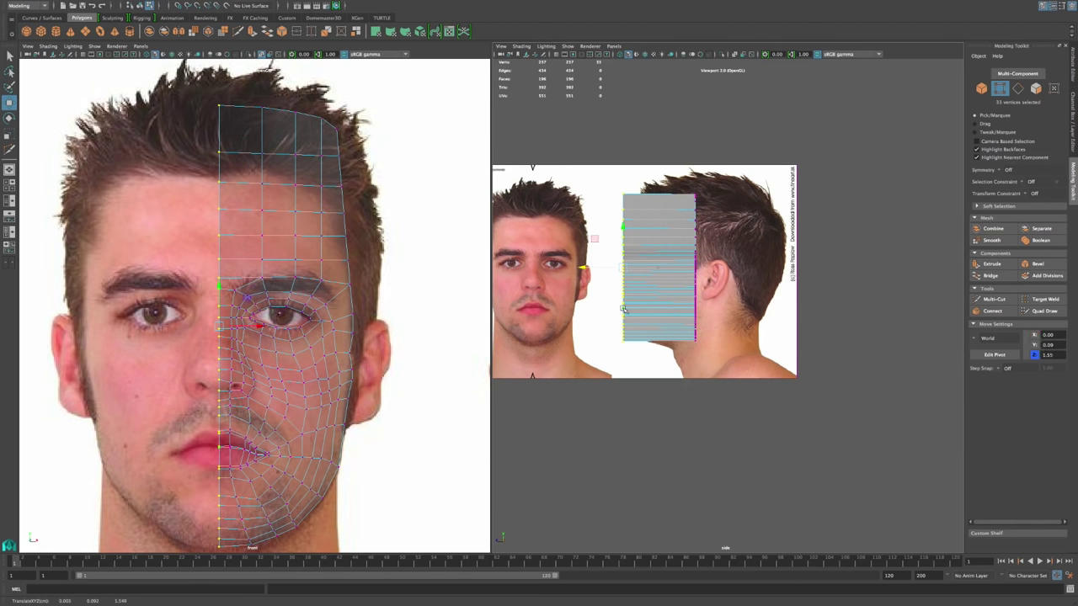
Step: Turn on X-ray shading in the side view so the profile reference shows through the mesh
{"action": "left_click", "coordinate": [735, 55]}
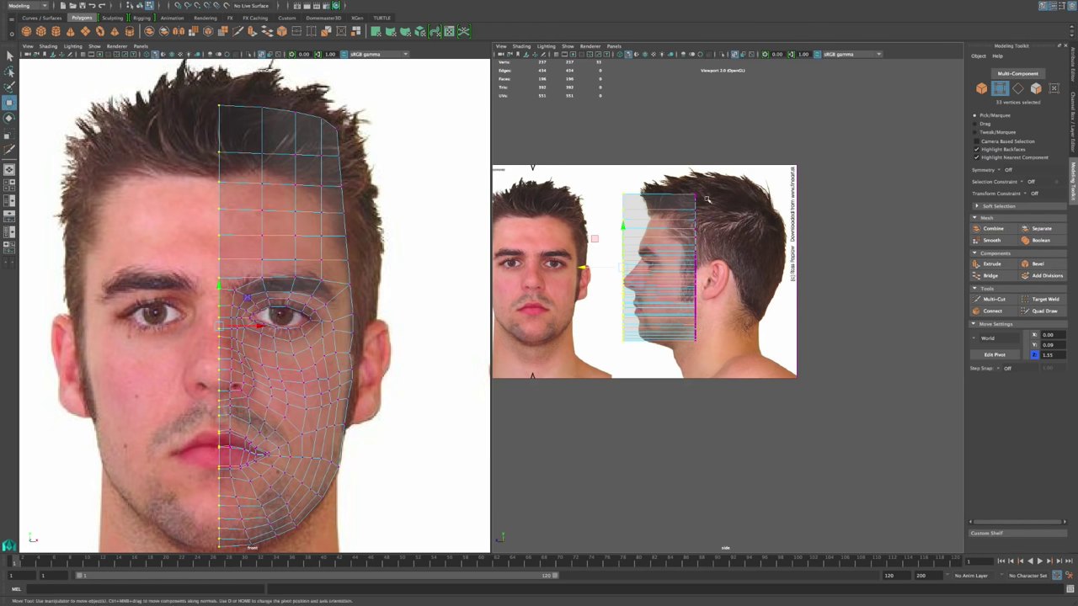
{"action": "scroll", "coordinate": [772, 294], "scroll_direction": "up", "scroll_amount": 5}
{"action": "scroll", "coordinate": [755, 337], "scroll_direction": "up", "scroll_amount": 4}
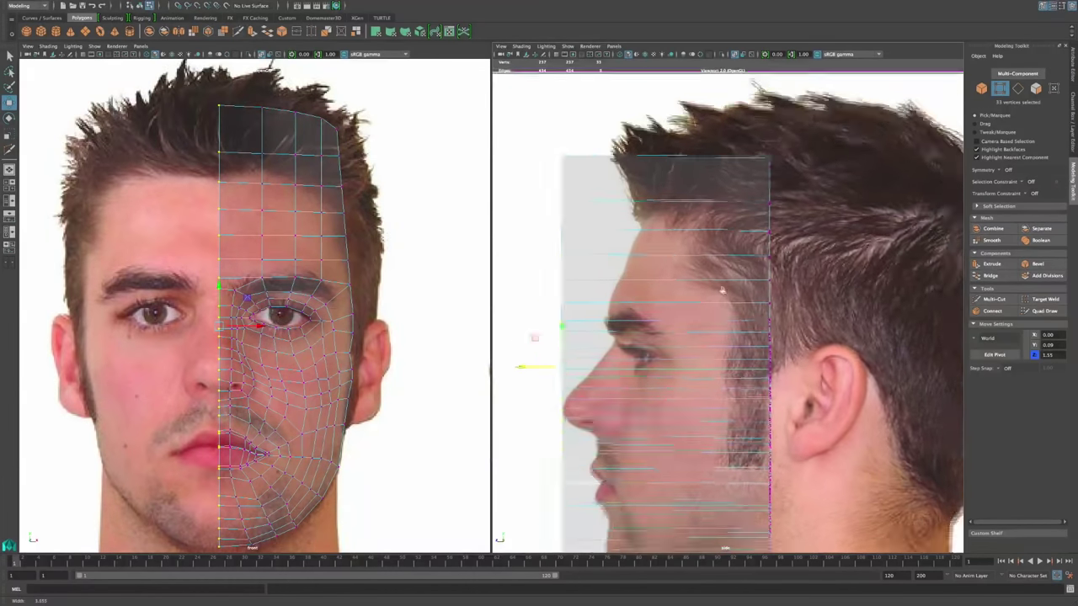
Step: Move the centre-line vertices from the hairline to the upper forehead back along Z, following the side reference's head outline
{"action": "left_click_drag", "start_coordinate": [548, 86], "coordinate": [607, 111]}
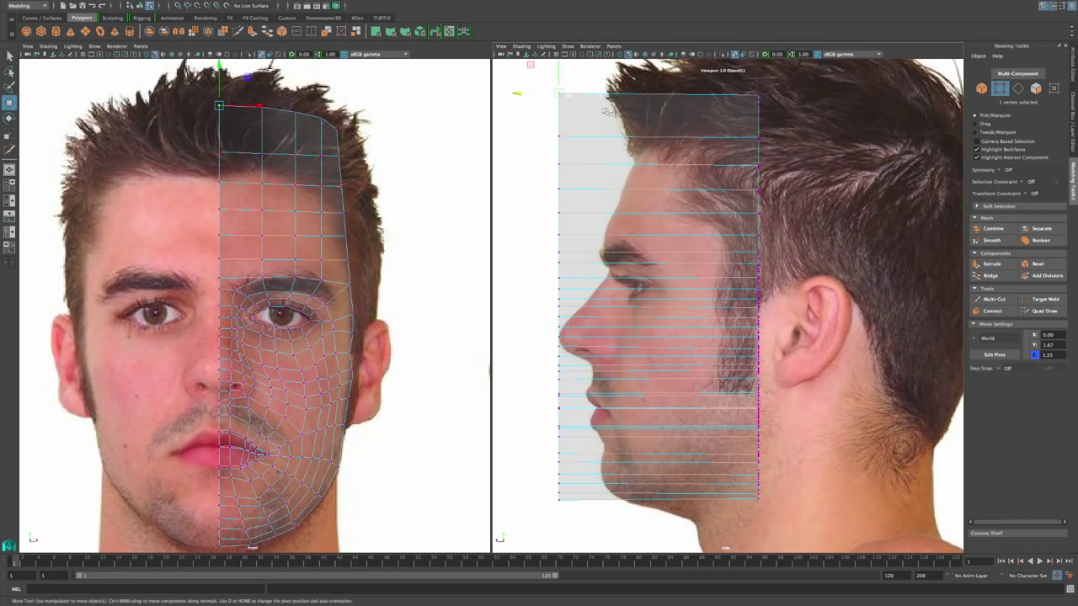
{"action": "left_click_drag", "start_coordinate": [517, 94], "coordinate": [652, 108]}
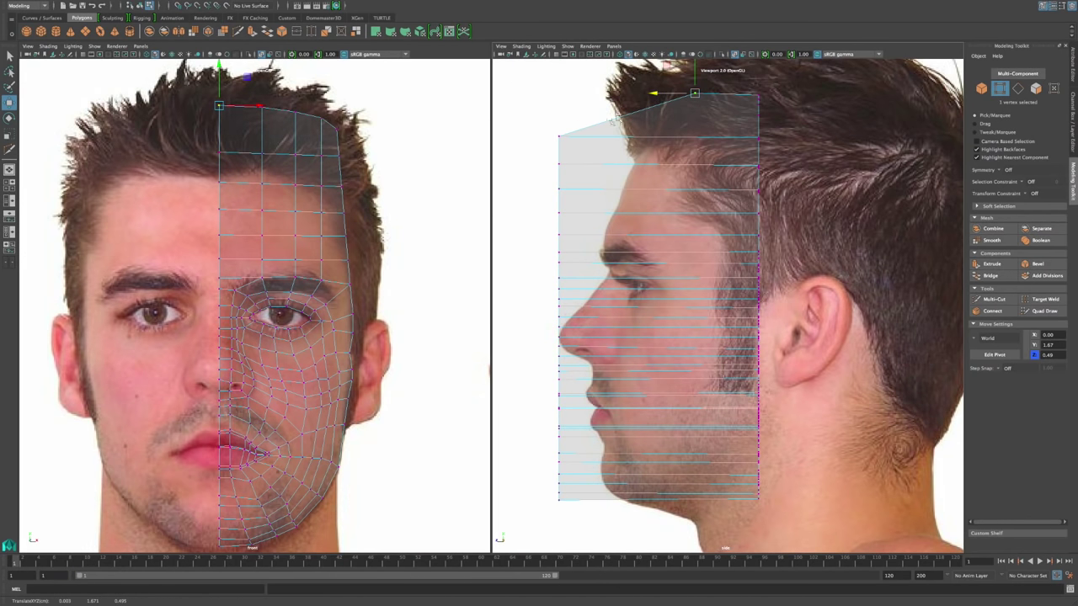
{"action": "left_click", "coordinate": [565, 135]}
{"action": "middle_click_drag", "start_coordinate": [525, 137], "coordinate": [545, 166]}
{"action": "left_click_drag", "start_coordinate": [523, 165], "coordinate": [599, 170]}
{"action": "left_click", "coordinate": [560, 192]}
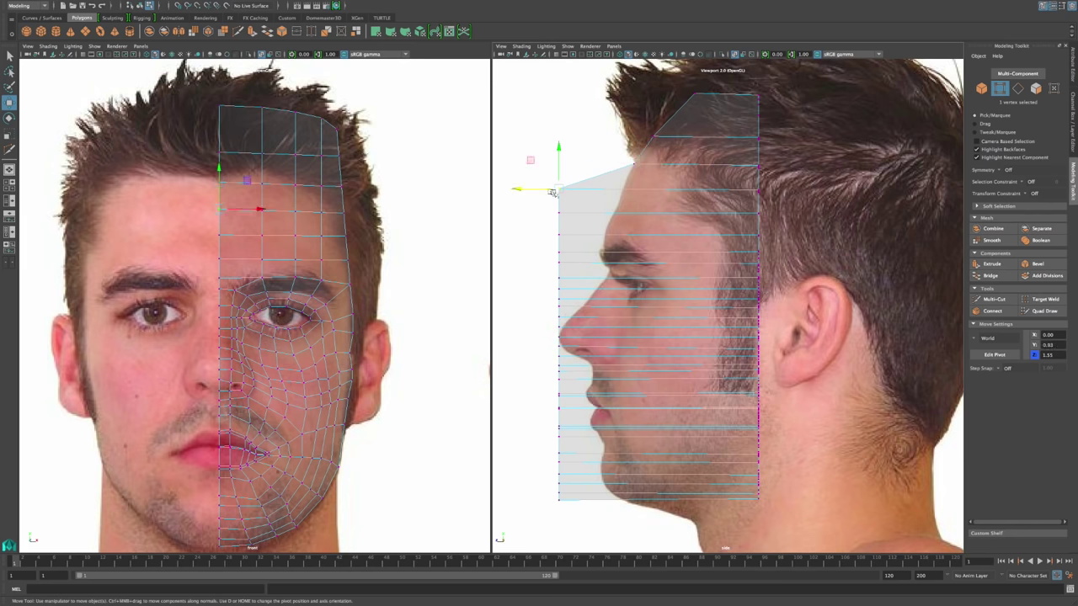
{"action": "left_click_drag", "start_coordinate": [520, 188], "coordinate": [587, 193]}
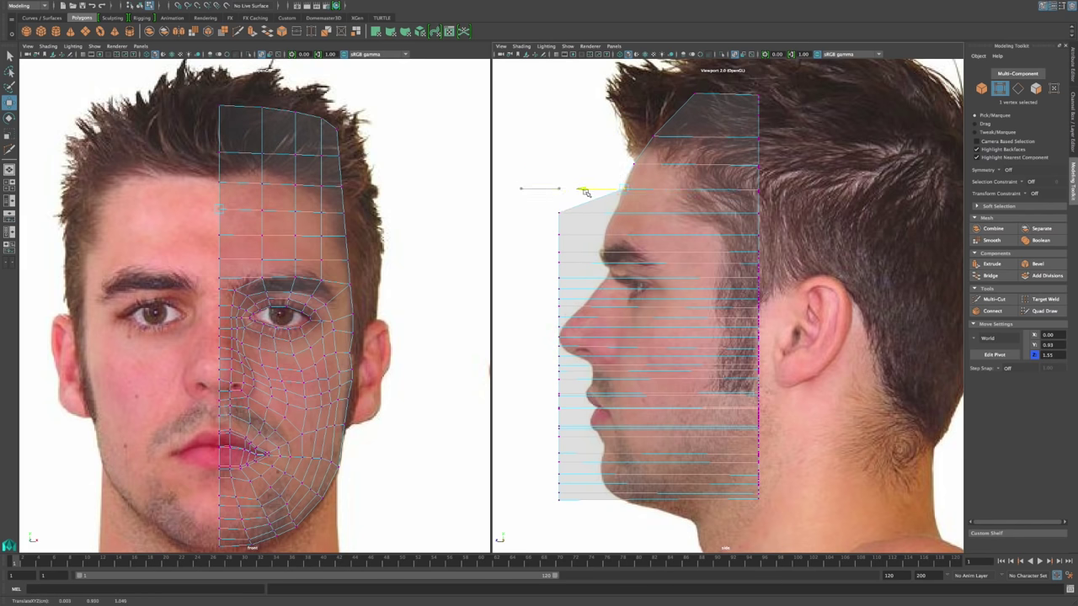
Step: Move the centre-line vertices from the mid-forehead down to the brow back along Z onto the profile outline
{"action": "left_click", "coordinate": [553, 216]}
{"action": "left_click_drag", "start_coordinate": [520, 214], "coordinate": [576, 219]}
{"action": "scroll", "coordinate": [581, 220], "scroll_direction": "up", "scroll_amount": 10}
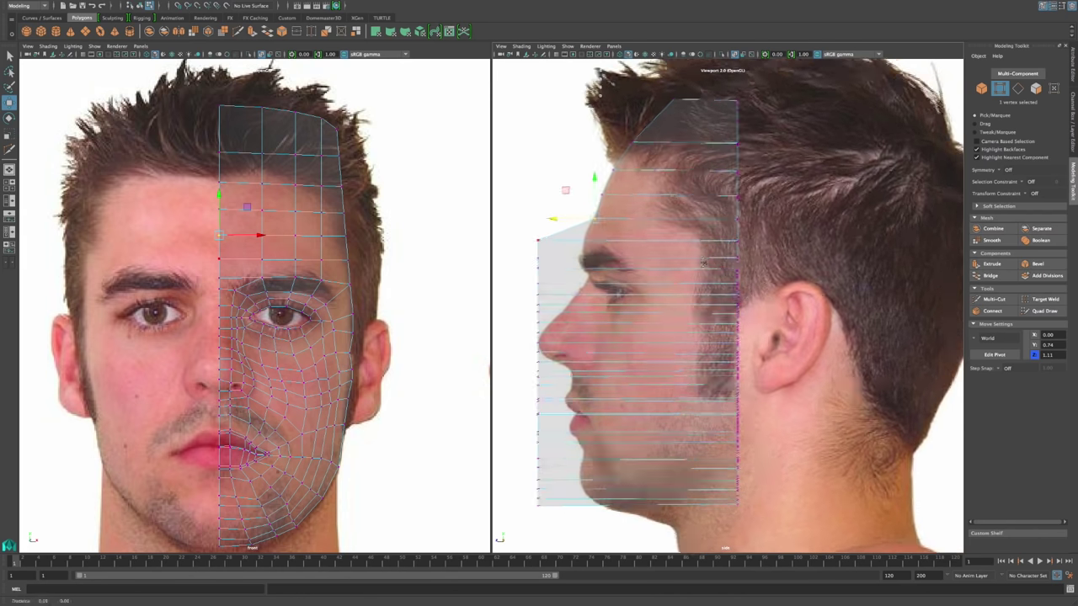
{"action": "right_click_drag", "start_coordinate": [630, 240], "coordinate": [637, 243], "text": "alt"}
{"action": "left_click_drag", "start_coordinate": [518, 232], "coordinate": [578, 225]}
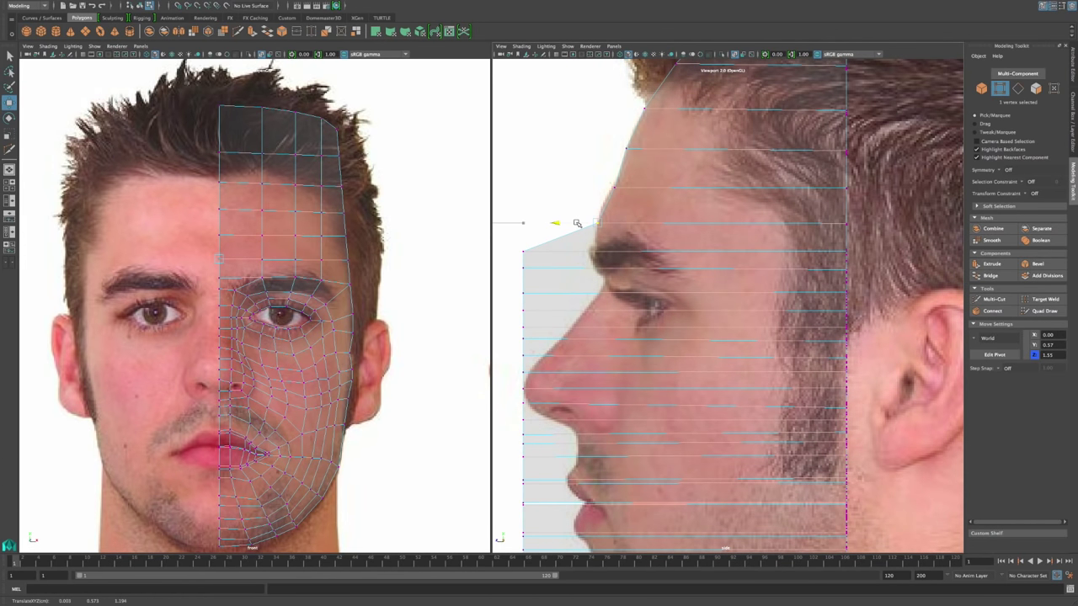
{"action": "middle_click_drag", "start_coordinate": [556, 250], "coordinate": [604, 232], "text": "alt"}
{"action": "left_click", "coordinate": [567, 229]}
{"action": "left_click_drag", "start_coordinate": [529, 235], "coordinate": [601, 241]}
Step: Move the centre-line vertices along the nose bridge back along Z to follow its slope in the side reference
{"action": "left_click", "coordinate": [570, 251]}
{"action": "left_click_drag", "start_coordinate": [534, 251], "coordinate": [556, 352]}
{"action": "left_click", "coordinate": [573, 320]}
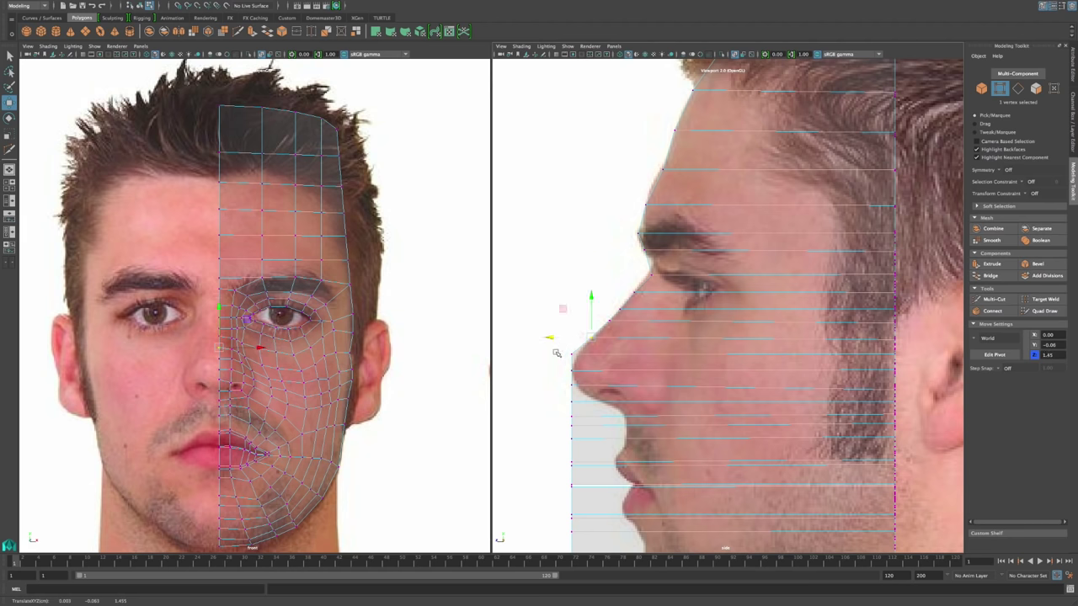
{"action": "left_click", "coordinate": [570, 352]}
{"action": "left_click_drag", "start_coordinate": [532, 353], "coordinate": [539, 354]}
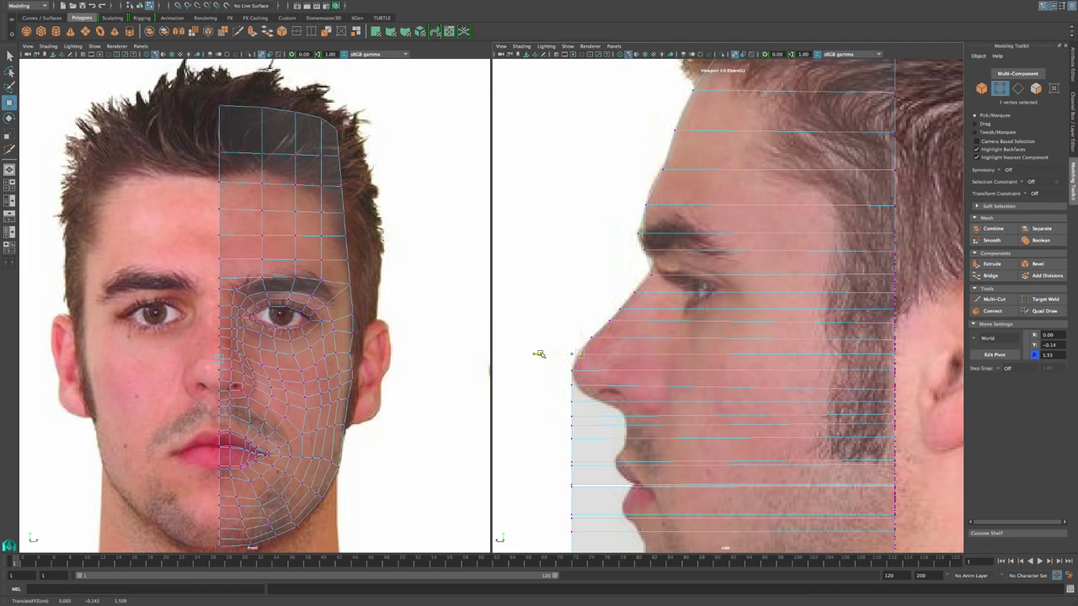
Step: Fit the centre-line vertices around the nose tip, under the nose and at the top of the philtrum to the profile
{"action": "left_click", "coordinate": [573, 371]}
{"action": "middle_click_drag", "start_coordinate": [574, 371], "coordinate": [580, 299], "text": "alt"}
{"action": "right_click_drag", "start_coordinate": [579, 299], "coordinate": [605, 317], "text": "alt"}
{"action": "middle_click_drag", "start_coordinate": [529, 311], "coordinate": [621, 309], "text": "alt"}
{"action": "left_click", "coordinate": [619, 314]}
{"action": "left_click_drag", "start_coordinate": [577, 315], "coordinate": [649, 354]}
{"action": "left_click", "coordinate": [620, 336]}
{"action": "left_click", "coordinate": [619, 357]}
{"action": "middle_click_drag", "start_coordinate": [650, 355], "coordinate": [598, 319]}
{"action": "left_click", "coordinate": [576, 312]}
{"action": "left_click_drag", "start_coordinate": [537, 312], "coordinate": [612, 313]}
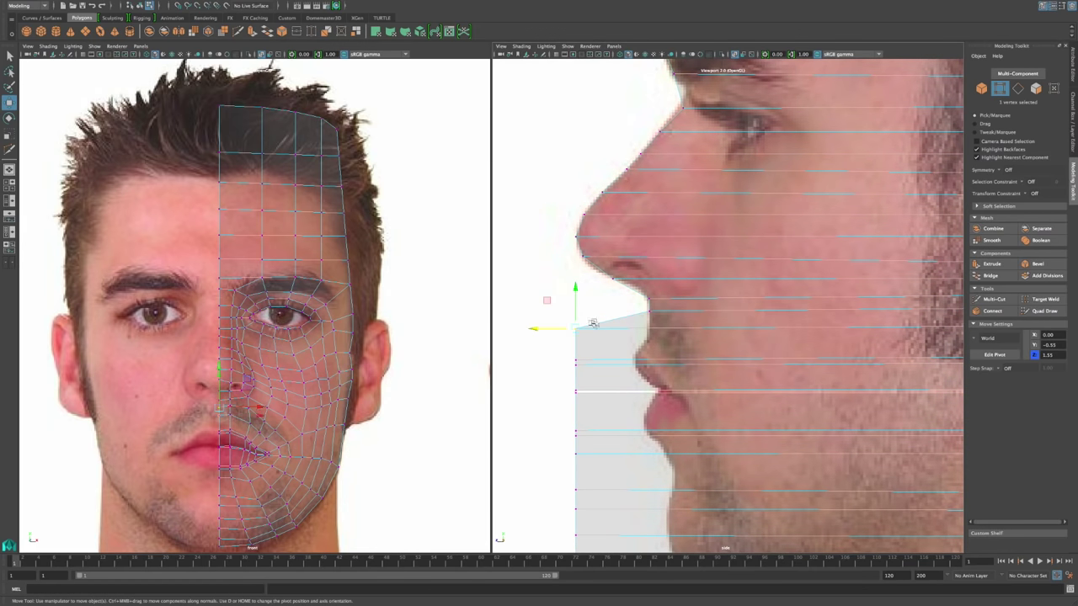
Step: Move the centre-line vertices at the lower philtrum and upper lip edge back along Z onto the profile outline
{"action": "middle_click_drag", "start_coordinate": [549, 330], "coordinate": [622, 327]}
{"action": "left_click_drag", "start_coordinate": [623, 327], "coordinate": [621, 328]}
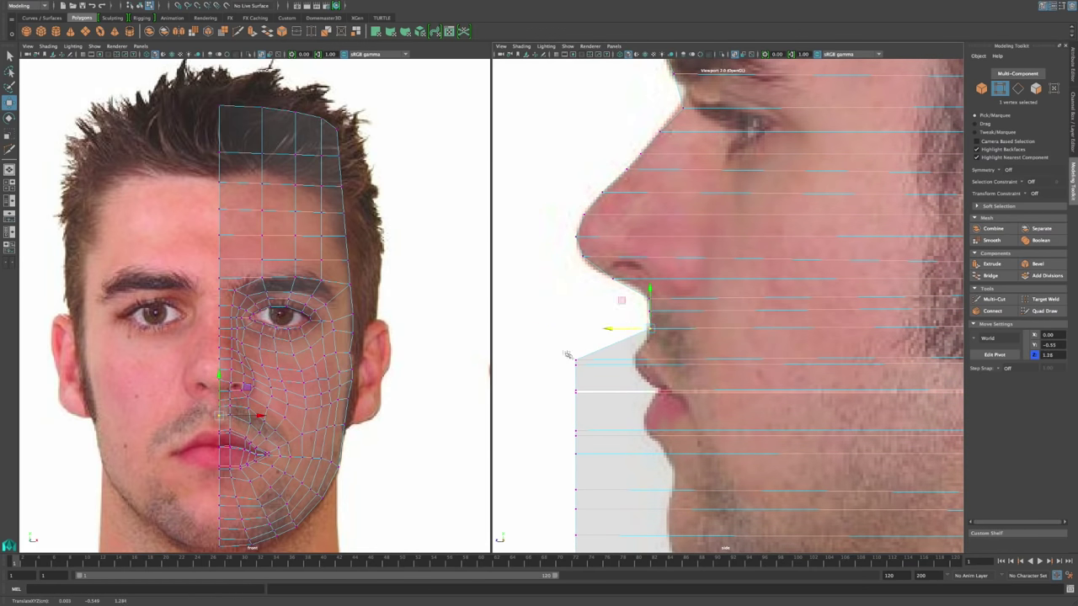
{"action": "left_click", "coordinate": [577, 362]}
{"action": "left_click_drag", "start_coordinate": [549, 361], "coordinate": [568, 361]}
{"action": "middle_click_drag", "start_coordinate": [571, 361], "coordinate": [608, 367]}
Step: Move the centre-line vertices where the lips meet back along Z into the mouth crease of the profile
{"action": "middle_click_drag", "start_coordinate": [661, 403], "coordinate": [665, 359], "text": "alt"}
{"action": "scroll", "coordinate": [666, 358], "scroll_direction": "up", "scroll_amount": 4}
{"action": "left_click_drag", "start_coordinate": [518, 355], "coordinate": [497, 372]}
{"action": "middle_click_drag", "start_coordinate": [552, 374], "coordinate": [619, 376], "text": "alt"}
{"action": "left_click_drag", "start_coordinate": [536, 368], "coordinate": [665, 369]}
Step: Move the centre-line vertices at the lower lip and just below it back along Z to match the profile
{"action": "middle_click_drag", "start_coordinate": [670, 401], "coordinate": [640, 319], "text": "alt"}
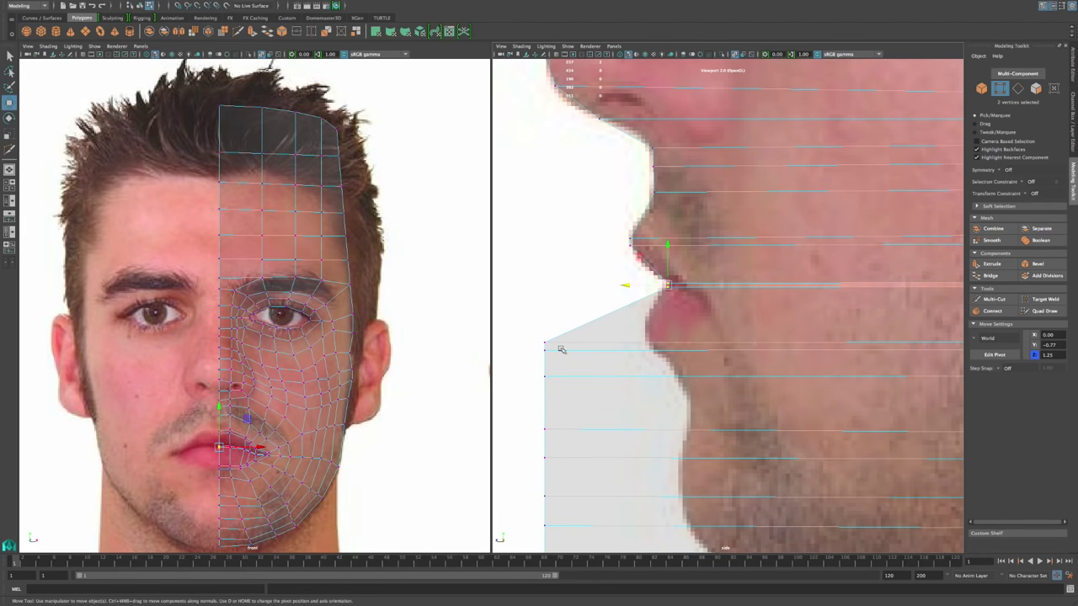
{"action": "left_click_drag", "start_coordinate": [537, 333], "coordinate": [563, 349]}
{"action": "middle_click_drag", "start_coordinate": [507, 345], "coordinate": [587, 351]}
{"action": "left_click_drag", "start_coordinate": [537, 362], "coordinate": [632, 348]}
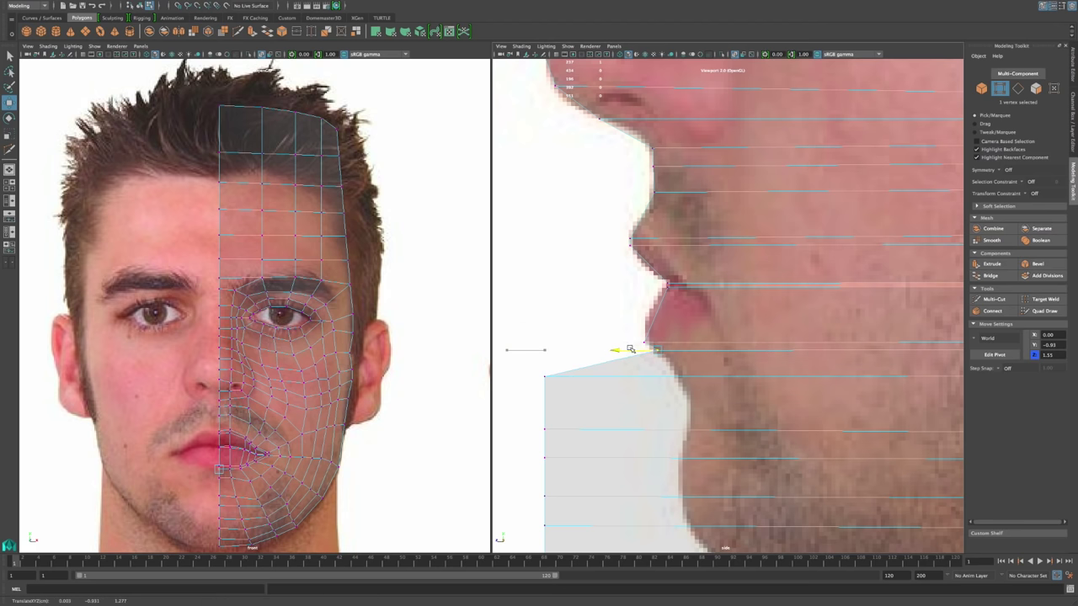
{"action": "left_click_drag", "start_coordinate": [538, 387], "coordinate": [635, 371]}
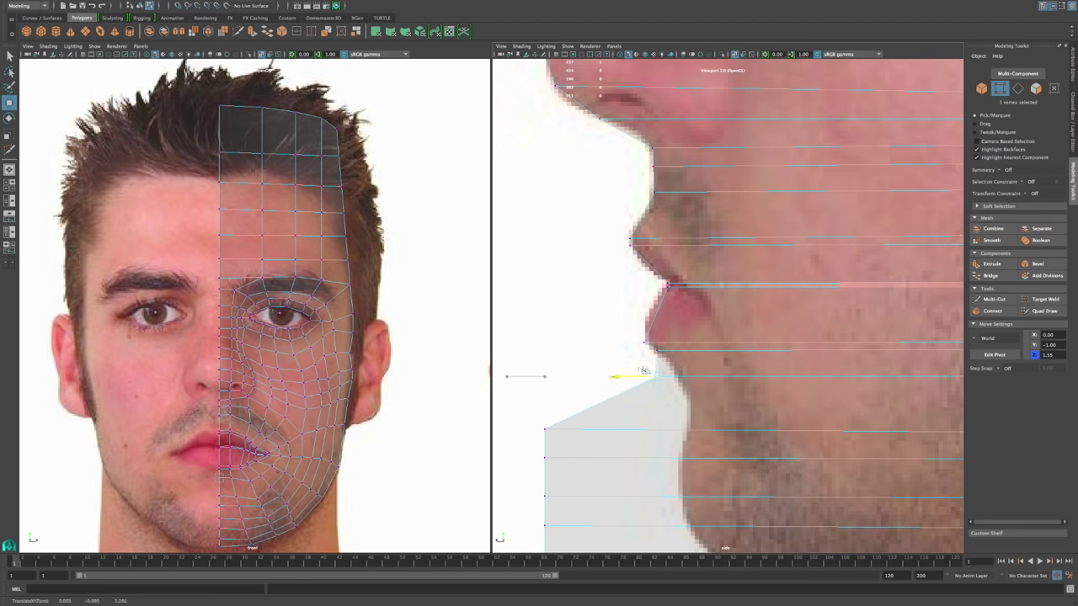
Step: Move the centre-line vertices in the hollow below the lip and on the chin front back along Z onto the profile
{"action": "left_click", "coordinate": [557, 424]}
{"action": "middle_click_drag", "start_coordinate": [516, 430], "coordinate": [633, 425]}
{"action": "key", "text": "f"}
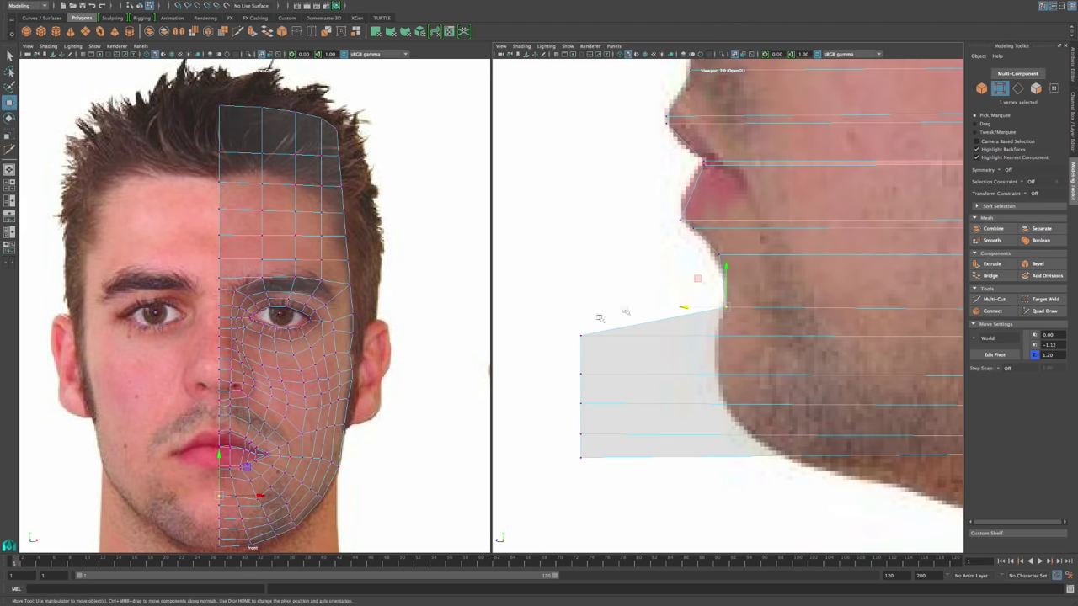
{"action": "left_click", "coordinate": [590, 344]}
{"action": "left_click_drag", "start_coordinate": [539, 337], "coordinate": [677, 337]}
{"action": "left_click_drag", "start_coordinate": [572, 363], "coordinate": [602, 386]}
{"action": "left_click_drag", "start_coordinate": [540, 374], "coordinate": [677, 372]}
Step: Move the lowest three centre-line vertices back along Z to follow the curve under the chin
{"action": "left_click", "coordinate": [583, 406]}
{"action": "middle_click_drag", "start_coordinate": [560, 405], "coordinate": [704, 405]}
{"action": "left_click", "coordinate": [584, 437]}
{"action": "left_click_drag", "start_coordinate": [552, 435], "coordinate": [725, 417]}
{"action": "left_click", "coordinate": [580, 457]}
{"action": "middle_click_drag", "start_coordinate": [551, 460], "coordinate": [769, 461]}
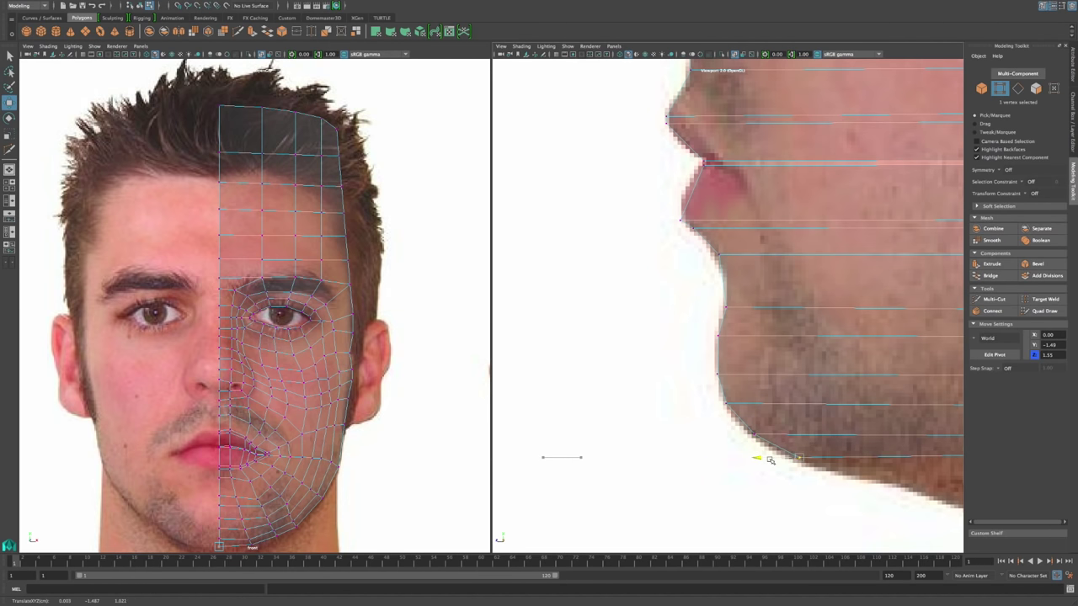
{"action": "scroll", "coordinate": [766, 461], "scroll_direction": "down", "scroll_amount": 12}
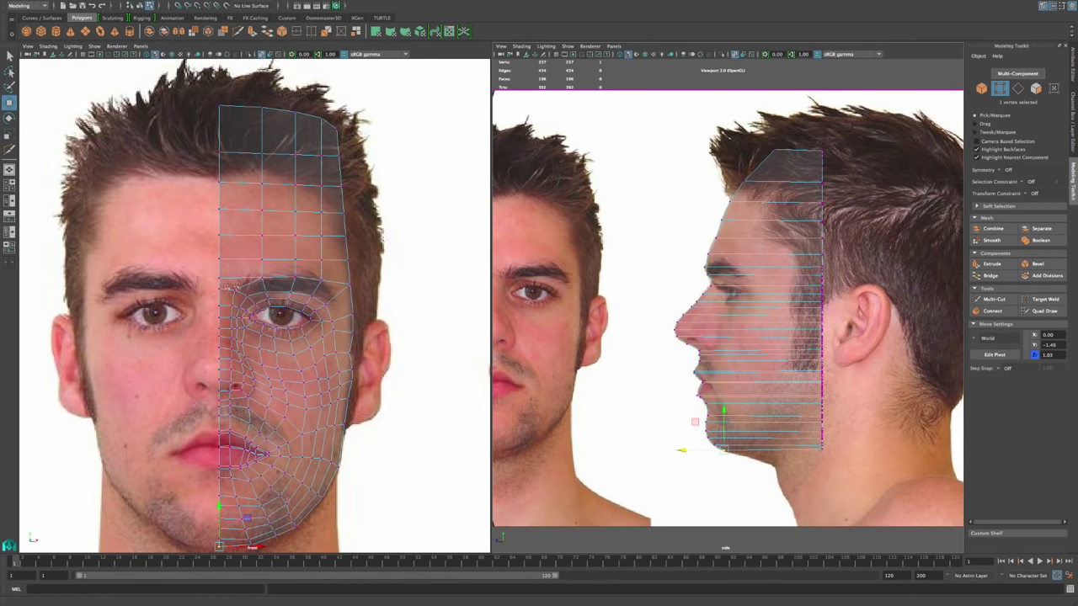
Step: Select the vertical edge loop next to the centre line in the front view, from the forehead down alongside the nose
{"action": "mouse_move", "coordinate": [264, 140]}
{"action": "right_mouse_down"}
{"action": "mouse_move", "coordinate": [235, 133]}
{"action": "mouse_move", "coordinate": [264, 125]}
{"action": "right_mouse_up"}
{"action": "double_click", "coordinate": [264, 124]}
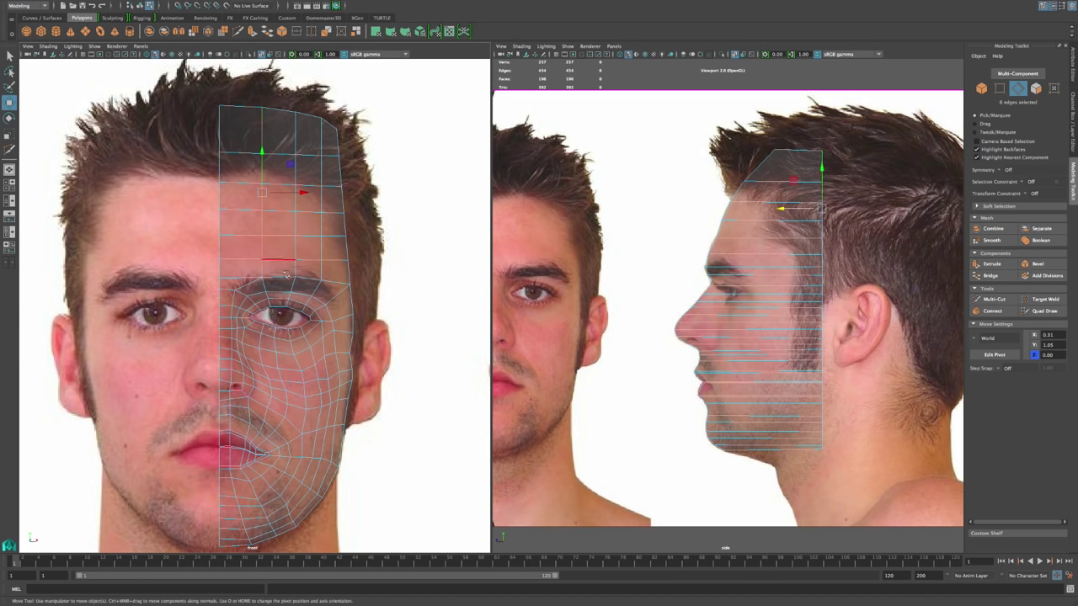
{"action": "double_click", "coordinate": [236, 295], "text": "shift"}
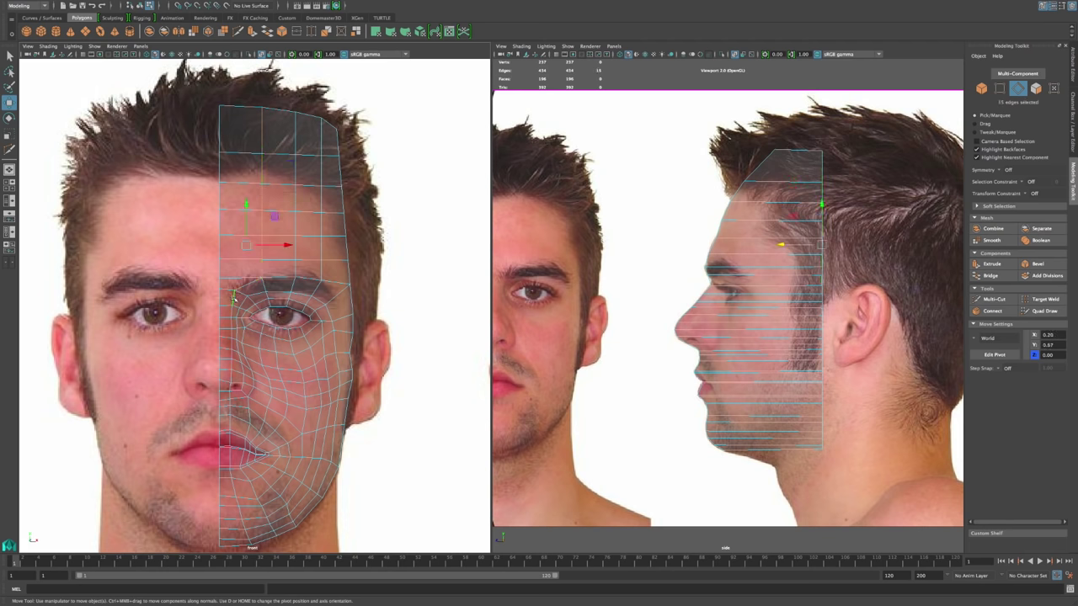
{"action": "double_click", "coordinate": [232, 389], "text": "shift"}
{"action": "middle_click_drag", "start_coordinate": [290, 364], "coordinate": [331, 270], "text": "alt"}
{"action": "right_click_drag", "start_coordinate": [332, 270], "coordinate": [365, 356], "text": "alt"}
Step: Extend the edge selection through the lips and chin, then move the whole column forward along Z to the nose tip
{"action": "key", "text": "ctrl+z"}
{"action": "left_click", "coordinate": [288, 310], "text": "shift"}
{"action": "double_click", "coordinate": [289, 316], "text": "shift"}
{"action": "middle_click_drag", "start_coordinate": [293, 411], "coordinate": [287, 301], "text": "alt"}
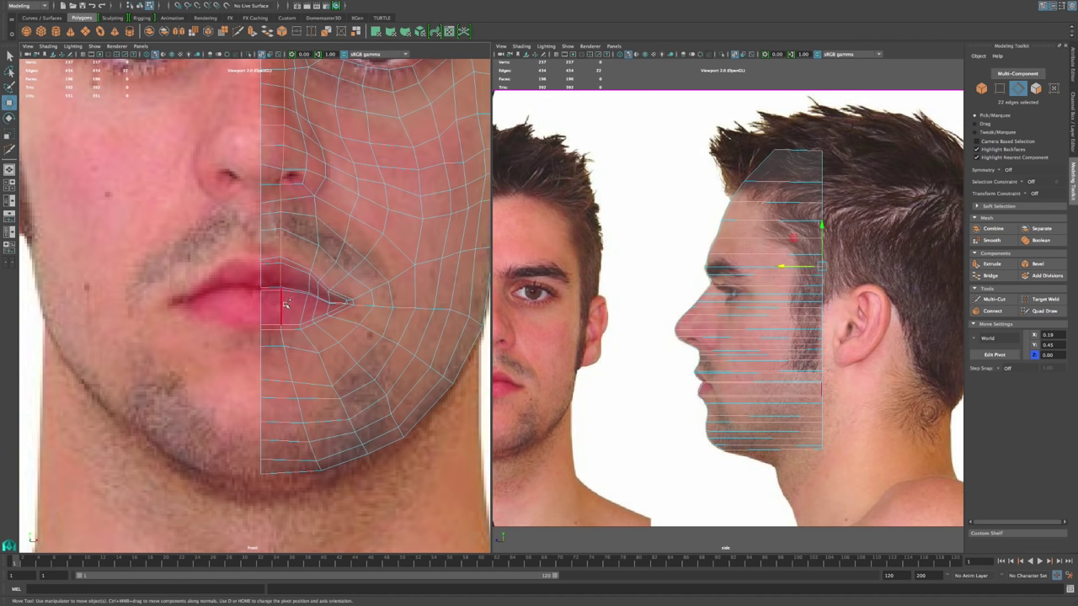
{"action": "left_click", "coordinate": [282, 329], "text": "shift"}
{"action": "double_click", "coordinate": [284, 339], "text": "shift"}
{"action": "scroll", "coordinate": [407, 348], "scroll_direction": "down", "scroll_amount": 8}
{"action": "middle_click_drag", "start_coordinate": [393, 324], "coordinate": [333, 454], "text": "alt"}
{"action": "left_click_drag", "start_coordinate": [783, 300], "coordinate": [636, 328]}
Step: Move the second column's top three vertices back along Z, slightly behind the centre line at the hairline
{"action": "middle_click_drag", "start_coordinate": [716, 237], "coordinate": [741, 298], "text": "alt"}
{"action": "right_click_drag", "start_coordinate": [742, 298], "coordinate": [784, 284], "text": "alt"}
{"action": "middle_click_drag", "start_coordinate": [784, 284], "coordinate": [734, 221], "text": "alt"}
{"action": "right_click_drag", "start_coordinate": [656, 115], "coordinate": [616, 108]}
{"action": "left_click", "coordinate": [629, 109]}
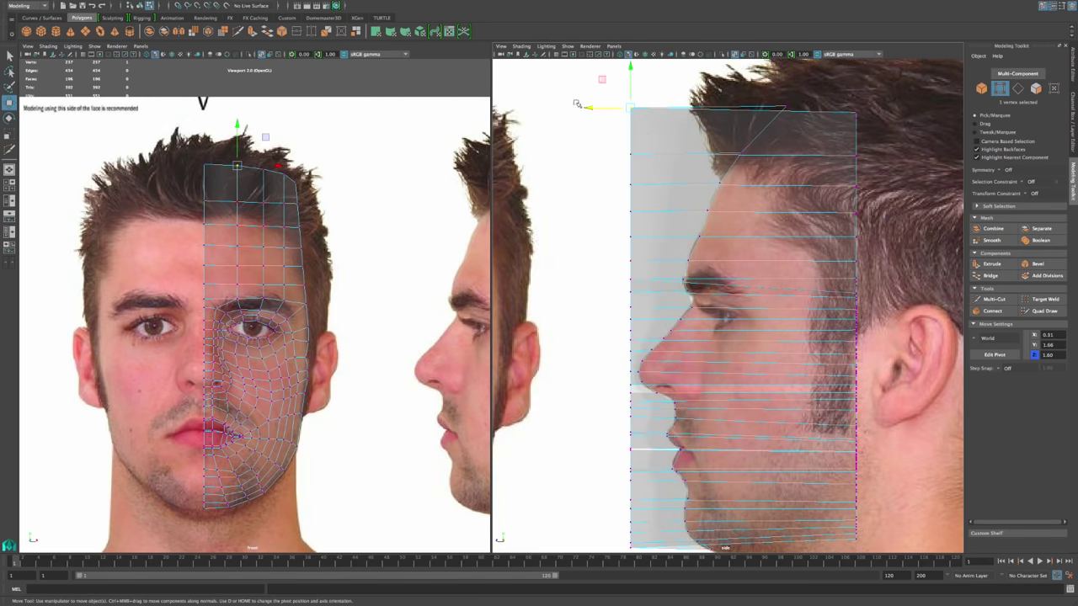
{"action": "left_click_drag", "start_coordinate": [587, 108], "coordinate": [775, 109]}
{"action": "left_click_drag", "start_coordinate": [611, 136], "coordinate": [651, 172]}
{"action": "left_click_drag", "start_coordinate": [577, 153], "coordinate": [731, 154]}
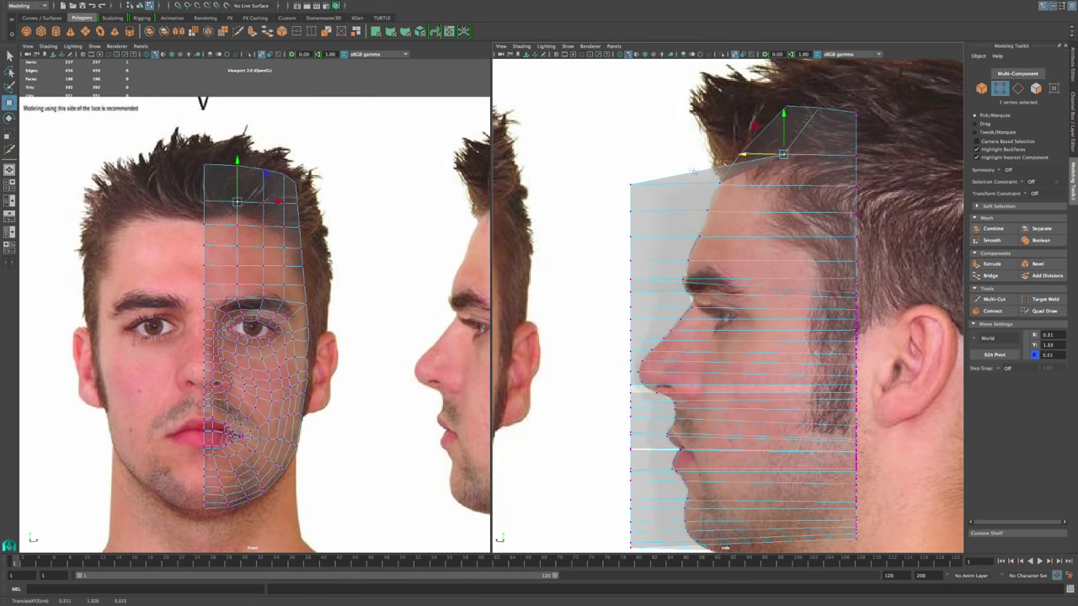
{"action": "left_click_drag", "start_coordinate": [648, 189], "coordinate": [723, 186]}
Step: Move the second column's vertices from the forehead through the brow to the nose root back along Z near the profile
{"action": "left_click", "coordinate": [633, 211]}
{"action": "middle_click_drag", "start_coordinate": [594, 212], "coordinate": [614, 281]}
{"action": "left_click_drag", "start_coordinate": [592, 279], "coordinate": [703, 283]}
{"action": "left_click", "coordinate": [631, 294]}
{"action": "left_click_drag", "start_coordinate": [591, 293], "coordinate": [698, 293]}
{"action": "left_click_drag", "start_coordinate": [617, 301], "coordinate": [643, 312]}
{"action": "middle_click_drag", "start_coordinate": [599, 308], "coordinate": [672, 318]}
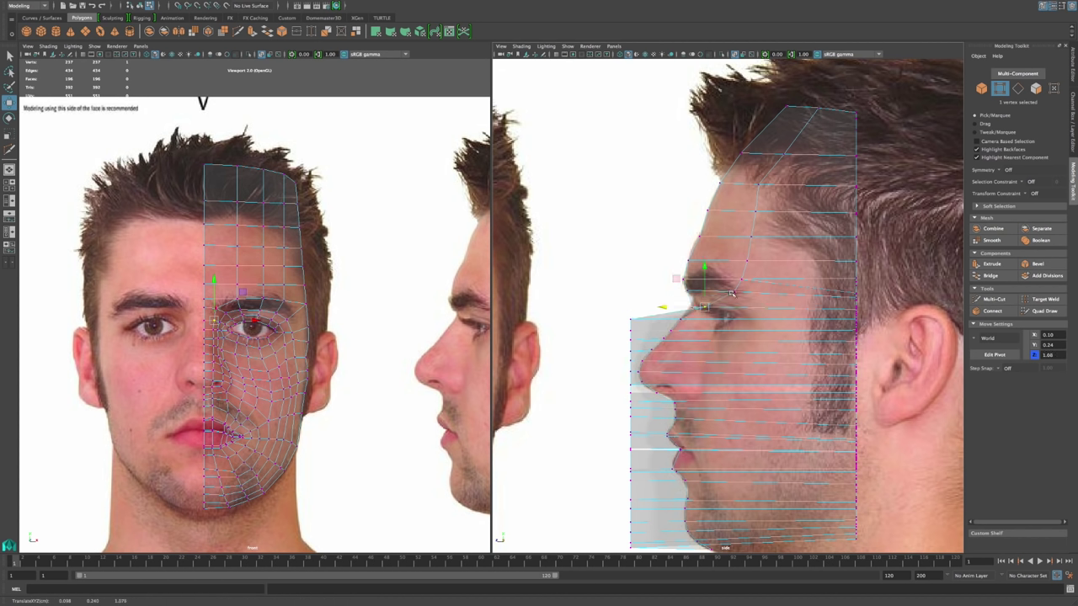
Step: Move the second column's brow and lower forehead vertices forward along Z to smooth the line beside the centre line
{"action": "left_click_drag", "start_coordinate": [727, 297], "coordinate": [755, 269]}
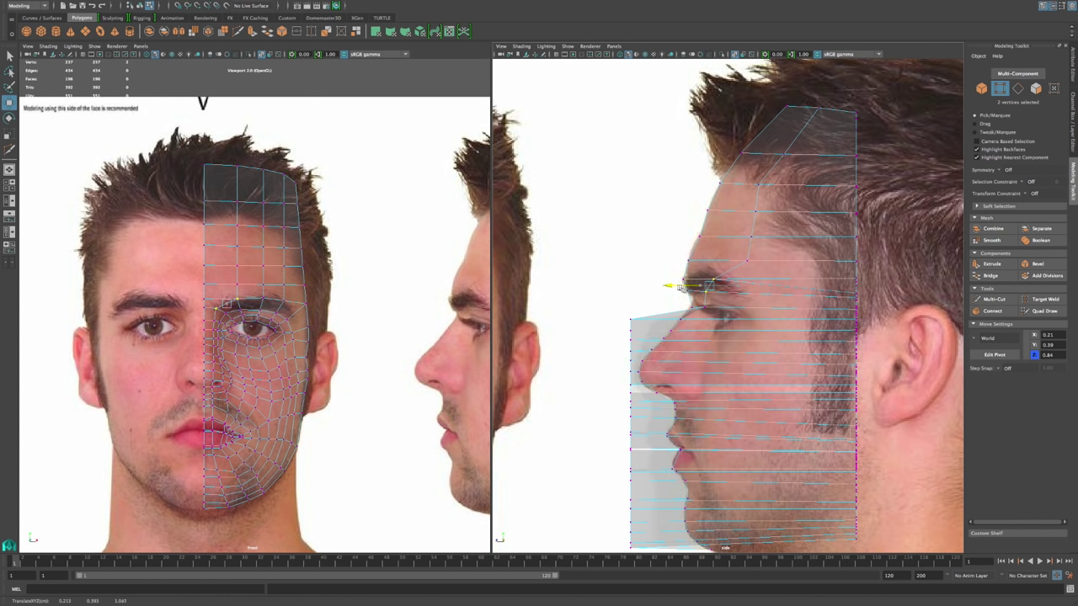
{"action": "left_click_drag", "start_coordinate": [774, 249], "coordinate": [687, 263]}
{"action": "left_click_drag", "start_coordinate": [766, 229], "coordinate": [709, 239]}
Step: Move the second column's vertices beside the upper nose bridge back along Z, just behind the centre line
{"action": "left_click", "coordinate": [630, 320]}
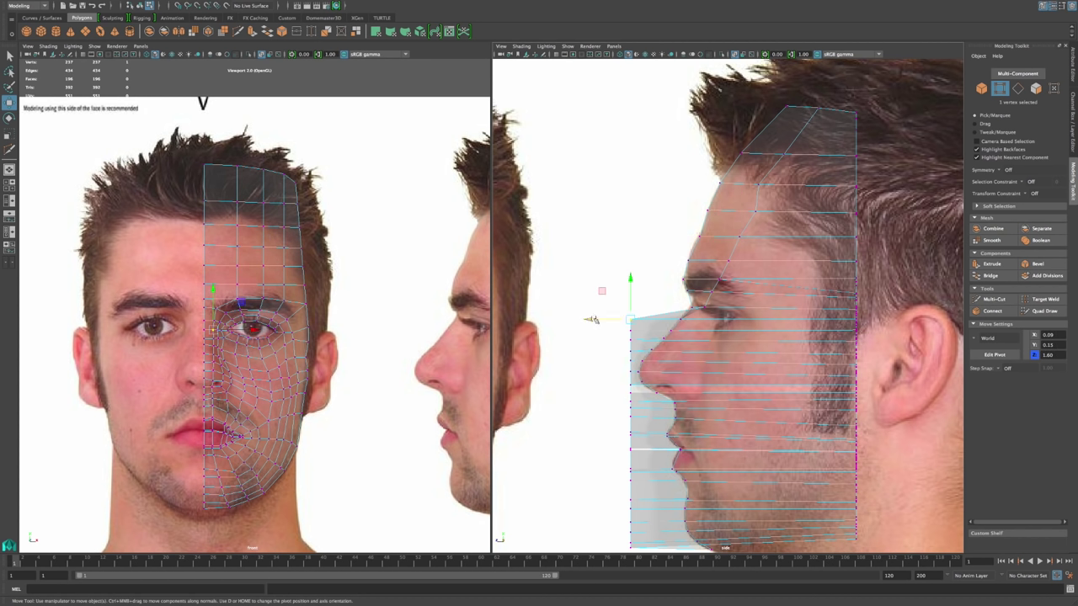
{"action": "middle_click_drag", "start_coordinate": [592, 320], "coordinate": [613, 330]}
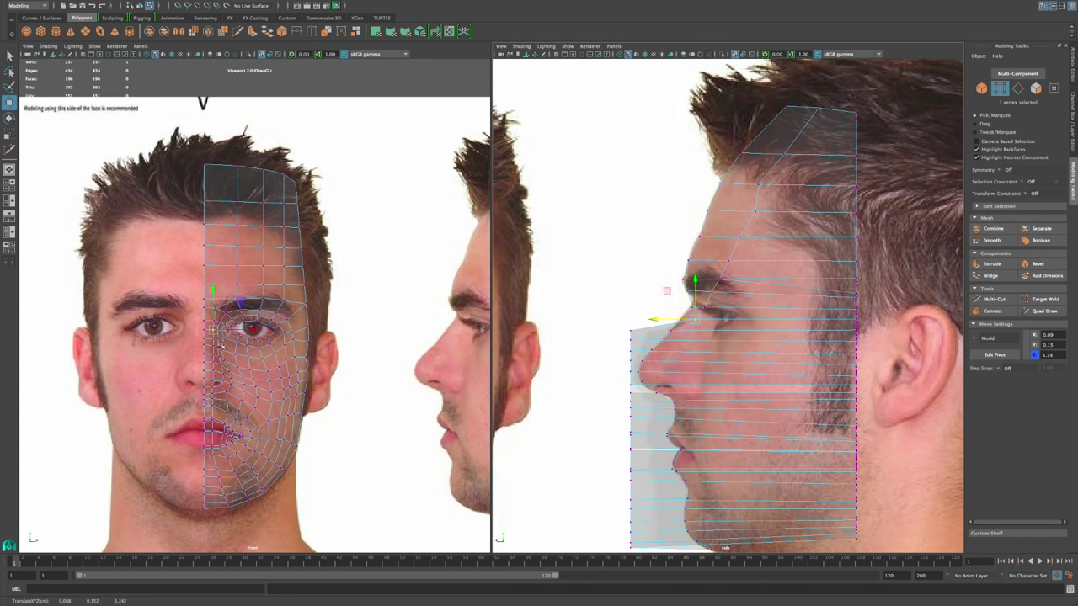
{"action": "key", "text": "ctrl+z"}
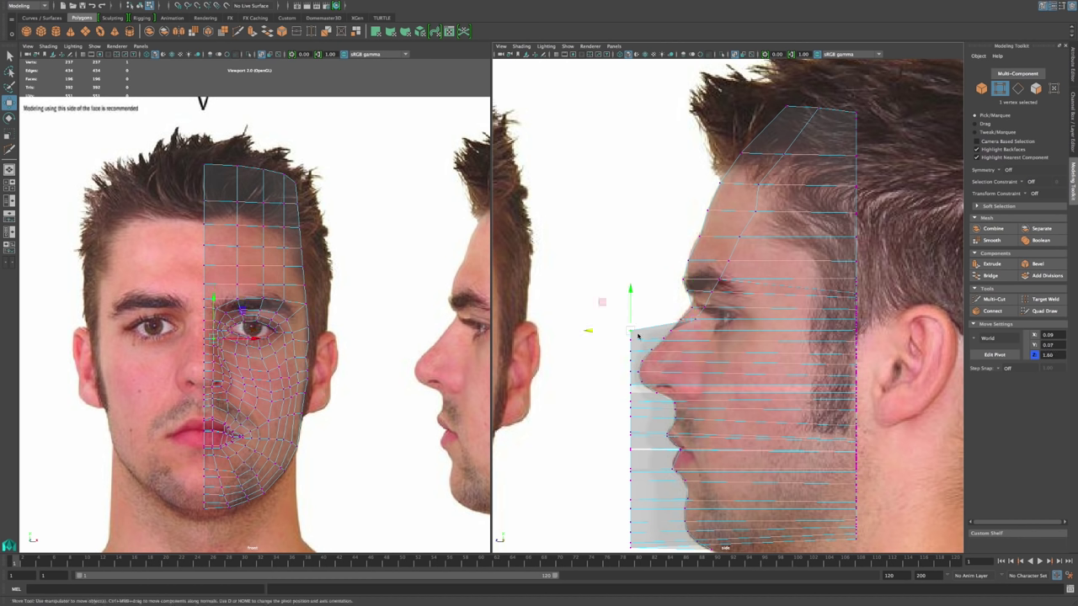
{"action": "middle_click_drag", "start_coordinate": [588, 333], "coordinate": [653, 335]}
{"action": "mouse_move", "coordinate": [647, 334]}
{"action": "left_mouse_down"}
{"action": "mouse_move", "coordinate": [594, 340]}
{"action": "mouse_move", "coordinate": [644, 341]}
{"action": "left_mouse_up"}
{"action": "left_click", "coordinate": [635, 336]}
Step: Move the second column's vertices beside the lower nose bridge and nose tip back along Z behind the profile edge
{"action": "middle_click_drag", "start_coordinate": [696, 438], "coordinate": [686, 353], "text": "alt"}
{"action": "scroll", "coordinate": [674, 385], "scroll_direction": "up", "scroll_amount": 3}
{"action": "left_click", "coordinate": [587, 266]}
{"action": "left_click_drag", "start_coordinate": [546, 263], "coordinate": [604, 265]}
{"action": "left_click", "coordinate": [588, 278]}
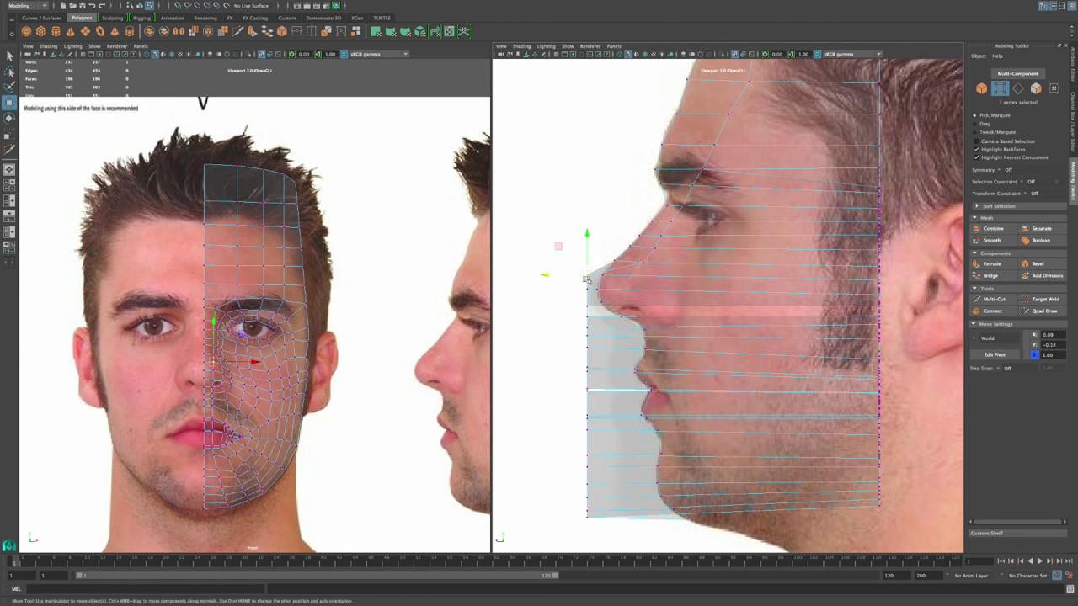
{"action": "left_click", "coordinate": [581, 275]}
{"action": "left_click", "coordinate": [589, 276]}
{"action": "left_click_drag", "start_coordinate": [556, 276], "coordinate": [608, 276]}
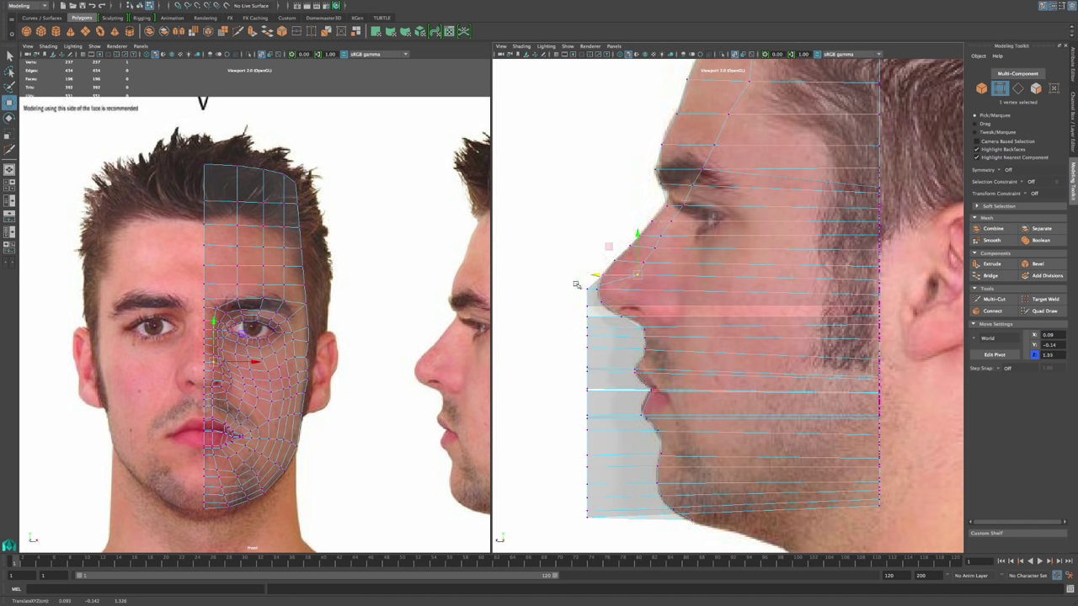
{"action": "left_click", "coordinate": [579, 296]}
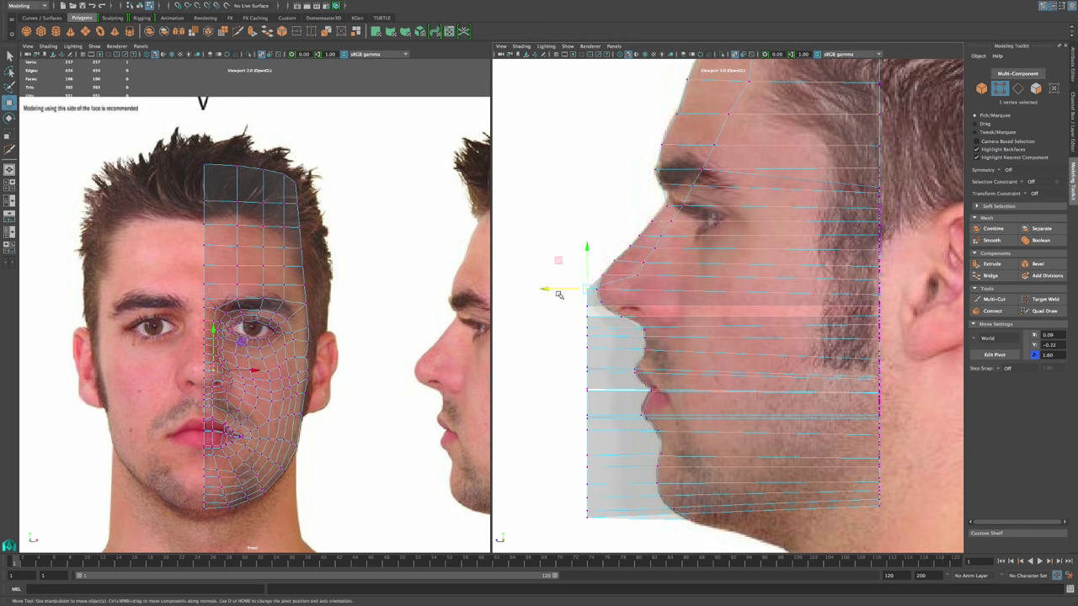
{"action": "middle_click_drag", "start_coordinate": [547, 290], "coordinate": [583, 290]}
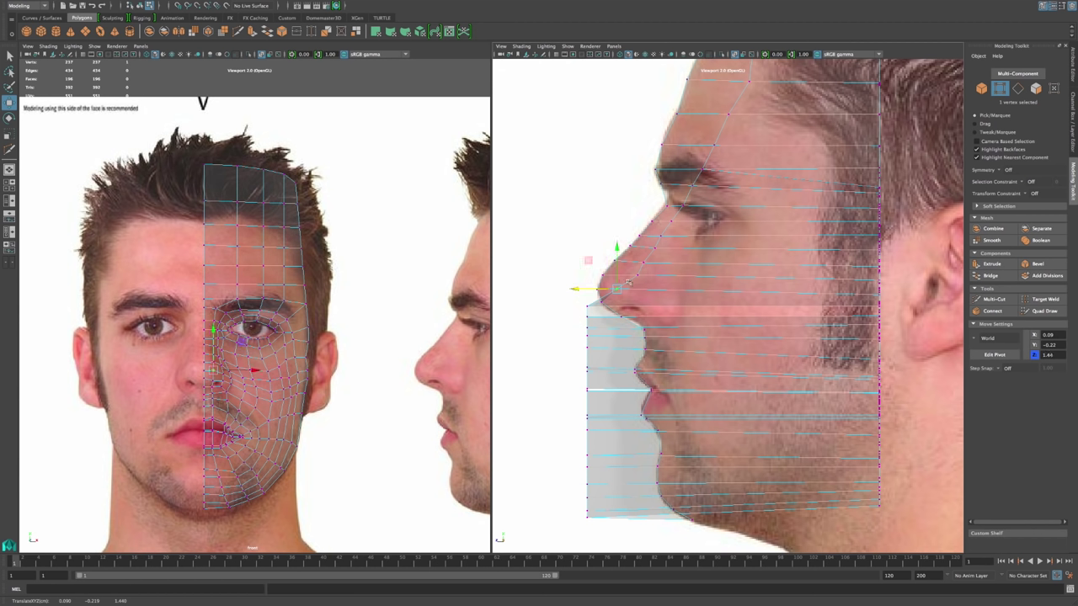
Step: Readjust the depth of the second column's vertices along the lower nose bridge to even out its curve
{"action": "left_click", "coordinate": [590, 276]}
{"action": "left_click", "coordinate": [589, 258]}
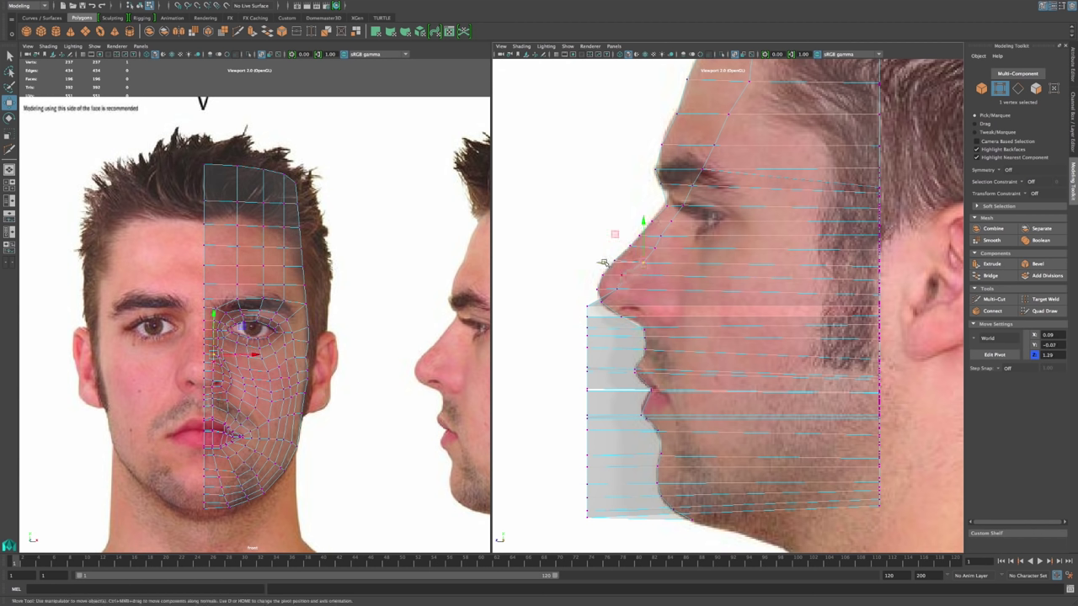
{"action": "left_click", "coordinate": [624, 252]}
{"action": "left_click_drag", "start_coordinate": [613, 248], "coordinate": [612, 248]}
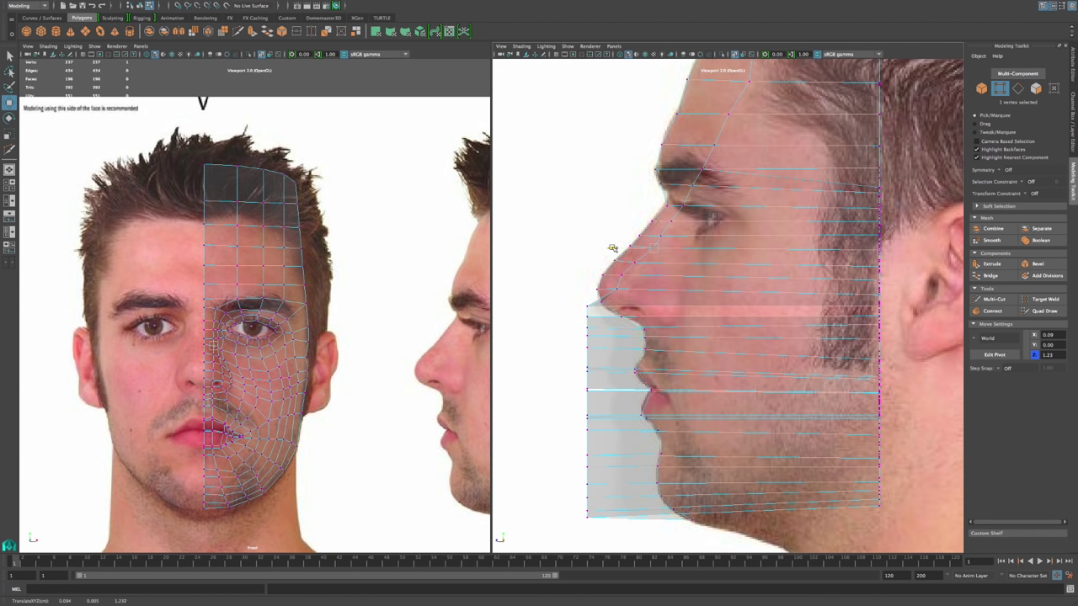
Step: Move the second column's vertices beneath the nose tip back along Z, just behind the centre profile edge
{"action": "left_click", "coordinate": [590, 308]}
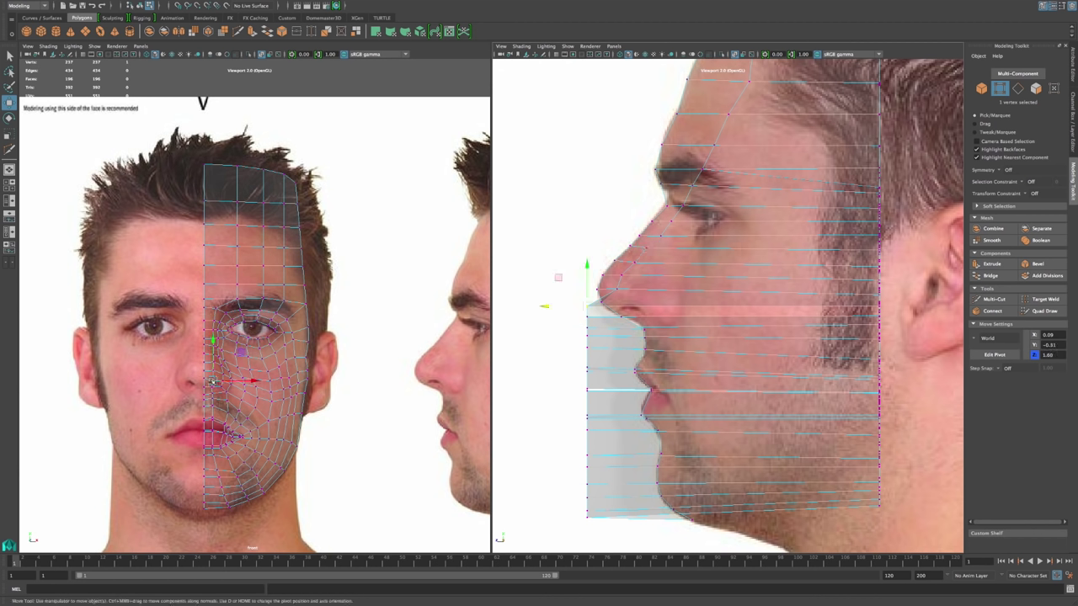
{"action": "middle_click_drag", "start_coordinate": [544, 308], "coordinate": [588, 309]}
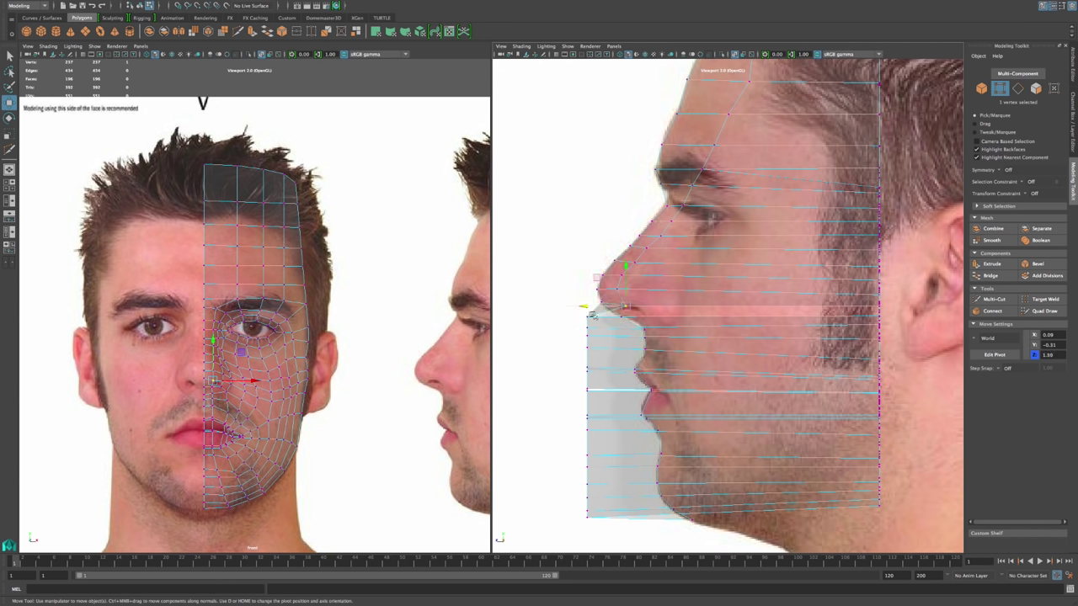
{"action": "middle_click_drag", "start_coordinate": [547, 318], "coordinate": [593, 315]}
{"action": "left_click", "coordinate": [586, 329]}
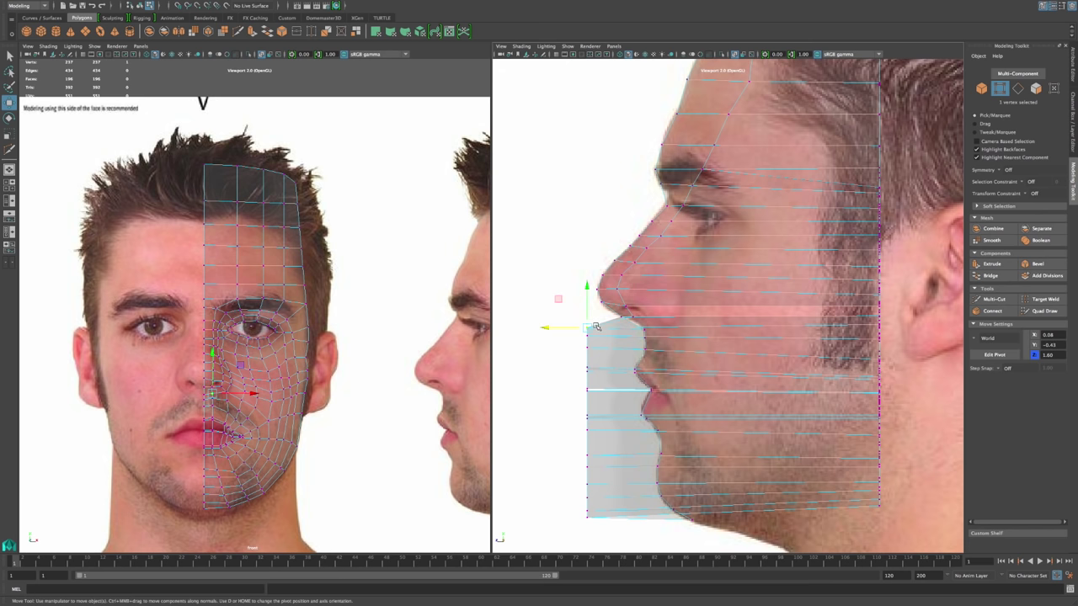
{"action": "middle_click_drag", "start_coordinate": [559, 327], "coordinate": [608, 328]}
Step: Move the second column's vertices beside the philtrum and upper lip back along Z behind the side profile
{"action": "left_click", "coordinate": [588, 335]}
{"action": "left_click_drag", "start_coordinate": [550, 337], "coordinate": [617, 343]}
{"action": "left_click", "coordinate": [587, 347]}
{"action": "middle_click_drag", "start_coordinate": [547, 349], "coordinate": [610, 377]}
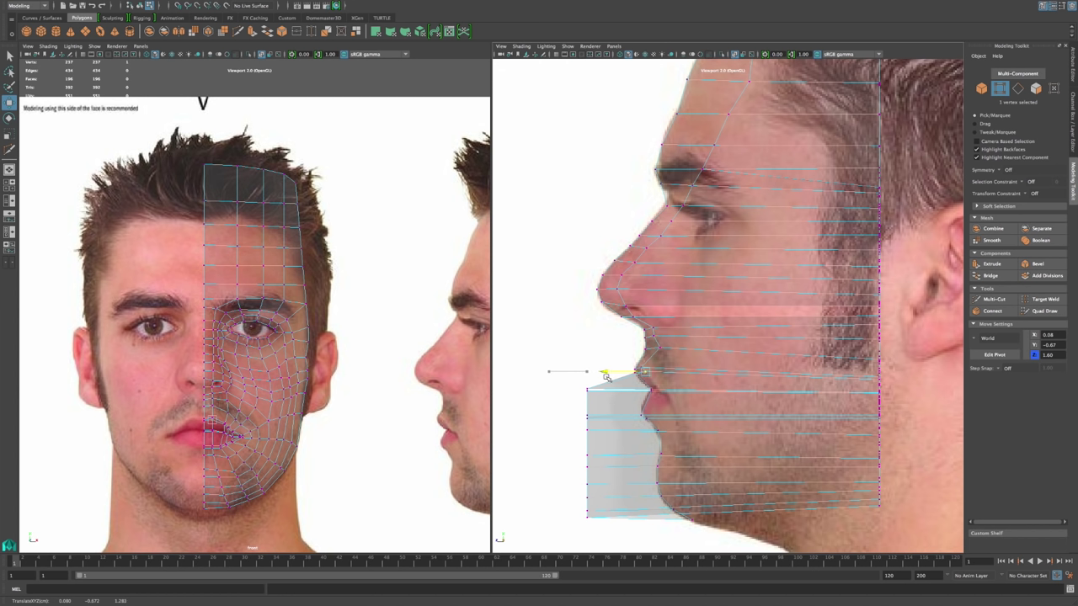
Step: Move the second column's vertices beside the lip parting, the lower lip and the crease beneath it back along Z
{"action": "left_click_drag", "start_coordinate": [605, 376], "coordinate": [549, 392]}
{"action": "middle_click_drag", "start_coordinate": [581, 399], "coordinate": [613, 405]}
{"action": "mouse_move", "coordinate": [613, 407]}
{"action": "left_mouse_down"}
{"action": "mouse_move", "coordinate": [584, 418]}
{"action": "mouse_move", "coordinate": [594, 413]}
{"action": "left_mouse_up"}
{"action": "middle_click_drag", "start_coordinate": [544, 419], "coordinate": [615, 418]}
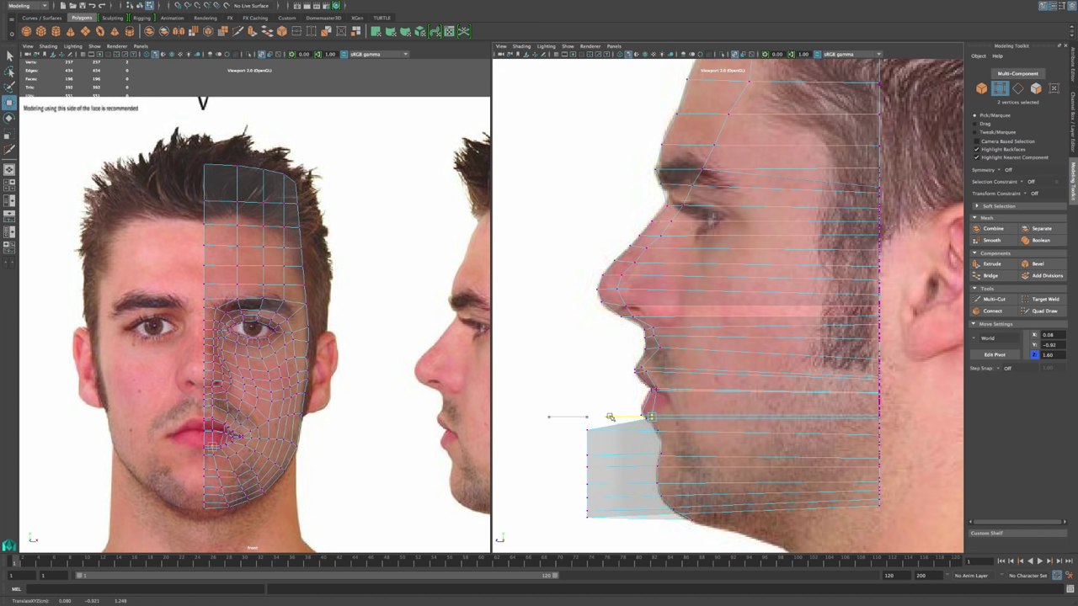
{"action": "left_click", "coordinate": [574, 431]}
{"action": "middle_click_drag", "start_coordinate": [546, 431], "coordinate": [623, 431]}
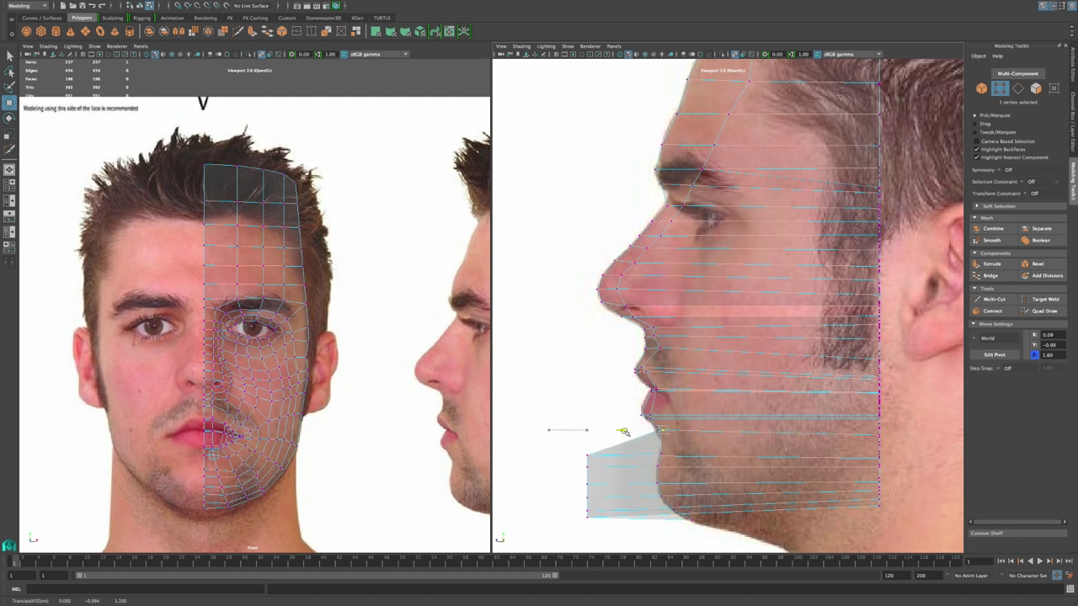
Step: Move the second column's vertices beside the front of the chin back along Z, just behind the profile edge
{"action": "left_click", "coordinate": [585, 457]}
{"action": "left_click_drag", "start_coordinate": [549, 456], "coordinate": [629, 456]}
{"action": "middle_click_drag", "start_coordinate": [629, 455], "coordinate": [626, 467]}
{"action": "left_click_drag", "start_coordinate": [625, 467], "coordinate": [644, 467]}
{"action": "left_click", "coordinate": [585, 486]}
{"action": "left_click_drag", "start_coordinate": [552, 484], "coordinate": [641, 480]}
Step: Move the second column's lowest vertices beneath the chin back along Z to follow the jaw curve, and clear the selection
{"action": "left_click", "coordinate": [584, 499]}
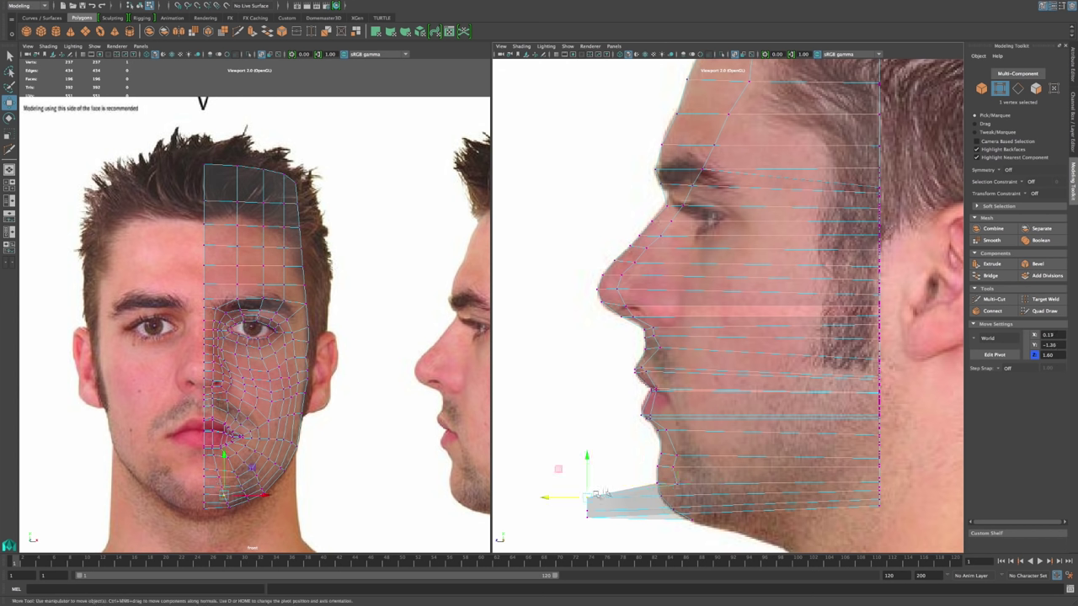
{"action": "middle_click_drag", "start_coordinate": [551, 499], "coordinate": [649, 500]}
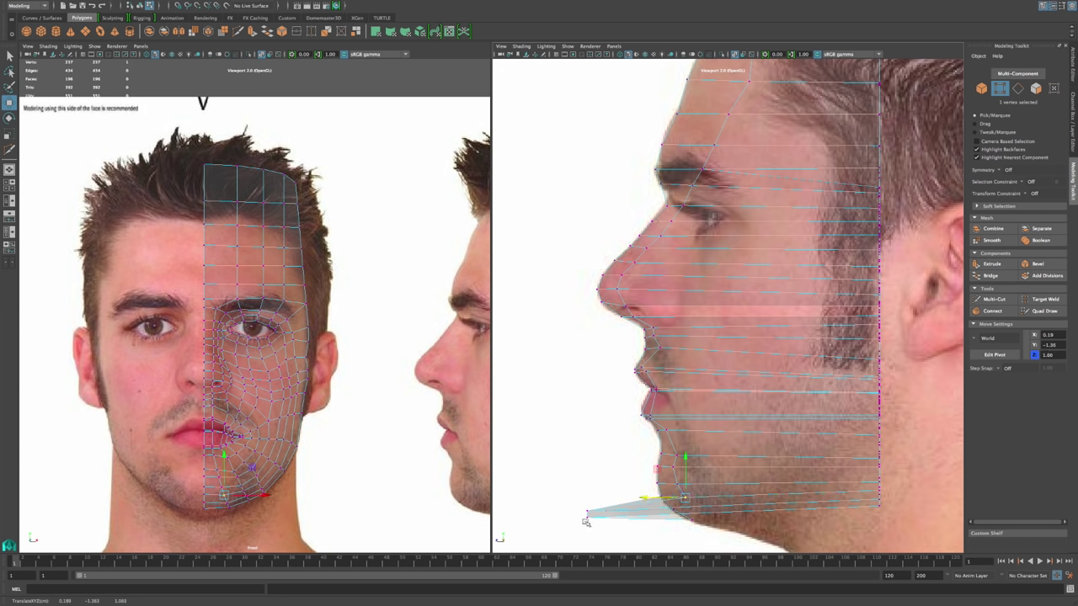
{"action": "left_click", "coordinate": [588, 512]}
{"action": "left_click_drag", "start_coordinate": [550, 512], "coordinate": [655, 499]}
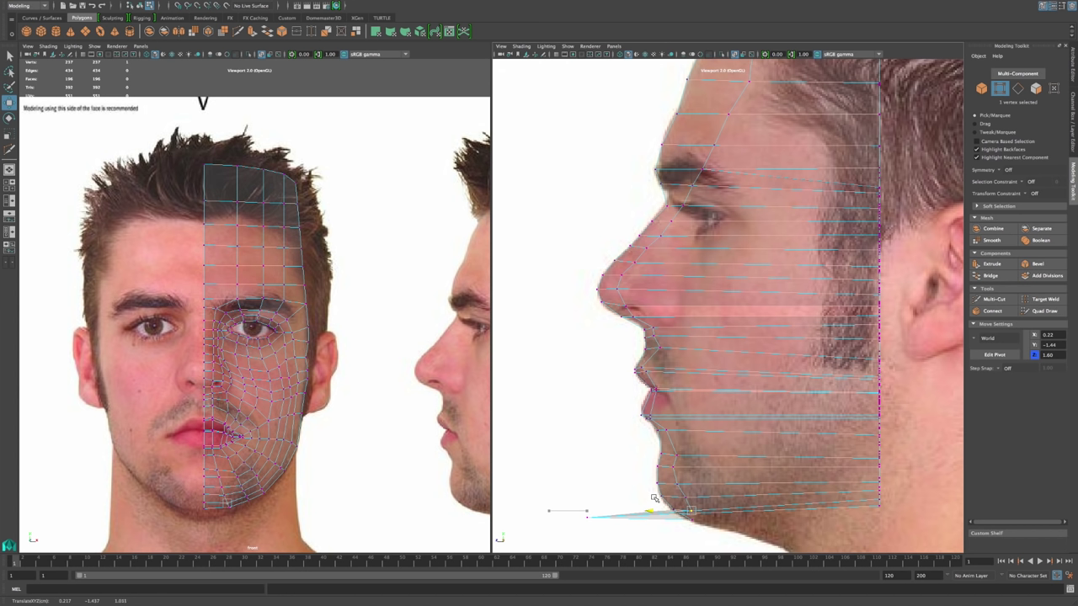
{"action": "left_click", "coordinate": [587, 518]}
{"action": "left_click_drag", "start_coordinate": [550, 519], "coordinate": [667, 518]}
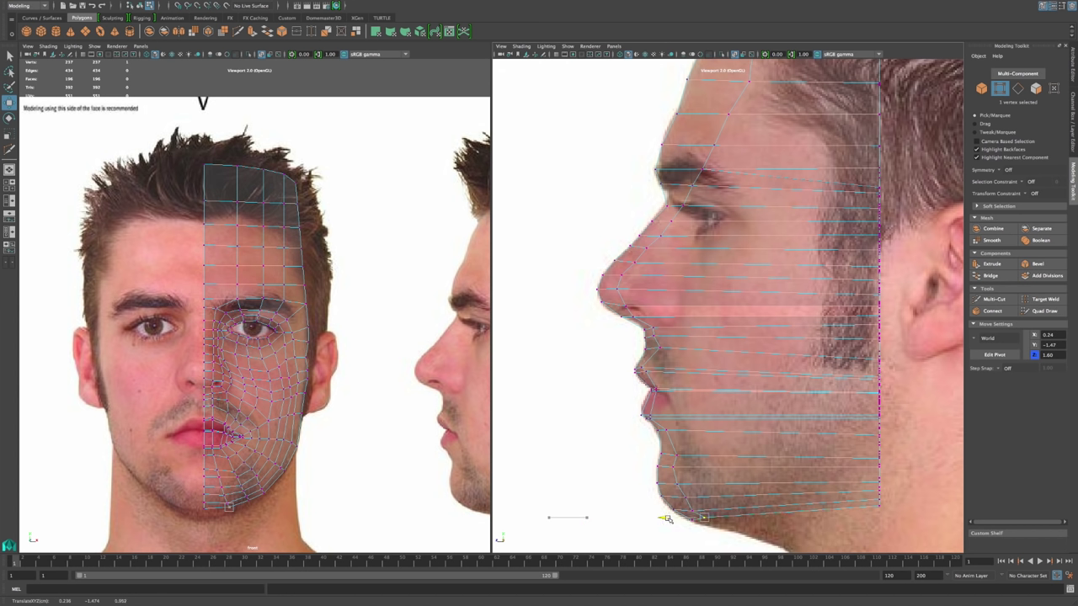
{"action": "left_click", "coordinate": [777, 364]}
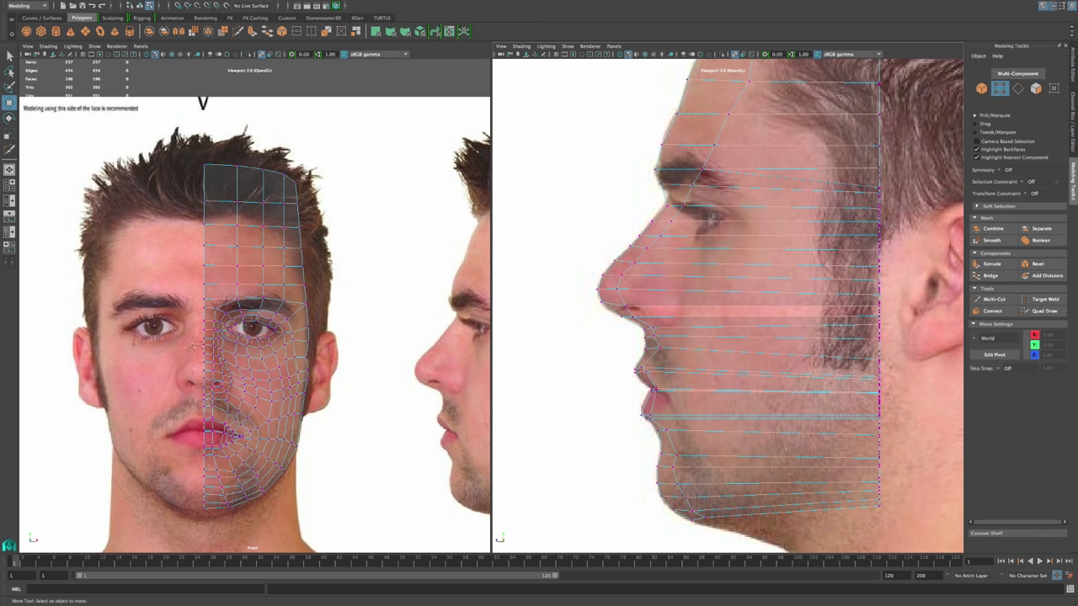
Step: Move the two vertices at the nostril forward along Z to the base of the nose, and clear the selection
{"action": "scroll", "coordinate": [219, 385], "scroll_direction": "up", "scroll_amount": 5}
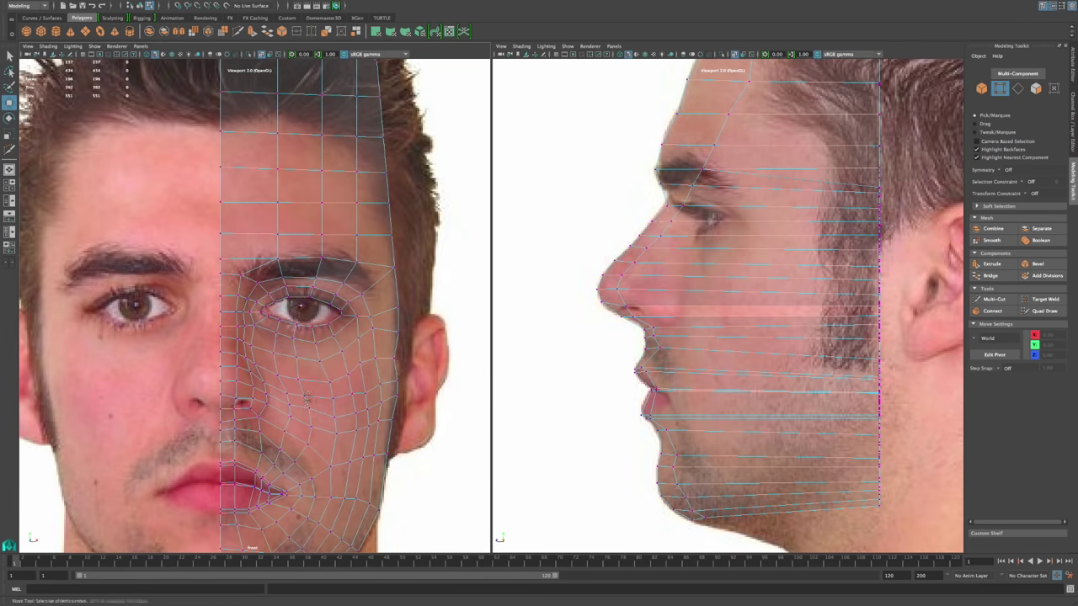
{"action": "left_click_drag", "start_coordinate": [259, 349], "coordinate": [244, 367]}
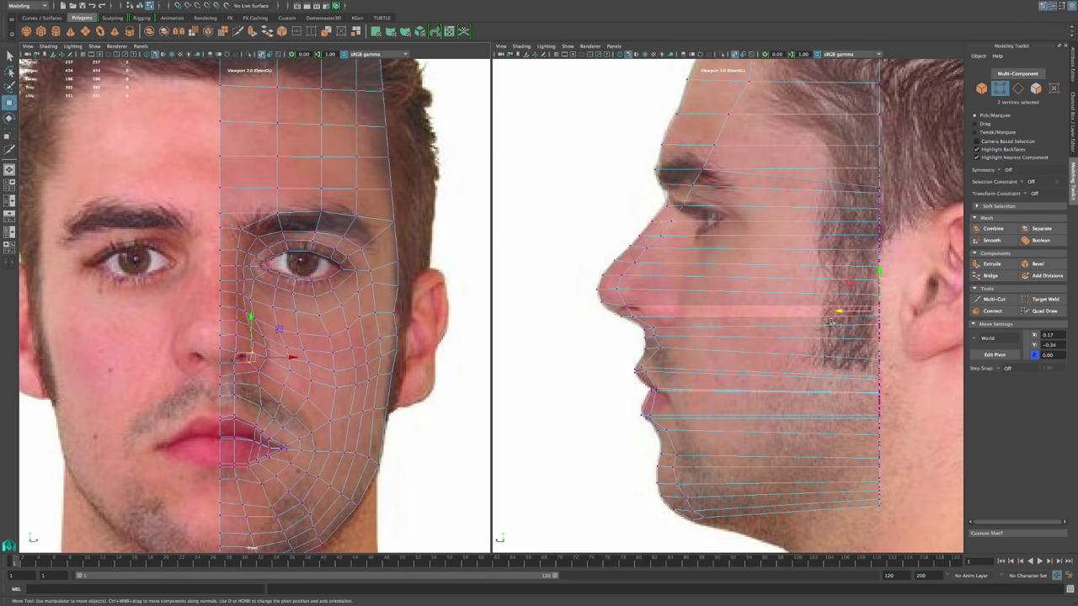
{"action": "left_click_drag", "start_coordinate": [837, 312], "coordinate": [603, 340]}
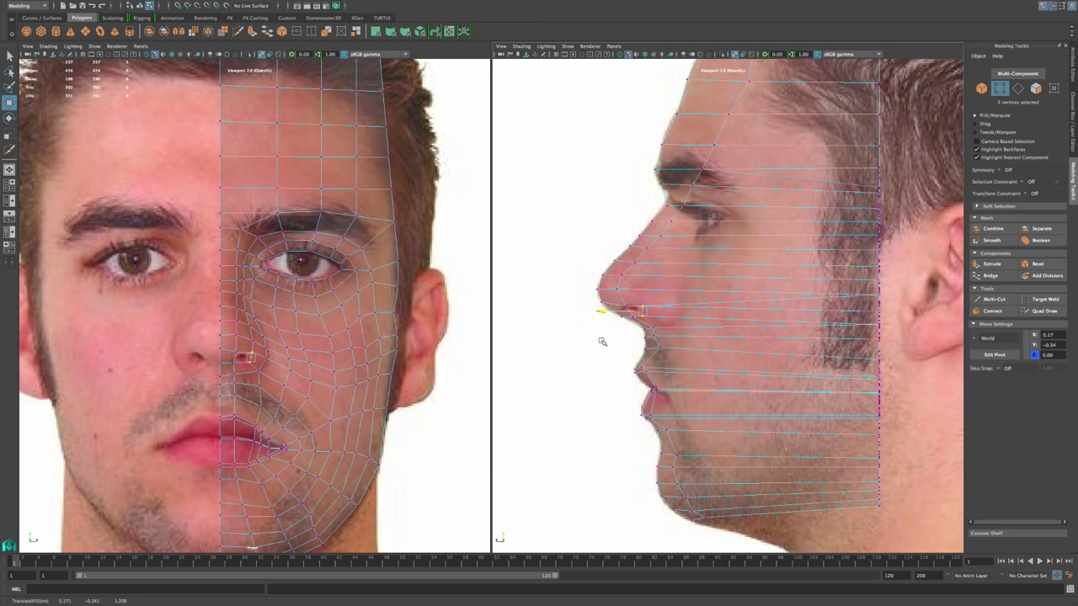
{"action": "left_click_drag", "start_coordinate": [601, 341], "coordinate": [597, 368]}
{"action": "left_click", "coordinate": [548, 411]}
Step: Inspect the half-face mesh from the side in a single perspective view, in object mode with X-ray shading off
{"action": "left_click_drag", "start_coordinate": [669, 446], "coordinate": [701, 322], "text": "alt"}
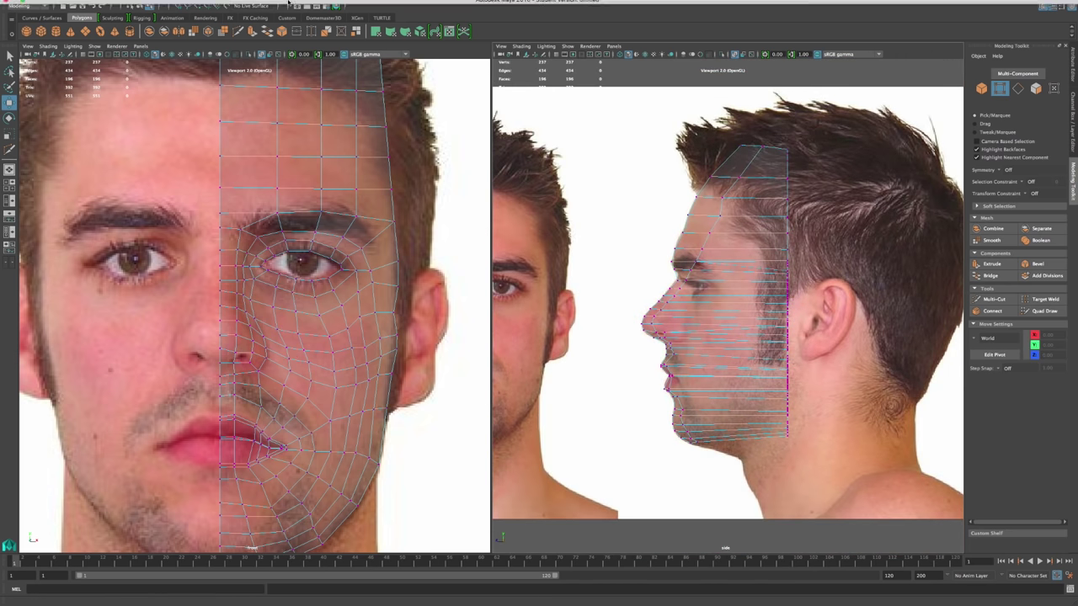
{"action": "left_click", "coordinate": [9, 171]}
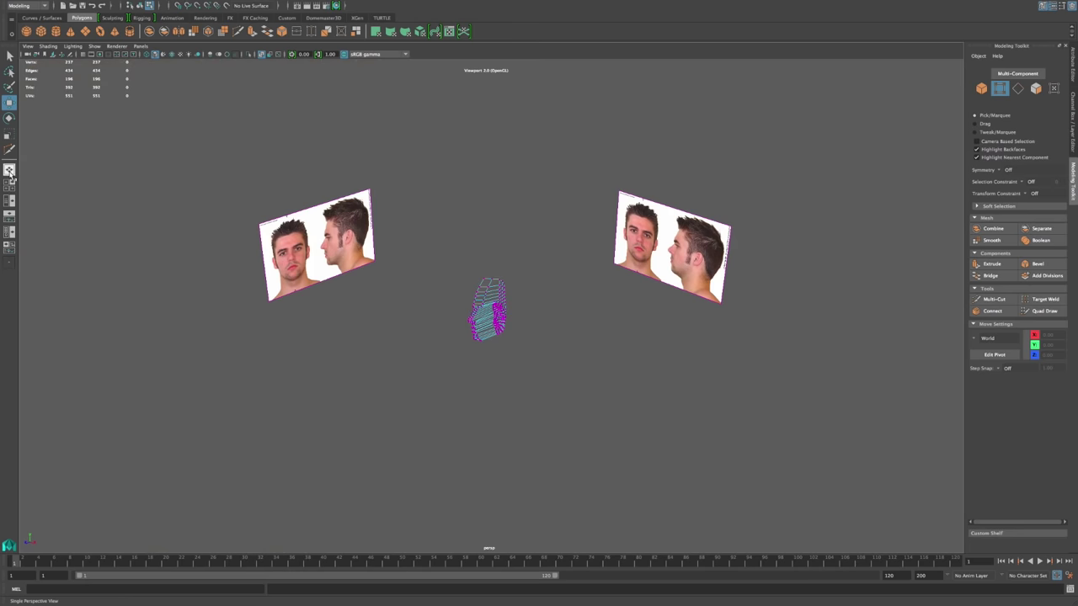
{"action": "left_click_drag", "start_coordinate": [584, 312], "coordinate": [603, 353], "text": "alt"}
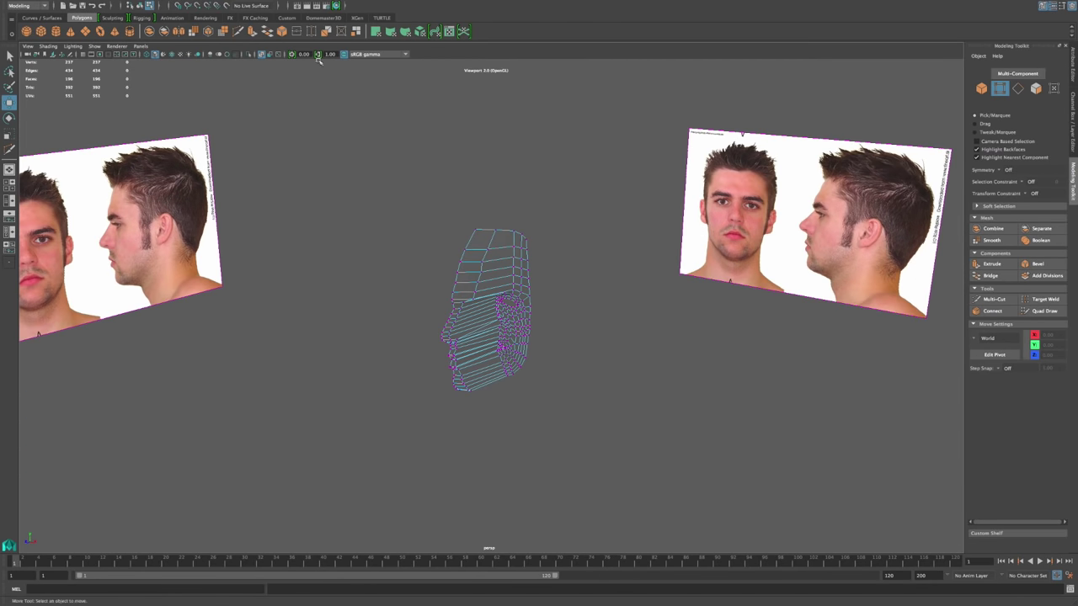
{"action": "left_click", "coordinate": [262, 53]}
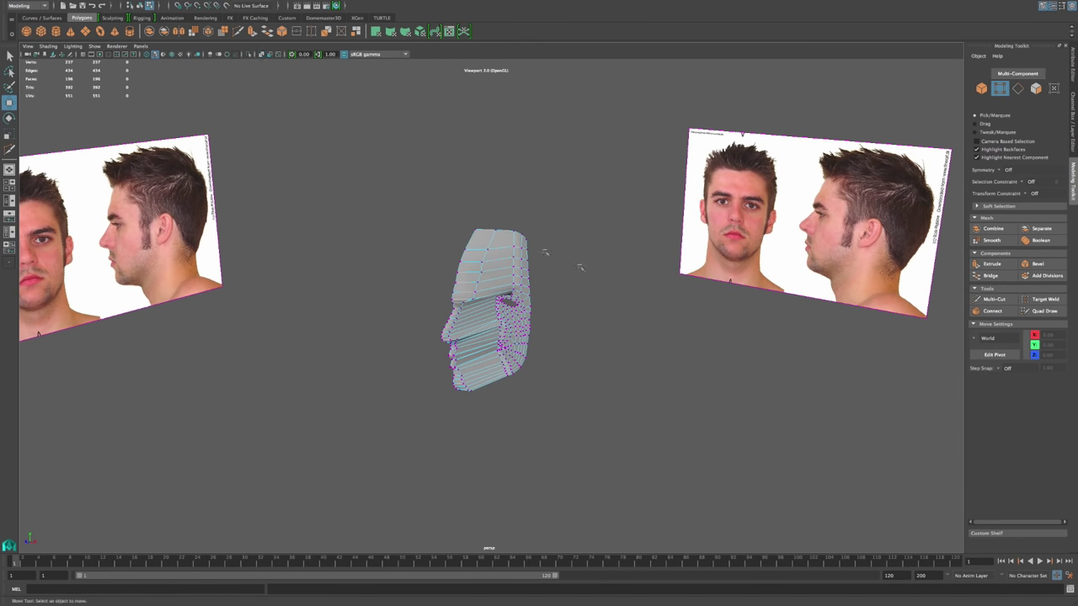
{"action": "right_click_drag", "start_coordinate": [505, 299], "coordinate": [517, 278]}
{"action": "mouse_move", "coordinate": [595, 298]}
{"action": "left_mouse_down", "text": "alt"}
{"action": "mouse_move", "coordinate": [615, 269]}
{"action": "mouse_move", "coordinate": [581, 272]}
{"action": "mouse_move", "coordinate": [560, 291]}
{"action": "mouse_move", "coordinate": [520, 361]}
{"action": "mouse_move", "coordinate": [647, 348]}
{"action": "mouse_move", "coordinate": [540, 319]}
{"action": "left_mouse_up", "text": "alt"}
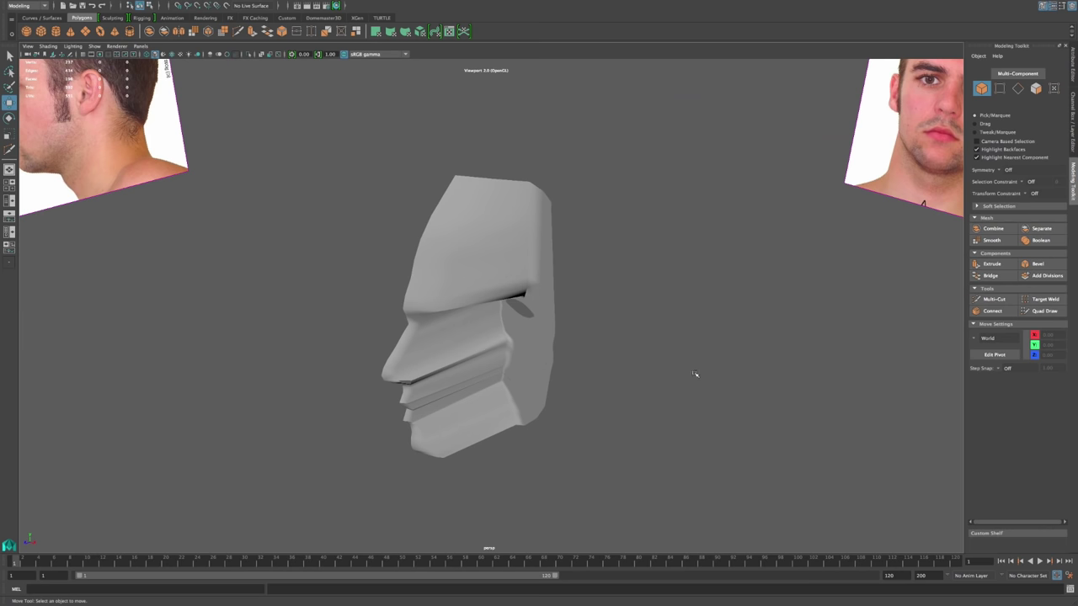
{"action": "mouse_move", "coordinate": [695, 374]}
{"action": "left_mouse_down", "text": "alt"}
{"action": "mouse_move", "coordinate": [716, 337]}
{"action": "mouse_move", "coordinate": [666, 317]}
{"action": "mouse_move", "coordinate": [695, 362]}
{"action": "mouse_move", "coordinate": [808, 361]}
{"action": "mouse_move", "coordinate": [688, 373]}
{"action": "mouse_move", "coordinate": [679, 359]}
{"action": "mouse_move", "coordinate": [697, 362]}
{"action": "left_mouse_up", "text": "alt"}
Step: Restore the enlarged front and side views next to each other and turn on X-ray shading in both
{"action": "left_click", "coordinate": [8, 185]}
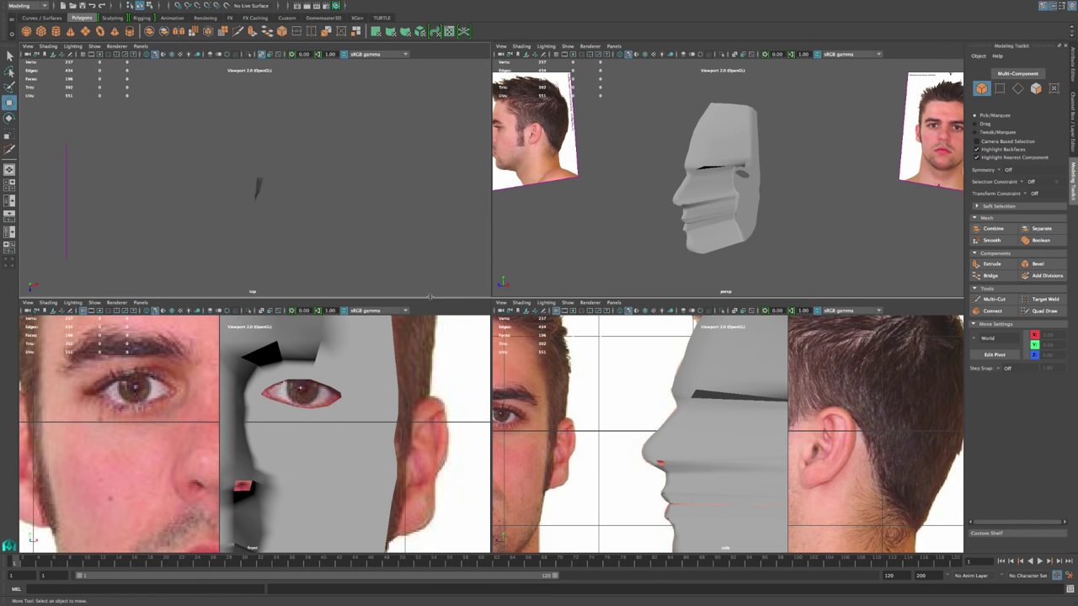
{"action": "left_click_drag", "start_coordinate": [429, 293], "coordinate": [484, 1]}
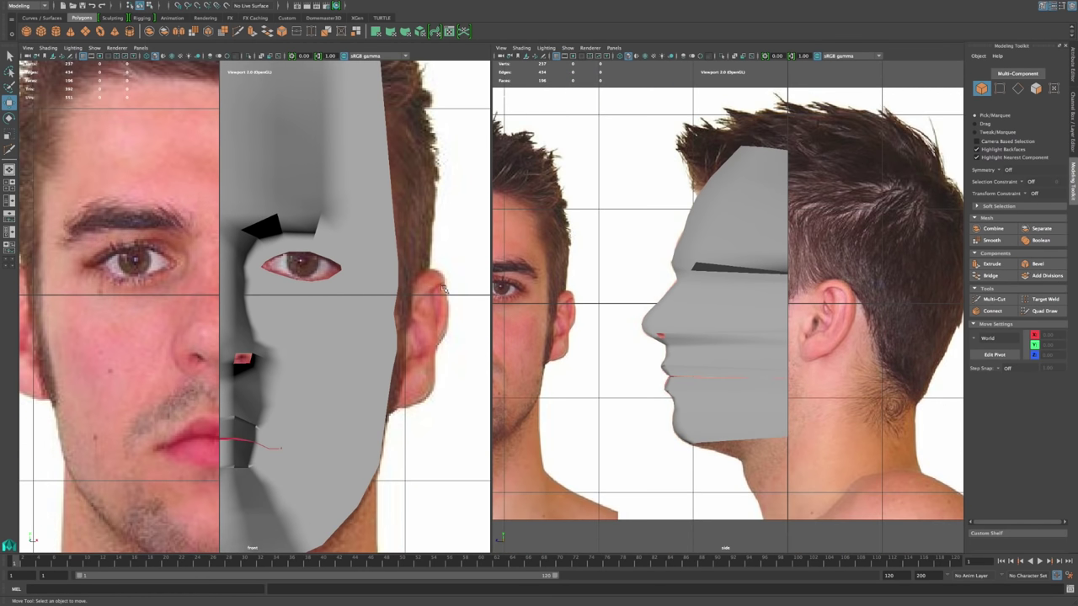
{"action": "scroll", "coordinate": [387, 295], "scroll_direction": "down", "scroll_amount": 2}
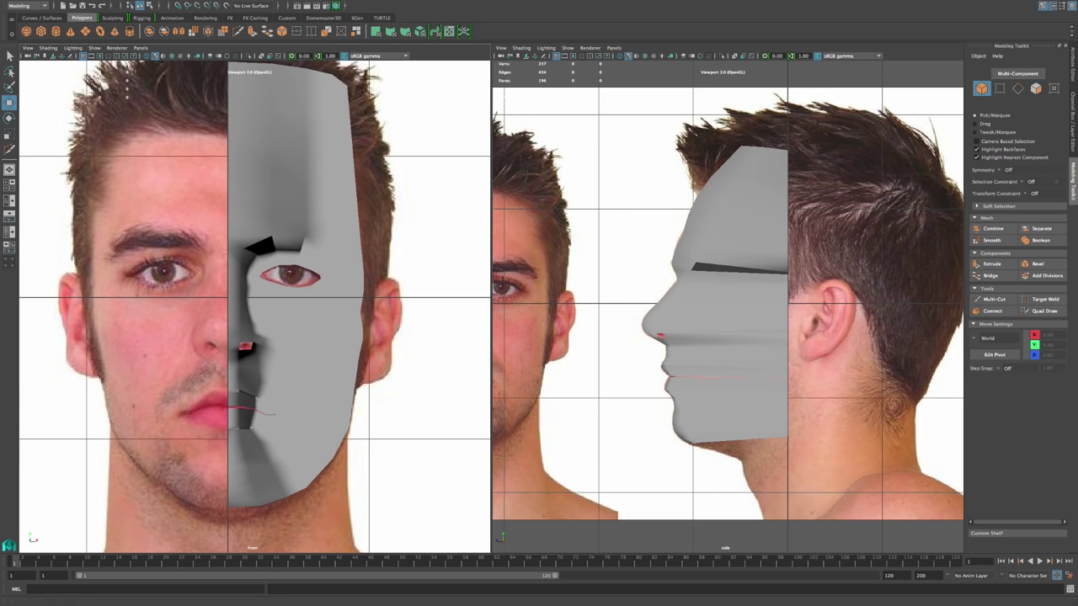
{"action": "left_click", "coordinate": [258, 56]}
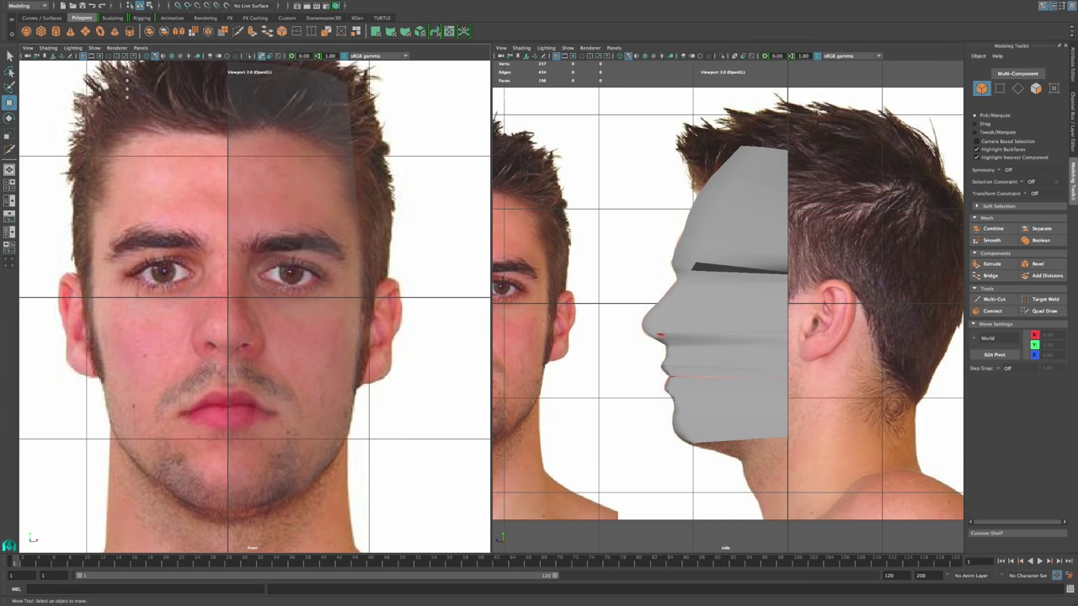
{"action": "left_click", "coordinate": [735, 57]}
Step: Select the half-face mesh and set it to edge selection mode
{"action": "left_click", "coordinate": [314, 301]}
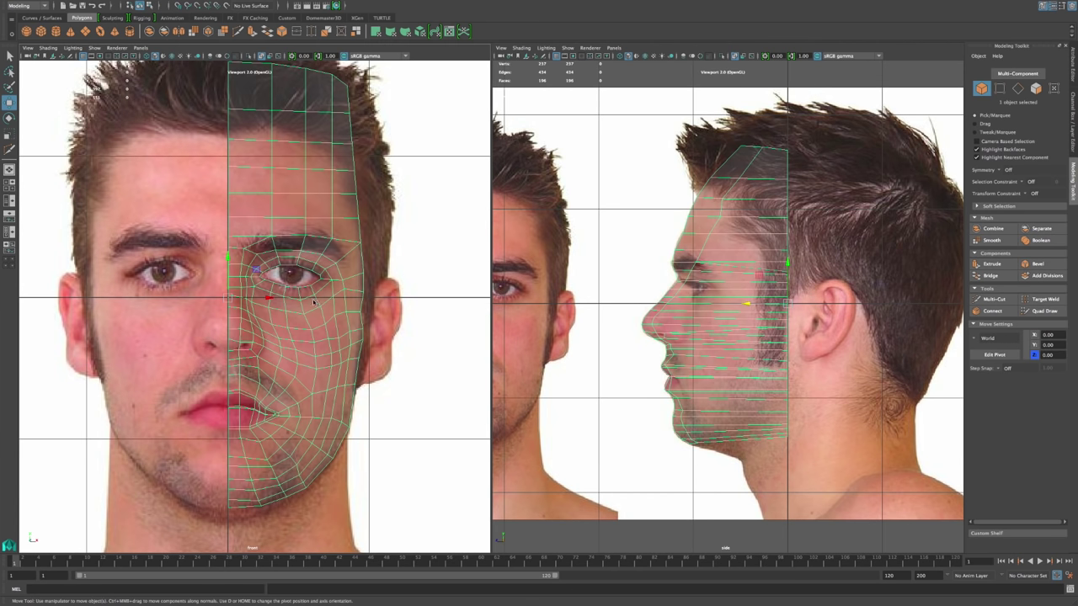
{"action": "right_click", "coordinate": [326, 325]}
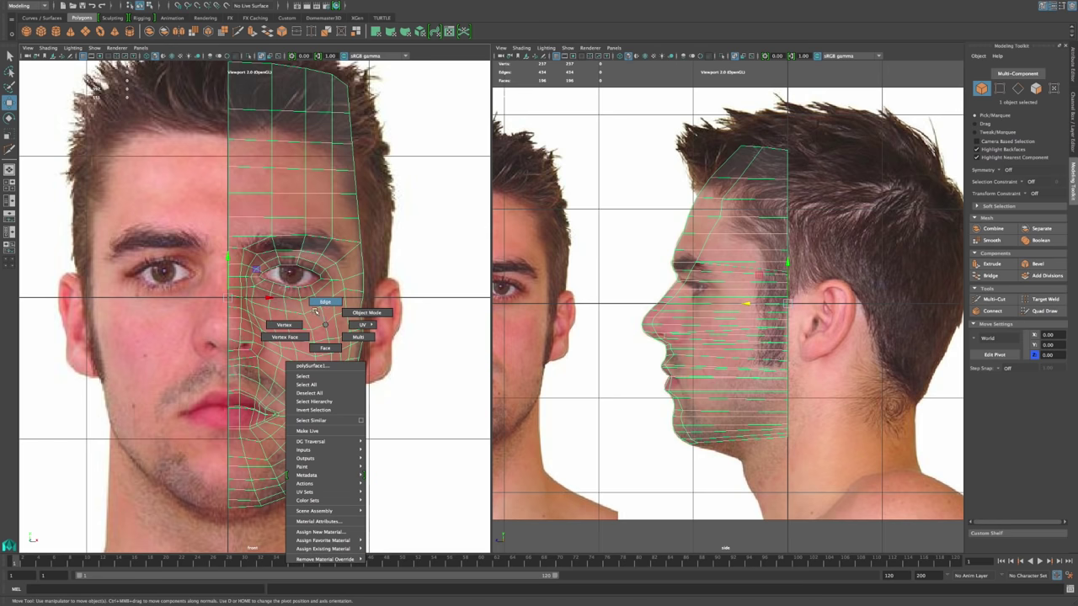
{"action": "left_click", "coordinate": [325, 301]}
{"action": "double_click", "coordinate": [290, 285]}
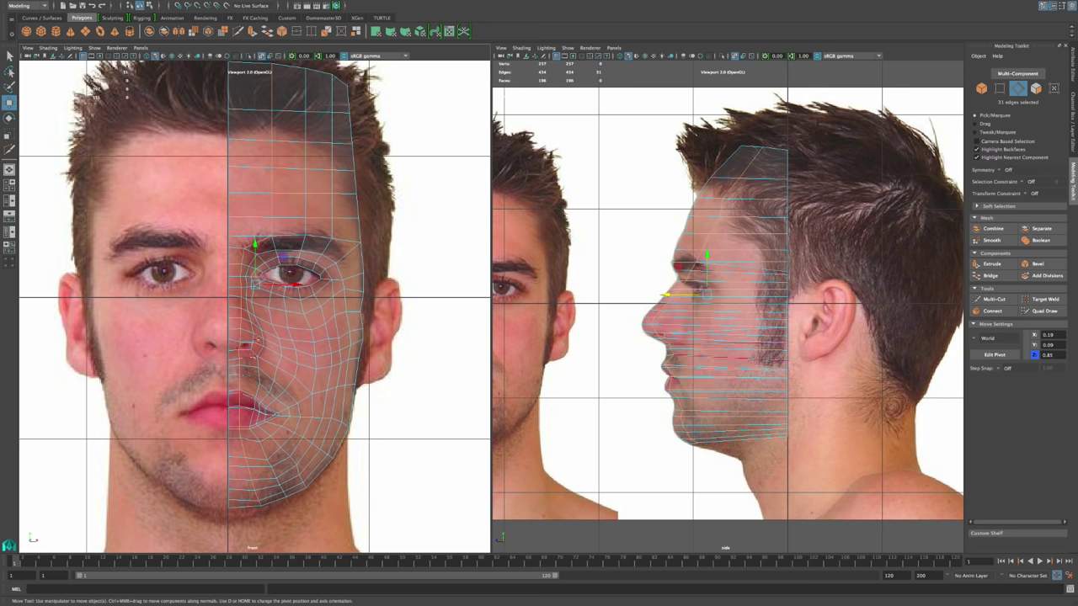
{"action": "double_click", "coordinate": [306, 125]}
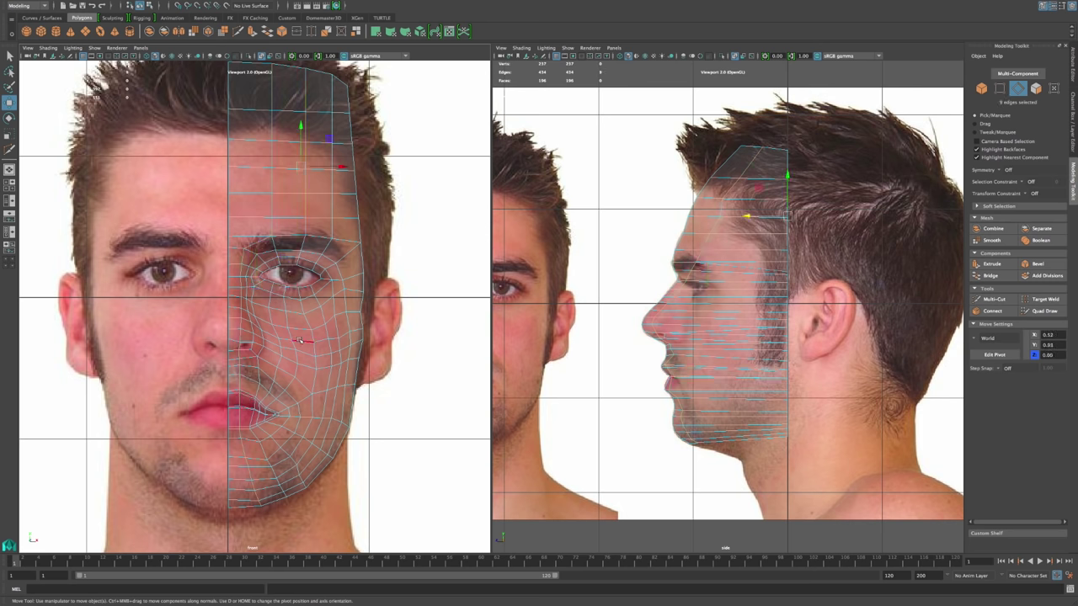
{"action": "scroll", "coordinate": [331, 337], "scroll_direction": "up", "scroll_amount": 3}
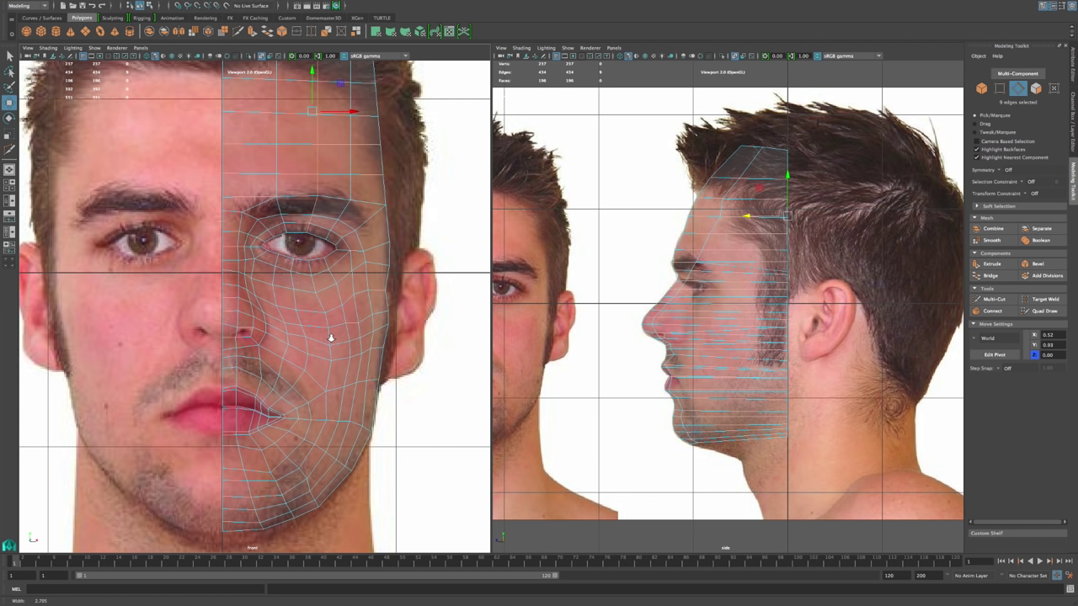
{"action": "double_click", "coordinate": [275, 261], "text": "shift"}
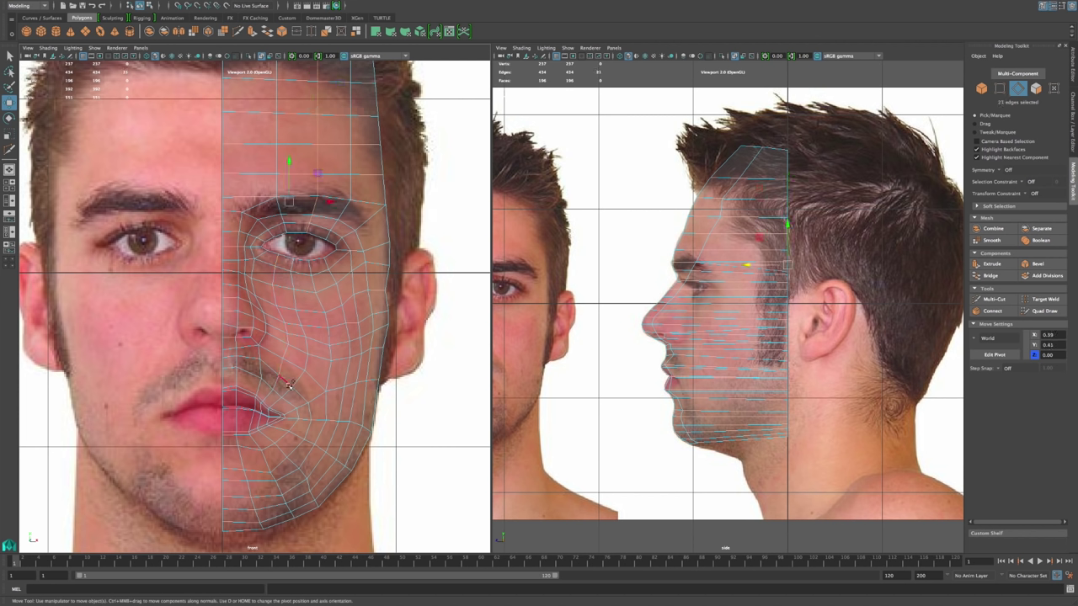
{"action": "double_click", "coordinate": [263, 420], "text": "shift"}
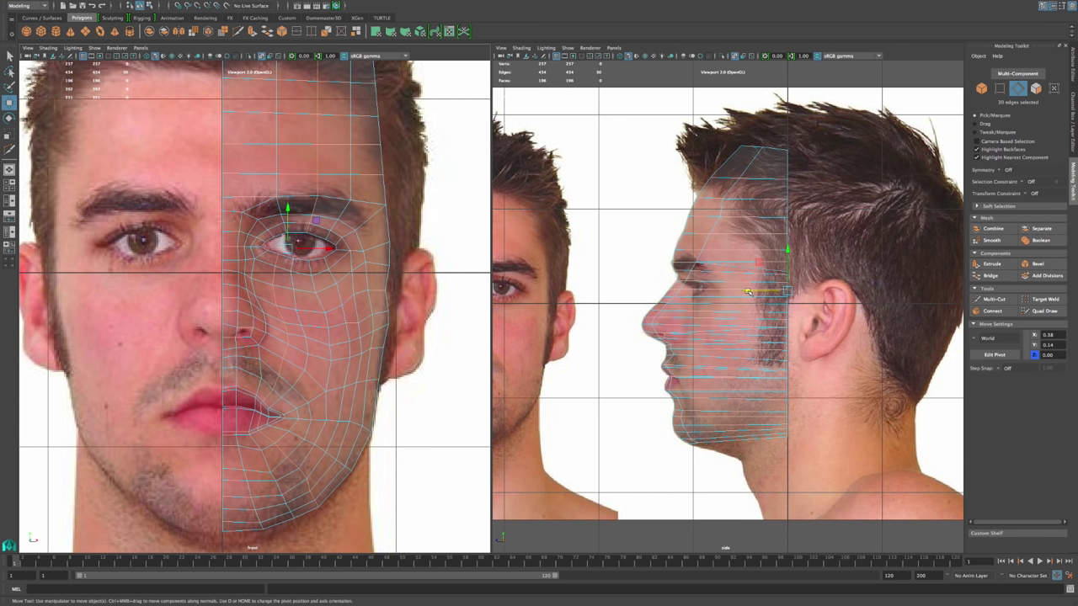
{"action": "left_click", "coordinate": [474, 316]}
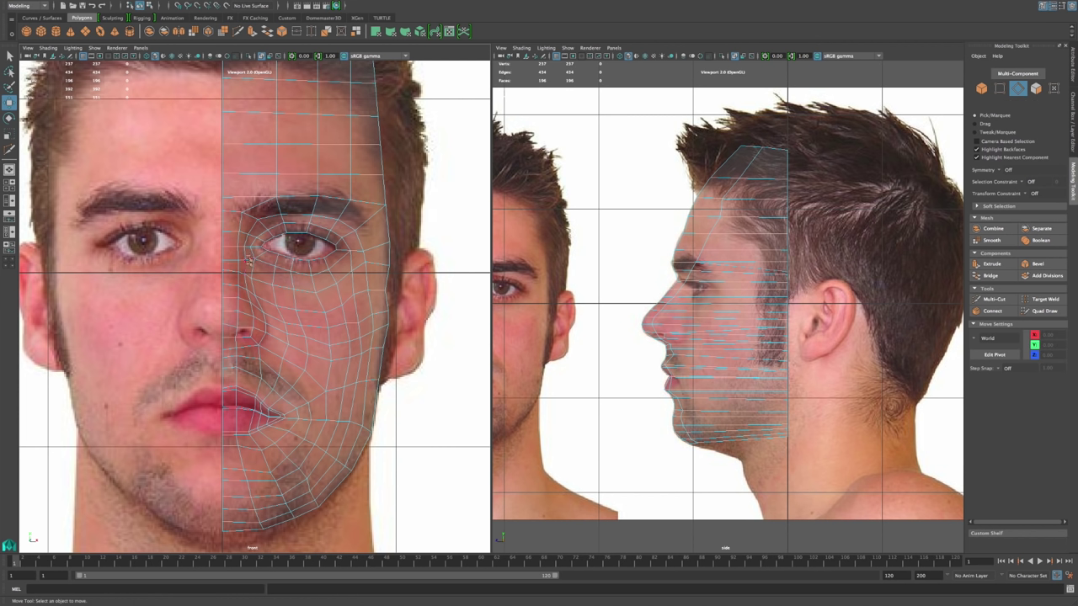
Step: Try moving the edge loop that passes beside the nostril forward along Z, undo the move and clear the selection
{"action": "double_click", "coordinate": [253, 324]}
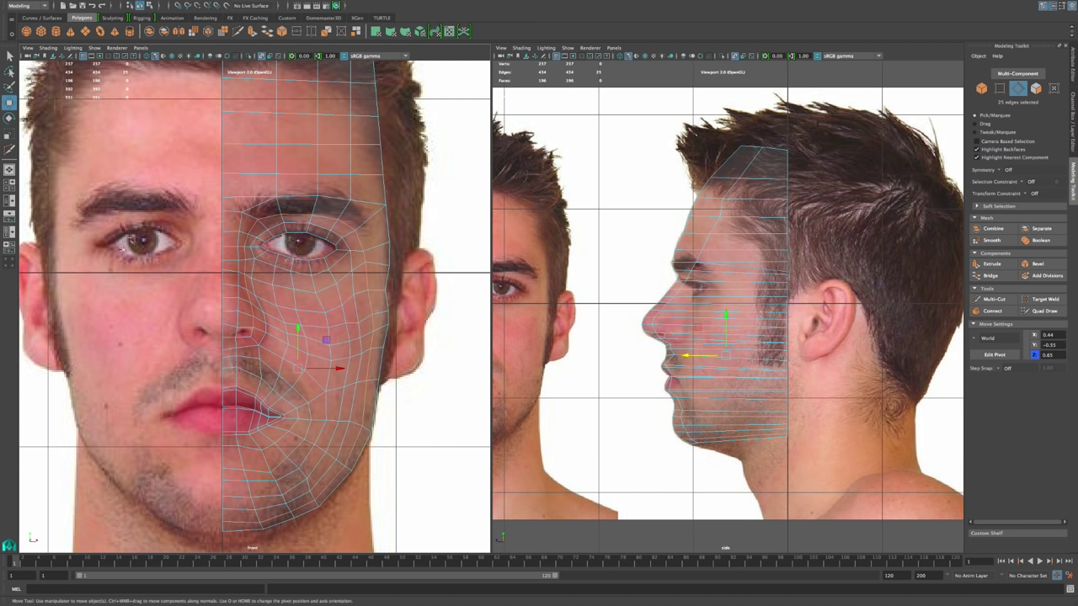
{"action": "left_click_drag", "start_coordinate": [687, 357], "coordinate": [642, 359]}
{"action": "key", "text": "ctrl+z"}
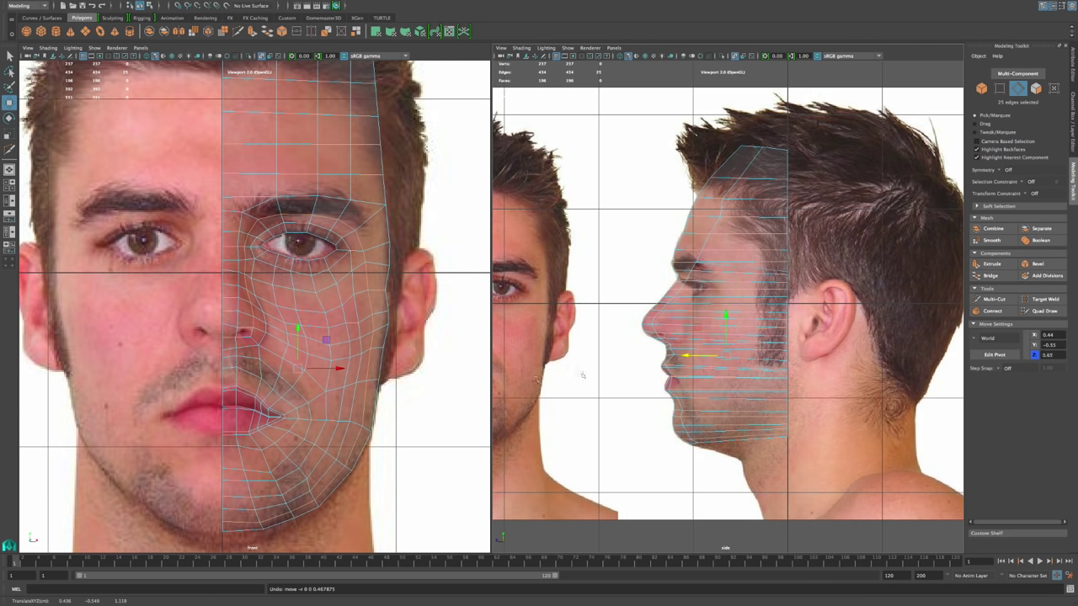
{"action": "left_click", "coordinate": [436, 256]}
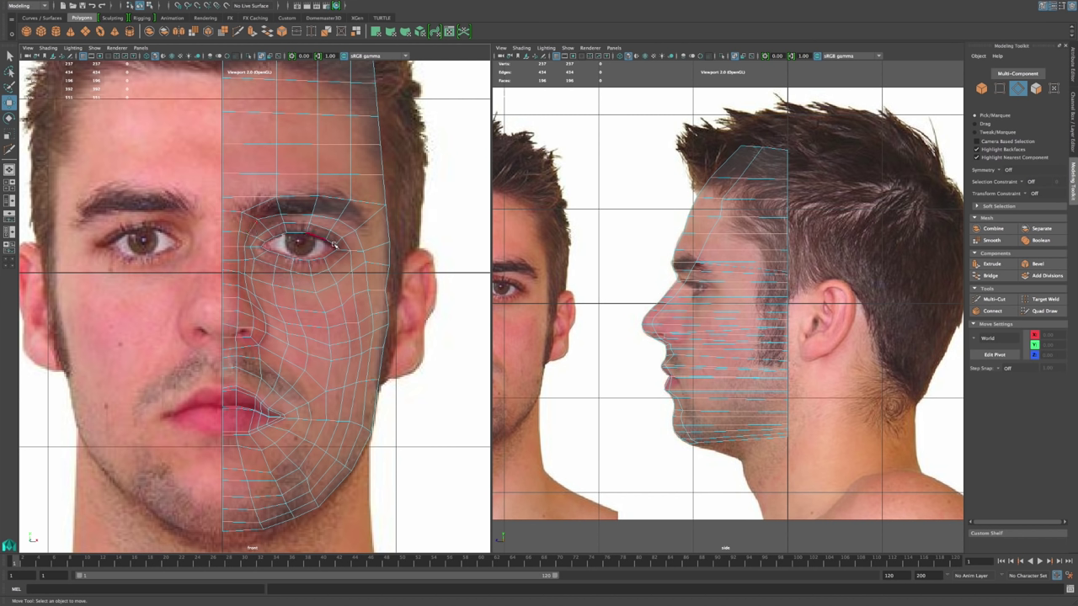
Step: Select the vertical edge loop running from the lower lip to the chin and move it forward along Z, past the profile
{"action": "double_click", "coordinate": [237, 419]}
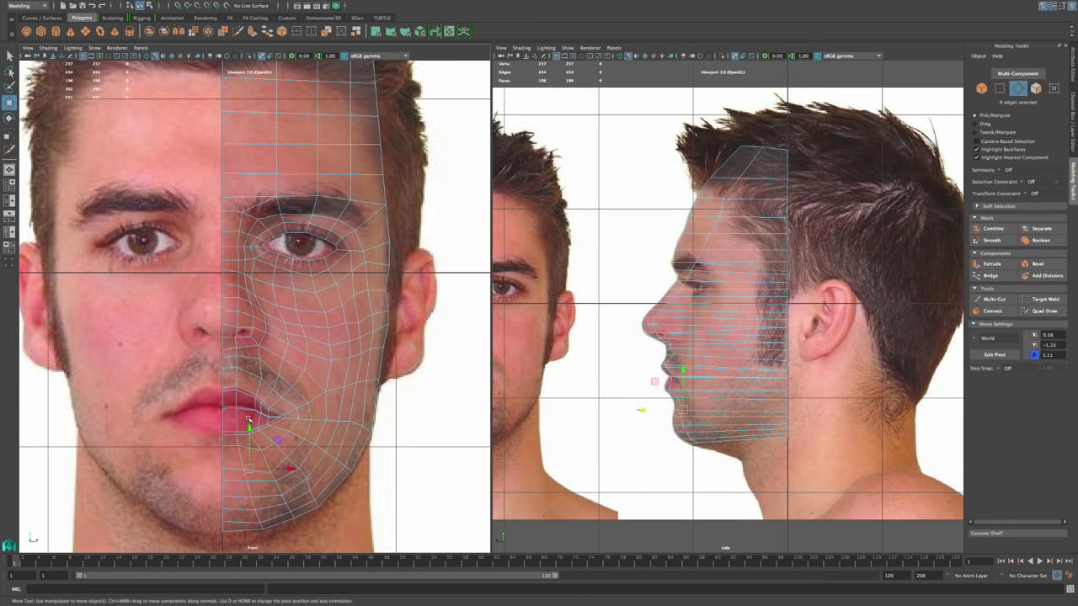
{"action": "double_click", "coordinate": [253, 419]}
{"action": "left_click_drag", "start_coordinate": [750, 408], "coordinate": [617, 416]}
Step: In vertex mode, move the loop's lower-lip vertices and the first vertex below them back along Z to follow the side profile
{"action": "middle_click_drag", "start_coordinate": [796, 408], "coordinate": [762, 344], "text": "alt"}
{"action": "right_click_drag", "start_coordinate": [763, 344], "coordinate": [736, 411], "text": "alt"}
{"action": "middle_click_drag", "start_coordinate": [736, 411], "coordinate": [813, 388], "text": "alt"}
{"action": "right_click_drag", "start_coordinate": [575, 295], "coordinate": [539, 296]}
{"action": "left_click_drag", "start_coordinate": [560, 286], "coordinate": [577, 319]}
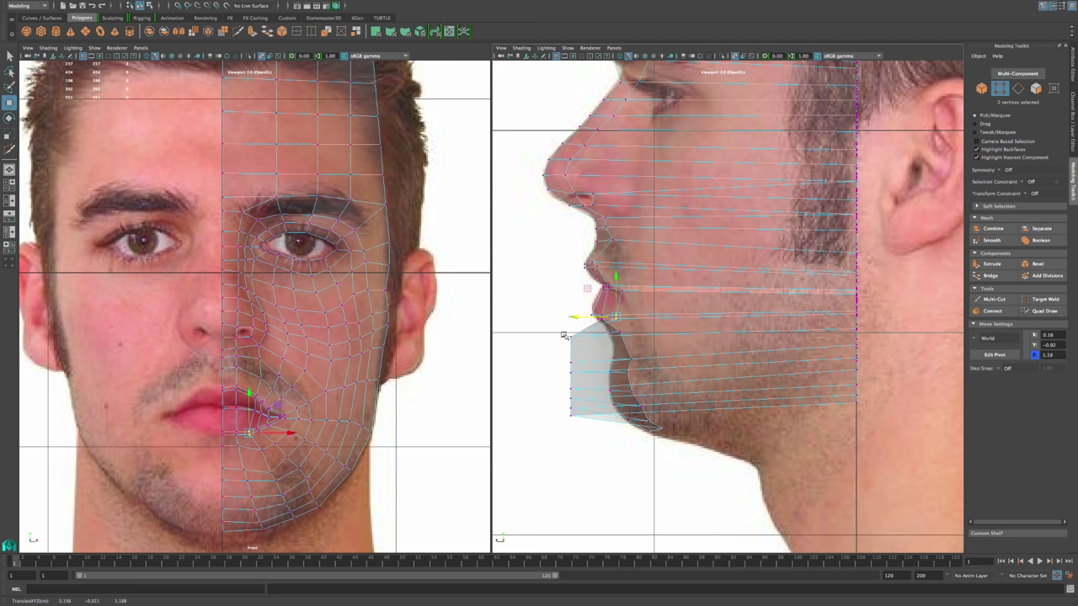
{"action": "left_click", "coordinate": [569, 348]}
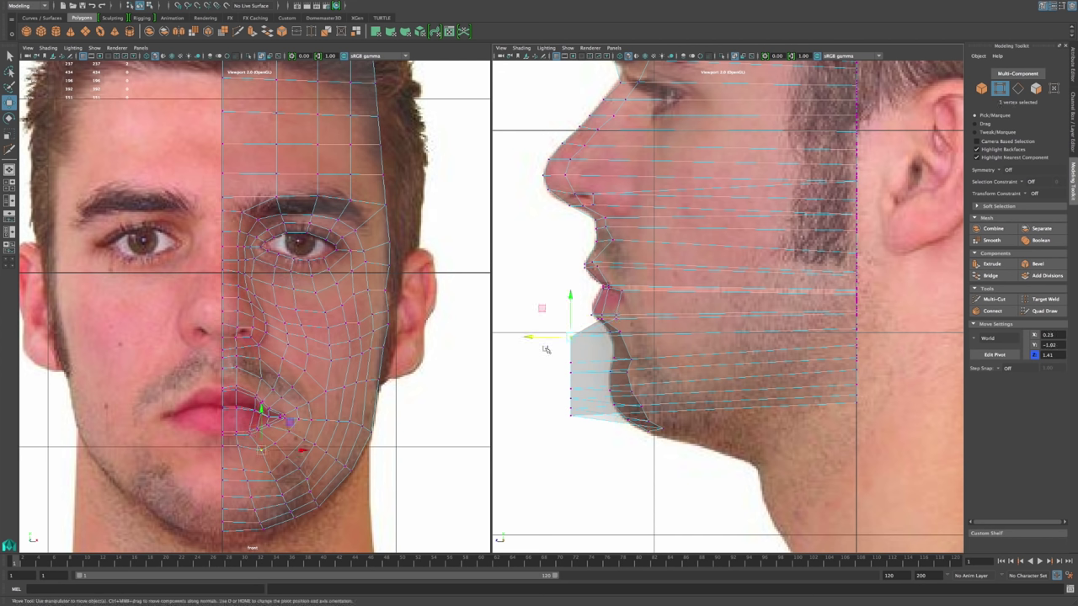
{"action": "left_click_drag", "start_coordinate": [530, 336], "coordinate": [615, 338]}
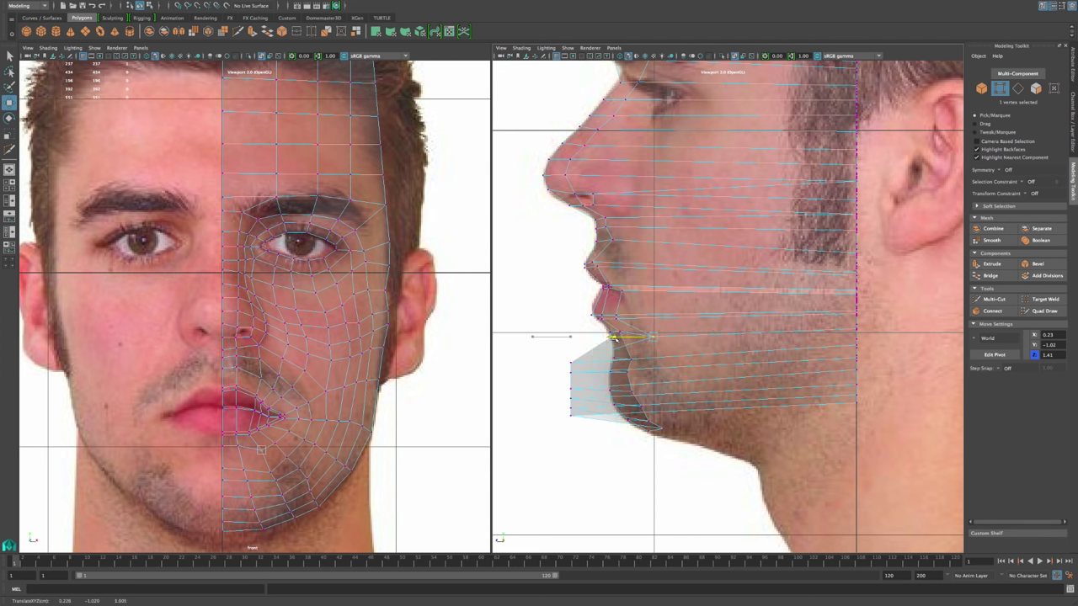
Step: Move the loop's remaining chin vertices back along Z one at a time, placing each just behind the chin's centre contour
{"action": "left_click", "coordinate": [571, 364]}
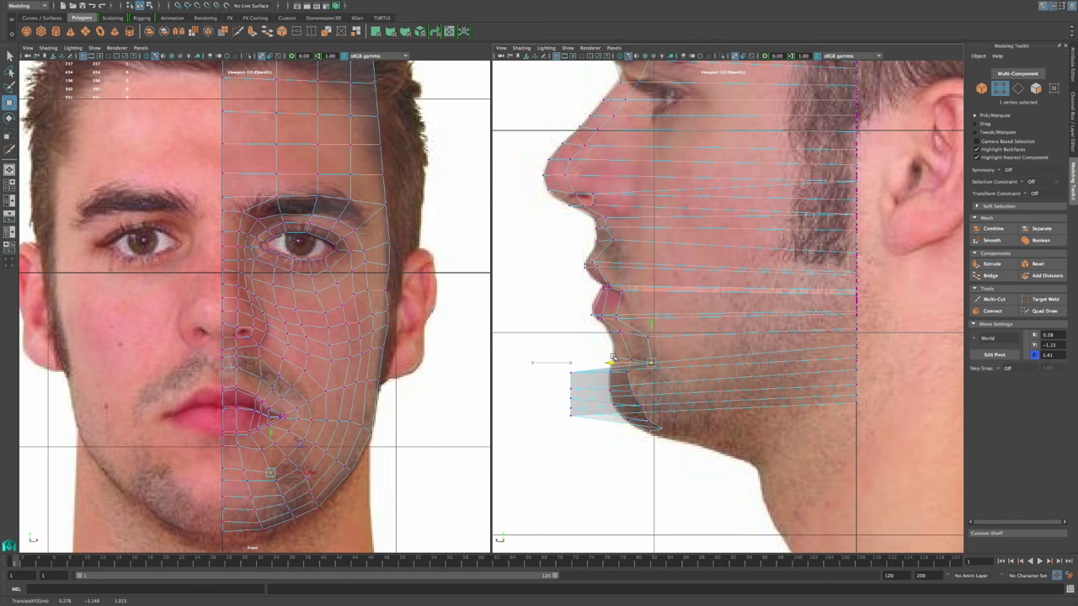
{"action": "left_click", "coordinate": [563, 378]}
{"action": "left_click_drag", "start_coordinate": [528, 372], "coordinate": [610, 373]}
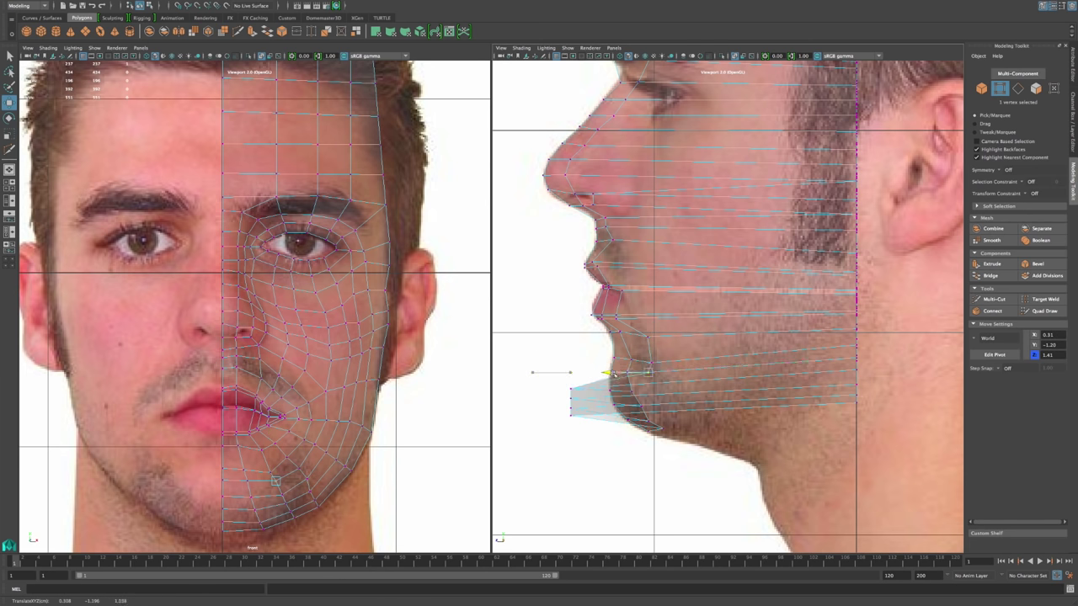
{"action": "left_click", "coordinate": [573, 391]}
{"action": "left_click_drag", "start_coordinate": [529, 389], "coordinate": [614, 389]}
{"action": "left_click", "coordinate": [572, 402]}
{"action": "left_click_drag", "start_coordinate": [540, 399], "coordinate": [631, 409]}
{"action": "left_click_drag", "start_coordinate": [559, 420], "coordinate": [647, 425]}
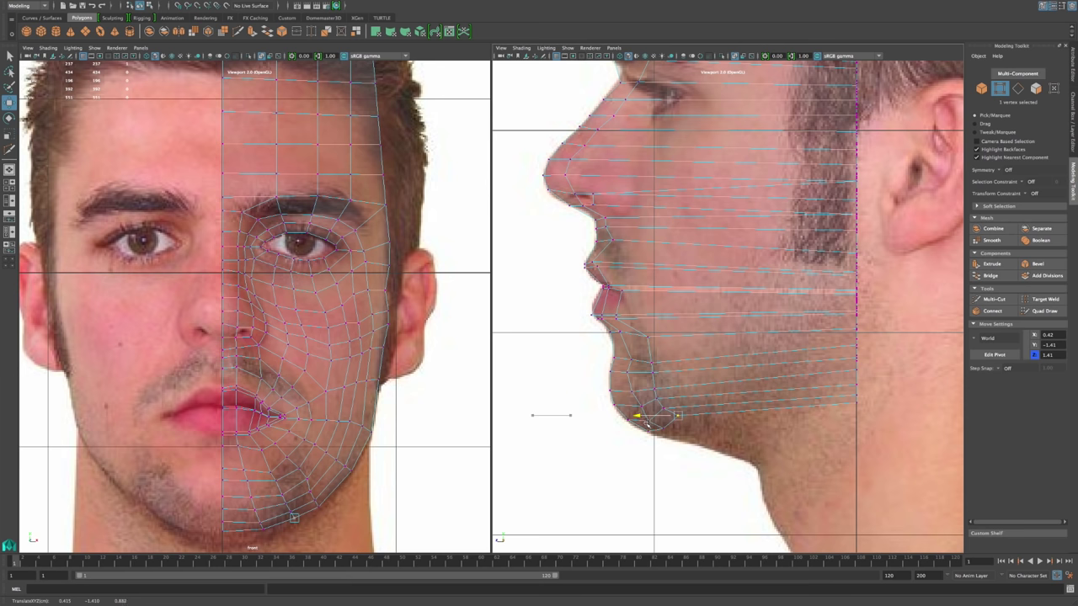
{"action": "left_click_drag", "start_coordinate": [646, 424], "coordinate": [645, 425]}
Step: Select the next edge loop outward from the lower lip to the chin and move it forward along Z, clear of the profile
{"action": "middle_click_drag", "start_coordinate": [284, 408], "coordinate": [295, 354], "text": "alt"}
{"action": "right_click_drag", "start_coordinate": [295, 354], "coordinate": [373, 399], "text": "alt"}
{"action": "middle_click_drag", "start_coordinate": [373, 399], "coordinate": [351, 345], "text": "alt"}
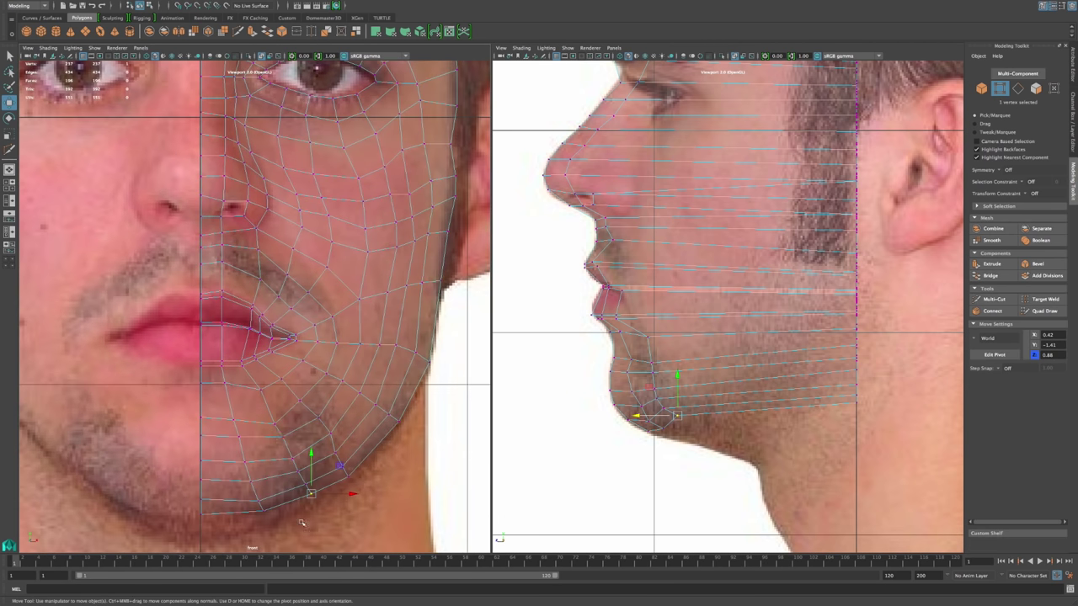
{"action": "right_click_drag", "start_coordinate": [271, 363], "coordinate": [271, 340]}
{"action": "double_click", "coordinate": [264, 366]}
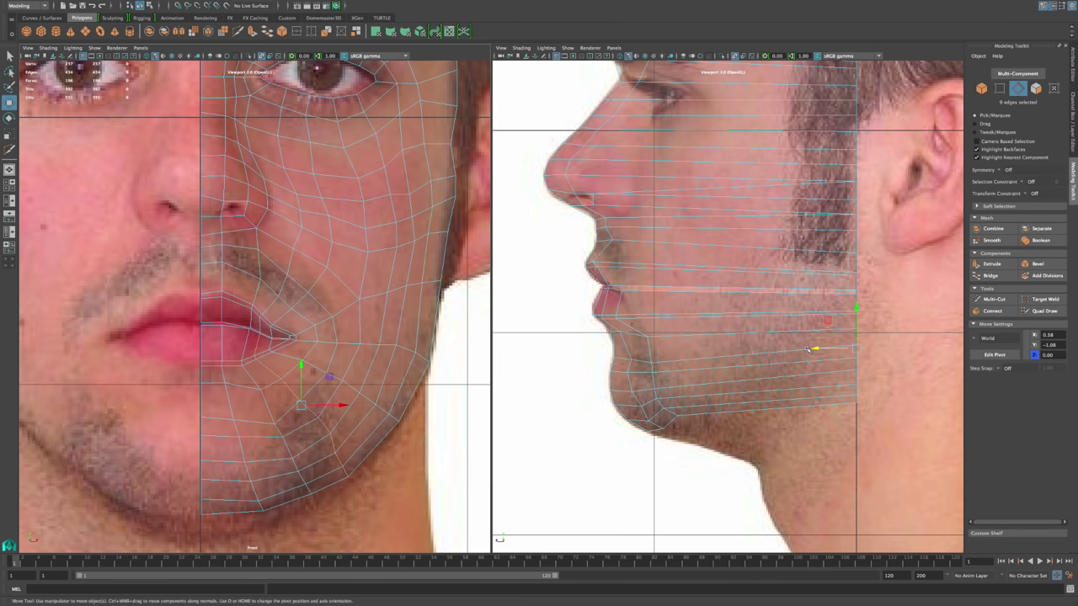
{"action": "left_click_drag", "start_coordinate": [815, 348], "coordinate": [542, 391]}
Step: In vertex mode, fit this loop's lower-lip vertices and the vertex beneath the lip back along Z to the side profile
{"action": "right_click_drag", "start_coordinate": [542, 391], "coordinate": [665, 376], "text": "alt"}
{"action": "middle_click_drag", "start_coordinate": [664, 376], "coordinate": [742, 354], "text": "alt"}
{"action": "right_click_drag", "start_coordinate": [590, 272], "coordinate": [557, 265]}
{"action": "left_click", "coordinate": [588, 274]}
{"action": "left_click_drag", "start_coordinate": [545, 268], "coordinate": [629, 272]}
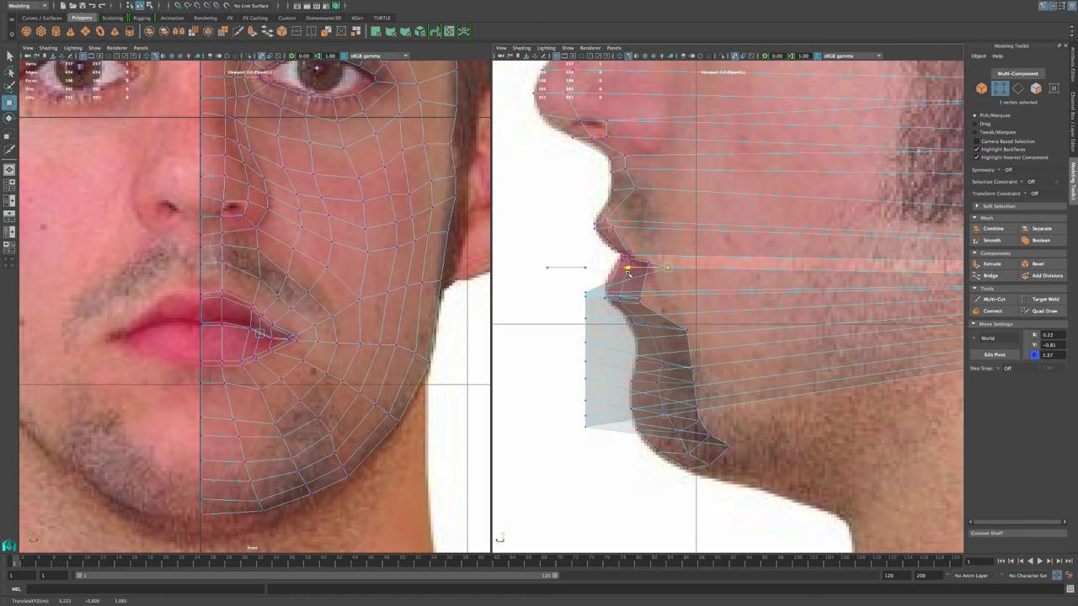
{"action": "left_click_drag", "start_coordinate": [625, 275], "coordinate": [592, 263]}
{"action": "left_click_drag", "start_coordinate": [663, 278], "coordinate": [644, 313]}
Step: Move the loop's next vertices below the lip back along Z behind the chin contour and undo the stray last moves
{"action": "left_click", "coordinate": [581, 344]}
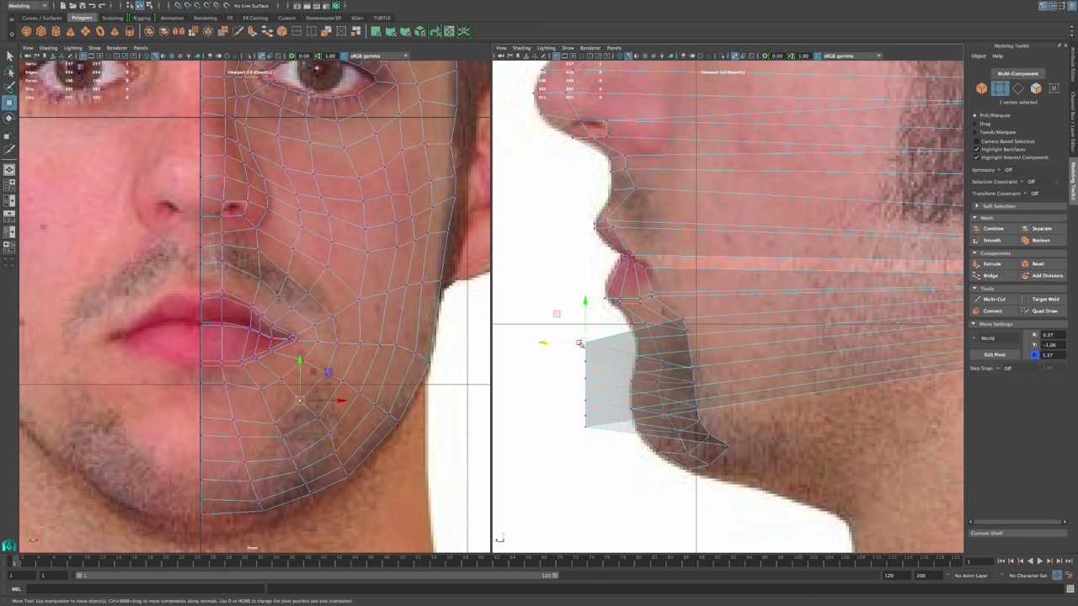
{"action": "left_click_drag", "start_coordinate": [552, 343], "coordinate": [673, 343]}
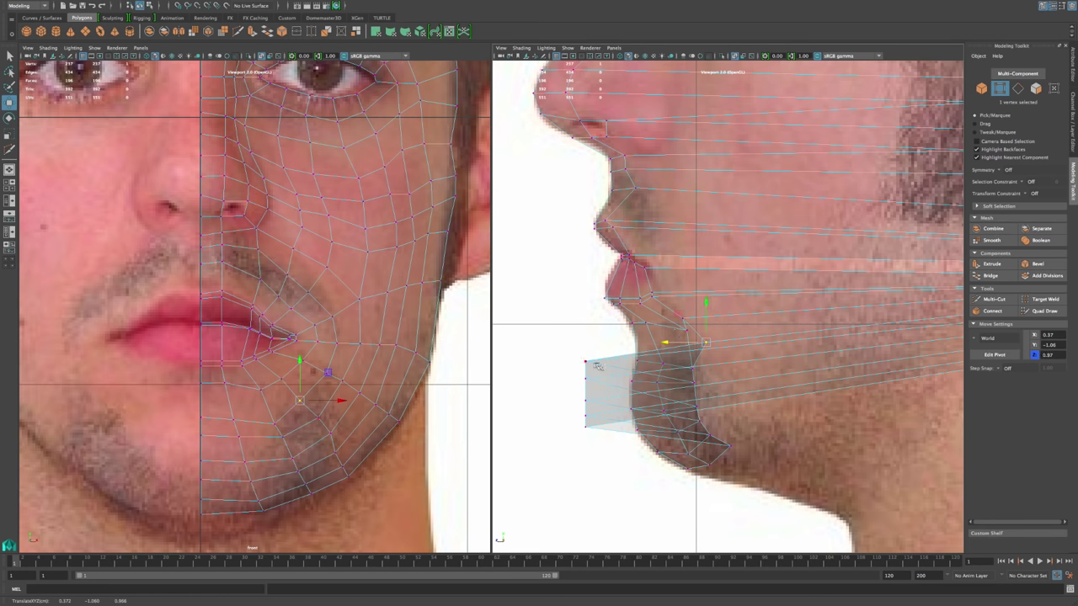
{"action": "left_click_drag", "start_coordinate": [599, 353], "coordinate": [713, 354]}
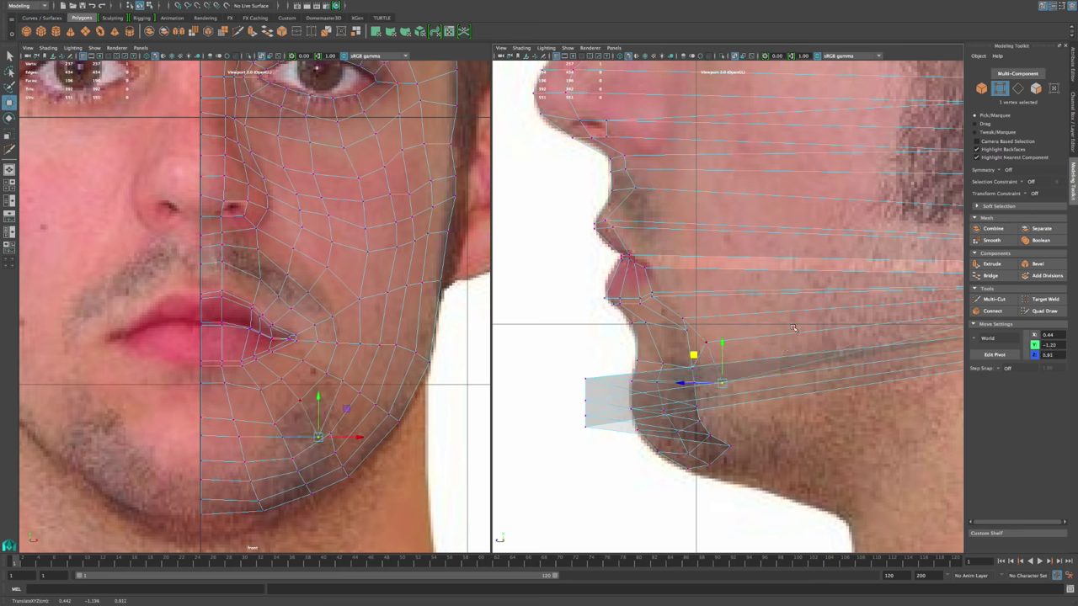
{"action": "key", "text": "ctrl+z"}
{"action": "key", "text": "ctrl+z"}
Step: Adjust the depth of the vertices between the lower lip and chin to even out the spacing between neighbouring loops
{"action": "mouse_move", "coordinate": [678, 345]}
{"action": "left_mouse_down"}
{"action": "mouse_move", "coordinate": [700, 341]}
{"action": "mouse_move", "coordinate": [669, 339]}
{"action": "left_mouse_up"}
{"action": "mouse_move", "coordinate": [644, 333]}
{"action": "right_mouse_down"}
{"action": "mouse_move", "coordinate": [689, 338]}
{"action": "mouse_move", "coordinate": [641, 333]}
{"action": "right_mouse_up"}
{"action": "left_click", "coordinate": [677, 335]}
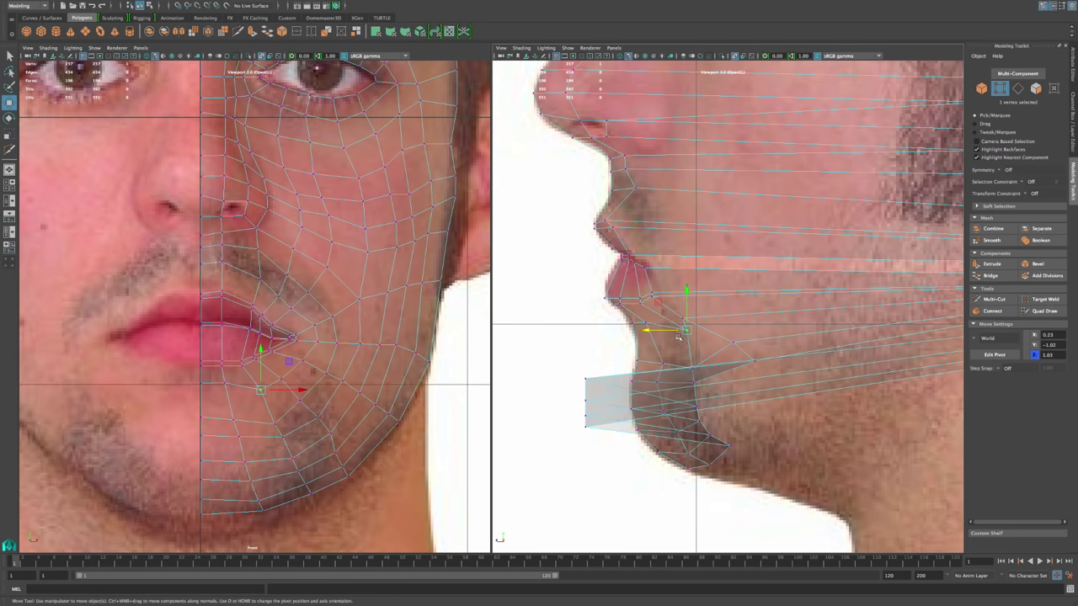
{"action": "mouse_move", "coordinate": [657, 331]}
{"action": "left_mouse_down"}
{"action": "mouse_move", "coordinate": [638, 330]}
{"action": "mouse_move", "coordinate": [680, 346]}
{"action": "mouse_move", "coordinate": [670, 346]}
{"action": "left_mouse_up"}
{"action": "left_click", "coordinate": [735, 343]}
{"action": "left_click", "coordinate": [744, 369]}
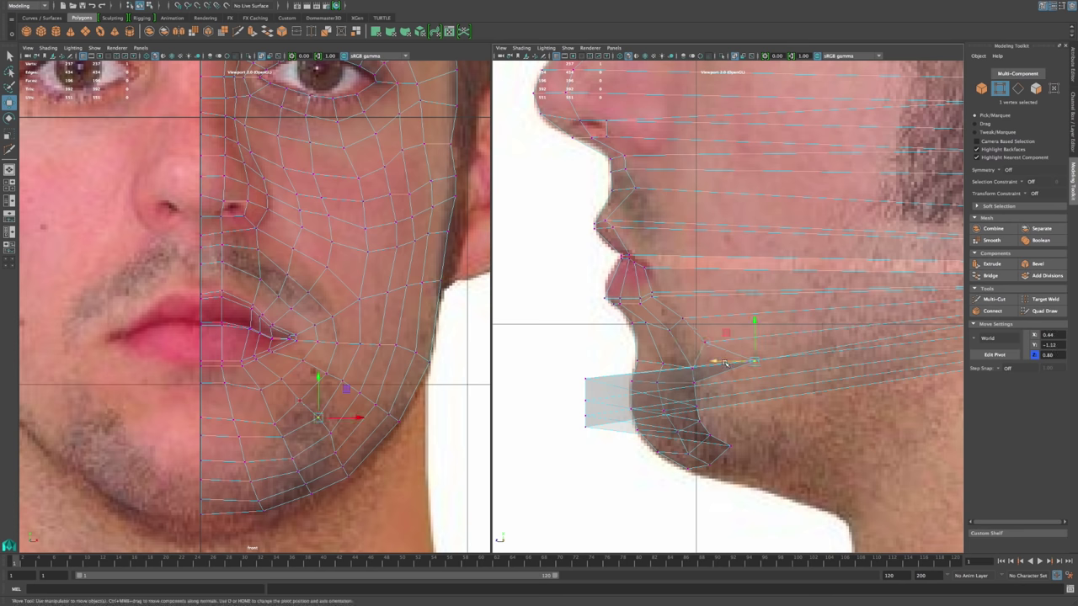
Step: Move the loop's last four chin vertices back along Z one by one so they continue the jaw's curve
{"action": "left_click", "coordinate": [583, 378]}
{"action": "left_click_drag", "start_coordinate": [556, 381], "coordinate": [709, 381]}
{"action": "left_click", "coordinate": [583, 398]}
{"action": "left_click_drag", "start_coordinate": [547, 401], "coordinate": [717, 405]}
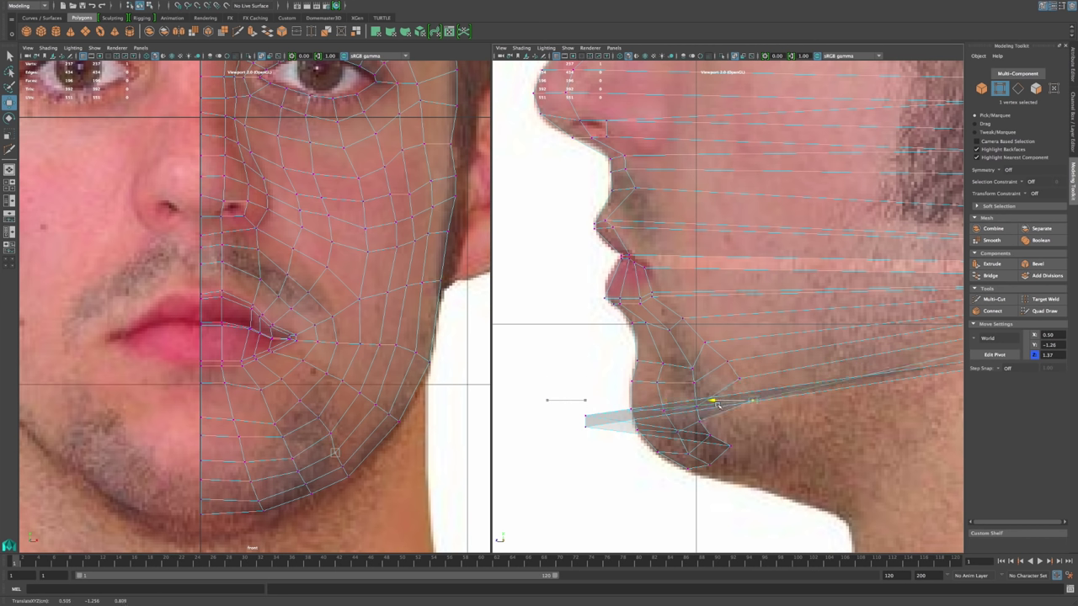
{"action": "left_click", "coordinate": [584, 416]}
{"action": "left_click_drag", "start_coordinate": [549, 416], "coordinate": [721, 421]}
{"action": "left_click", "coordinate": [584, 427]}
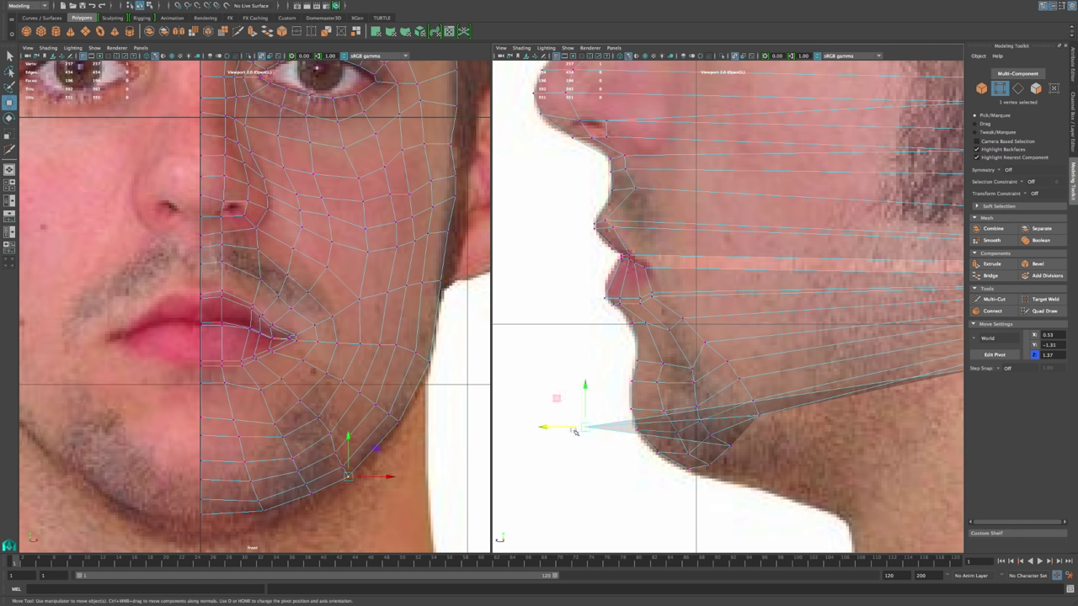
{"action": "left_click_drag", "start_coordinate": [576, 429], "coordinate": [732, 439]}
{"action": "middle_click_drag", "start_coordinate": [747, 443], "coordinate": [744, 445]}
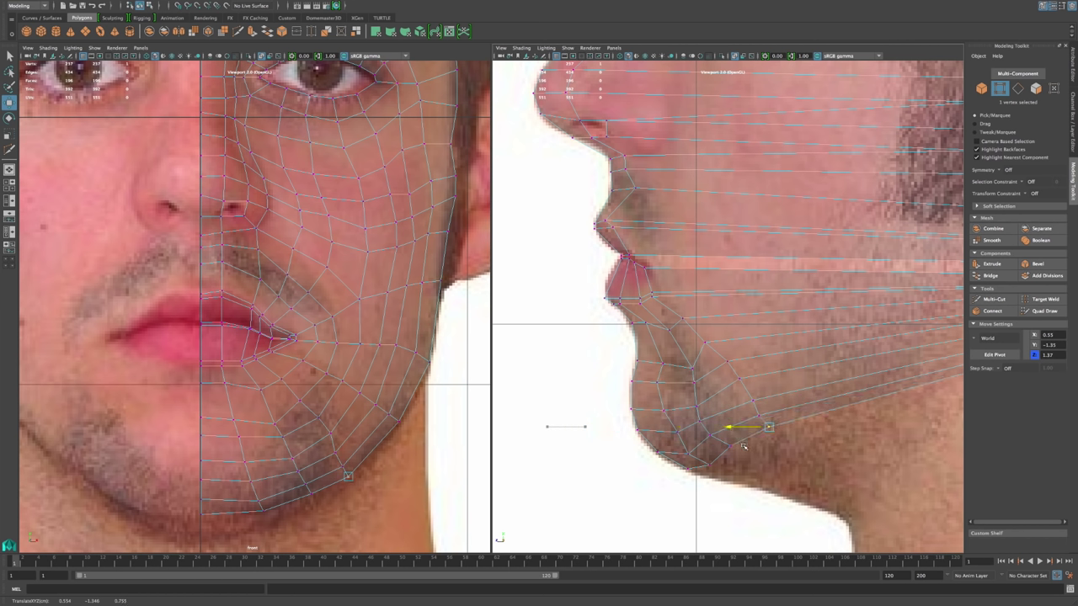
{"action": "middle_click_drag", "start_coordinate": [742, 446], "coordinate": [743, 446]}
Step: Select the next edge loop running from near the mouth corner to the jaw edge and move it forward along Z, past the profile
{"action": "right_click_drag", "start_coordinate": [318, 369], "coordinate": [318, 334]}
{"action": "double_click", "coordinate": [316, 368]}
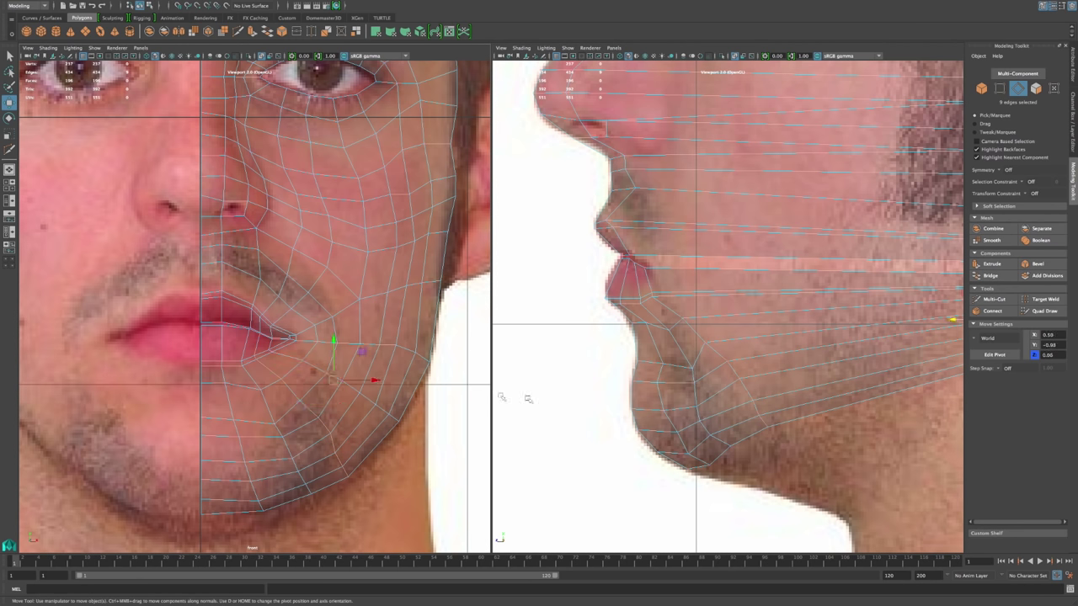
{"action": "middle_click_drag", "start_coordinate": [927, 362], "coordinate": [812, 402], "text": "alt"}
{"action": "right_click_drag", "start_coordinate": [812, 403], "coordinate": [776, 409], "text": "alt"}
{"action": "left_click_drag", "start_coordinate": [789, 348], "coordinate": [530, 402]}
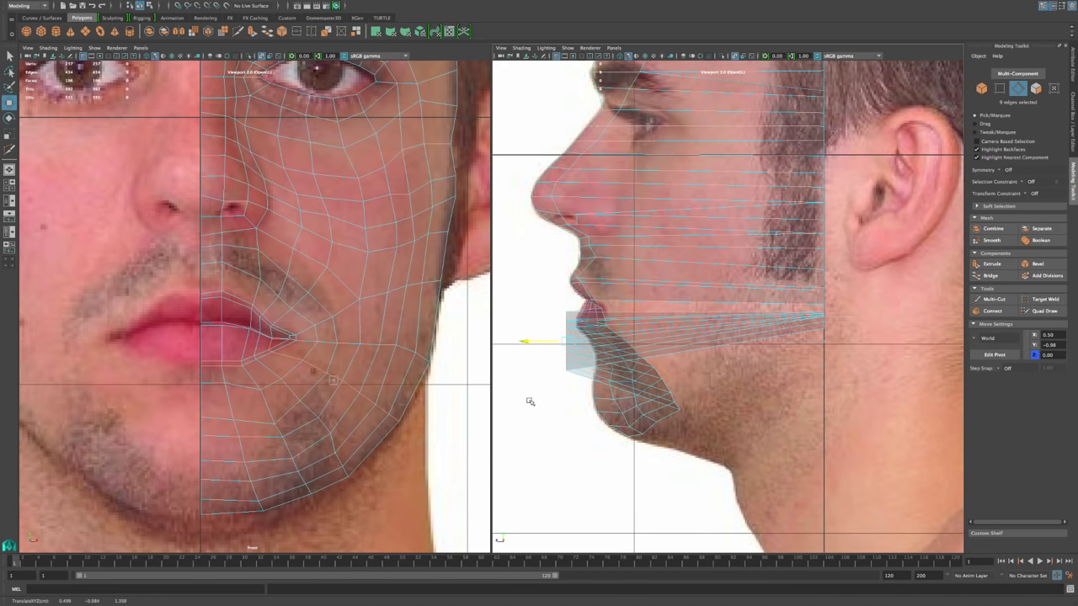
Step: In vertex mode, move this loop's lower-lip vertices and the vertex just below them back along Z to the lip contour
{"action": "right_click_drag", "start_coordinate": [541, 366], "coordinate": [593, 363], "text": "alt"}
{"action": "middle_click_drag", "start_coordinate": [581, 363], "coordinate": [717, 379], "text": "alt"}
{"action": "right_click", "coordinate": [624, 356]}
{"action": "right_click_drag", "start_coordinate": [624, 356], "coordinate": [603, 340]}
{"action": "left_click", "coordinate": [613, 351]}
{"action": "left_click_drag", "start_coordinate": [574, 350], "coordinate": [648, 361]}
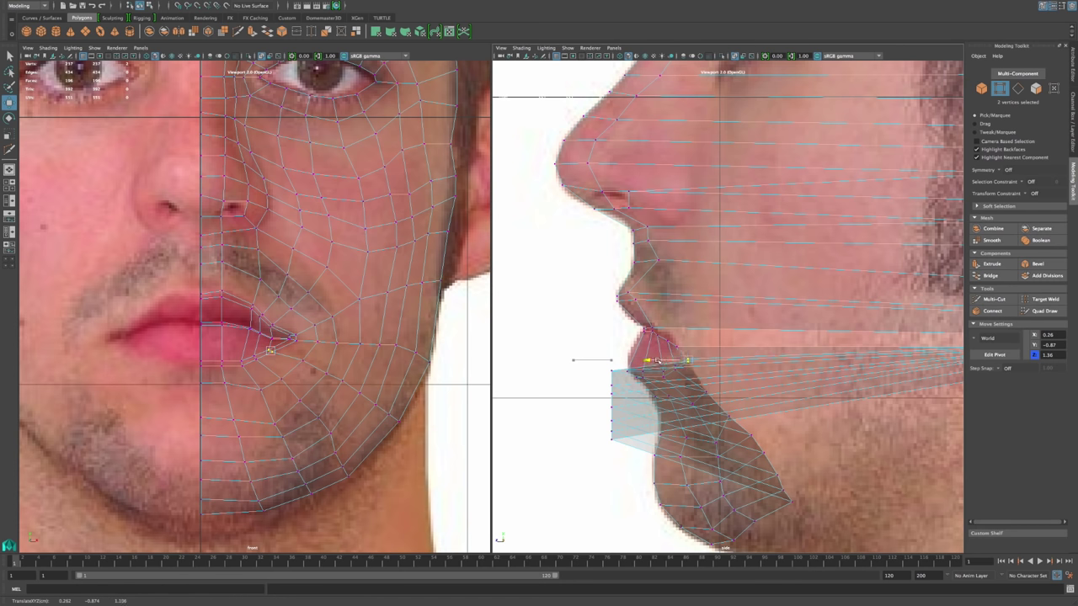
{"action": "left_click", "coordinate": [594, 371]}
{"action": "left_click_drag", "start_coordinate": [583, 371], "coordinate": [669, 371]}
Step: Move the loop's remaining cheek and jaw vertices back along Z one by one, placing each progressively deeper toward the jaw edge
{"action": "left_click", "coordinate": [612, 384]}
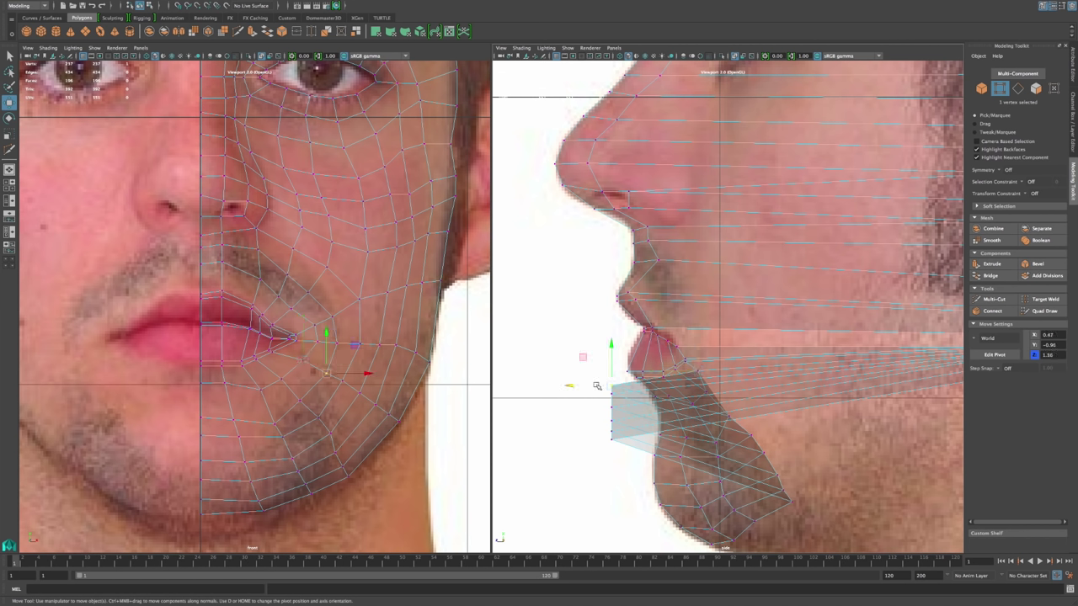
{"action": "left_click_drag", "start_coordinate": [587, 387], "coordinate": [693, 386]}
{"action": "left_click", "coordinate": [611, 393]}
{"action": "left_click_drag", "start_coordinate": [587, 395], "coordinate": [711, 397]}
{"action": "left_click_drag", "start_coordinate": [591, 409], "coordinate": [737, 411]}
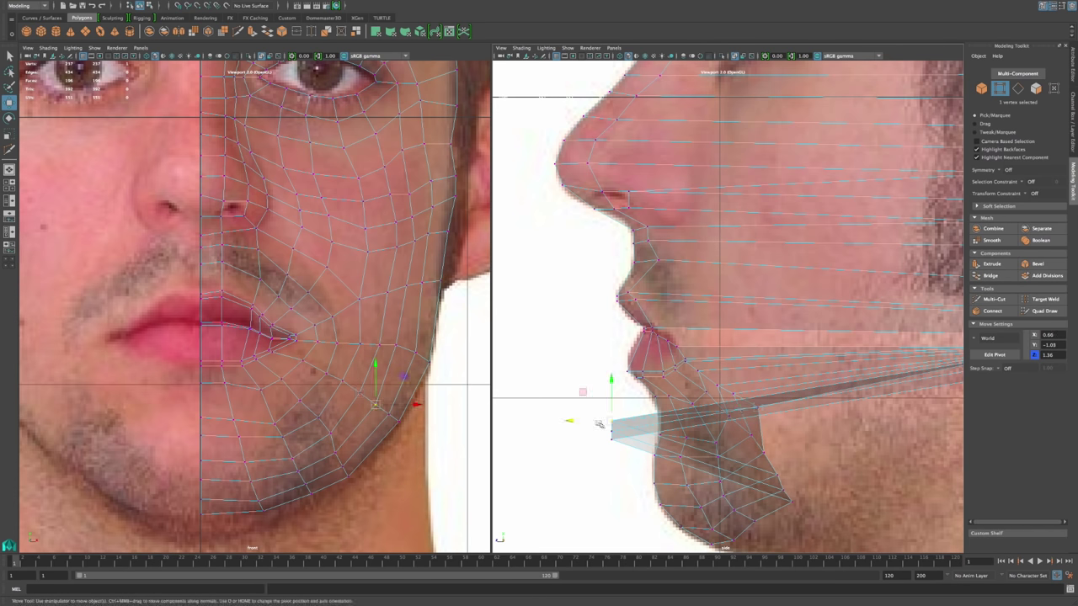
{"action": "left_click_drag", "start_coordinate": [574, 420], "coordinate": [761, 426]}
{"action": "left_click", "coordinate": [619, 434]}
{"action": "left_click_drag", "start_coordinate": [581, 433], "coordinate": [805, 463]}
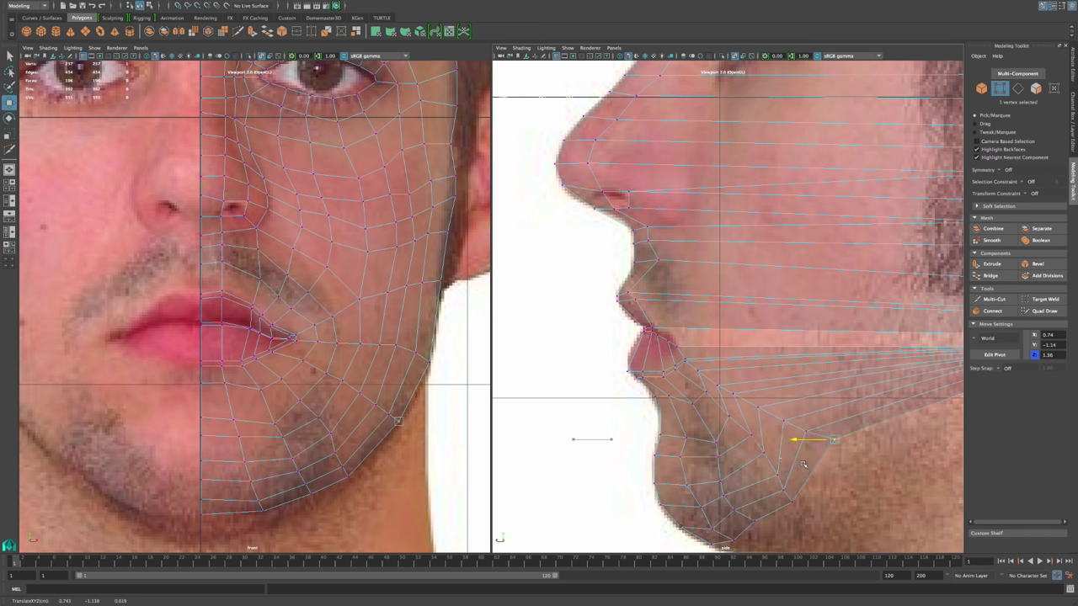
{"action": "left_click_drag", "start_coordinate": [804, 464], "coordinate": [819, 468]}
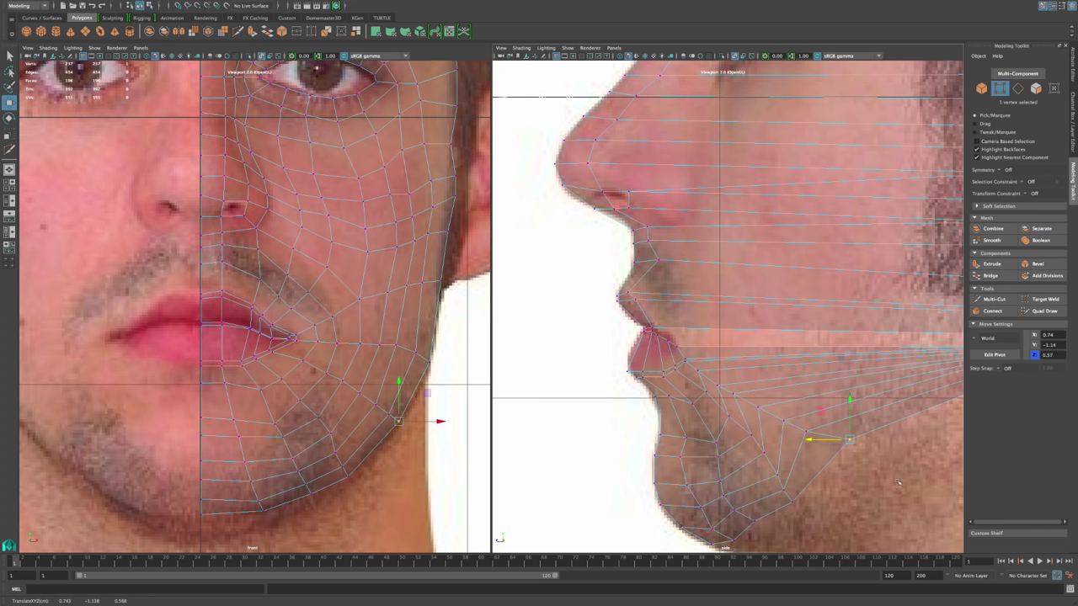
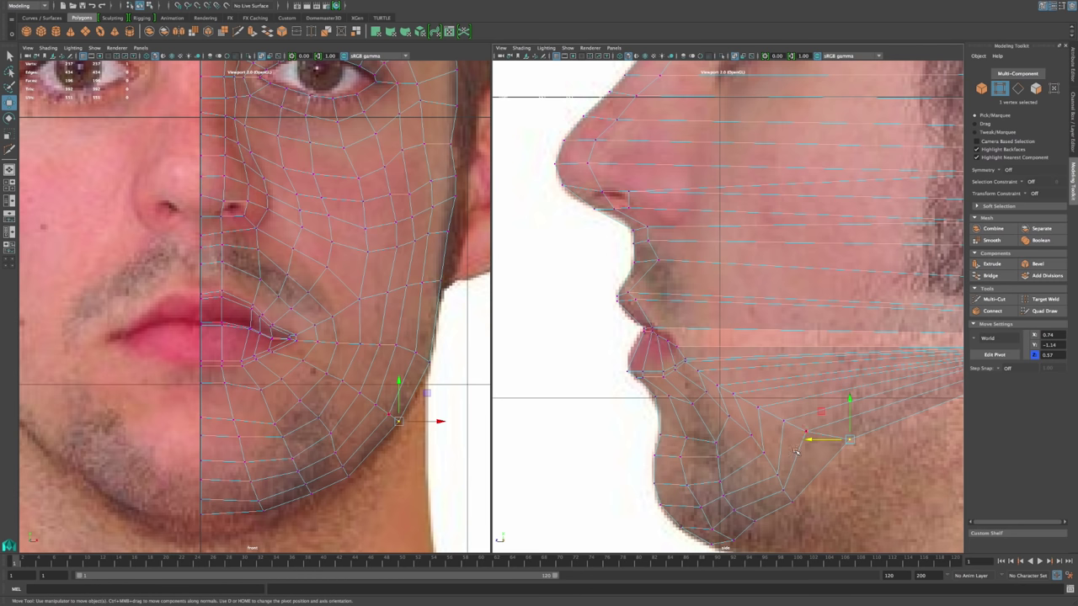
Step: Select the edge loop running outward from the mouth corner across the cheek and move it forward along Z, past the profile
{"action": "right_click_drag", "start_coordinate": [309, 346], "coordinate": [304, 335]}
{"action": "left_click", "coordinate": [305, 332]}
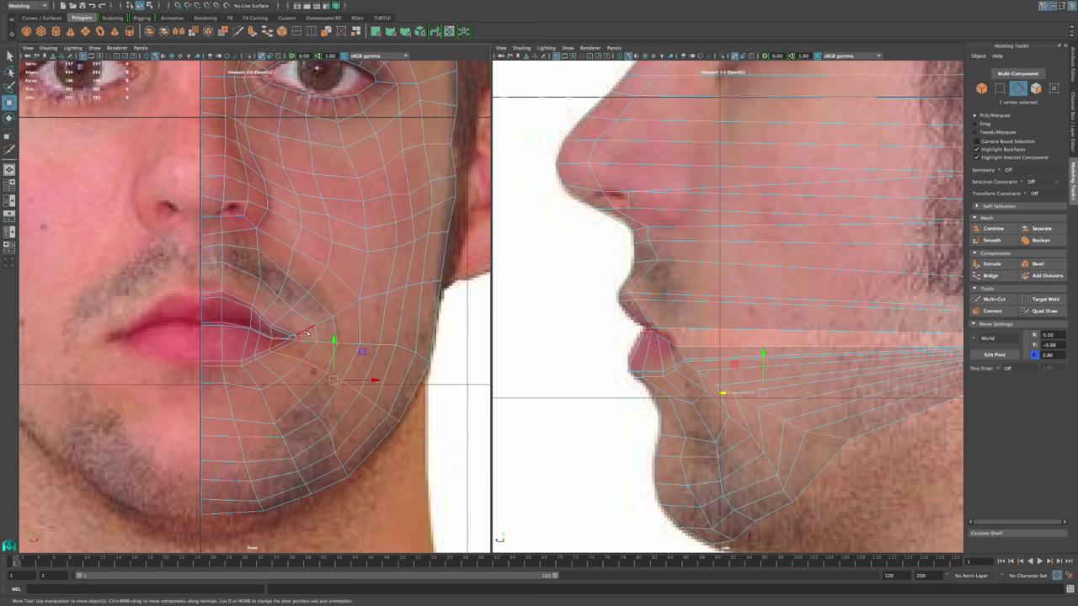
{"action": "double_click", "coordinate": [305, 340]}
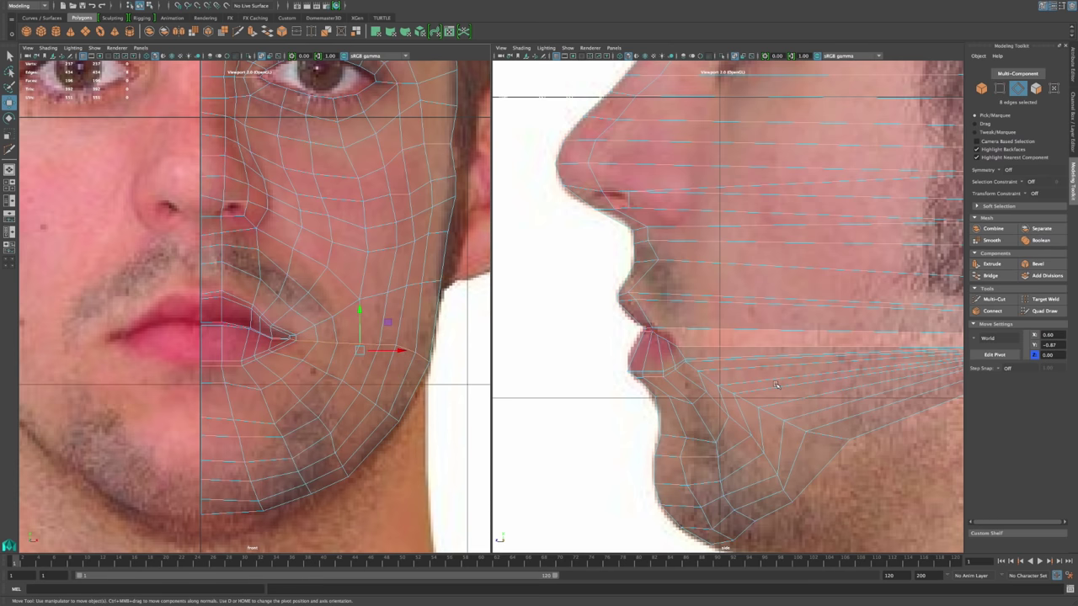
{"action": "middle_click_drag", "start_coordinate": [776, 385], "coordinate": [663, 389], "text": "alt"}
{"action": "right_click_drag", "start_coordinate": [829, 371], "coordinate": [763, 368], "text": "alt"}
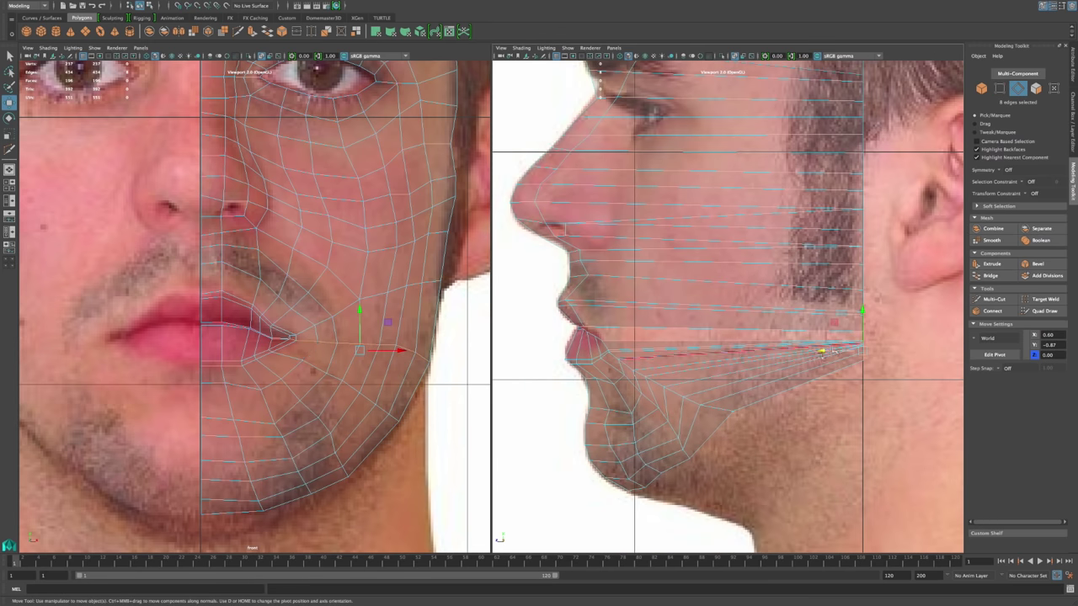
{"action": "left_click_drag", "start_coordinate": [823, 353], "coordinate": [495, 394]}
Step: In vertex mode, select the mouth-corner vertex of this loop and move it back along Z to the lip corner in the side view
{"action": "middle_click_drag", "start_coordinate": [499, 396], "coordinate": [521, 399], "text": "alt"}
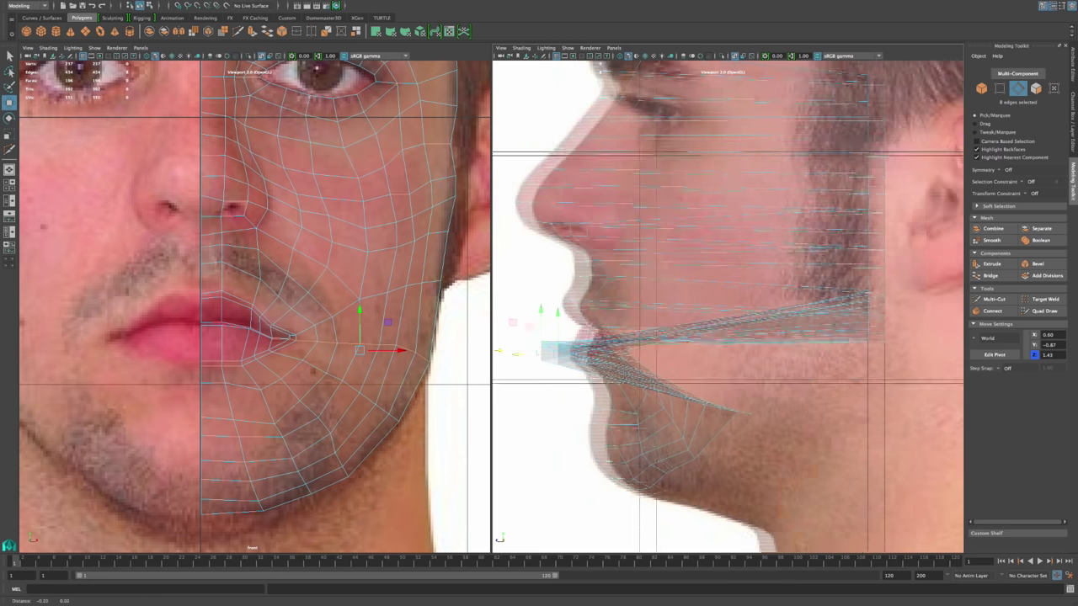
{"action": "scroll", "coordinate": [589, 337], "scroll_direction": "up", "scroll_amount": 4}
{"action": "right_click", "coordinate": [604, 291]}
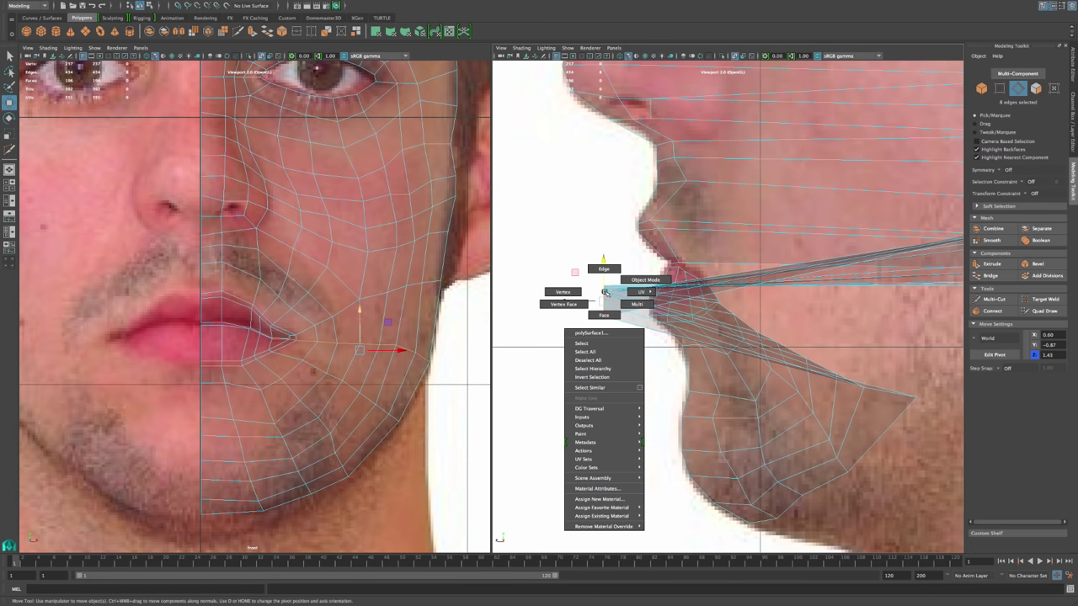
{"action": "right_click_drag", "start_coordinate": [604, 293], "coordinate": [564, 292]}
{"action": "scroll", "coordinate": [593, 278], "scroll_direction": "up", "scroll_amount": 4}
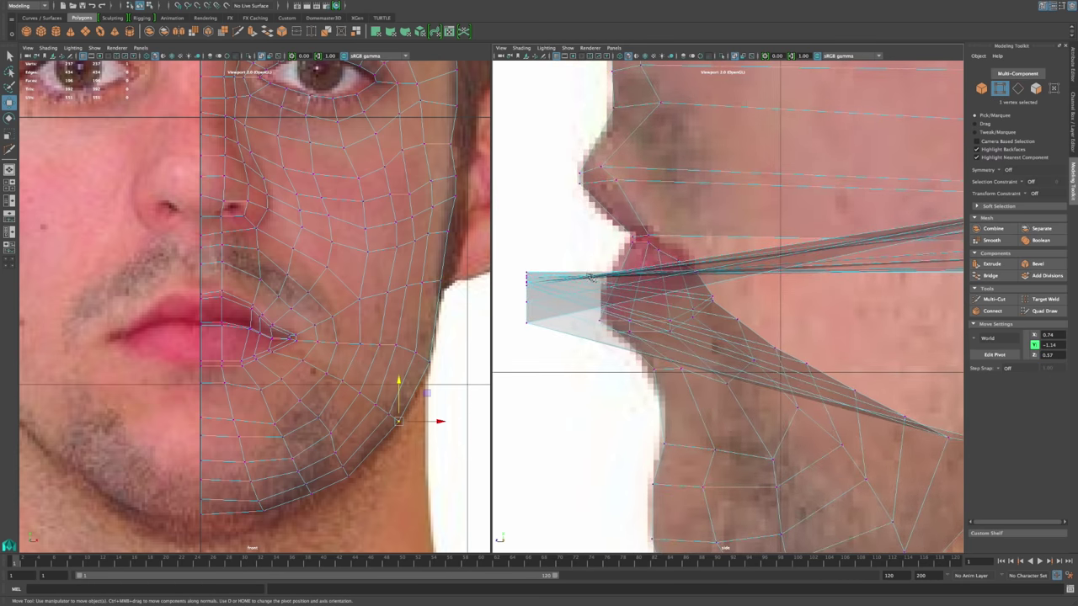
{"action": "middle_click_drag", "start_coordinate": [591, 277], "coordinate": [698, 310], "text": "alt"}
{"action": "scroll", "coordinate": [616, 296], "scroll_direction": "up", "scroll_amount": 1}
{"action": "left_click", "coordinate": [629, 305]}
{"action": "scroll", "coordinate": [779, 329], "scroll_direction": "down", "scroll_amount": 8}
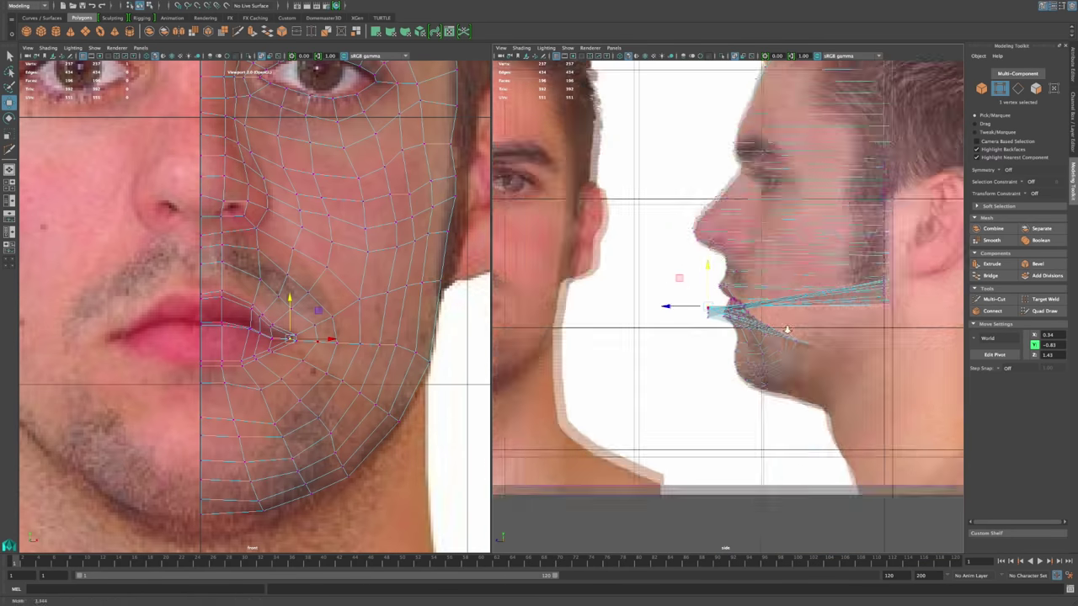
{"action": "middle_click_drag", "start_coordinate": [809, 338], "coordinate": [749, 347], "text": "alt"}
{"action": "scroll", "coordinate": [750, 347], "scroll_direction": "up", "scroll_amount": 4}
{"action": "middle_click_drag", "start_coordinate": [674, 337], "coordinate": [714, 350], "text": "alt"}
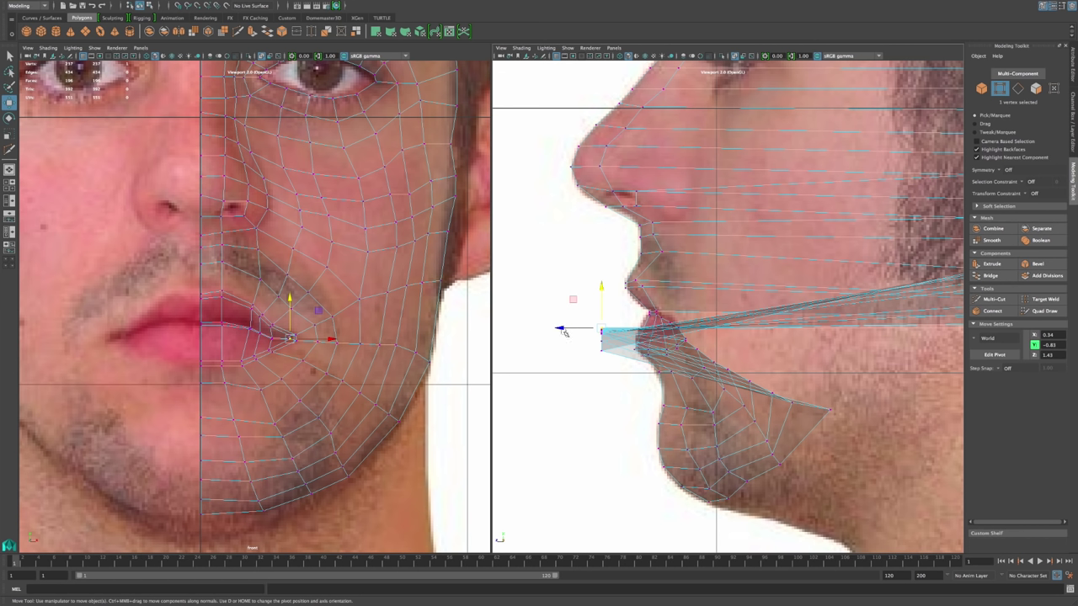
{"action": "left_click_drag", "start_coordinate": [560, 329], "coordinate": [645, 332]}
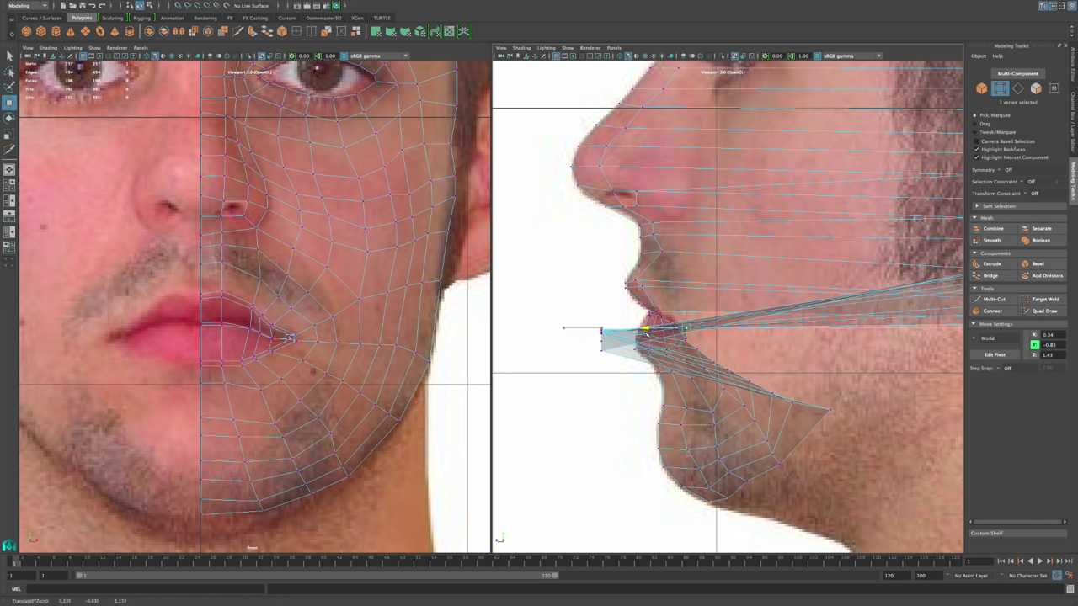
Step: Move the loop's six vertices outward from the mouth corner back along Z to just behind the lip corner
{"action": "middle_click_drag", "start_coordinate": [643, 334], "coordinate": [609, 329]}
{"action": "left_click_drag", "start_coordinate": [611, 338], "coordinate": [664, 332]}
{"action": "right_click_drag", "start_coordinate": [672, 341], "coordinate": [761, 384], "text": "alt"}
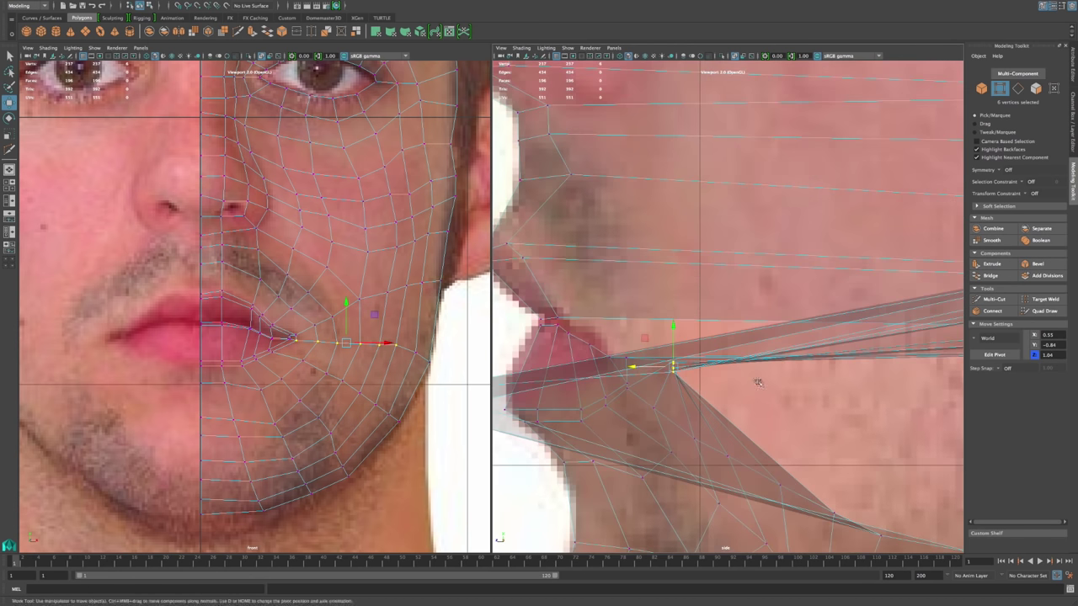
{"action": "middle_click_drag", "start_coordinate": [760, 384], "coordinate": [754, 370], "text": "alt"}
Step: Move the four cheek vertices farther out on the loop back along Z, then the outer two of them deeper still
{"action": "left_click", "coordinate": [685, 368]}
{"action": "right_click_drag", "start_coordinate": [685, 368], "coordinate": [797, 425], "text": "alt"}
{"action": "left_click_drag", "start_coordinate": [615, 415], "coordinate": [648, 377]}
{"action": "left_click_drag", "start_coordinate": [585, 388], "coordinate": [684, 383]}
{"action": "middle_click_drag", "start_coordinate": [643, 395], "coordinate": [699, 407]}
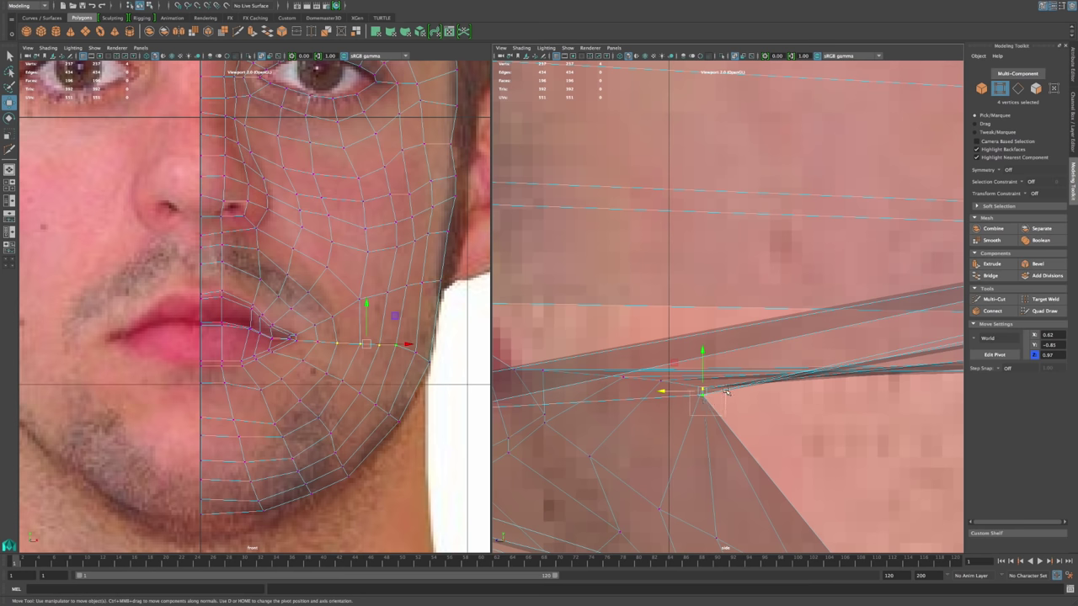
{"action": "left_click_drag", "start_coordinate": [727, 388], "coordinate": [698, 393]}
{"action": "middle_click_drag", "start_coordinate": [699, 394], "coordinate": [672, 366], "text": "alt"}
{"action": "right_click_drag", "start_coordinate": [672, 366], "coordinate": [713, 423], "text": "alt"}
{"action": "middle_click_drag", "start_coordinate": [689, 409], "coordinate": [666, 400]}
{"action": "left_click_drag", "start_coordinate": [664, 398], "coordinate": [711, 397]}
{"action": "right_click_drag", "start_coordinate": [683, 412], "coordinate": [644, 402], "text": "alt"}
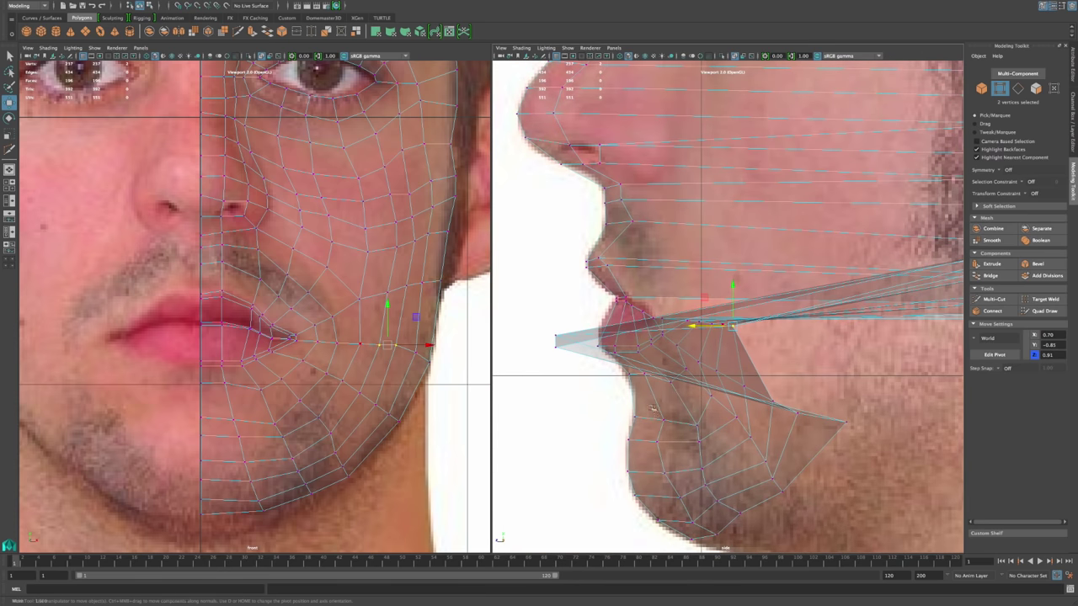
Step: Move the loop's outermost jaw-edge vertex back along Z to the jaw edge, and place the next vertex inward slightly in front of it
{"action": "left_click", "coordinate": [549, 341]}
{"action": "left_click_drag", "start_coordinate": [523, 336], "coordinate": [918, 412]}
{"action": "middle_click_drag", "start_coordinate": [917, 414], "coordinate": [807, 433], "text": "alt"}
{"action": "scroll", "coordinate": [817, 396], "scroll_direction": "down", "scroll_amount": 5}
{"action": "left_click_drag", "start_coordinate": [756, 364], "coordinate": [764, 363]}
{"action": "left_click", "coordinate": [686, 354]}
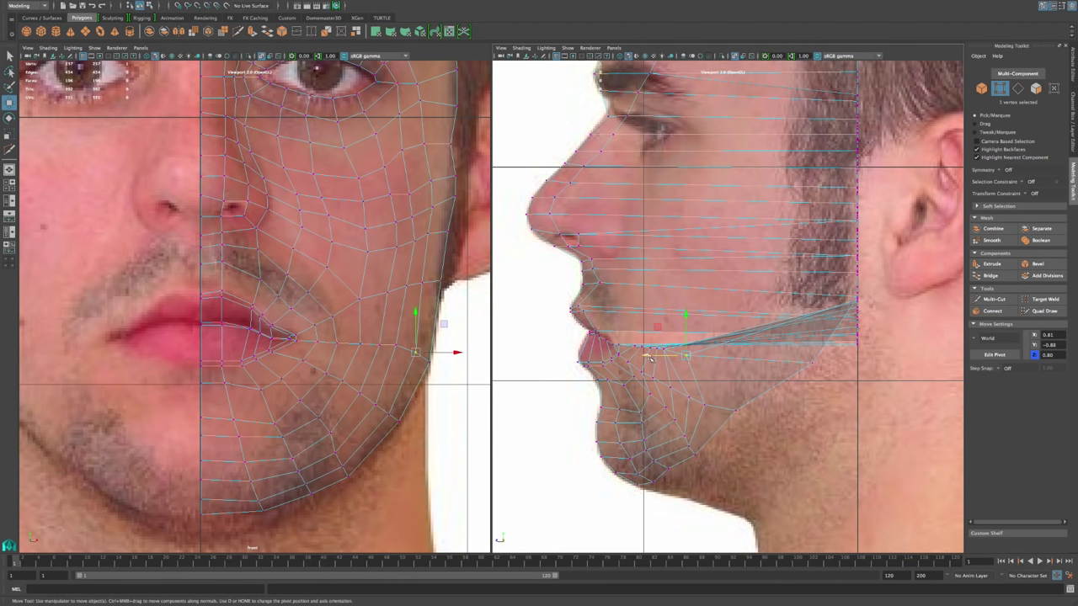
{"action": "left_click_drag", "start_coordinate": [649, 358], "coordinate": [721, 377]}
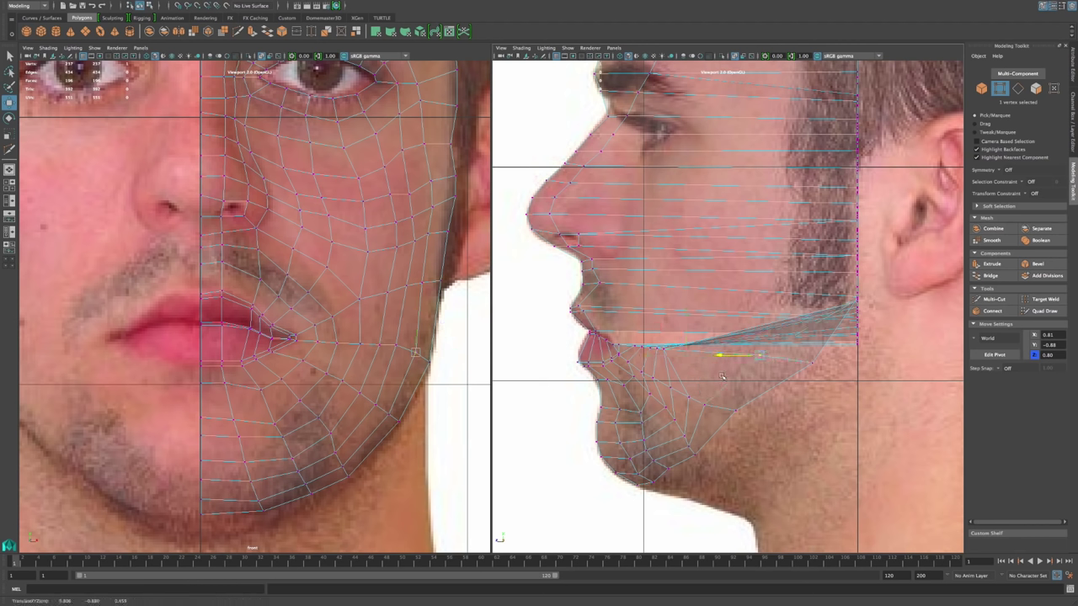
{"action": "left_click_drag", "start_coordinate": [661, 357], "coordinate": [687, 360]}
{"action": "key", "text": "w"}
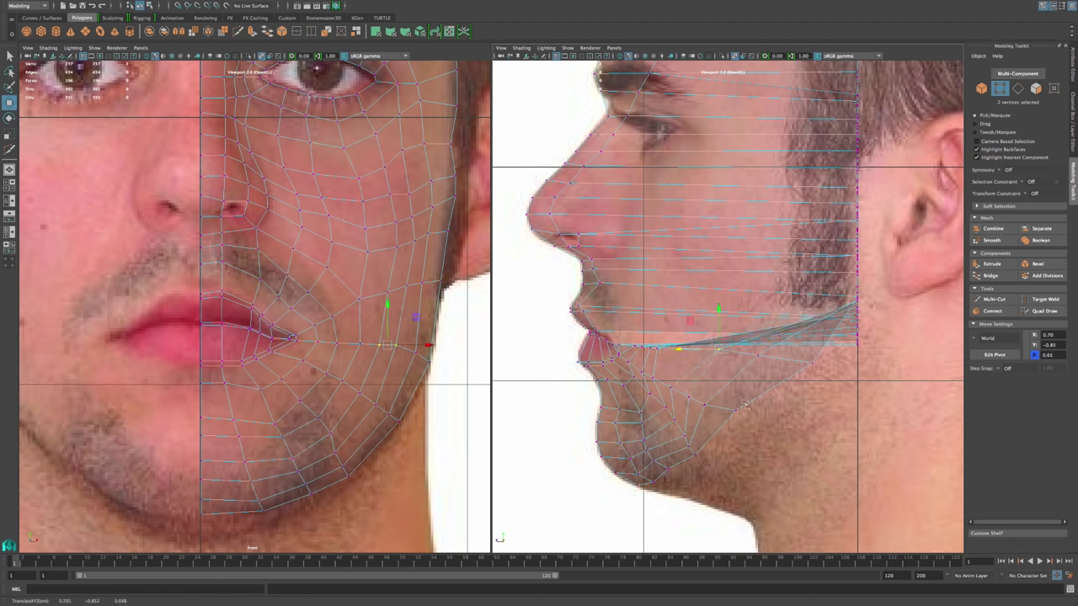
{"action": "key", "text": "ctrl+z"}
Step: Select only the outer vertex of the two overlapping cheek vertices on the loop and move it back along Z to 0.62
{"action": "right_click_drag", "start_coordinate": [751, 414], "coordinate": [909, 460], "text": "alt"}
{"action": "middle_click_drag", "start_coordinate": [709, 404], "coordinate": [806, 325], "text": "alt"}
{"action": "left_click", "coordinate": [595, 413]}
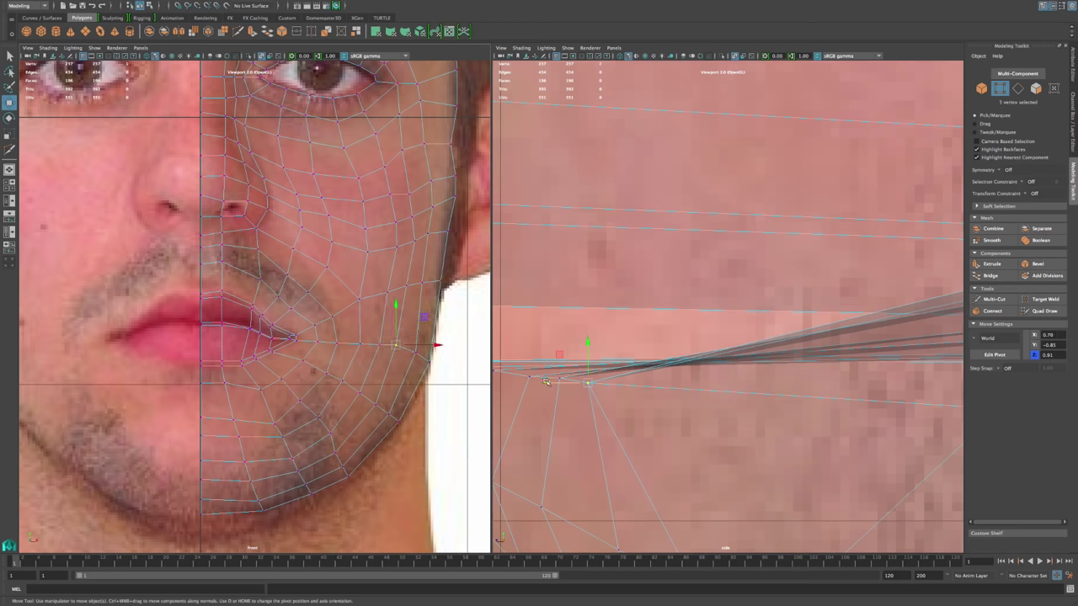
{"action": "scroll", "coordinate": [801, 329], "scroll_direction": "down", "scroll_amount": 6}
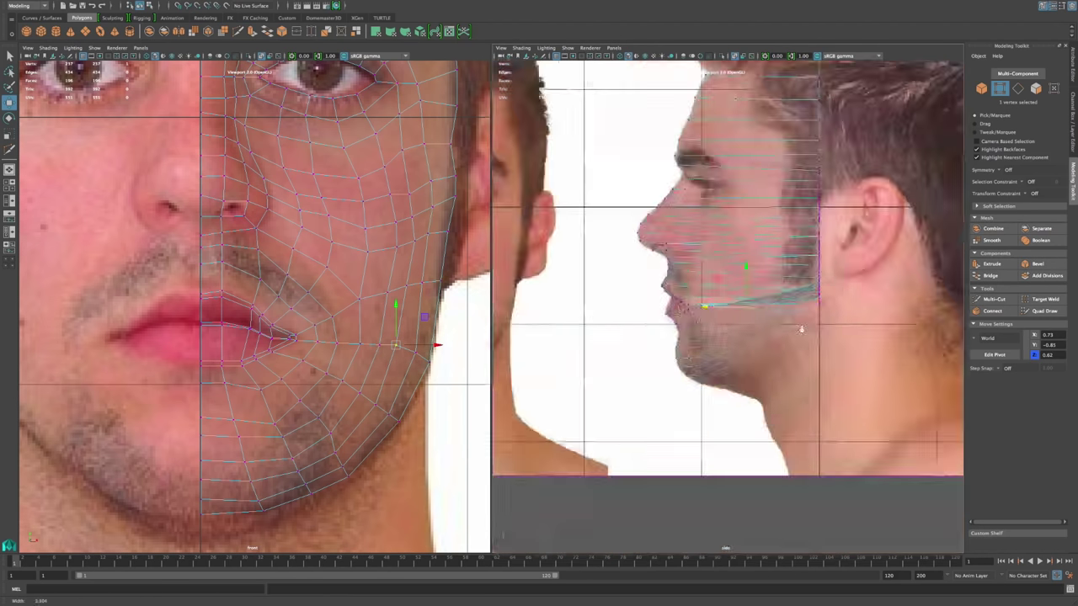
{"action": "mouse_move", "coordinate": [802, 330]}
{"action": "right_mouse_down", "text": "alt"}
{"action": "mouse_move", "coordinate": [825, 348]}
{"action": "mouse_move", "coordinate": [811, 346]}
{"action": "right_mouse_up", "text": "alt"}
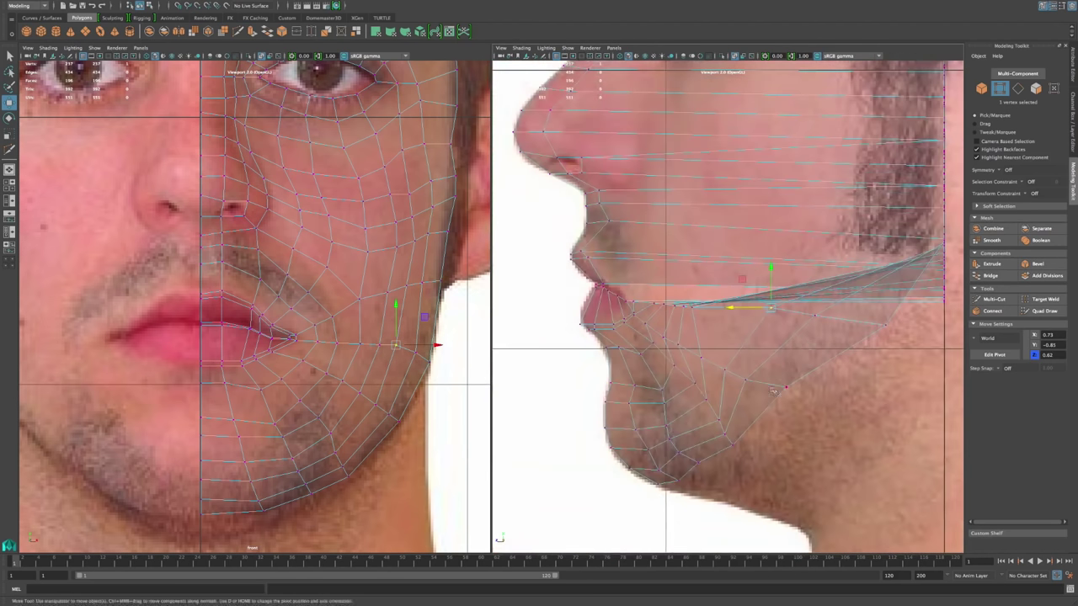
Step: Adjust the depth of the lower jaw vertices one by one along Z, moving them slightly back in the side view
{"action": "left_click", "coordinate": [748, 378]}
{"action": "left_click_drag", "start_coordinate": [708, 381], "coordinate": [724, 383]}
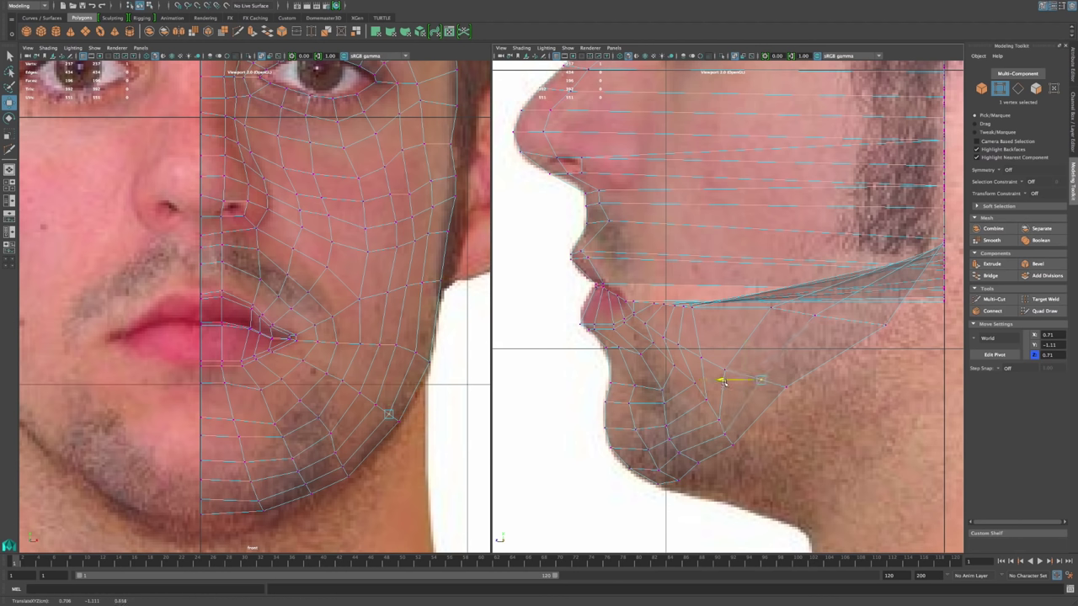
{"action": "left_click", "coordinate": [729, 436]}
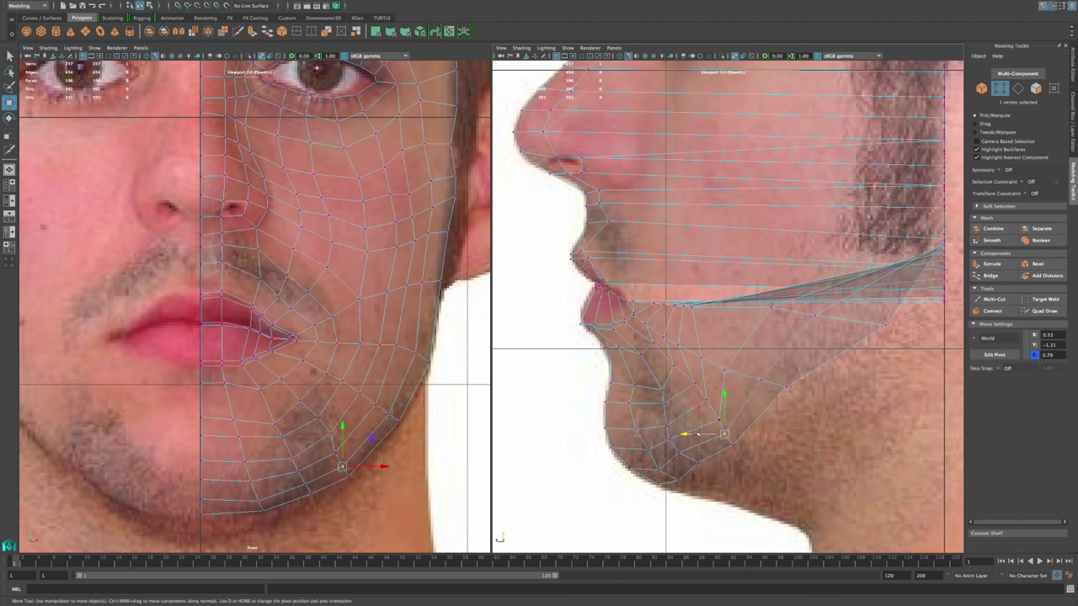
{"action": "middle_click_drag", "start_coordinate": [729, 436], "coordinate": [699, 462]}
{"action": "left_click_drag", "start_coordinate": [664, 464], "coordinate": [668, 465]}
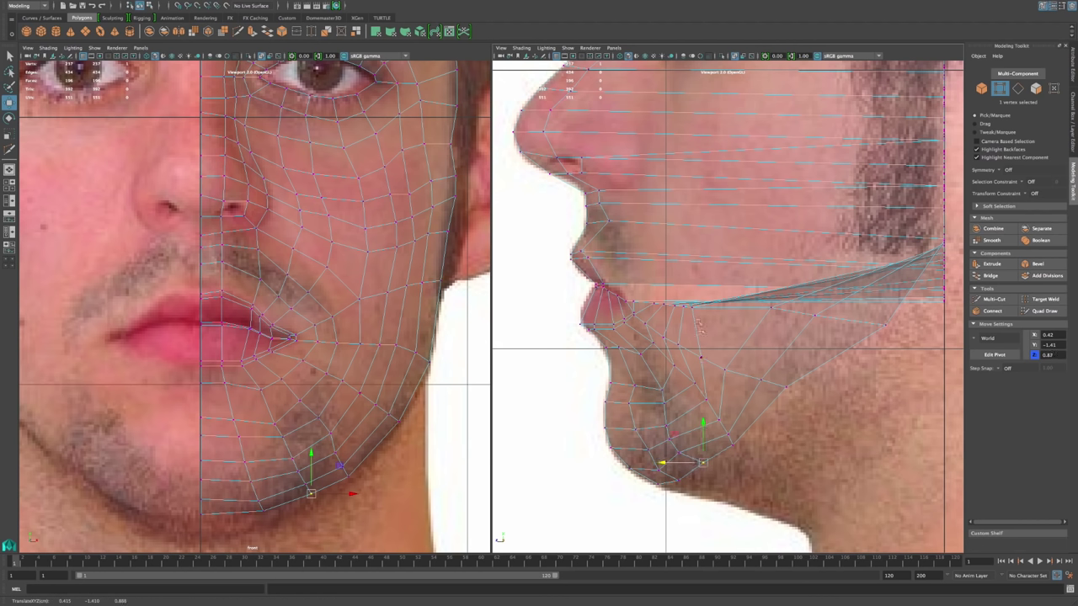
Step: Move the loop's mid-cheek vertex and the cheek vertex below it back along Z in the side view
{"action": "left_click", "coordinate": [694, 309]}
{"action": "left_click_drag", "start_coordinate": [663, 310], "coordinate": [706, 315]}
{"action": "middle_click_drag", "start_coordinate": [706, 314], "coordinate": [712, 316]}
{"action": "left_click", "coordinate": [703, 357]}
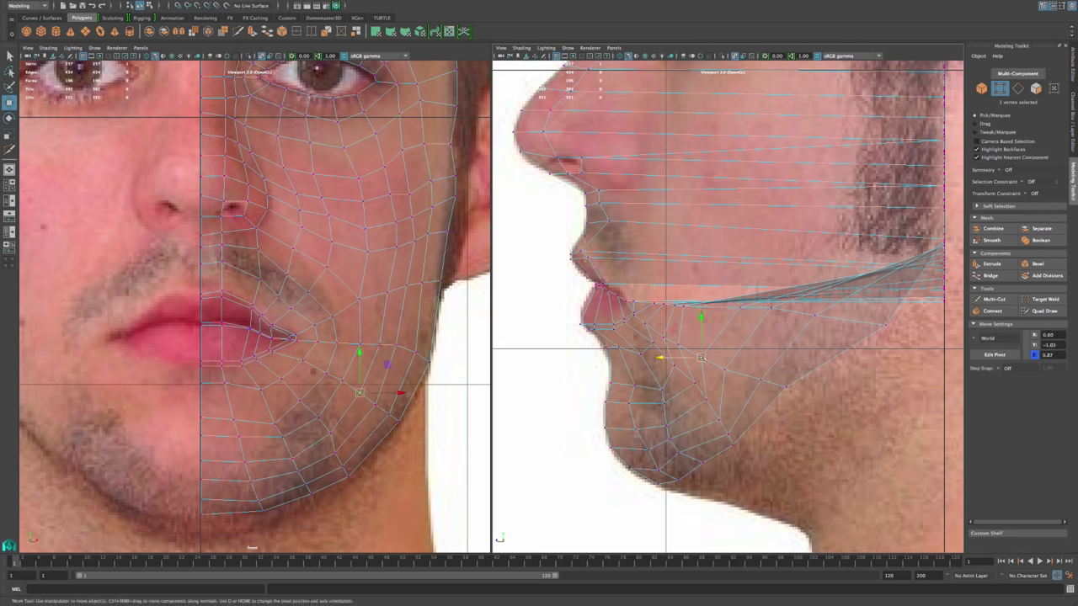
{"action": "left_click_drag", "start_coordinate": [676, 359], "coordinate": [747, 381]}
Step: Move the vertices below and outward of the mouth corner back along Z to even out the cheek spacing
{"action": "left_click", "coordinate": [724, 372]}
{"action": "left_click", "coordinate": [764, 381]}
{"action": "left_click", "coordinate": [714, 353]}
{"action": "mouse_move", "coordinate": [674, 361]}
{"action": "middle_mouse_down"}
{"action": "mouse_move", "coordinate": [687, 359]}
{"action": "mouse_move", "coordinate": [657, 345]}
{"action": "mouse_move", "coordinate": [691, 349]}
{"action": "middle_mouse_up"}
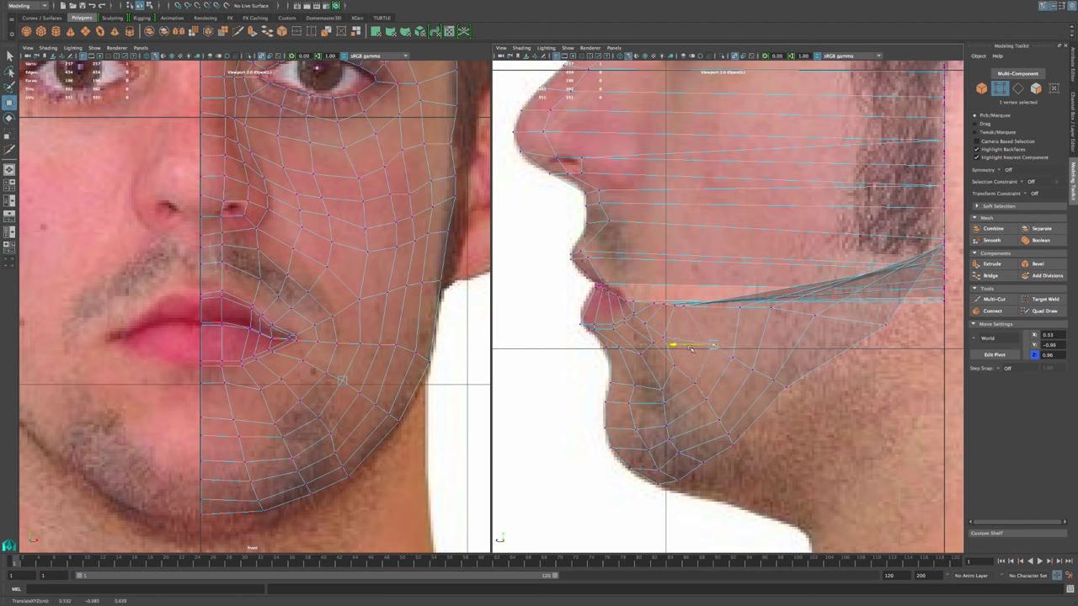
{"action": "mouse_move", "coordinate": [659, 341]}
{"action": "left_mouse_down"}
{"action": "mouse_move", "coordinate": [680, 329]}
{"action": "mouse_move", "coordinate": [671, 337]}
{"action": "left_mouse_up"}
{"action": "middle_click_drag", "start_coordinate": [670, 337], "coordinate": [656, 366]}
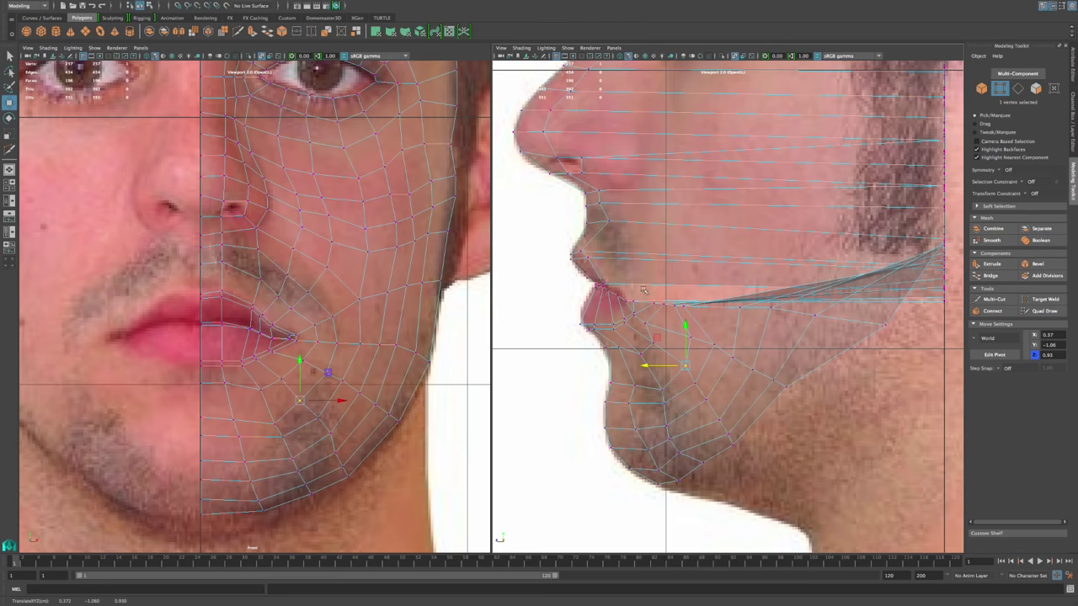
Step: Select the mouth-corner vertex and nudge it forward along Z toward the lip corner in the side view
{"action": "scroll", "coordinate": [643, 290], "scroll_direction": "up", "scroll_amount": 5}
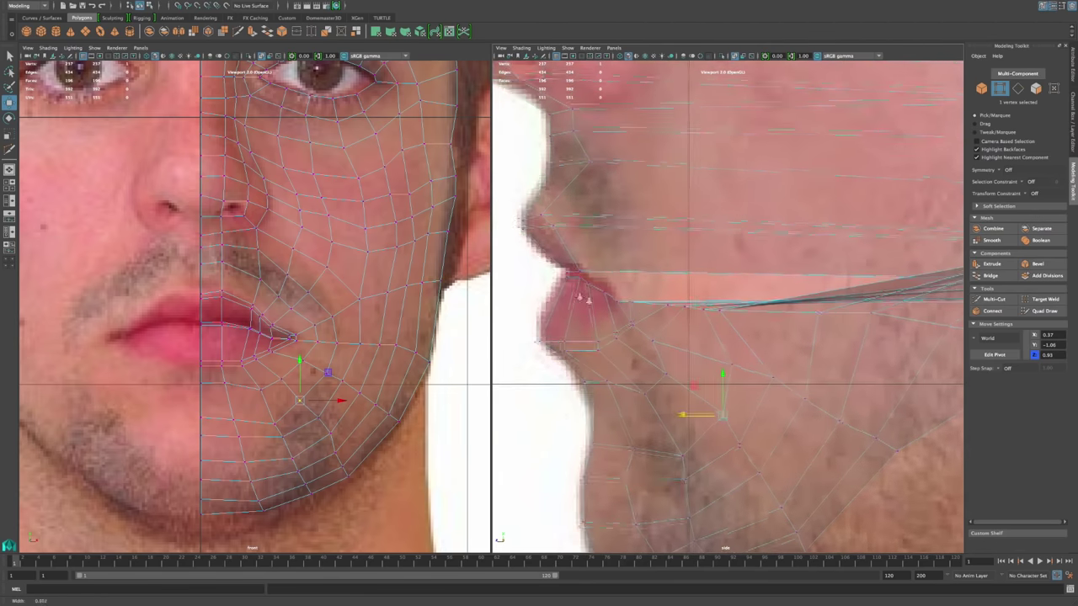
{"action": "scroll", "coordinate": [581, 296], "scroll_direction": "up", "scroll_amount": 3}
{"action": "left_click", "coordinate": [575, 302]}
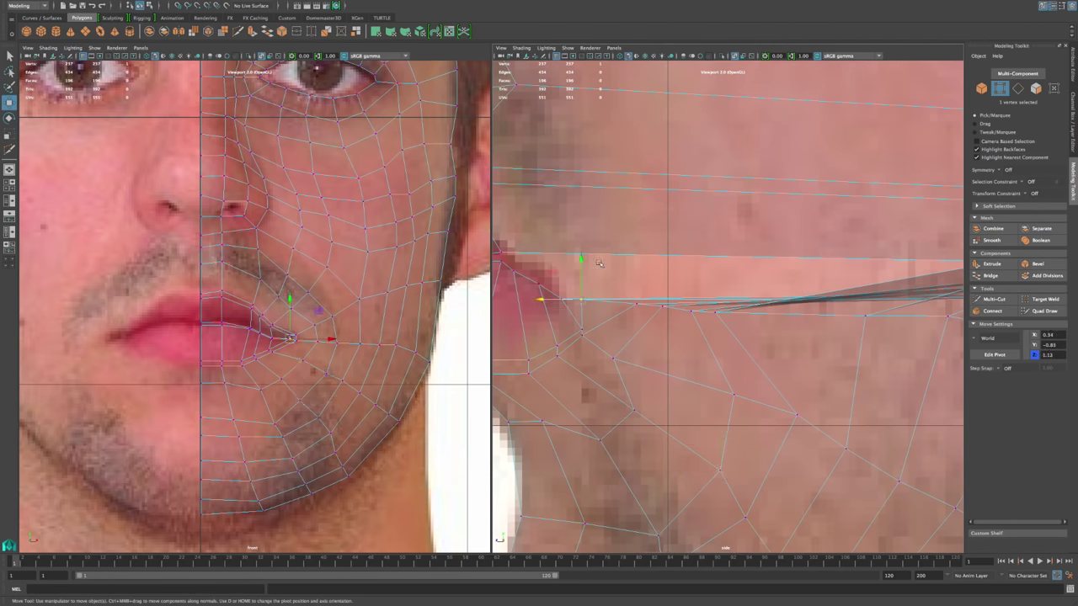
{"action": "left_click_drag", "start_coordinate": [546, 300], "coordinate": [538, 301]}
{"action": "middle_click_drag", "start_coordinate": [547, 306], "coordinate": [580, 322], "text": "alt"}
{"action": "right_click_drag", "start_coordinate": [583, 326], "coordinate": [623, 356], "text": "alt"}
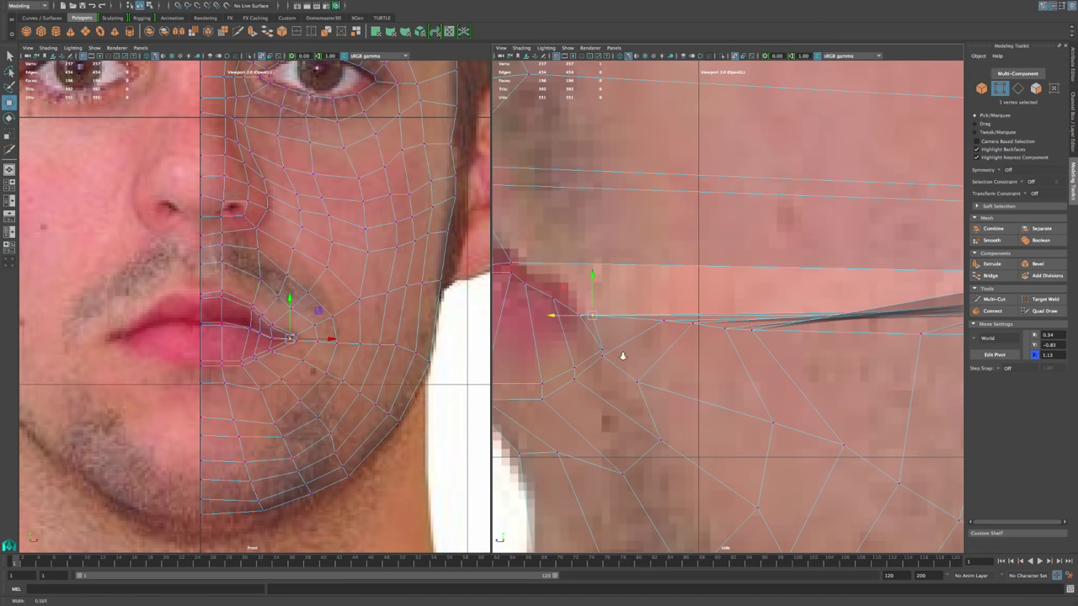
Step: Select the inner lower-lip vertex beside the mouth corner in the front view and move it forward along Z to the lip corner
{"action": "right_click_drag", "start_coordinate": [309, 338], "coordinate": [437, 382], "text": "alt"}
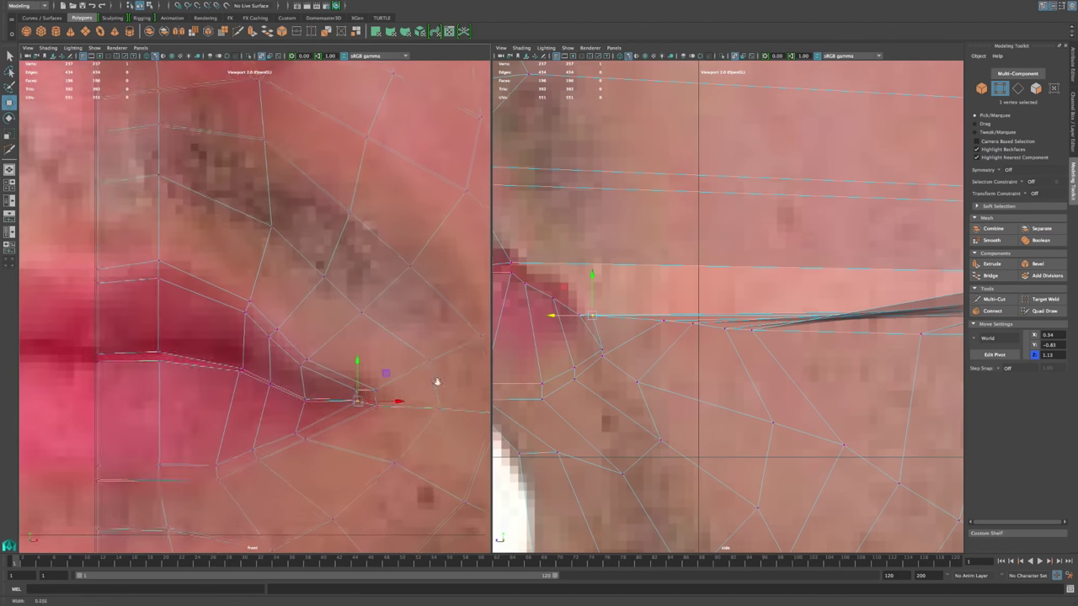
{"action": "middle_click_drag", "start_coordinate": [437, 382], "coordinate": [386, 281], "text": "alt"}
{"action": "right_click_drag", "start_coordinate": [370, 303], "coordinate": [404, 344], "text": "alt"}
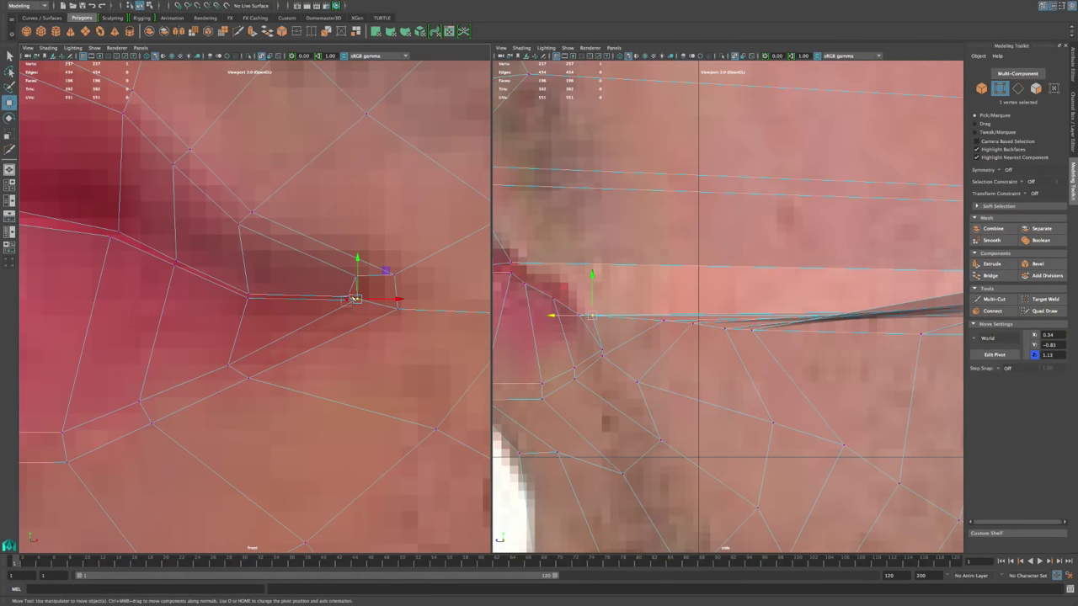
{"action": "left_click_drag", "start_coordinate": [342, 305], "coordinate": [351, 297]}
{"action": "right_click_drag", "start_coordinate": [690, 336], "coordinate": [661, 329], "text": "alt"}
{"action": "left_click_drag", "start_coordinate": [792, 309], "coordinate": [794, 308]}
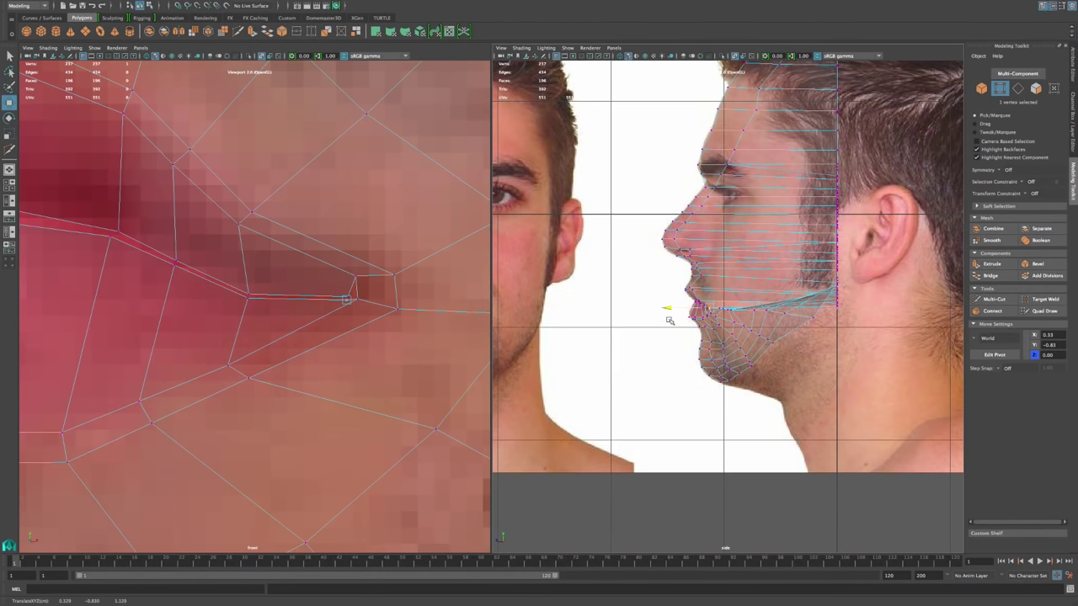
{"action": "scroll", "coordinate": [666, 321], "scroll_direction": "up", "scroll_amount": 10}
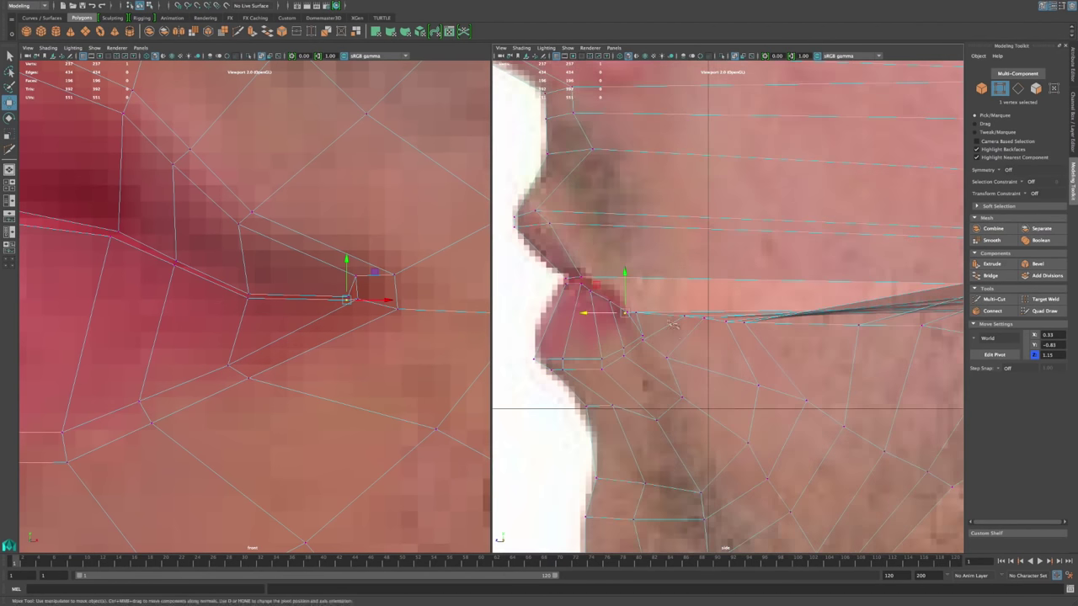
{"action": "scroll", "coordinate": [626, 318], "scroll_direction": "up", "scroll_amount": 3}
{"action": "middle_click_drag", "start_coordinate": [578, 353], "coordinate": [588, 354]}
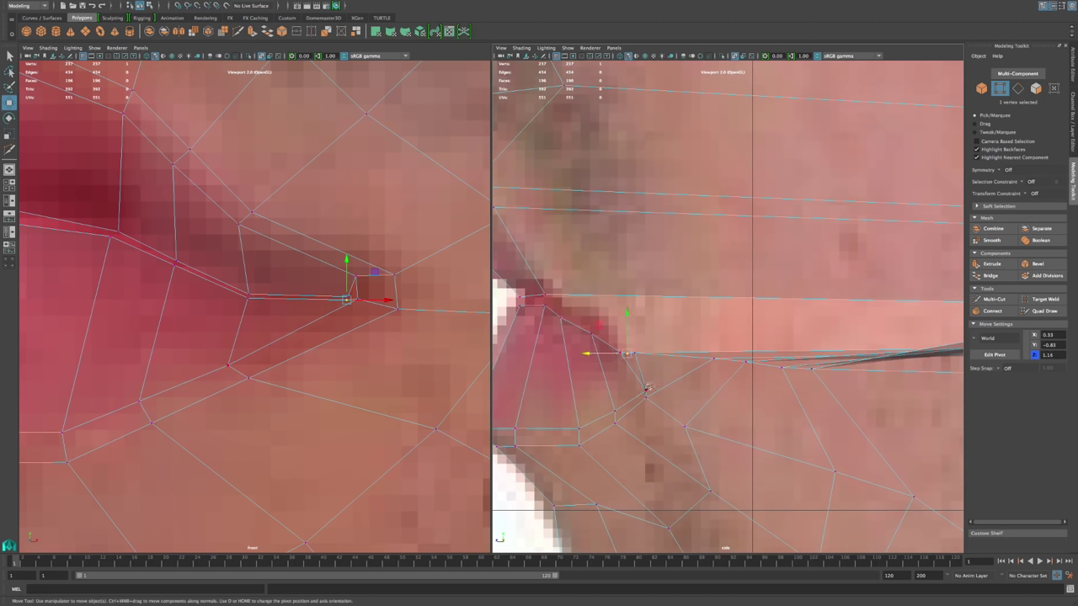
Step: Nudge the lower-lip border vertex near the mouth corner and the inner lower-lip vertex on the mouth line forward along Z
{"action": "left_click", "coordinate": [643, 390]}
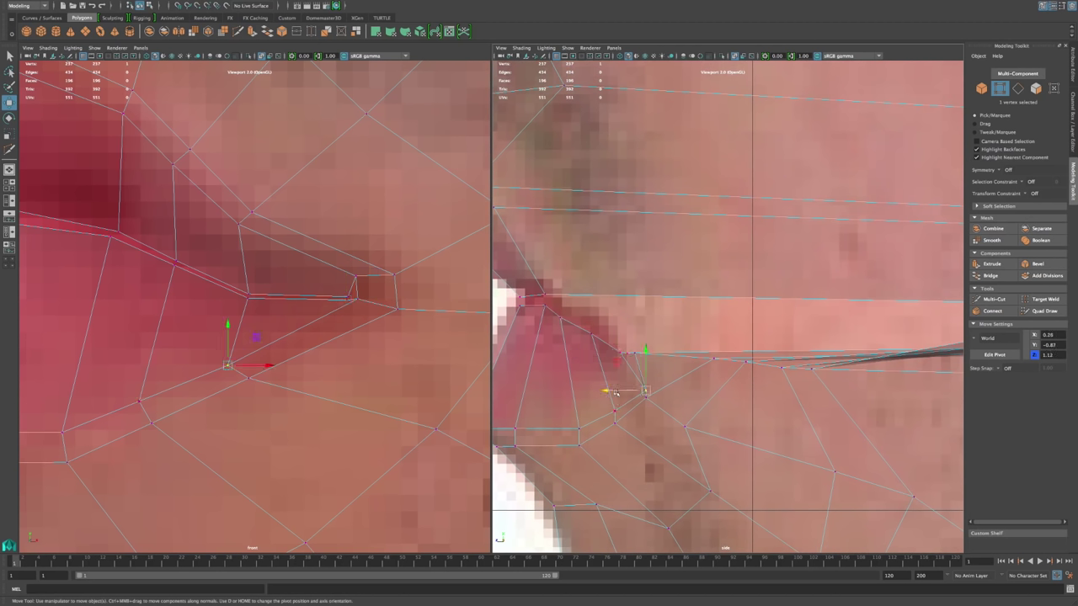
{"action": "middle_click_drag", "start_coordinate": [610, 391], "coordinate": [604, 393]}
{"action": "left_click", "coordinate": [244, 363]}
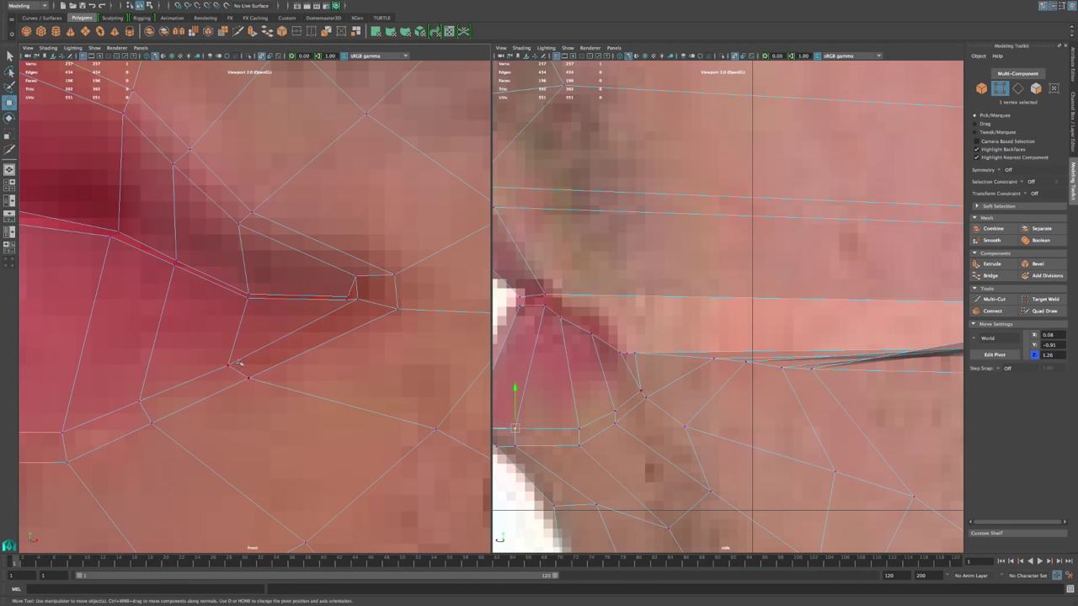
{"action": "left_click", "coordinate": [227, 366]}
{"action": "middle_click_drag", "start_coordinate": [609, 392], "coordinate": [604, 392]}
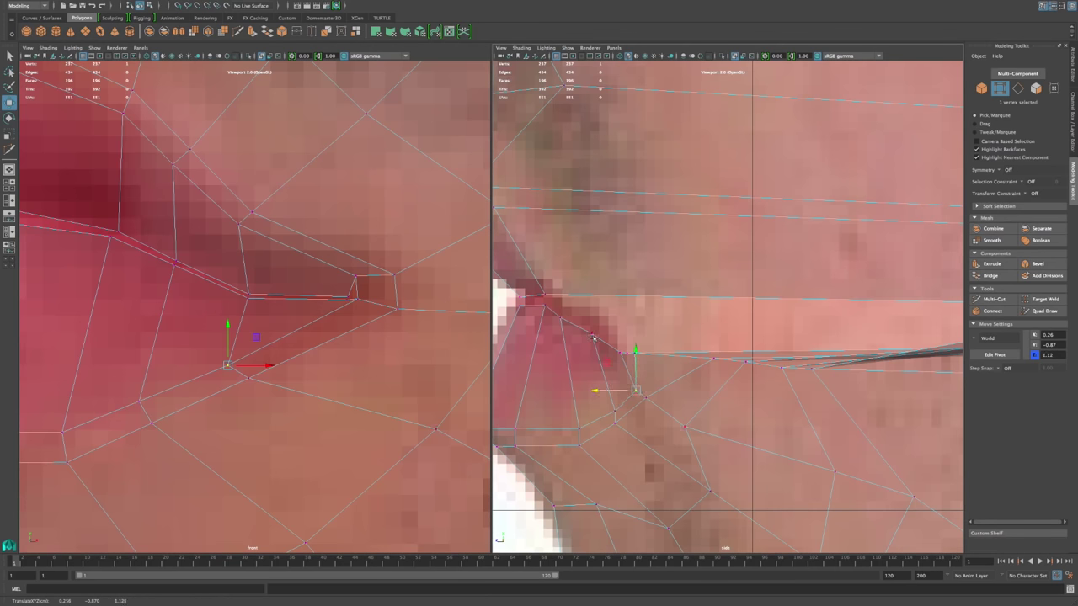
{"action": "left_click", "coordinate": [593, 331]}
{"action": "left_click_drag", "start_coordinate": [555, 335], "coordinate": [549, 334]}
Step: Select the two upper inner-lip vertices nearest the mouth corner and move them forward along Z to the lip corner
{"action": "right_click_drag", "start_coordinate": [909, 360], "coordinate": [775, 361], "text": "alt"}
{"action": "middle_click_drag", "start_coordinate": [775, 361], "coordinate": [745, 367], "text": "alt"}
{"action": "right_click_drag", "start_coordinate": [745, 366], "coordinate": [757, 366], "text": "alt"}
{"action": "scroll", "coordinate": [757, 367], "scroll_direction": "up", "scroll_amount": 5}
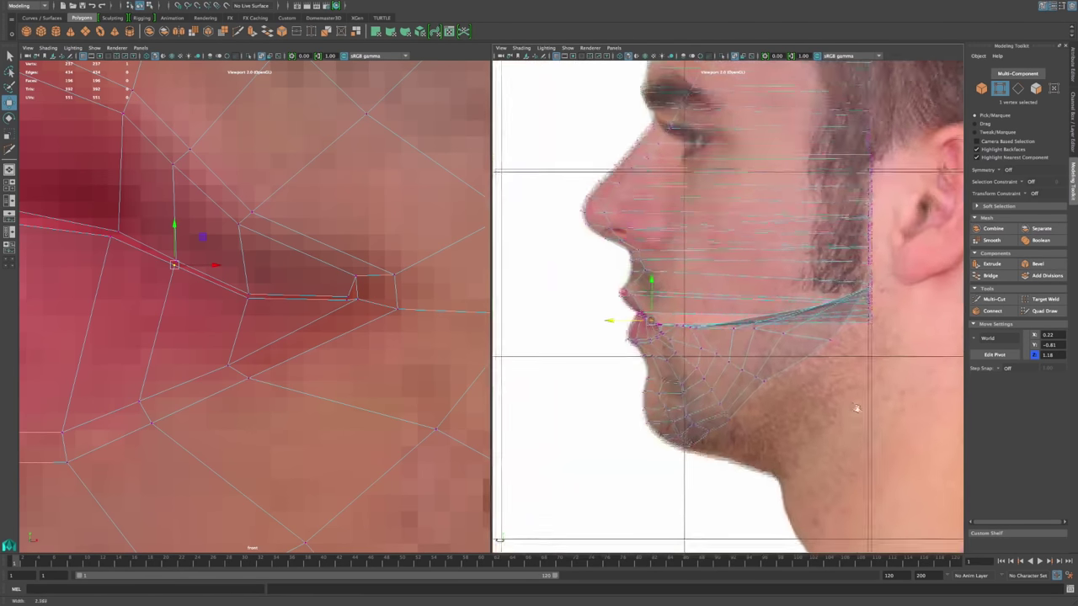
{"action": "left_click_drag", "start_coordinate": [868, 328], "coordinate": [866, 327]}
{"action": "left_click", "coordinate": [806, 330]}
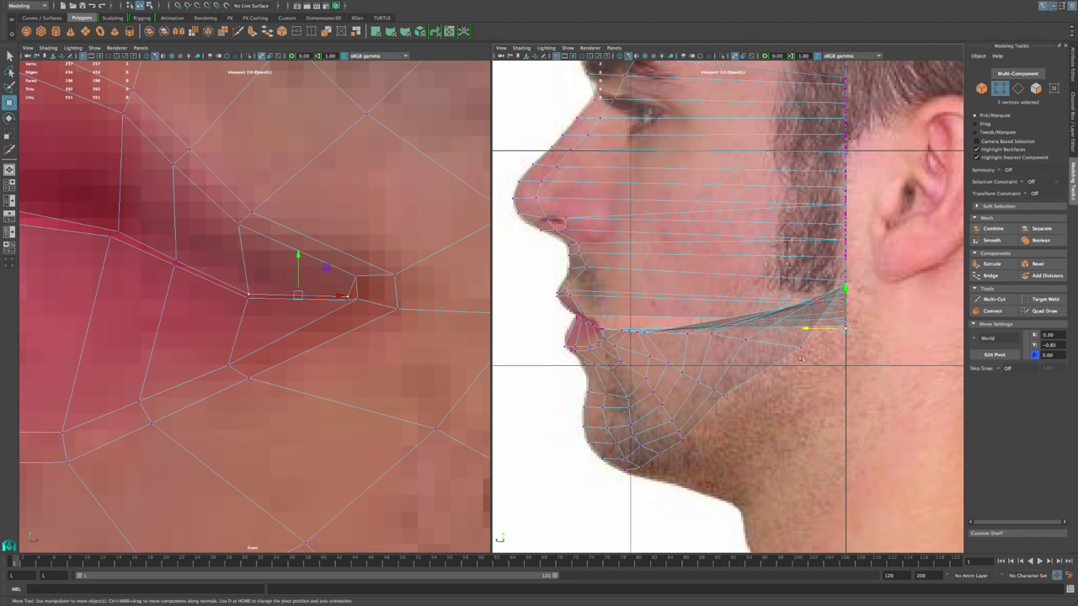
{"action": "left_click_drag", "start_coordinate": [806, 330], "coordinate": [569, 331]}
{"action": "right_click_drag", "start_coordinate": [593, 341], "coordinate": [676, 373], "text": "alt"}
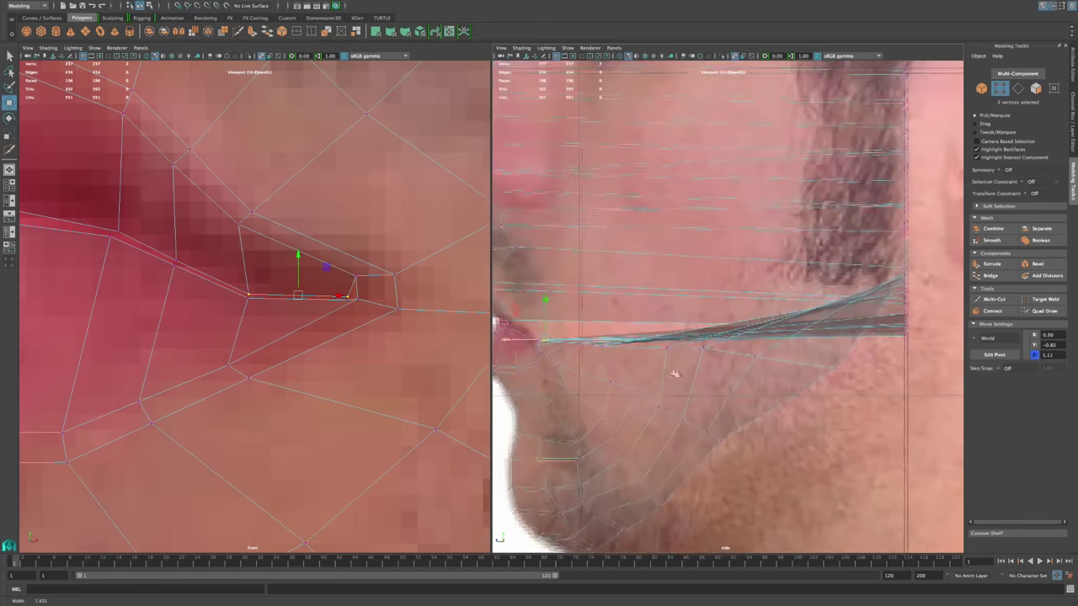
{"action": "middle_click_drag", "start_coordinate": [676, 373], "coordinate": [794, 363], "text": "alt"}
{"action": "right_click_drag", "start_coordinate": [673, 360], "coordinate": [834, 384], "text": "alt"}
{"action": "scroll", "coordinate": [834, 384], "scroll_direction": "down", "scroll_amount": 2}
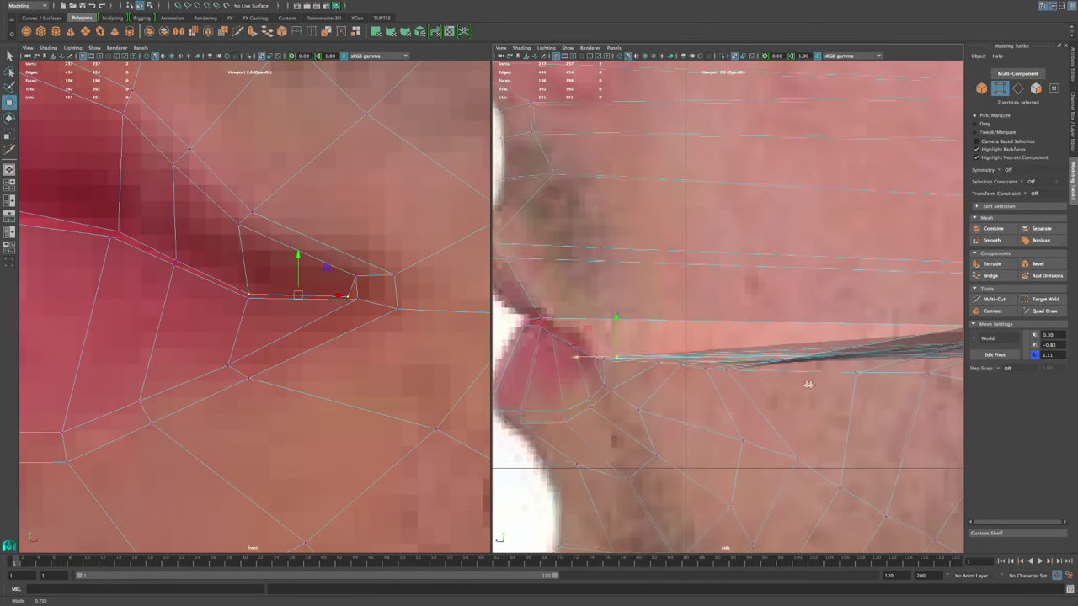
Step: Select the next upper inner-lip vertex toward the face centre and move it forward along Z to the lip line
{"action": "left_click", "coordinate": [176, 261]}
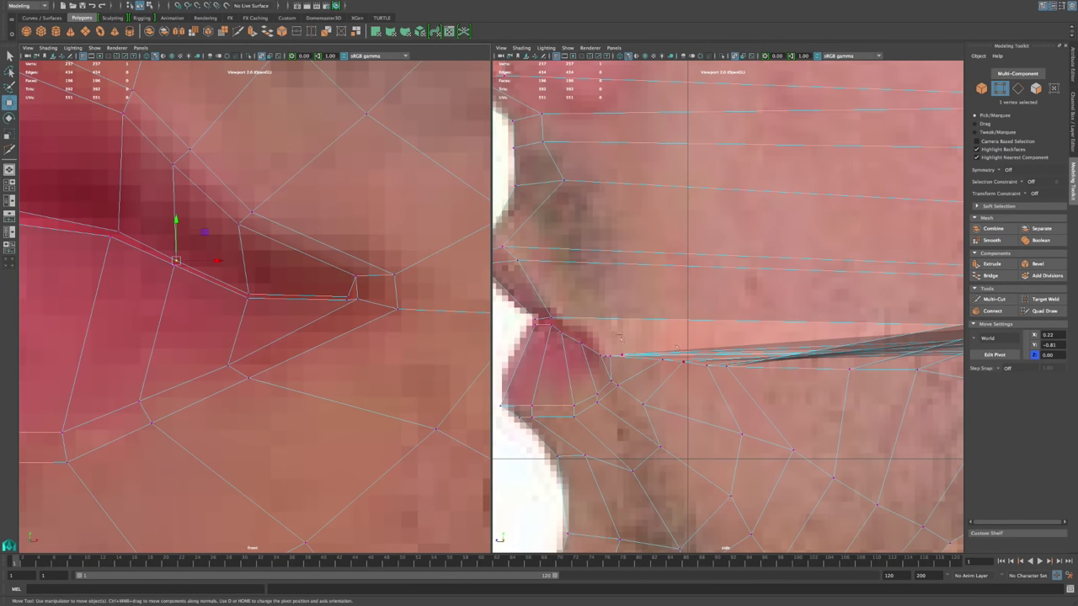
{"action": "scroll", "coordinate": [716, 352], "scroll_direction": "down", "scroll_amount": 6}
{"action": "right_click_drag", "start_coordinate": [716, 352], "coordinate": [680, 350], "text": "alt"}
{"action": "middle_click_drag", "start_coordinate": [867, 319], "coordinate": [627, 327]}
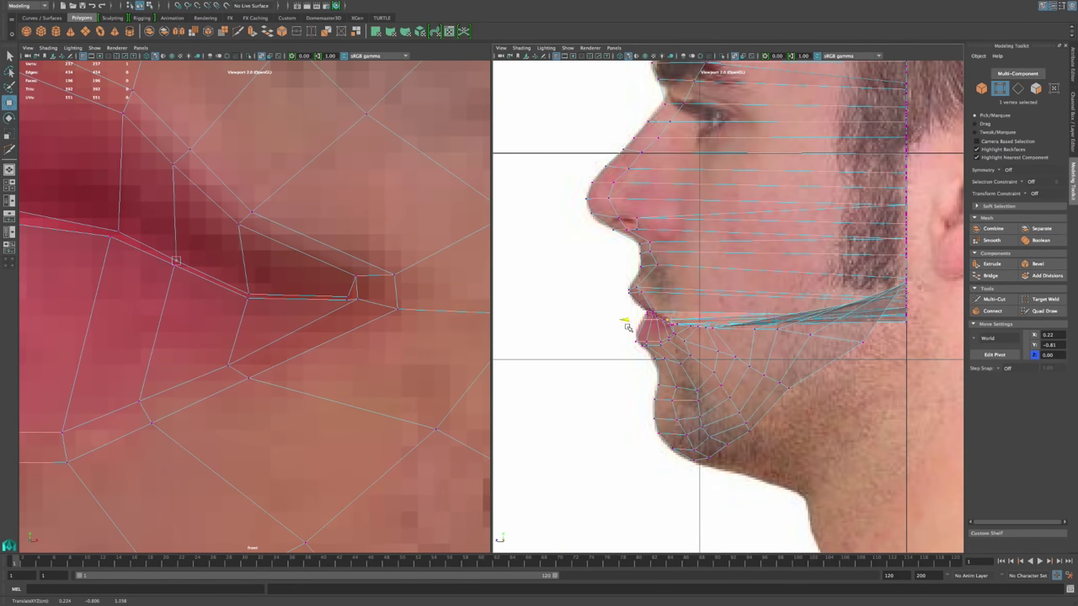
{"action": "scroll", "coordinate": [627, 327], "scroll_direction": "up", "scroll_amount": 8}
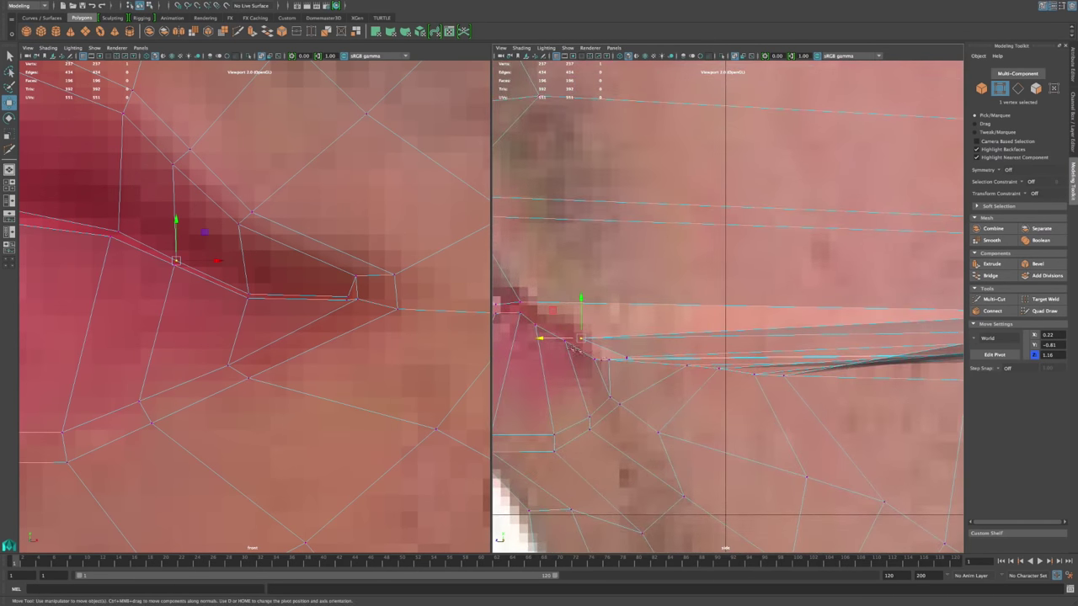
Step: Move the two upper inner-lip vertices nearest the mouth corner farther forward along Z, one at a time, onto the lip line
{"action": "left_click", "coordinate": [627, 356]}
{"action": "middle_click_drag", "start_coordinate": [586, 358], "coordinate": [556, 358]}
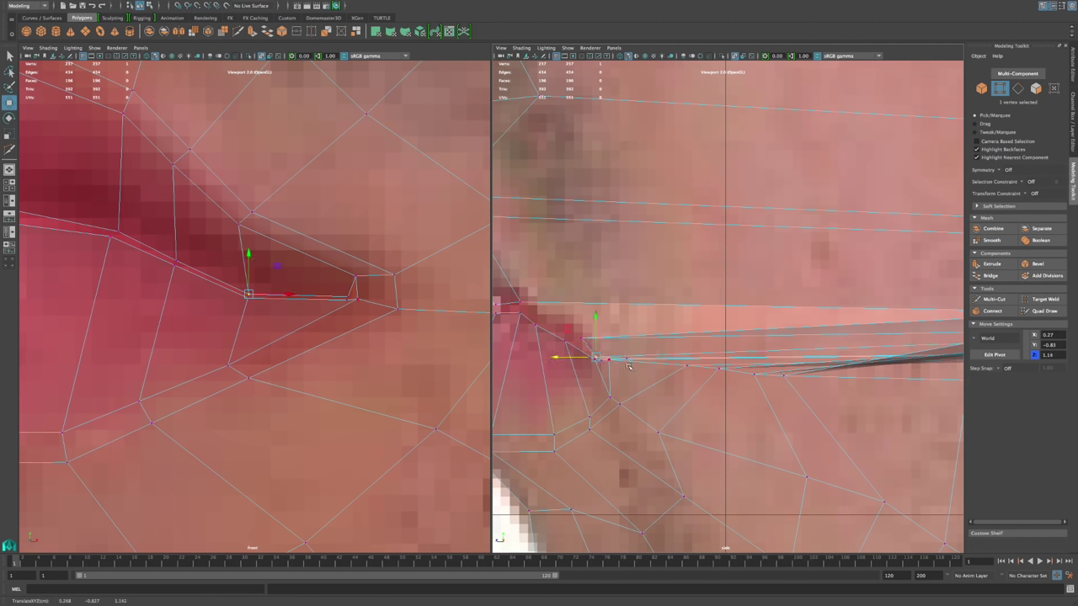
{"action": "left_click", "coordinate": [585, 360]}
{"action": "middle_click_drag", "start_coordinate": [574, 330], "coordinate": [587, 340]}
{"action": "key", "text": "ctrl+z"}
{"action": "left_click", "coordinate": [563, 338]}
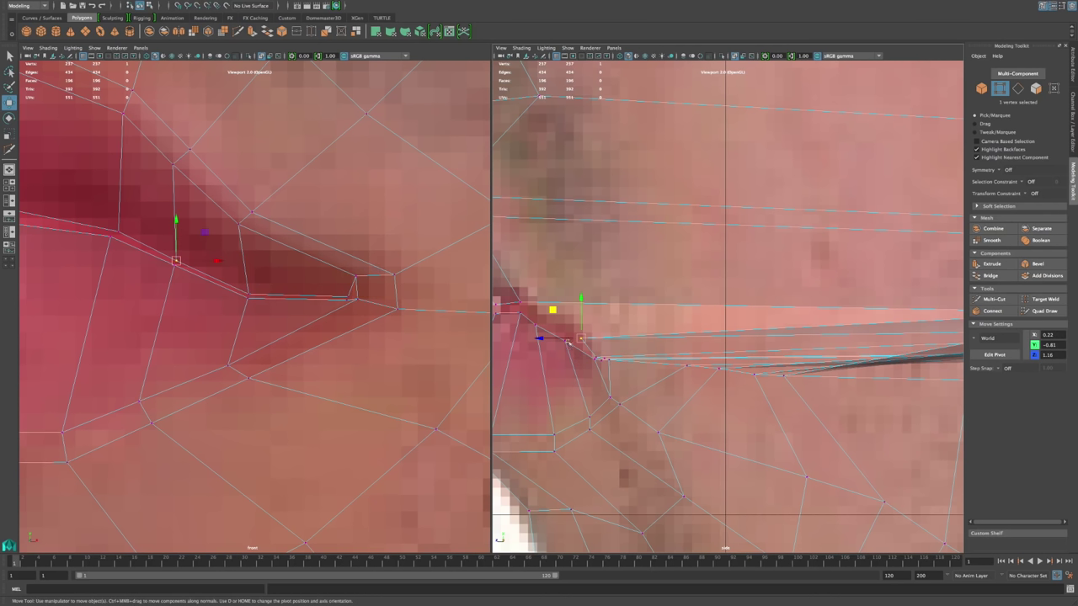
Step: Nudge the mouth-line vertex forward along Z, and bring the next upper inner-lip vertex toward the face centre forward onto the lip line
{"action": "left_click_drag", "start_coordinate": [544, 340], "coordinate": [546, 340]}
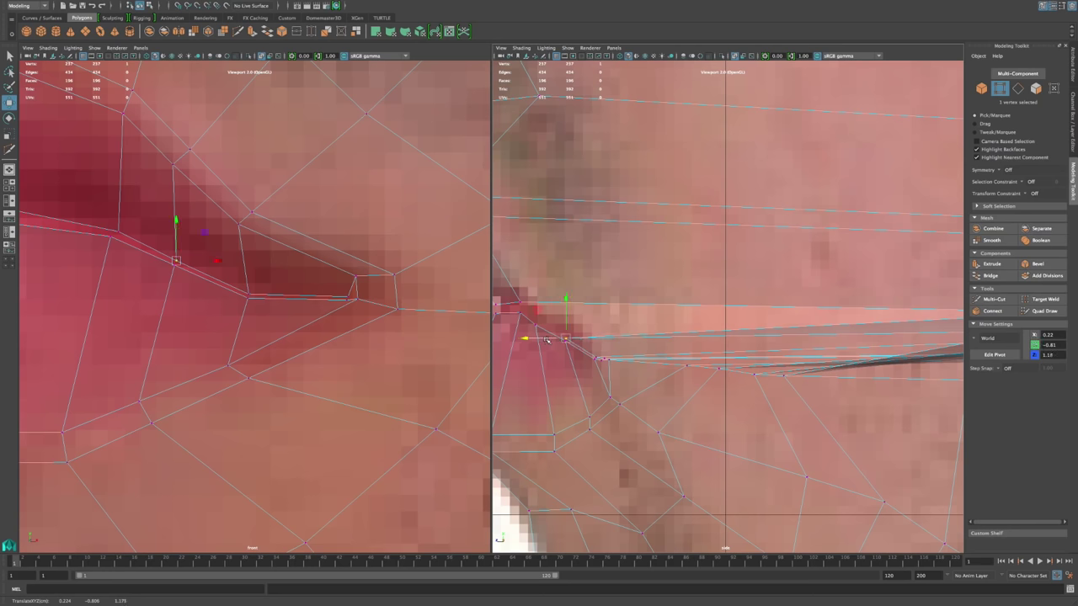
{"action": "left_click", "coordinate": [118, 230]}
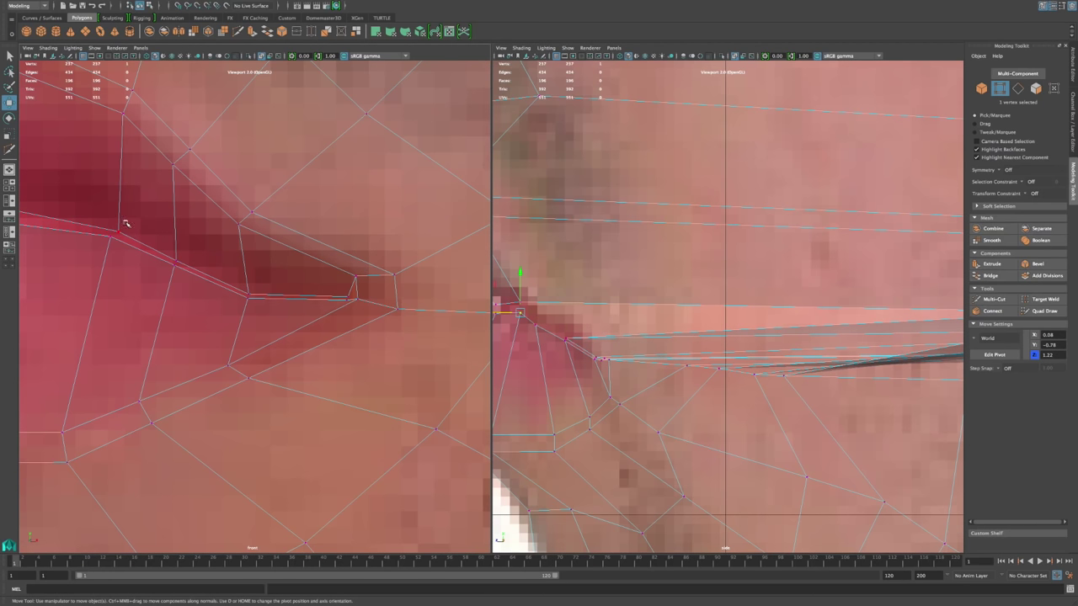
{"action": "left_click", "coordinate": [119, 230]}
{"action": "middle_click_drag", "start_coordinate": [325, 263], "coordinate": [411, 390], "text": "alt"}
{"action": "scroll", "coordinate": [754, 389], "scroll_direction": "down", "scroll_amount": 5}
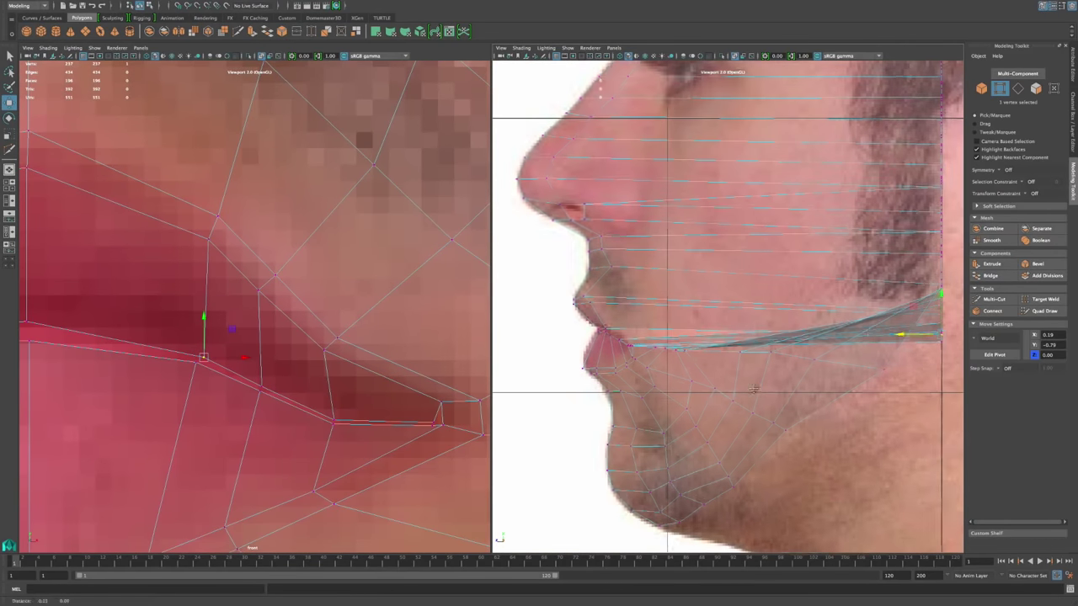
{"action": "left_click_drag", "start_coordinate": [901, 335], "coordinate": [571, 371]}
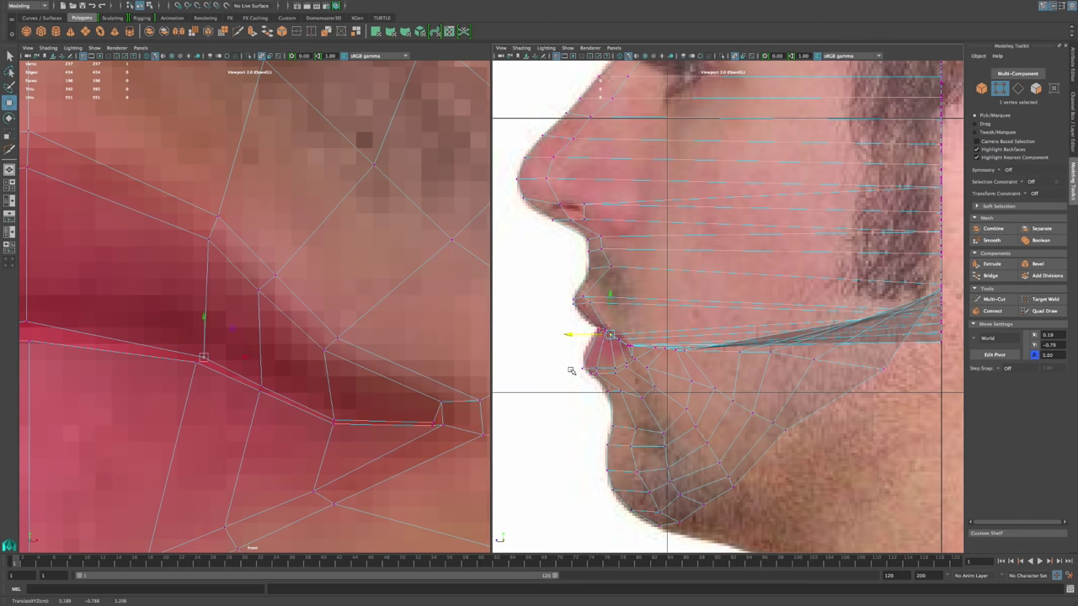
{"action": "middle_click_drag", "start_coordinate": [614, 373], "coordinate": [645, 396], "text": "alt"}
{"action": "middle_click_drag", "start_coordinate": [186, 345], "coordinate": [264, 364], "text": "alt"}
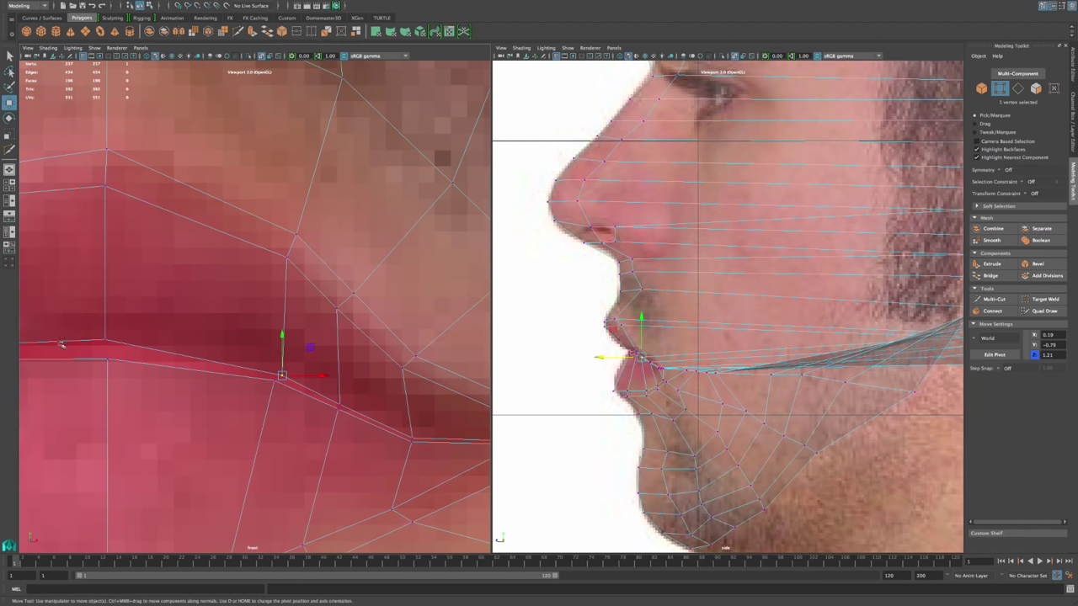
Step: Move the two vertices on the inner edge of the upper-lip border, midway to the mouth corner, forward along Z one at a time
{"action": "left_click", "coordinate": [104, 340]}
{"action": "middle_click_drag", "start_coordinate": [744, 347], "coordinate": [682, 335], "text": "alt"}
{"action": "middle_click_drag", "start_coordinate": [25, 345], "coordinate": [116, 353], "text": "alt"}
{"action": "left_click", "coordinate": [121, 354]}
{"action": "middle_click_drag", "start_coordinate": [293, 331], "coordinate": [242, 334], "text": "alt"}
{"action": "left_click", "coordinate": [104, 238]}
{"action": "left_click", "coordinate": [259, 219]}
{"action": "left_click", "coordinate": [411, 301]}
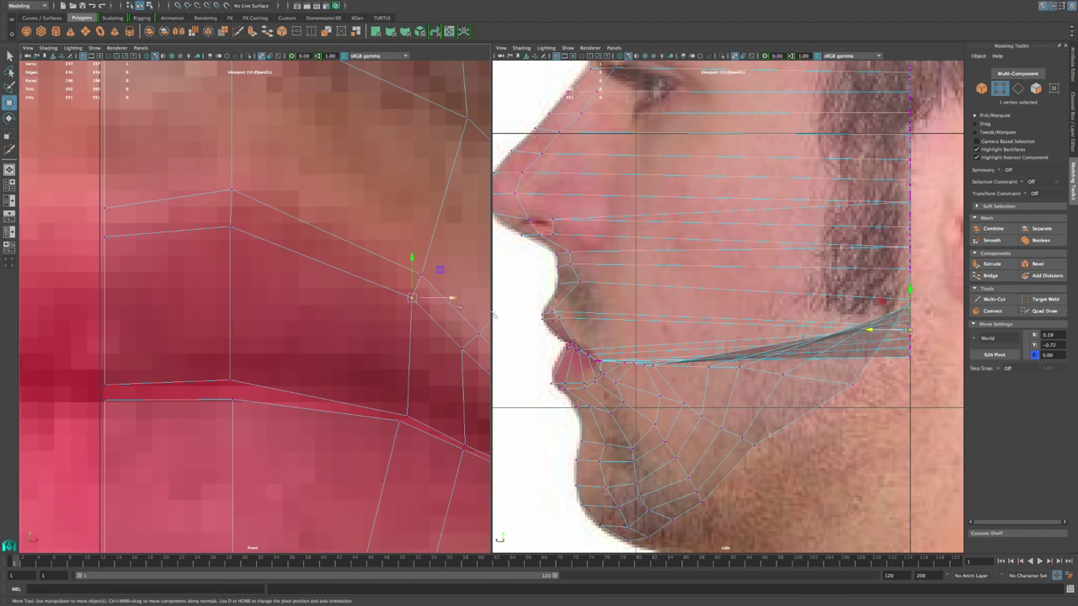
{"action": "left_click_drag", "start_coordinate": [873, 330], "coordinate": [532, 341]}
{"action": "left_click_drag", "start_coordinate": [451, 364], "coordinate": [474, 339]}
{"action": "left_click_drag", "start_coordinate": [873, 338], "coordinate": [541, 347]}
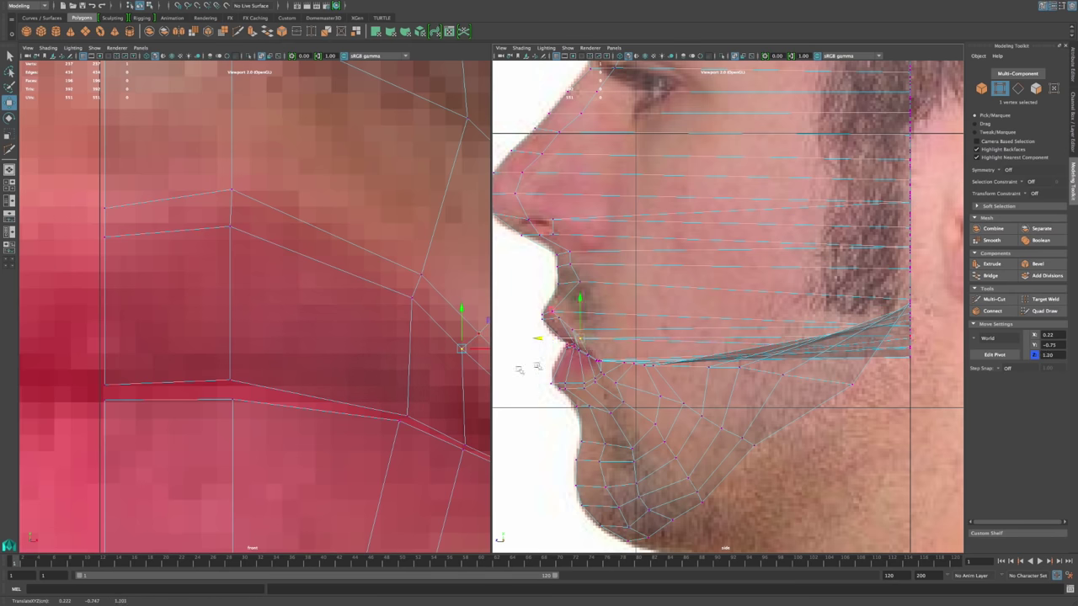
Step: Move the next inner upper-lip border vertex and the upper inner mouth-corner vertex forward along Z to the lip corner
{"action": "key", "text": "f"}
{"action": "left_click", "coordinate": [354, 367]}
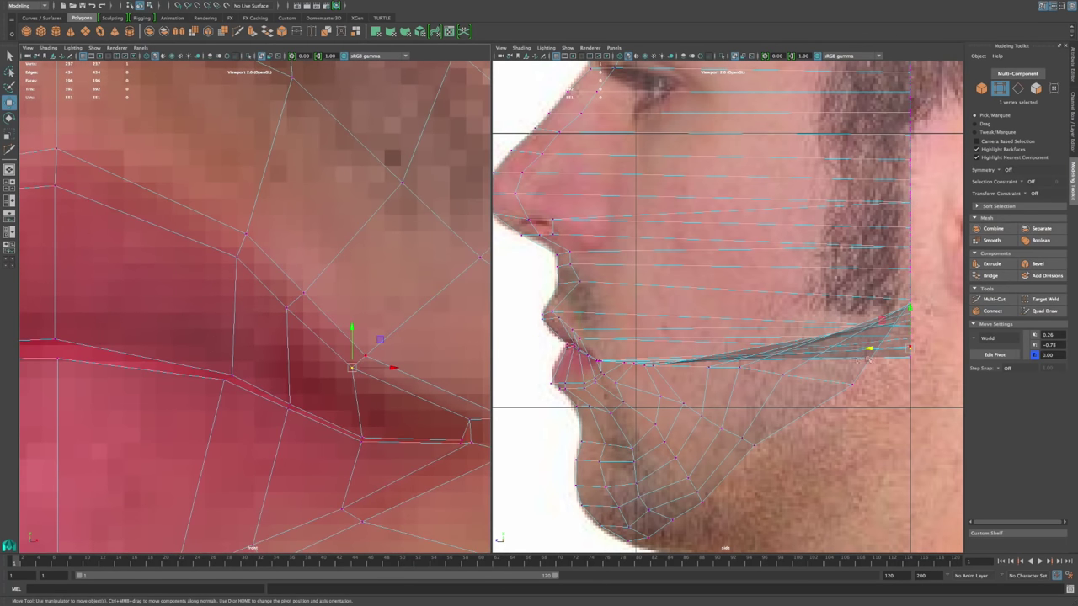
{"action": "left_click_drag", "start_coordinate": [872, 351], "coordinate": [549, 364]}
{"action": "middle_click_drag", "start_coordinate": [473, 419], "coordinate": [442, 404], "text": "alt"}
{"action": "left_click", "coordinate": [439, 406]}
{"action": "left_click_drag", "start_coordinate": [871, 358], "coordinate": [558, 357]}
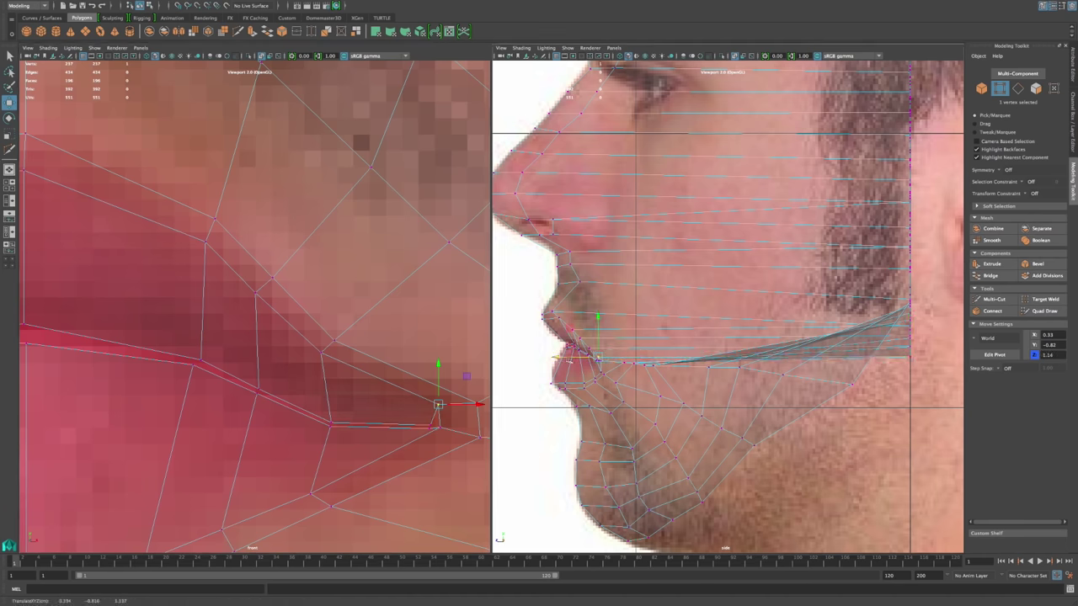
Step: Move the upper outer mouth-corner vertex forward along Z to the lip corner, and shift the outer corner vertex below it farther forward
{"action": "middle_click_drag", "start_coordinate": [605, 359], "coordinate": [616, 345], "text": "alt"}
{"action": "middle_click_drag", "start_coordinate": [453, 405], "coordinate": [382, 413], "text": "alt"}
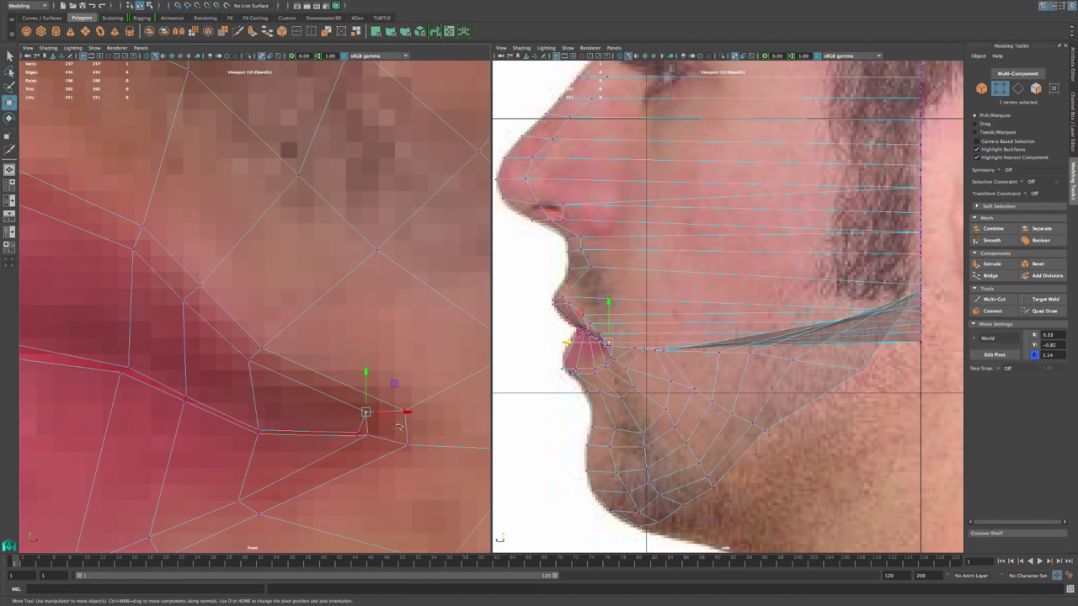
{"action": "key", "text": "ctrl+z"}
{"action": "left_click_drag", "start_coordinate": [879, 342], "coordinate": [572, 357]}
{"action": "middle_click_drag", "start_coordinate": [611, 379], "coordinate": [640, 367], "text": "alt"}
{"action": "right_click_drag", "start_coordinate": [647, 375], "coordinate": [825, 419], "text": "alt"}
{"action": "middle_click_drag", "start_coordinate": [583, 388], "coordinate": [632, 388], "text": "alt"}
{"action": "left_click", "coordinate": [637, 371]}
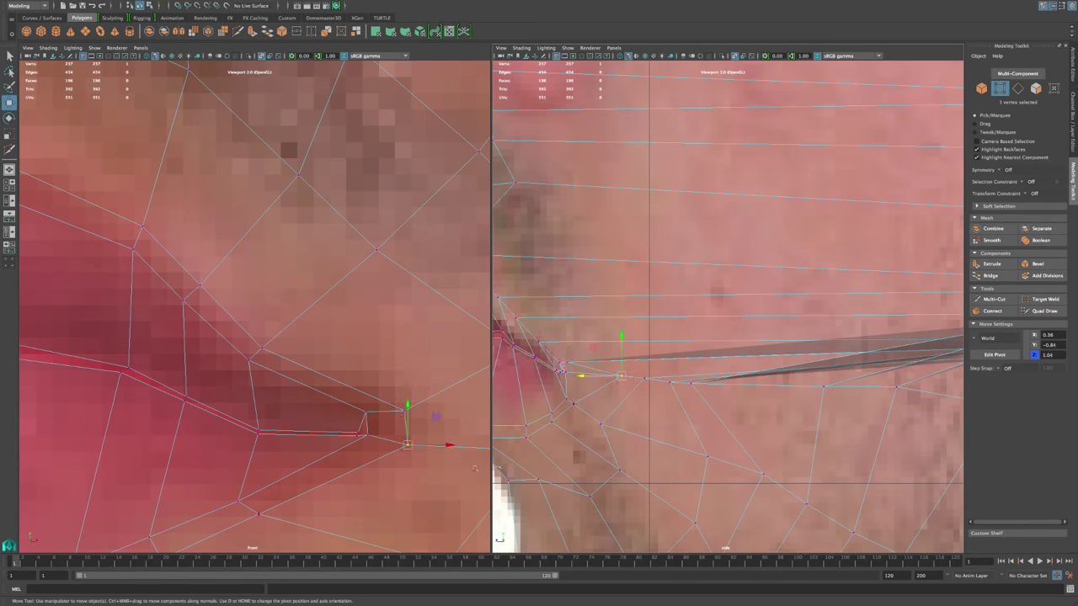
{"action": "left_click_drag", "start_coordinate": [579, 376], "coordinate": [528, 382]}
Step: Select the cheek vertex just above and outside the mouth corner and move it forward along Z to the lip corner
{"action": "right_click_drag", "start_coordinate": [792, 397], "coordinate": [665, 404], "text": "alt"}
{"action": "middle_click_drag", "start_coordinate": [471, 353], "coordinate": [382, 370], "text": "alt"}
{"action": "left_click", "coordinate": [426, 367]}
{"action": "scroll", "coordinate": [682, 403], "scroll_direction": "up", "scroll_amount": 4}
{"action": "middle_click_drag", "start_coordinate": [681, 402], "coordinate": [699, 406], "text": "alt"}
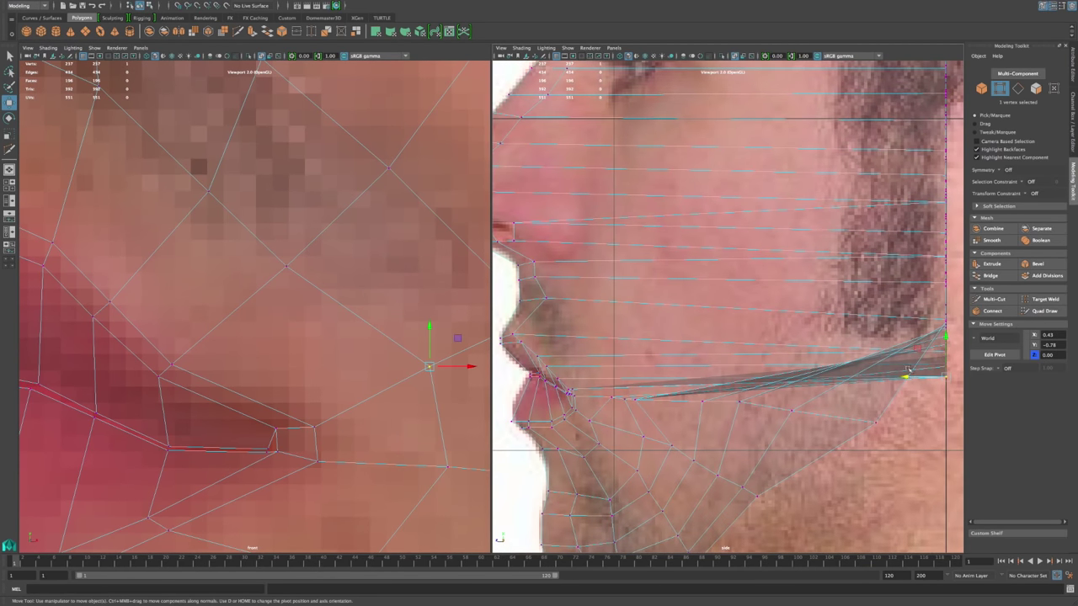
{"action": "left_click_drag", "start_coordinate": [907, 378], "coordinate": [539, 410]}
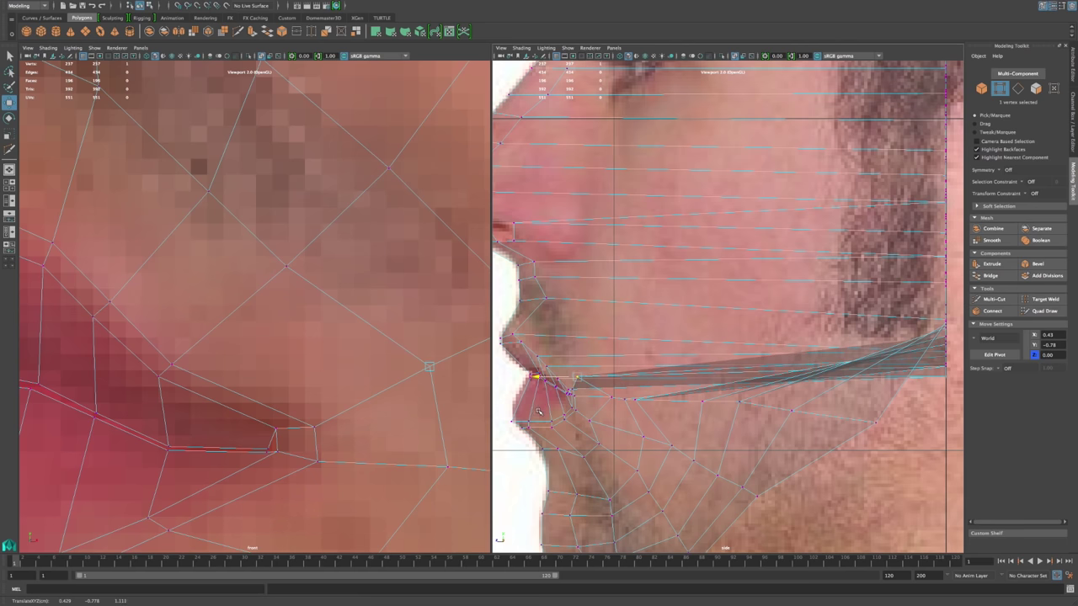
Step: Move the cheek vertex level with the mouth corner and the vertex below the lower lip's outer part farther forward along Z
{"action": "left_click", "coordinate": [611, 401]}
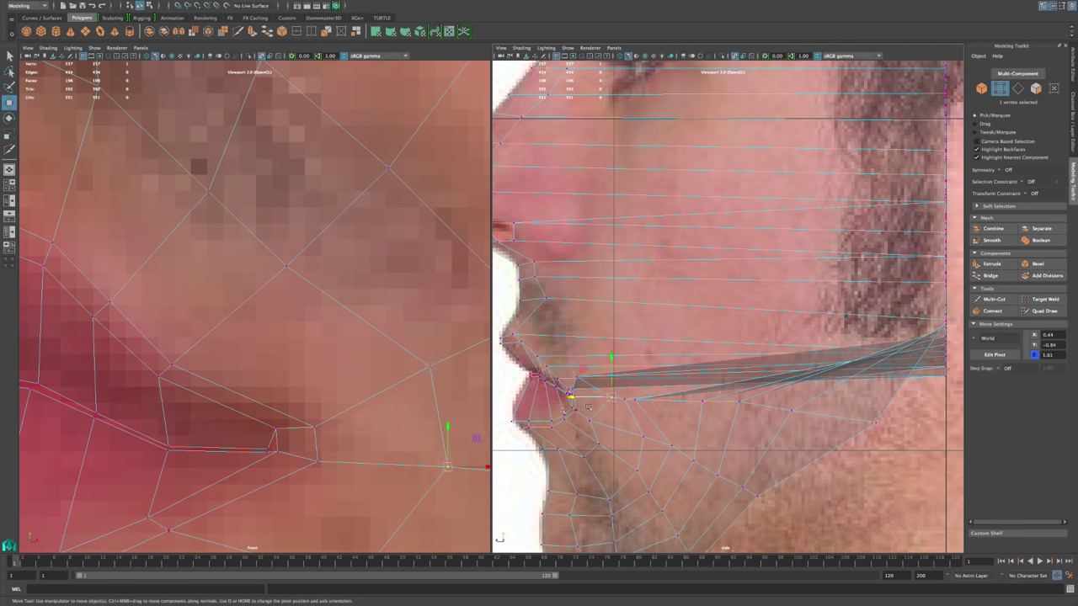
{"action": "left_click_drag", "start_coordinate": [579, 398], "coordinate": [553, 422]}
{"action": "left_click", "coordinate": [594, 414]}
{"action": "middle_click_drag", "start_coordinate": [601, 442], "coordinate": [563, 446]}
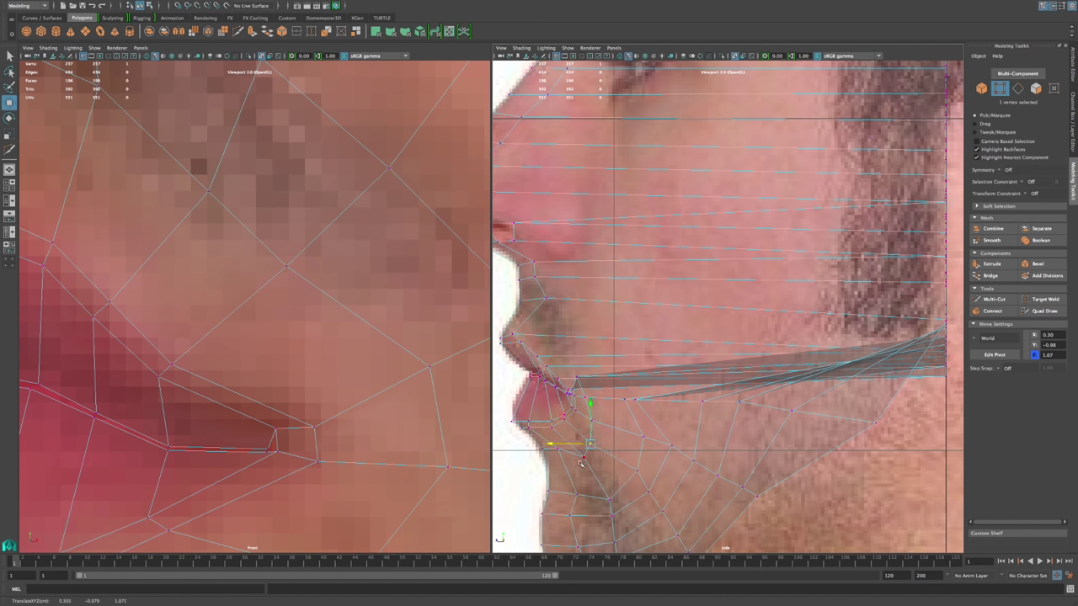
Step: Move three vertices of the loop above the upper lip forward along Z, working from the mouth corner toward the face centre
{"action": "left_click", "coordinate": [286, 268]}
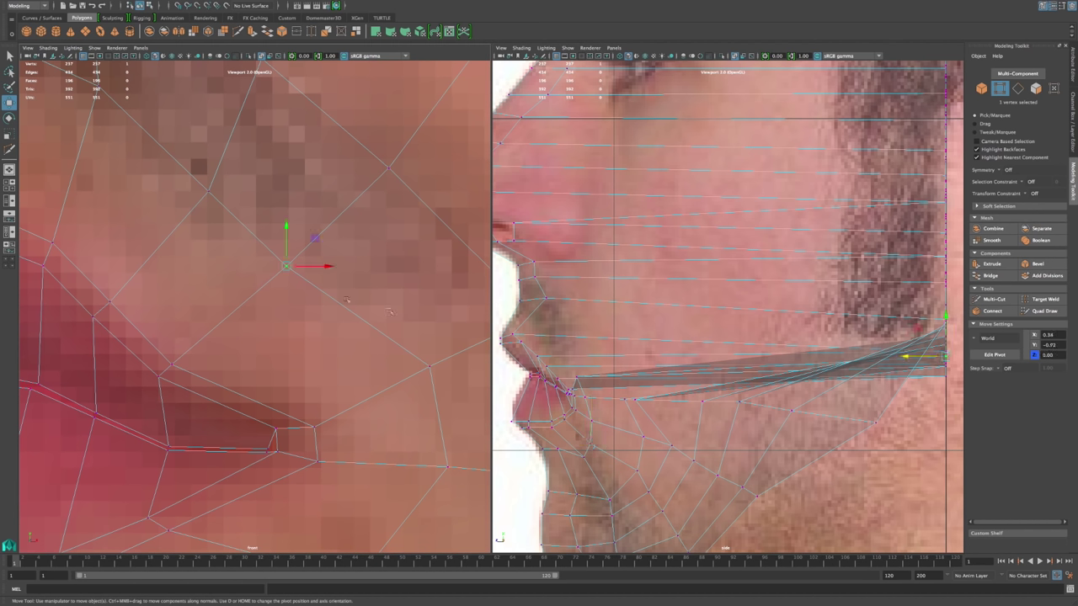
{"action": "middle_click_drag", "start_coordinate": [906, 357], "coordinate": [513, 383]}
{"action": "left_click", "coordinate": [208, 191]}
{"action": "middle_click_drag", "start_coordinate": [914, 343], "coordinate": [498, 350]}
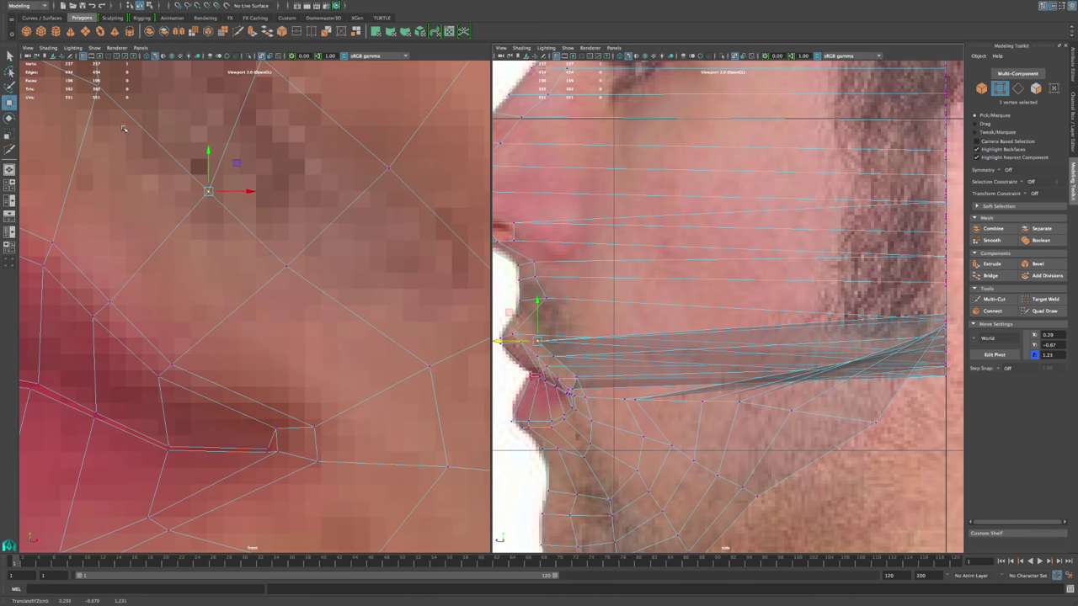
{"action": "middle_click_drag", "start_coordinate": [125, 129], "coordinate": [187, 226], "text": "alt"}
{"action": "left_click", "coordinate": [161, 183]}
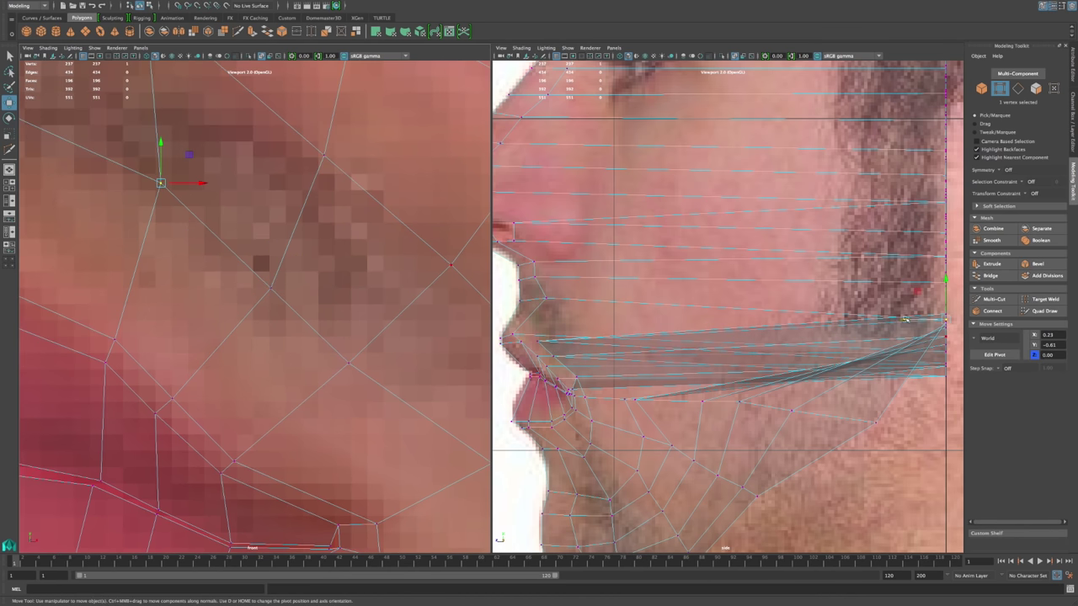
{"action": "middle_click_drag", "start_coordinate": [905, 320], "coordinate": [515, 375]}
Step: Move two vertices of the next loop above the upper lip forward along Z, and nudge the adjacent inner-loop vertex slightly back
{"action": "middle_click_drag", "start_coordinate": [183, 182], "coordinate": [438, 321], "text": "alt"}
{"action": "left_click_drag", "start_coordinate": [161, 198], "coordinate": [197, 244]}
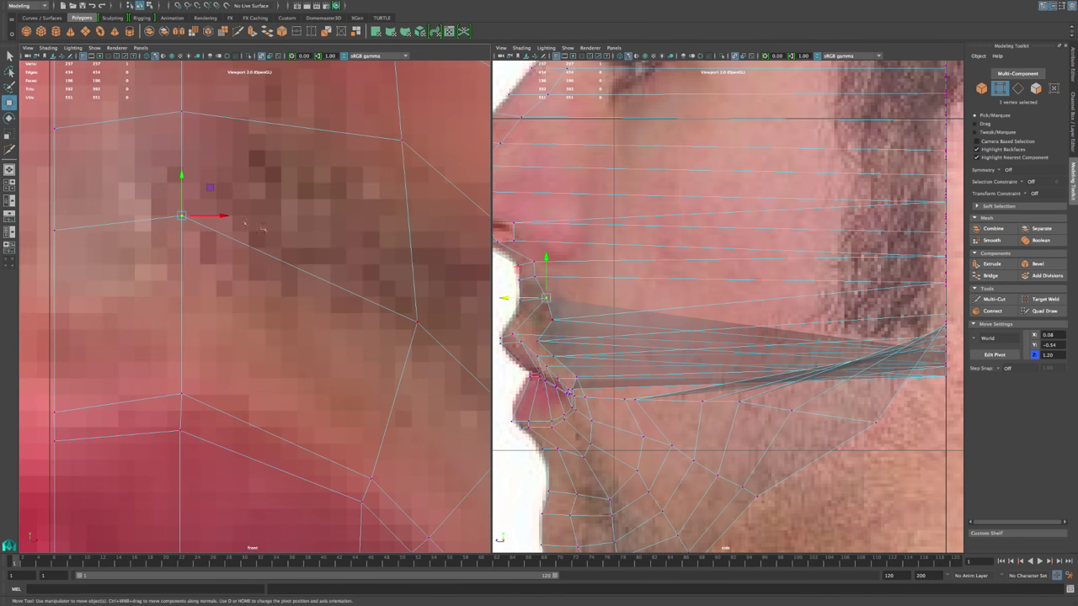
{"action": "left_click", "coordinate": [402, 140]}
{"action": "left_click_drag", "start_coordinate": [908, 283], "coordinate": [529, 301]}
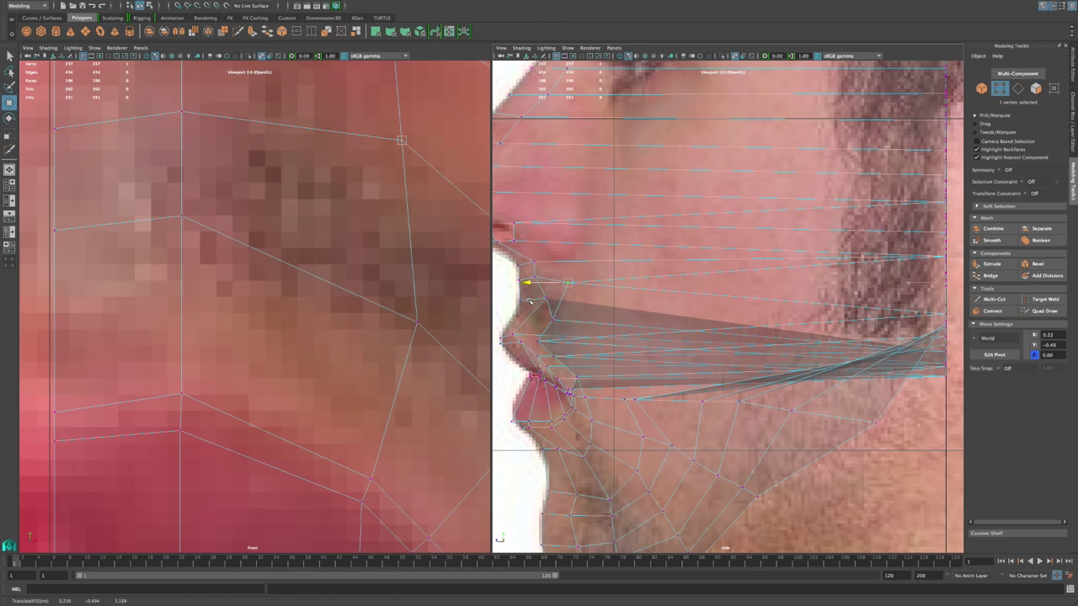
{"action": "middle_click_drag", "start_coordinate": [465, 310], "coordinate": [270, 281], "text": "alt"}
{"action": "left_click", "coordinate": [384, 265]}
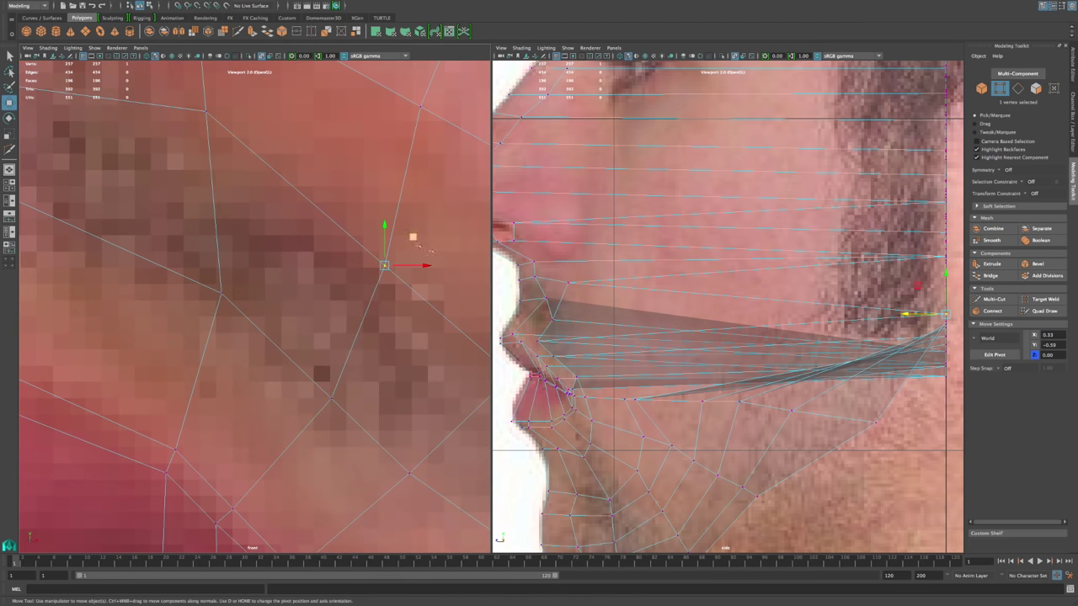
{"action": "left_click_drag", "start_coordinate": [904, 313], "coordinate": [532, 325]}
{"action": "left_click", "coordinate": [533, 341]}
{"action": "left_click_drag", "start_coordinate": [500, 342], "coordinate": [505, 343]}
Step: Select the mouth vertices still at zero depth to locate them, and move the outer upper-lip border vertex nearest the face centre forward along Z
{"action": "middle_click_drag", "start_coordinate": [357, 427], "coordinate": [352, 340], "text": "alt"}
{"action": "left_click_drag", "start_coordinate": [932, 400], "coordinate": [963, 351]}
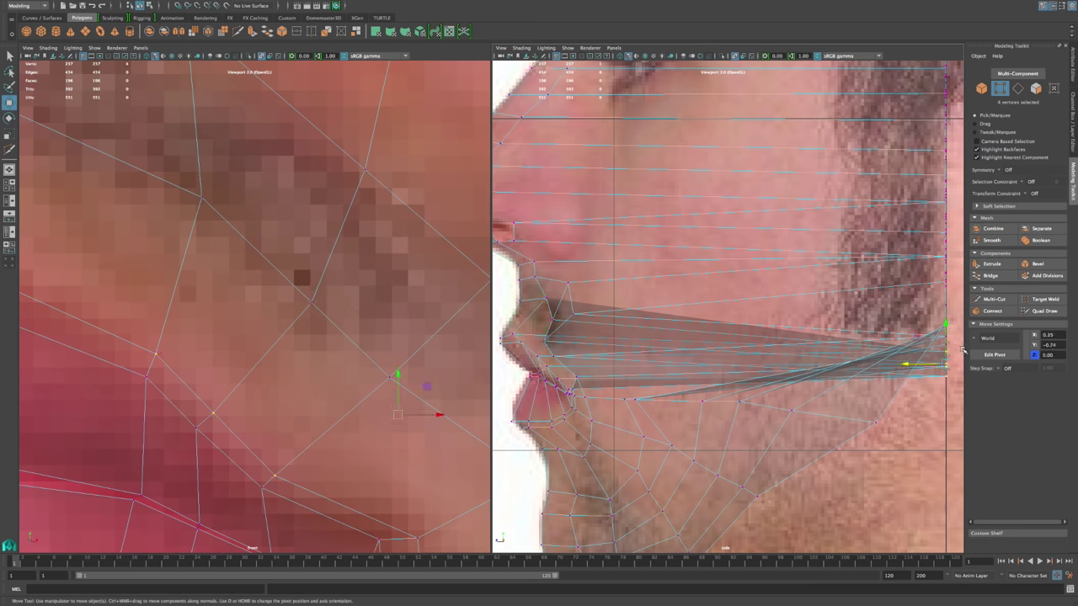
{"action": "right_click_drag", "start_coordinate": [458, 492], "coordinate": [366, 458], "text": "alt"}
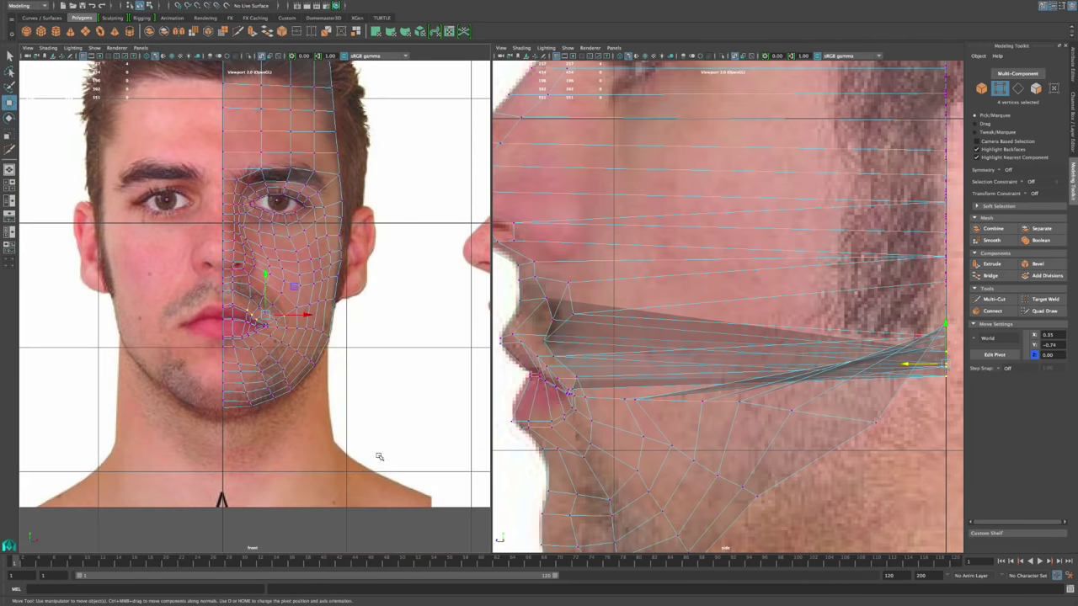
{"action": "scroll", "coordinate": [334, 454], "scroll_direction": "up", "scroll_amount": 10}
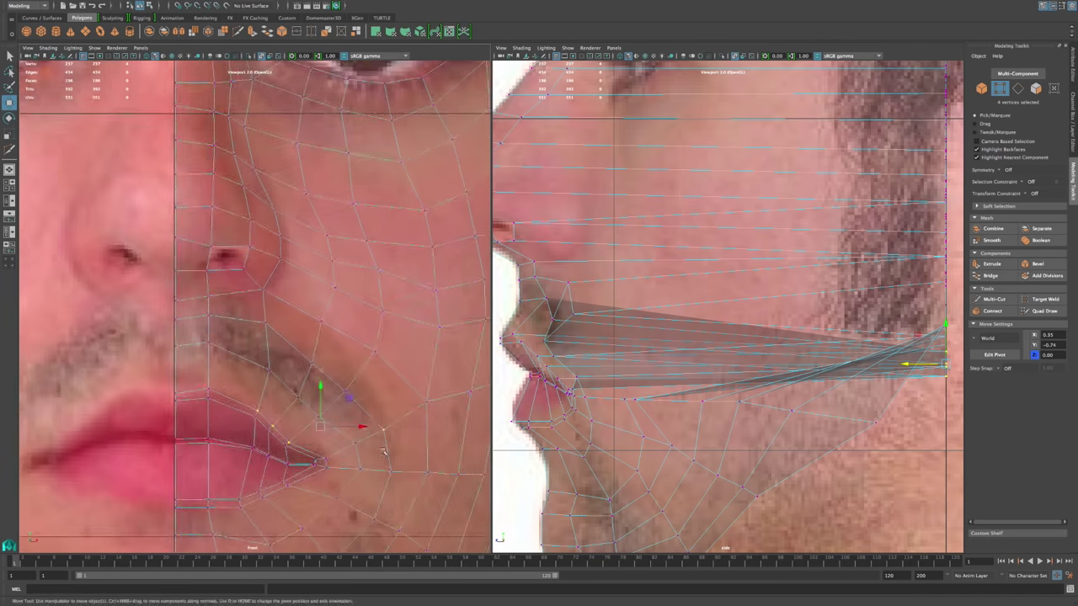
{"action": "left_click", "coordinate": [239, 367]}
{"action": "left_click_drag", "start_coordinate": [905, 351], "coordinate": [497, 354]}
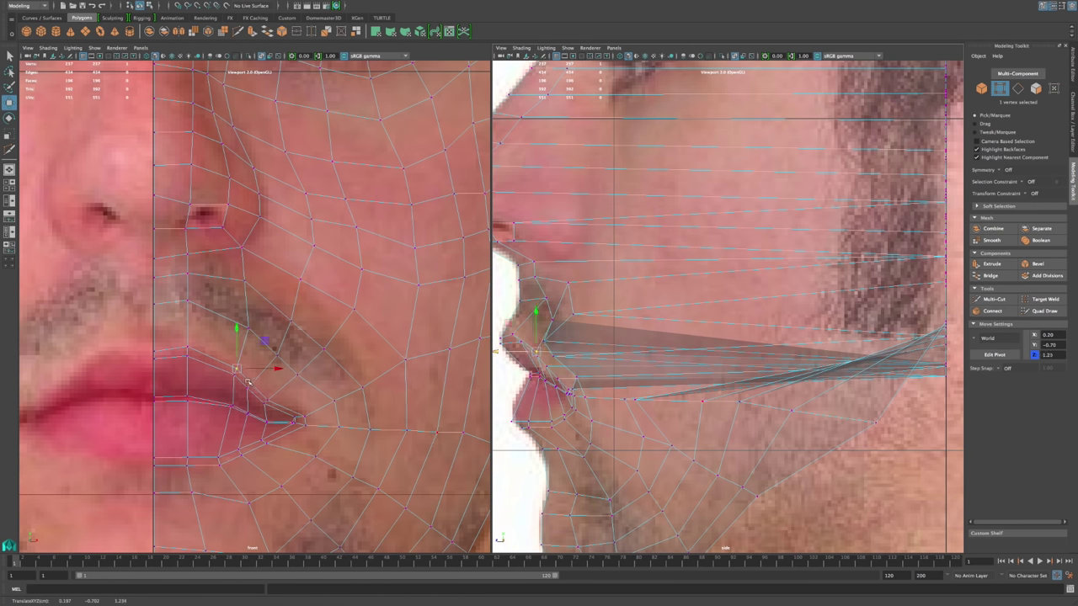
Step: Bring the vertices between the upper lip and smile fold forward in depth to match the side profile reference
{"action": "left_click", "coordinate": [252, 384]}
{"action": "left_click_drag", "start_coordinate": [905, 366], "coordinate": [510, 387]}
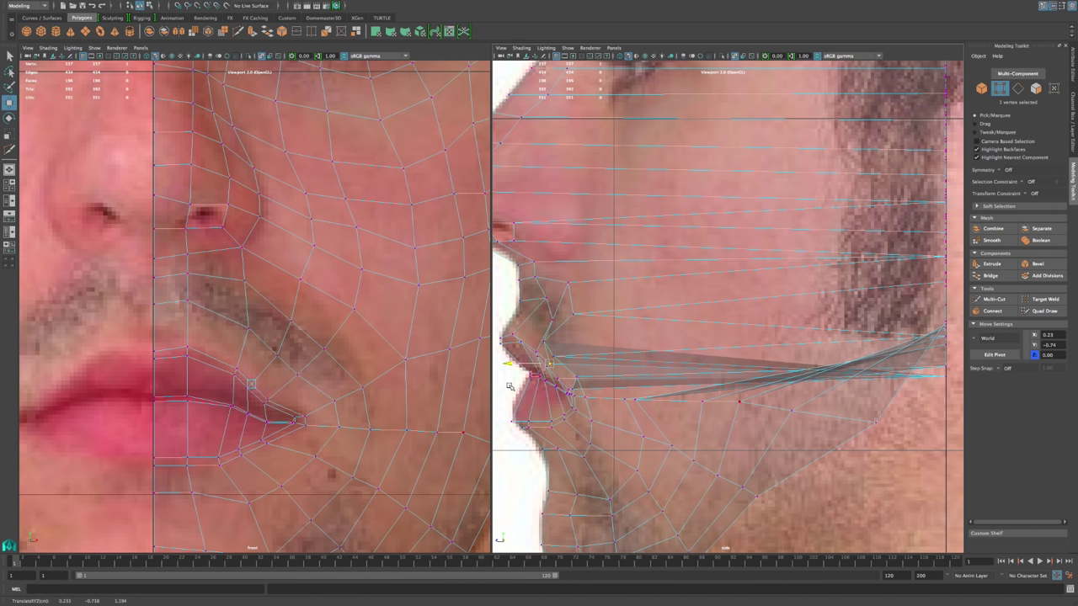
{"action": "left_click_drag", "start_coordinate": [545, 347], "coordinate": [565, 357]}
{"action": "left_click", "coordinate": [552, 356]}
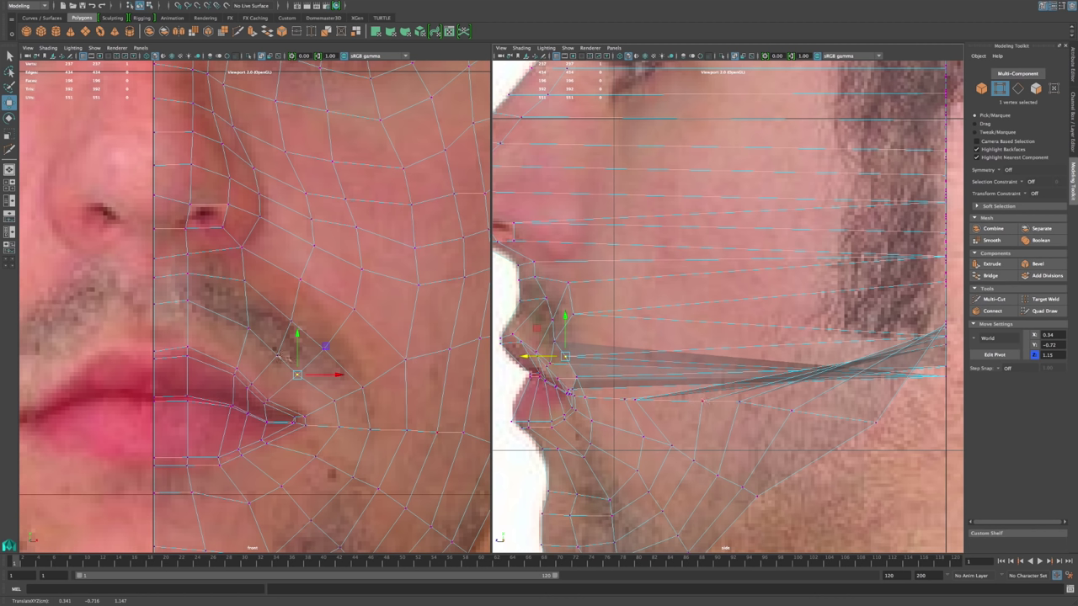
Step: Pull the smile fold vertices beside the mouth forward in the side view, setting the upper one's depth at about Z 1.00
{"action": "middle_click_drag", "start_coordinate": [328, 405], "coordinate": [380, 426]}
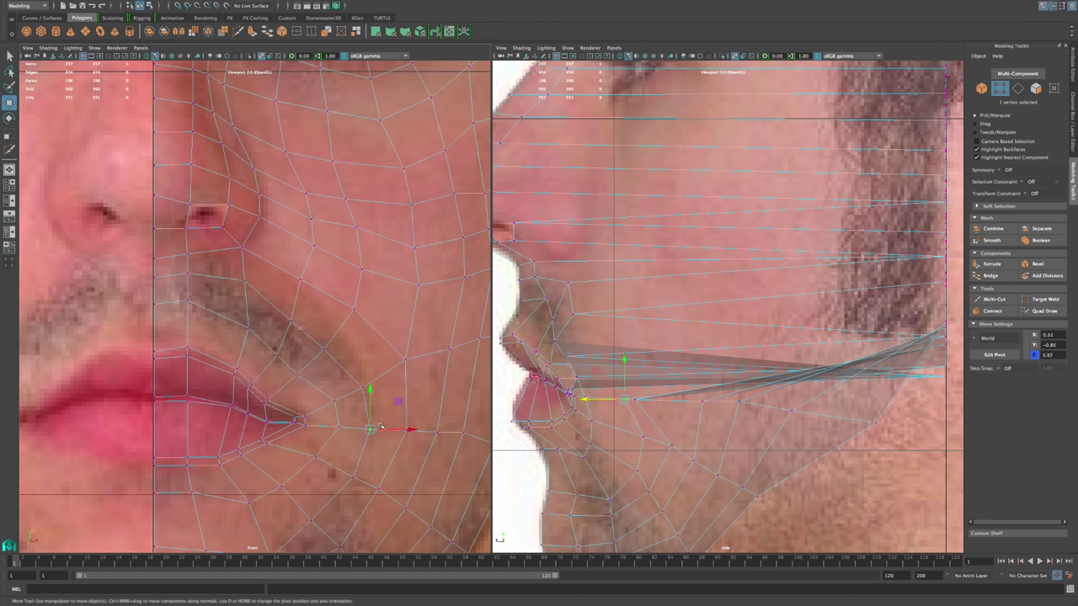
{"action": "left_click", "coordinate": [368, 383]}
{"action": "left_click_drag", "start_coordinate": [903, 366], "coordinate": [556, 395]}
{"action": "left_click", "coordinate": [323, 348]}
{"action": "left_click_drag", "start_coordinate": [905, 337], "coordinate": [544, 338]}
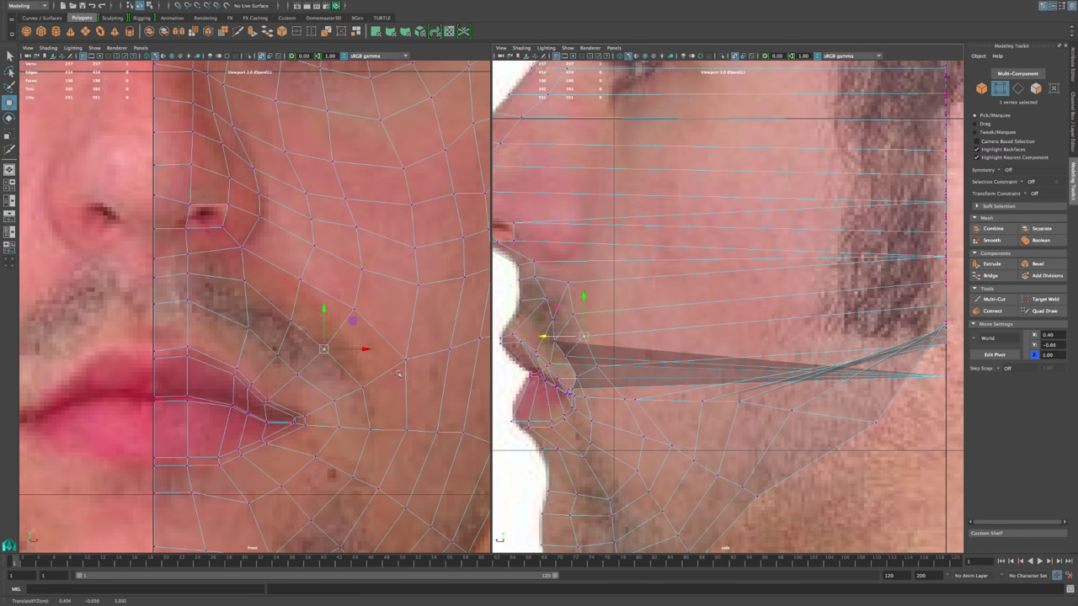
Step: Adjust the depth of the two cheek vertices beside the mouth and pull the vertex above the mouth corner forward
{"action": "left_click", "coordinate": [406, 431]}
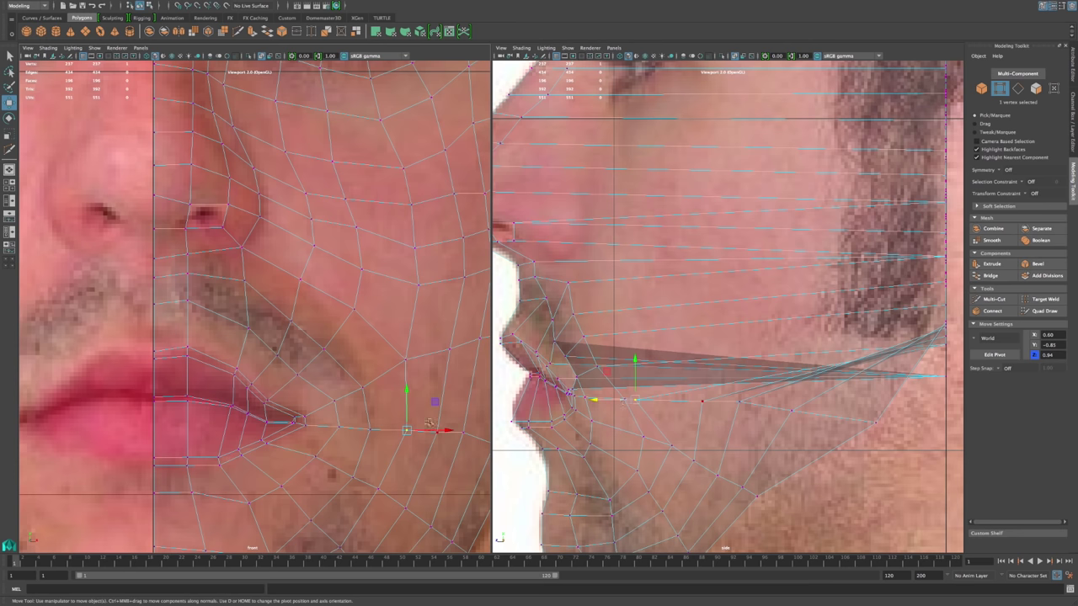
{"action": "middle_click_drag", "start_coordinate": [595, 400], "coordinate": [621, 401]}
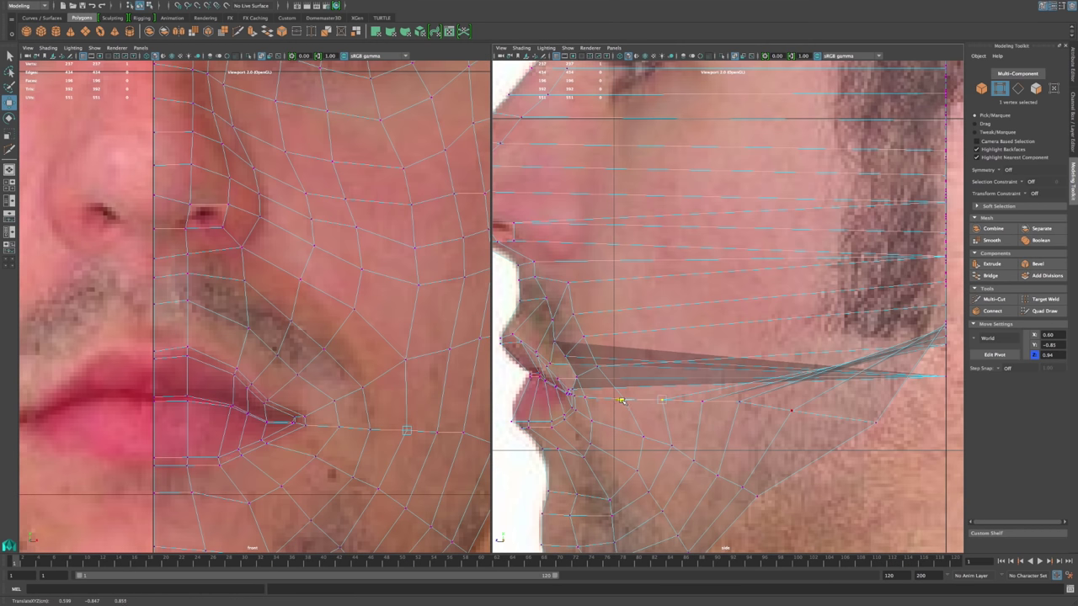
{"action": "left_click", "coordinate": [405, 360]}
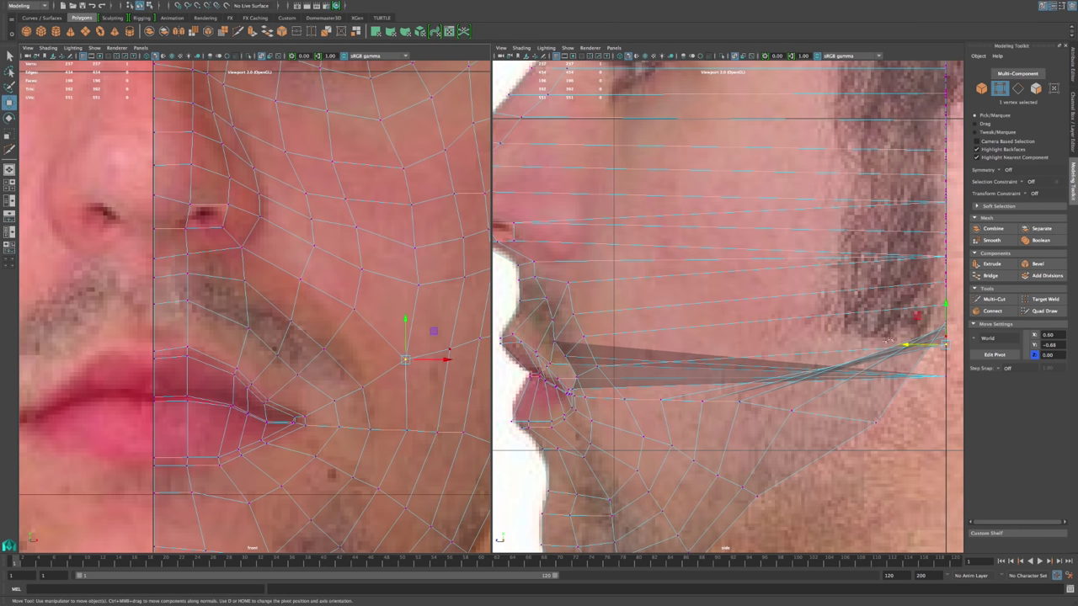
{"action": "middle_click_drag", "start_coordinate": [907, 345], "coordinate": [592, 378]}
{"action": "left_click", "coordinate": [948, 376]}
{"action": "middle_click_drag", "start_coordinate": [908, 375], "coordinate": [523, 406]}
Step: Pull two outer cheek vertices level with the upper lip forward to depths of about Z 0.85 and Z 0.75
{"action": "middle_click_drag", "start_coordinate": [557, 347], "coordinate": [598, 420], "text": "alt"}
{"action": "scroll", "coordinate": [845, 378], "scroll_direction": "down", "scroll_amount": 5}
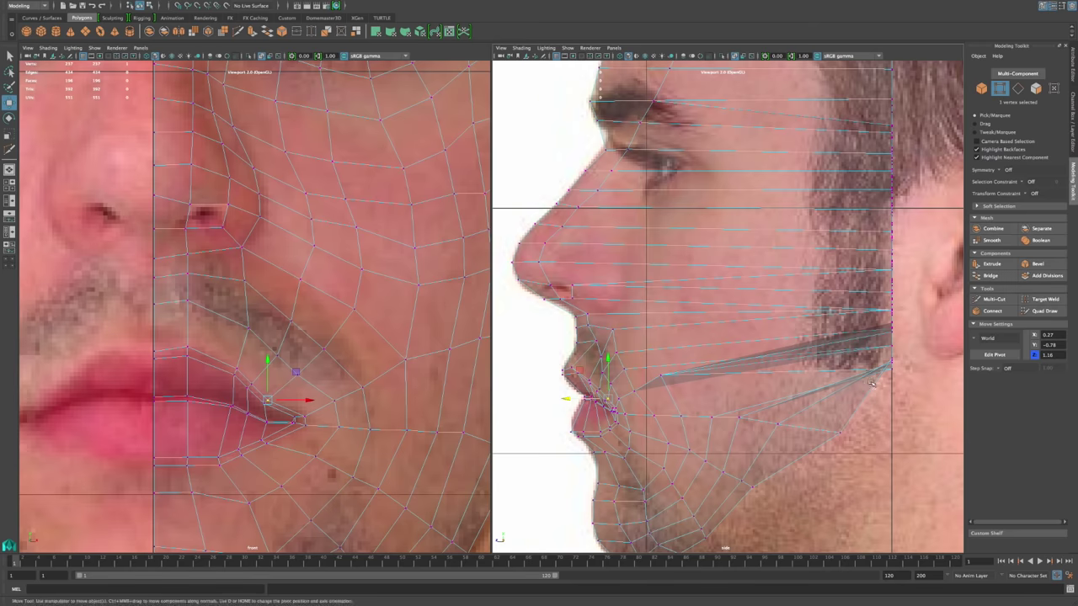
{"action": "left_click", "coordinate": [847, 369]}
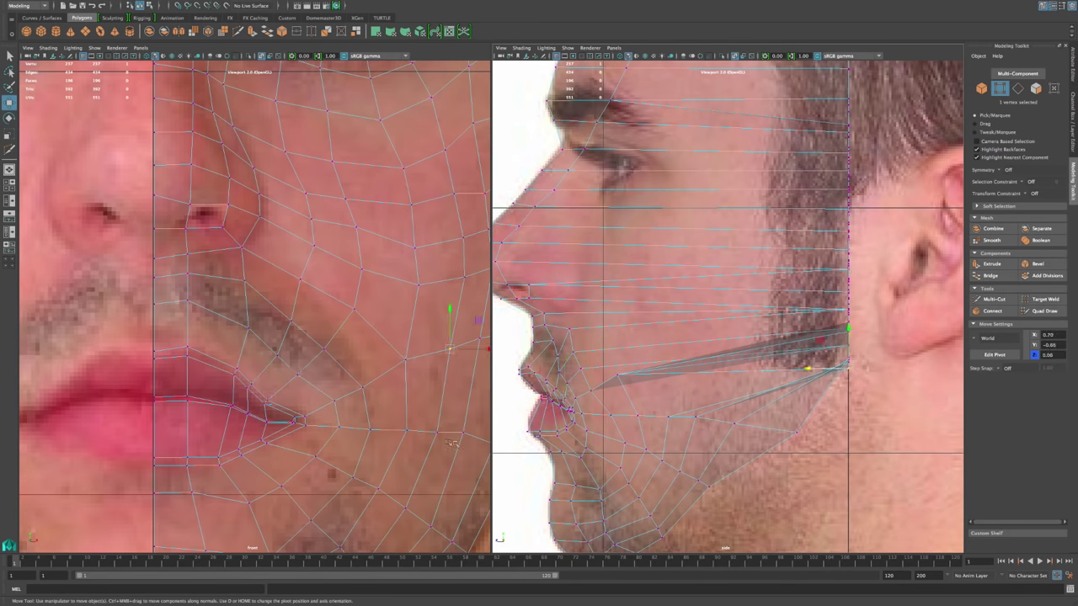
{"action": "middle_click_drag", "start_coordinate": [462, 421], "coordinate": [415, 444], "text": "alt"}
{"action": "left_click_drag", "start_coordinate": [808, 369], "coordinate": [598, 368]}
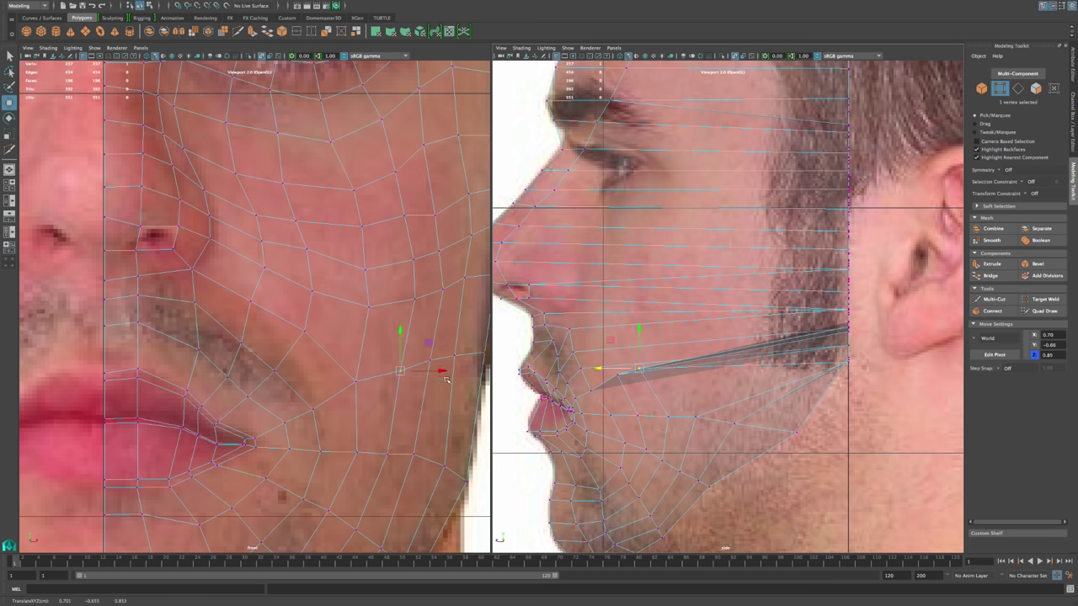
{"action": "left_click_drag", "start_coordinate": [812, 363], "coordinate": [631, 363]}
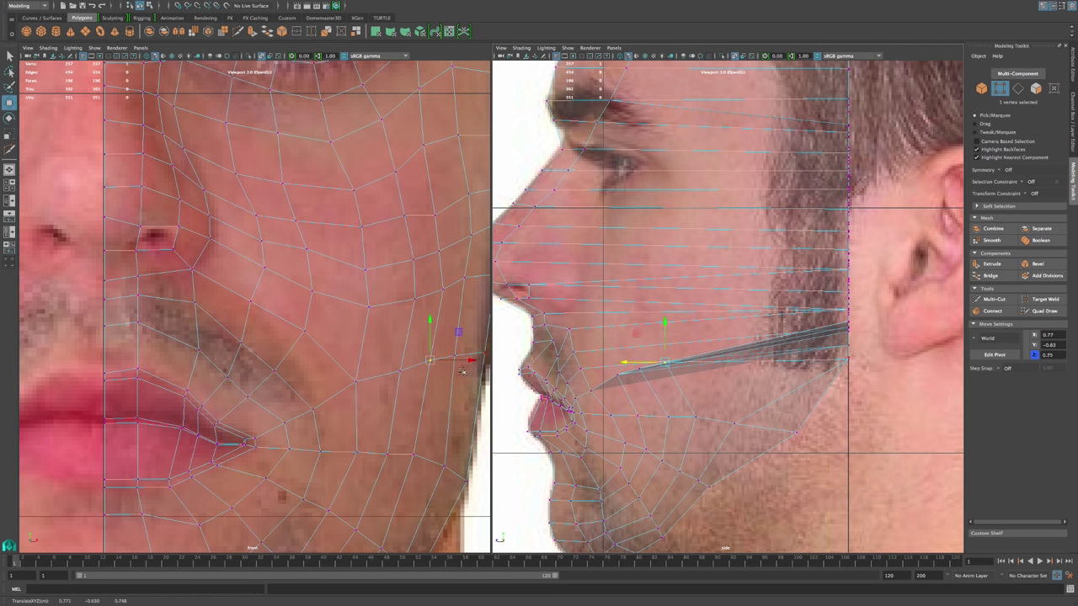
Step: Move the remaining vertices at the outer end of the same cheek row forward, placing them progressively farther back toward the jaw
{"action": "left_click_drag", "start_coordinate": [448, 376], "coordinate": [468, 348]}
{"action": "left_click_drag", "start_coordinate": [808, 360], "coordinate": [670, 360]}
{"action": "left_click", "coordinate": [850, 362]}
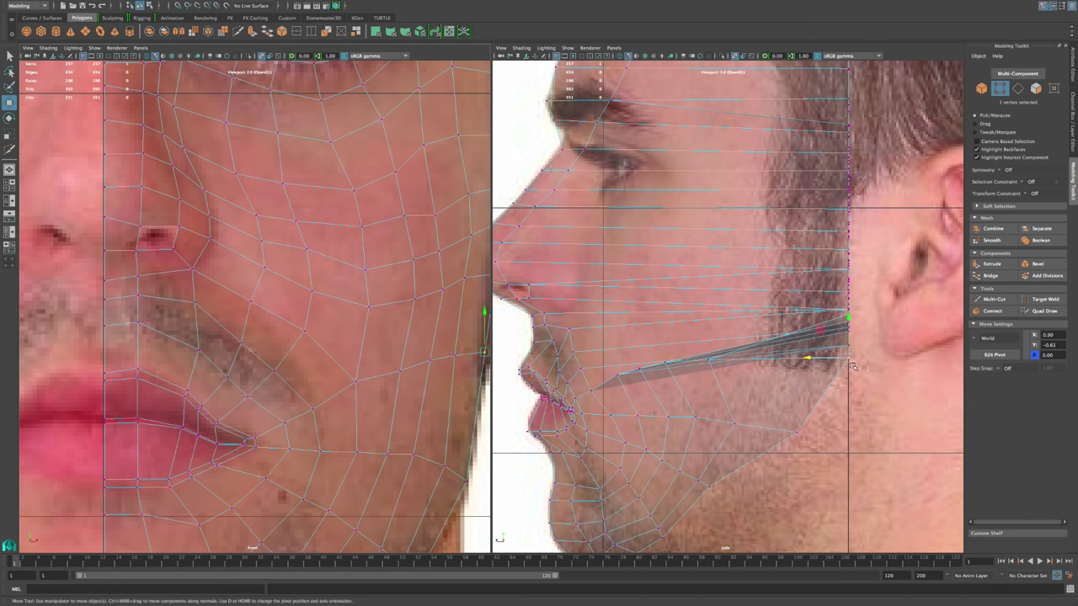
{"action": "left_click_drag", "start_coordinate": [813, 360], "coordinate": [795, 364]}
{"action": "middle_click_drag", "start_coordinate": [421, 345], "coordinate": [326, 415], "text": "alt"}
{"action": "left_click_drag", "start_coordinate": [420, 335], "coordinate": [384, 359]}
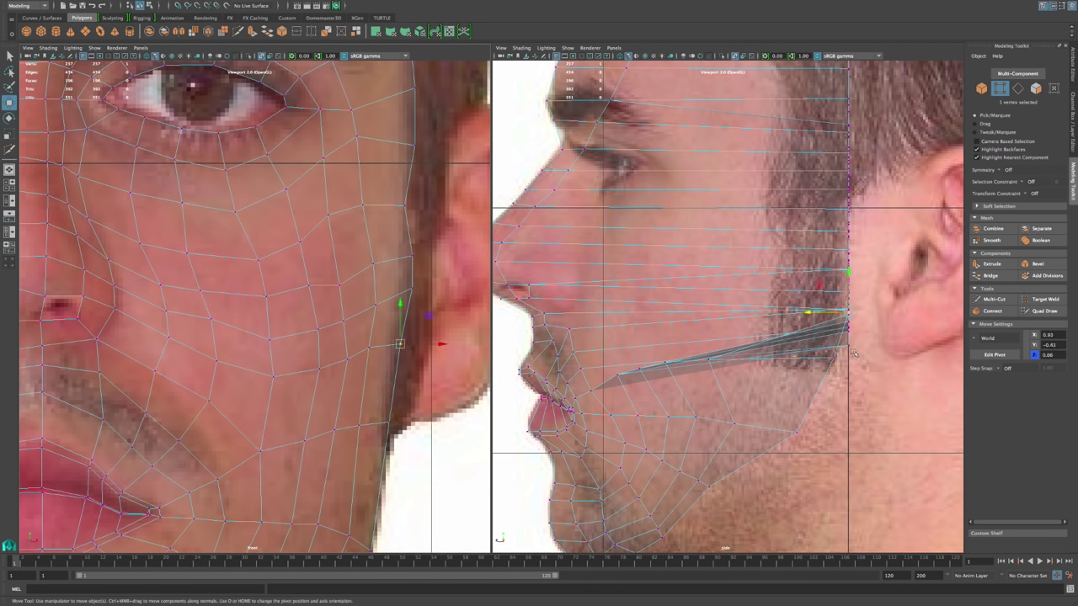
{"action": "middle_click_drag", "start_coordinate": [407, 374], "coordinate": [368, 380], "text": "alt"}
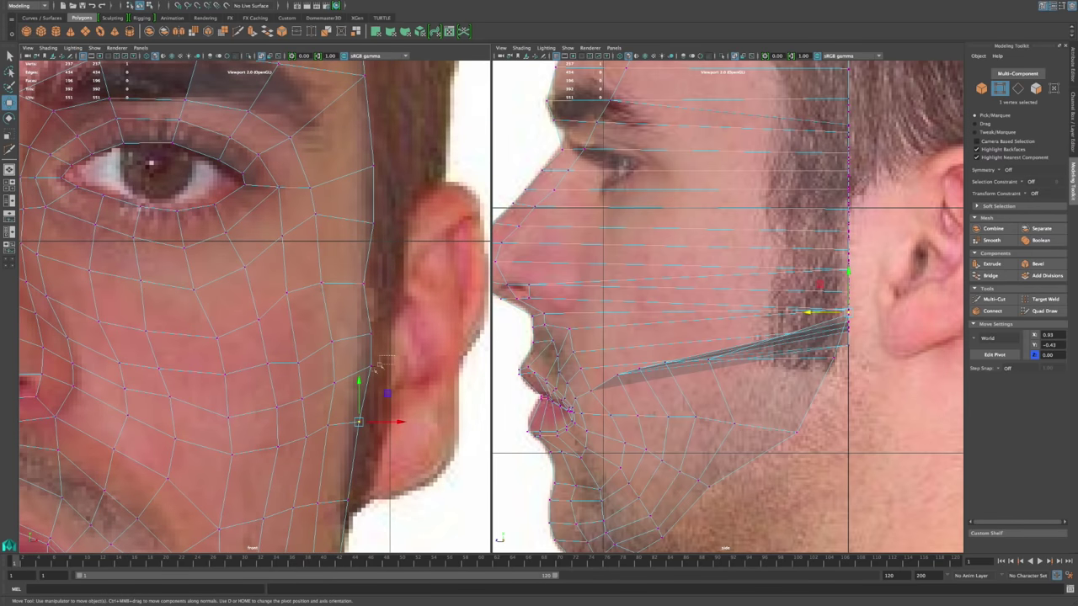
{"action": "left_click", "coordinate": [400, 420]}
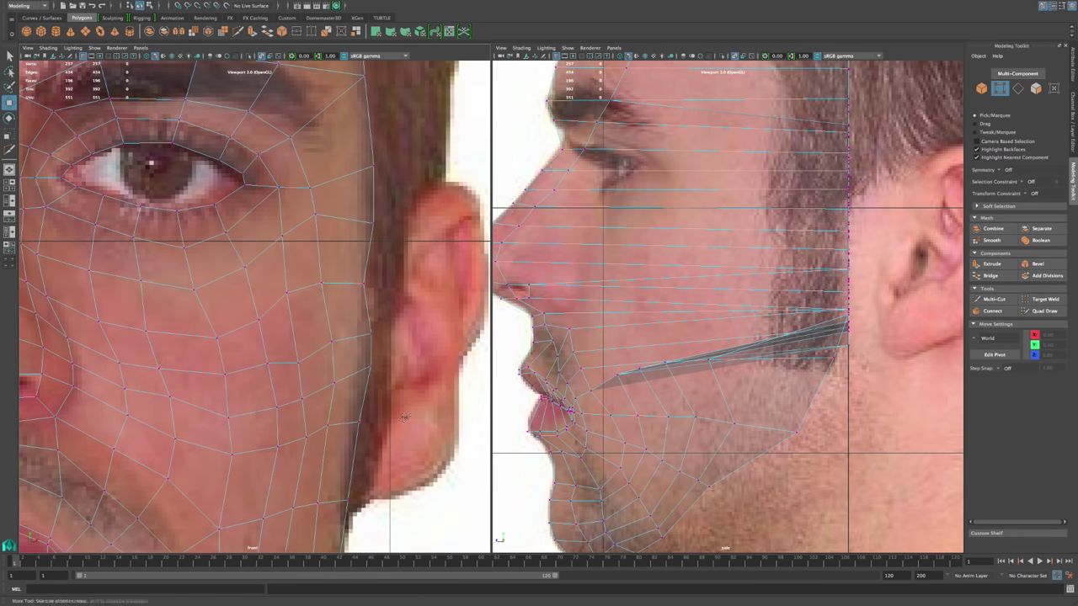
{"action": "scroll", "coordinate": [412, 372], "scroll_direction": "down", "scroll_amount": 10}
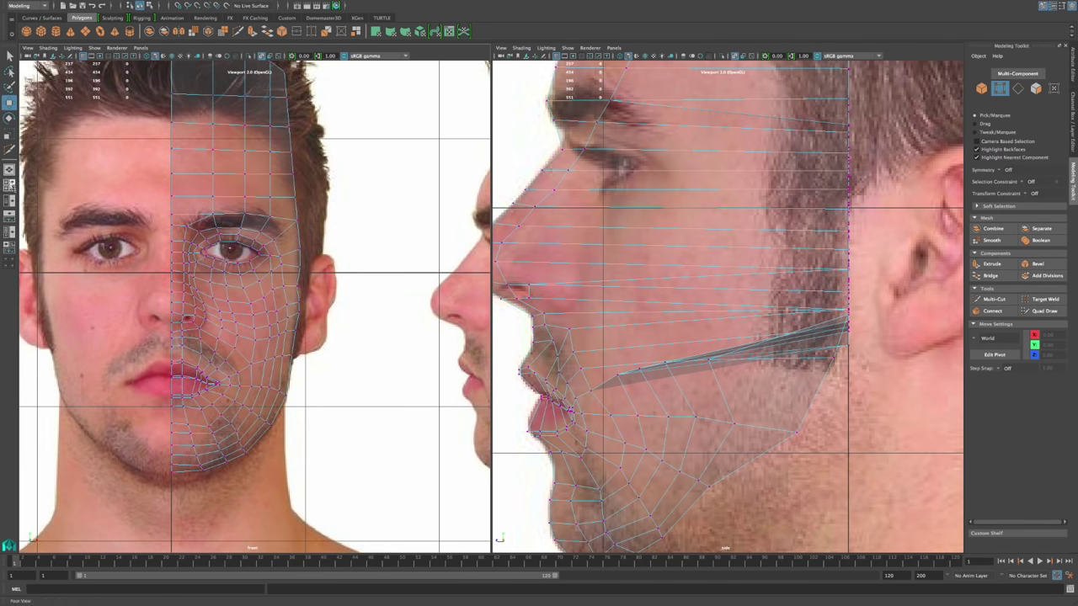
Step: Select the six vertices of the vertical forehead column above the eye and pull them forward together to about Z 0.44
{"action": "left_click", "coordinate": [9, 169]}
{"action": "left_click_drag", "start_coordinate": [644, 306], "coordinate": [536, 258], "text": "alt"}
{"action": "middle_click_drag", "start_coordinate": [519, 207], "coordinate": [510, 256], "text": "alt"}
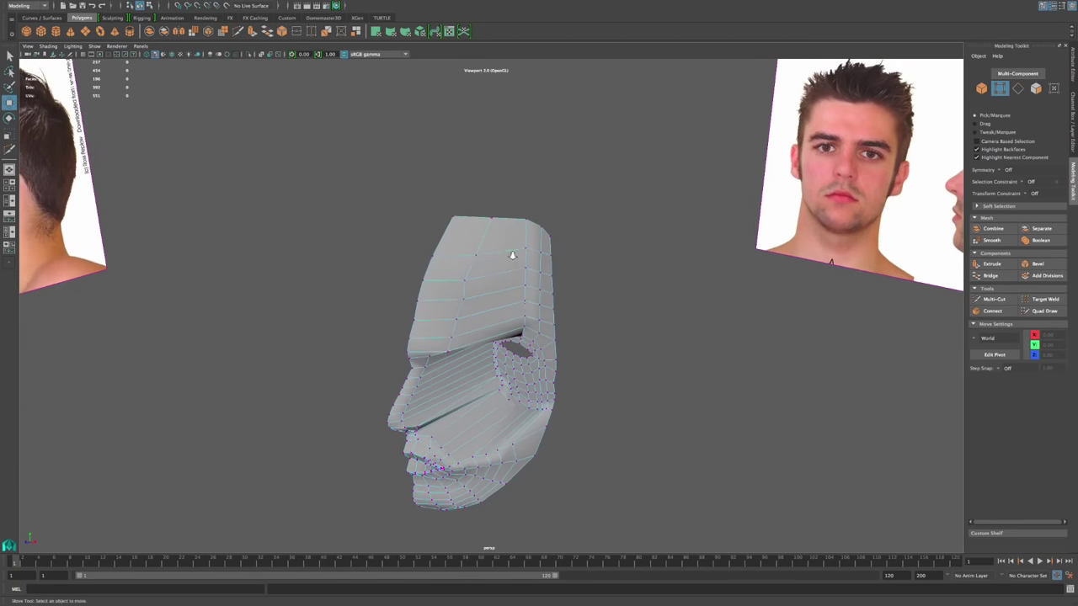
{"action": "right_click_drag", "start_coordinate": [510, 255], "coordinate": [609, 356], "text": "alt"}
{"action": "left_click", "coordinate": [546, 214]}
{"action": "left_click", "coordinate": [546, 245], "text": "shift"}
{"action": "left_click", "coordinate": [548, 271], "text": "shift"}
{"action": "left_click", "coordinate": [548, 297], "text": "shift"}
{"action": "left_click", "coordinate": [547, 323], "text": "shift"}
{"action": "mouse_move", "coordinate": [564, 326]}
{"action": "left_mouse_down", "text": "alt"}
{"action": "mouse_move", "coordinate": [558, 308]}
{"action": "mouse_move", "coordinate": [592, 296]}
{"action": "mouse_move", "coordinate": [576, 332]}
{"action": "left_mouse_up", "text": "alt"}
{"action": "left_click", "coordinate": [556, 307], "text": "shift"}
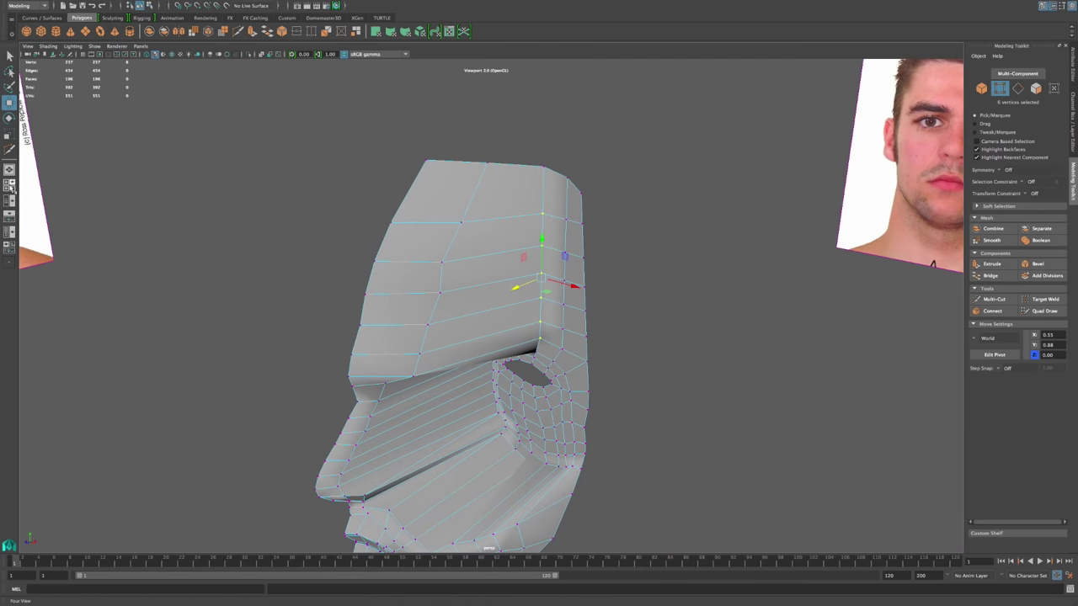
{"action": "left_click", "coordinate": [11, 187]}
{"action": "left_click_drag", "start_coordinate": [526, 298], "coordinate": [573, 1]}
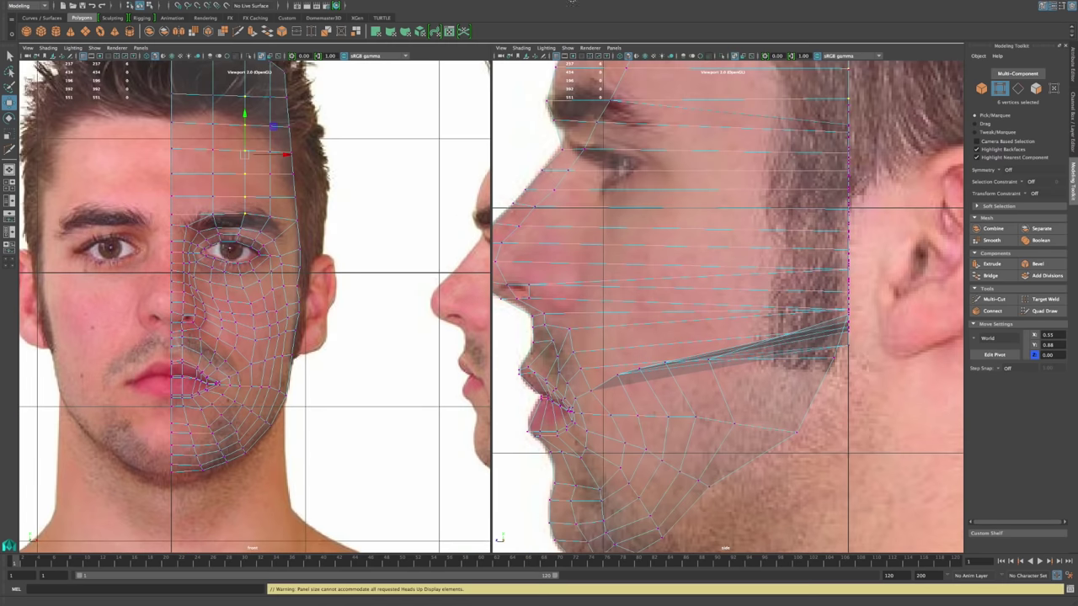
{"action": "middle_click_drag", "start_coordinate": [707, 272], "coordinate": [710, 466], "text": "alt"}
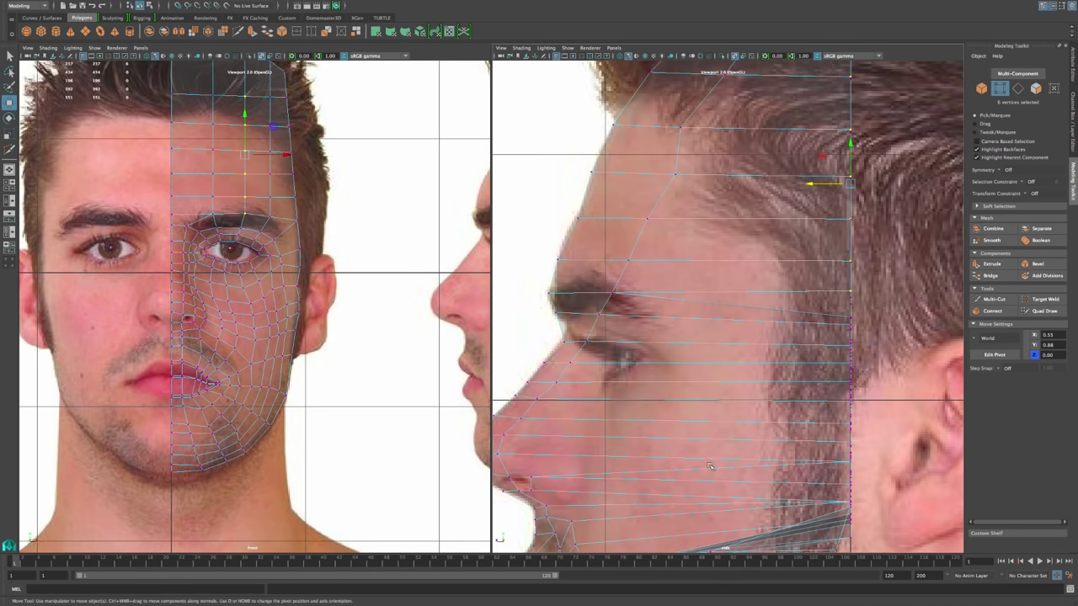
{"action": "left_click_drag", "start_coordinate": [813, 185], "coordinate": [704, 187]}
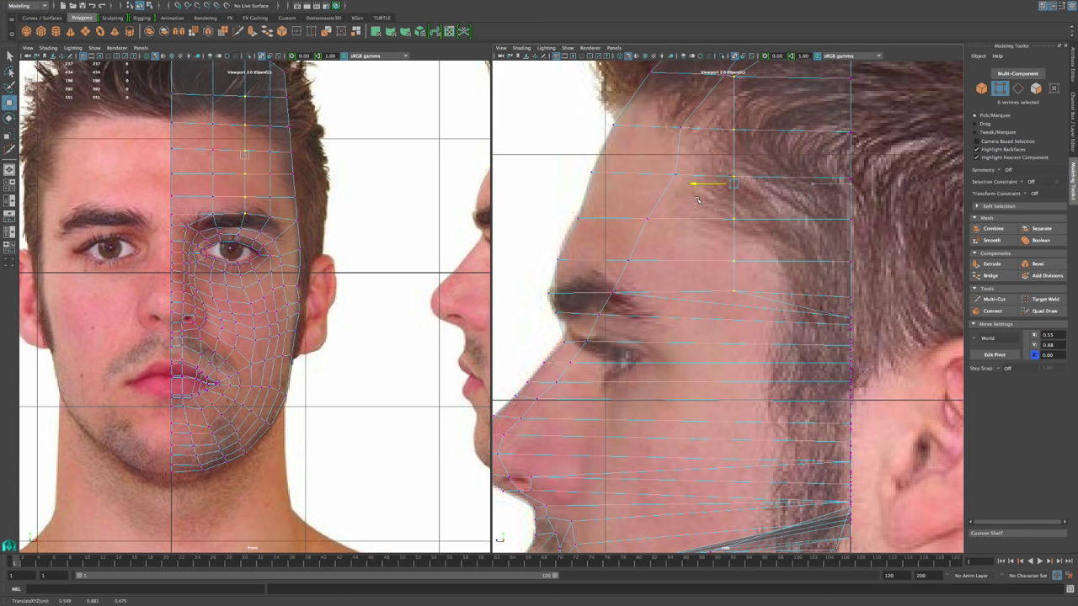
Step: Shift individual upper vertices of that column and the inner forehead column's vertices forward to follow the forehead's slope in profile
{"action": "left_click", "coordinate": [726, 189]}
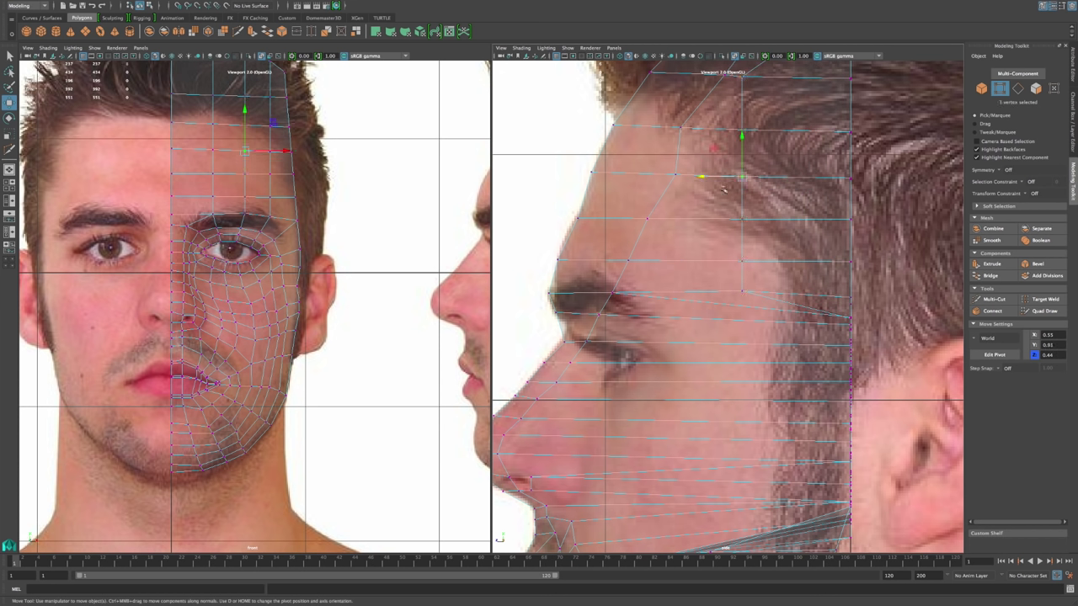
{"action": "left_click_drag", "start_coordinate": [703, 176], "coordinate": [683, 131]}
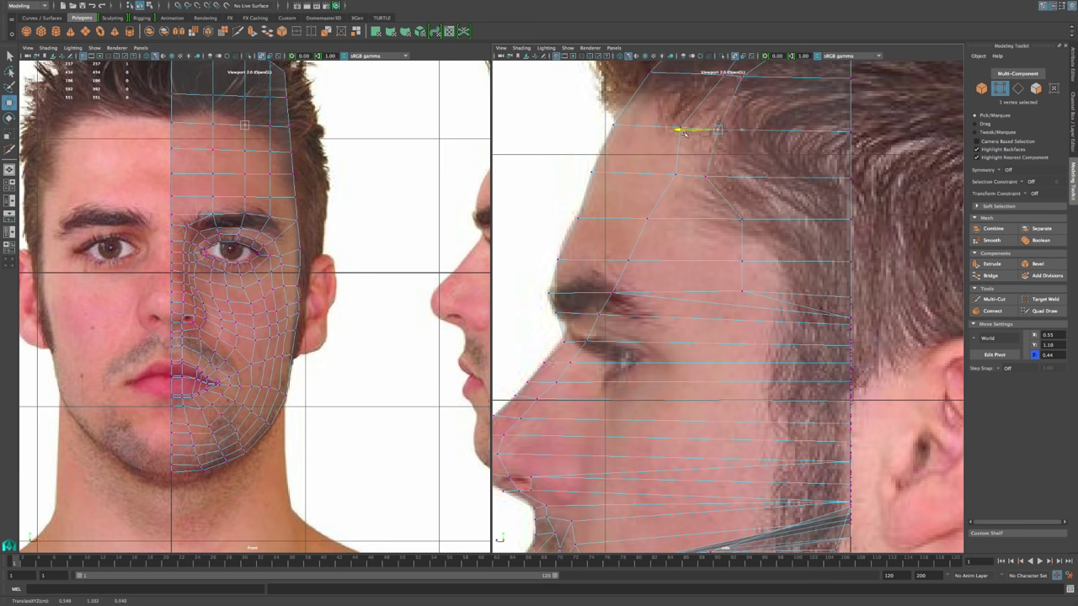
{"action": "left_click", "coordinate": [674, 182]}
{"action": "left_click", "coordinate": [620, 220]}
{"action": "left_click", "coordinate": [613, 266]}
{"action": "left_click_drag", "start_coordinate": [596, 263], "coordinate": [576, 263]}
Step: Pull the inner brow vertices and the nose bridge vertices forward to the brow and bridge contour in the side view
{"action": "left_click", "coordinate": [602, 295]}
{"action": "left_click_drag", "start_coordinate": [596, 293], "coordinate": [548, 317]}
{"action": "left_click", "coordinate": [595, 315]}
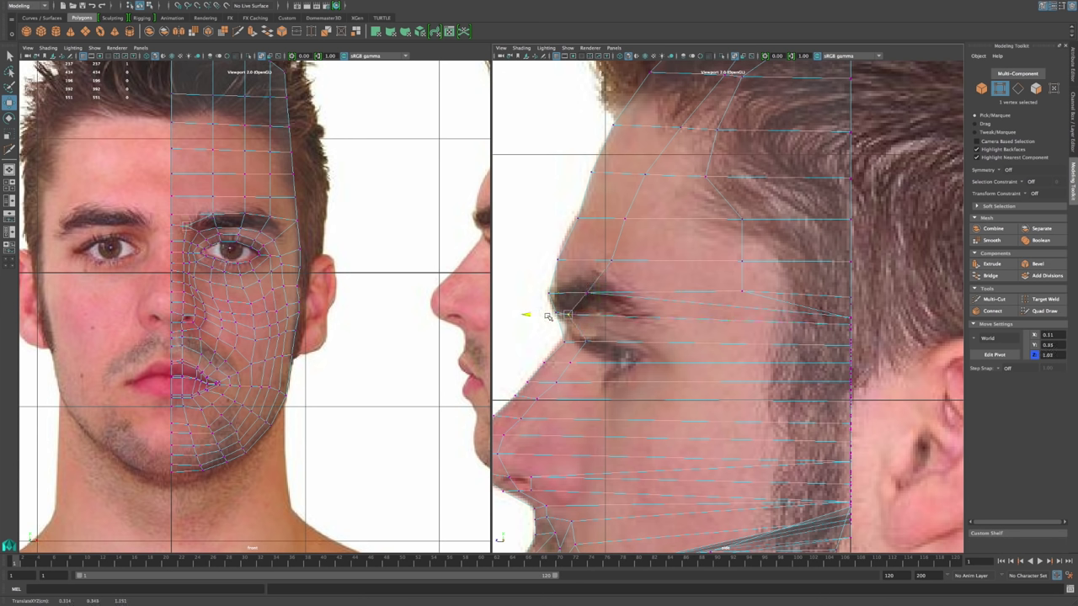
{"action": "left_click", "coordinate": [581, 343]}
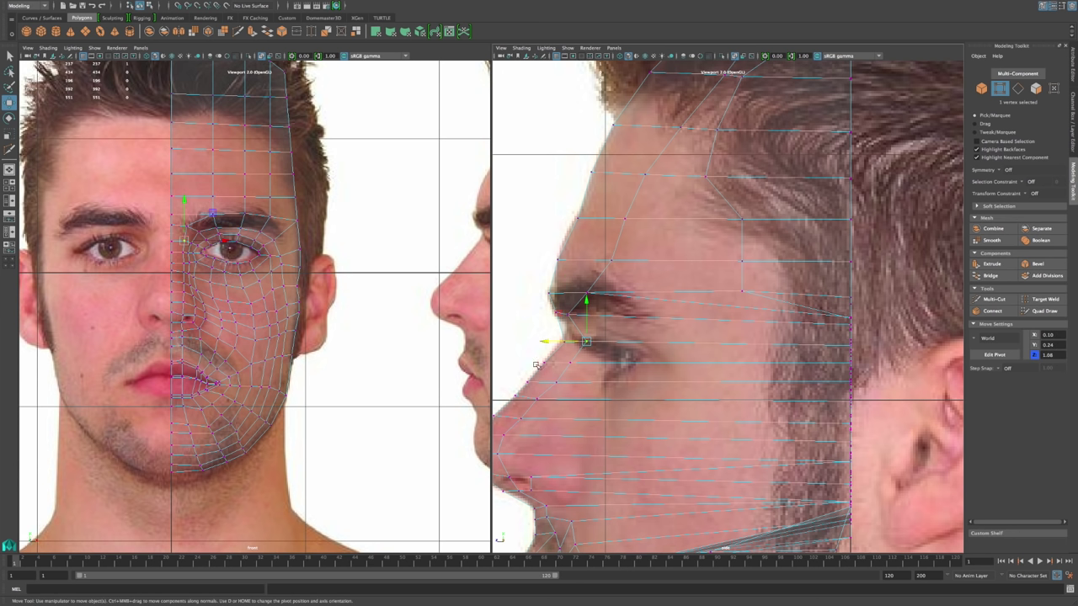
{"action": "left_click_drag", "start_coordinate": [546, 342], "coordinate": [537, 343]}
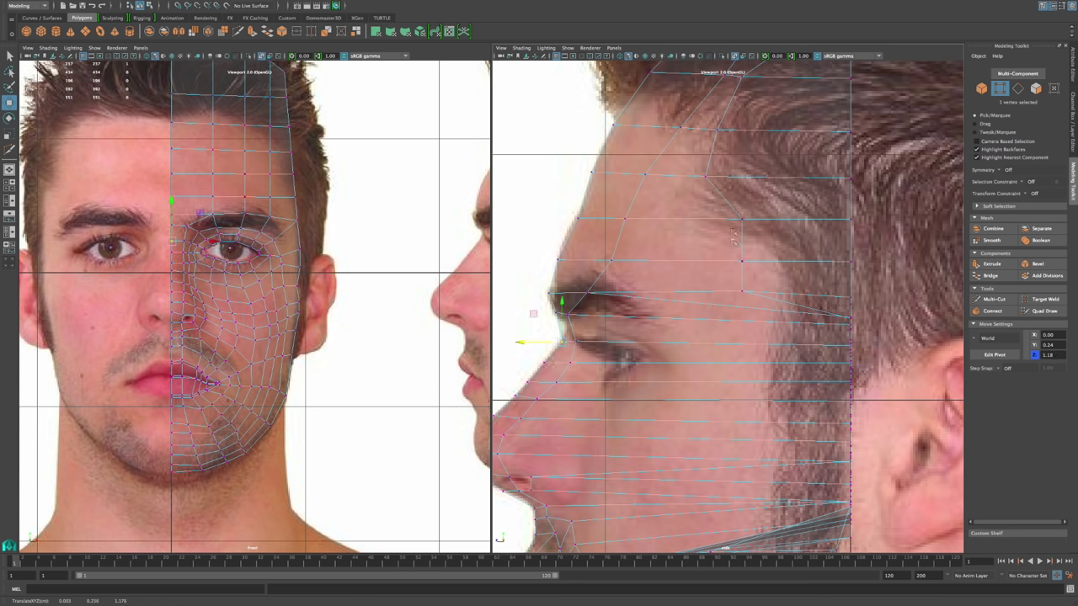
Step: Move the lower forehead vertices in the column above the eye forward one by one to parallel the inner column
{"action": "left_click", "coordinate": [741, 220]}
{"action": "left_click_drag", "start_coordinate": [709, 224], "coordinate": [647, 226]}
{"action": "left_click", "coordinate": [678, 187]}
{"action": "left_click_drag", "start_coordinate": [672, 178], "coordinate": [654, 179]}
{"action": "left_click", "coordinate": [728, 268]}
{"action": "left_click_drag", "start_coordinate": [706, 263], "coordinate": [638, 262]}
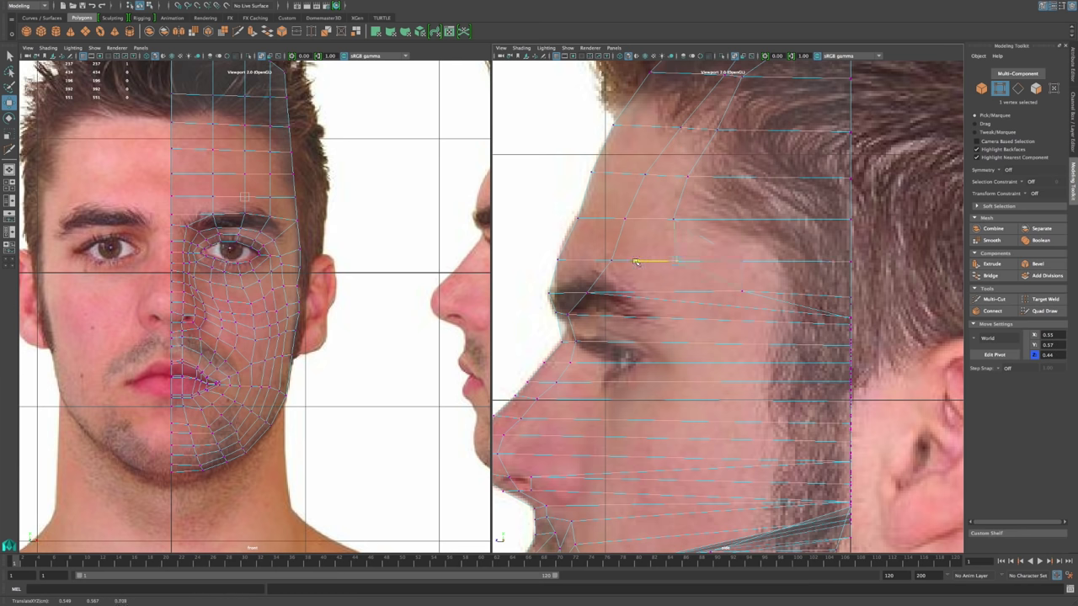
Step: Pull the middle and outer eyebrow vertices forward to depths of about Z 0.77 and Z 0.76
{"action": "left_click", "coordinate": [717, 295]}
{"action": "left_click_drag", "start_coordinate": [717, 295], "coordinate": [638, 297]}
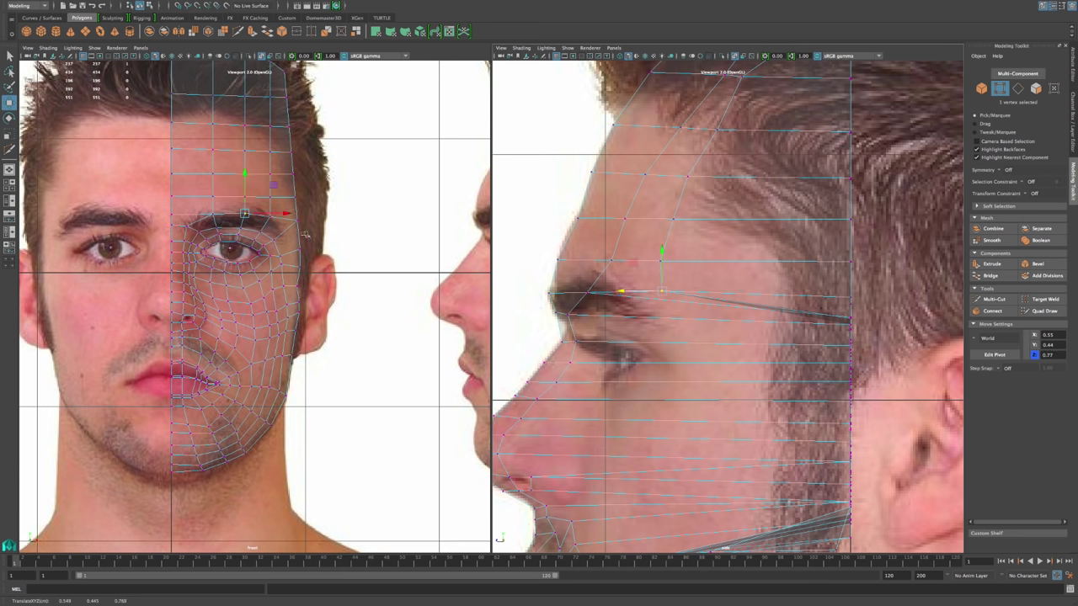
{"action": "left_click", "coordinate": [268, 218]}
{"action": "left_click_drag", "start_coordinate": [809, 298], "coordinate": [623, 296]}
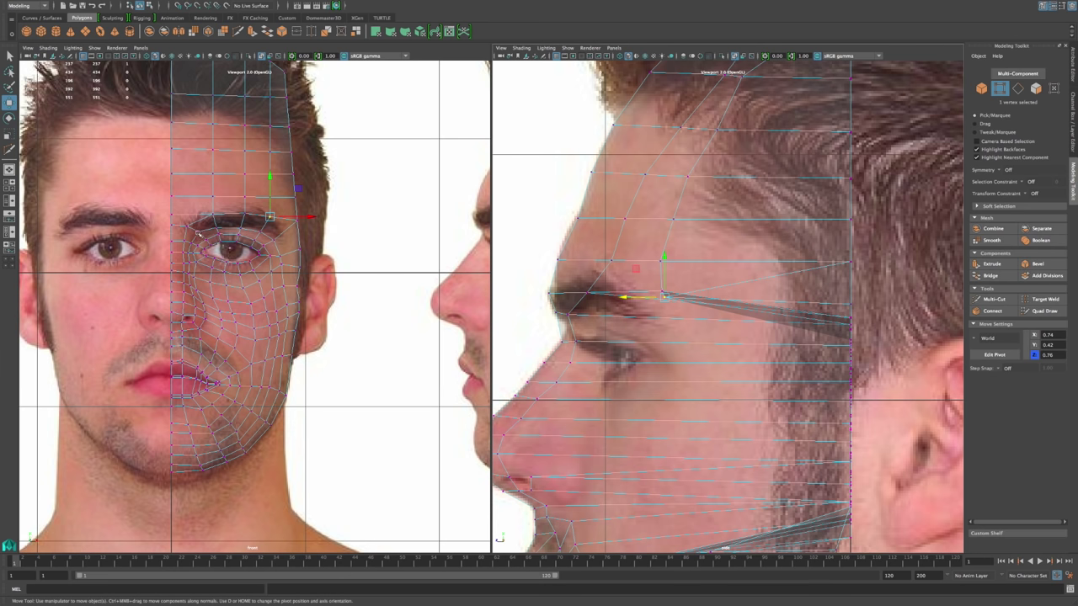
Step: Pull the forehead vertex column above the outer brow forward, staggering its vertices individually to follow the slope of the neighbouring column
{"action": "middle_click_drag", "start_coordinate": [264, 68], "coordinate": [281, 199], "text": "alt"}
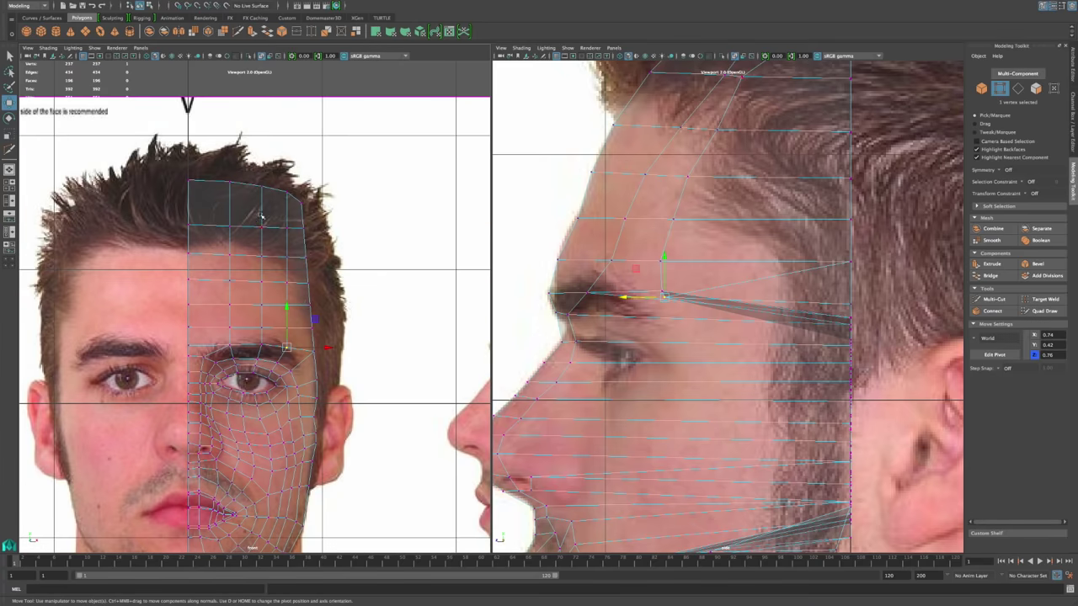
{"action": "left_click_drag", "start_coordinate": [256, 202], "coordinate": [268, 334]}
{"action": "middle_click_drag", "start_coordinate": [682, 225], "coordinate": [653, 285], "text": "alt"}
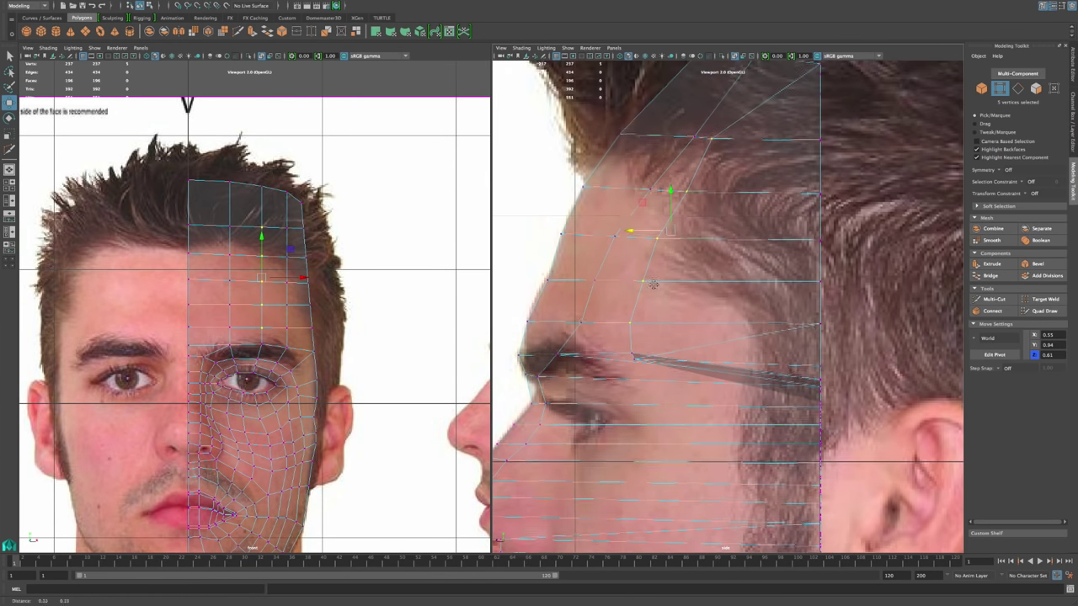
{"action": "left_click_drag", "start_coordinate": [281, 217], "coordinate": [298, 334]}
{"action": "left_click_drag", "start_coordinate": [783, 233], "coordinate": [699, 240]}
{"action": "left_click_drag", "start_coordinate": [739, 204], "coordinate": [688, 194]}
{"action": "left_click_drag", "start_coordinate": [747, 224], "coordinate": [671, 241]}
{"action": "left_click_drag", "start_coordinate": [744, 266], "coordinate": [676, 282]}
{"action": "left_click_drag", "start_coordinate": [743, 310], "coordinate": [662, 333]}
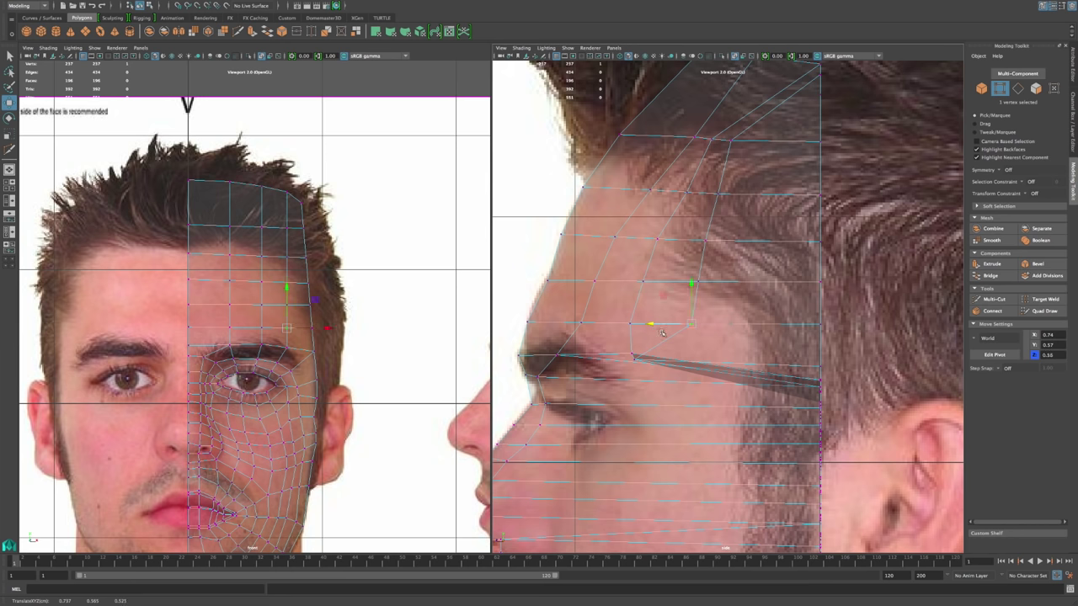
{"action": "middle_click_drag", "start_coordinate": [436, 370], "coordinate": [413, 212], "text": "alt"}
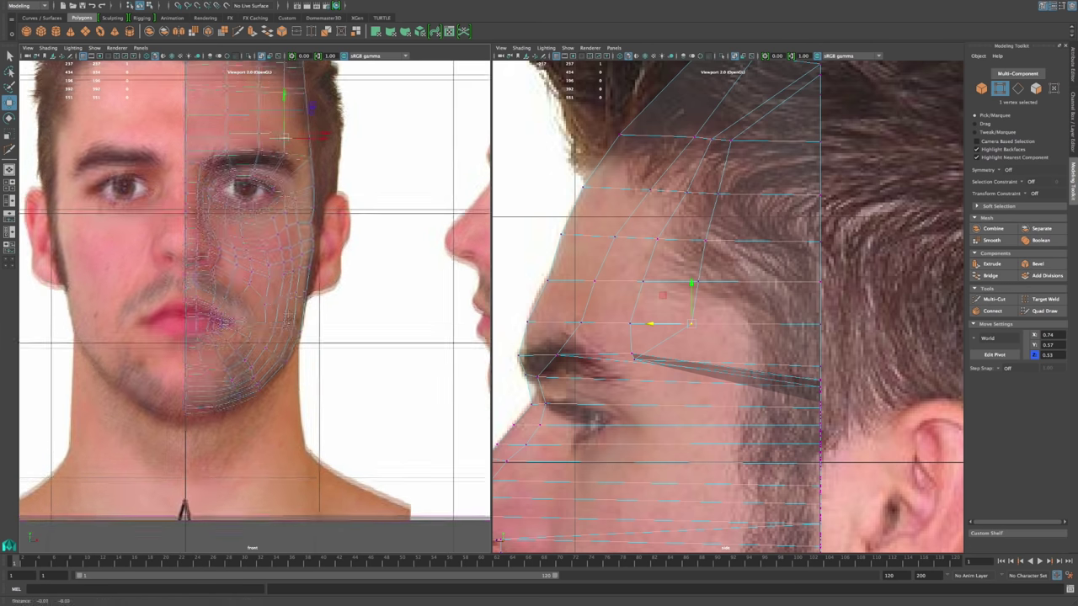
{"action": "scroll", "coordinate": [273, 277], "scroll_direction": "up", "scroll_amount": 5}
{"action": "middle_click_drag", "start_coordinate": [271, 277], "coordinate": [271, 304], "text": "alt"}
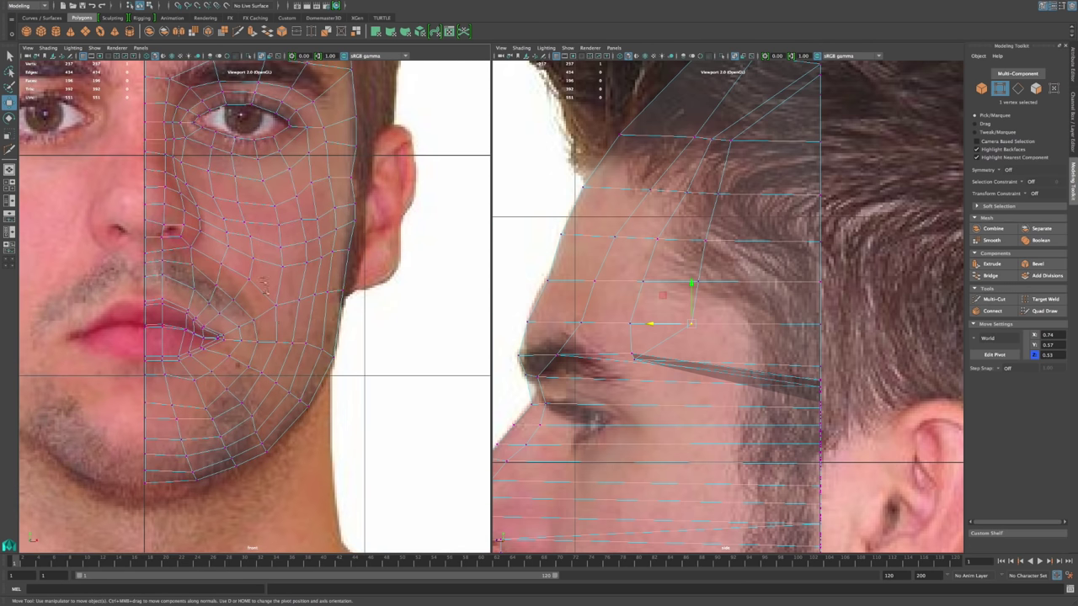
{"action": "middle_click_drag", "start_coordinate": [672, 445], "coordinate": [761, 309], "text": "alt"}
{"action": "middle_click_drag", "start_coordinate": [185, 229], "coordinate": [209, 319], "text": "alt"}
{"action": "right_click_drag", "start_coordinate": [210, 319], "coordinate": [241, 368], "text": "alt"}
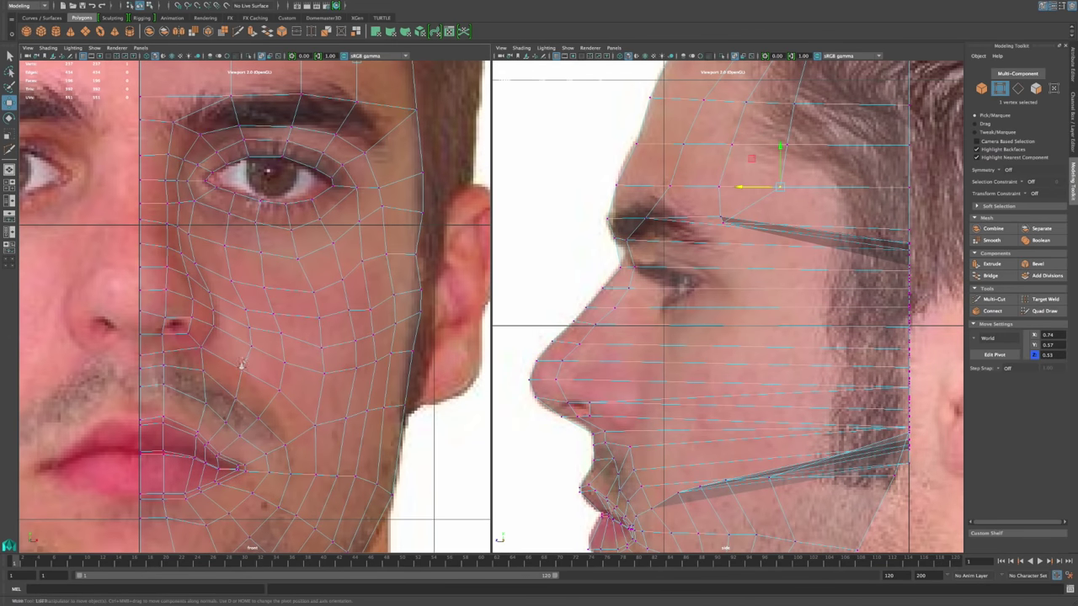
Step: Select the five edges running down the side of the nose and pull them forward together to about Z 1.13
{"action": "right_click", "coordinate": [177, 196]}
{"action": "right_click_drag", "start_coordinate": [177, 195], "coordinate": [176, 176]}
{"action": "left_click", "coordinate": [177, 194]}
{"action": "left_click", "coordinate": [178, 215], "text": "shift"}
{"action": "left_click", "coordinate": [184, 257], "text": "shift"}
{"action": "left_click", "coordinate": [187, 268], "text": "shift"}
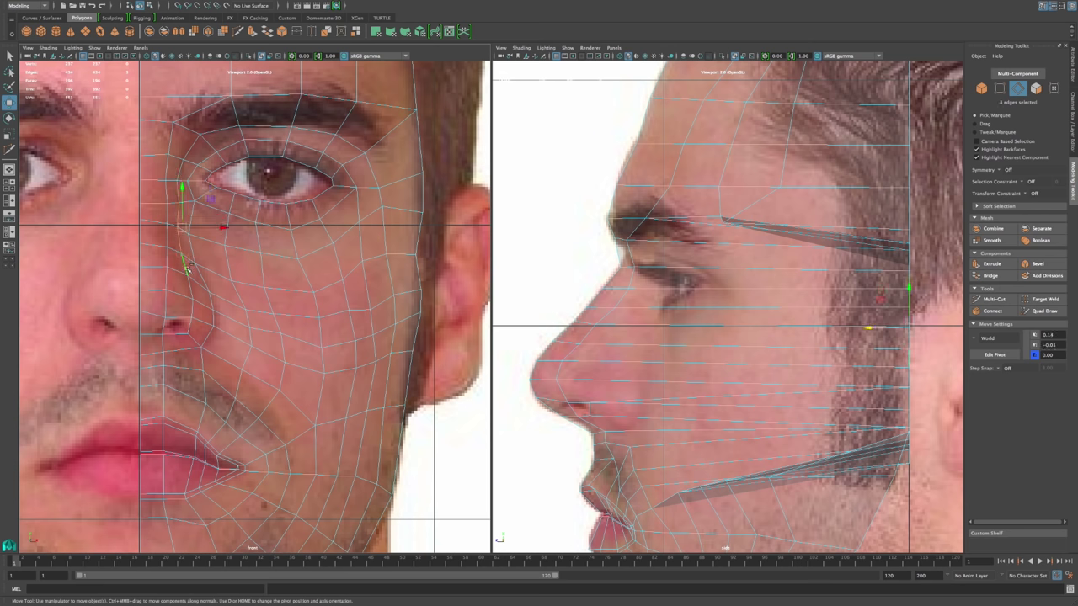
{"action": "left_click", "coordinate": [191, 286], "text": "shift"}
{"action": "left_click", "coordinate": [192, 307], "text": "shift"}
{"action": "left_click", "coordinate": [192, 310], "text": "shift"}
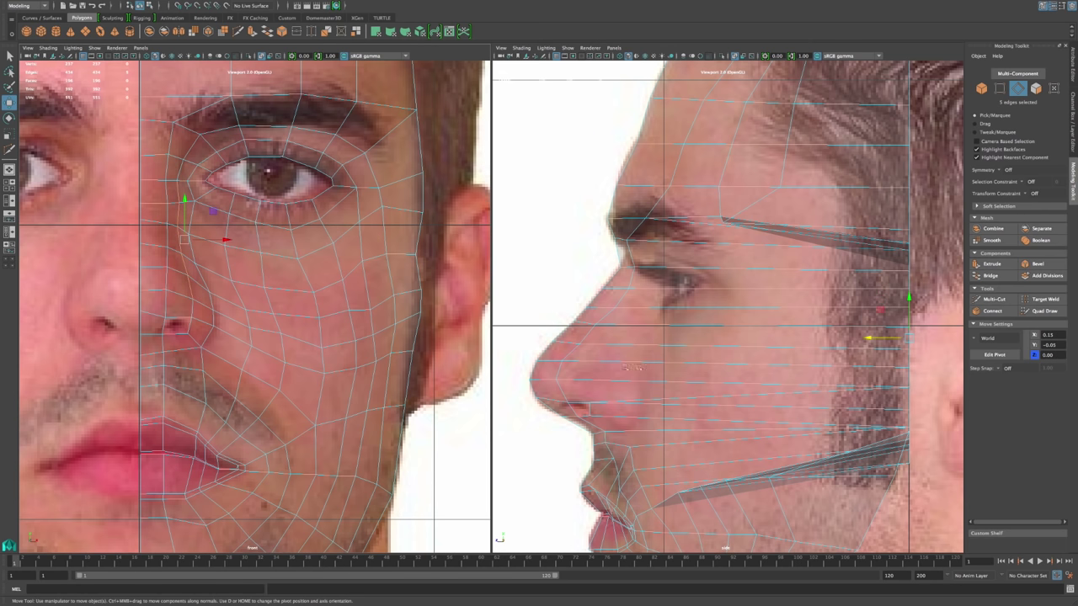
{"action": "left_click_drag", "start_coordinate": [869, 338], "coordinate": [595, 363]}
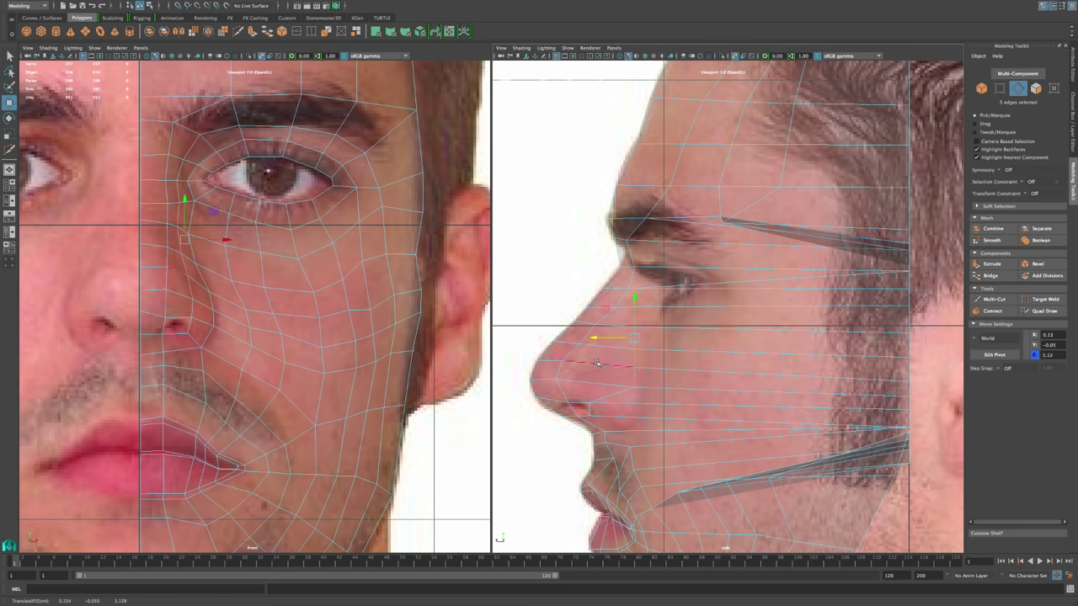
Step: Stagger the vertices of the nose-side column individually in depth so they run parallel to the bridge contour in the side view
{"action": "right_click_drag", "start_coordinate": [632, 372], "coordinate": [590, 366]}
{"action": "left_click", "coordinate": [637, 367]}
{"action": "left_click_drag", "start_coordinate": [600, 368], "coordinate": [556, 368]}
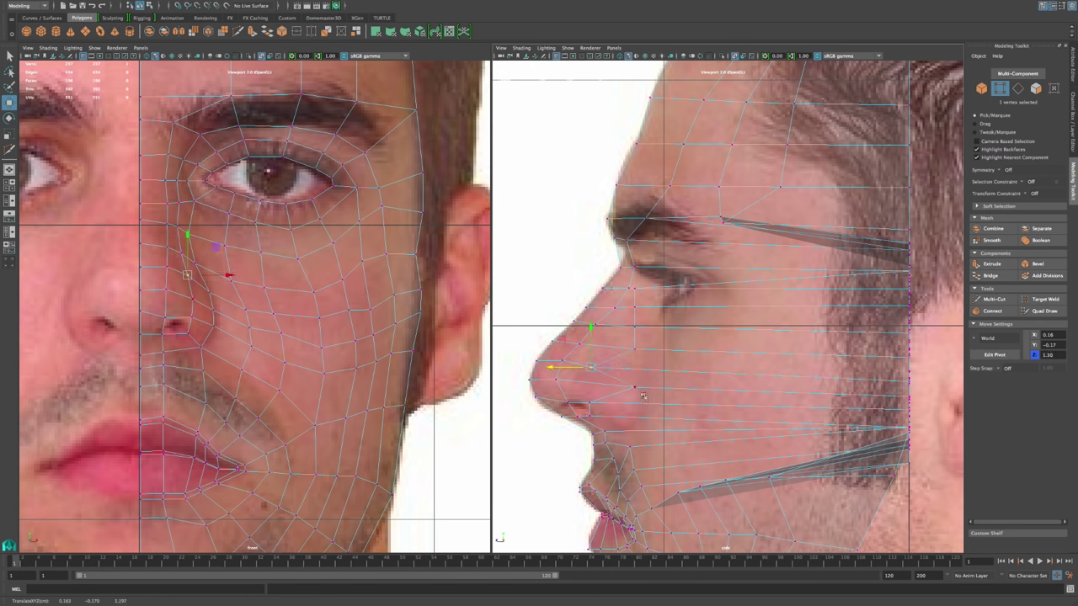
{"action": "left_click", "coordinate": [635, 389]}
{"action": "mouse_move", "coordinate": [616, 389]}
{"action": "left_mouse_down"}
{"action": "mouse_move", "coordinate": [569, 388]}
{"action": "mouse_move", "coordinate": [579, 362]}
{"action": "mouse_move", "coordinate": [604, 352]}
{"action": "mouse_move", "coordinate": [613, 305]}
{"action": "mouse_move", "coordinate": [589, 308]}
{"action": "mouse_move", "coordinate": [599, 288]}
{"action": "left_mouse_up"}
{"action": "left_click", "coordinate": [630, 288]}
{"action": "left_click", "coordinate": [621, 307]}
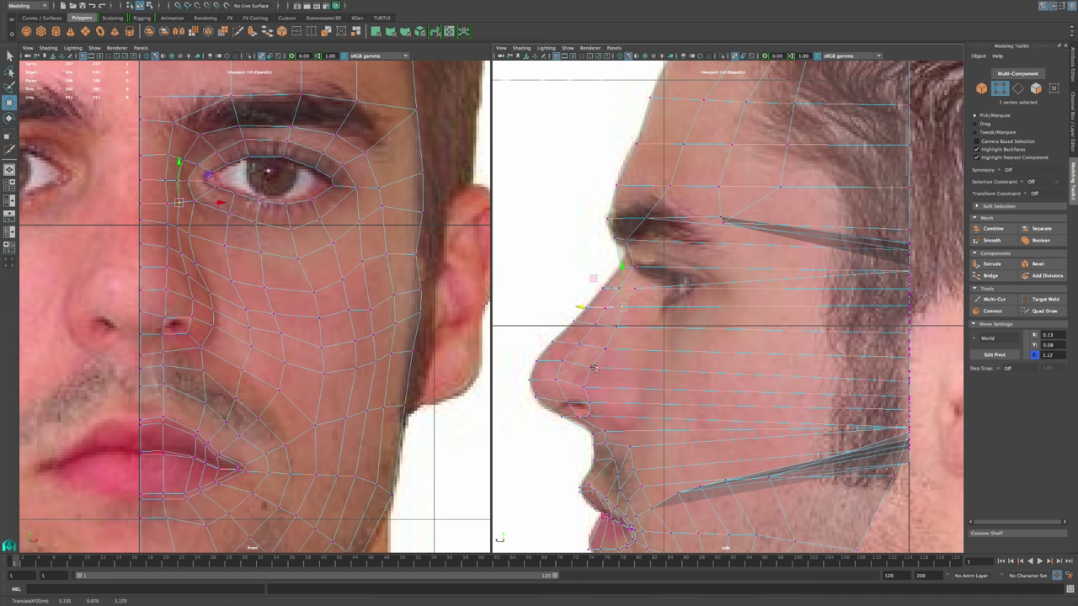
{"action": "left_click", "coordinate": [605, 348]}
{"action": "left_click_drag", "start_coordinate": [590, 351], "coordinate": [590, 349]}
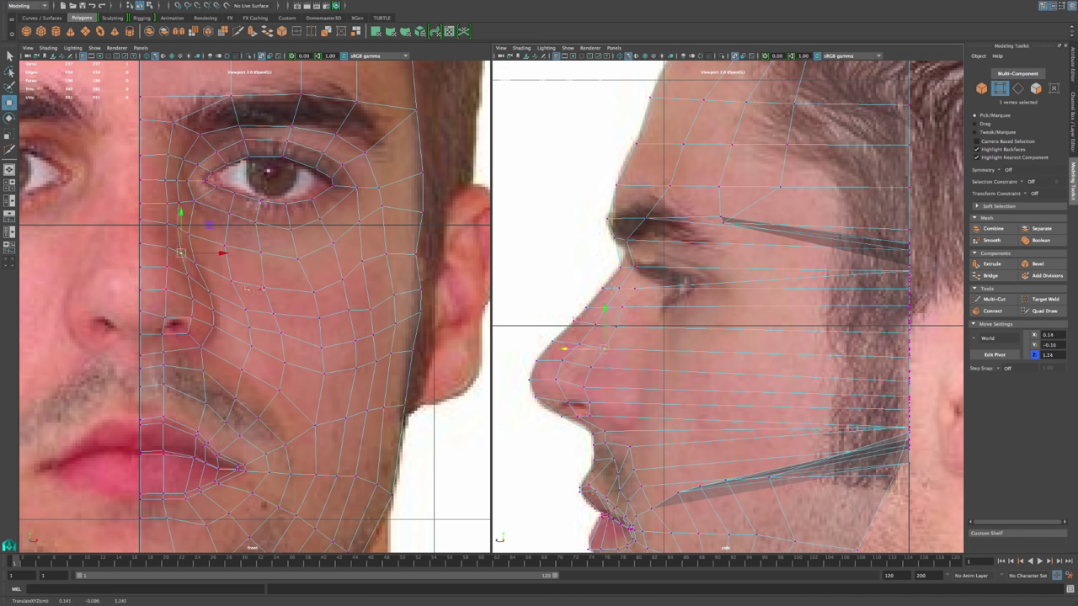
Step: Pull the next vertices outward along the side of the nose forward one by one, setting them slightly behind the inner column
{"action": "left_click", "coordinate": [190, 235]}
{"action": "left_click_drag", "start_coordinate": [878, 331], "coordinate": [591, 339]}
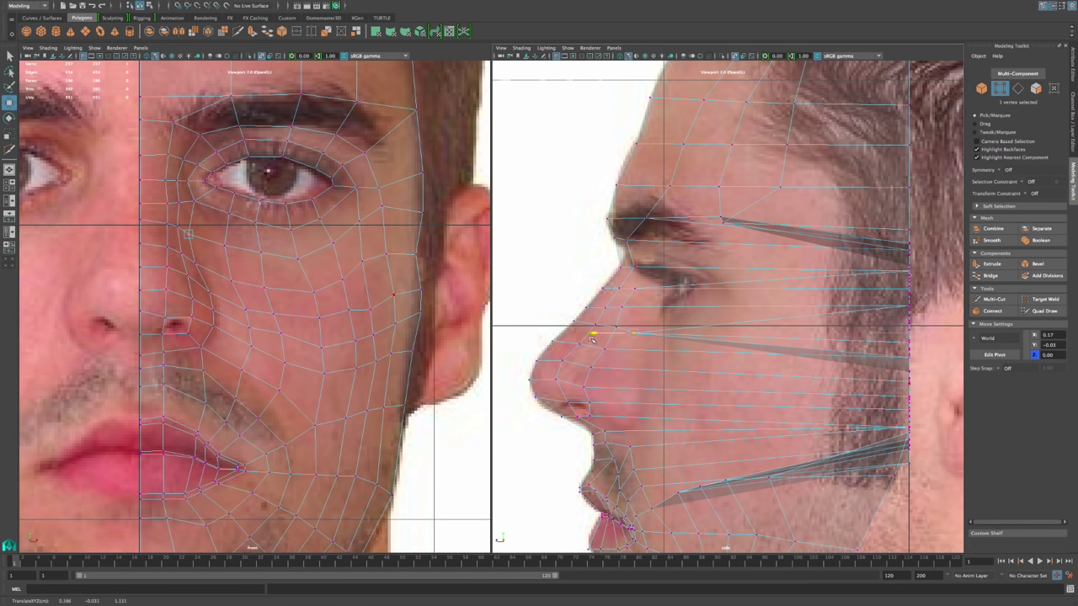
{"action": "left_click", "coordinate": [194, 266]}
{"action": "left_click_drag", "start_coordinate": [869, 357], "coordinate": [578, 360]}
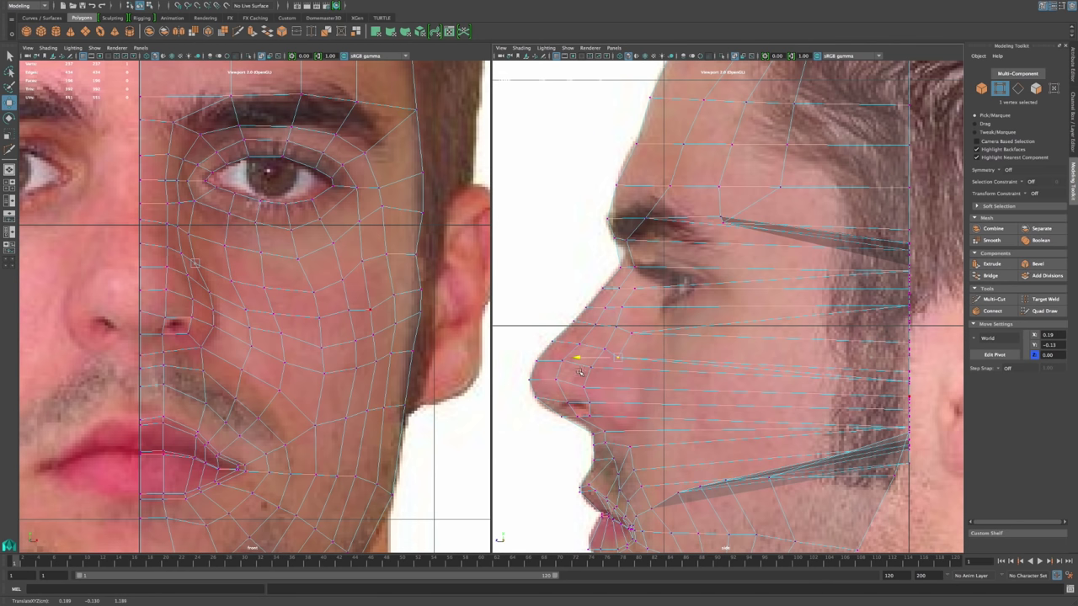
{"action": "left_click", "coordinate": [210, 293]}
{"action": "left_click_drag", "start_coordinate": [876, 387], "coordinate": [597, 360]}
{"action": "left_click", "coordinate": [614, 360]}
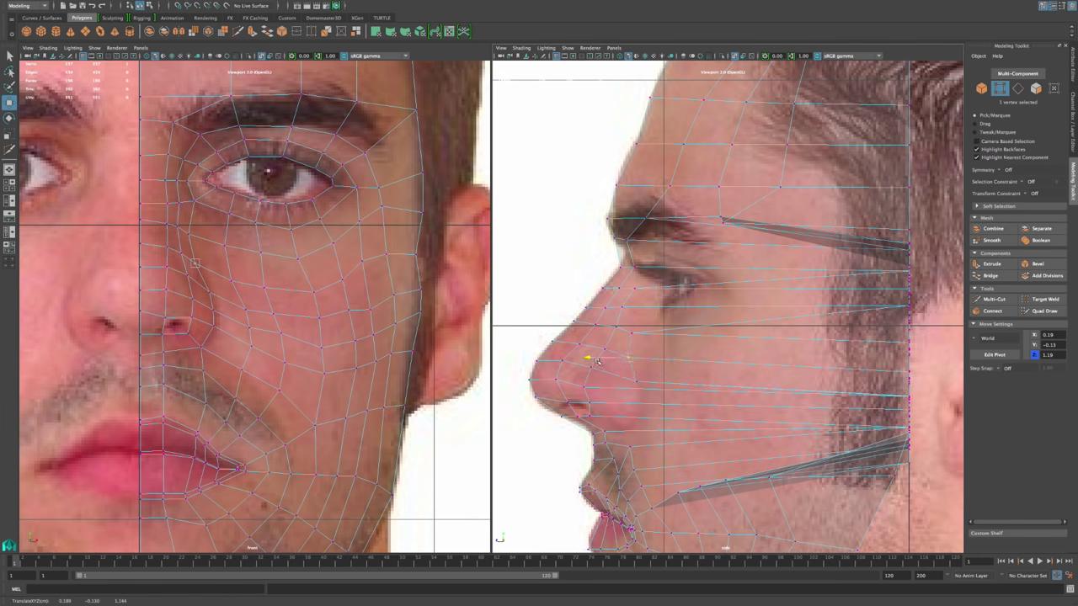
Step: Pull the vertices around the outer and lower edge of the nostril wing forward to follow its outline in the side view
{"action": "left_click", "coordinate": [213, 303]}
{"action": "left_click", "coordinate": [214, 311]}
{"action": "left_click_drag", "start_coordinate": [872, 399], "coordinate": [599, 417]}
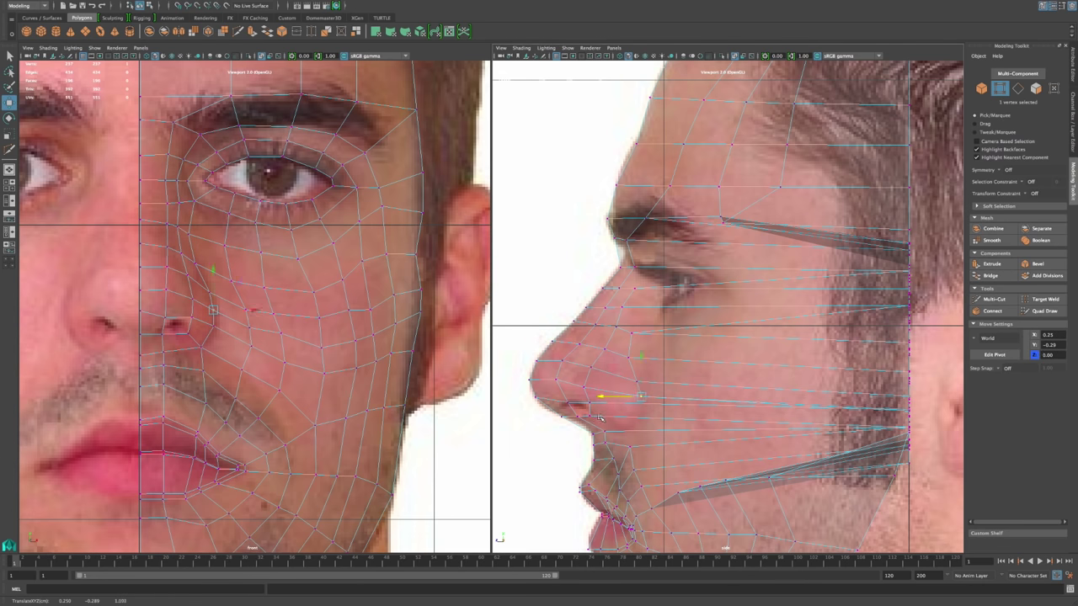
{"action": "left_click", "coordinate": [214, 326]}
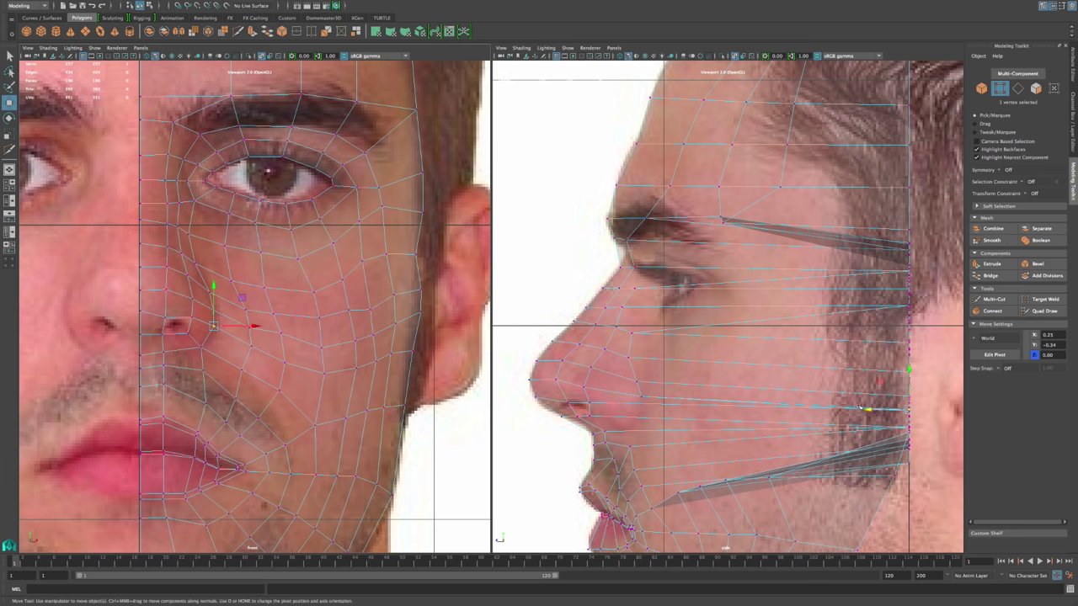
{"action": "left_click_drag", "start_coordinate": [867, 410], "coordinate": [596, 431]}
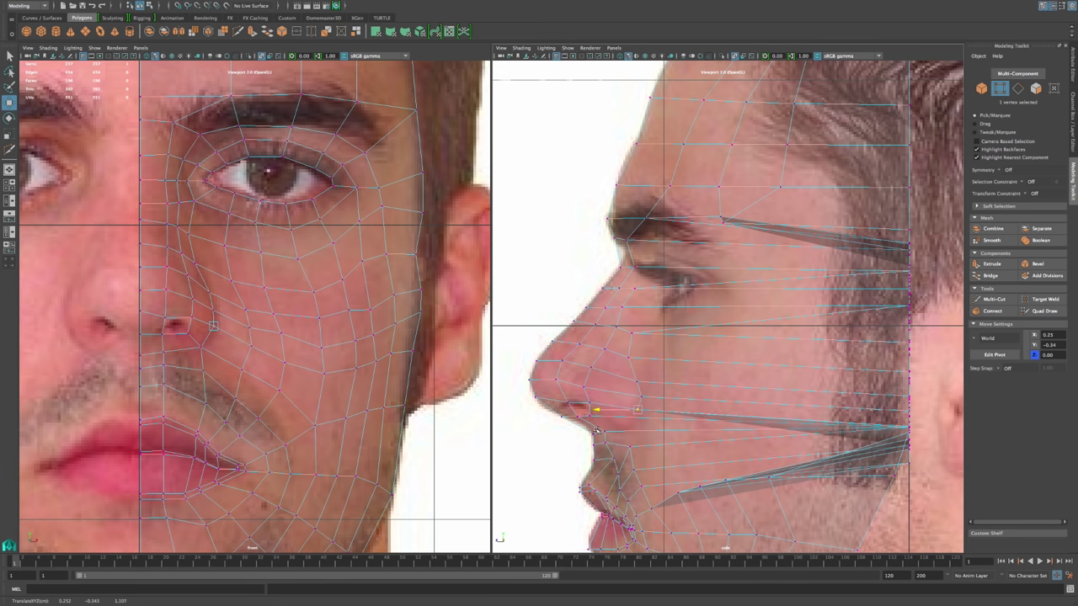
{"action": "left_click", "coordinate": [201, 347]}
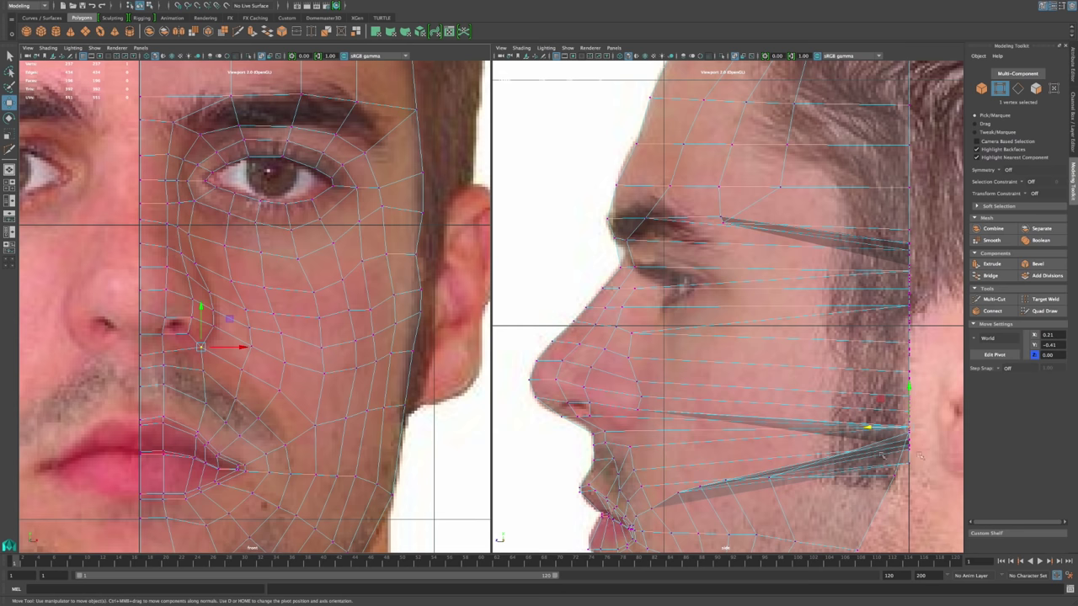
{"action": "left_click_drag", "start_coordinate": [867, 428], "coordinate": [587, 439]}
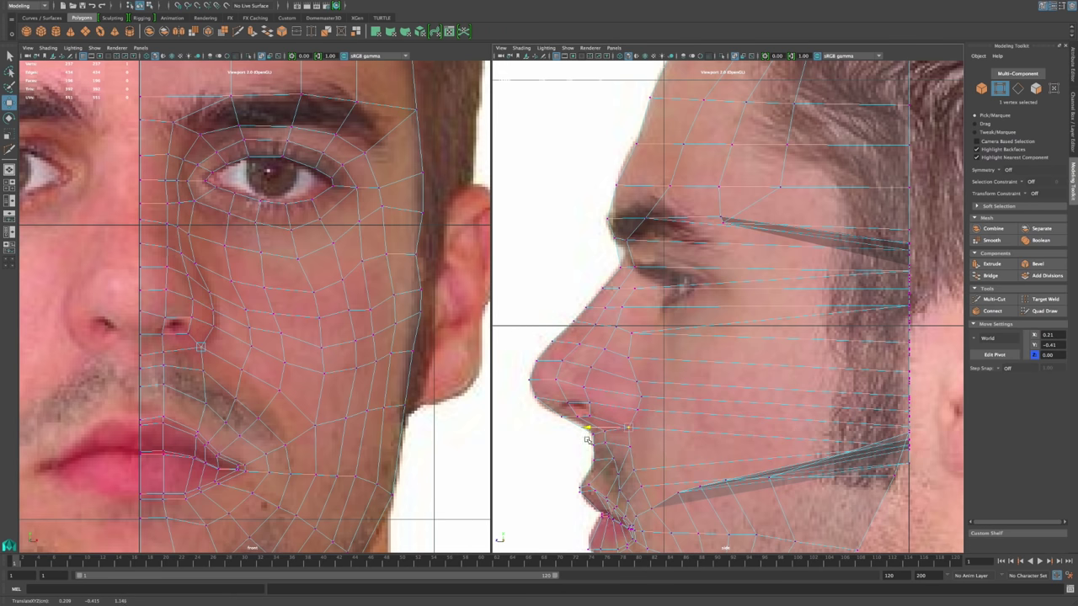
{"action": "left_click_drag", "start_coordinate": [588, 439], "coordinate": [587, 439]}
Step: Pull the two upper-lip-to-cheek vertices along the smile fold forward to depths of about Z 1.05 and Z 0.99
{"action": "left_click", "coordinate": [242, 371]}
{"action": "left_click_drag", "start_coordinate": [868, 445], "coordinate": [614, 446]}
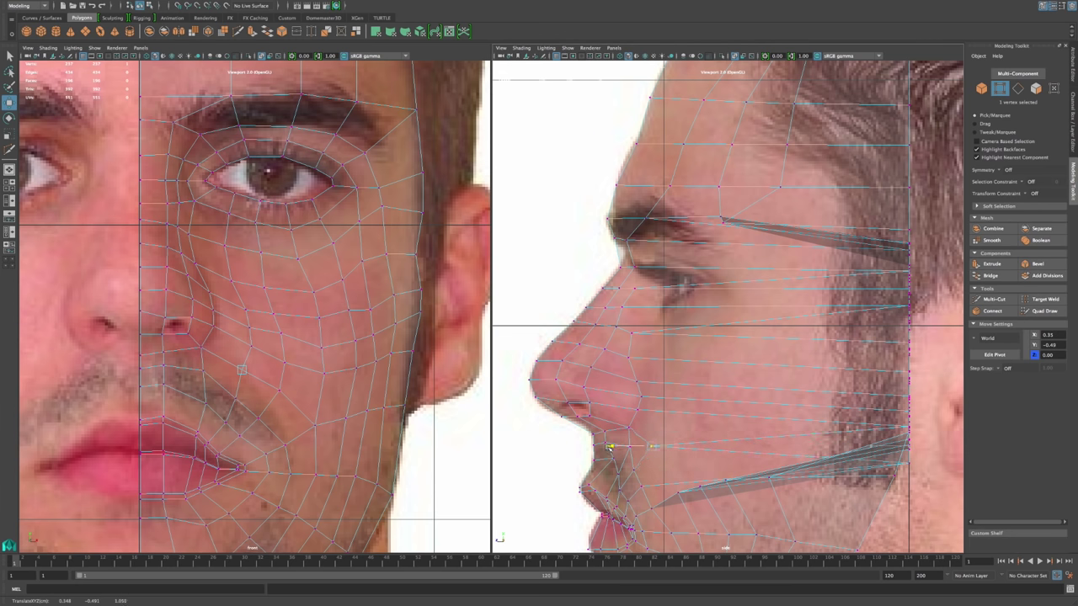
{"action": "left_click", "coordinate": [279, 393]}
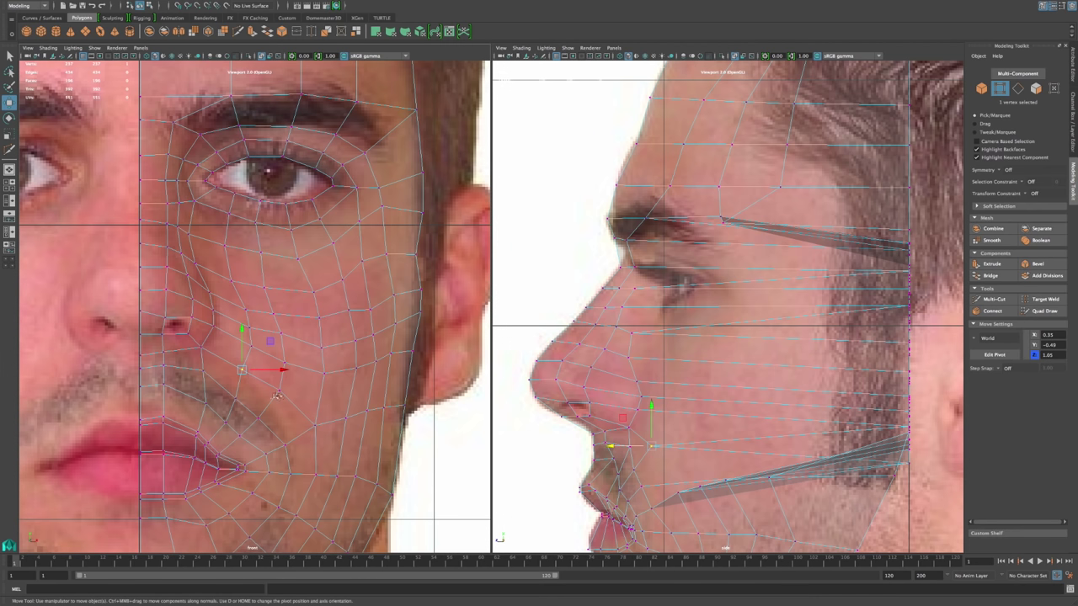
{"action": "left_click_drag", "start_coordinate": [869, 463], "coordinate": [623, 473]}
Step: Pull the lower cheek row vertices forward one by one, stepping them back toward the ear to about Z 0.37 at the outermost vertex
{"action": "middle_click_drag", "start_coordinate": [723, 479], "coordinate": [723, 388], "text": "alt"}
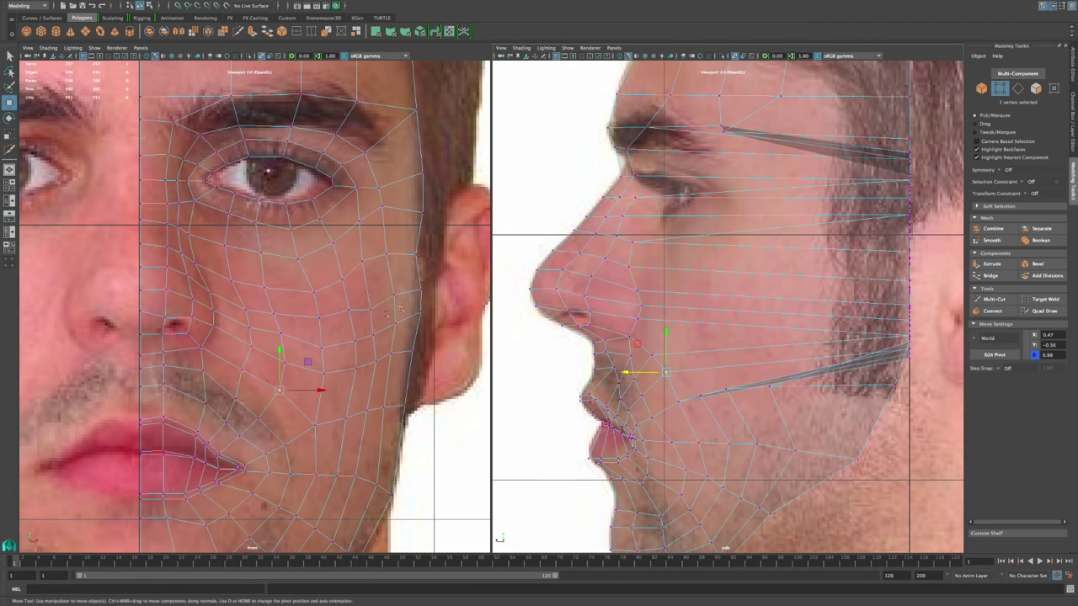
{"action": "left_click", "coordinate": [314, 426]}
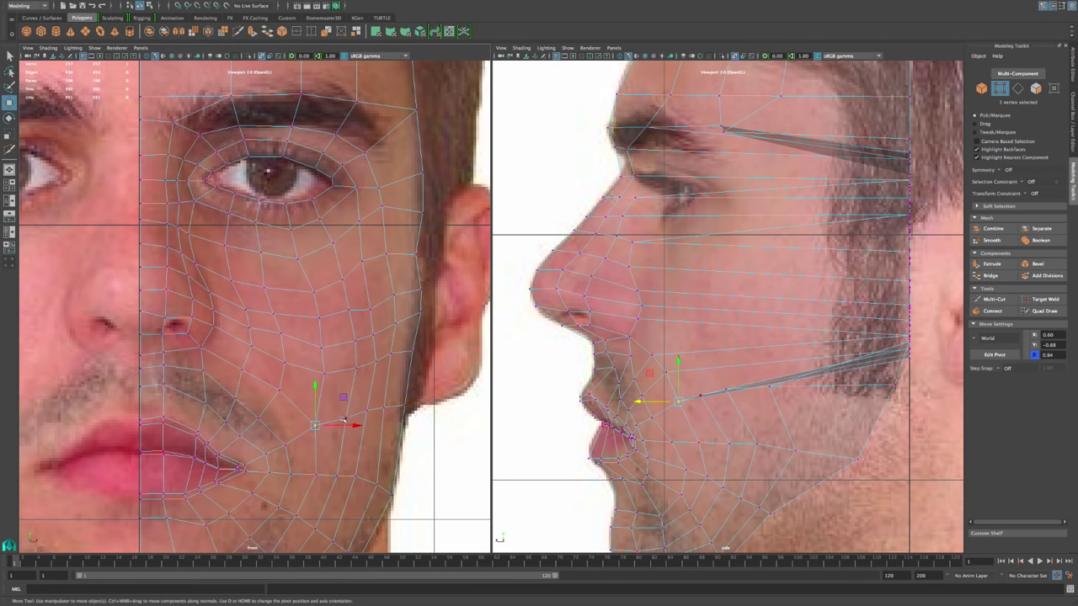
{"action": "left_click", "coordinate": [339, 363]}
{"action": "left_click_drag", "start_coordinate": [868, 361], "coordinate": [679, 371]}
{"action": "left_click_drag", "start_coordinate": [655, 375], "coordinate": [657, 375]}
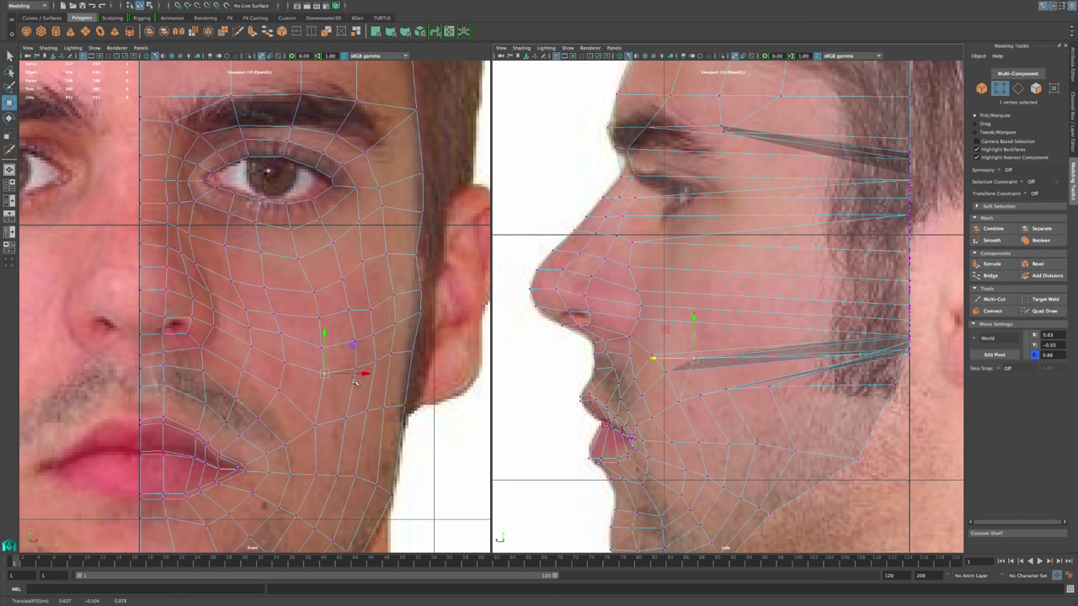
{"action": "left_click", "coordinate": [356, 369]}
{"action": "left_click_drag", "start_coordinate": [868, 353], "coordinate": [686, 354]}
{"action": "left_click", "coordinate": [376, 362]}
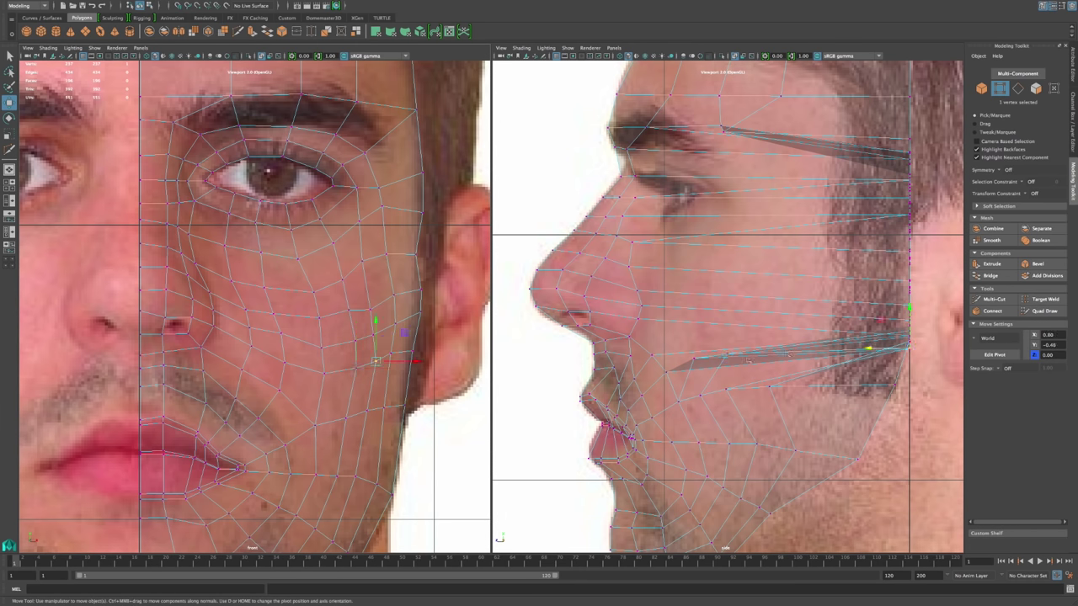
{"action": "left_click_drag", "start_coordinate": [867, 349], "coordinate": [724, 348]}
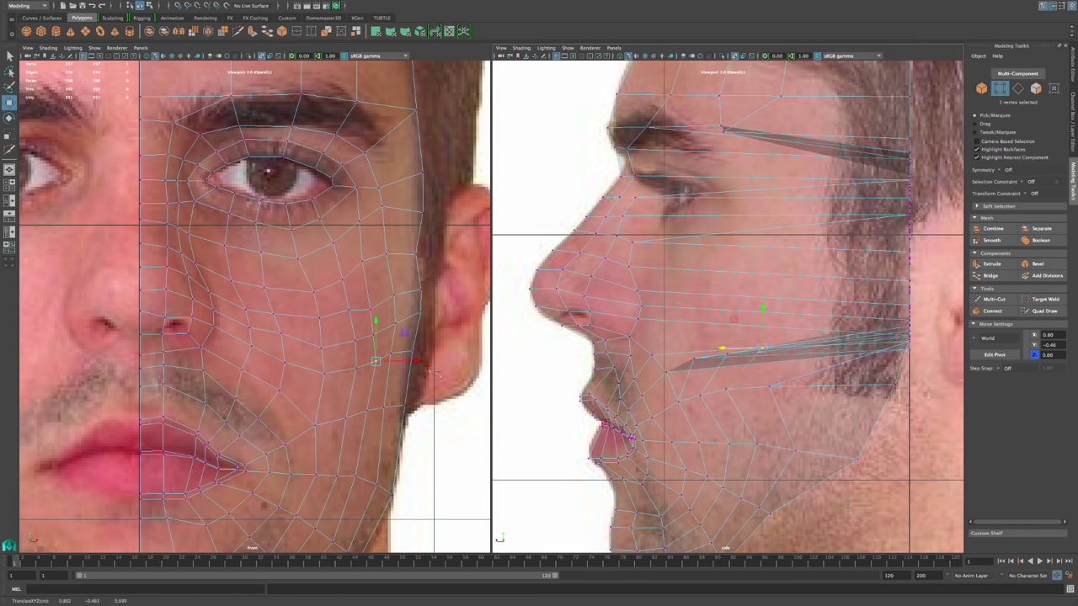
{"action": "left_click", "coordinate": [391, 354]}
{"action": "left_click_drag", "start_coordinate": [868, 342], "coordinate": [783, 359]}
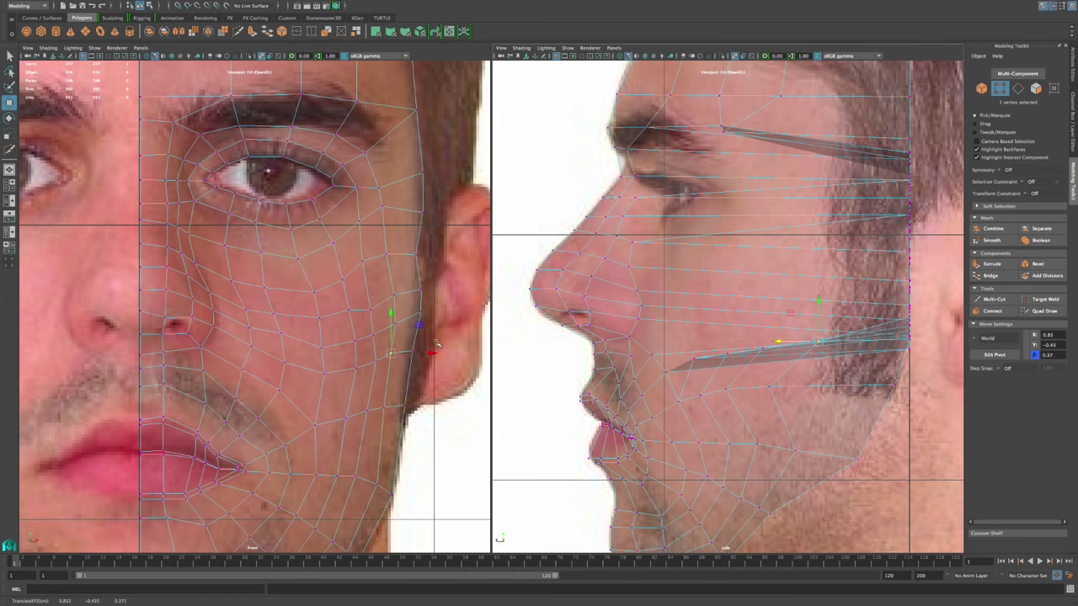
Step: Select the vertices of the cheek row directly above and pull them forward together to about Z 0.87
{"action": "left_click", "coordinate": [390, 316]}
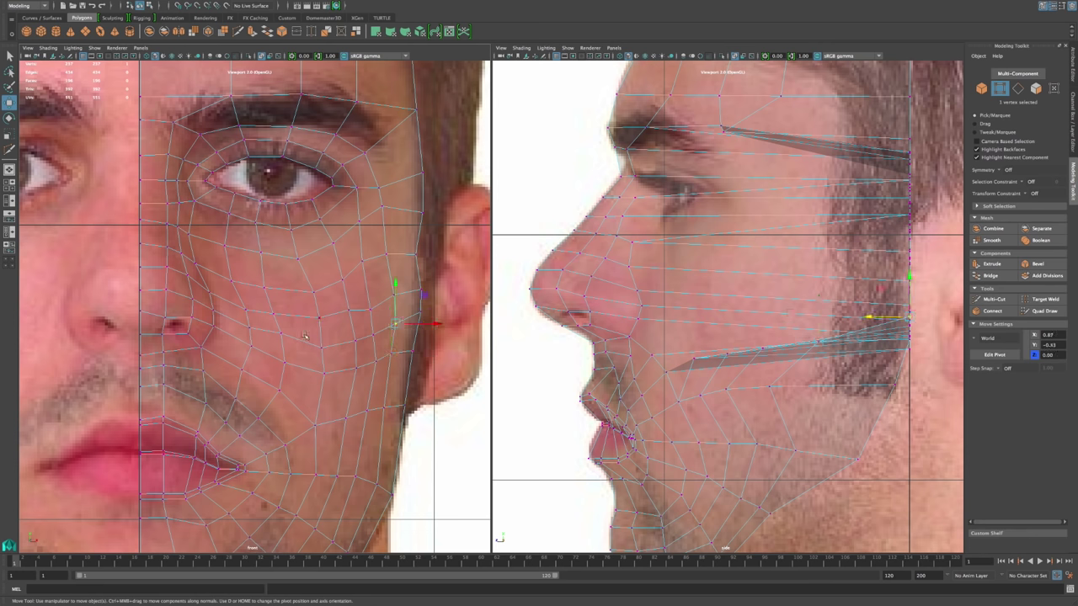
{"action": "right_click", "coordinate": [339, 343]}
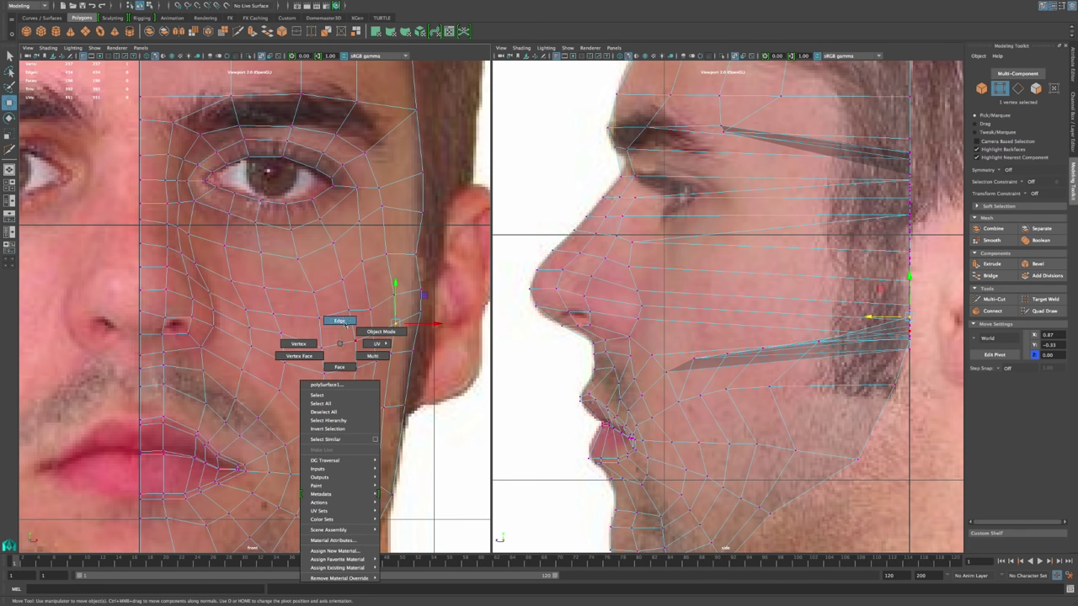
{"action": "left_click", "coordinate": [339, 321]}
{"action": "left_click", "coordinate": [347, 343]}
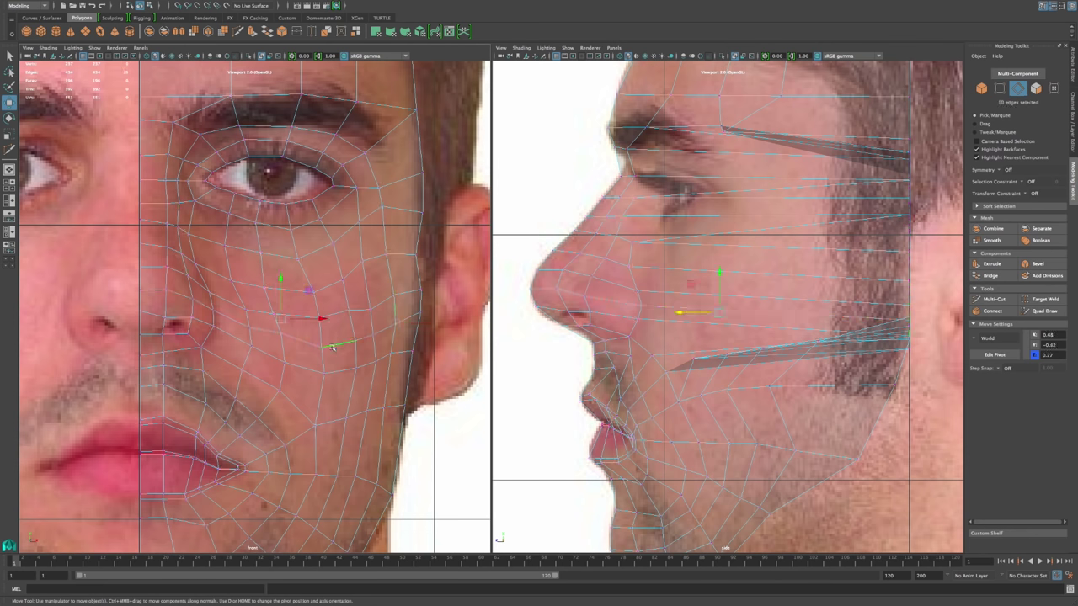
{"action": "right_click_drag", "start_coordinate": [278, 342], "coordinate": [238, 343]}
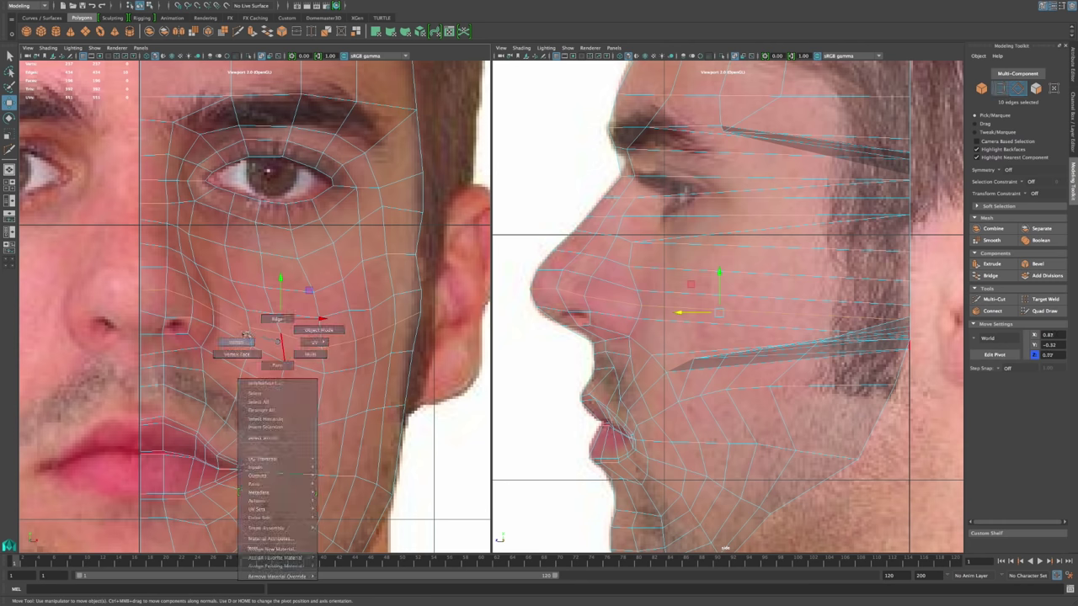
{"action": "left_click", "coordinate": [277, 336]}
{"action": "left_click", "coordinate": [348, 345], "text": "shift"}
{"action": "left_click", "coordinate": [394, 323], "text": "shift"}
{"action": "left_click_drag", "start_coordinate": [871, 328], "coordinate": [658, 340]}
Step: Adjust the inner and middle vertices of this cheek row individually in depth to curve the row around the cheek
{"action": "left_click", "coordinate": [281, 334]}
{"action": "mouse_move", "coordinate": [666, 325]}
{"action": "left_mouse_down"}
{"action": "mouse_move", "coordinate": [627, 328]}
{"action": "mouse_move", "coordinate": [652, 331]}
{"action": "left_mouse_up"}
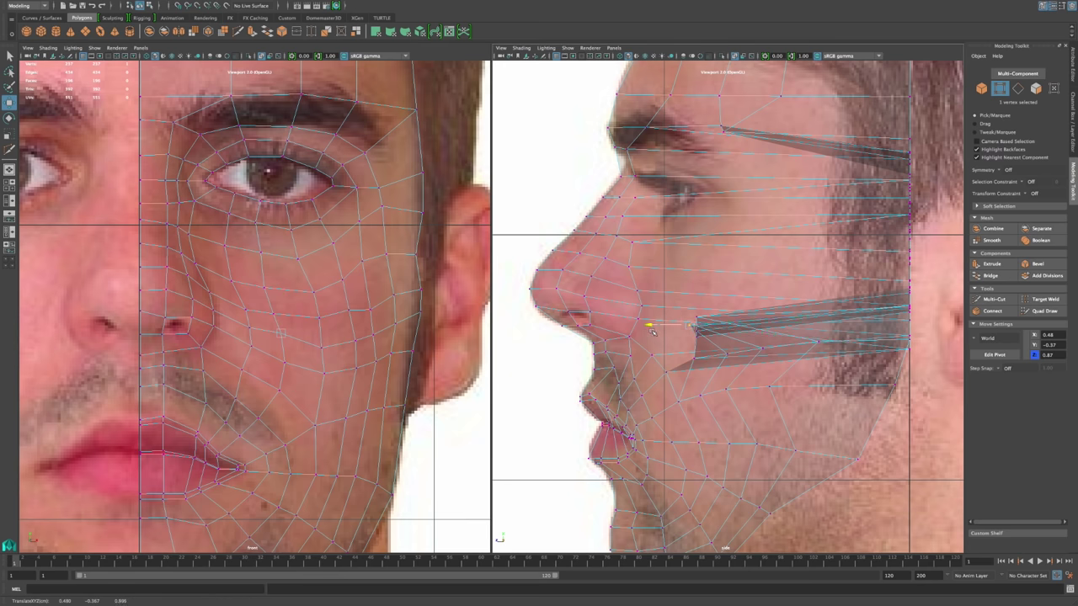
{"action": "left_click", "coordinate": [321, 347]}
{"action": "left_click_drag", "start_coordinate": [664, 338], "coordinate": [655, 337]}
{"action": "left_click_drag", "start_coordinate": [352, 339], "coordinate": [386, 333]}
{"action": "left_click_drag", "start_coordinate": [650, 335], "coordinate": [667, 331]}
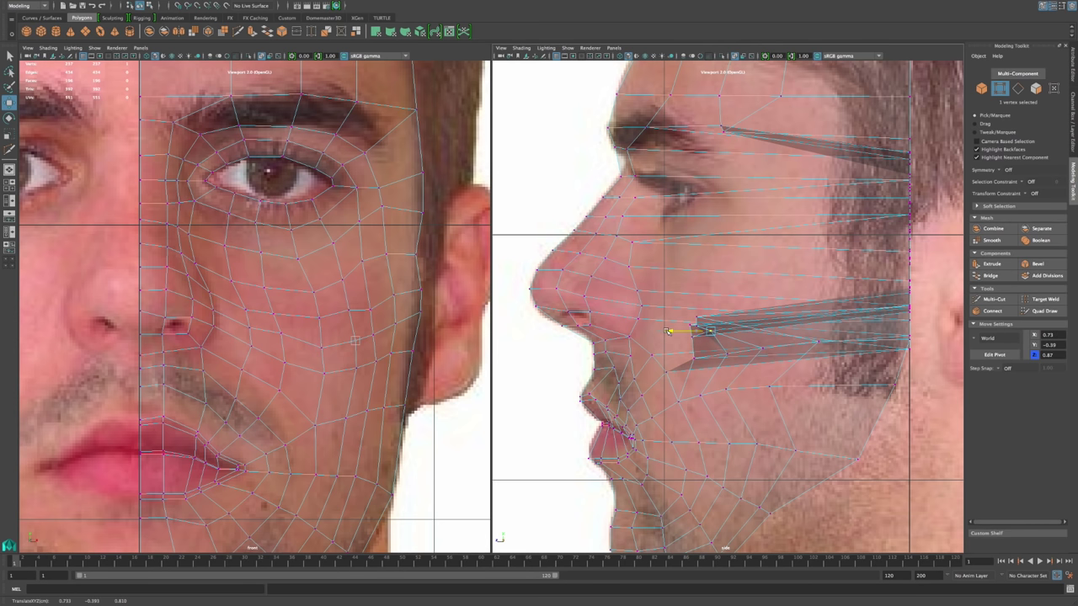
Step: Push the outer vertices of the cheek row back toward the ear and fine-tune the depth of its middle vertex
{"action": "left_click", "coordinate": [372, 337]}
{"action": "left_click_drag", "start_coordinate": [664, 330], "coordinate": [730, 328]}
{"action": "left_click", "coordinate": [394, 325]}
{"action": "left_click_drag", "start_coordinate": [662, 318], "coordinate": [700, 318]}
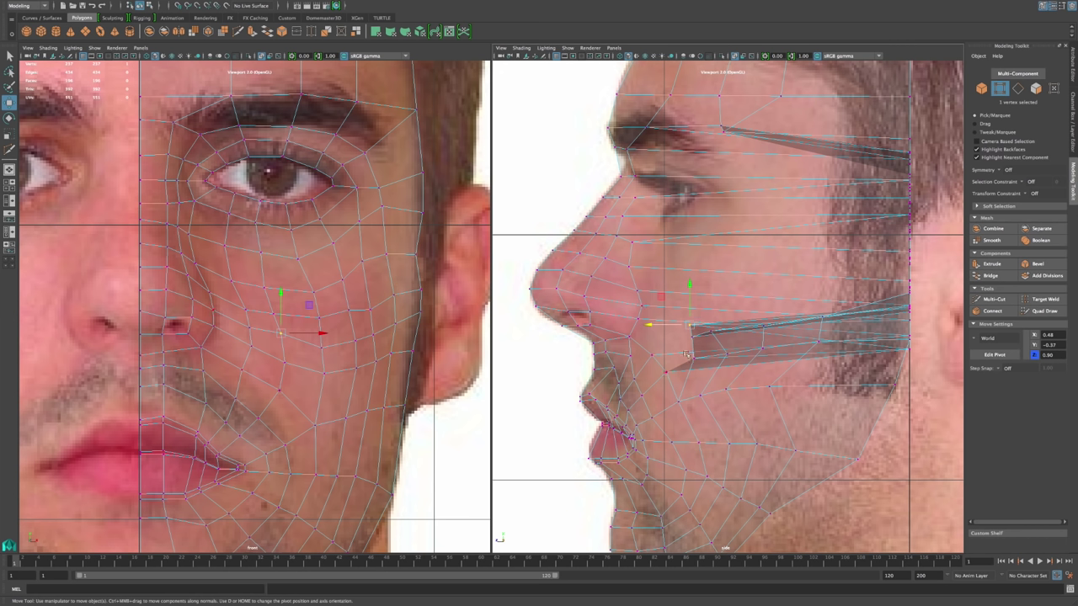
{"action": "left_click", "coordinate": [697, 336]}
{"action": "left_click_drag", "start_coordinate": [651, 337], "coordinate": [655, 338]}
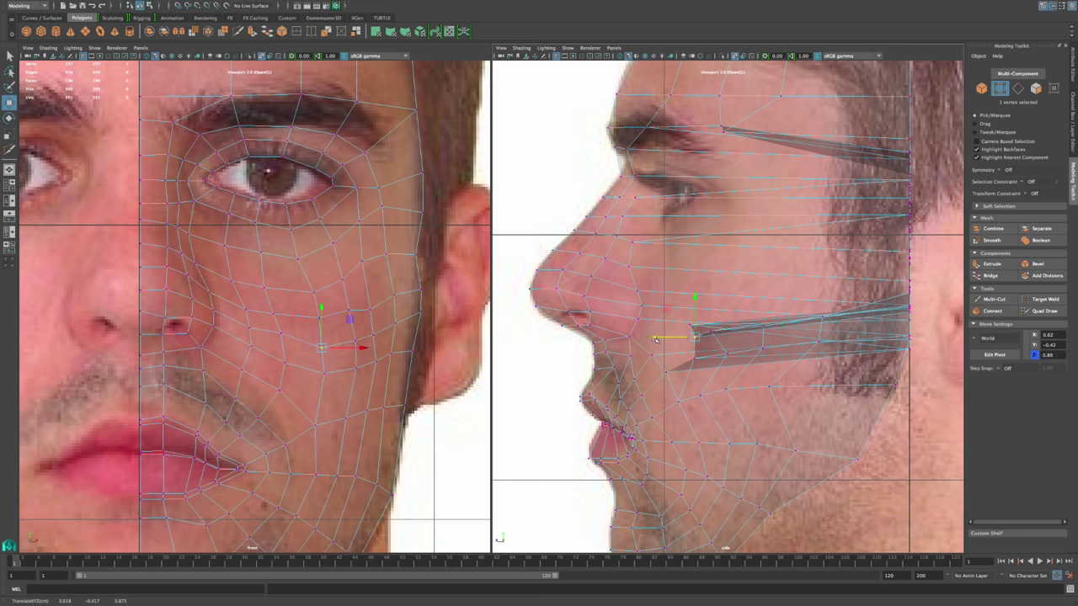
Step: Pull the three cheek vertices beside the nostril wing forward one by one to depths around Z 1.00, just behind the wing
{"action": "left_click", "coordinate": [276, 333]}
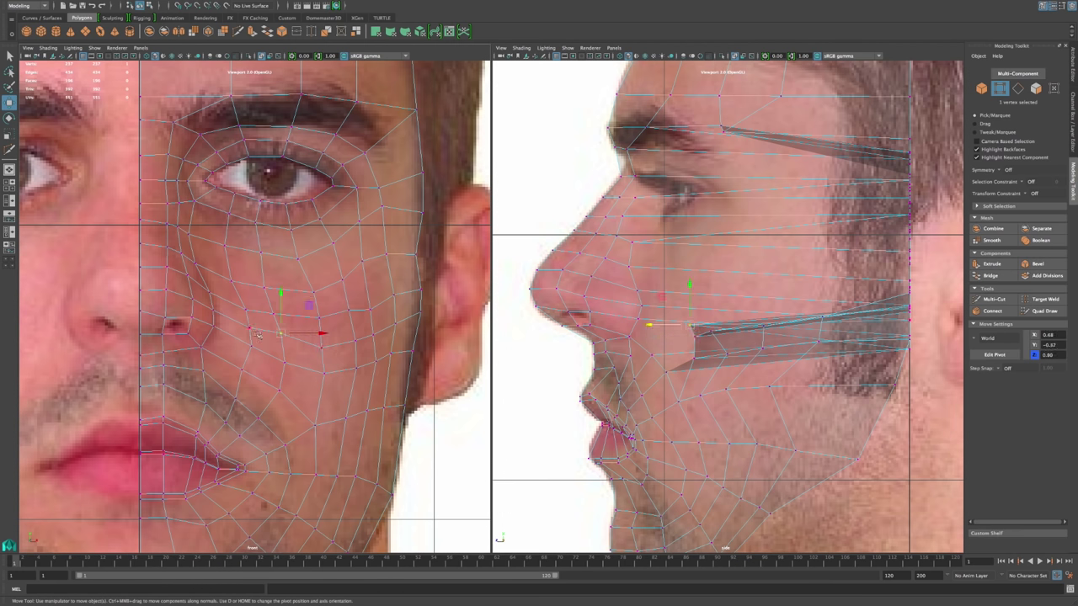
{"action": "left_click", "coordinate": [249, 327]}
{"action": "left_click_drag", "start_coordinate": [868, 320], "coordinate": [627, 328]}
{"action": "left_click", "coordinate": [907, 300]}
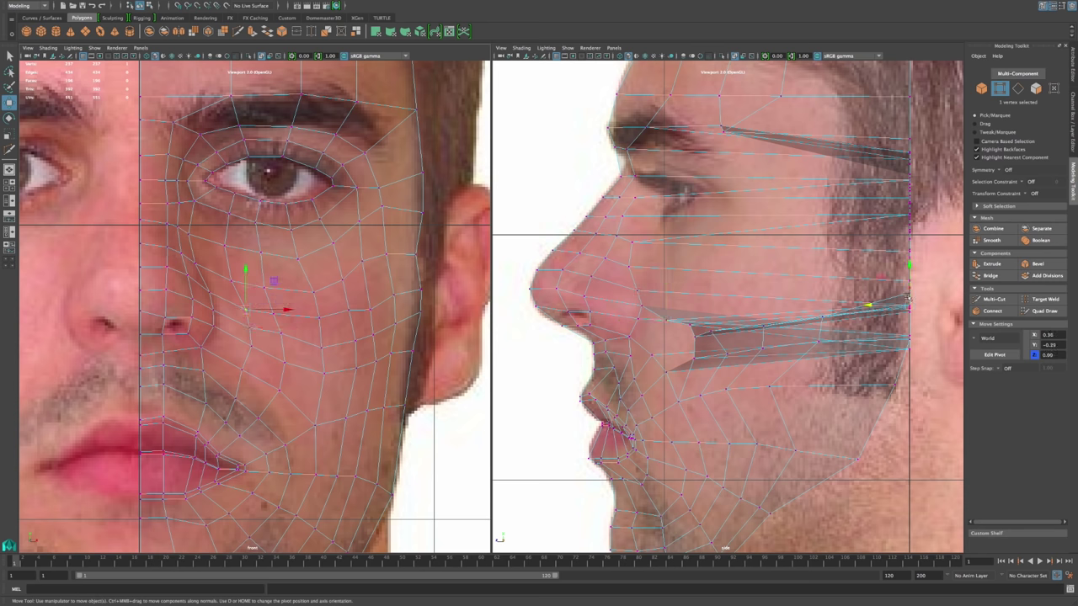
{"action": "left_click_drag", "start_coordinate": [868, 305], "coordinate": [626, 309]}
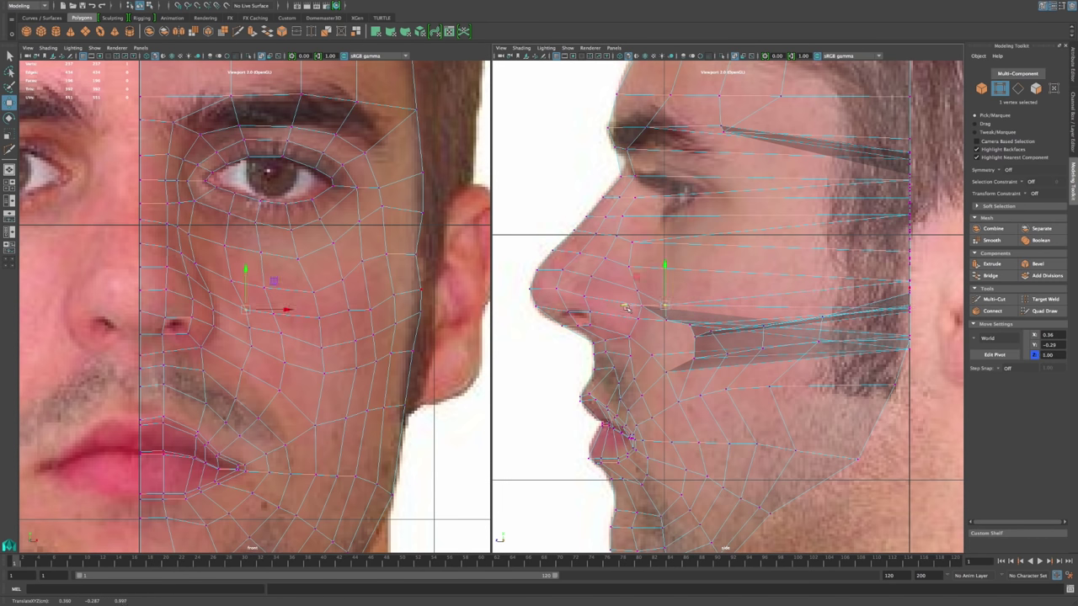
{"action": "left_click", "coordinate": [230, 281]}
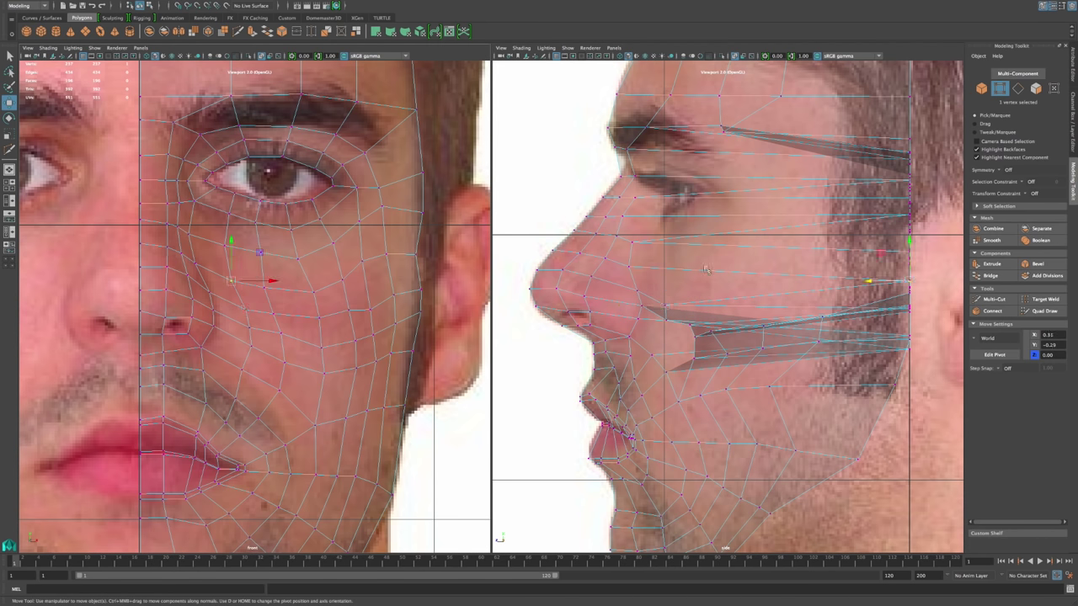
{"action": "left_click_drag", "start_coordinate": [866, 287], "coordinate": [618, 298]}
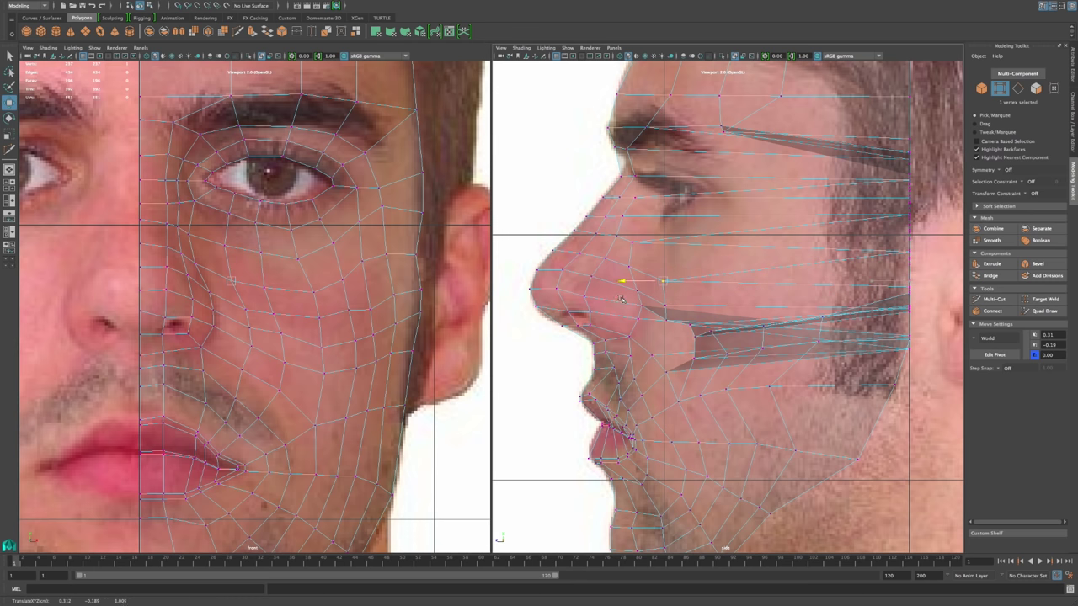
Step: Pull the vertices below the inner eye and beside its inner corner forward one by one to about Z 1.01
{"action": "left_click", "coordinate": [222, 245]}
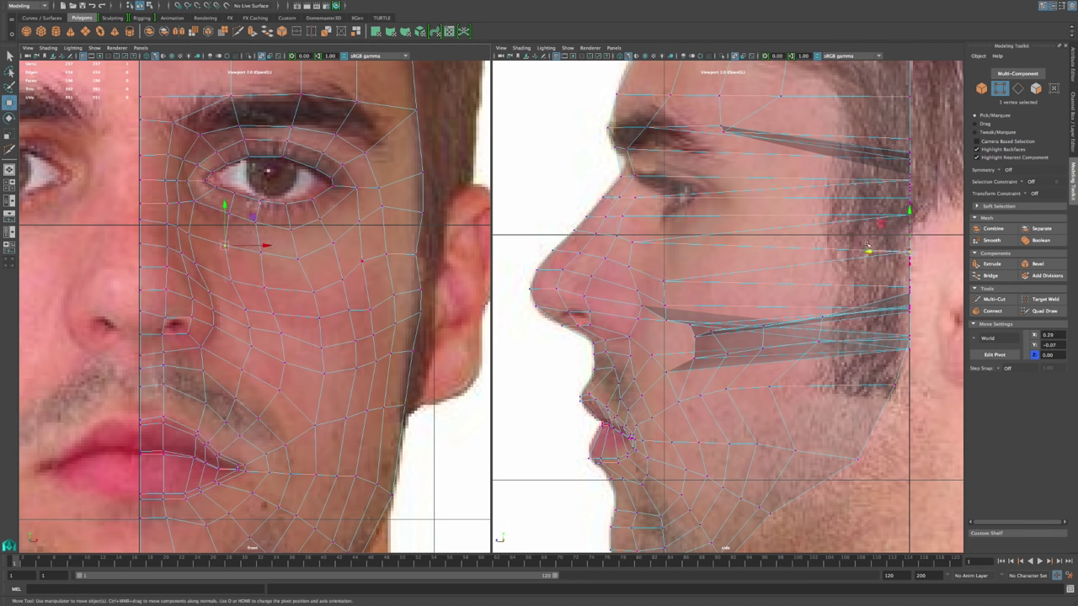
{"action": "left_click_drag", "start_coordinate": [869, 251], "coordinate": [622, 272]}
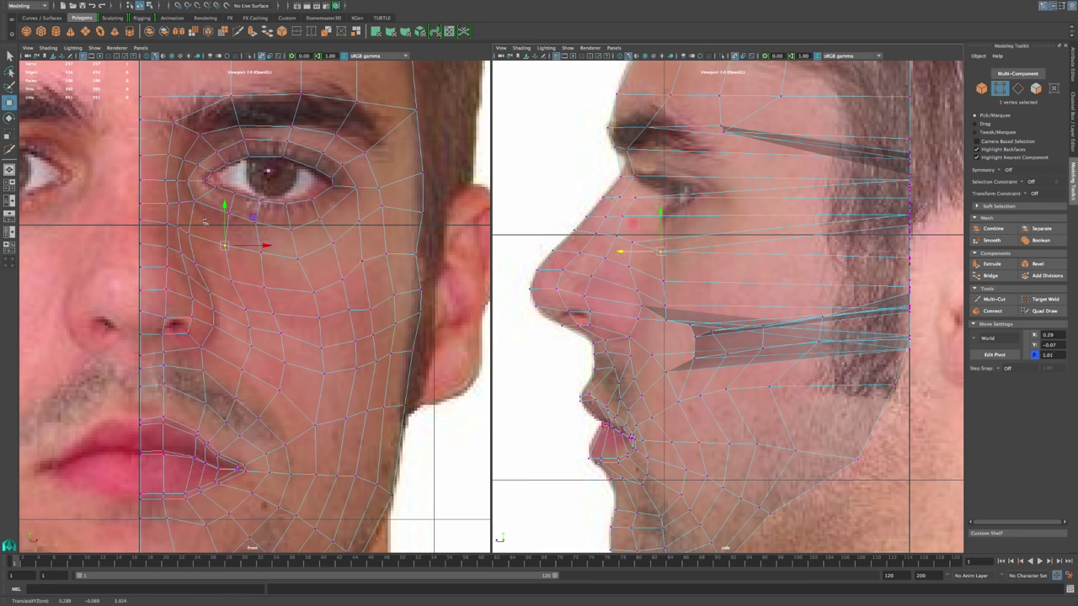
{"action": "left_click", "coordinate": [193, 200]}
{"action": "left_click_drag", "start_coordinate": [874, 216], "coordinate": [621, 222]}
{"action": "left_click_drag", "start_coordinate": [185, 190], "coordinate": [177, 179]}
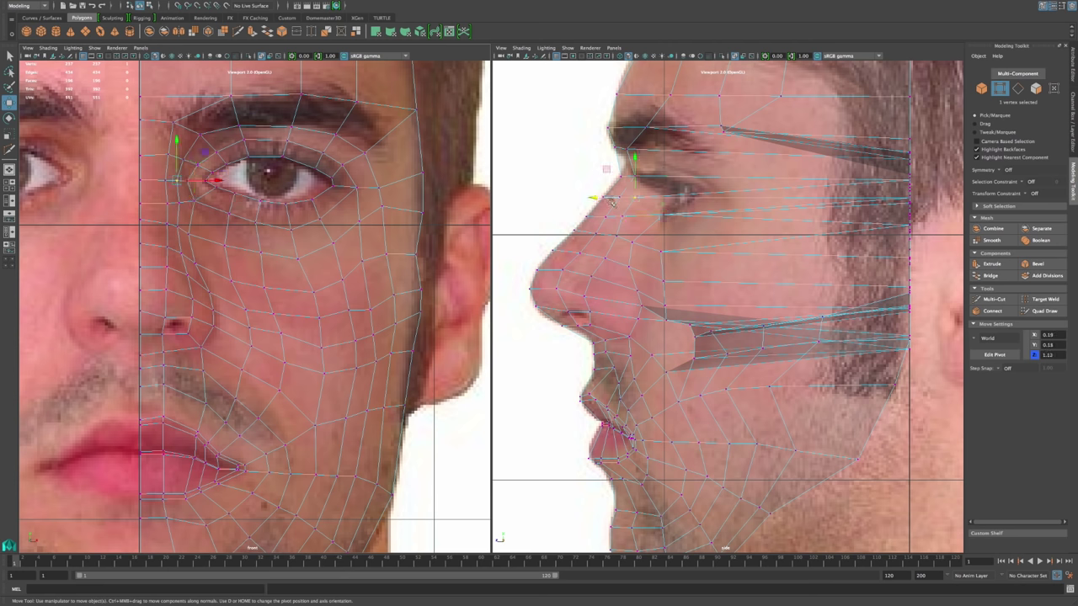
Step: Pull the three vertices curving from the nose bridge up under the inner brow forward individually to depths around Z 1.05
{"action": "left_click", "coordinate": [183, 159]}
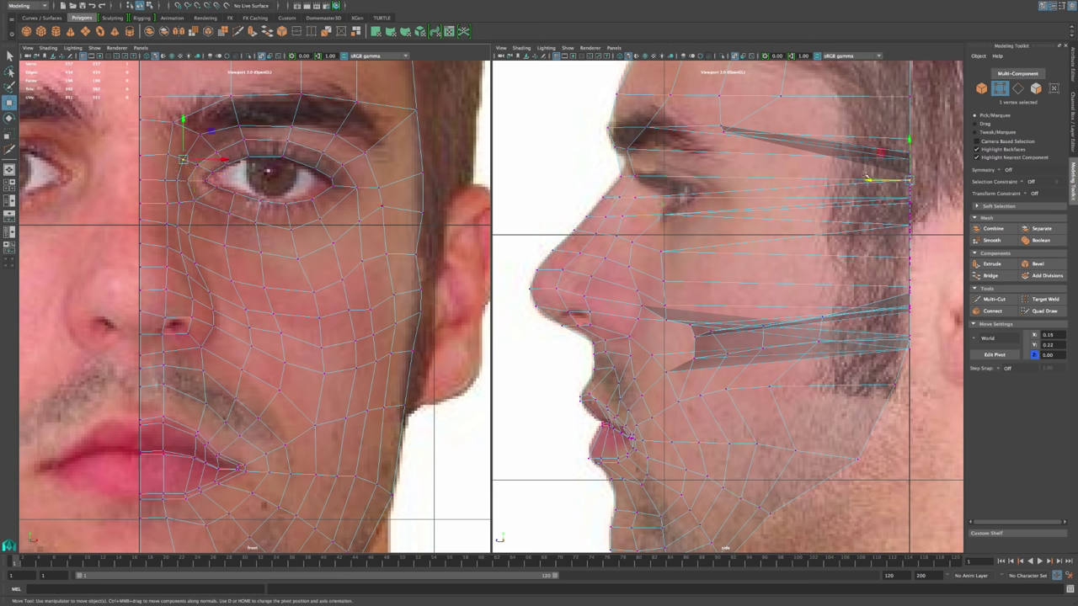
{"action": "left_click_drag", "start_coordinate": [869, 180], "coordinate": [602, 197]}
{"action": "left_click", "coordinate": [199, 133]}
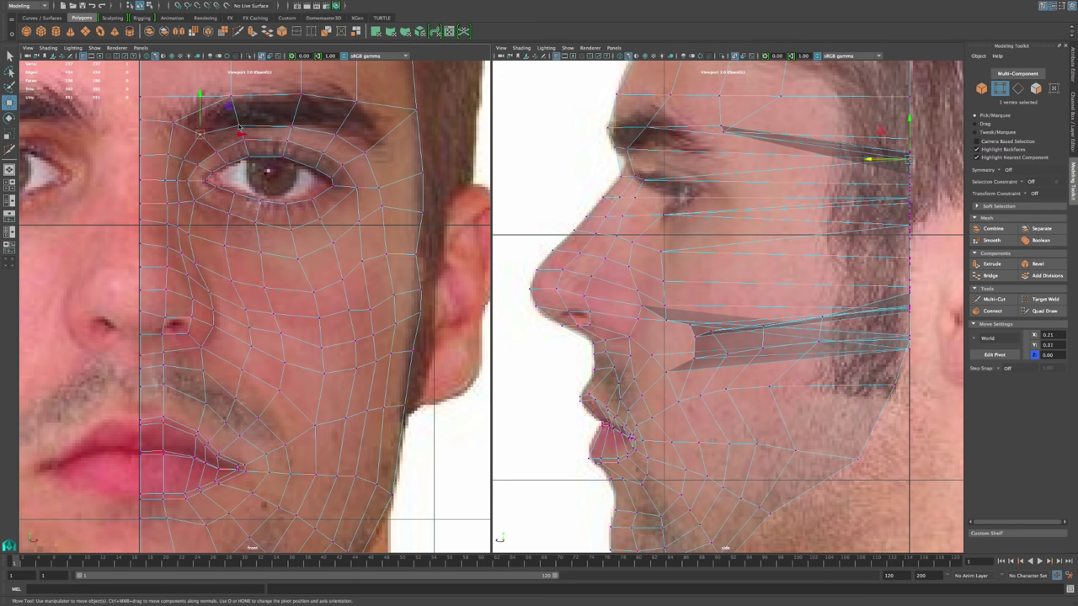
{"action": "left_click_drag", "start_coordinate": [810, 167], "coordinate": [603, 181]}
{"action": "left_click", "coordinate": [236, 125]}
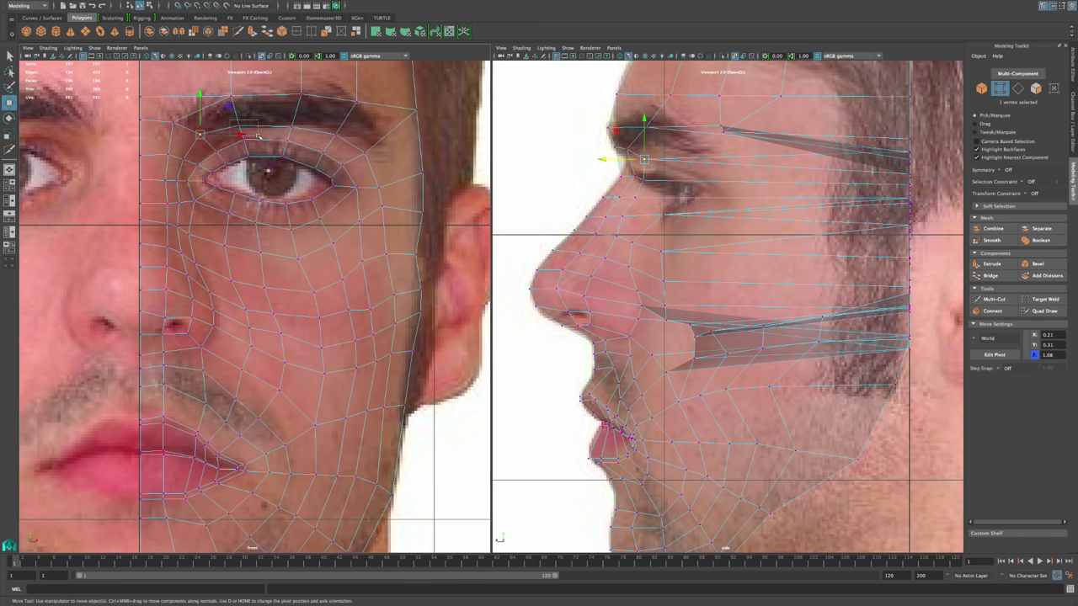
{"action": "left_click_drag", "start_coordinate": [868, 153], "coordinate": [617, 161]}
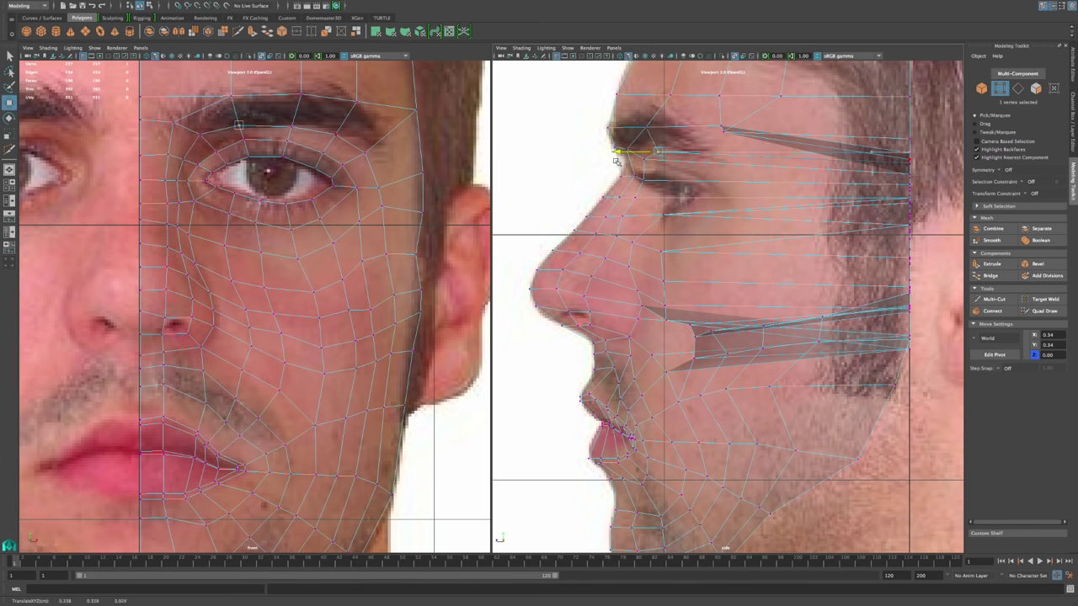
Step: Pull the three vertices under the middle and outer brow forward one by one, stepping them back toward the temple
{"action": "left_click", "coordinate": [291, 126]}
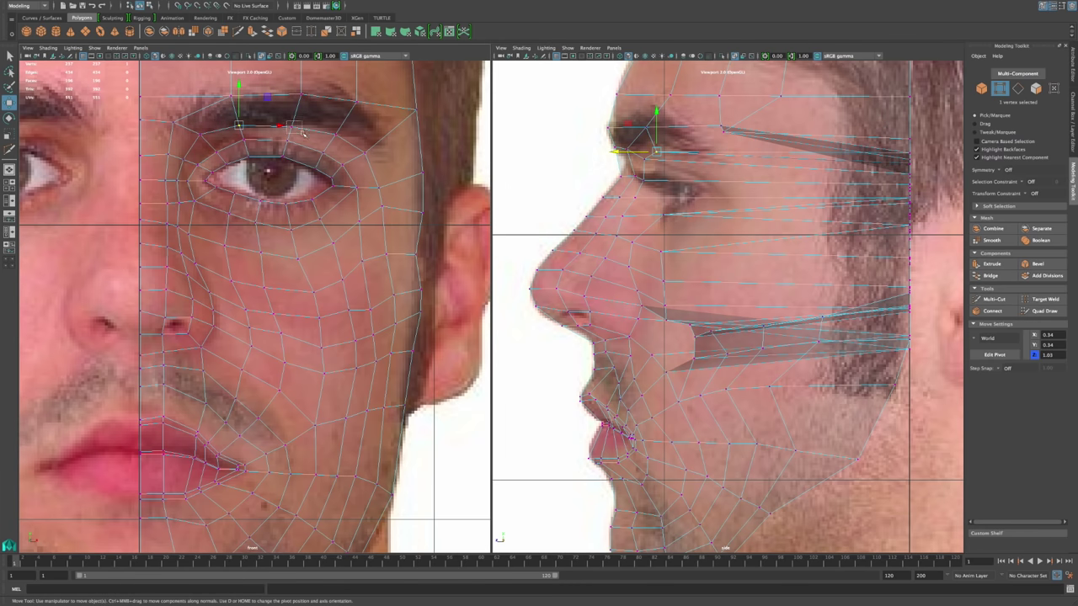
{"action": "left_click_drag", "start_coordinate": [866, 154], "coordinate": [632, 158]}
{"action": "left_click", "coordinate": [333, 133]}
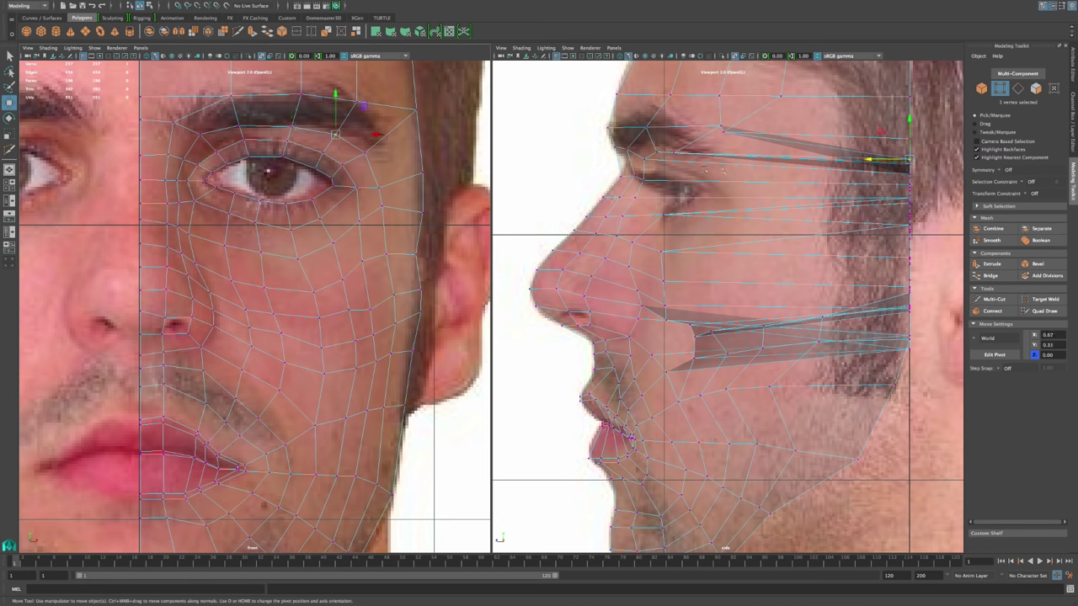
{"action": "left_click_drag", "start_coordinate": [859, 160], "coordinate": [648, 160]}
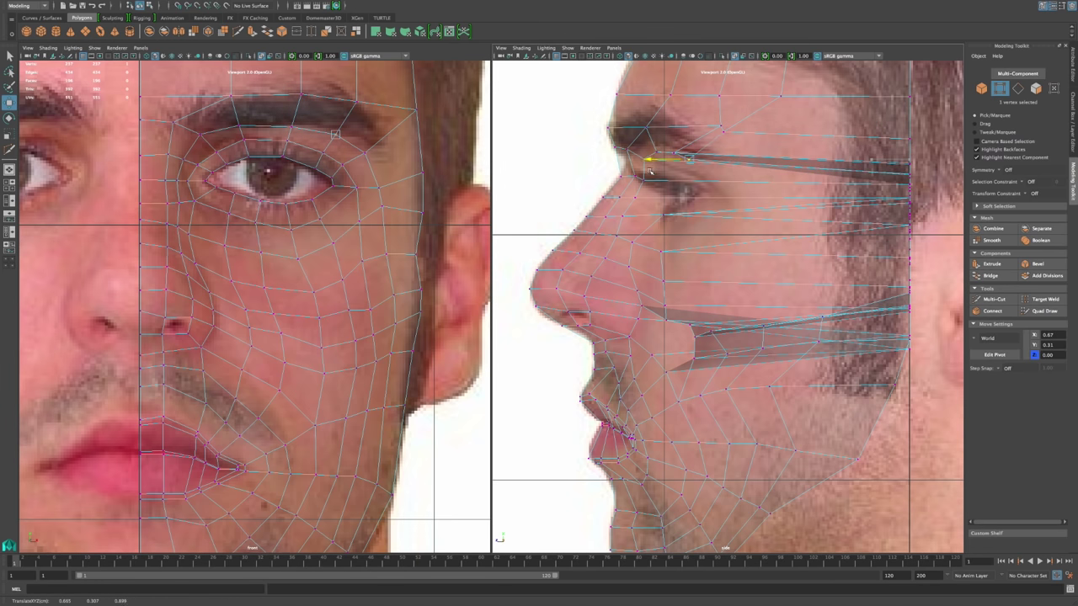
{"action": "left_click", "coordinate": [364, 151]}
{"action": "left_click_drag", "start_coordinate": [866, 175], "coordinate": [669, 181]}
Step: Pull the vertex column running from the outer eye down the outer cheek forward one by one, starting at about Z 0.71
{"action": "left_click", "coordinate": [378, 188]}
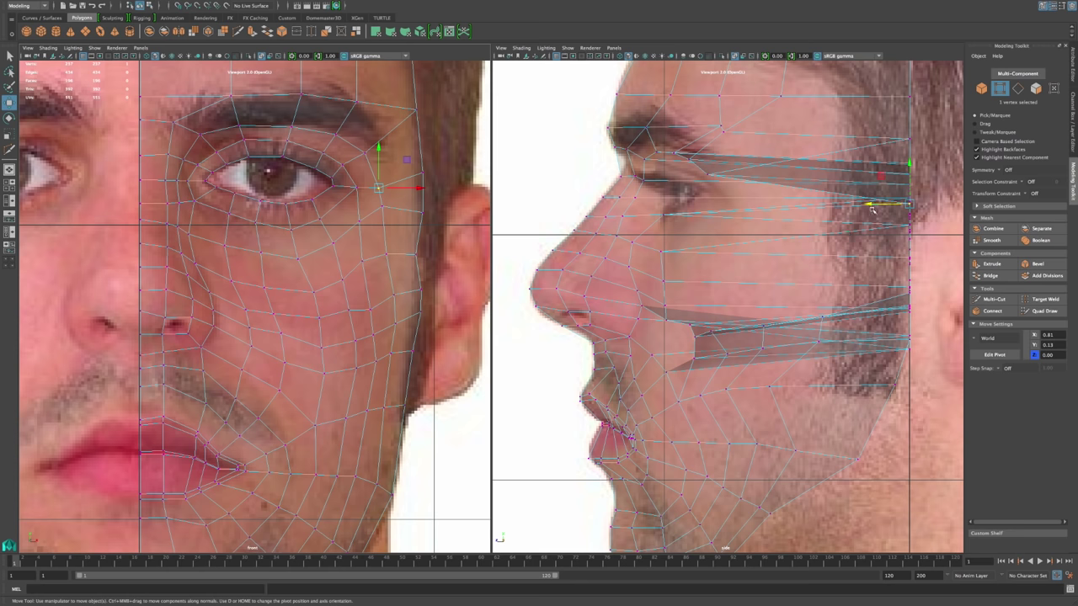
{"action": "left_click_drag", "start_coordinate": [870, 204], "coordinate": [696, 205]}
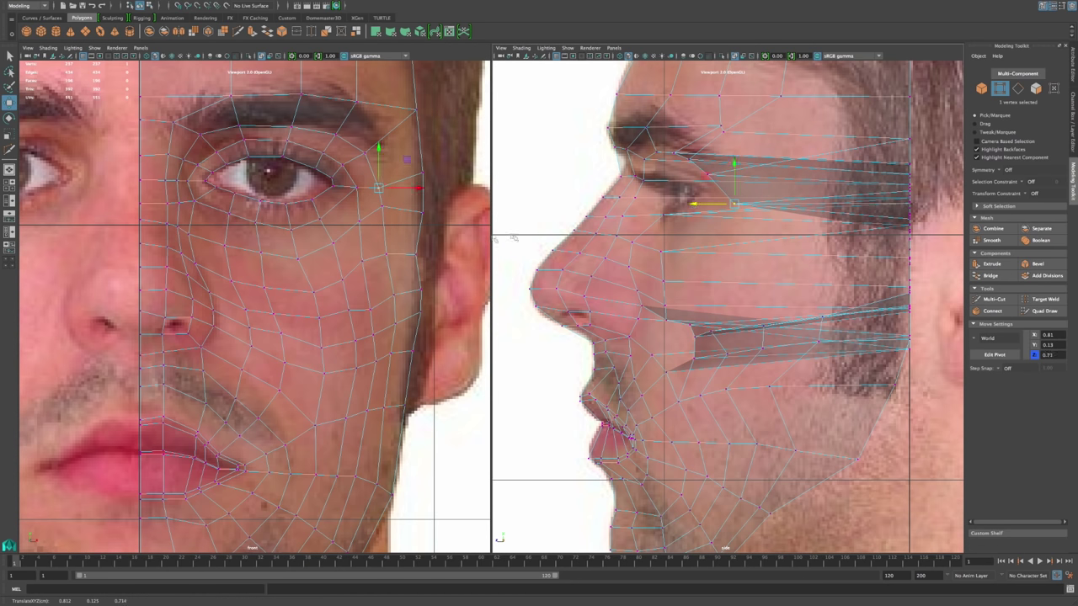
{"action": "left_click", "coordinate": [396, 205]}
{"action": "left_click_drag", "start_coordinate": [867, 219], "coordinate": [689, 219]}
{"action": "left_click", "coordinate": [386, 255]}
{"action": "left_click_drag", "start_coordinate": [869, 259], "coordinate": [702, 258]}
{"action": "left_click", "coordinate": [393, 294]}
{"action": "left_click_drag", "start_coordinate": [870, 292], "coordinate": [743, 294]}
{"action": "left_click", "coordinate": [395, 323]}
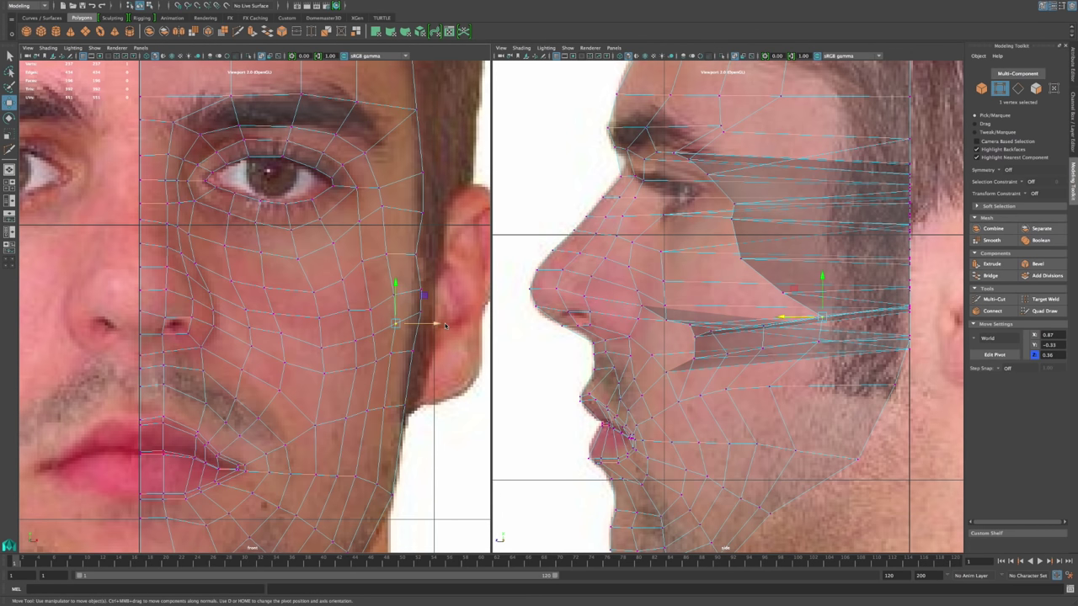
Step: Pull the next vertex column inward forward from the cheek up to the outer eye, ending at about Z 0.81
{"action": "left_click", "coordinate": [369, 309]}
{"action": "left_click_drag", "start_coordinate": [867, 306], "coordinate": [738, 306]}
{"action": "left_click", "coordinate": [362, 260]}
{"action": "left_click_drag", "start_coordinate": [868, 265], "coordinate": [684, 264]}
{"action": "left_click", "coordinate": [358, 222]}
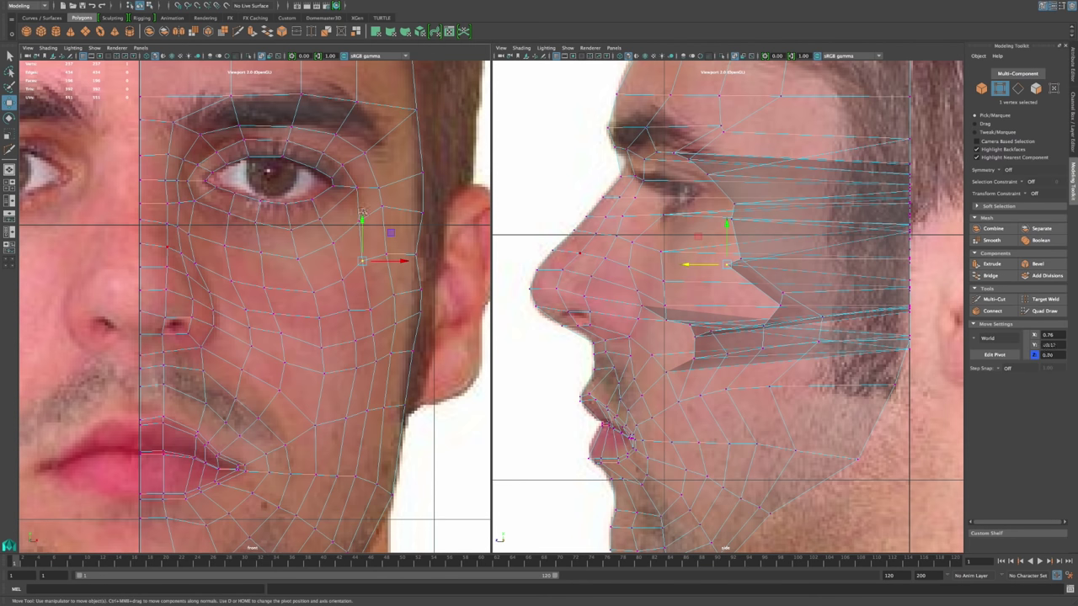
{"action": "left_click_drag", "start_coordinate": [868, 230], "coordinate": [672, 231]}
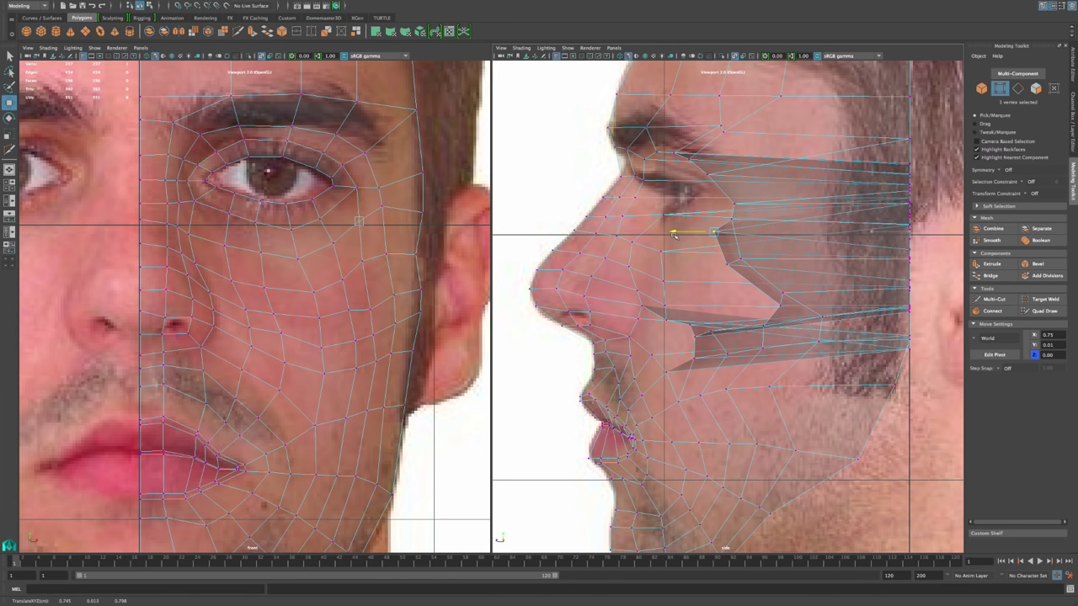
{"action": "left_click", "coordinate": [356, 187]}
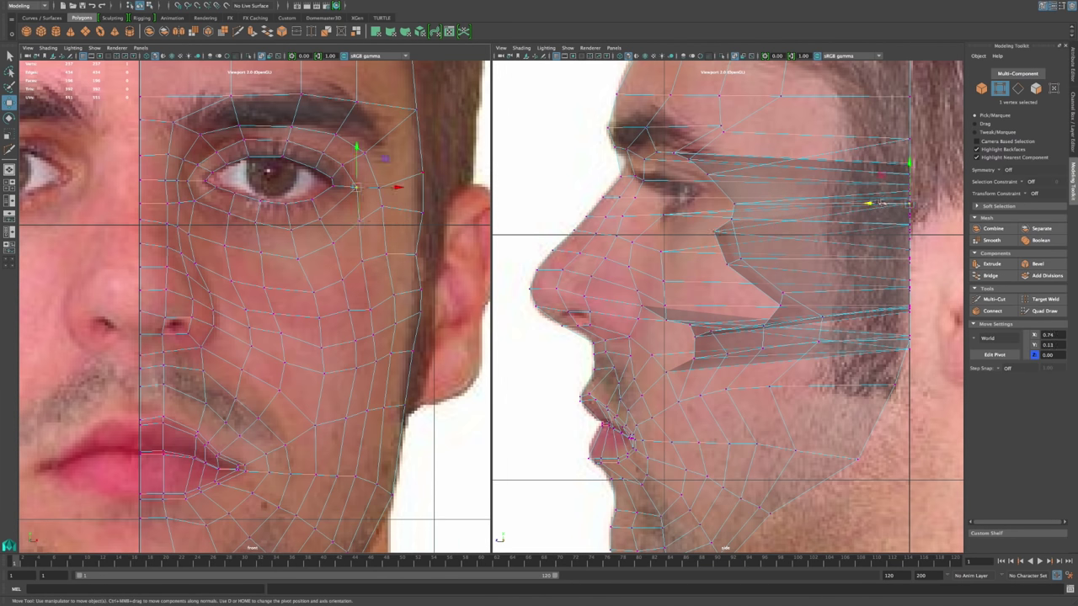
{"action": "left_click_drag", "start_coordinate": [868, 204], "coordinate": [671, 204]}
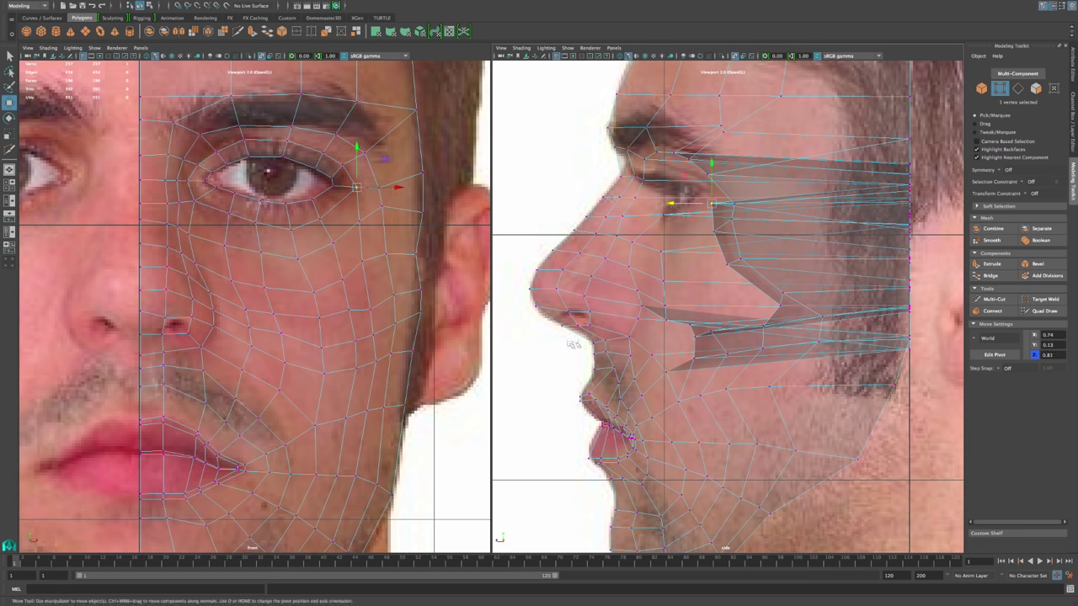
Step: Select only the ten mid-cheek vertices still lying flat at zero depth and pull them forward together to about Z 0.90
{"action": "left_click_drag", "start_coordinate": [230, 250], "coordinate": [447, 438]}
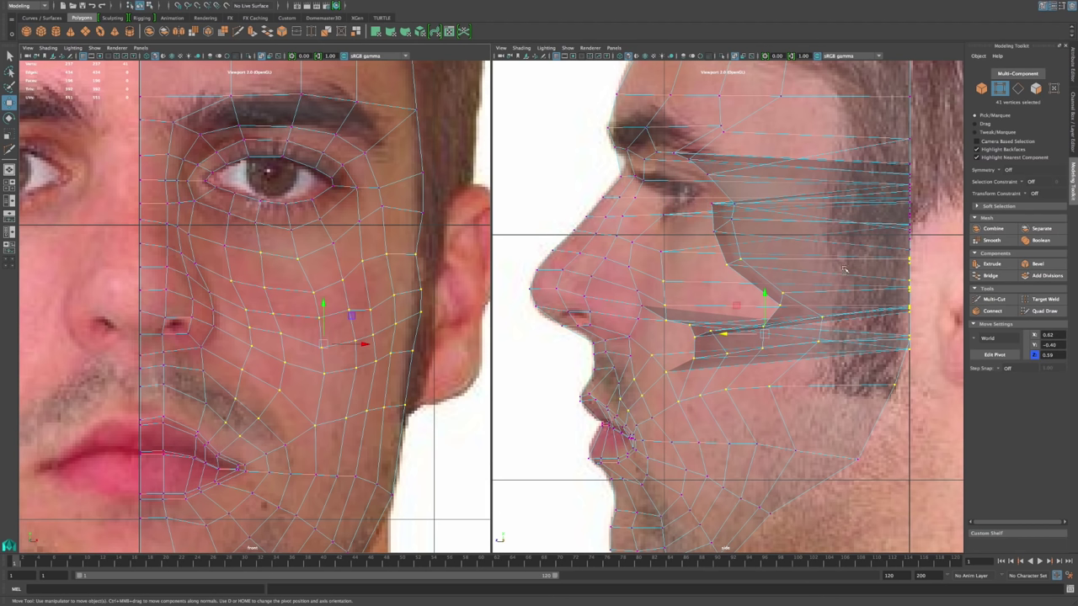
{"action": "left_click_drag", "start_coordinate": [872, 217], "coordinate": [579, 468], "text": "ctrl"}
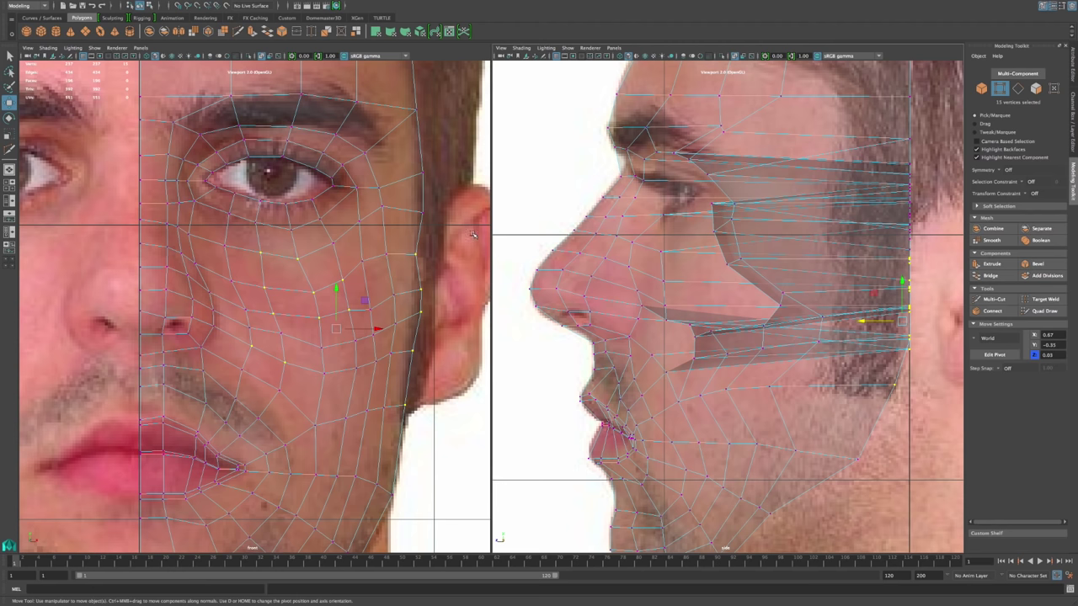
{"action": "left_click_drag", "start_coordinate": [467, 219], "coordinate": [384, 517], "text": "ctrl"}
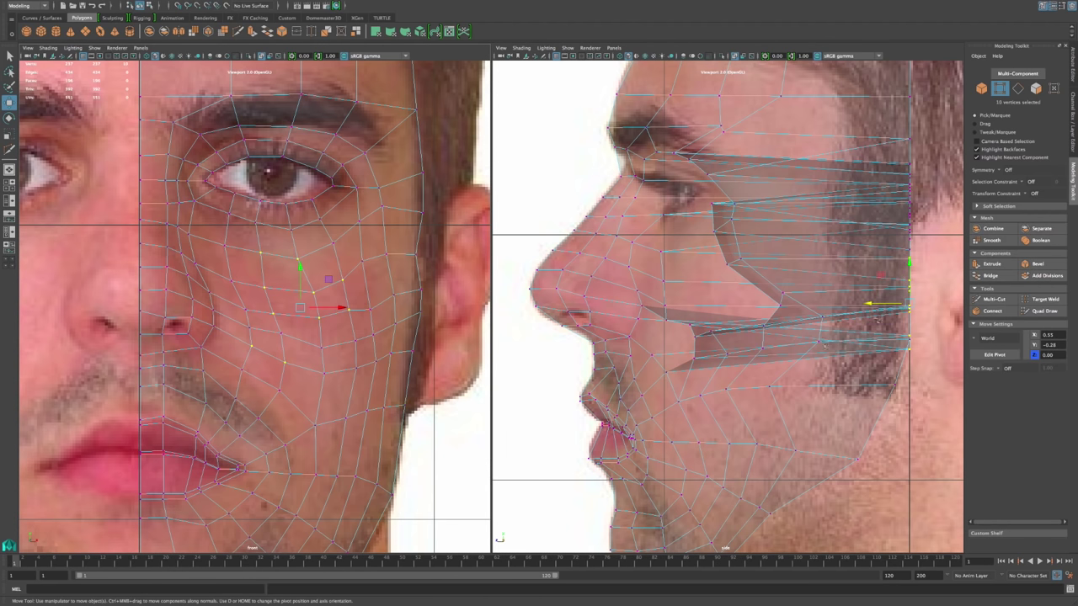
{"action": "left_click_drag", "start_coordinate": [869, 303], "coordinate": [648, 312]}
{"action": "scroll", "coordinate": [661, 295], "scroll_direction": "up", "scroll_amount": 3}
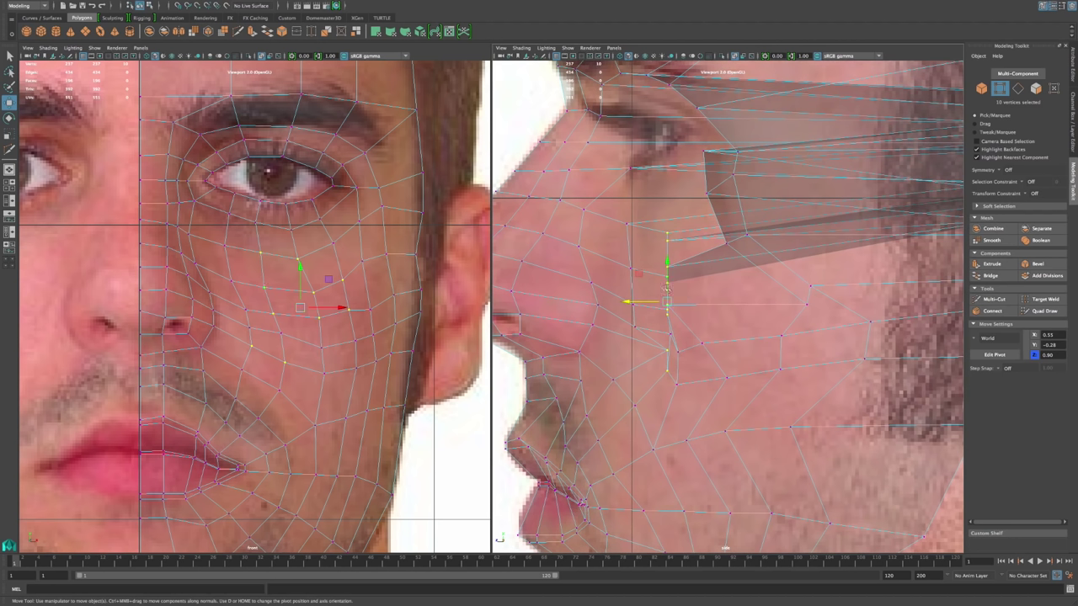
Step: Adjust the upper mid-cheek vertices individually in depth, stepping them back to about Z 0.75 toward the outer cheek
{"action": "left_click", "coordinate": [671, 282]}
{"action": "left_click_drag", "start_coordinate": [626, 286], "coordinate": [648, 280]}
{"action": "left_click", "coordinate": [668, 279]}
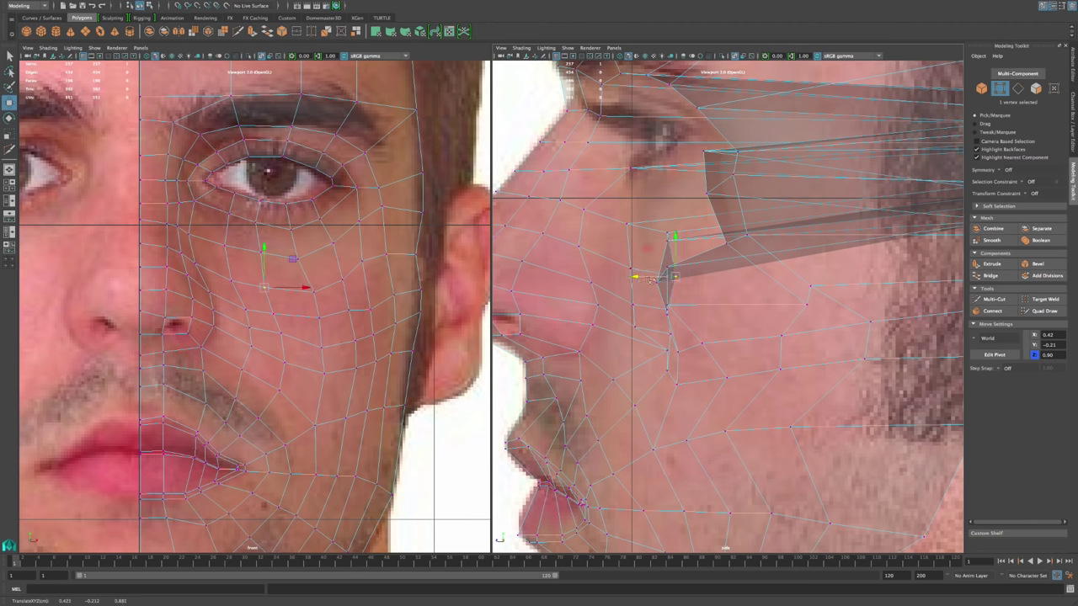
{"action": "left_click", "coordinate": [665, 244]}
{"action": "left_click_drag", "start_coordinate": [643, 243], "coordinate": [692, 274]}
{"action": "left_click", "coordinate": [673, 269]}
{"action": "scroll", "coordinate": [781, 298], "scroll_direction": "down", "scroll_amount": 5}
{"action": "middle_click_drag", "start_coordinate": [778, 300], "coordinate": [764, 313], "text": "alt"}
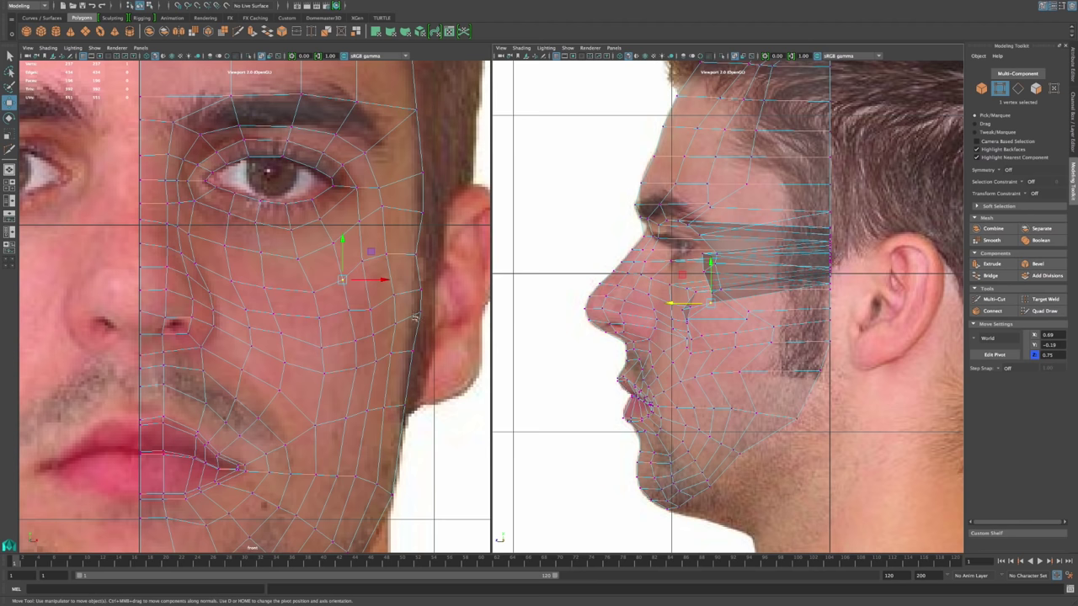
Step: Push the middle vertex of the upper cheek row back to about Z 0.78
{"action": "scroll", "coordinate": [709, 321], "scroll_direction": "up", "scroll_amount": 4}
{"action": "left_click", "coordinate": [624, 318]}
{"action": "left_click_drag", "start_coordinate": [590, 318], "coordinate": [643, 319]}
{"action": "middle_click_drag", "start_coordinate": [641, 316], "coordinate": [628, 348]}
{"action": "scroll", "coordinate": [717, 308], "scroll_direction": "up", "scroll_amount": 2}
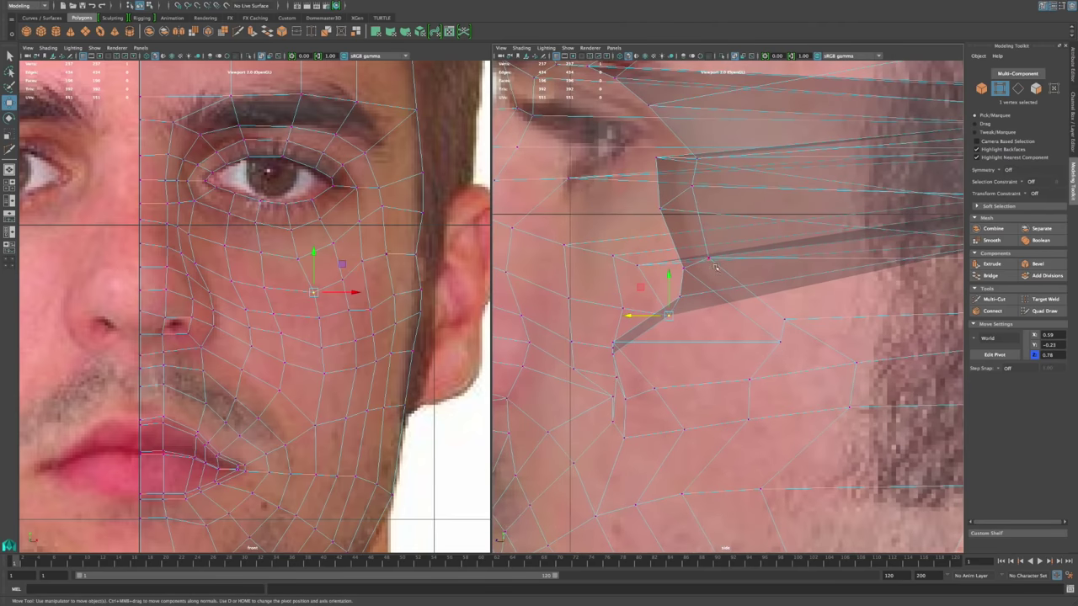
Step: Move the vertex beside the outer eye corner slightly back and pull the eye-corner vertex forward to about Z 0.88
{"action": "left_click", "coordinate": [627, 158]}
{"action": "mouse_move", "coordinate": [625, 158]}
{"action": "left_mouse_down"}
{"action": "mouse_move", "coordinate": [655, 160]}
{"action": "mouse_move", "coordinate": [639, 164]}
{"action": "left_mouse_up"}
{"action": "left_click", "coordinate": [330, 186]}
{"action": "middle_click_drag", "start_coordinate": [774, 201], "coordinate": [690, 317], "text": "alt"}
{"action": "left_click_drag", "start_coordinate": [888, 272], "coordinate": [500, 305]}
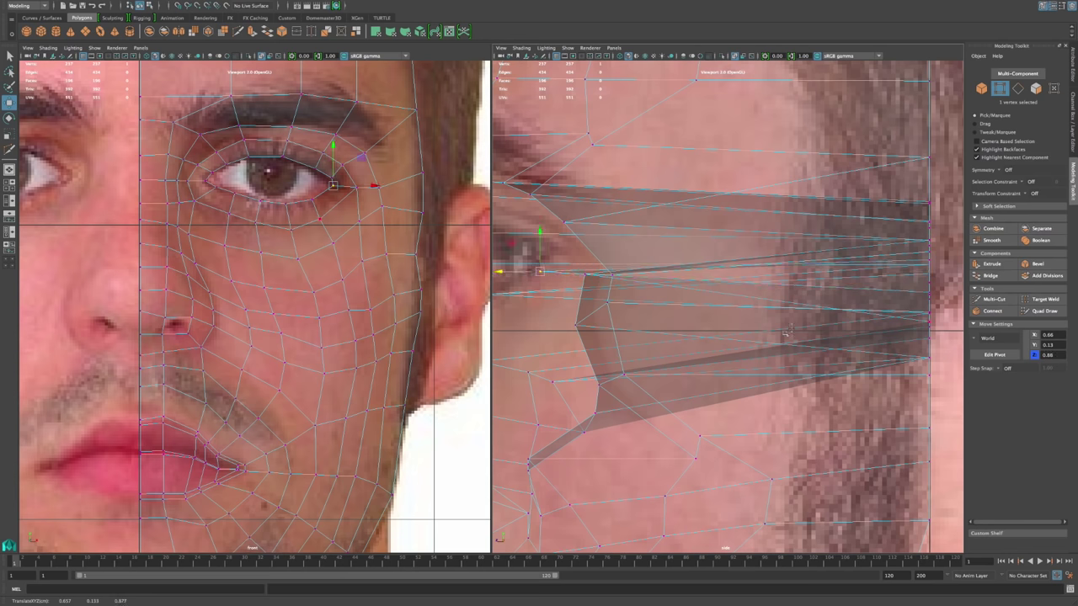
Step: Curve the lower mid-cheek vertices by adjusting each in depth, placing the outermost at about Z 0.74
{"action": "middle_click_drag", "start_coordinate": [785, 332], "coordinate": [851, 214], "text": "alt"}
{"action": "left_click", "coordinate": [649, 317]}
{"action": "left_click_drag", "start_coordinate": [616, 314], "coordinate": [586, 357]}
{"action": "left_click", "coordinate": [596, 352]}
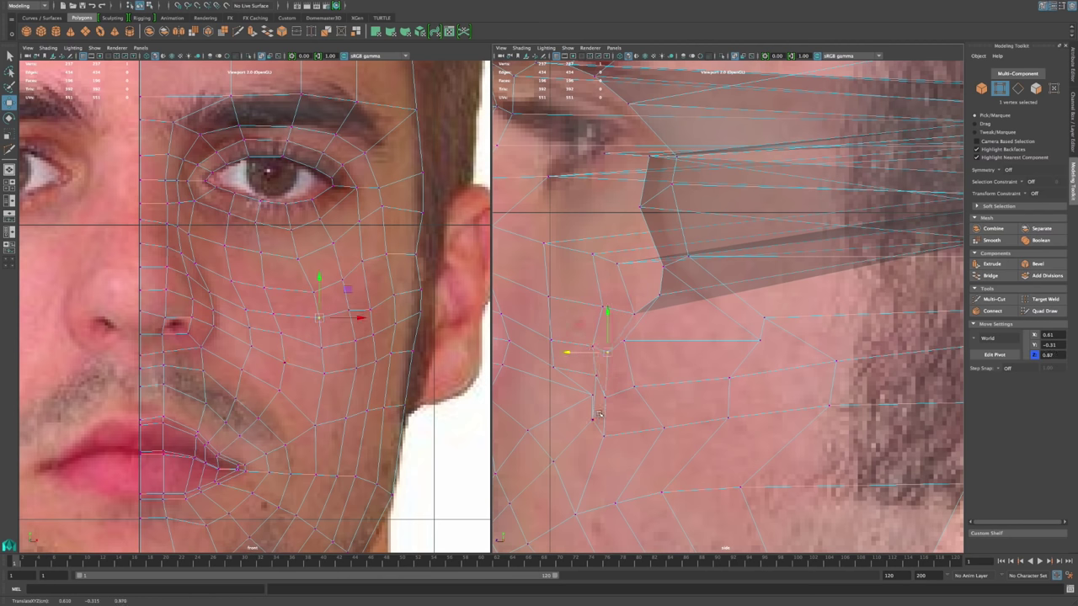
{"action": "mouse_move", "coordinate": [581, 357]}
{"action": "middle_mouse_down"}
{"action": "mouse_move", "coordinate": [596, 401]}
{"action": "mouse_move", "coordinate": [628, 391]}
{"action": "middle_mouse_up"}
{"action": "left_click", "coordinate": [635, 388]}
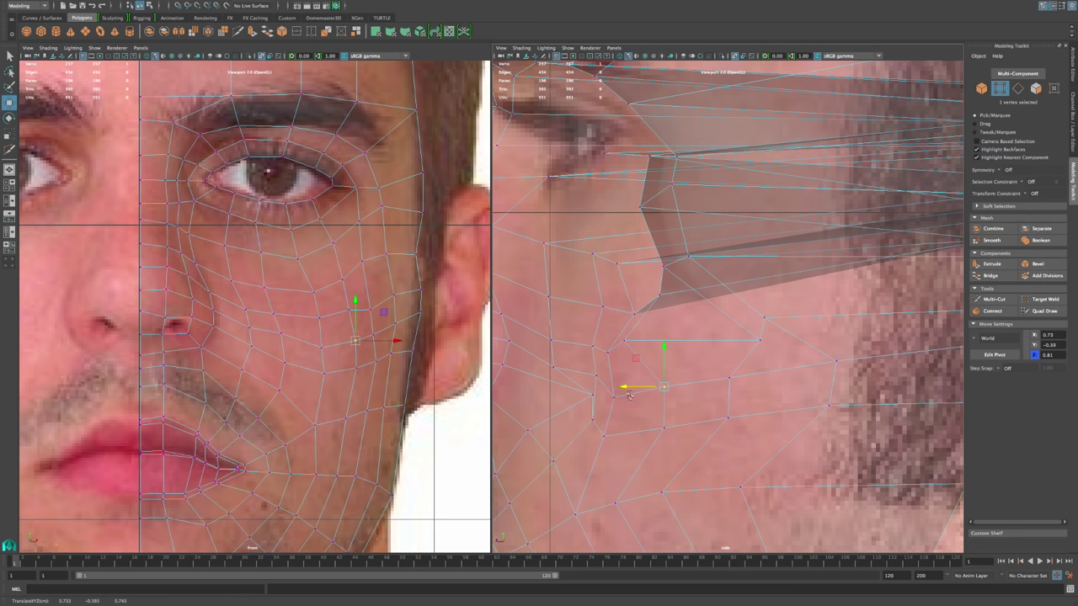
Step: Push one outer lower-cheek vertex and one jawline vertex back toward the ear
{"action": "scroll", "coordinate": [633, 392], "scroll_direction": "down", "scroll_amount": 10}
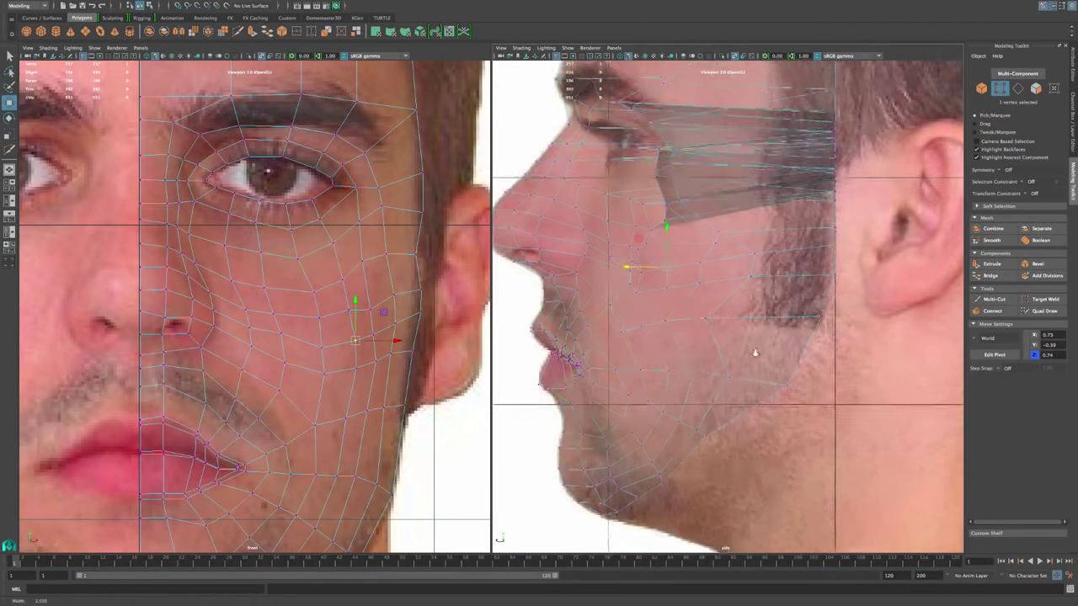
{"action": "left_click", "coordinate": [704, 318]}
{"action": "left_click_drag", "start_coordinate": [669, 319], "coordinate": [722, 319]}
{"action": "left_click", "coordinate": [703, 438]}
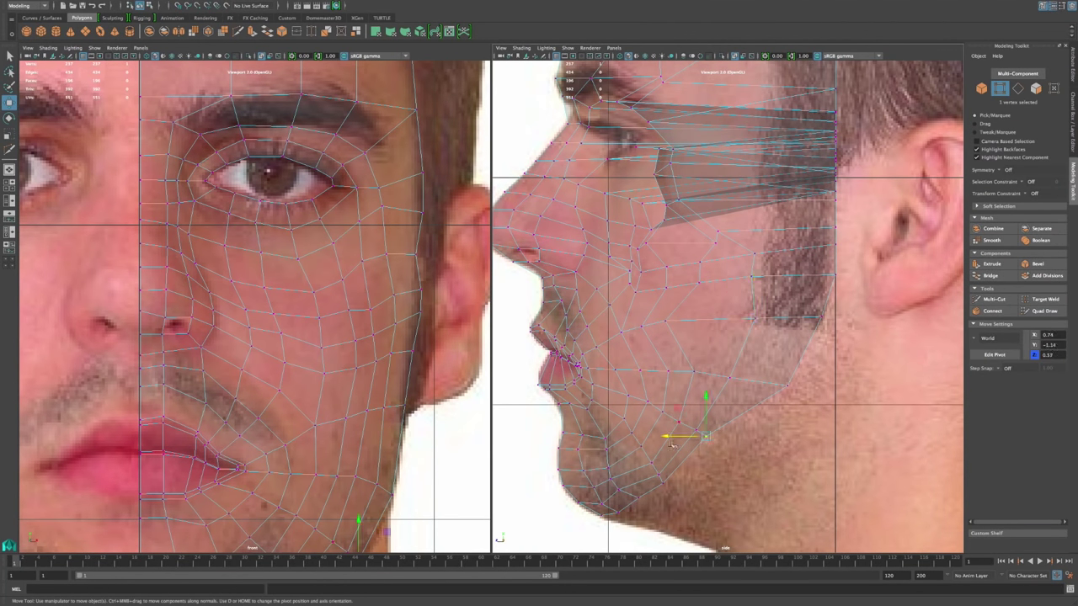
{"action": "left_click_drag", "start_coordinate": [667, 438], "coordinate": [710, 437]}
Step: Adjust the depth of the jawline and chin-side vertices individually, placing the lower edge vertex at about Z 0.83
{"action": "left_click", "coordinate": [675, 483]}
{"action": "mouse_move", "coordinate": [641, 484]}
{"action": "left_mouse_down"}
{"action": "mouse_move", "coordinate": [663, 486]}
{"action": "mouse_move", "coordinate": [636, 479]}
{"action": "left_mouse_up"}
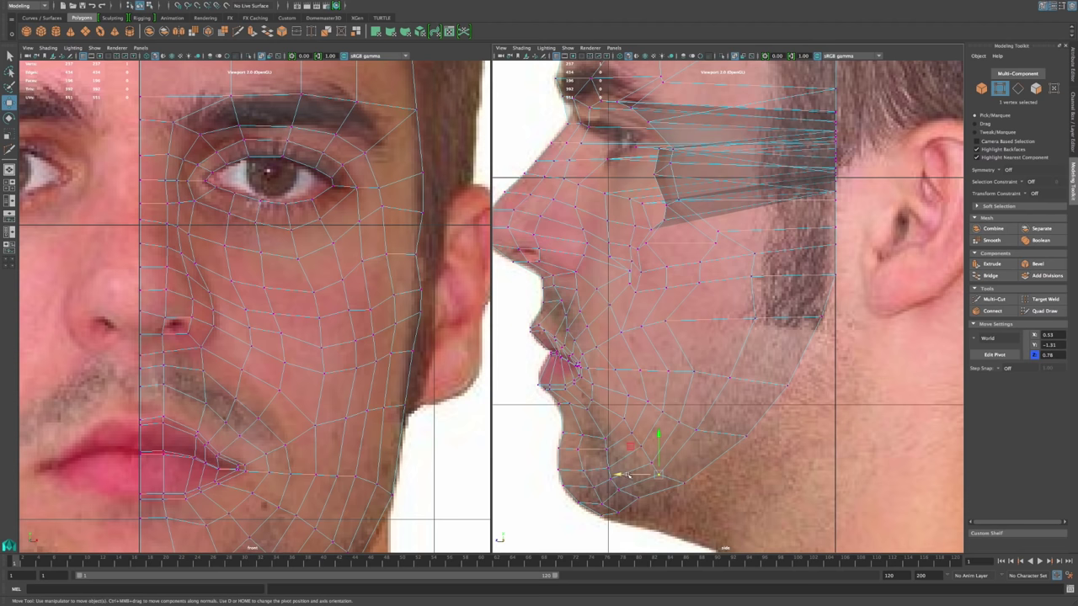
{"action": "left_click", "coordinate": [637, 498]}
{"action": "left_click_drag", "start_coordinate": [638, 497], "coordinate": [645, 498]}
{"action": "middle_click_drag", "start_coordinate": [365, 460], "coordinate": [418, 284], "text": "alt"}
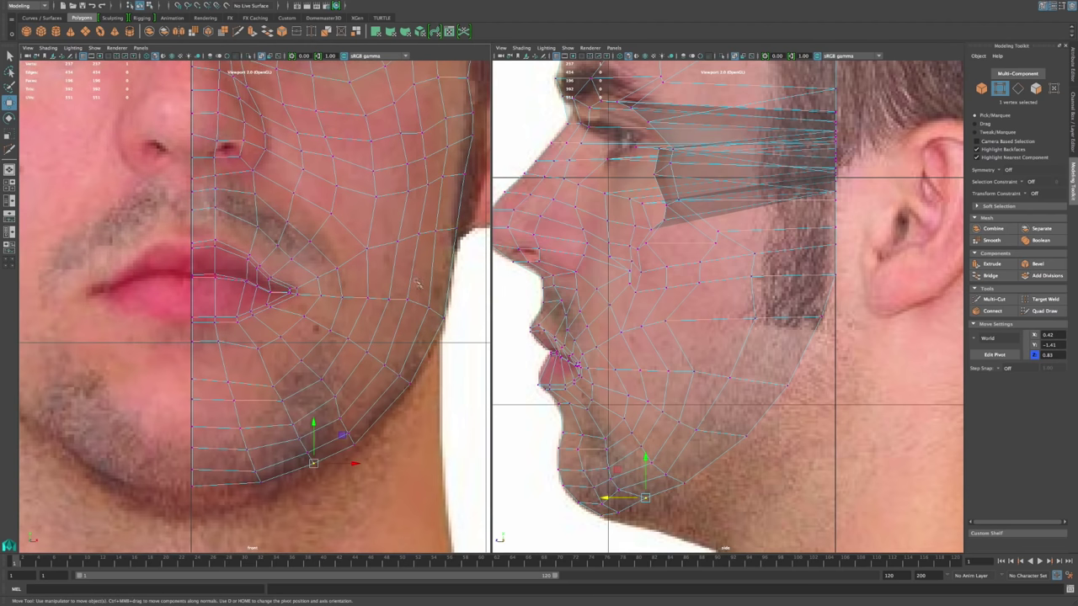
{"action": "left_click_drag", "start_coordinate": [646, 497], "coordinate": [610, 469]}
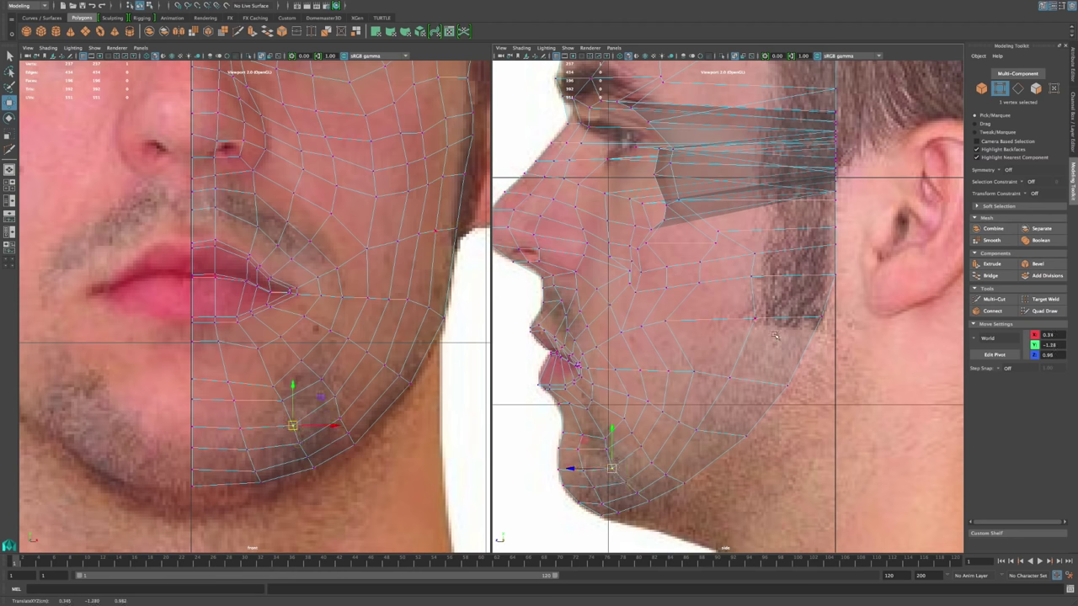
Step: Fine-tune the lower cheek vertices level with the mouth individually in depth, placing the inner one at about Z 0.71
{"action": "middle_click_drag", "start_coordinate": [680, 335], "coordinate": [666, 375], "text": "alt"}
{"action": "left_click", "coordinate": [668, 352]}
{"action": "left_click_drag", "start_coordinate": [651, 361], "coordinate": [692, 365]}
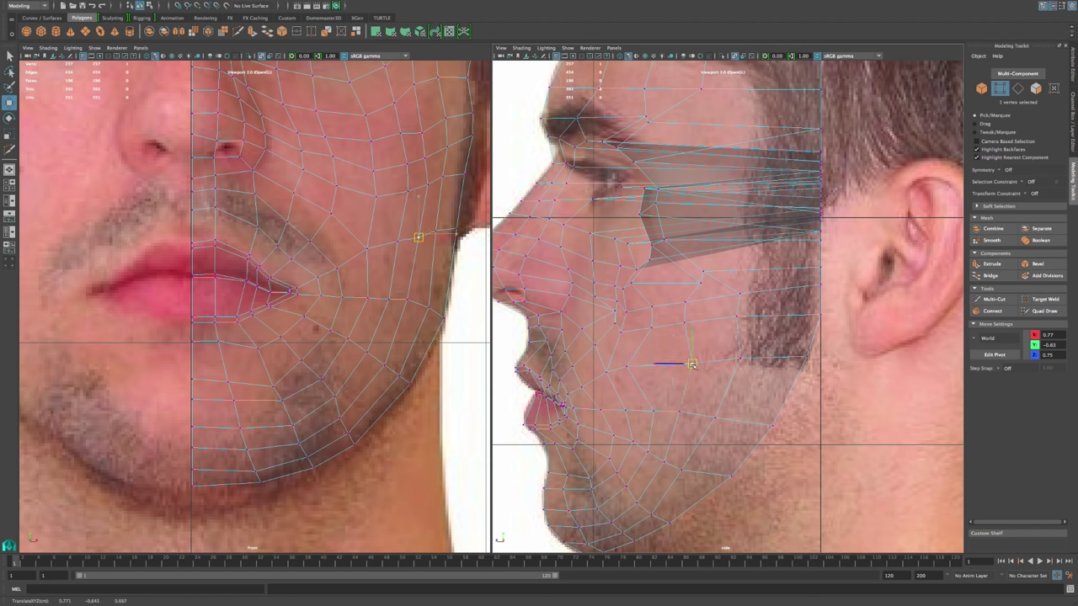
{"action": "left_click", "coordinate": [640, 367]}
{"action": "left_click_drag", "start_coordinate": [650, 367], "coordinate": [650, 368]}
{"action": "left_click", "coordinate": [651, 330]}
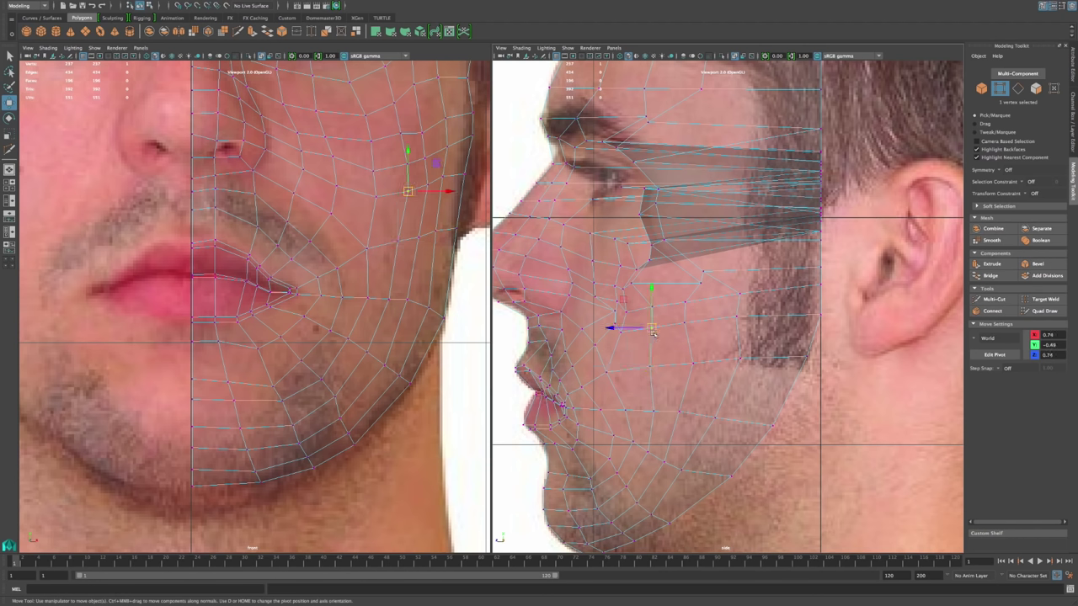
{"action": "left_click", "coordinate": [649, 368]}
{"action": "left_click_drag", "start_coordinate": [621, 368], "coordinate": [627, 368]}
{"action": "middle_click_drag", "start_coordinate": [622, 323], "coordinate": [604, 437], "text": "alt"}
{"action": "scroll", "coordinate": [608, 301], "scroll_direction": "up", "scroll_amount": 1}
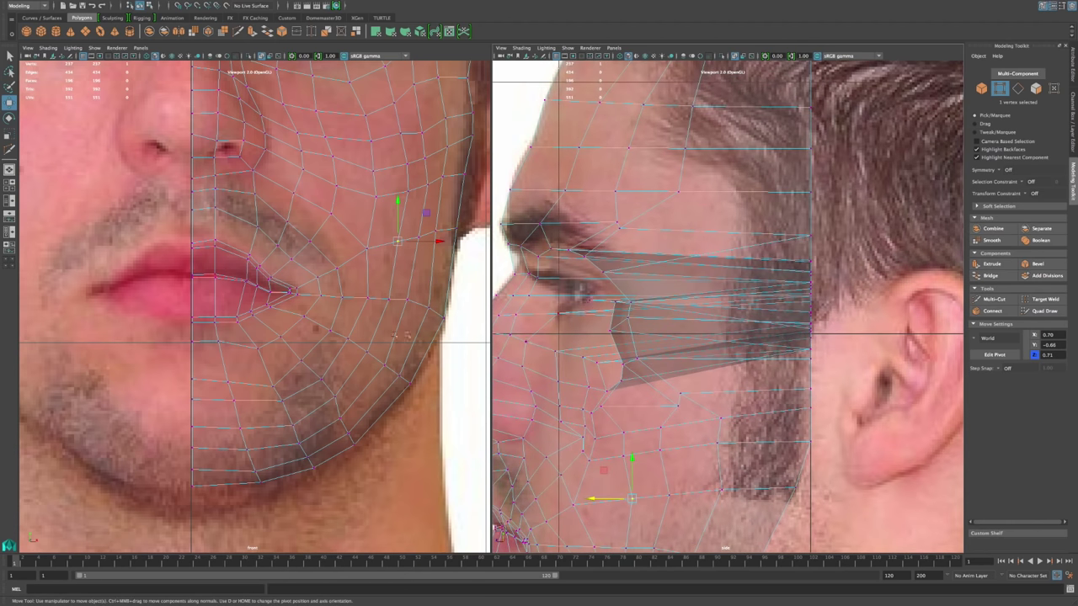
Step: Reposition the cheek vertices beside the nose in the perspective view, placing one at about Z 1.01
{"action": "scroll", "coordinate": [707, 366], "scroll_direction": "down", "scroll_amount": 5}
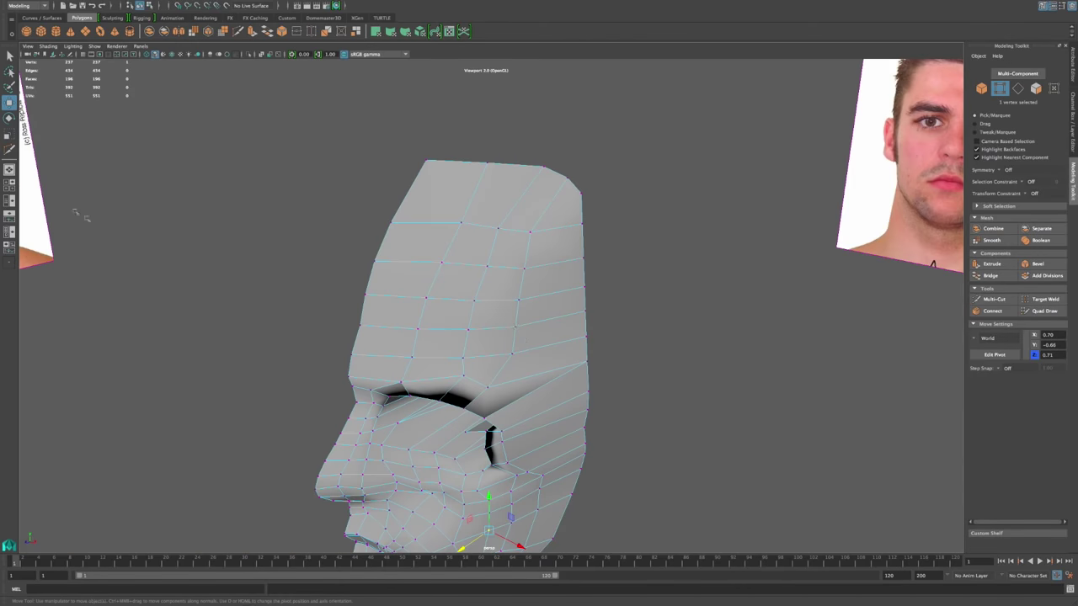
{"action": "left_click_drag", "start_coordinate": [514, 371], "coordinate": [555, 320], "text": "alt"}
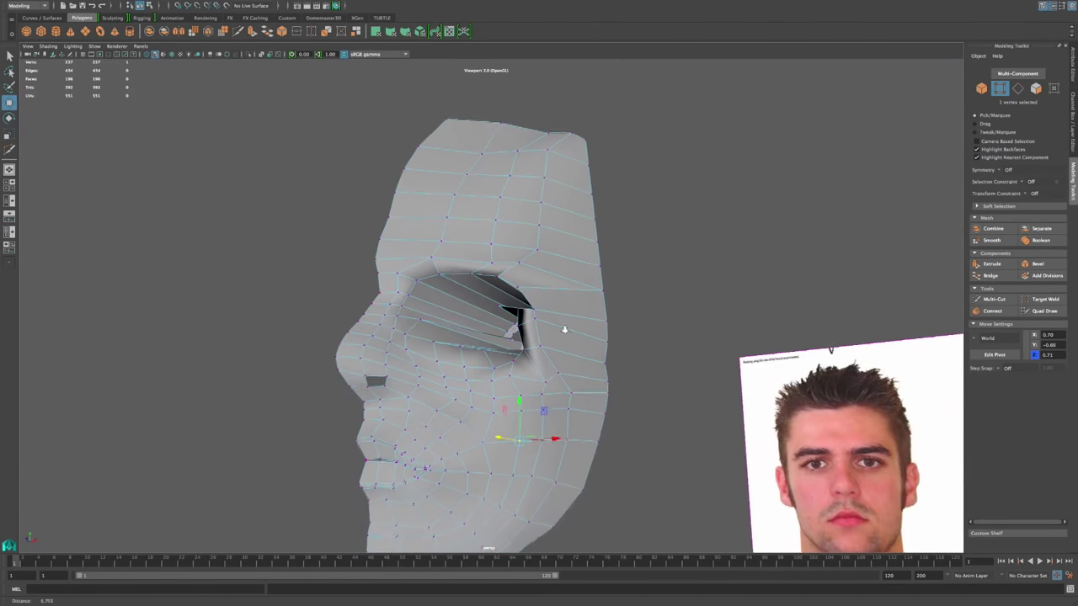
{"action": "scroll", "coordinate": [555, 328], "scroll_direction": "down", "scroll_amount": 3}
{"action": "left_click_drag", "start_coordinate": [475, 316], "coordinate": [529, 340], "text": "alt"}
{"action": "left_click_drag", "start_coordinate": [614, 380], "coordinate": [455, 335], "text": "alt"}
{"action": "left_click_drag", "start_coordinate": [560, 395], "coordinate": [423, 463], "text": "alt"}
{"action": "scroll", "coordinate": [423, 464], "scroll_direction": "up", "scroll_amount": 3}
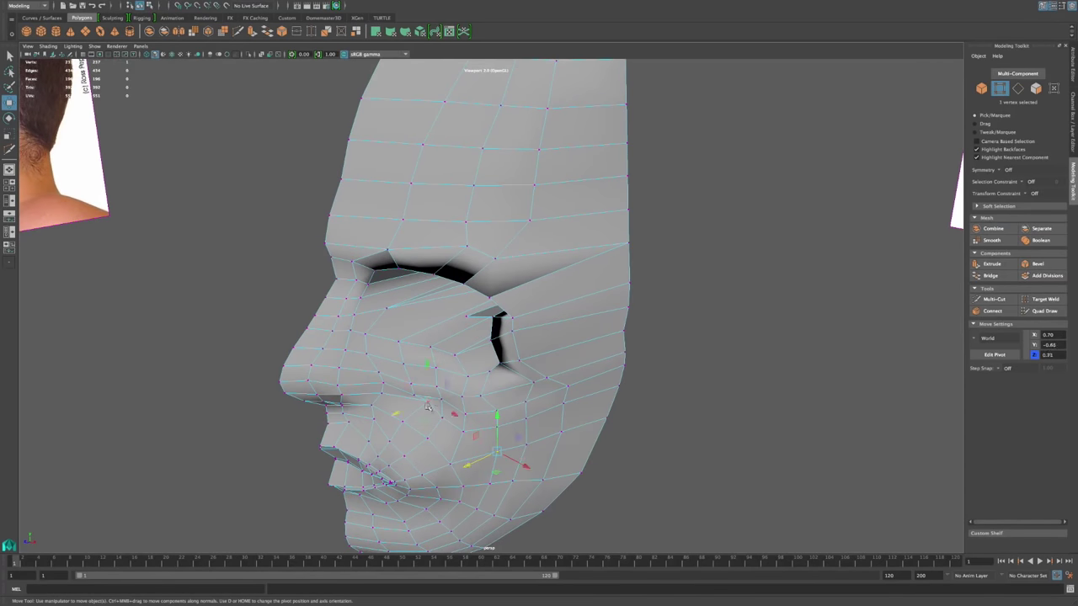
{"action": "left_click_drag", "start_coordinate": [428, 408], "coordinate": [388, 417]}
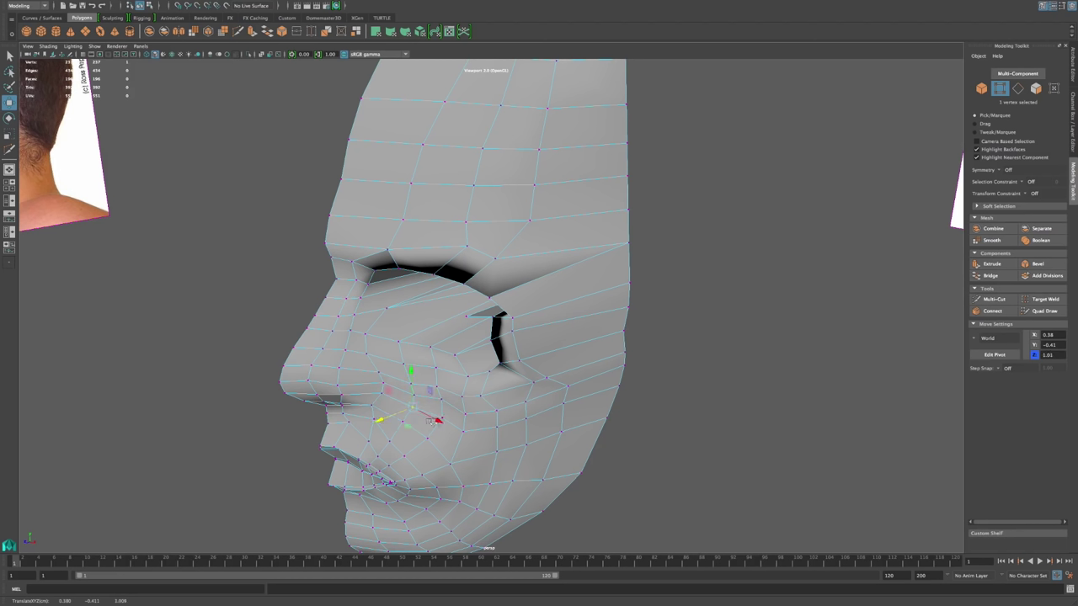
{"action": "left_click_drag", "start_coordinate": [443, 418], "coordinate": [406, 414]}
Step: Adjust the forehead and temple vertices individually in depth so that the surface curves smoothly around the head
{"action": "left_click_drag", "start_coordinate": [631, 433], "coordinate": [451, 416], "text": "alt"}
{"action": "left_click_drag", "start_coordinate": [529, 195], "coordinate": [447, 339]}
{"action": "left_click_drag", "start_coordinate": [356, 331], "coordinate": [374, 305]}
{"action": "left_click_drag", "start_coordinate": [404, 199], "coordinate": [479, 272], "text": "alt"}
{"action": "left_click", "coordinate": [477, 406]}
{"action": "left_click_drag", "start_coordinate": [446, 434], "coordinate": [405, 339]}
{"action": "left_click", "coordinate": [486, 327]}
{"action": "middle_click_drag", "start_coordinate": [457, 349], "coordinate": [453, 352]}
{"action": "left_click", "coordinate": [534, 316]}
{"action": "left_click_drag", "start_coordinate": [503, 341], "coordinate": [509, 337]}
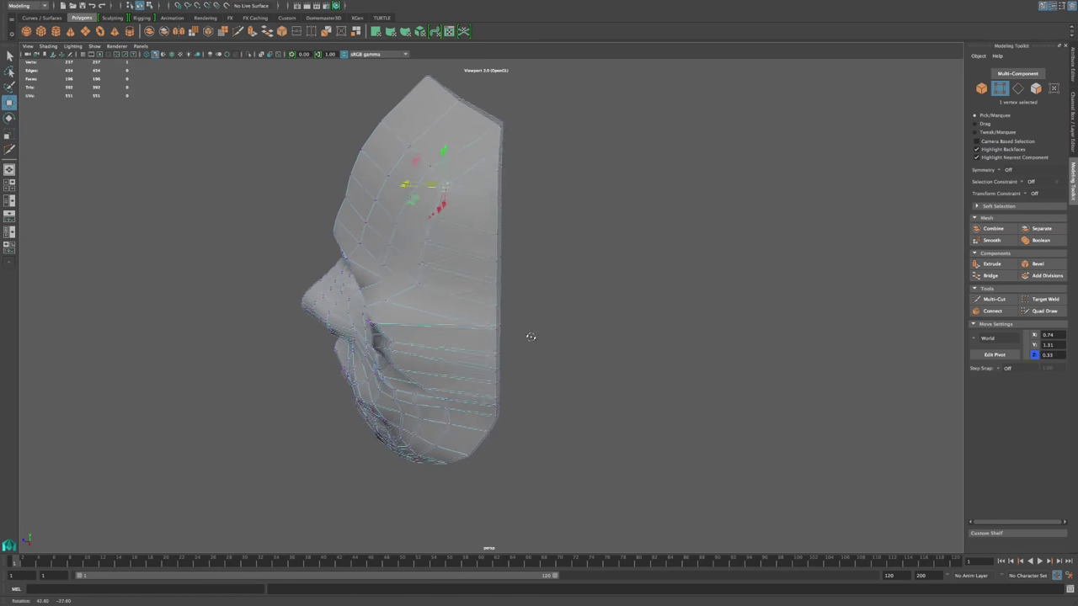
Step: Pull the rear top vertex of the forehead edge forward and place the vertex above the eyebrow at about Z 0.94
{"action": "left_click_drag", "start_coordinate": [531, 334], "coordinate": [544, 354], "text": "alt"}
{"action": "left_click", "coordinate": [519, 271]}
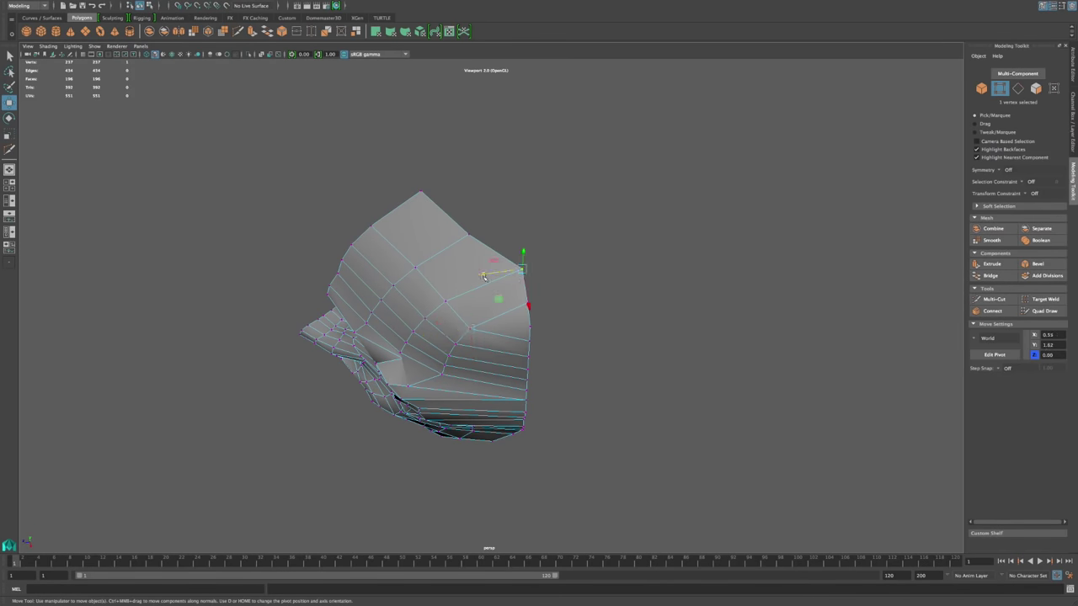
{"action": "left_click_drag", "start_coordinate": [484, 277], "coordinate": [464, 281]}
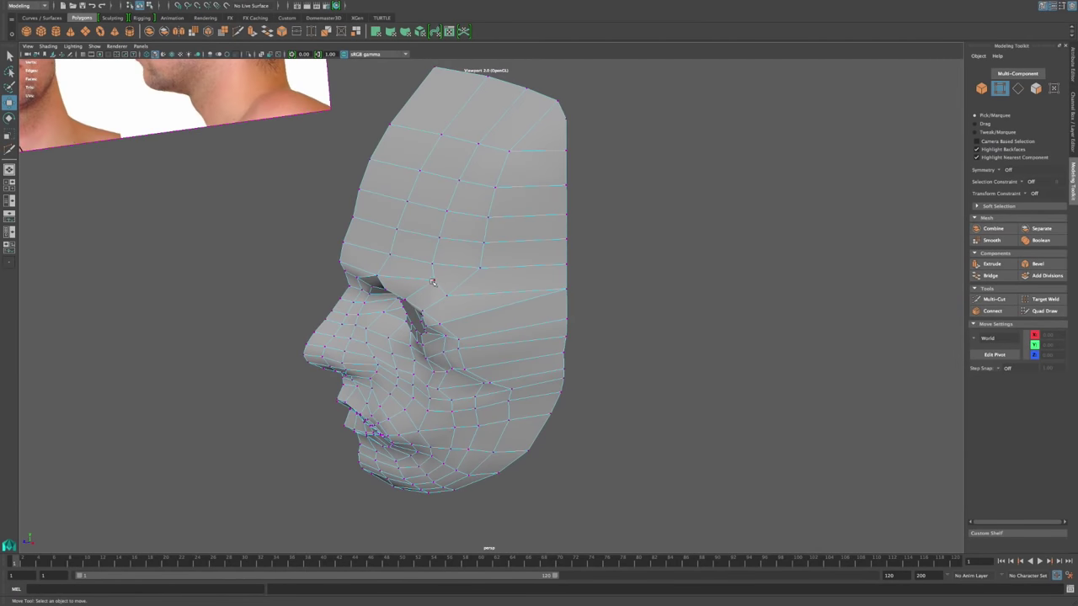
{"action": "left_click", "coordinate": [432, 280]}
{"action": "middle_click_drag", "start_coordinate": [395, 289], "coordinate": [375, 294]}
{"action": "mouse_move", "coordinate": [538, 316]}
{"action": "left_mouse_down", "text": "alt"}
{"action": "mouse_move", "coordinate": [541, 283]}
{"action": "mouse_move", "coordinate": [562, 289]}
{"action": "mouse_move", "coordinate": [526, 299]}
{"action": "mouse_move", "coordinate": [560, 292]}
{"action": "mouse_move", "coordinate": [552, 305]}
{"action": "mouse_move", "coordinate": [536, 300]}
{"action": "mouse_move", "coordinate": [546, 300]}
{"action": "left_mouse_up", "text": "alt"}
{"action": "right_click_drag", "start_coordinate": [514, 285], "coordinate": [570, 329], "text": "alt"}
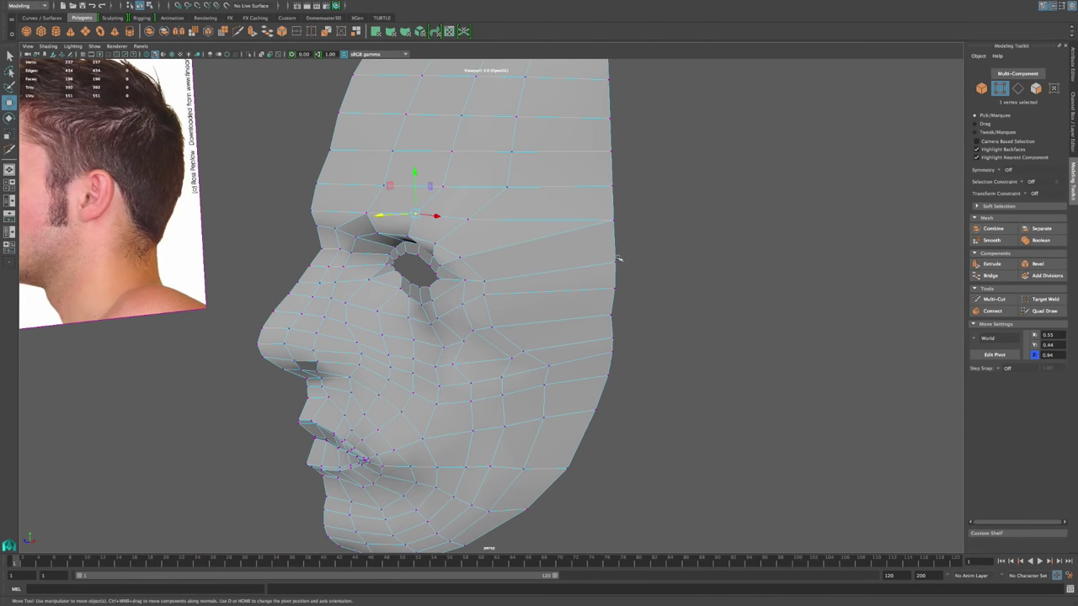
Step: Pull the inner upper-eyelid edge vertex forward in the side view, with the front view framed on the eye
{"action": "left_click_drag", "start_coordinate": [586, 249], "coordinate": [461, 325], "text": "alt"}
{"action": "key", "text": "space"}
{"action": "scroll", "coordinate": [594, 322], "scroll_direction": "up", "scroll_amount": 10}
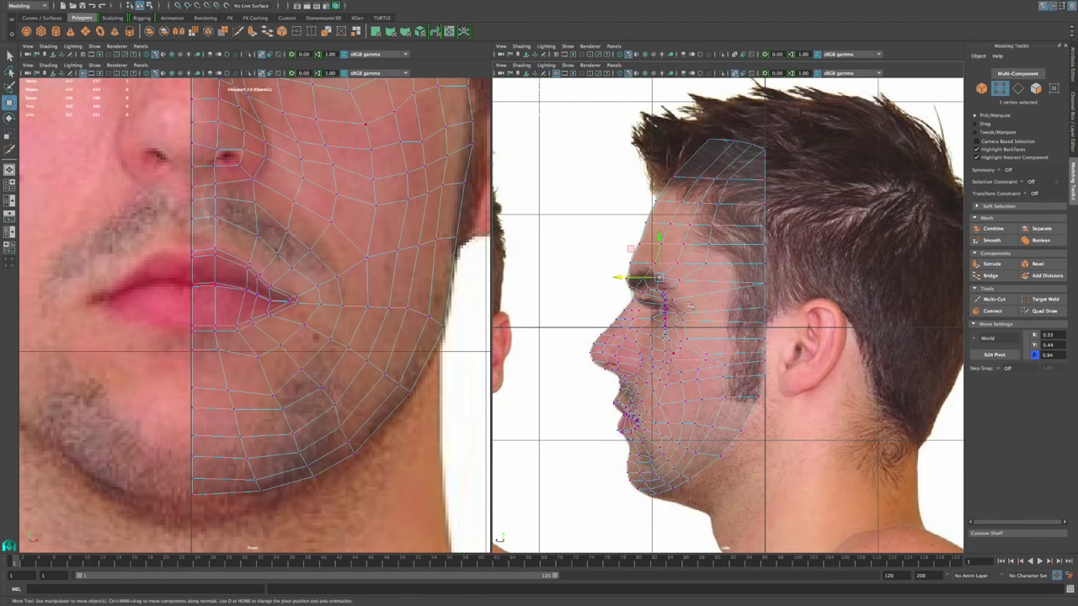
{"action": "middle_click_drag", "start_coordinate": [423, 305], "coordinate": [388, 529], "text": "alt"}
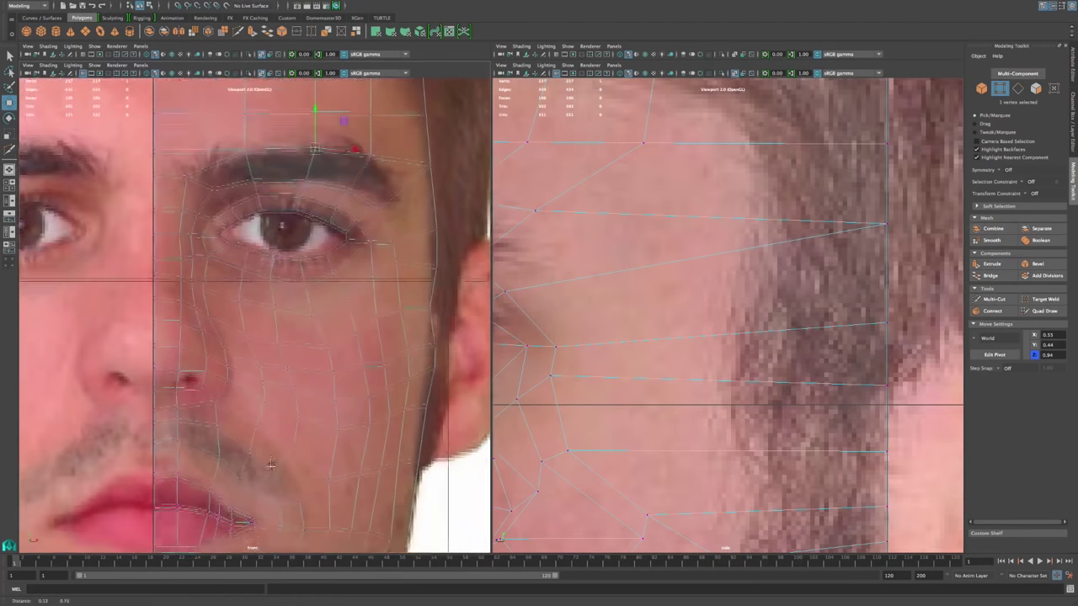
{"action": "middle_click_drag", "start_coordinate": [318, 255], "coordinate": [319, 327], "text": "alt"}
{"action": "left_click", "coordinate": [284, 294]}
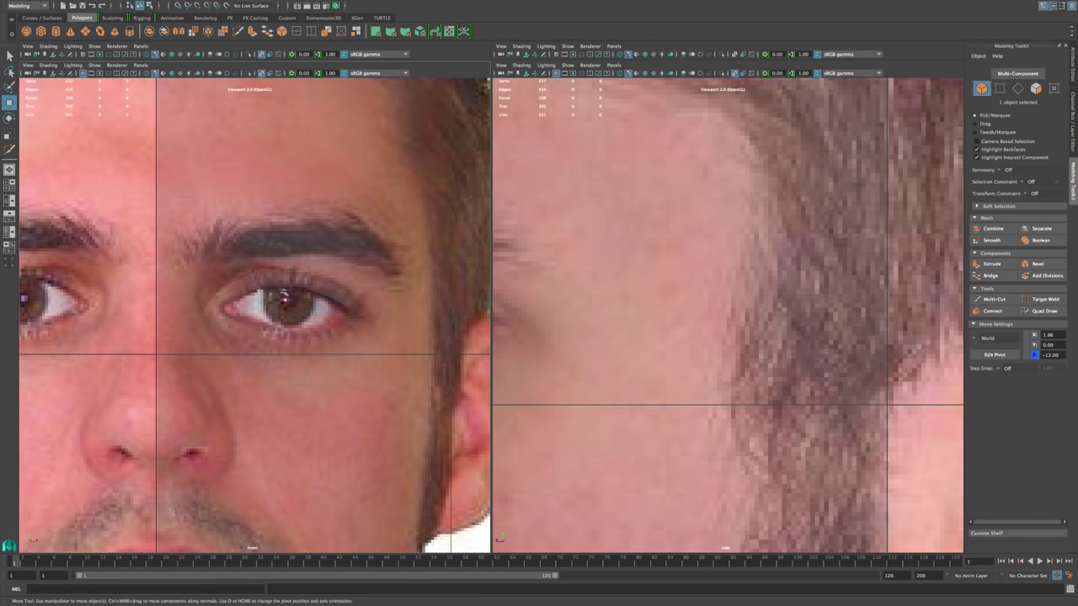
{"action": "key", "text": "shift+h"}
{"action": "right_click_drag", "start_coordinate": [265, 284], "coordinate": [270, 287]}
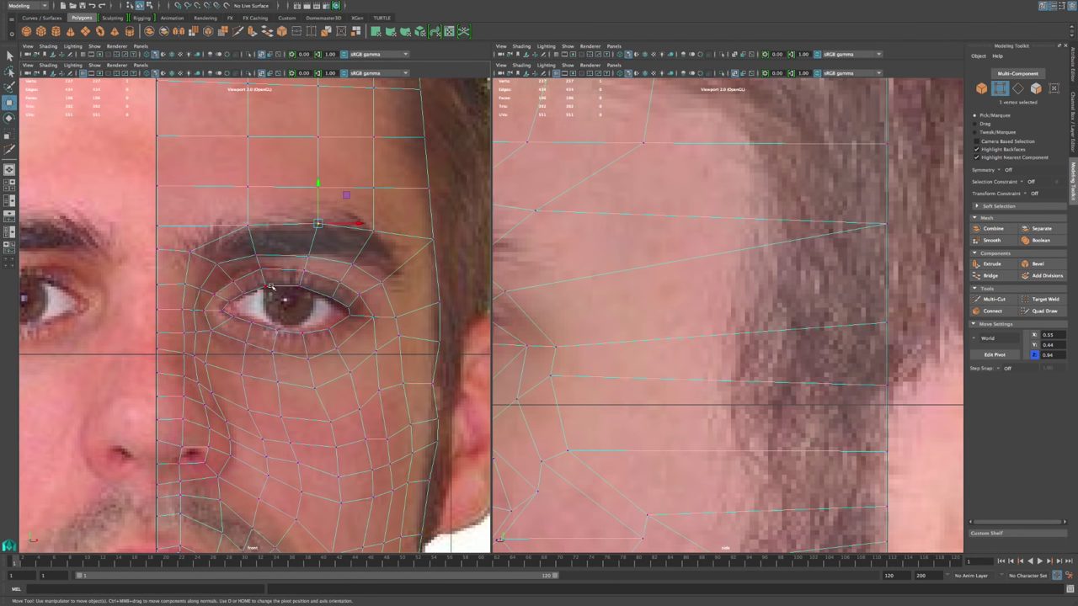
{"action": "left_click", "coordinate": [267, 289]}
{"action": "middle_click_drag", "start_coordinate": [648, 354], "coordinate": [914, 353], "text": "alt"}
{"action": "right_click_drag", "start_coordinate": [800, 335], "coordinate": [904, 370], "text": "alt"}
{"action": "left_click_drag", "start_coordinate": [720, 292], "coordinate": [682, 297]}
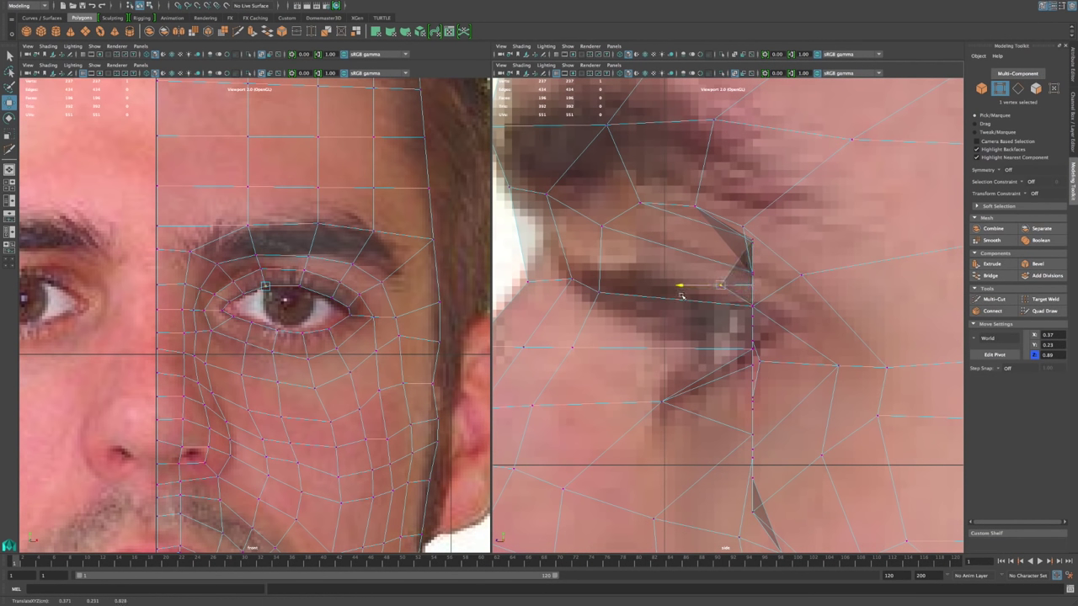
Step: Adjust the middle and outer upper-eyelid edge vertices in depth and push the two outer eye-corner vertices back to about Z 0.84
{"action": "left_click", "coordinate": [301, 290]}
{"action": "left_click_drag", "start_coordinate": [712, 285], "coordinate": [688, 287]}
{"action": "left_click", "coordinate": [328, 302]}
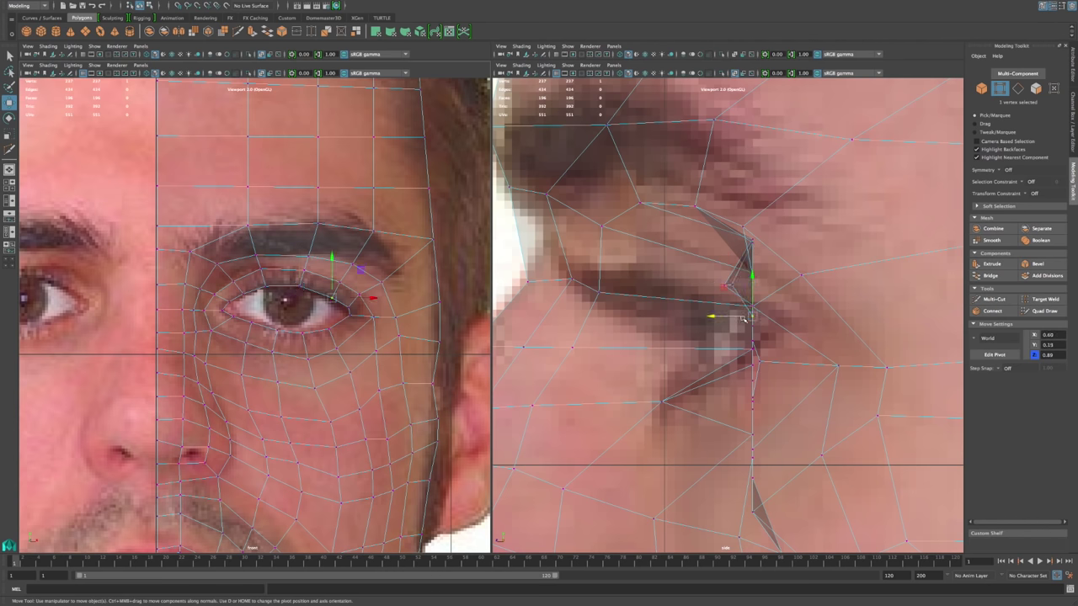
{"action": "left_click_drag", "start_coordinate": [710, 318], "coordinate": [714, 316]}
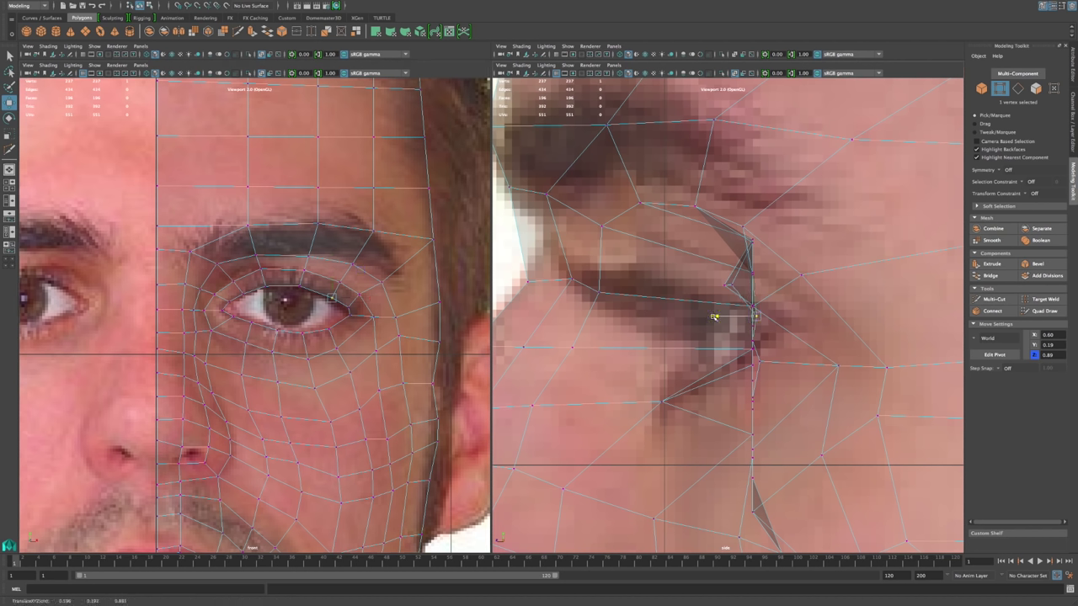
{"action": "left_click", "coordinate": [347, 313], "text": "shift"}
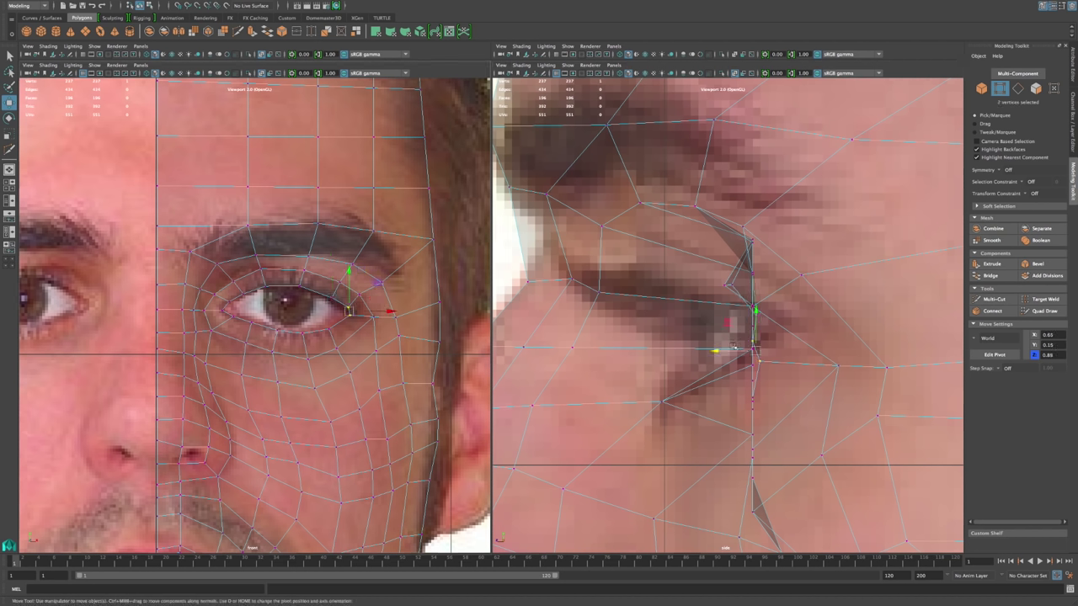
{"action": "middle_click_drag", "start_coordinate": [715, 351], "coordinate": [750, 352]}
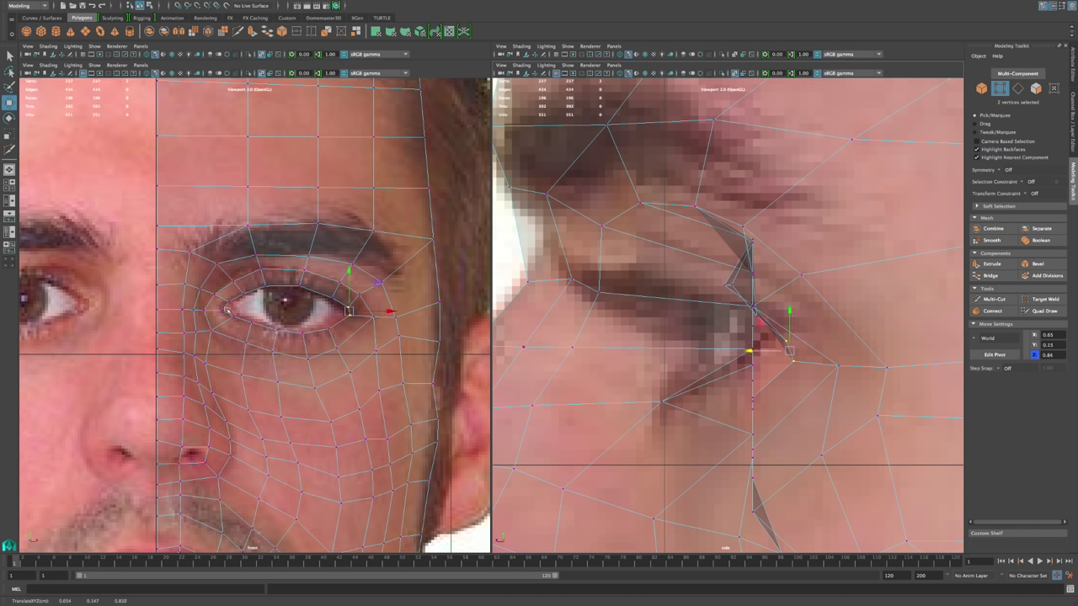
Step: Push the inner eye-corner vertex and its lower-lid neighbour back to about Z 0.86
{"action": "left_click", "coordinate": [224, 310]}
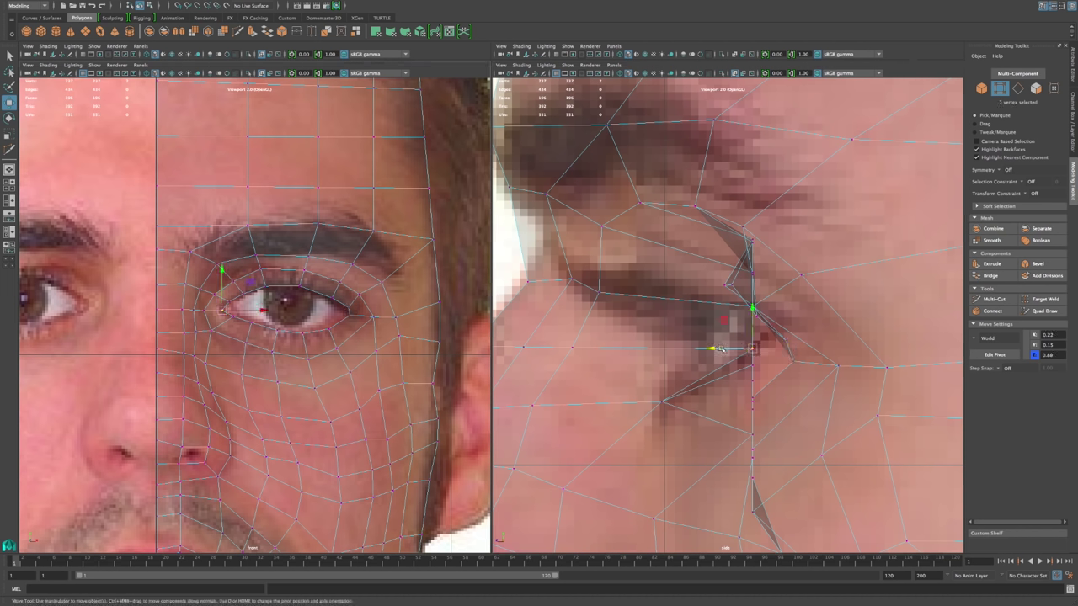
{"action": "mouse_move", "coordinate": [723, 350]}
{"action": "middle_mouse_down"}
{"action": "mouse_move", "coordinate": [750, 354]}
{"action": "mouse_move", "coordinate": [735, 366]}
{"action": "middle_mouse_up"}
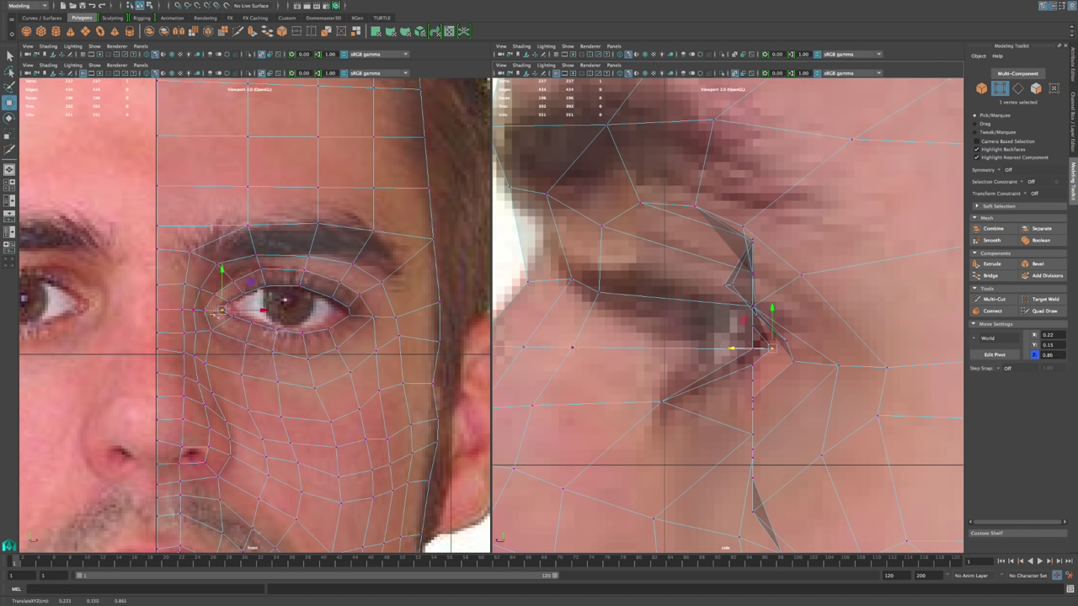
{"action": "middle_click_drag", "start_coordinate": [242, 316], "coordinate": [253, 323]}
{"action": "middle_click_drag", "start_coordinate": [721, 367], "coordinate": [737, 365]}
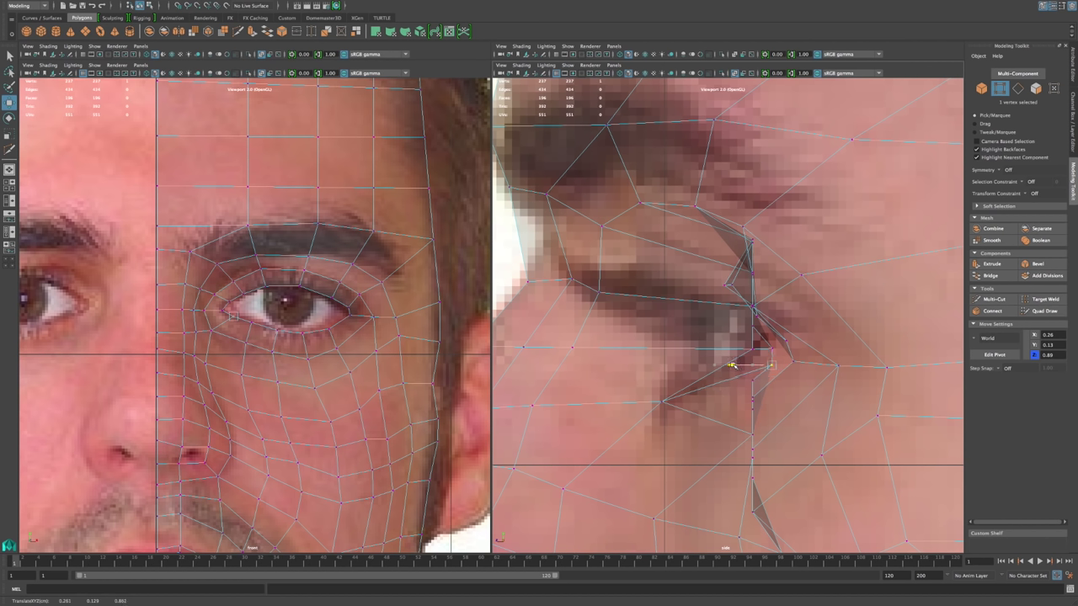
Step: Push the remaining lower-eyelid edge vertices back individually, placing the outermost at about Z 0.86
{"action": "left_click", "coordinate": [249, 321]}
{"action": "middle_click_drag", "start_coordinate": [711, 381], "coordinate": [716, 383]}
{"action": "left_click", "coordinate": [277, 330]}
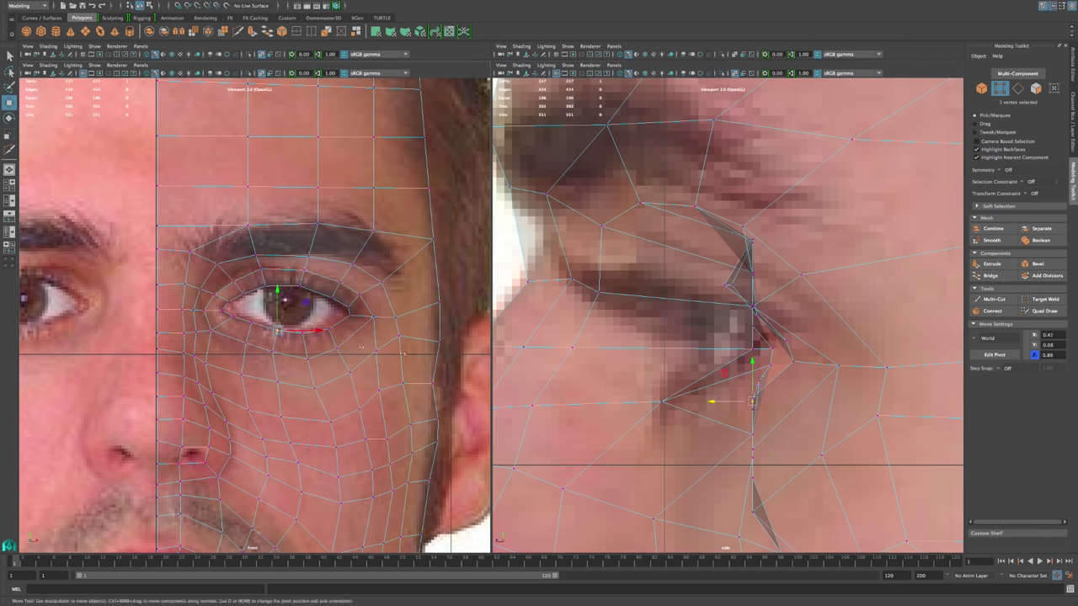
{"action": "left_click_drag", "start_coordinate": [709, 402], "coordinate": [713, 403]}
{"action": "left_click", "coordinate": [302, 334]}
{"action": "middle_click_drag", "start_coordinate": [699, 410], "coordinate": [717, 410]}
{"action": "left_click", "coordinate": [328, 329]}
{"action": "middle_click_drag", "start_coordinate": [709, 399], "coordinate": [730, 398]}
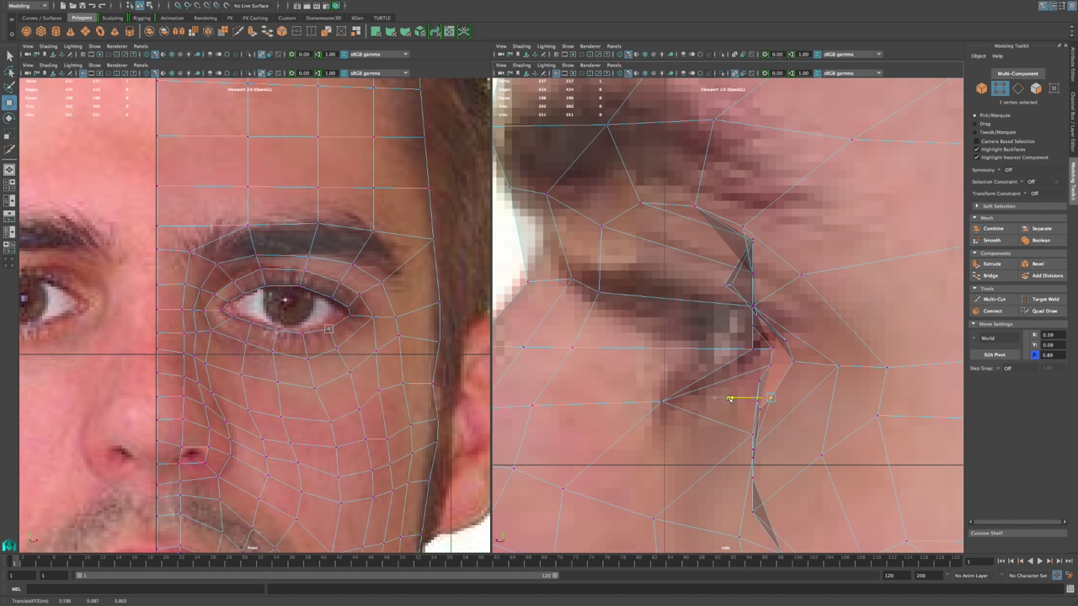
Step: Adjust the vertices beneath the lower eyelid in depth, placing the lowest outer one at about Z 0.84 and the middle one at about Z 0.88
{"action": "left_click_drag", "start_coordinate": [729, 400], "coordinate": [730, 450]}
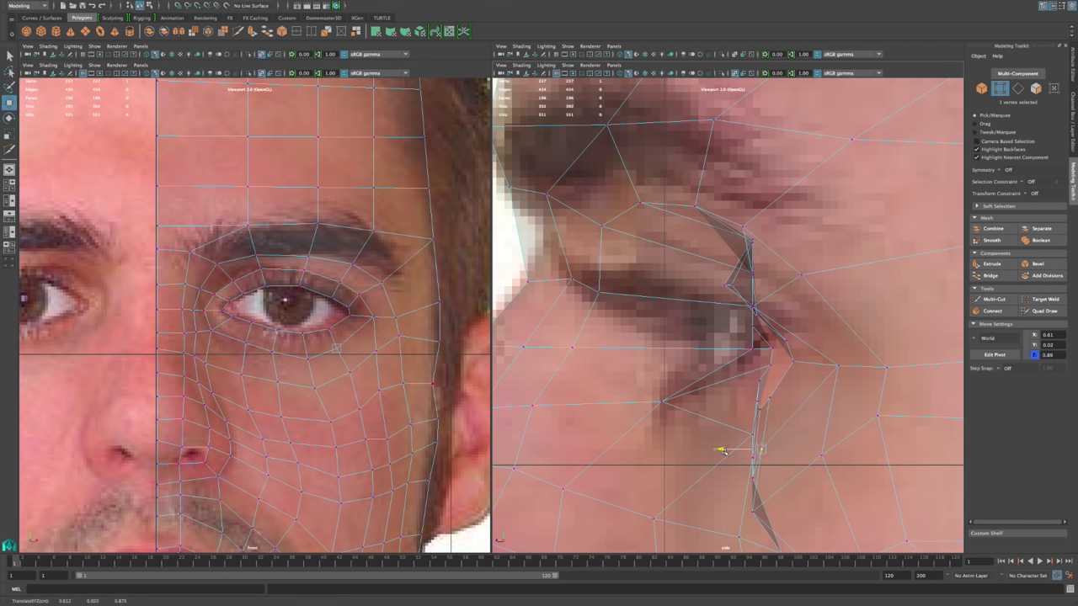
{"action": "left_click", "coordinate": [766, 501]}
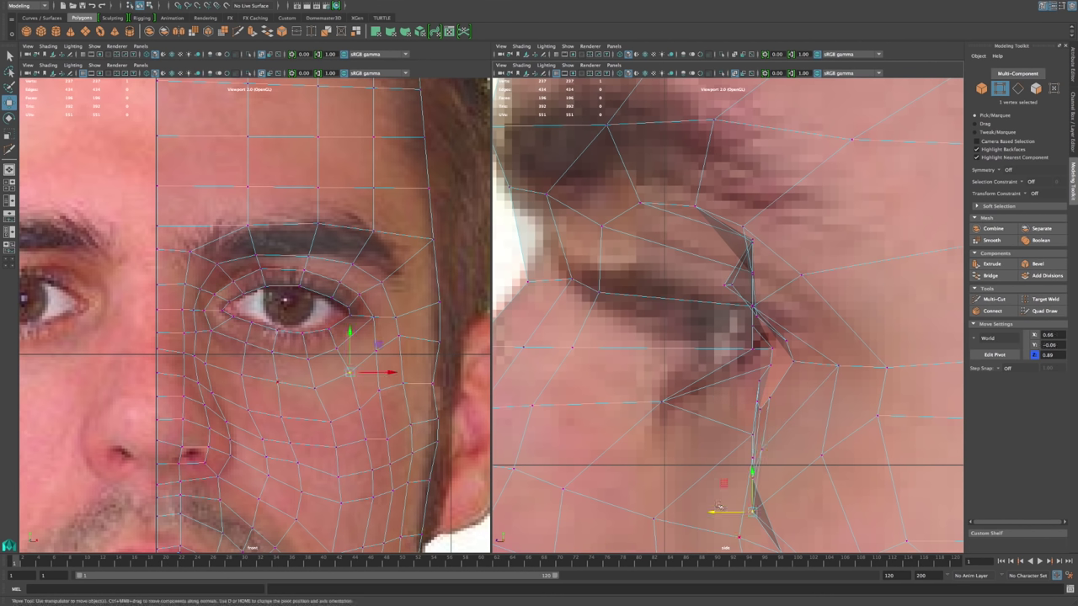
{"action": "left_click_drag", "start_coordinate": [710, 512], "coordinate": [751, 509]}
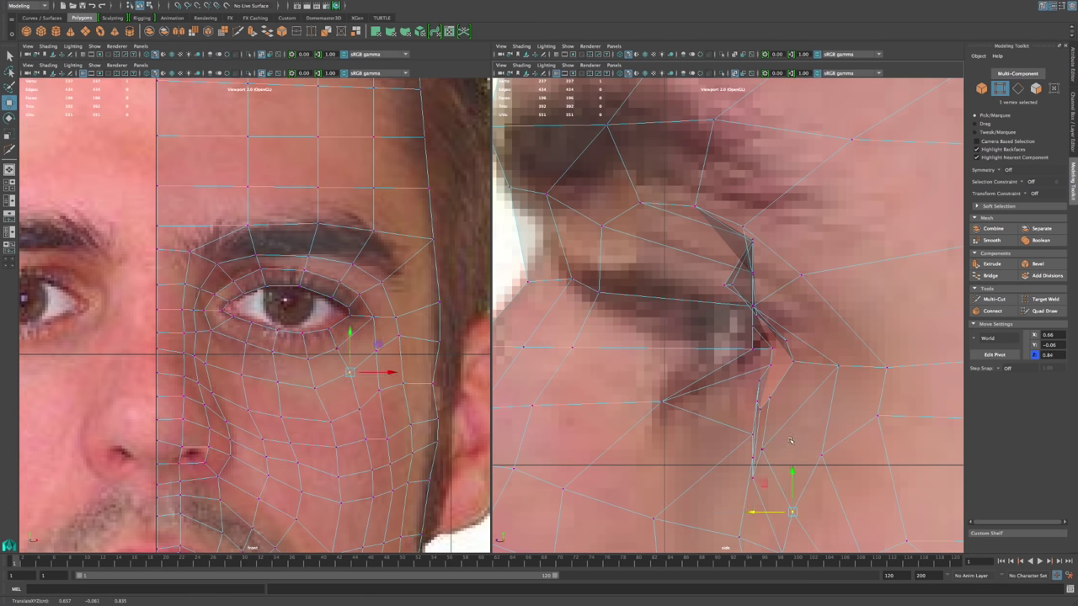
{"action": "middle_click_drag", "start_coordinate": [808, 430], "coordinate": [800, 288], "text": "alt"}
{"action": "left_click", "coordinate": [771, 316]}
{"action": "left_click_drag", "start_coordinate": [730, 314], "coordinate": [722, 339]}
{"action": "left_click", "coordinate": [754, 335]}
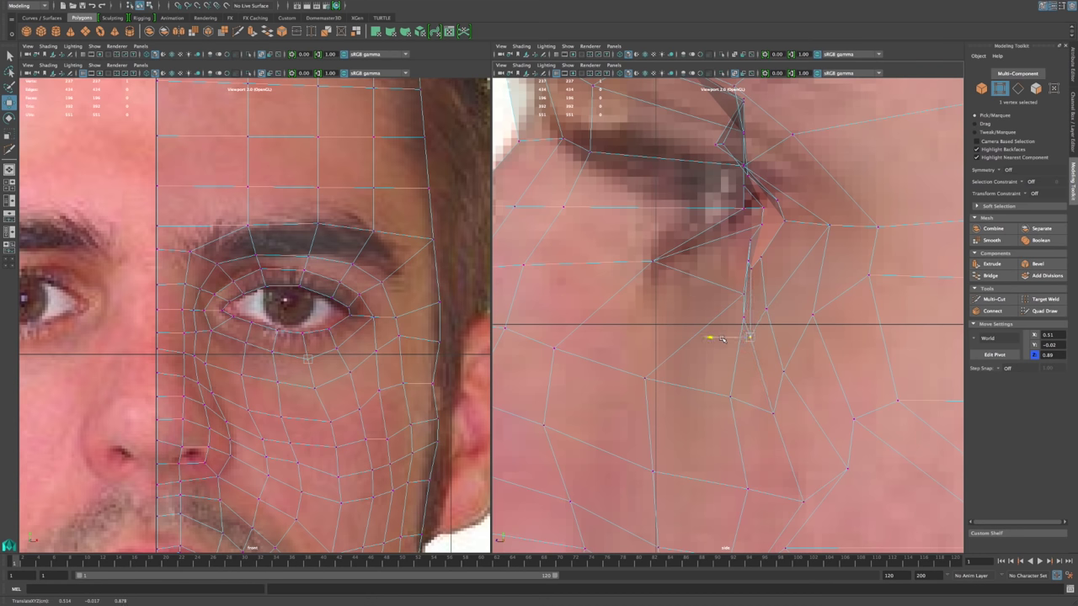
Step: Fine-tune the inner upper-eyelid edge vertex in depth to about Z 0.92
{"action": "middle_click_drag", "start_coordinate": [770, 291], "coordinate": [770, 414], "text": "alt"}
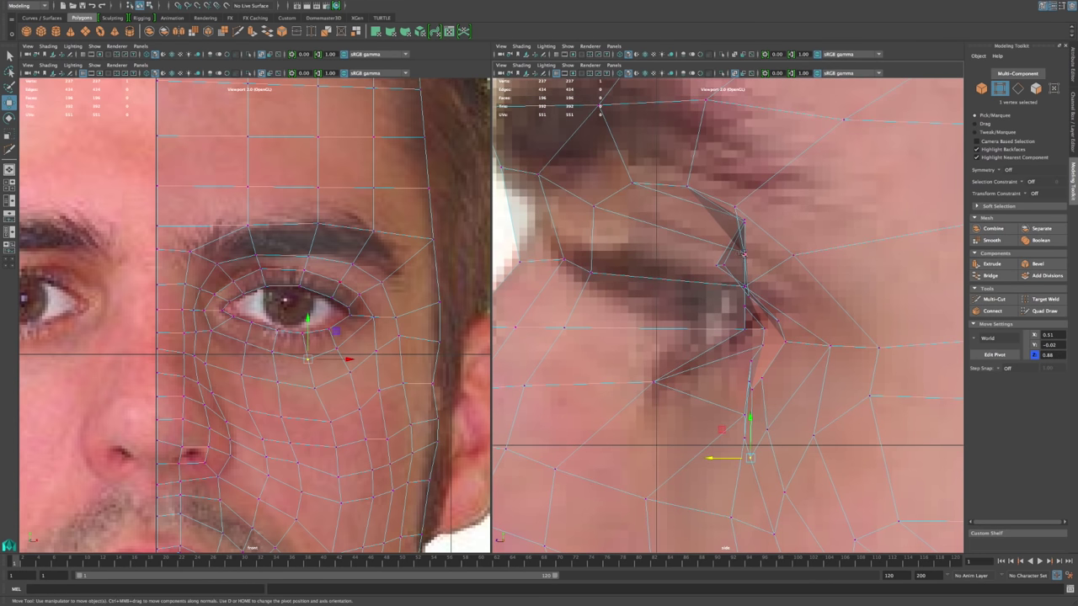
{"action": "left_click", "coordinate": [718, 263]}
{"action": "left_click", "coordinate": [722, 263]}
{"action": "right_click_drag", "start_coordinate": [724, 267], "coordinate": [699, 267]}
{"action": "left_click", "coordinate": [715, 267]}
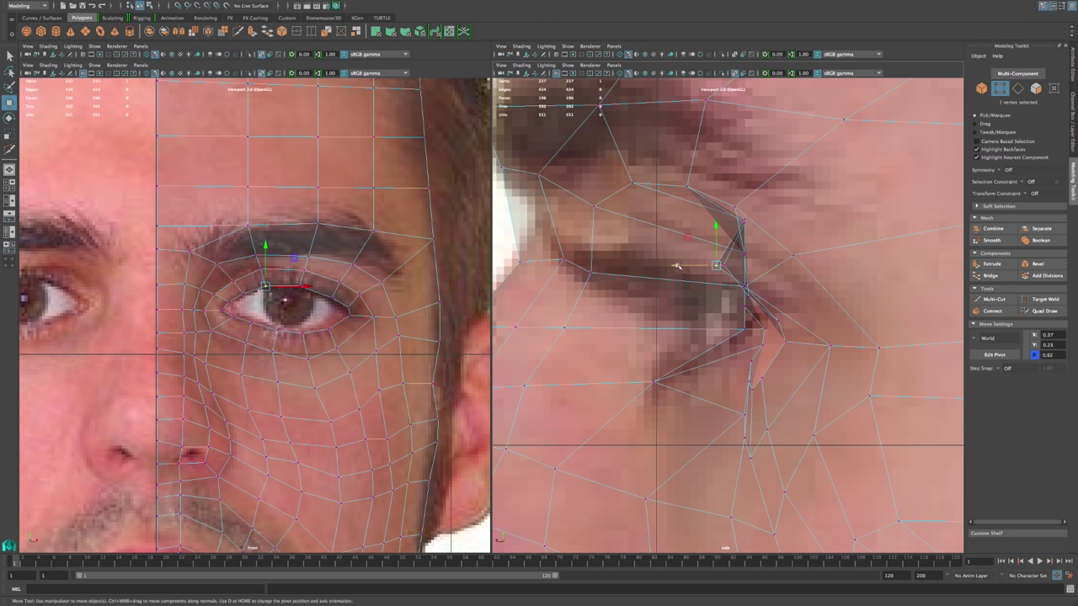
{"action": "left_click_drag", "start_coordinate": [676, 266], "coordinate": [682, 266]}
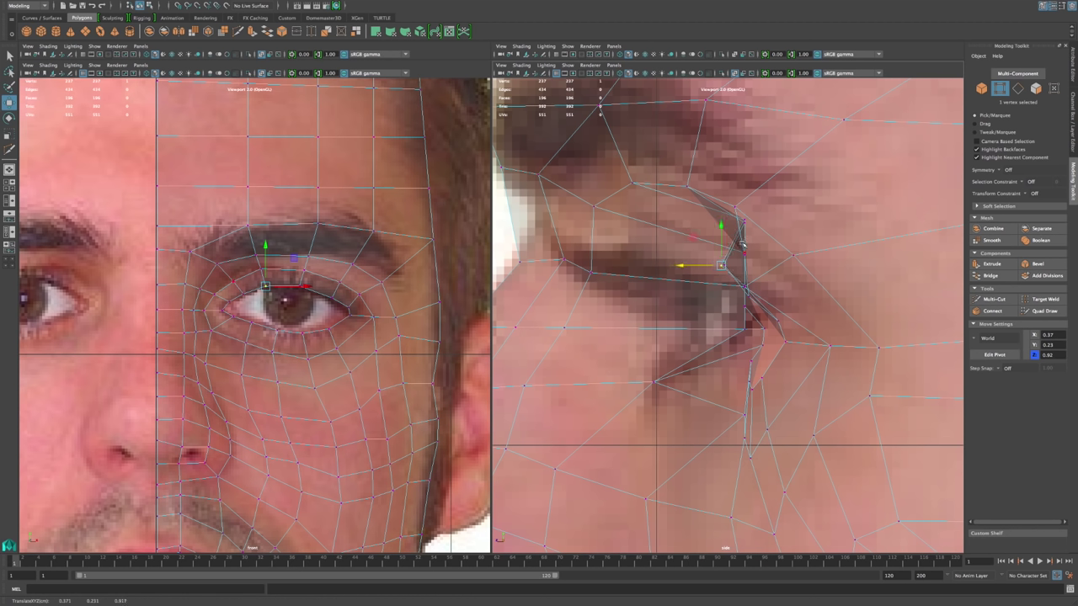
Step: Adjust the upper-eyelid vertices near the inner eye corner in depth and pull the vertex above the middle of the lid forward
{"action": "left_click", "coordinate": [233, 280]}
{"action": "left_click_drag", "start_coordinate": [703, 253], "coordinate": [697, 287]}
{"action": "left_click", "coordinate": [213, 293]}
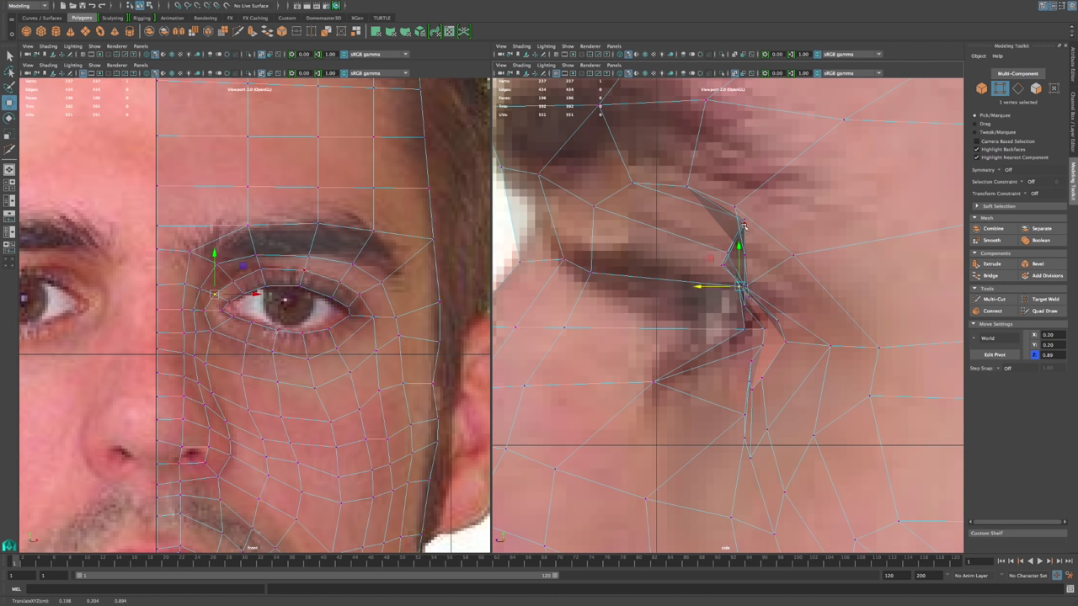
{"action": "left_click", "coordinate": [746, 223]}
{"action": "left_click_drag", "start_coordinate": [707, 224], "coordinate": [687, 231]}
Step: Pull the inner vertex of the upper-eyelid crease forward to about Z 0.92
{"action": "left_click", "coordinate": [309, 256]}
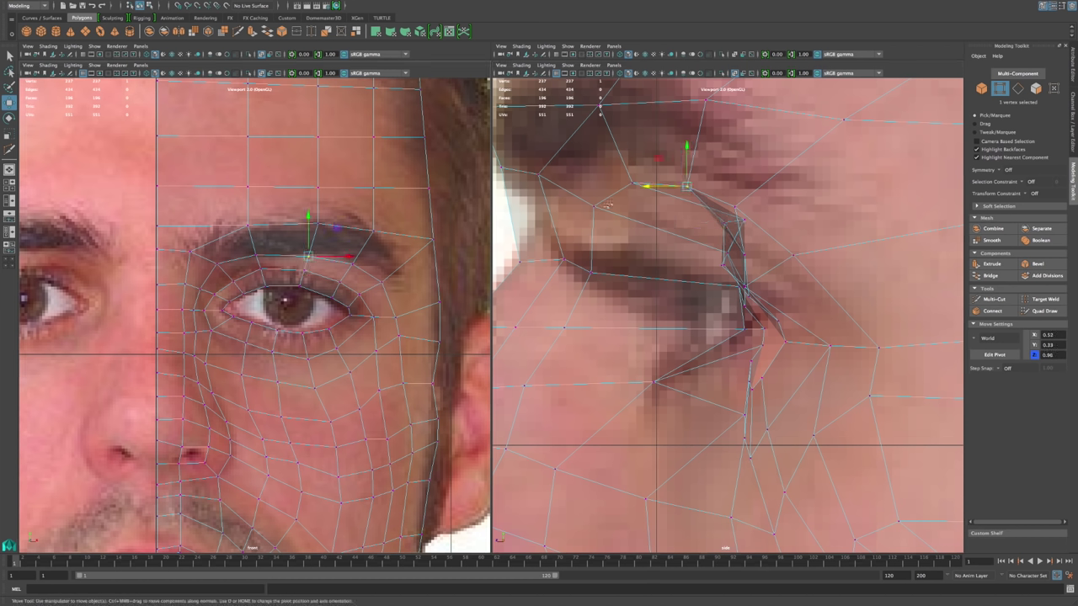
{"action": "left_click", "coordinate": [346, 269]}
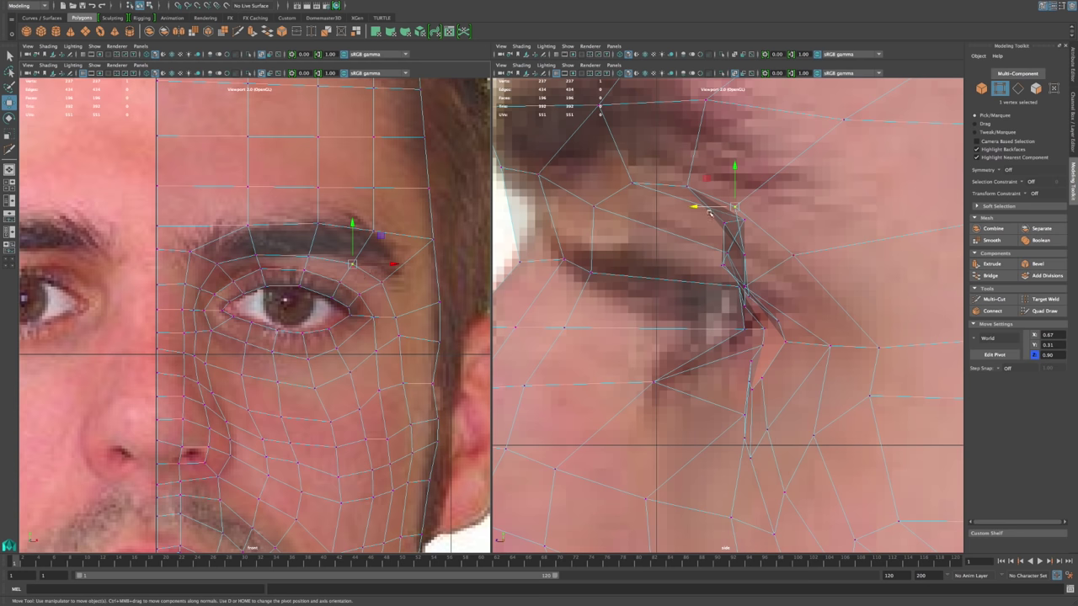
{"action": "left_click", "coordinate": [742, 220]}
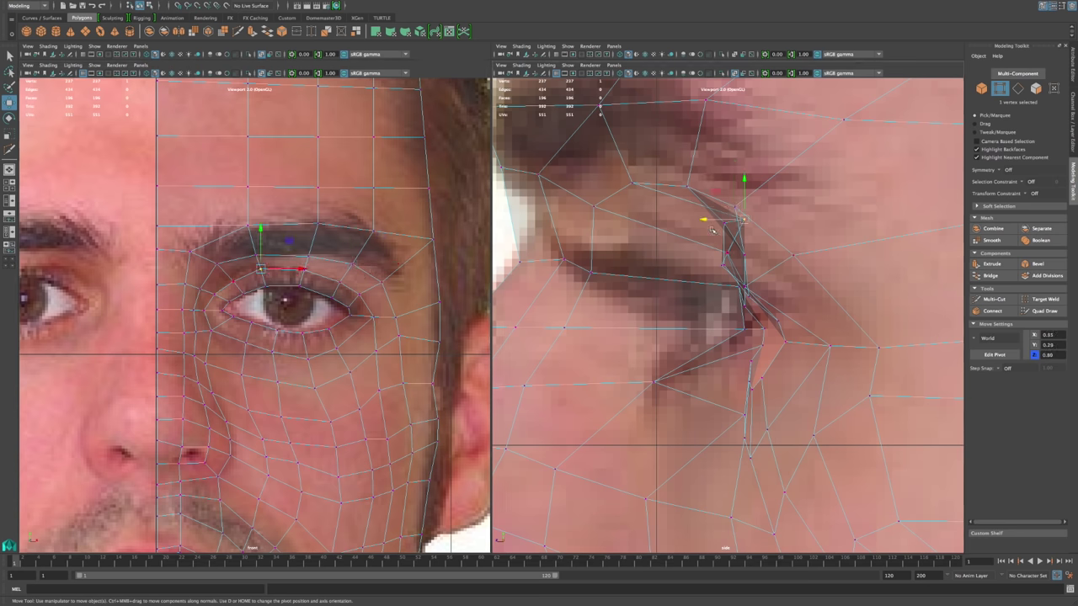
{"action": "left_click_drag", "start_coordinate": [705, 220], "coordinate": [680, 226]}
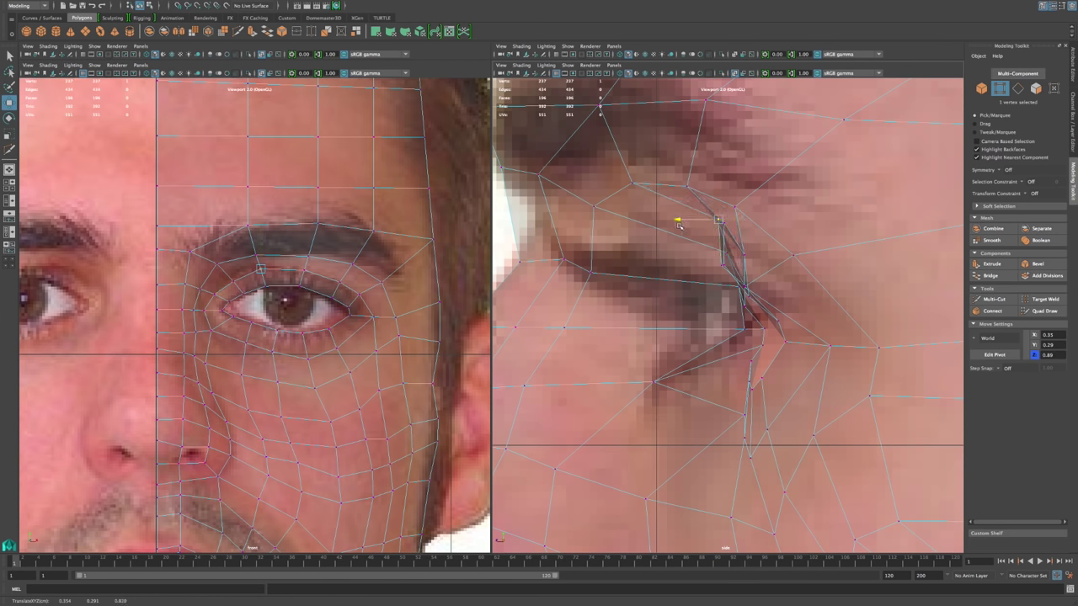
{"action": "scroll", "coordinate": [820, 303], "scroll_direction": "down", "scroll_amount": 10}
{"action": "scroll", "coordinate": [829, 313], "scroll_direction": "up", "scroll_amount": 10}
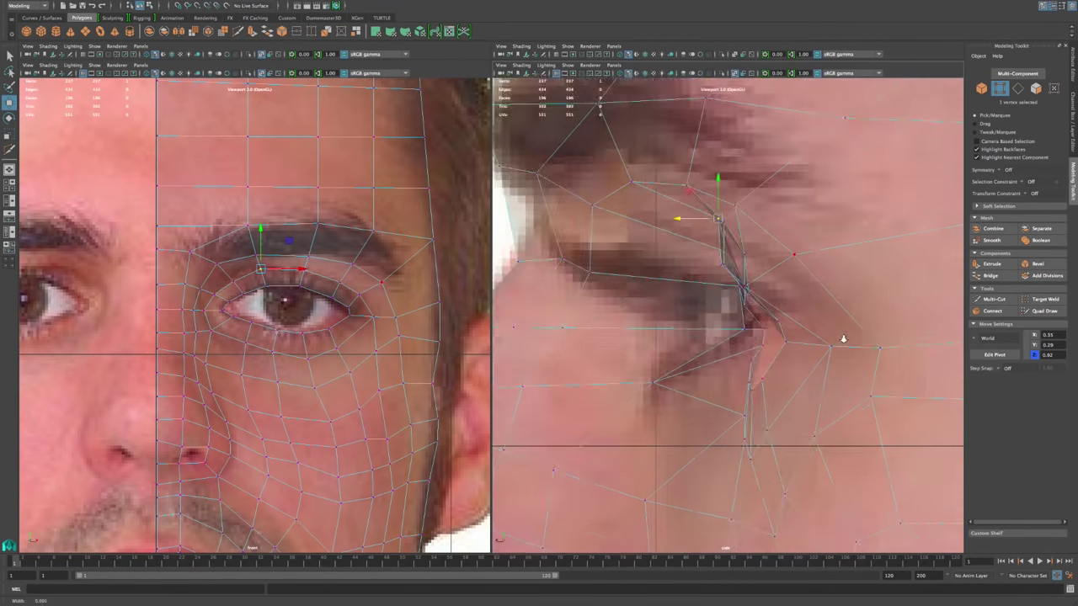
Step: Cut a new edge from the vertex above the outer eye corner straight back to the mesh's rear boundary with Multi-Cut
{"action": "scroll", "coordinate": [840, 337], "scroll_direction": "down", "scroll_amount": 3}
{"action": "scroll", "coordinate": [837, 335], "scroll_direction": "down", "scroll_amount": 5}
{"action": "scroll", "coordinate": [828, 332], "scroll_direction": "up", "scroll_amount": 3}
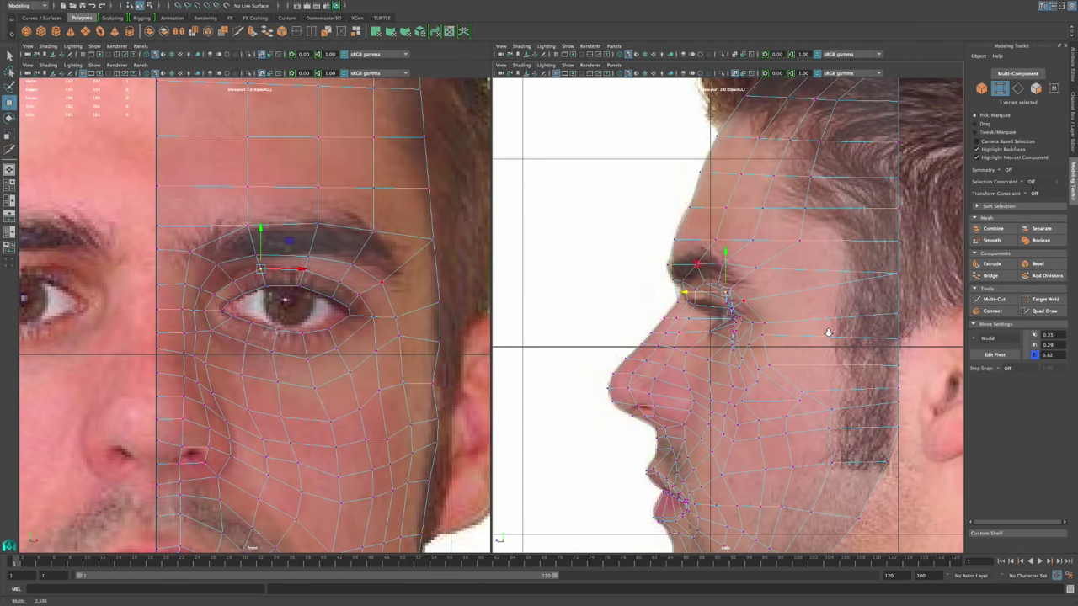
{"action": "scroll", "coordinate": [827, 332], "scroll_direction": "up", "scroll_amount": 3}
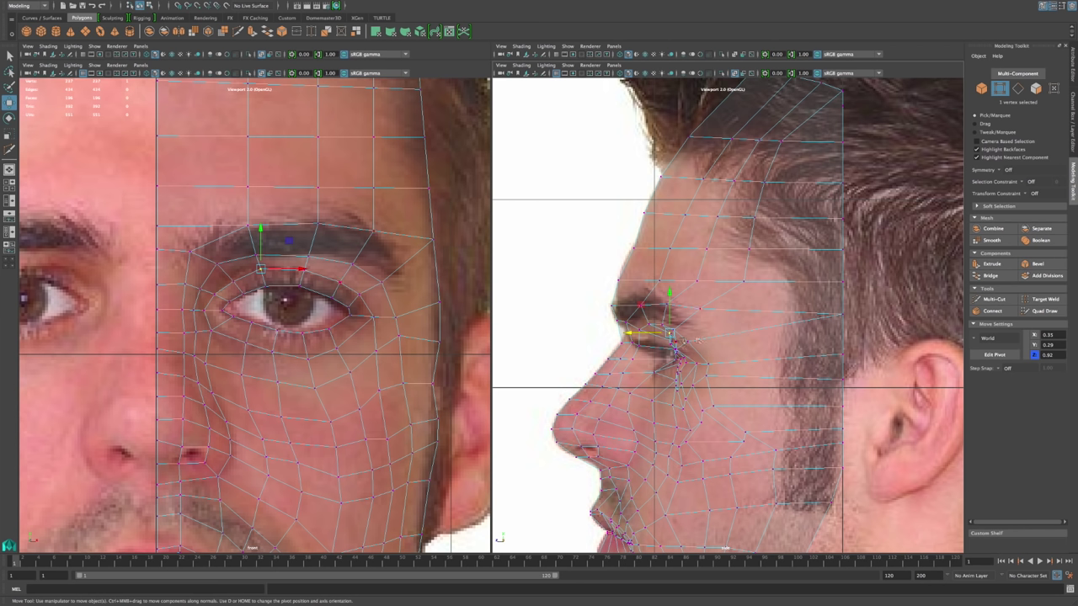
{"action": "left_click", "coordinate": [994, 299]}
{"action": "left_click", "coordinate": [687, 341]}
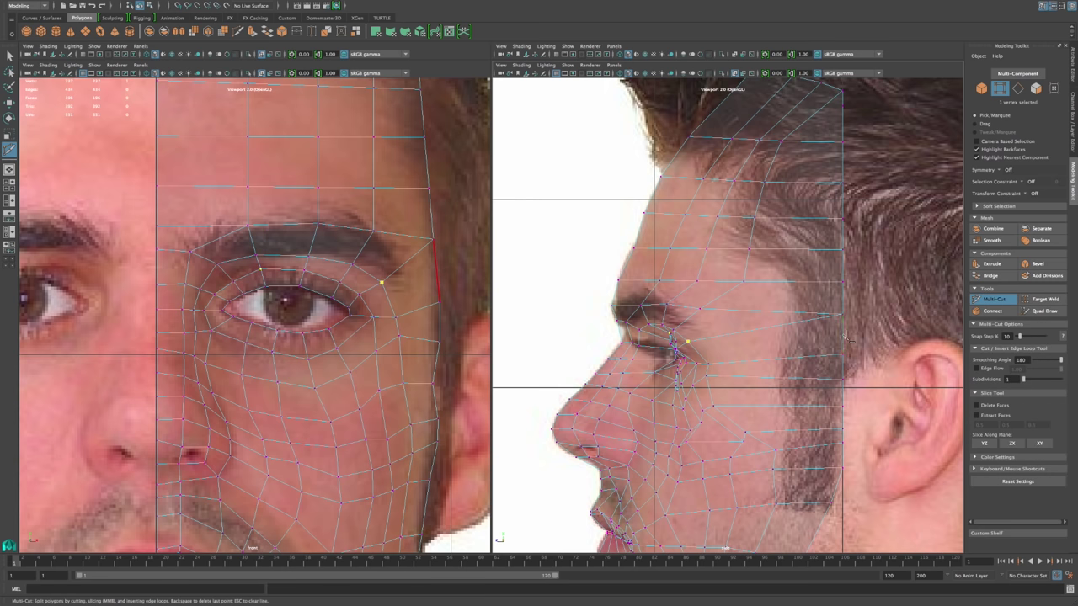
{"action": "left_click", "coordinate": [843, 335]}
{"action": "key", "text": "Return"}
{"action": "key", "text": "q"}
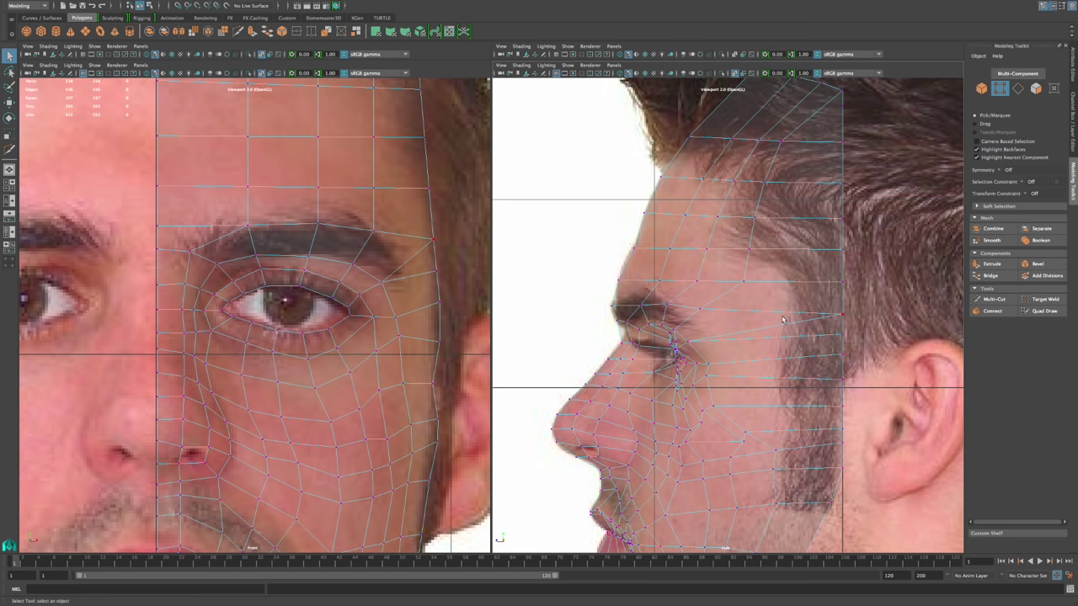
Step: Delete the old slanted edge above the new cut and lower the cut's end vertex on the rear boundary slightly
{"action": "right_click_drag", "start_coordinate": [782, 330], "coordinate": [782, 314]}
{"action": "left_click", "coordinate": [784, 326]}
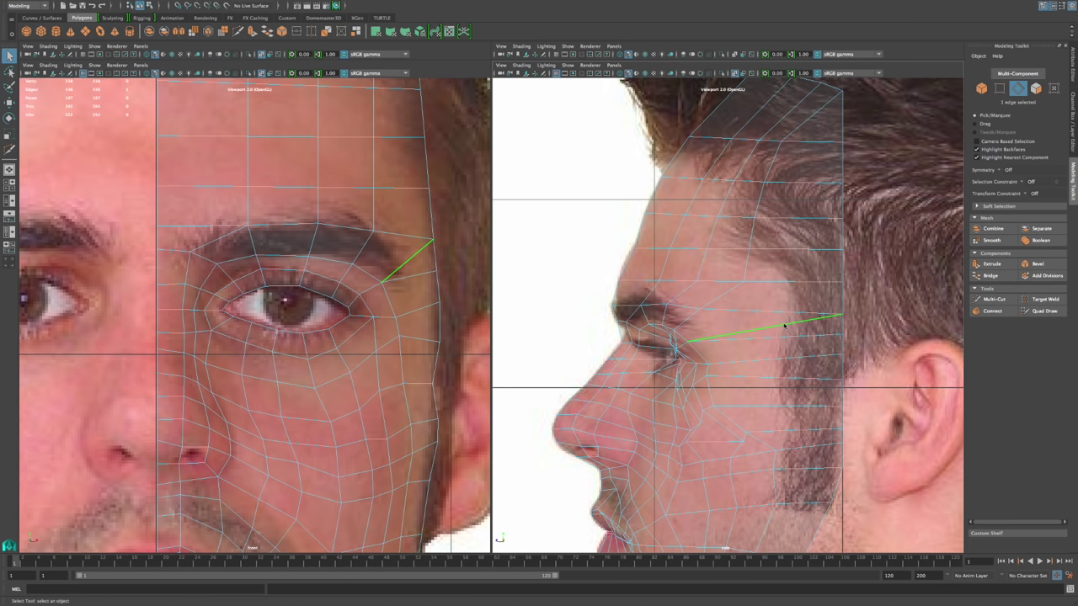
{"action": "key", "text": "Delete"}
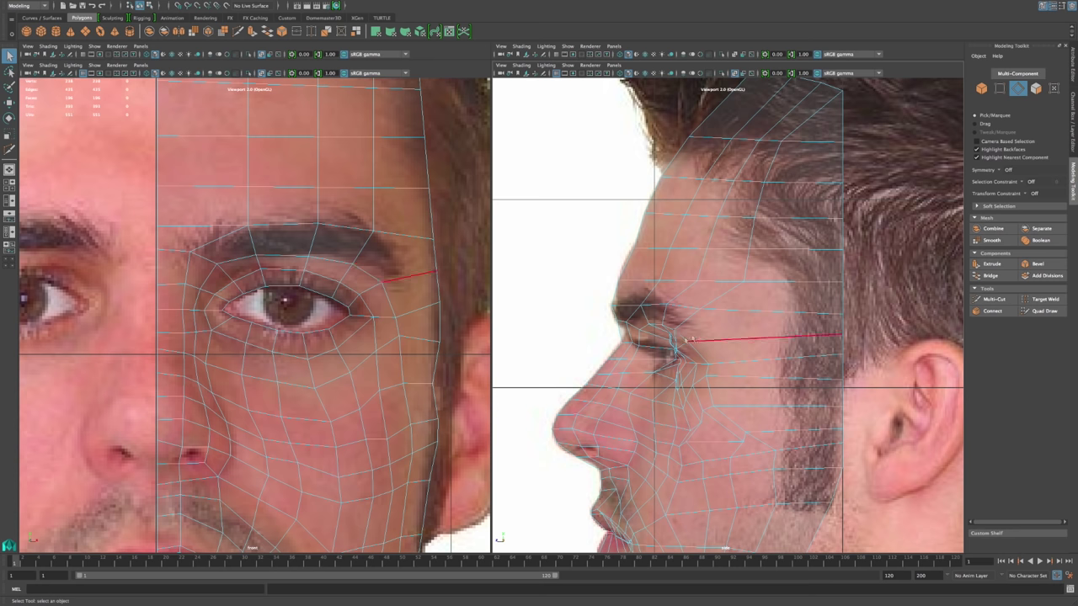
{"action": "right_click_drag", "start_coordinate": [843, 340], "coordinate": [819, 333]}
{"action": "left_click", "coordinate": [841, 335]}
{"action": "key", "text": "w"}
{"action": "left_click_drag", "start_coordinate": [843, 294], "coordinate": [843, 300]}
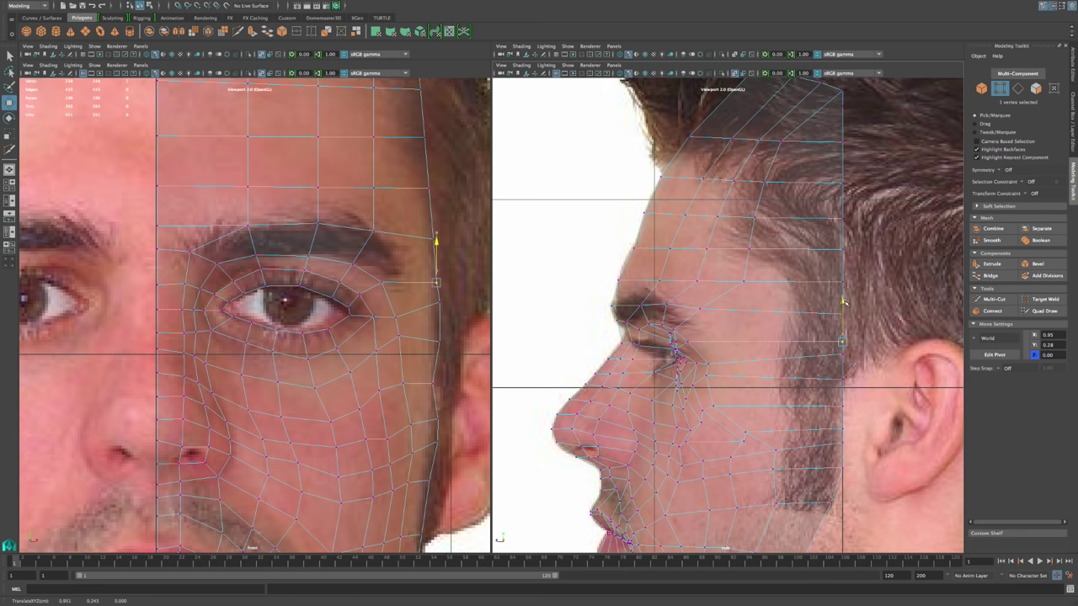
Step: Cut another edge from the vertex below the eyebrow's outer half to the rear boundary, just above the previous cut
{"action": "left_click", "coordinate": [994, 299]}
{"action": "left_click", "coordinate": [673, 330]}
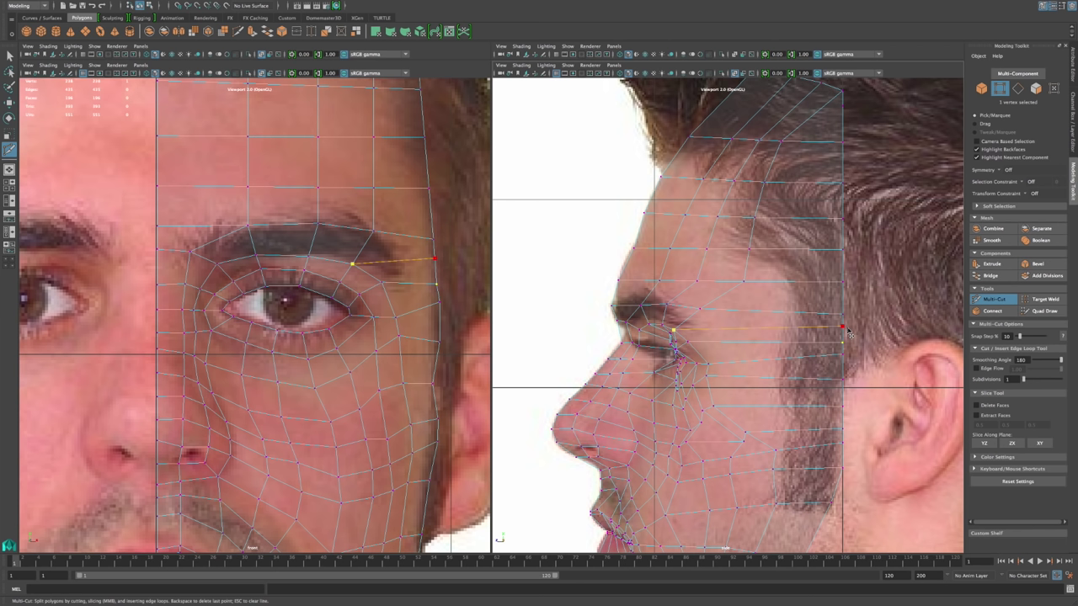
{"action": "left_click", "coordinate": [844, 328]}
{"action": "right_click", "coordinate": [844, 329]}
{"action": "key", "text": "q"}
{"action": "left_click", "coordinate": [432, 386]}
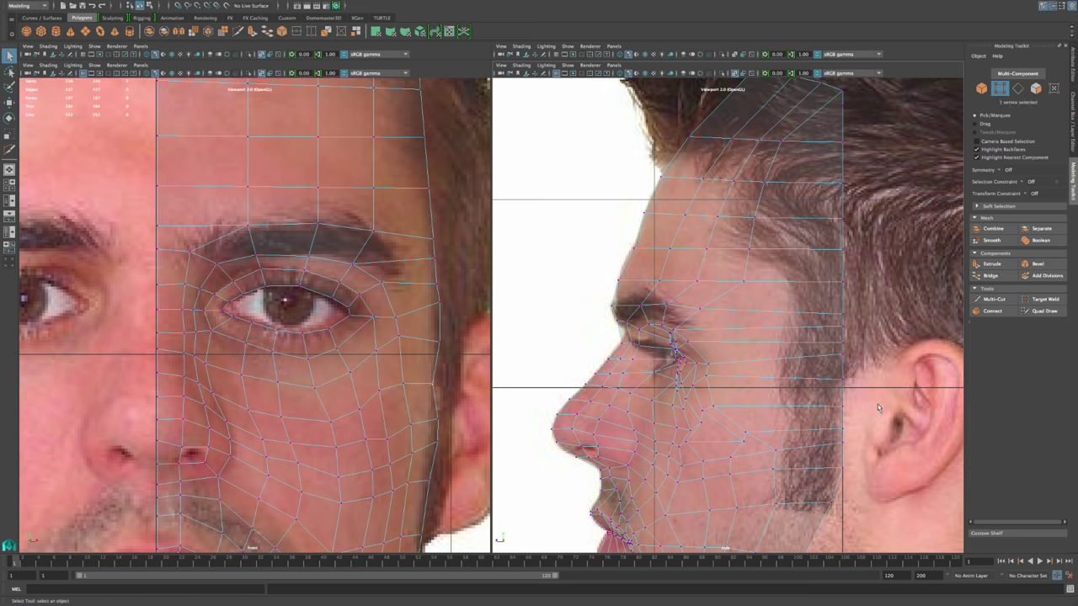
Step: Pull the forehead's top rear vertex slightly forward and raise the adjacent outer vertex to about Y 1.57
{"action": "scroll", "coordinate": [875, 413], "scroll_direction": "down", "scroll_amount": 5}
{"action": "scroll", "coordinate": [864, 390], "scroll_direction": "up", "scroll_amount": 3}
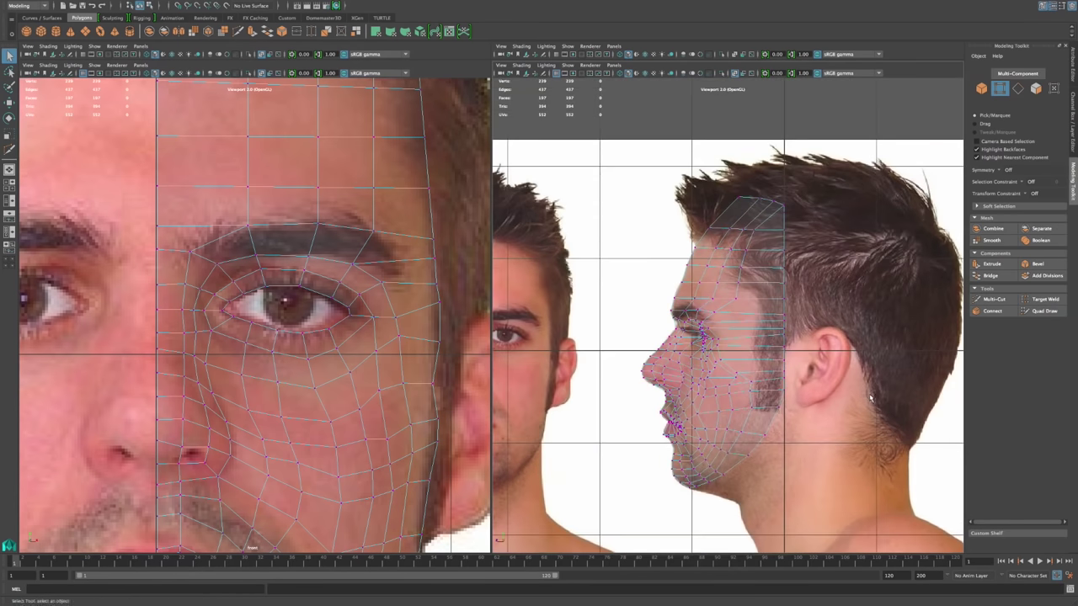
{"action": "middle_click_drag", "start_coordinate": [869, 381], "coordinate": [871, 461], "text": "alt"}
{"action": "left_click", "coordinate": [789, 274]}
{"action": "scroll", "coordinate": [792, 278], "scroll_direction": "up", "scroll_amount": 4}
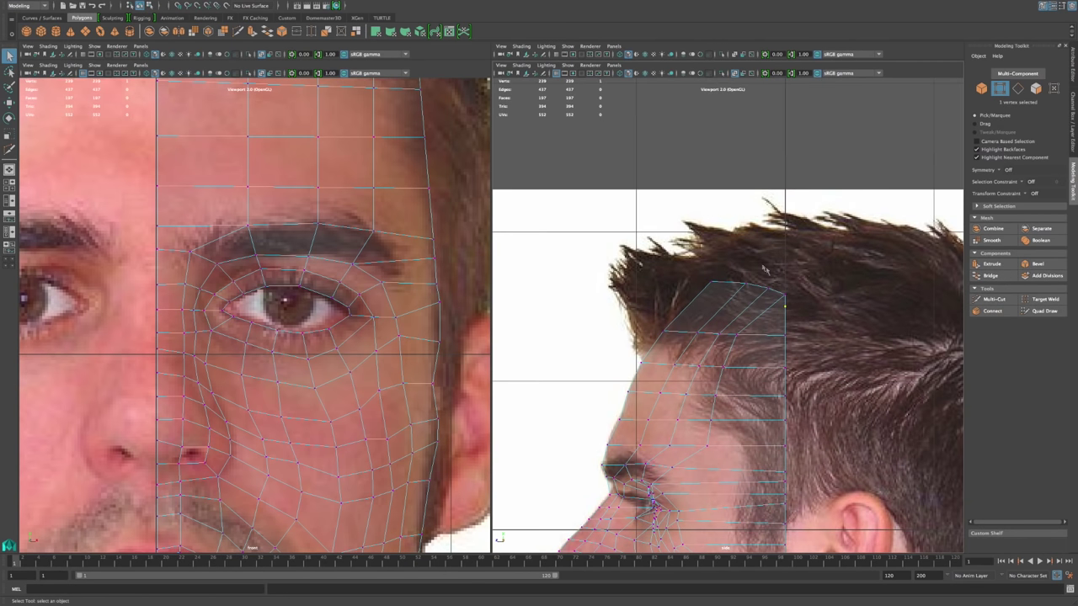
{"action": "right_click_drag", "start_coordinate": [790, 291], "coordinate": [882, 374], "text": "alt"}
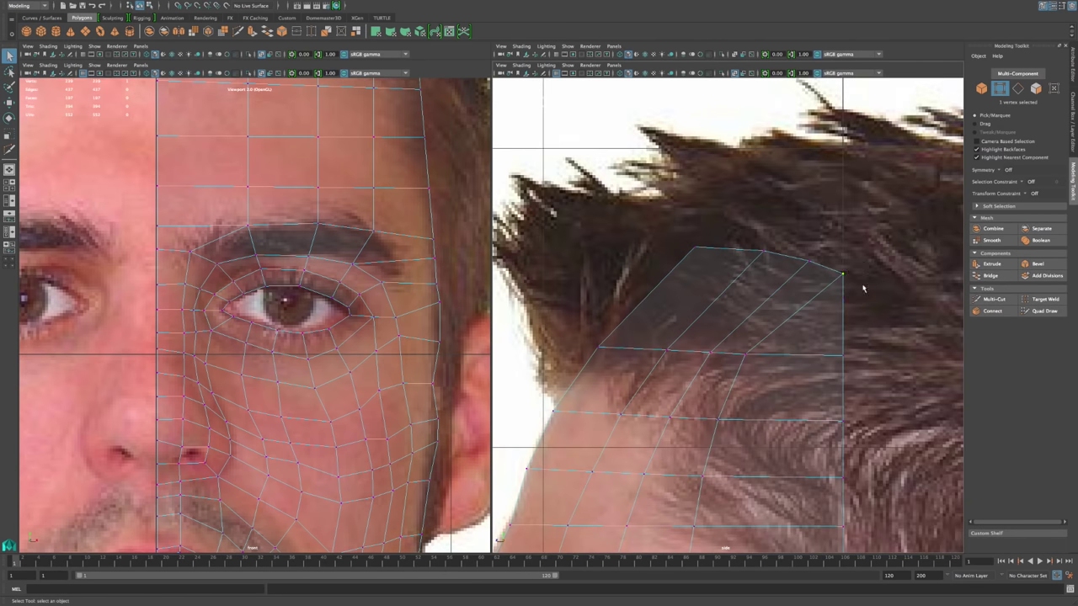
{"action": "key", "text": "w"}
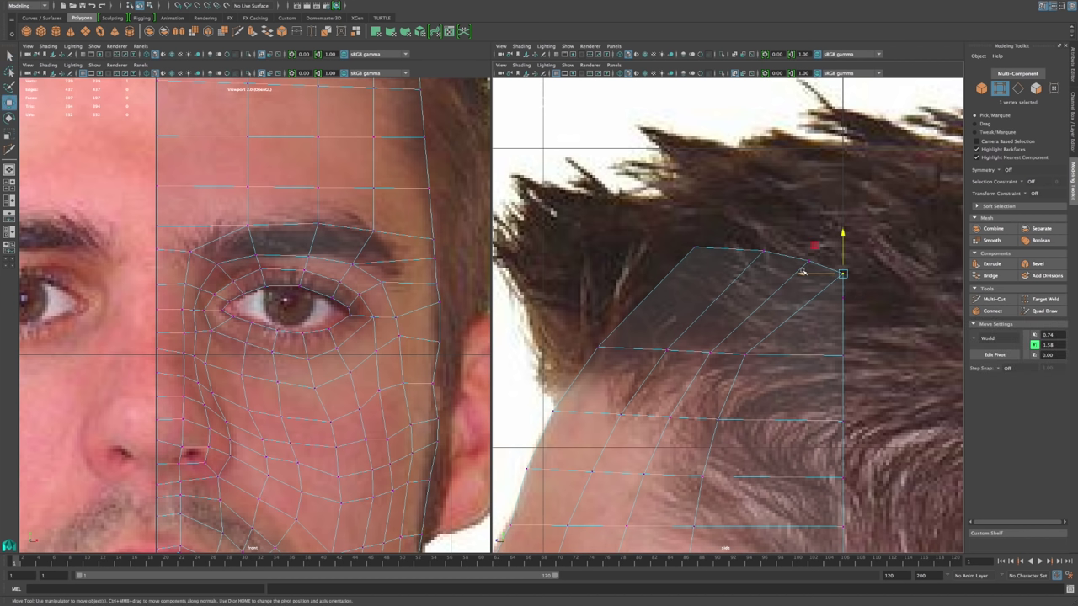
{"action": "left_click_drag", "start_coordinate": [803, 274], "coordinate": [854, 289]}
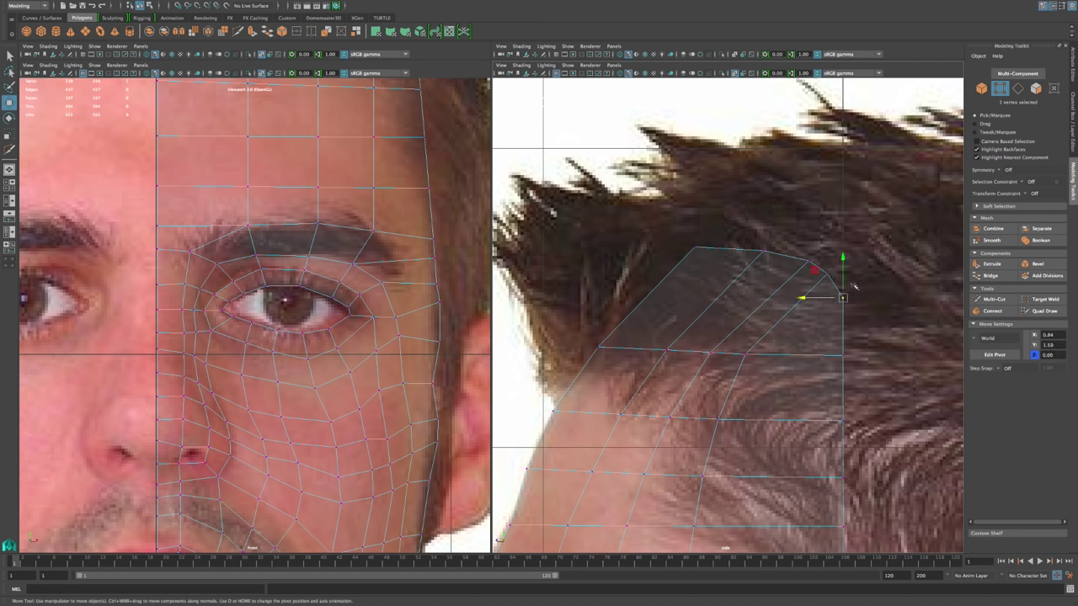
{"action": "middle_click_drag", "start_coordinate": [845, 268], "coordinate": [849, 247]}
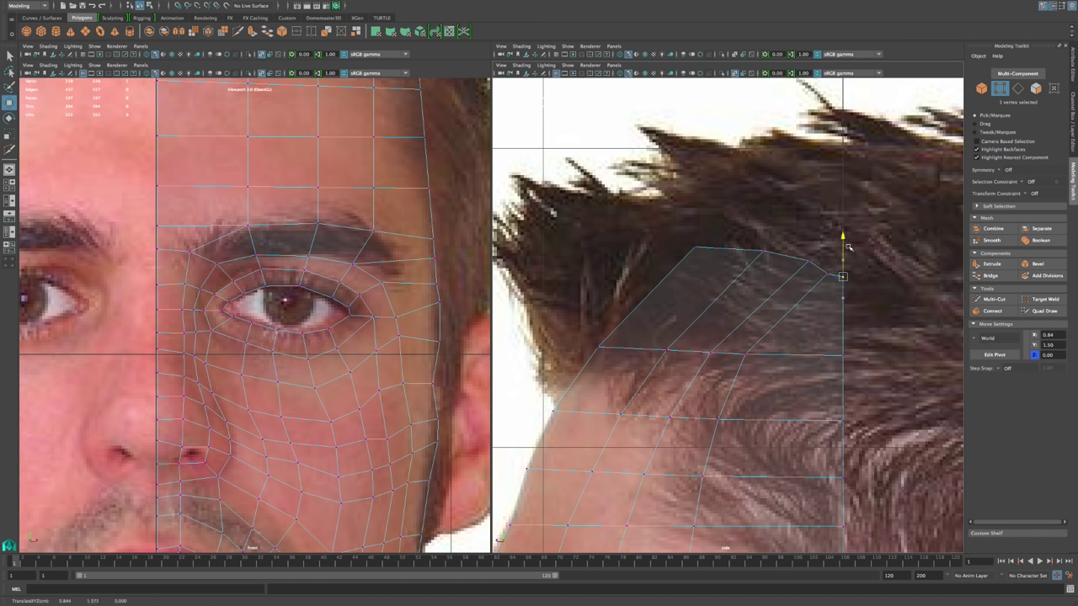
Step: Slide the vertices along the forehead's top edge forward in depth to even out their spacing
{"action": "left_click", "coordinate": [792, 262]}
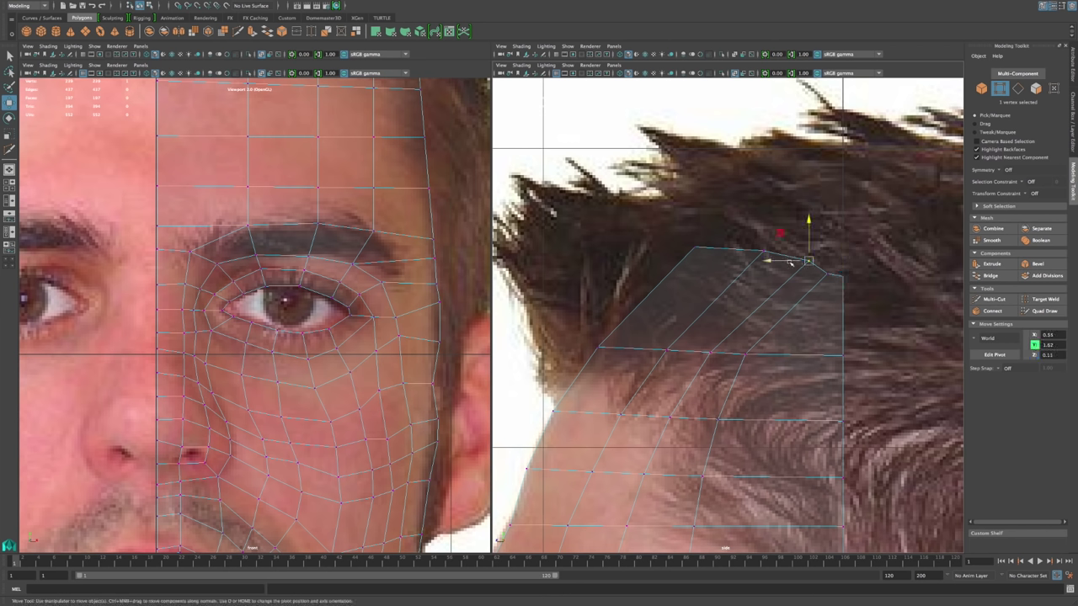
{"action": "middle_click_drag", "start_coordinate": [774, 262], "coordinate": [746, 255]}
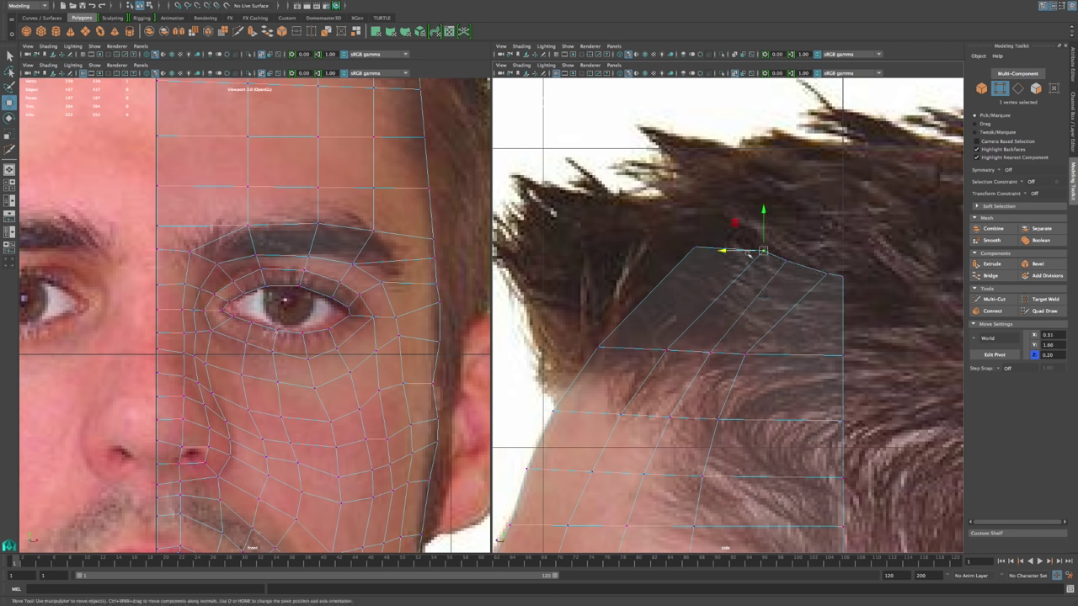
{"action": "left_click_drag", "start_coordinate": [745, 253], "coordinate": [850, 292]}
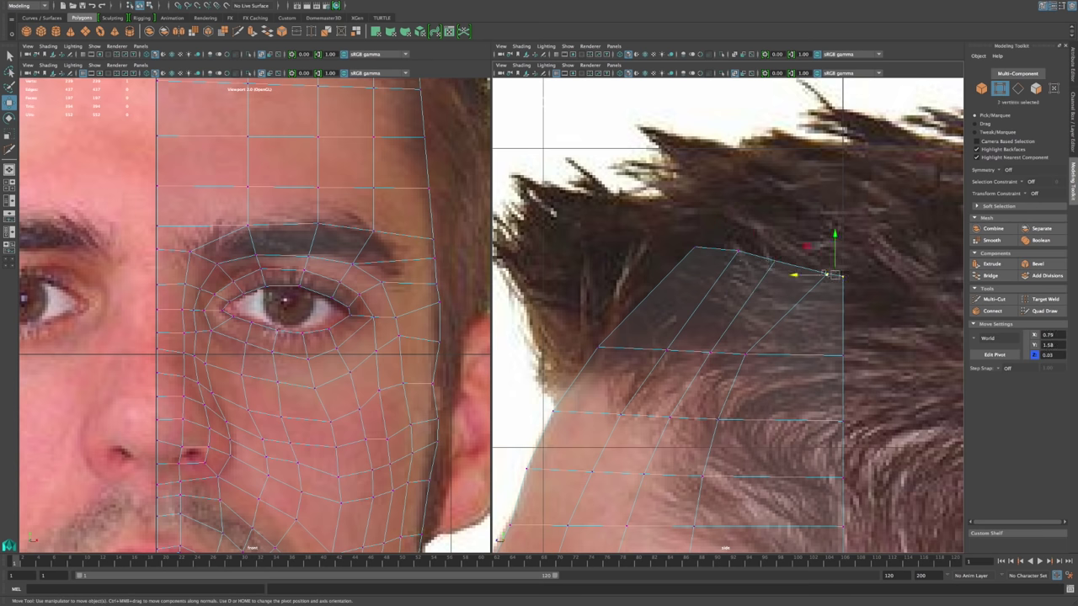
{"action": "key", "text": "F8"}
{"action": "mouse_move", "coordinate": [809, 287]}
{"action": "left_mouse_down"}
{"action": "mouse_move", "coordinate": [828, 272]}
{"action": "mouse_move", "coordinate": [823, 287]}
{"action": "left_mouse_up"}
{"action": "right_click_drag", "start_coordinate": [824, 287], "coordinate": [782, 288]}
{"action": "left_click", "coordinate": [827, 274]}
{"action": "left_click_drag", "start_coordinate": [798, 274], "coordinate": [781, 275]}
{"action": "left_click_drag", "start_coordinate": [827, 326], "coordinate": [891, 384]}
{"action": "left_click", "coordinate": [892, 393]}
{"action": "scroll", "coordinate": [893, 411], "scroll_direction": "down", "scroll_amount": 10}
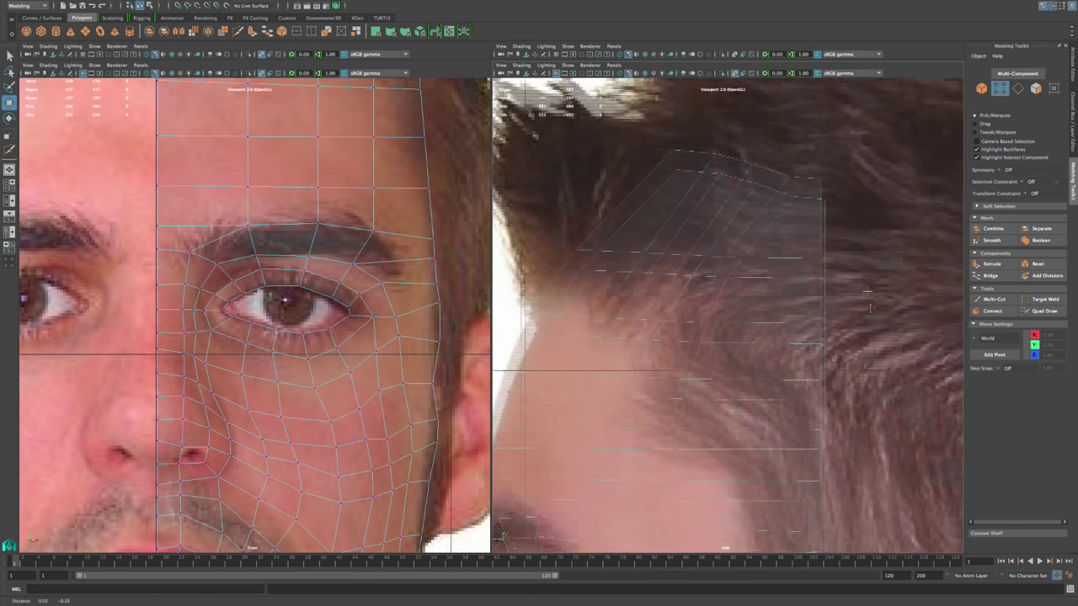
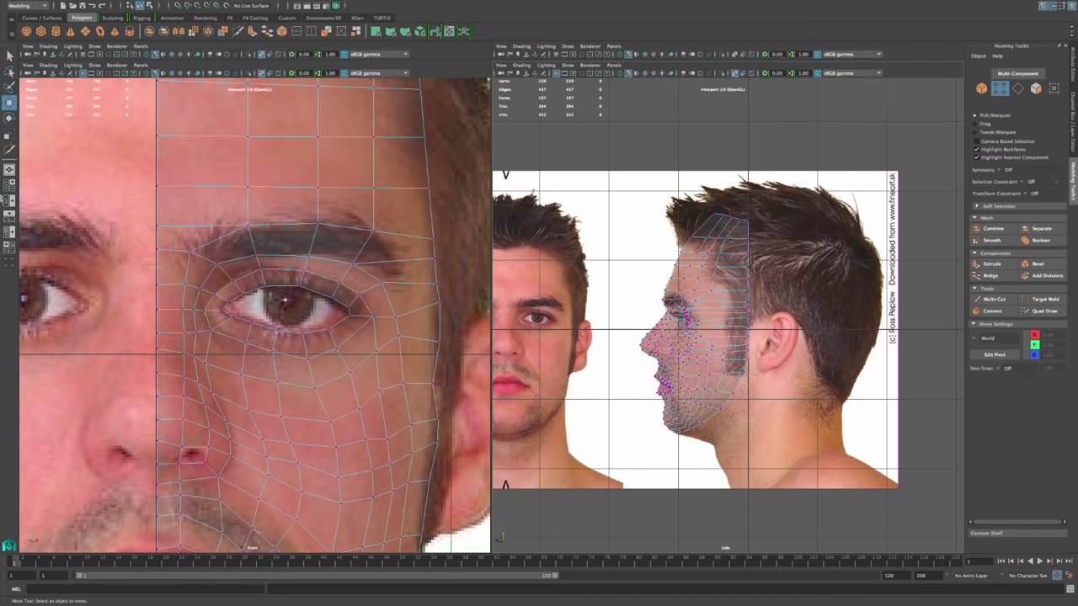
Step: In the perspective view, adjust the lower-eyelid edge vertices in depth, placing the middle one at about Z 0.91 and the next outer one at about Z 0.89
{"action": "left_click", "coordinate": [9, 169]}
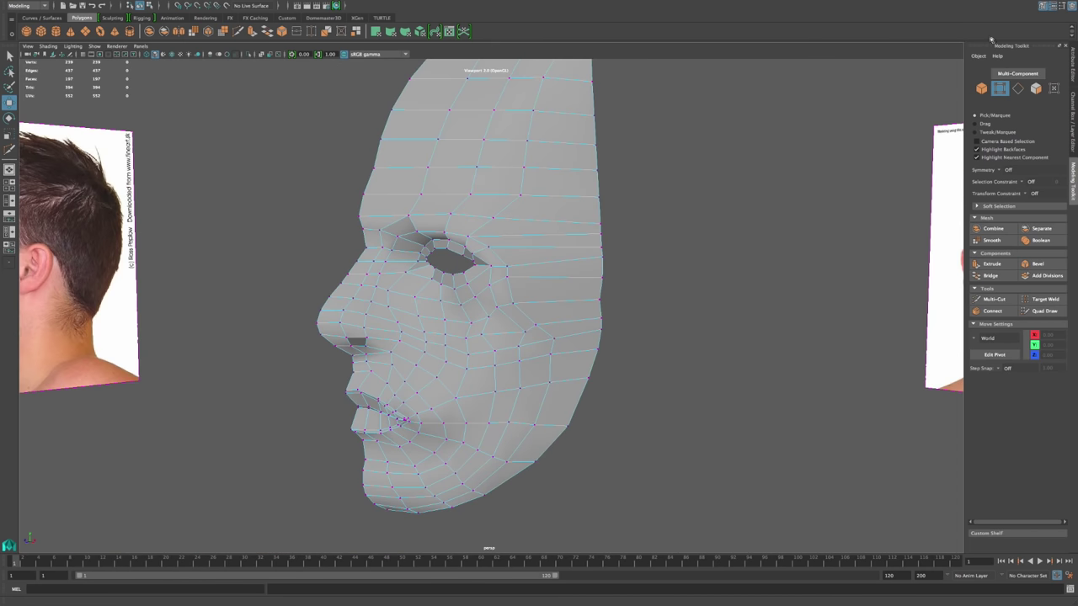
{"action": "left_click_drag", "start_coordinate": [520, 306], "coordinate": [581, 337], "text": "alt"}
{"action": "right_click_drag", "start_coordinate": [581, 337], "coordinate": [650, 415], "text": "alt"}
{"action": "left_click_drag", "start_coordinate": [649, 414], "coordinate": [424, 319], "text": "alt"}
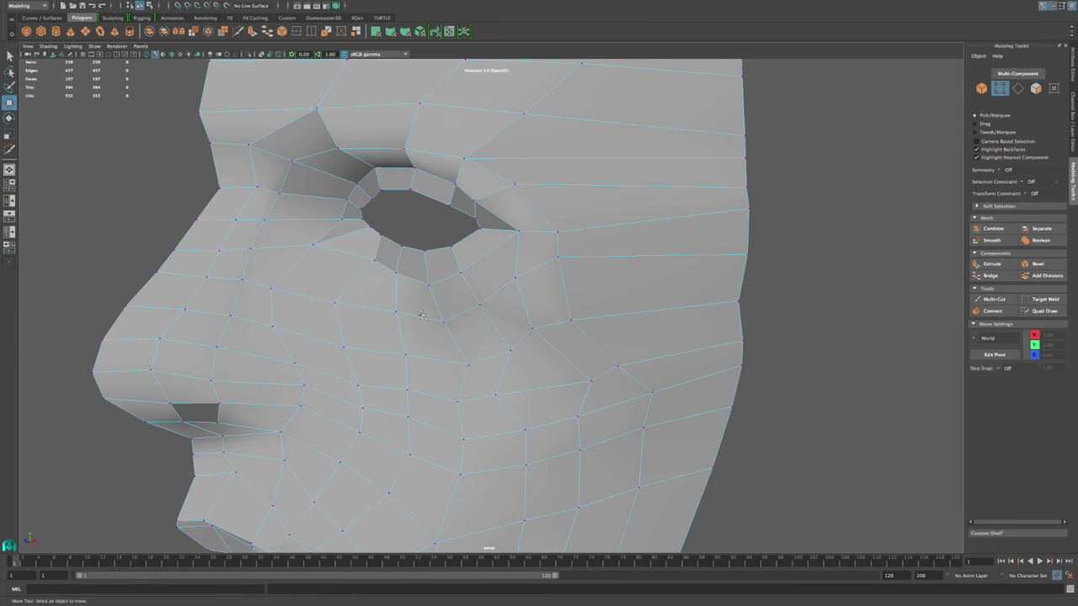
{"action": "left_click_drag", "start_coordinate": [341, 246], "coordinate": [470, 411], "text": "alt"}
{"action": "left_click", "coordinate": [433, 306]}
{"action": "left_click", "coordinate": [513, 398]}
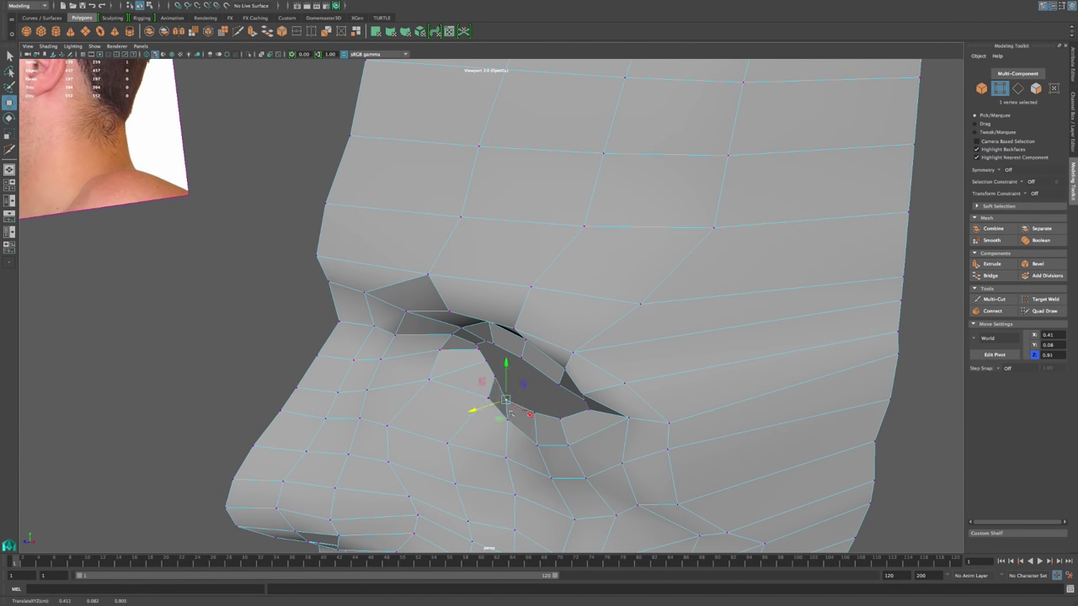
{"action": "left_click", "coordinate": [536, 413]}
{"action": "left_click_drag", "start_coordinate": [493, 433], "coordinate": [540, 472], "text": "alt"}
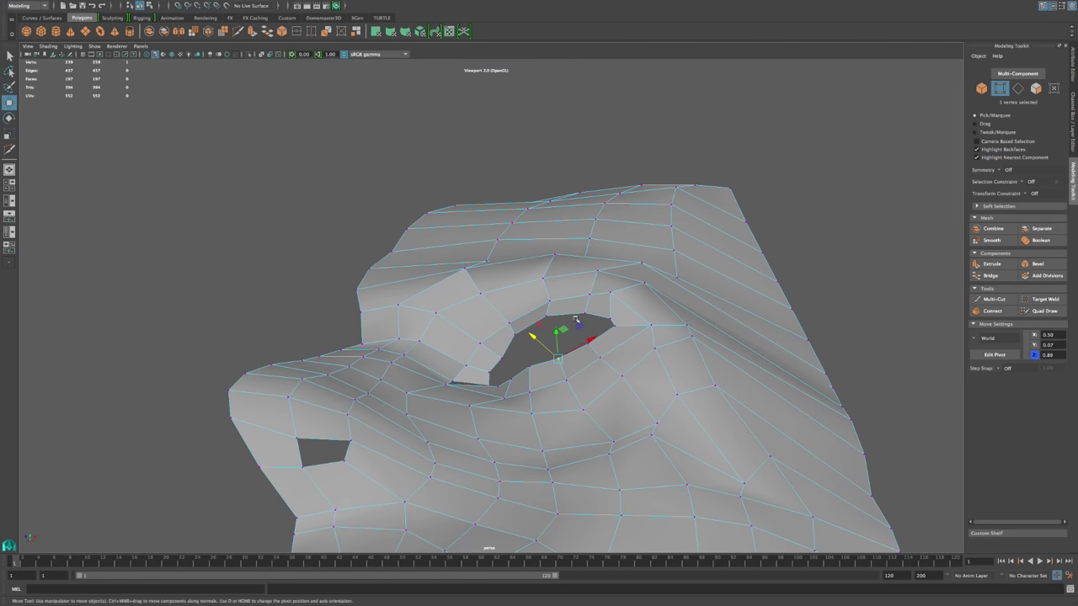
Step: Adjust the upper-eyelid vertices in depth, placing the middle one at about Z 0.92 and the one near the inner corner at about Z 0.88
{"action": "middle_click_drag", "start_coordinate": [547, 314], "coordinate": [487, 312]}
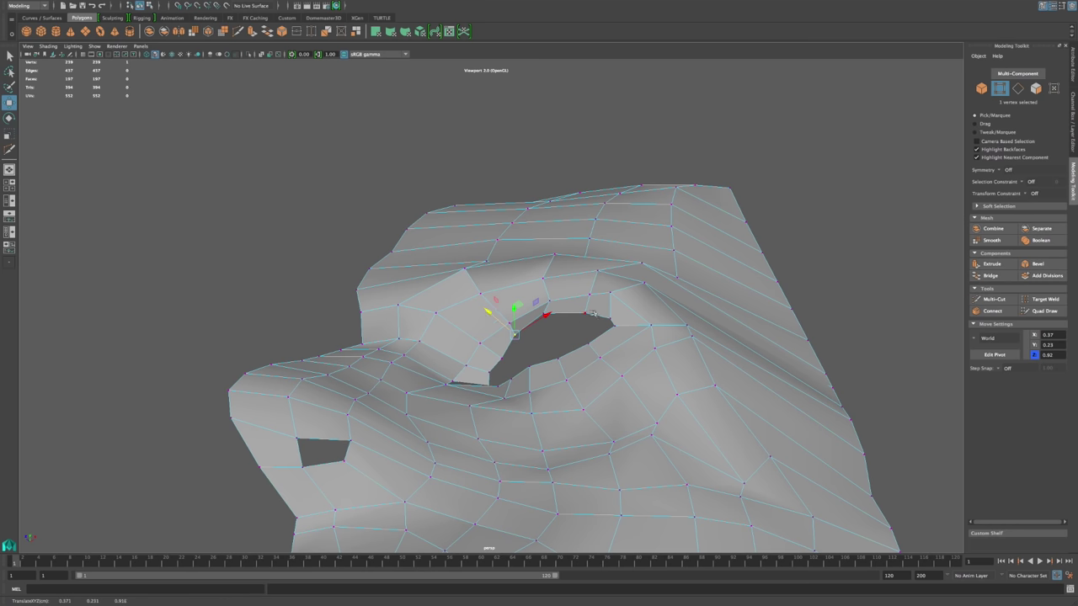
{"action": "left_click_drag", "start_coordinate": [608, 318], "coordinate": [478, 361], "text": "alt"}
{"action": "left_click", "coordinate": [511, 360]}
{"action": "left_click_drag", "start_coordinate": [566, 402], "coordinate": [509, 405], "text": "alt"}
{"action": "left_click", "coordinate": [506, 390]}
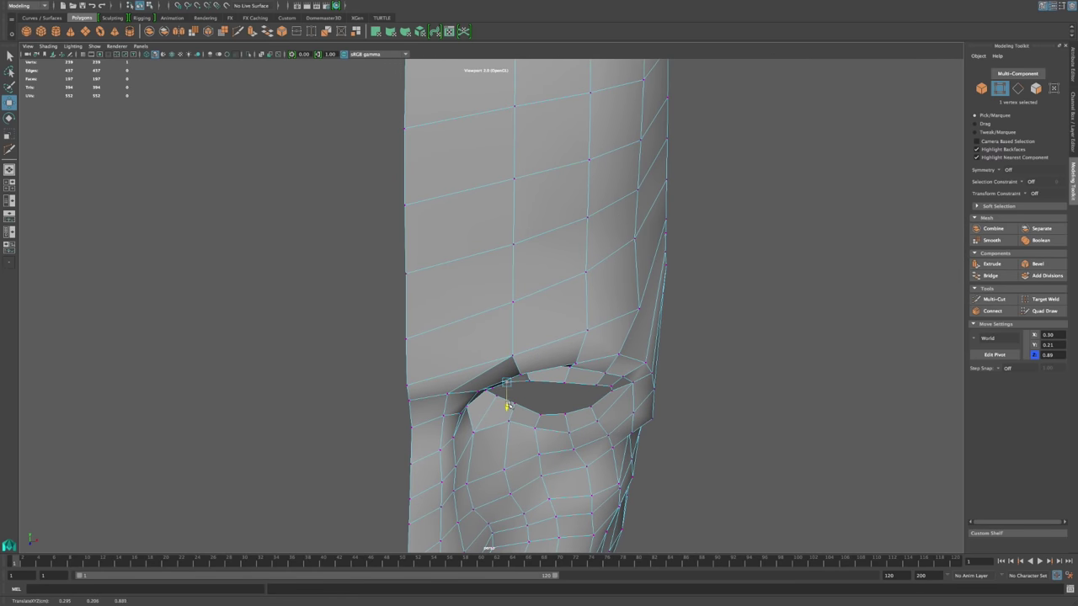
{"action": "left_click", "coordinate": [704, 418]}
Step: Adjust the vertices around the inner eye corner in depth, placing the one beside the nose bridge at about Z 0.91
{"action": "left_click_drag", "start_coordinate": [705, 419], "coordinate": [613, 367], "text": "alt"}
{"action": "left_click", "coordinate": [490, 427]}
{"action": "left_click_drag", "start_coordinate": [490, 427], "coordinate": [481, 466], "text": "alt"}
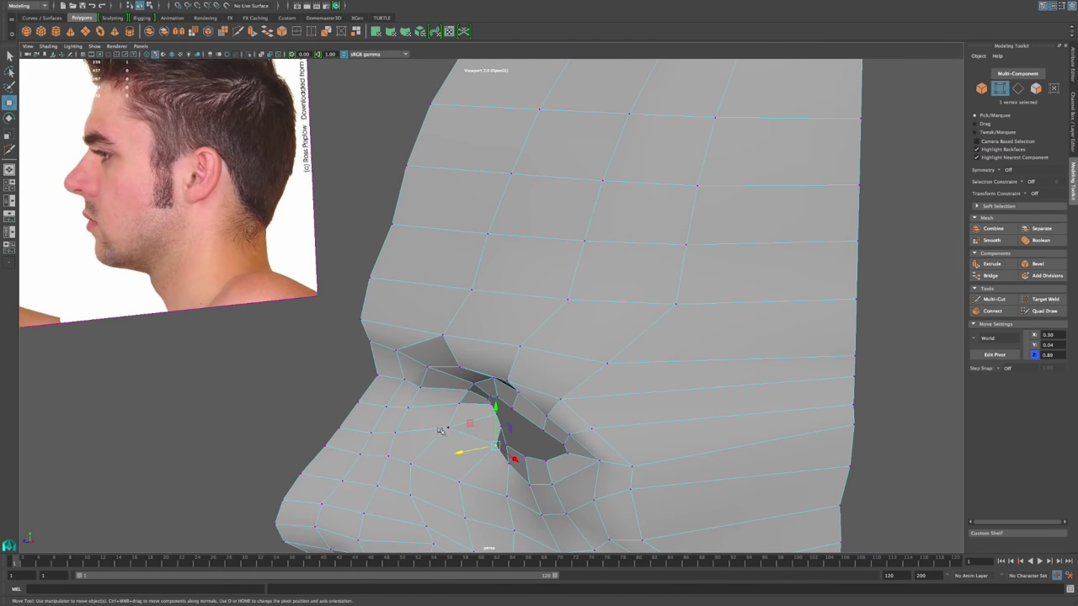
{"action": "left_click_drag", "start_coordinate": [418, 431], "coordinate": [514, 409]}
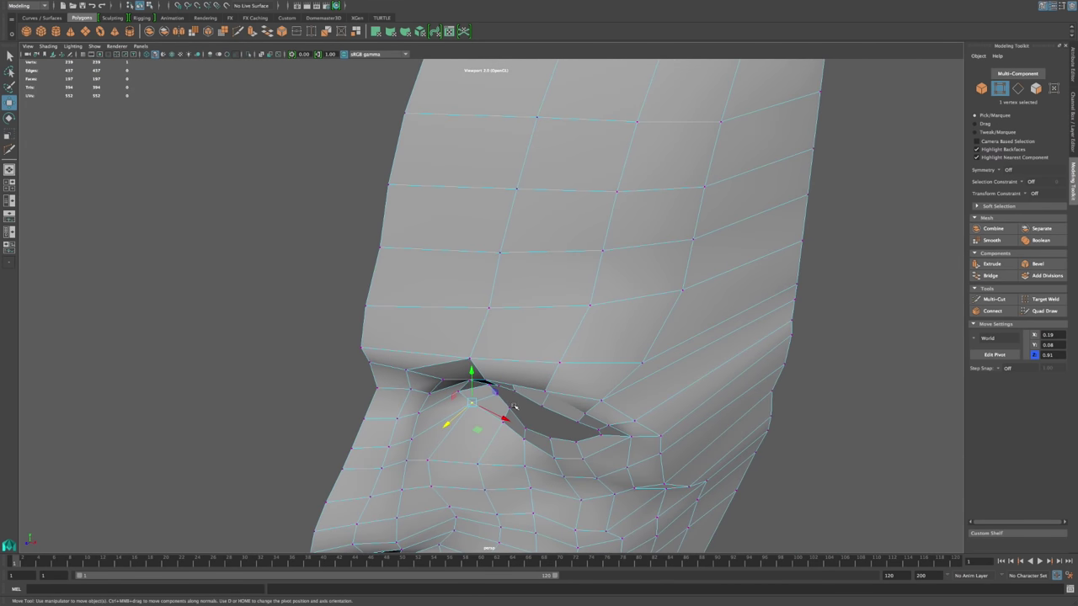
{"action": "left_click", "coordinate": [521, 403]}
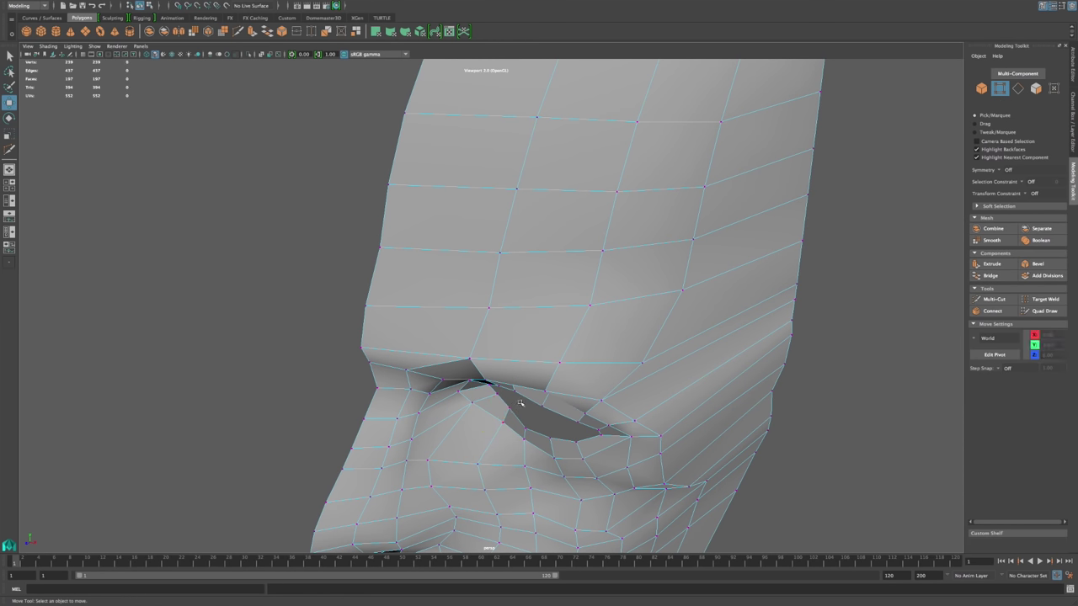
{"action": "left_click", "coordinate": [506, 410]}
{"action": "mouse_move", "coordinate": [530, 429]}
{"action": "left_mouse_down", "text": "alt"}
{"action": "mouse_move", "coordinate": [485, 431]}
{"action": "mouse_move", "coordinate": [435, 411]}
{"action": "mouse_move", "coordinate": [539, 395]}
{"action": "mouse_move", "coordinate": [513, 390]}
{"action": "mouse_move", "coordinate": [567, 427]}
{"action": "mouse_move", "coordinate": [531, 409]}
{"action": "left_mouse_up", "text": "alt"}
Step: Adjust the vertices at the outer eye corner in depth together, then refine the neighbouring upper-eyelid vertex
{"action": "left_click_drag", "start_coordinate": [592, 389], "coordinate": [528, 478]}
{"action": "middle_click_drag", "start_coordinate": [515, 474], "coordinate": [519, 475]}
{"action": "left_click_drag", "start_coordinate": [520, 474], "coordinate": [557, 412], "text": "alt"}
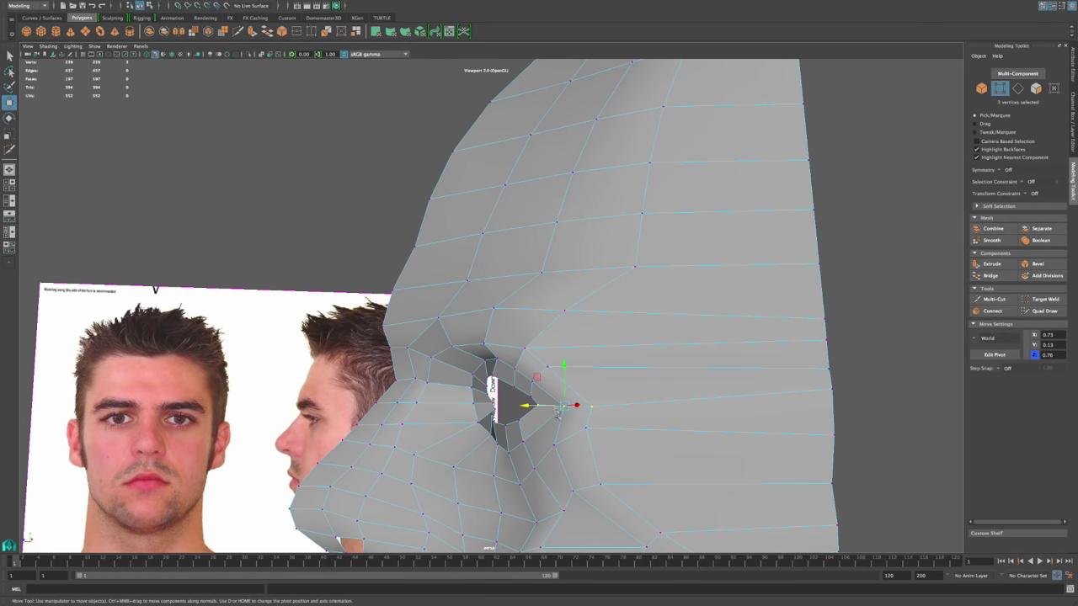
{"action": "left_click", "coordinate": [512, 366]}
{"action": "left_click", "coordinate": [532, 384]}
{"action": "left_click_drag", "start_coordinate": [503, 382], "coordinate": [510, 384]}
Step: Pull the upper cheekbone vertex forward and push the vertex below and behind it farther back
{"action": "left_click_drag", "start_coordinate": [880, 391], "coordinate": [506, 460], "text": "alt"}
{"action": "left_click_drag", "start_coordinate": [567, 495], "coordinate": [540, 493]}
{"action": "left_click", "coordinate": [612, 516]}
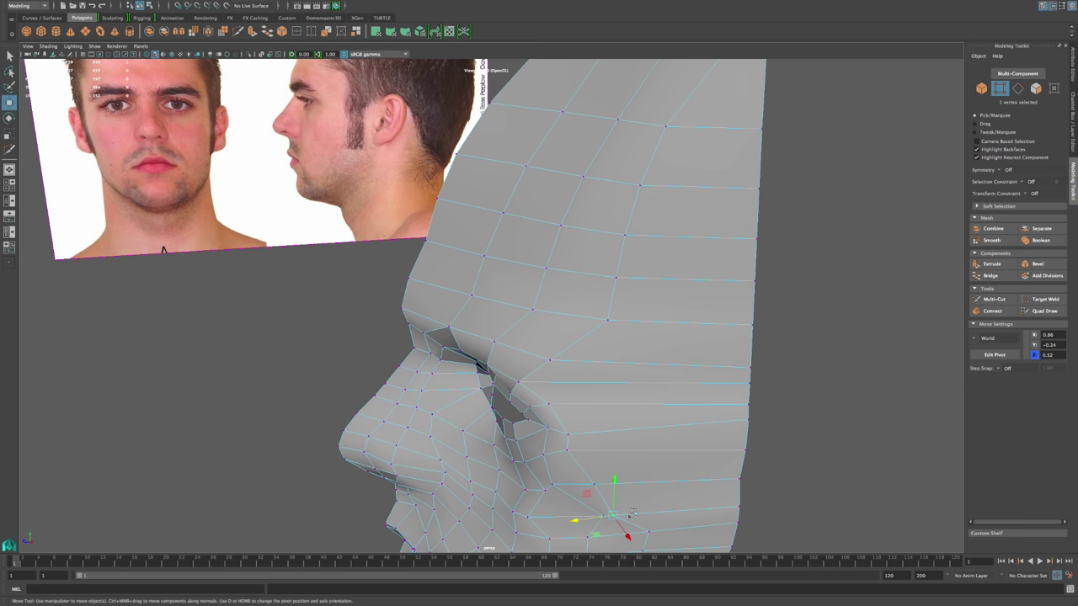
{"action": "left_click_drag", "start_coordinate": [579, 519], "coordinate": [595, 520]}
{"action": "left_click", "coordinate": [934, 448]}
Step: Insert a vertical edge loop along the side of the face, between the last two columns near the rear boundary
{"action": "left_click_drag", "start_coordinate": [934, 448], "coordinate": [799, 435], "text": "alt"}
{"action": "right_click_drag", "start_coordinate": [799, 436], "coordinate": [628, 379], "text": "alt"}
{"action": "left_click_drag", "start_coordinate": [628, 380], "coordinate": [585, 419], "text": "alt"}
{"action": "left_click_drag", "start_coordinate": [768, 343], "coordinate": [691, 286], "text": "alt"}
{"action": "left_click_drag", "start_coordinate": [676, 337], "coordinate": [719, 311], "text": "alt"}
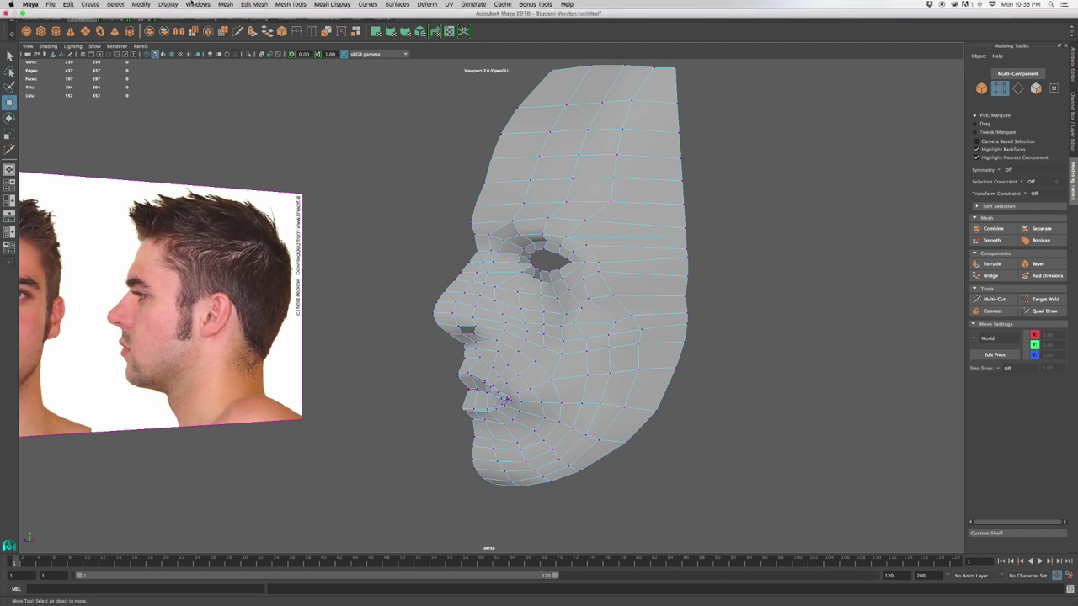
{"action": "left_click", "coordinate": [290, 4]}
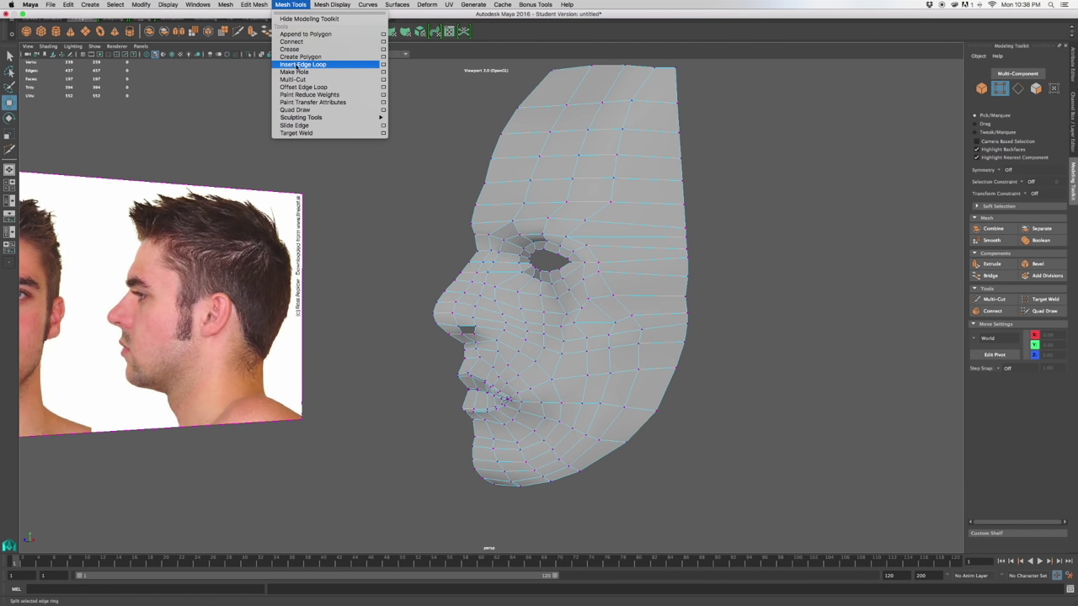
{"action": "left_click", "coordinate": [300, 65]}
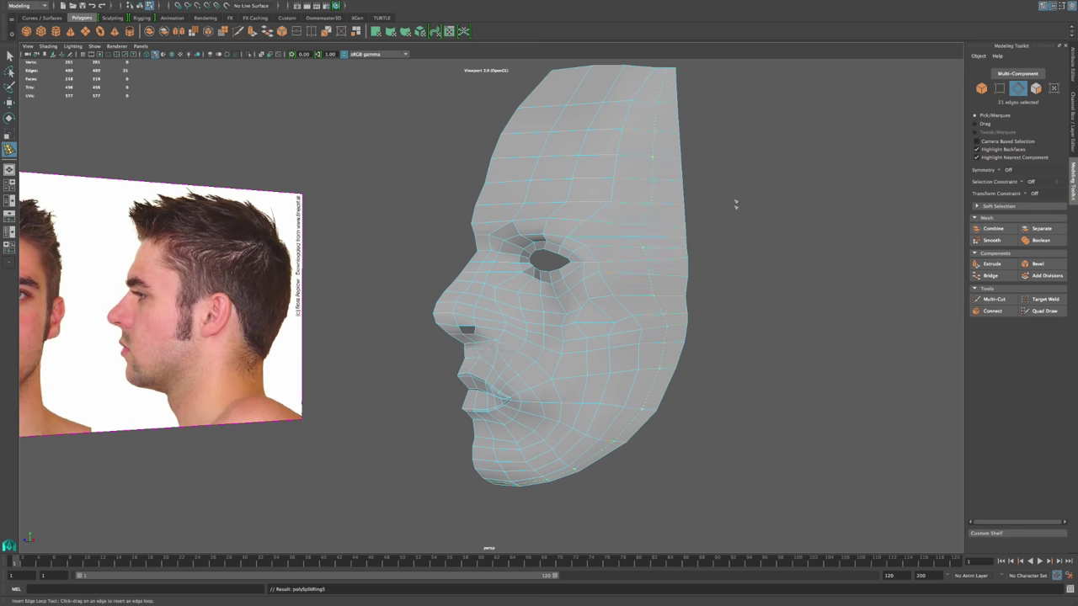
Step: Pull three temple vertices beside the outer eye corner forward in depth, placing the middle one at about Z 0.60
{"action": "mouse_move", "coordinate": [711, 244]}
{"action": "left_mouse_down", "text": "alt"}
{"action": "mouse_move", "coordinate": [702, 243]}
{"action": "mouse_move", "coordinate": [719, 266]}
{"action": "mouse_move", "coordinate": [738, 250]}
{"action": "mouse_move", "coordinate": [705, 276]}
{"action": "mouse_move", "coordinate": [626, 264]}
{"action": "mouse_move", "coordinate": [609, 308]}
{"action": "mouse_move", "coordinate": [665, 306]}
{"action": "mouse_move", "coordinate": [711, 264]}
{"action": "left_mouse_up", "text": "alt"}
{"action": "right_click_drag", "start_coordinate": [749, 228], "coordinate": [739, 228]}
{"action": "left_click", "coordinate": [757, 234]}
{"action": "key", "text": "w"}
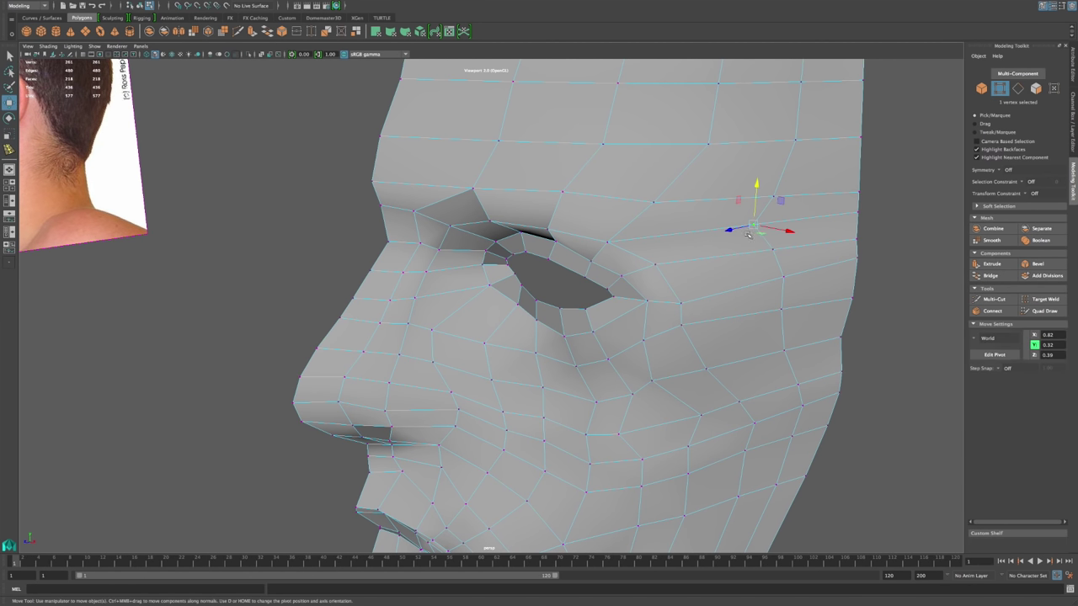
{"action": "middle_click_drag", "start_coordinate": [731, 231], "coordinate": [663, 251]}
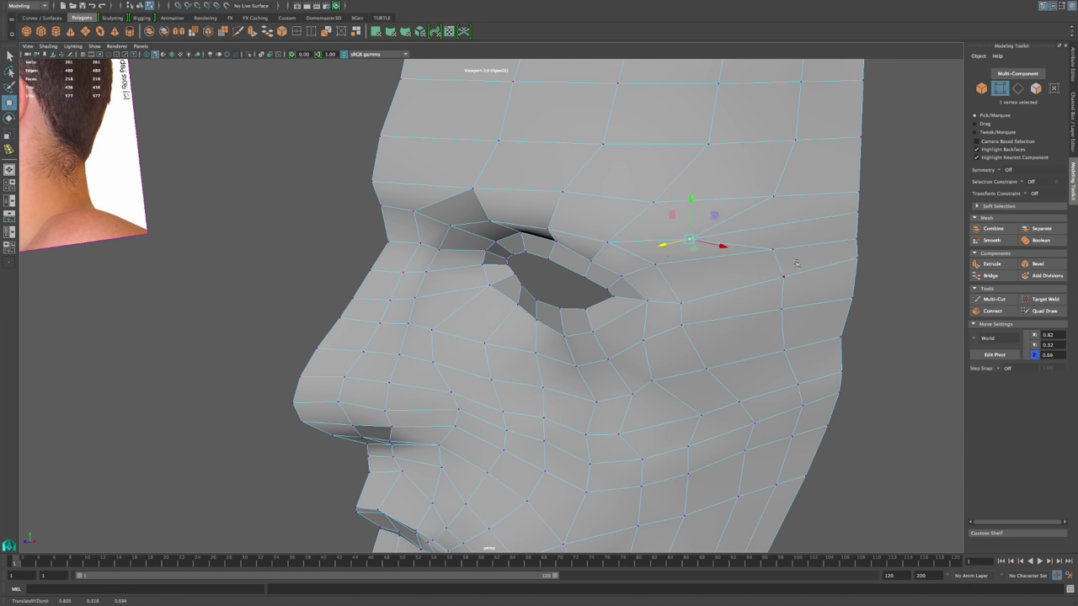
{"action": "middle_click_drag", "start_coordinate": [751, 257], "coordinate": [691, 271]}
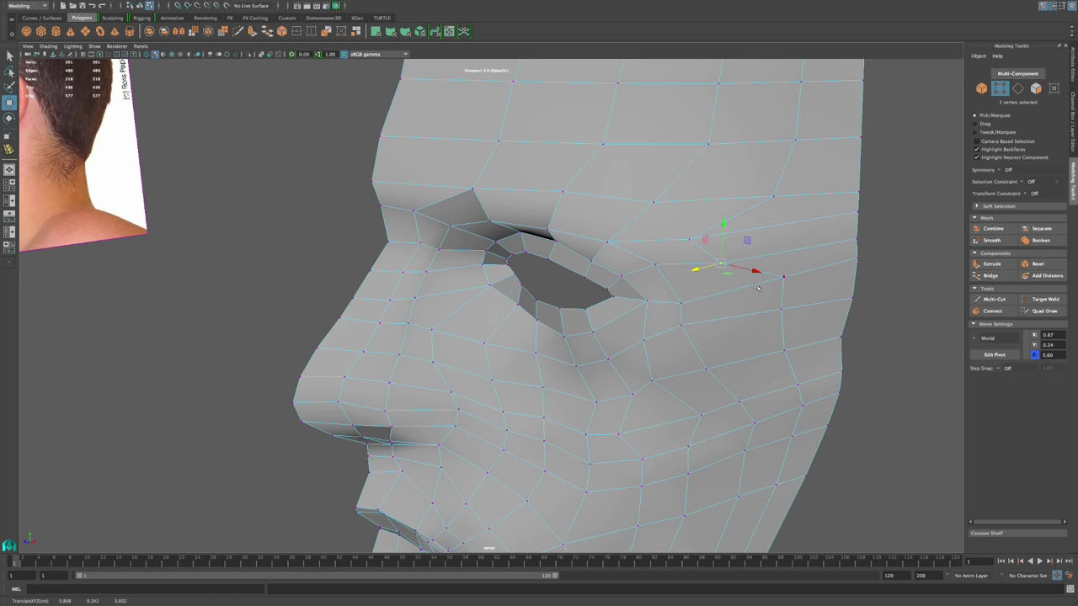
{"action": "middle_click_drag", "start_coordinate": [755, 286], "coordinate": [714, 301]}
Step: Pull the outer brow vertex forward to about Z 0.50 and the side forehead vertex above it to about Z 0.32
{"action": "left_click_drag", "start_coordinate": [717, 300], "coordinate": [708, 229], "text": "alt"}
{"action": "left_click", "coordinate": [740, 237]}
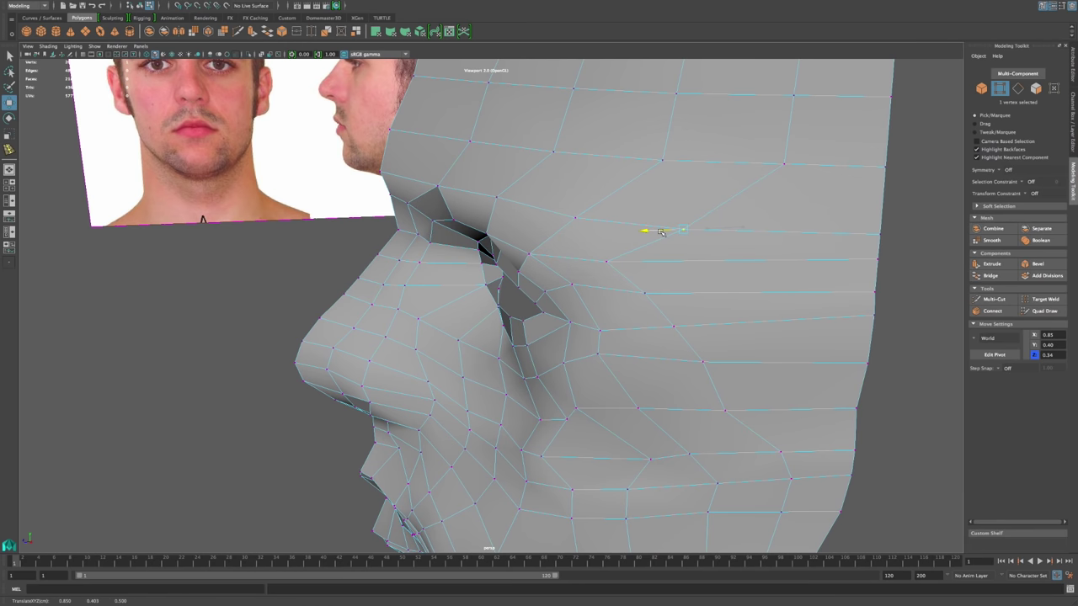
{"action": "left_click", "coordinate": [796, 164]}
{"action": "left_click_drag", "start_coordinate": [796, 164], "coordinate": [734, 166]}
{"action": "left_click_drag", "start_coordinate": [812, 159], "coordinate": [717, 211], "text": "alt"}
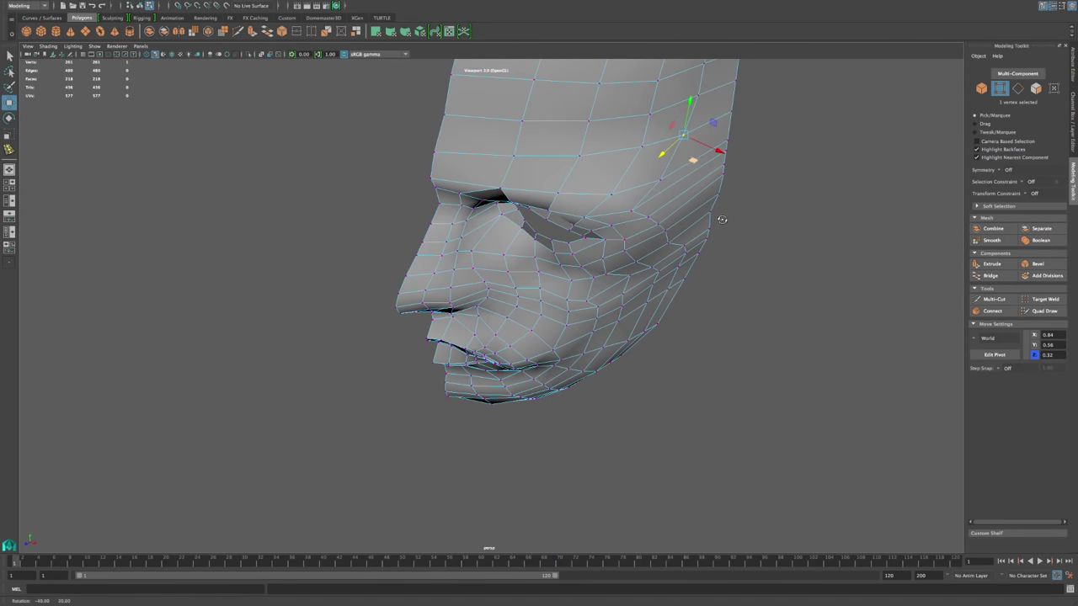
Step: Adjust the depth of the upper cheek vertices below the eye, working from beneath the lower lid toward the temple
{"action": "left_click", "coordinate": [559, 271]}
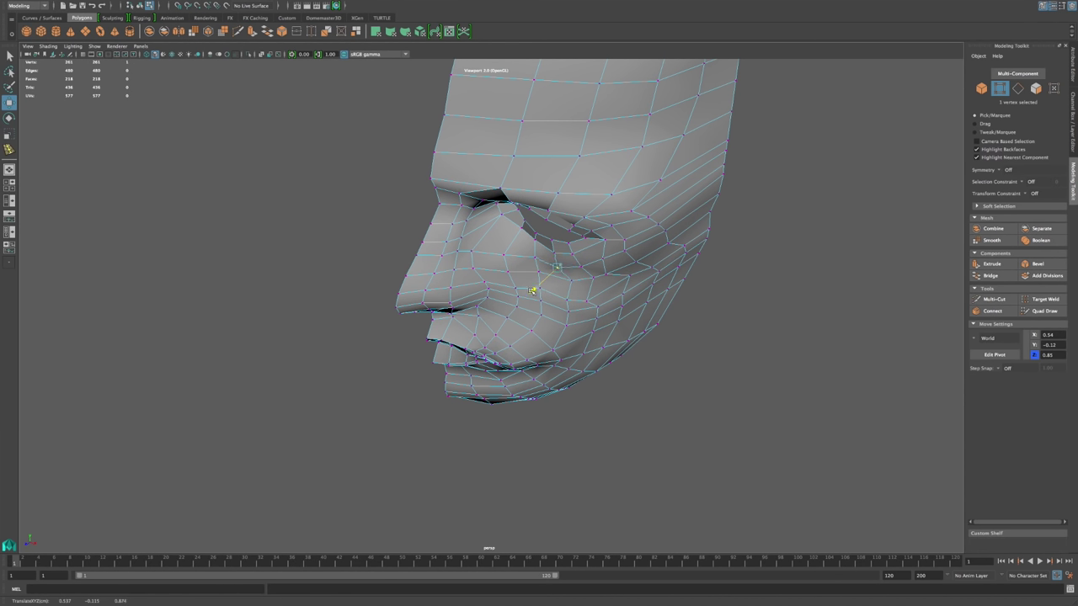
{"action": "left_click_drag", "start_coordinate": [571, 284], "coordinate": [545, 306]}
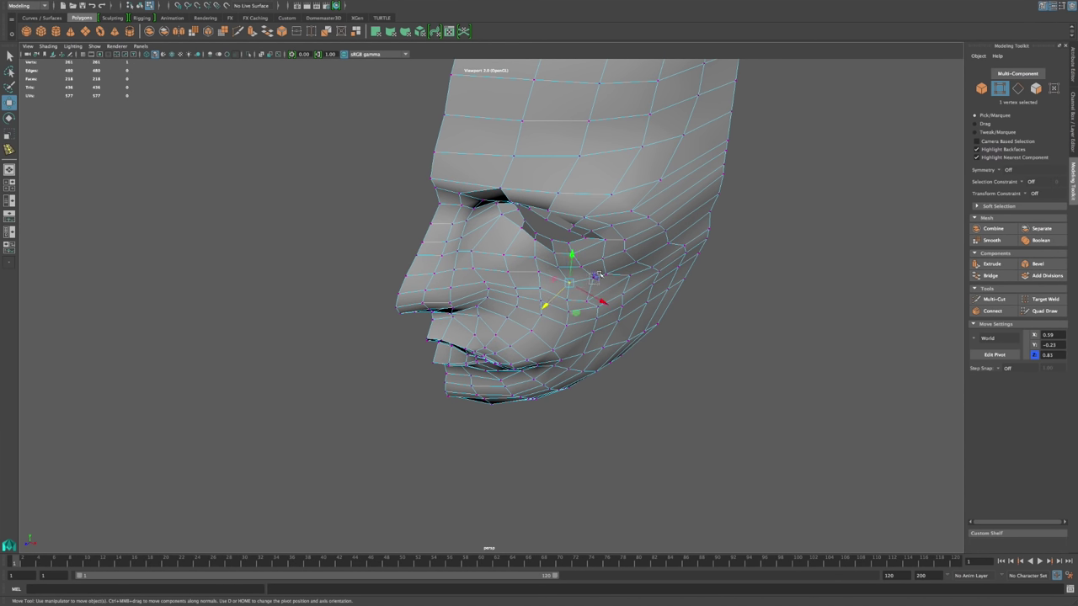
{"action": "left_click_drag", "start_coordinate": [570, 298], "coordinate": [566, 304]}
{"action": "left_click", "coordinate": [632, 276]}
{"action": "middle_click_drag", "start_coordinate": [607, 296], "coordinate": [600, 306]}
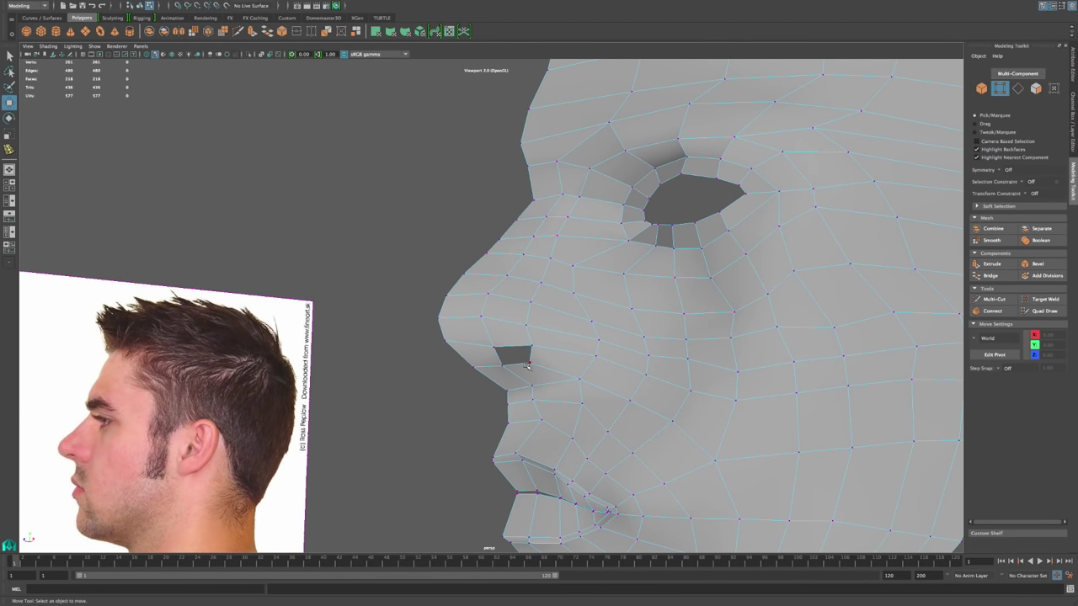
Step: Move the rear lower corner vertex of the nostril opening in depth to about Z 1.25
{"action": "left_click", "coordinate": [527, 366]}
{"action": "left_click_drag", "start_coordinate": [527, 365], "coordinate": [513, 410], "text": "alt"}
{"action": "left_click_drag", "start_coordinate": [493, 362], "coordinate": [509, 358]}
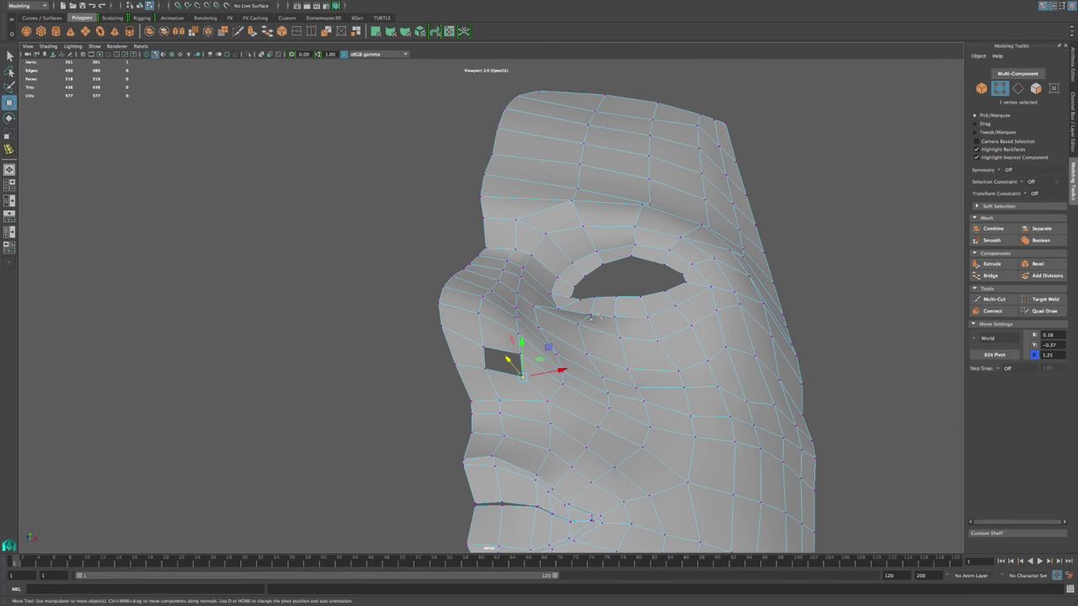
{"action": "left_click", "coordinate": [845, 282]}
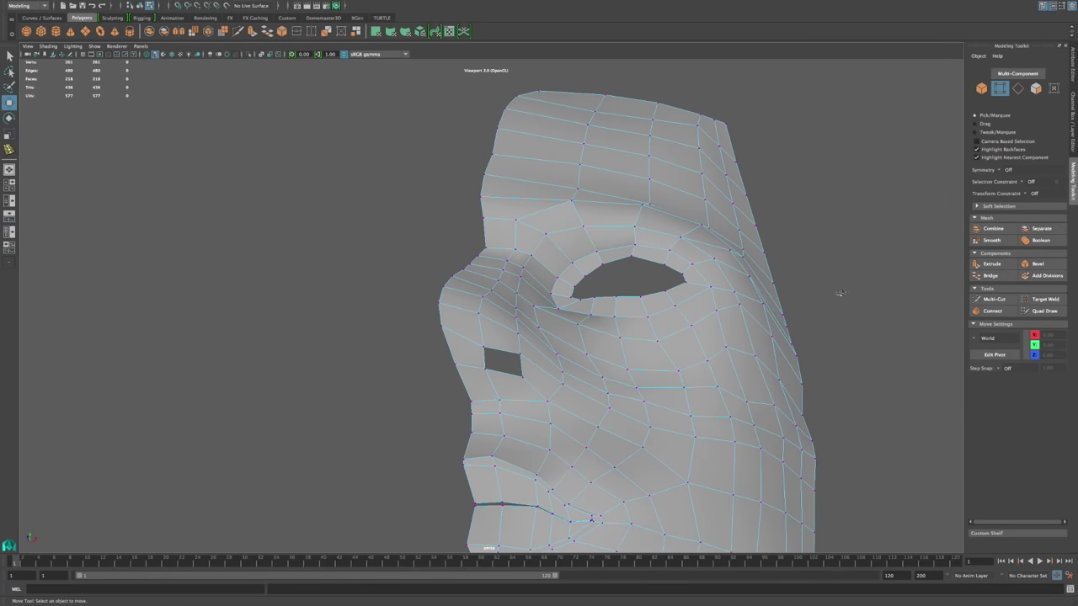
Step: Preview the face with mesh smoothing, examine its form from the side and from above, and return to the unsmoothed display
{"action": "scroll", "coordinate": [630, 292], "scroll_direction": "down", "scroll_amount": 2}
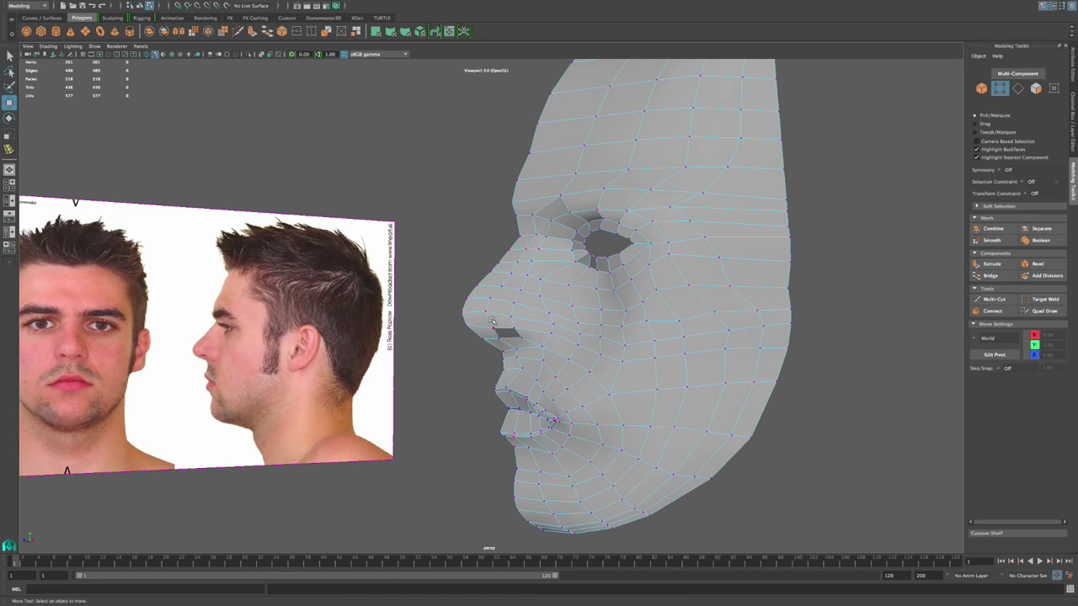
{"action": "key", "text": "3"}
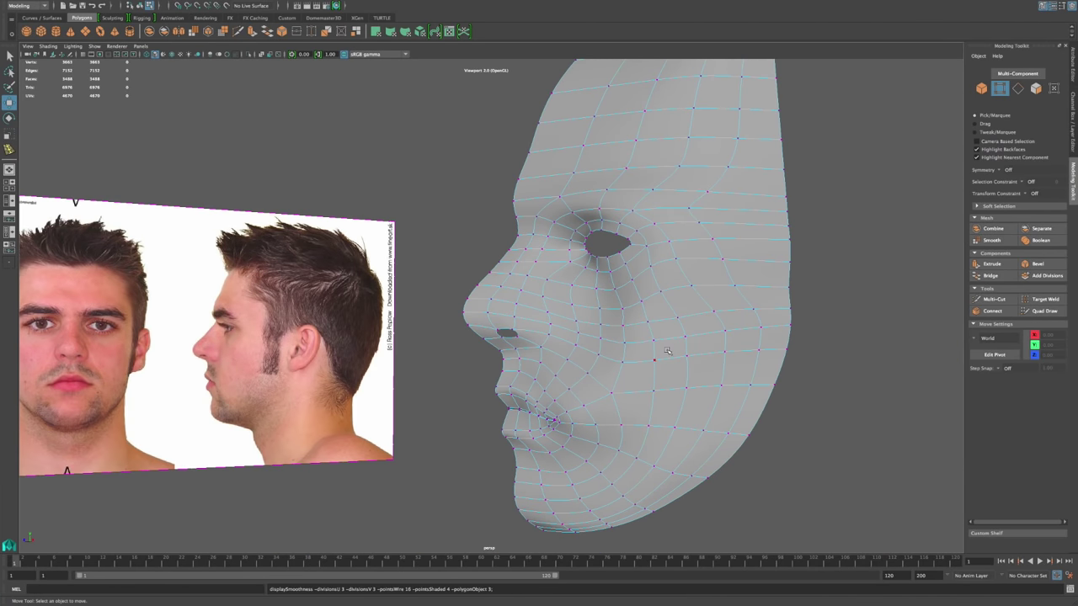
{"action": "left_click", "coordinate": [873, 371]}
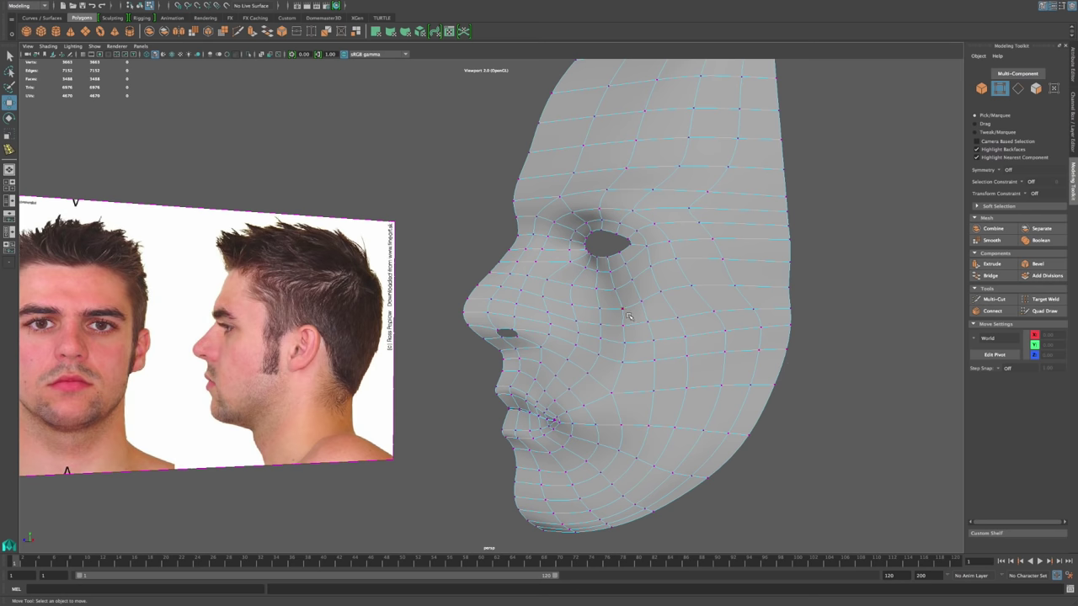
{"action": "right_click_drag", "start_coordinate": [627, 316], "coordinate": [685, 319]}
{"action": "left_click_drag", "start_coordinate": [684, 319], "coordinate": [524, 301], "text": "alt"}
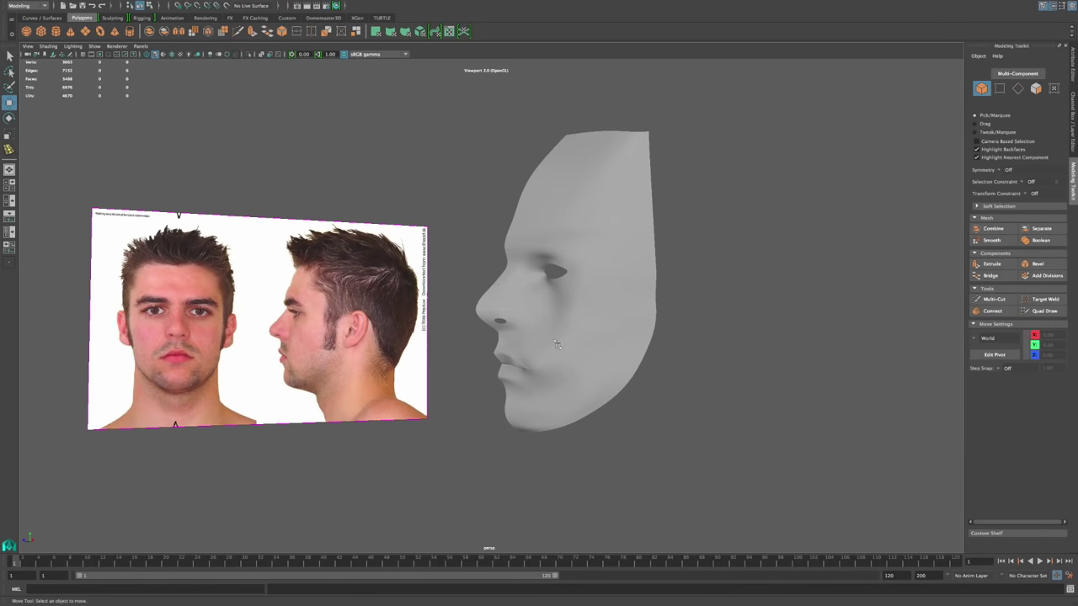
{"action": "left_click", "coordinate": [556, 384]}
{"action": "left_click_drag", "start_coordinate": [523, 376], "coordinate": [570, 407], "text": "alt"}
{"action": "scroll", "coordinate": [557, 393], "scroll_direction": "up", "scroll_amount": 4}
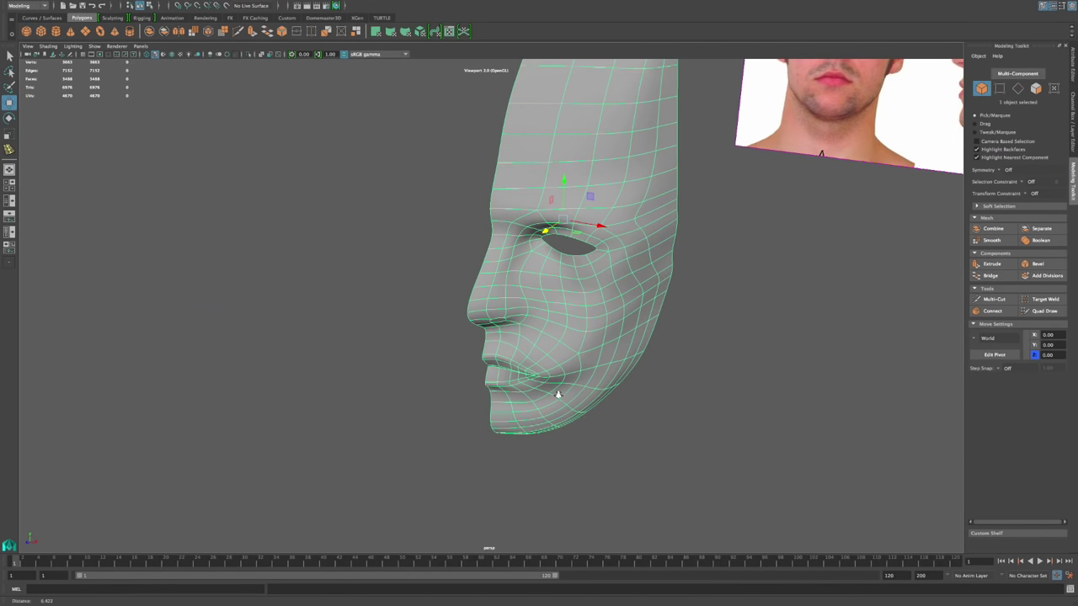
{"action": "key", "text": "q"}
{"action": "key", "text": "1"}
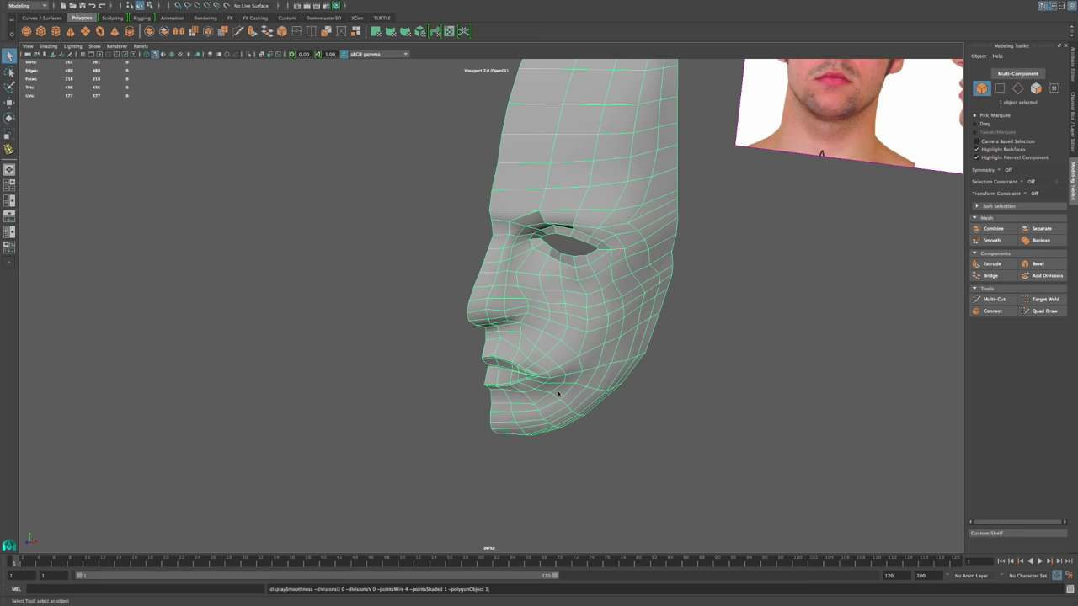
Step: Adjust the vertices around the mouth corner and nudge the neighbouring cheek vertex slightly in depth
{"action": "right_click_drag", "start_coordinate": [552, 384], "coordinate": [632, 426]}
{"action": "middle_click_drag", "start_coordinate": [633, 426], "coordinate": [630, 336], "text": "alt"}
{"action": "left_click_drag", "start_coordinate": [630, 335], "coordinate": [606, 349], "text": "alt"}
{"action": "right_click_drag", "start_coordinate": [606, 349], "coordinate": [690, 392], "text": "alt"}
{"action": "middle_click_drag", "start_coordinate": [691, 393], "coordinate": [688, 364], "text": "alt"}
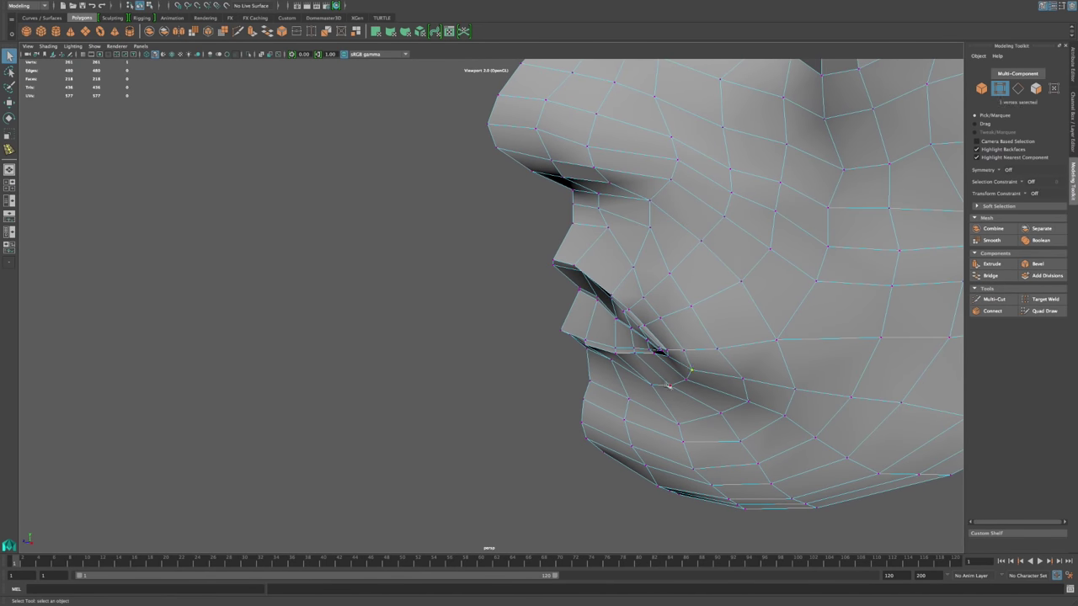
{"action": "key", "text": "w"}
{"action": "left_click_drag", "start_coordinate": [675, 381], "coordinate": [695, 353]}
{"action": "left_click", "coordinate": [682, 350]}
{"action": "left_click", "coordinate": [724, 356]}
{"action": "left_click", "coordinate": [743, 379]}
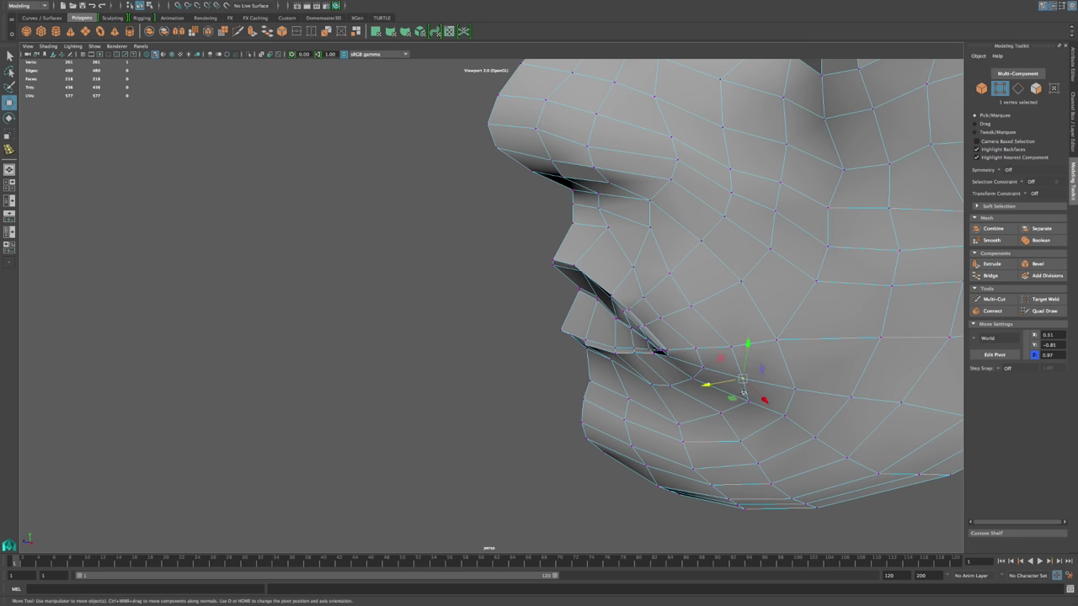
{"action": "middle_click_drag", "start_coordinate": [706, 385], "coordinate": [710, 385]}
{"action": "left_click", "coordinate": [535, 417]}
Step: Refine the vertices around the outer end of the brow in depth, pulling the uppermost one forward to about Z 0.72
{"action": "left_click_drag", "start_coordinate": [539, 370], "coordinate": [597, 351], "text": "alt"}
{"action": "left_click_drag", "start_coordinate": [718, 396], "coordinate": [712, 449], "text": "alt"}
{"action": "right_click_drag", "start_coordinate": [587, 259], "coordinate": [749, 448], "text": "alt"}
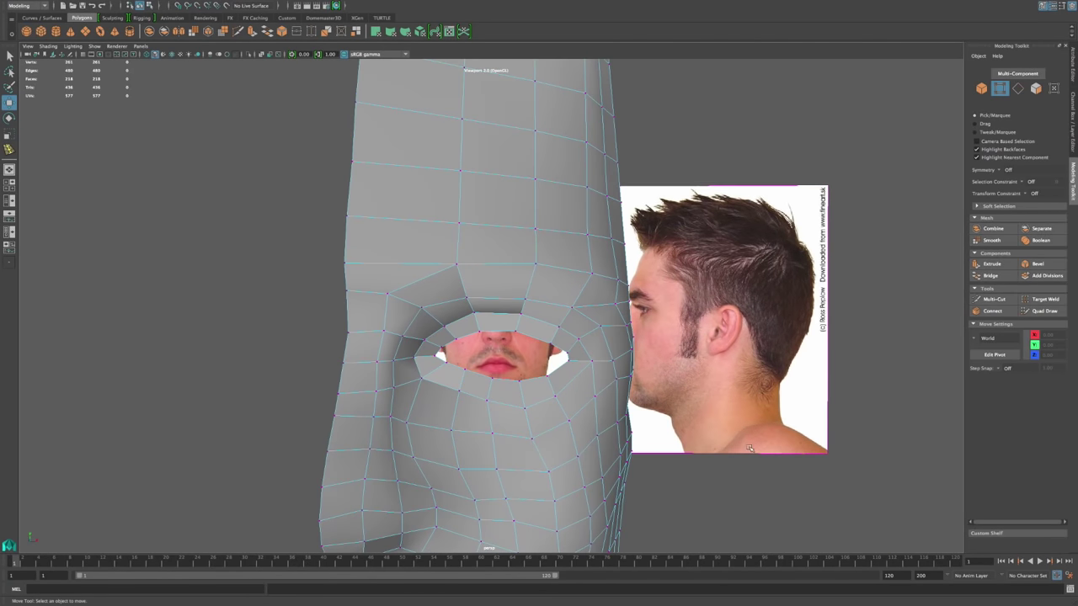
{"action": "left_click", "coordinate": [616, 304]}
{"action": "left_click_drag", "start_coordinate": [665, 303], "coordinate": [661, 304]}
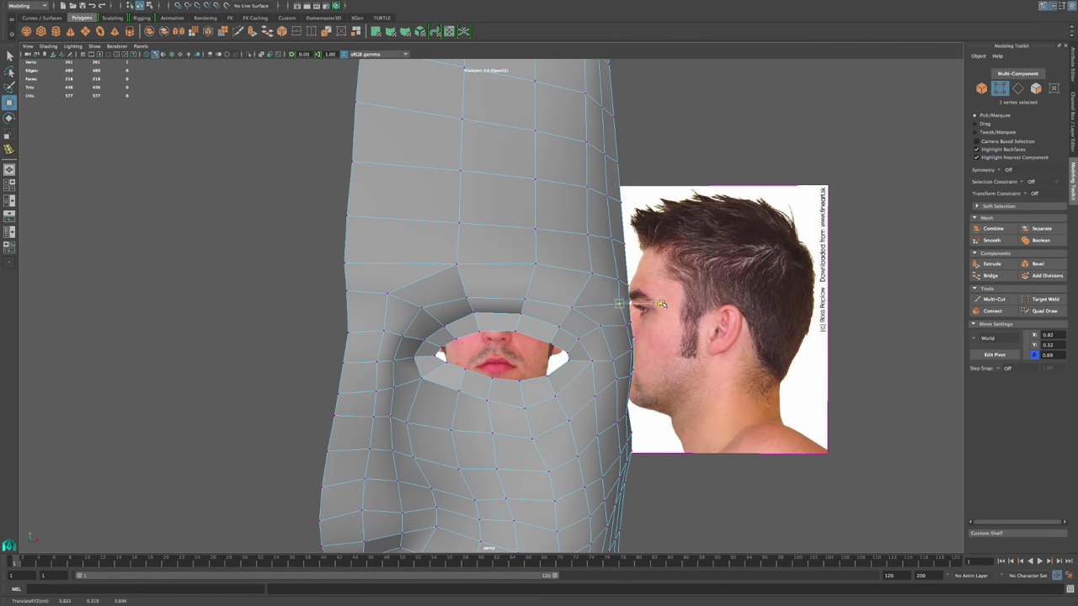
{"action": "left_click", "coordinate": [569, 307]}
{"action": "left_click_drag", "start_coordinate": [613, 307], "coordinate": [444, 339]}
{"action": "left_click", "coordinate": [796, 292]}
{"action": "left_click_drag", "start_coordinate": [779, 292], "coordinate": [718, 315]}
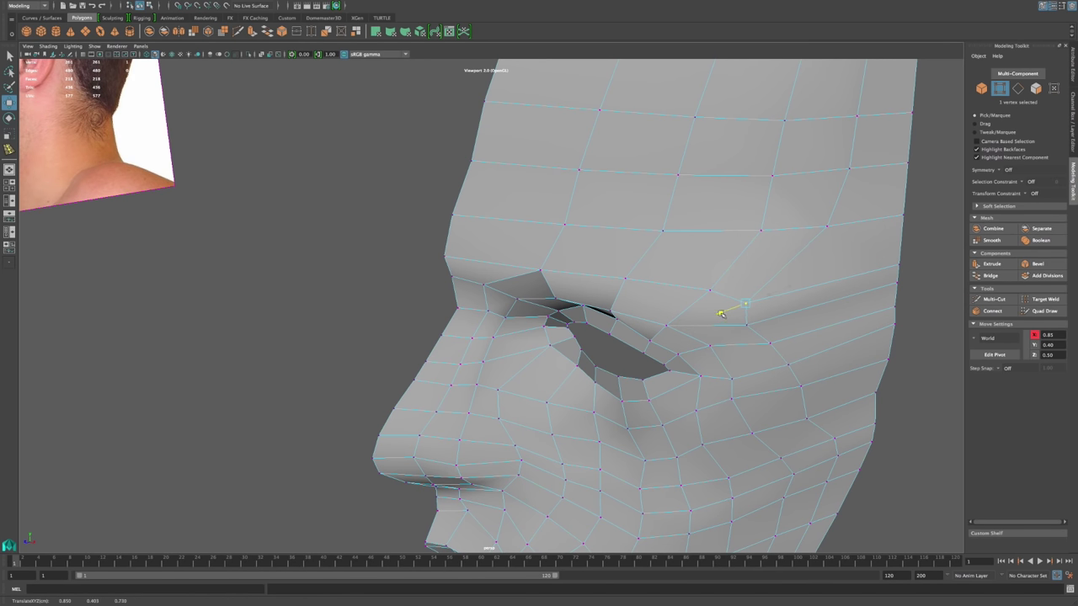
Step: Check the forehead curvature from above and adjust the vertices above the brow and at its outer end in depth
{"action": "left_click_drag", "start_coordinate": [718, 320], "coordinate": [496, 280], "text": "alt"}
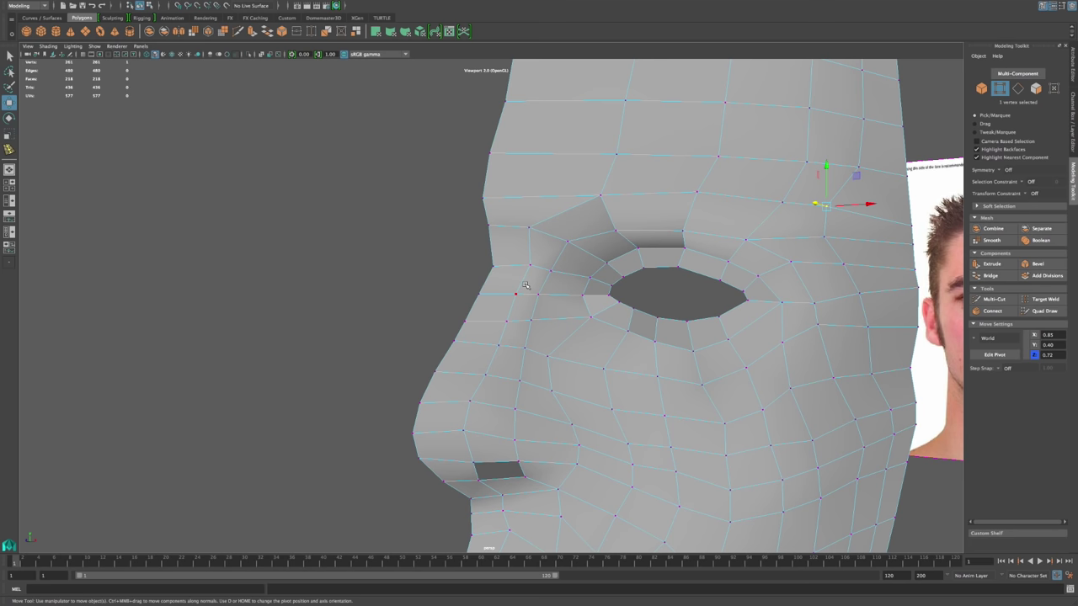
{"action": "left_click_drag", "start_coordinate": [563, 362], "coordinate": [654, 239], "text": "alt"}
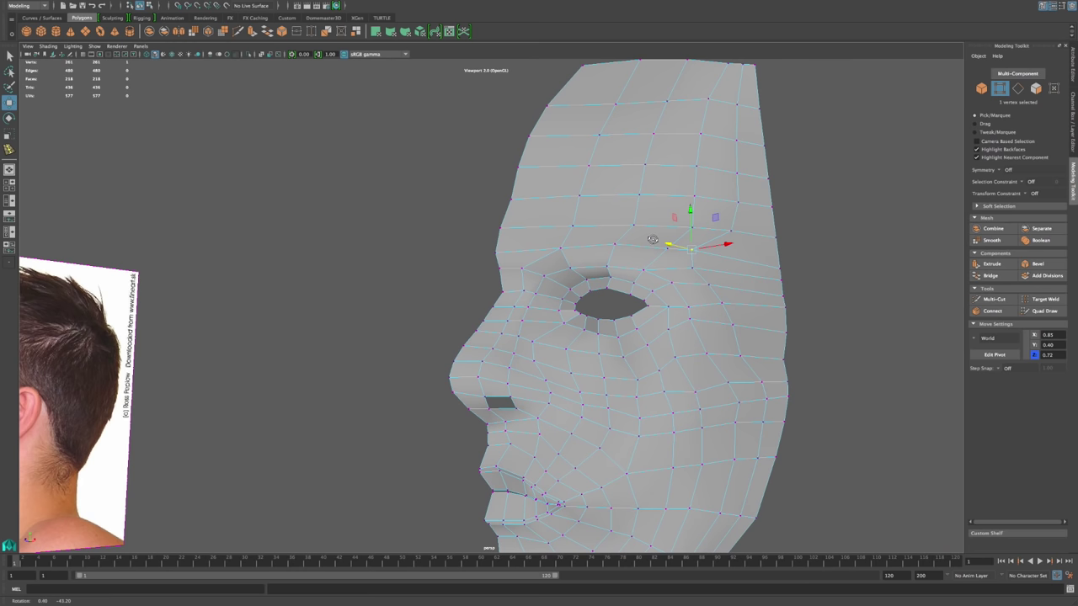
{"action": "left_click_drag", "start_coordinate": [653, 239], "coordinate": [651, 240], "text": "alt"}
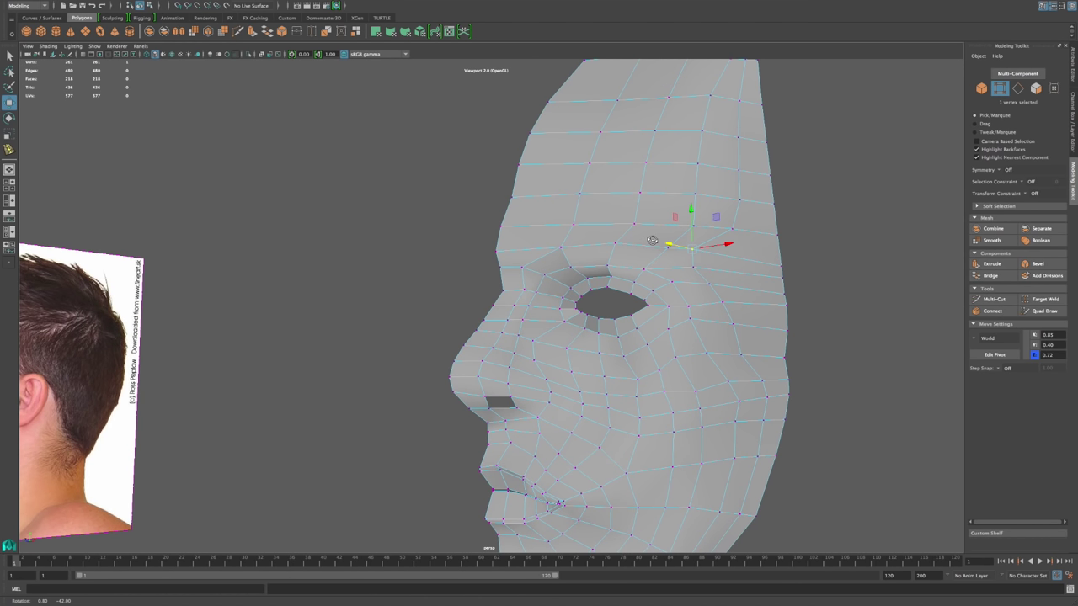
{"action": "left_click_drag", "start_coordinate": [652, 239], "coordinate": [673, 303], "text": "alt"}
{"action": "left_click", "coordinate": [628, 190]}
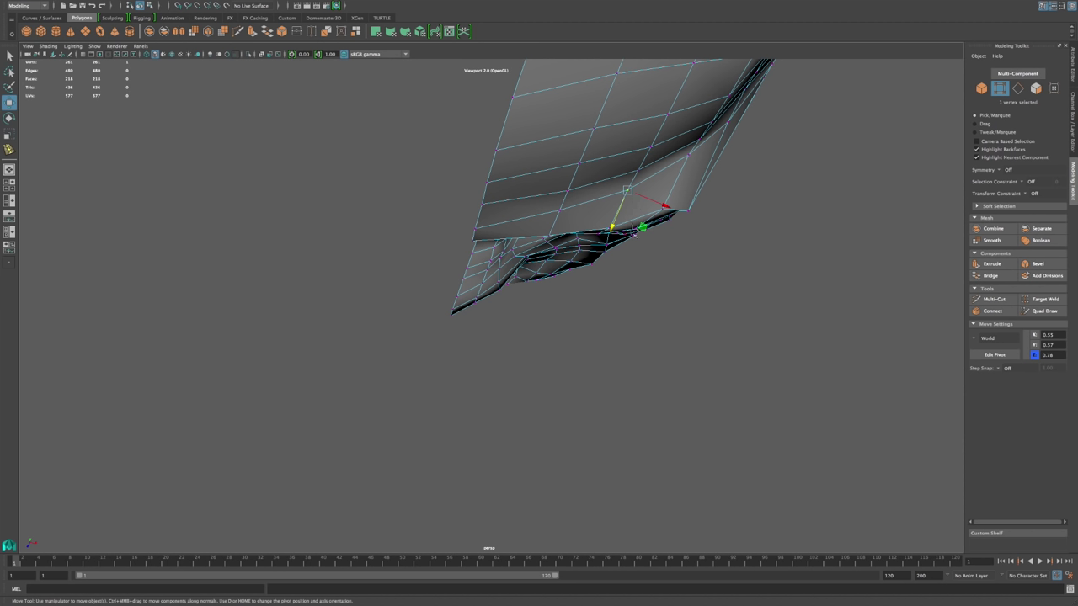
{"action": "left_click_drag", "start_coordinate": [614, 225], "coordinate": [541, 254]}
{"action": "left_click", "coordinate": [563, 211]}
{"action": "left_click", "coordinate": [682, 157]}
{"action": "left_click_drag", "start_coordinate": [673, 192], "coordinate": [718, 208]}
{"action": "left_click", "coordinate": [687, 210]}
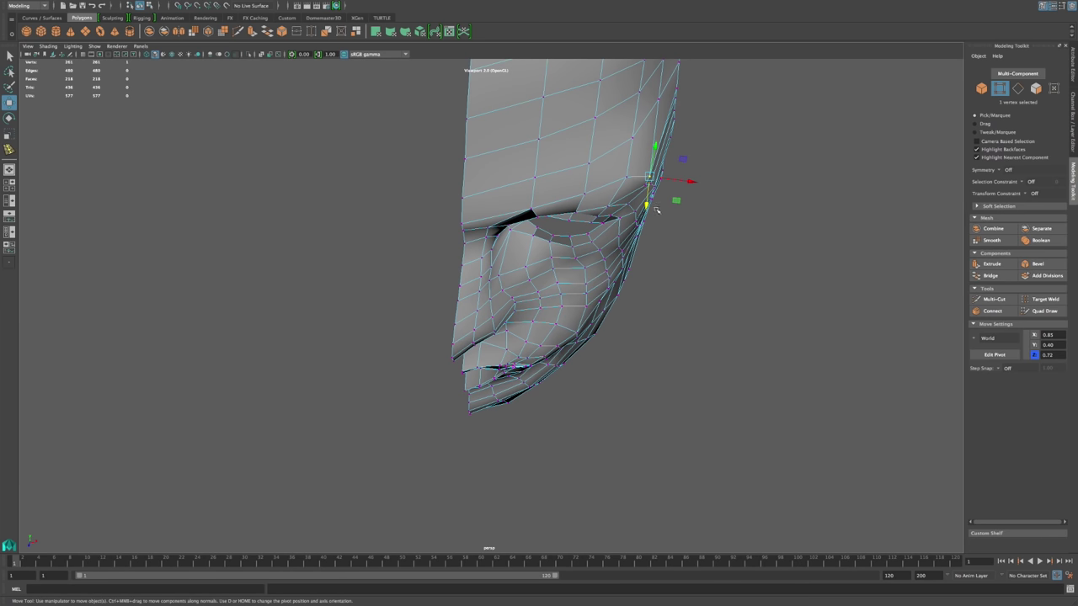
{"action": "left_click_drag", "start_coordinate": [647, 206], "coordinate": [728, 214]}
Step: Pull the vertices along the side of the forehead slightly forward to smooth the curve toward the temple
{"action": "left_click", "coordinate": [757, 171]}
{"action": "left_click", "coordinate": [777, 136]}
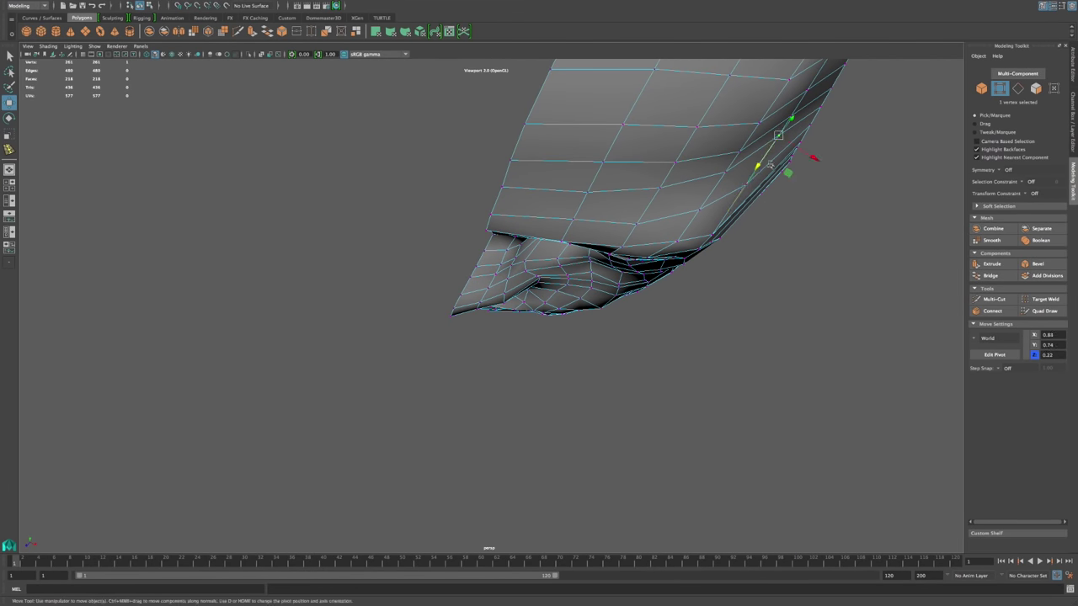
{"action": "left_click_drag", "start_coordinate": [758, 167], "coordinate": [750, 179]}
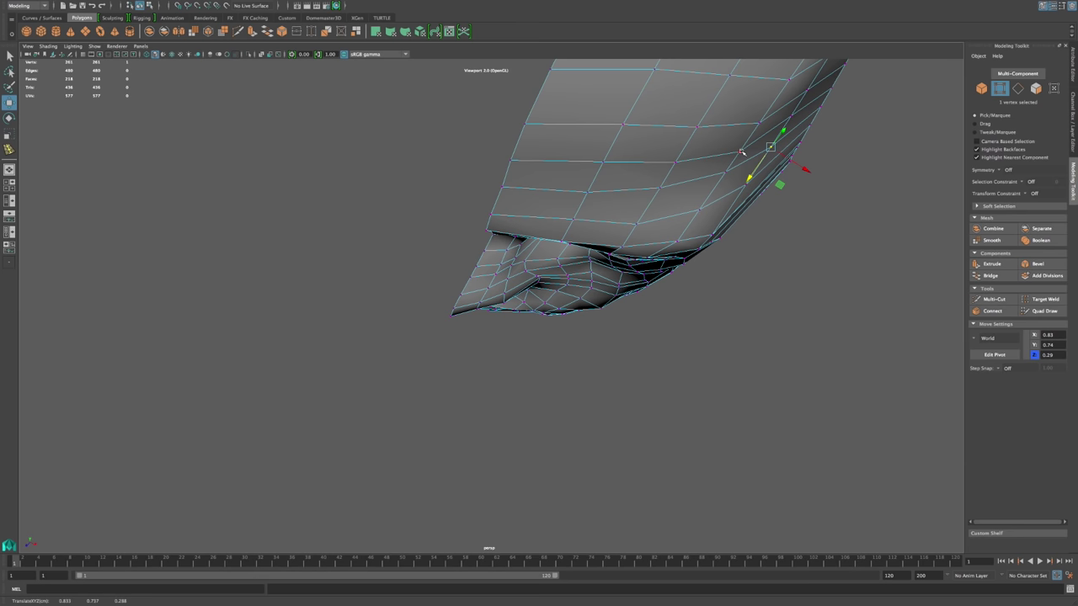
{"action": "left_click", "coordinate": [788, 117]}
{"action": "left_click_drag", "start_coordinate": [770, 147], "coordinate": [764, 156]}
{"action": "left_click", "coordinate": [821, 165]}
Step: Shift the next-to-last vertex on the forehead's top edge slightly inward along X
{"action": "left_click_drag", "start_coordinate": [817, 109], "coordinate": [741, 134], "text": "alt"}
{"action": "right_click_drag", "start_coordinate": [741, 135], "coordinate": [756, 132], "text": "alt"}
{"action": "left_click_drag", "start_coordinate": [757, 132], "coordinate": [618, 308], "text": "alt"}
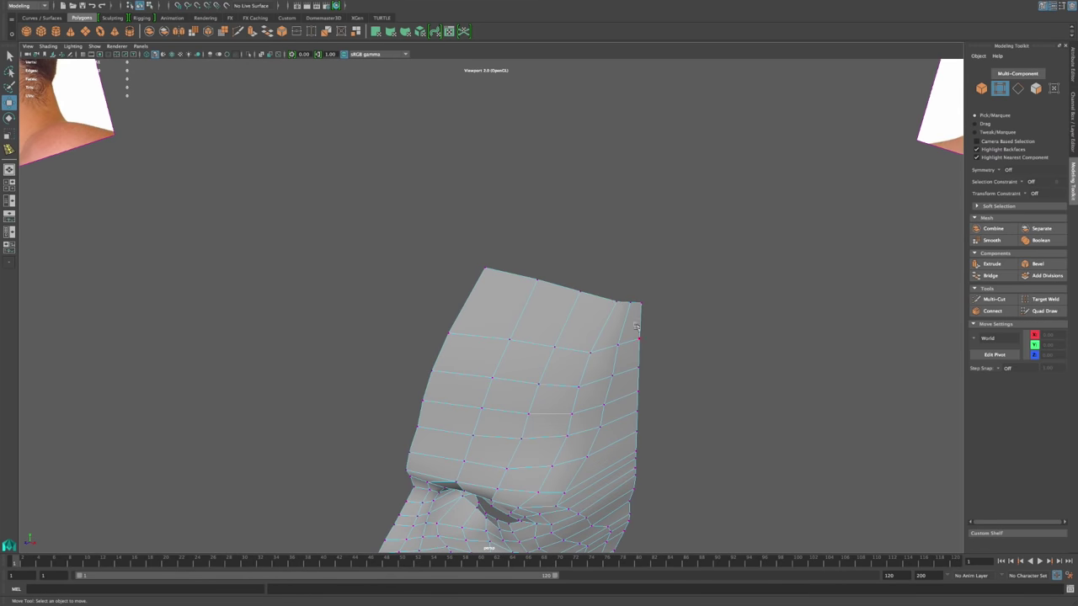
{"action": "left_click", "coordinate": [616, 300]}
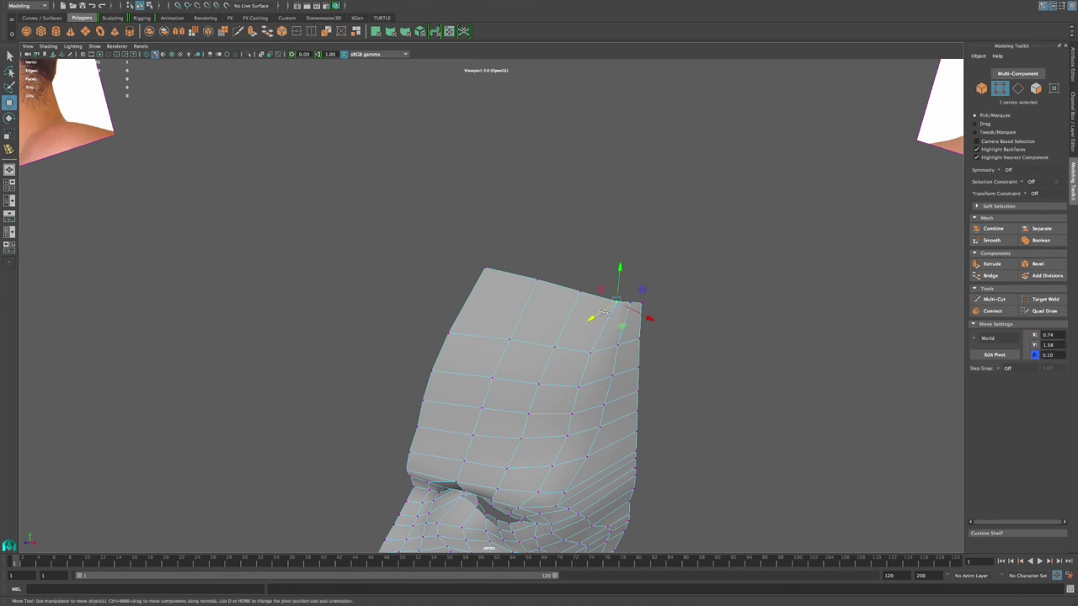
{"action": "left_click_drag", "start_coordinate": [649, 317], "coordinate": [642, 314]}
{"action": "left_click", "coordinate": [705, 333]}
Step: Set the second viewport to the side view with X-ray shading and frame the mesh over the profile photo
{"action": "mouse_move", "coordinate": [705, 333]}
{"action": "left_mouse_down", "text": "alt"}
{"action": "mouse_move", "coordinate": [681, 335]}
{"action": "mouse_move", "coordinate": [693, 343]}
{"action": "left_mouse_up", "text": "alt"}
{"action": "right_click_drag", "start_coordinate": [693, 343], "coordinate": [588, 308], "text": "alt"}
{"action": "middle_click_drag", "start_coordinate": [588, 308], "coordinate": [650, 240], "text": "alt"}
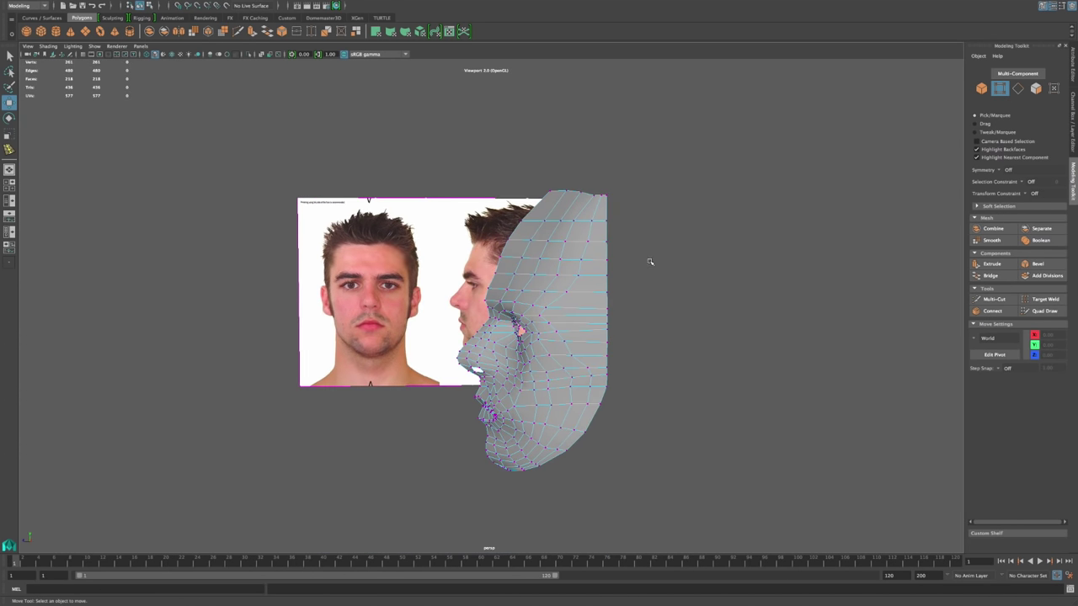
{"action": "key", "text": "space"}
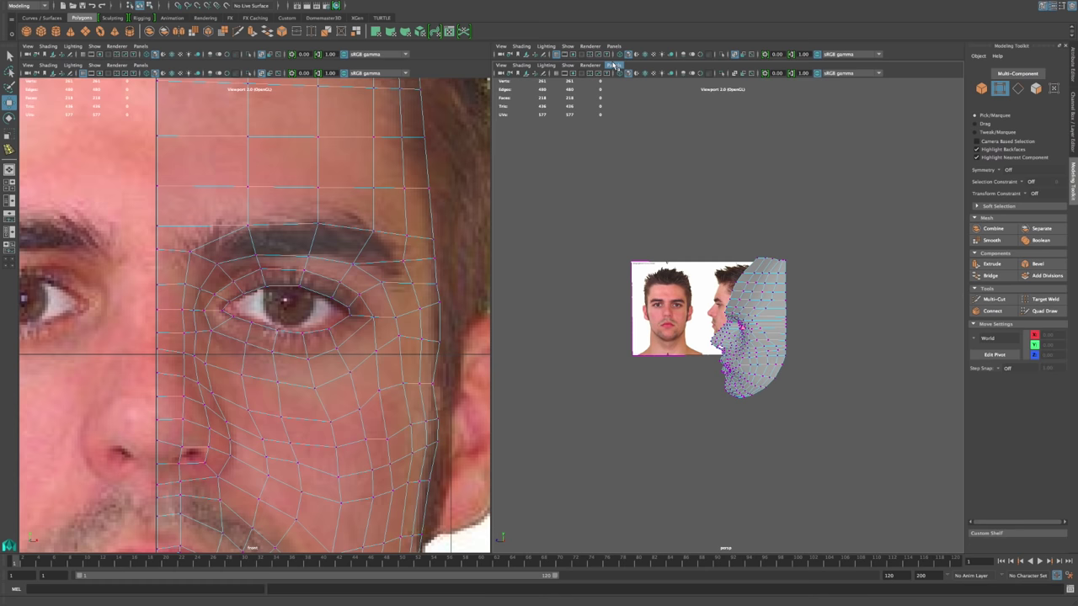
{"action": "left_click", "coordinate": [614, 65]}
{"action": "mouse_move", "coordinate": [648, 90]}
{"action": "left_click", "coordinate": [726, 99]}
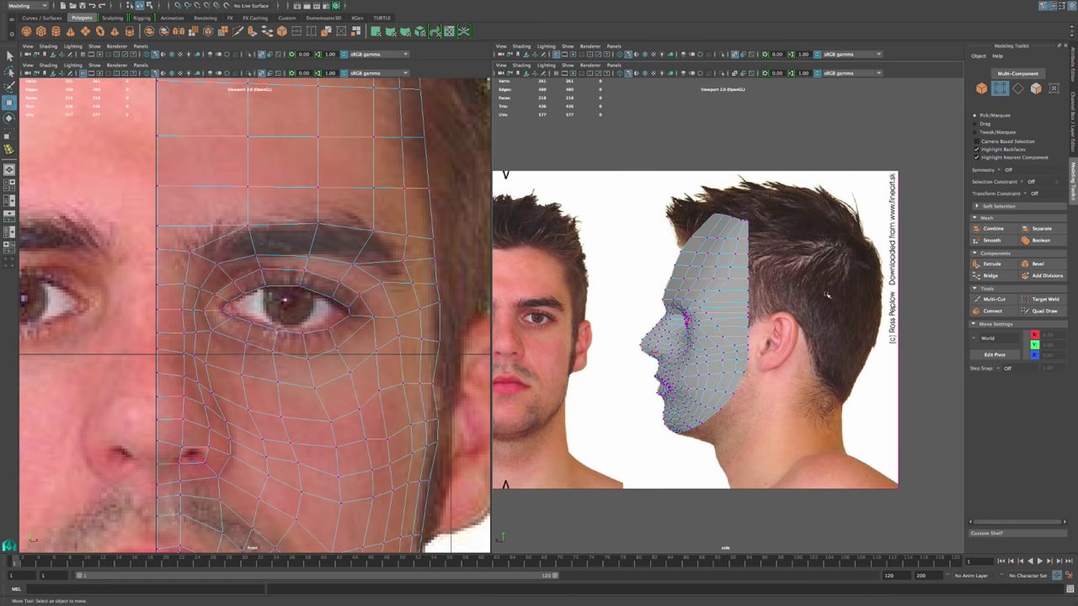
{"action": "left_click", "coordinate": [734, 73]}
{"action": "scroll", "coordinate": [800, 311], "scroll_direction": "up", "scroll_amount": 4}
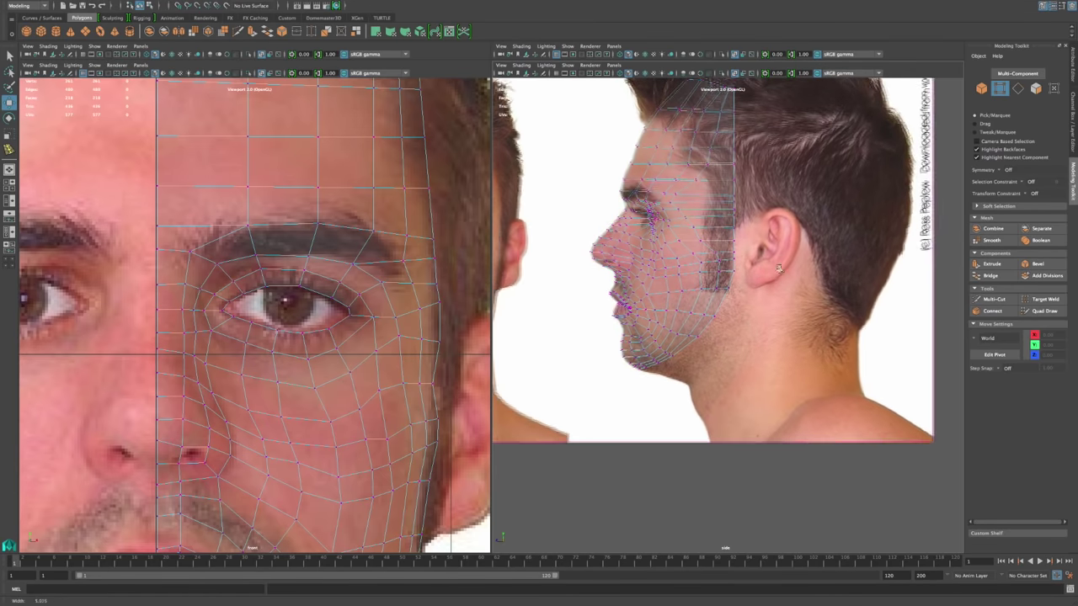
{"action": "right_click", "coordinate": [733, 195]}
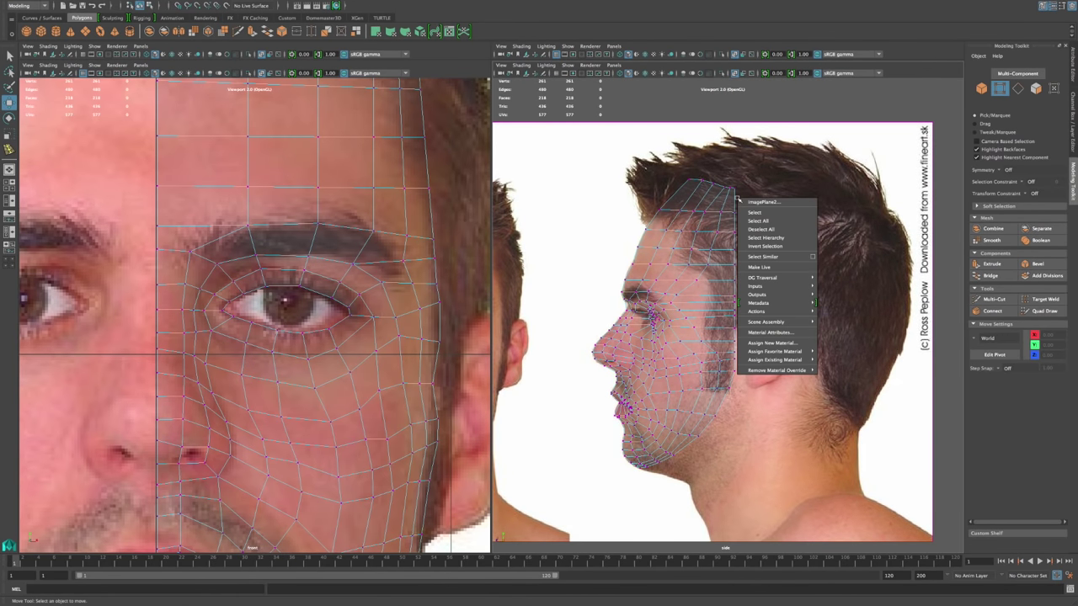
Step: Select the face's rear border edges in the side view and extrude them straight back to near the rear of the head
{"action": "right_click_drag", "start_coordinate": [725, 199], "coordinate": [725, 179]}
{"action": "left_click", "coordinate": [736, 201]}
{"action": "left_click", "coordinate": [735, 222], "text": "shift"}
{"action": "middle_click_drag", "start_coordinate": [735, 242], "coordinate": [737, 367]}
{"action": "left_click", "coordinate": [736, 367], "text": "shift"}
{"action": "left_click", "coordinate": [735, 380], "text": "shift"}
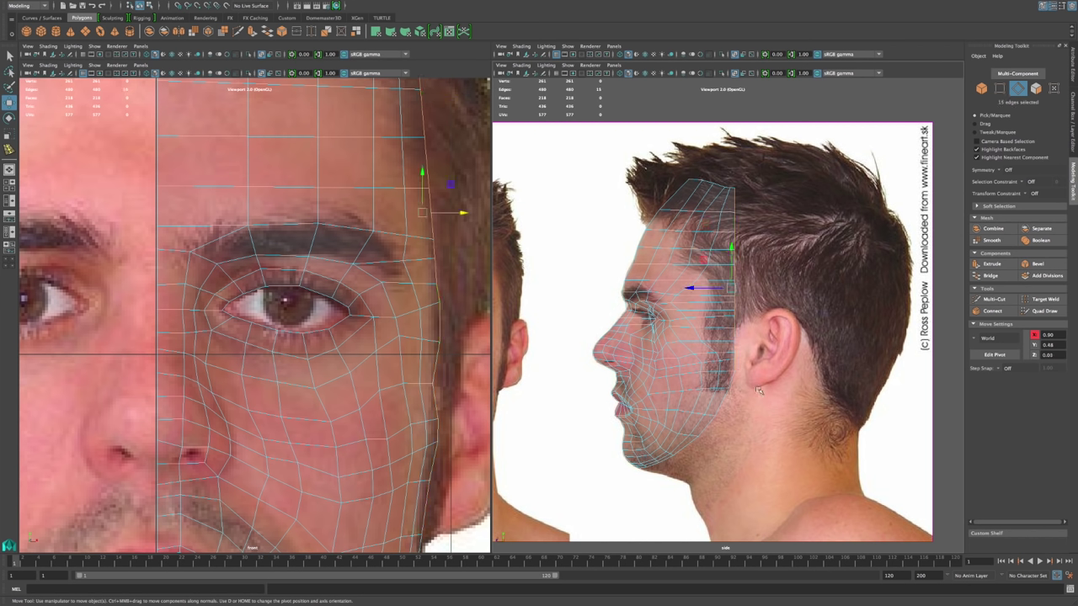
{"action": "left_click", "coordinate": [992, 263]}
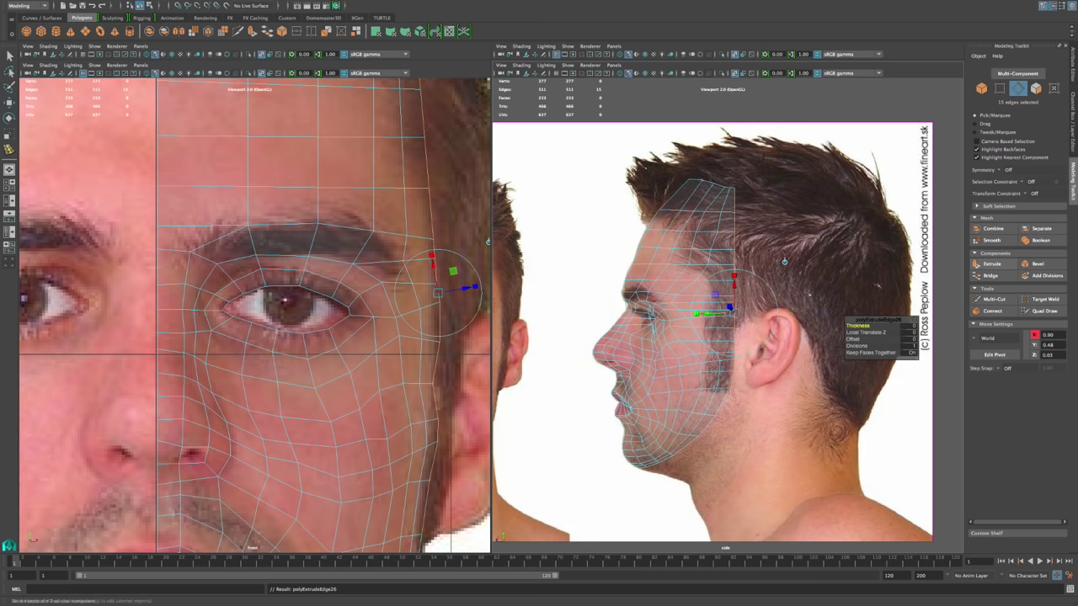
{"action": "left_click_drag", "start_coordinate": [730, 289], "coordinate": [859, 303]}
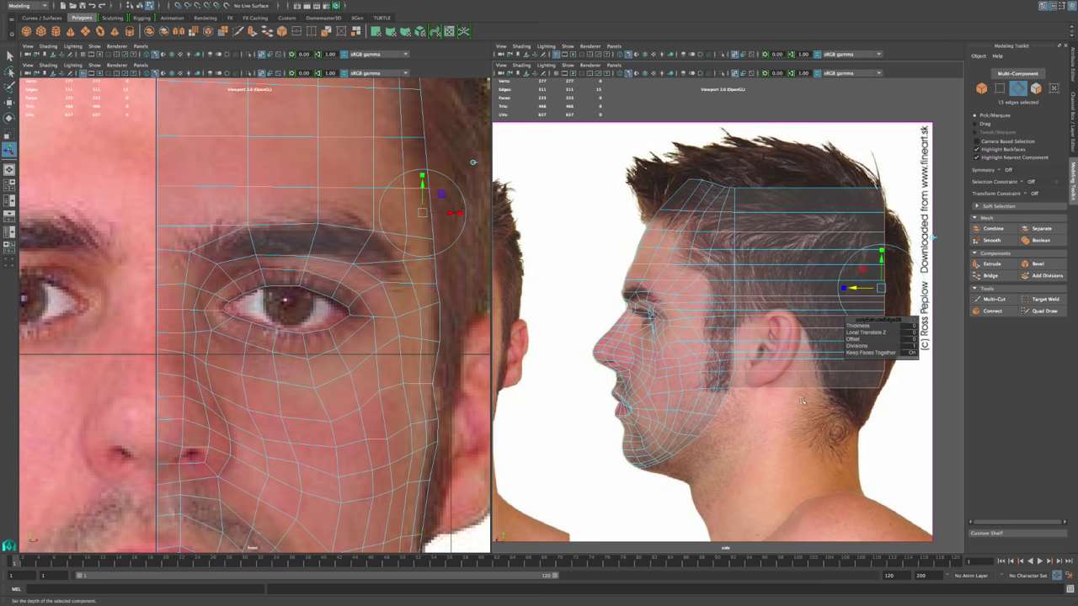
{"action": "left_click", "coordinate": [886, 452]}
Step: Cut three vertical edge lines through the extruded side strip with Multi-Cut in the side view
{"action": "middle_click_drag", "start_coordinate": [931, 237], "coordinate": [832, 249], "text": "alt"}
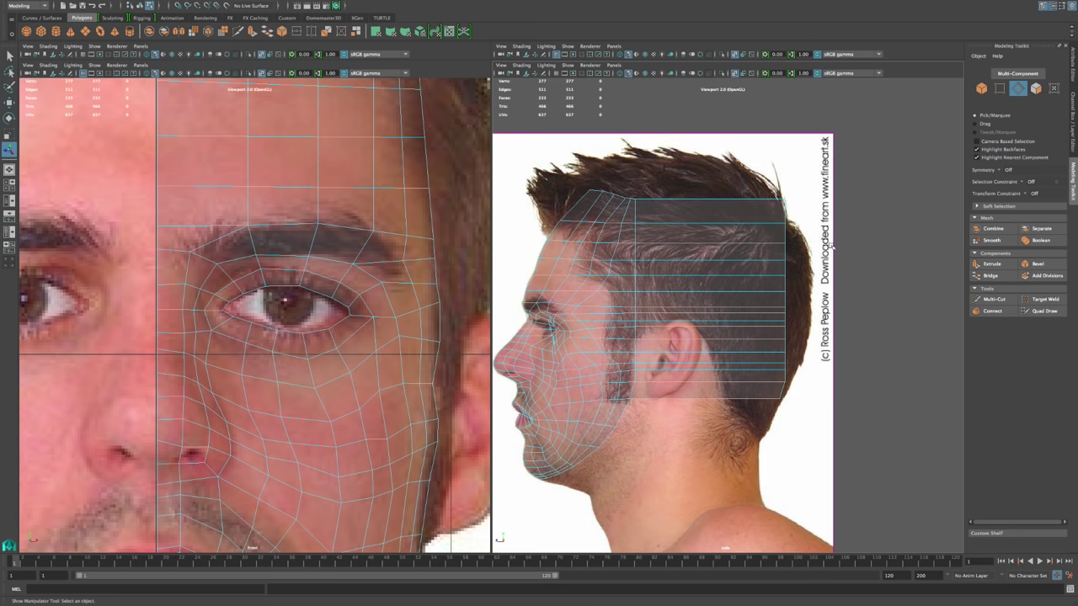
{"action": "left_click", "coordinate": [995, 299]}
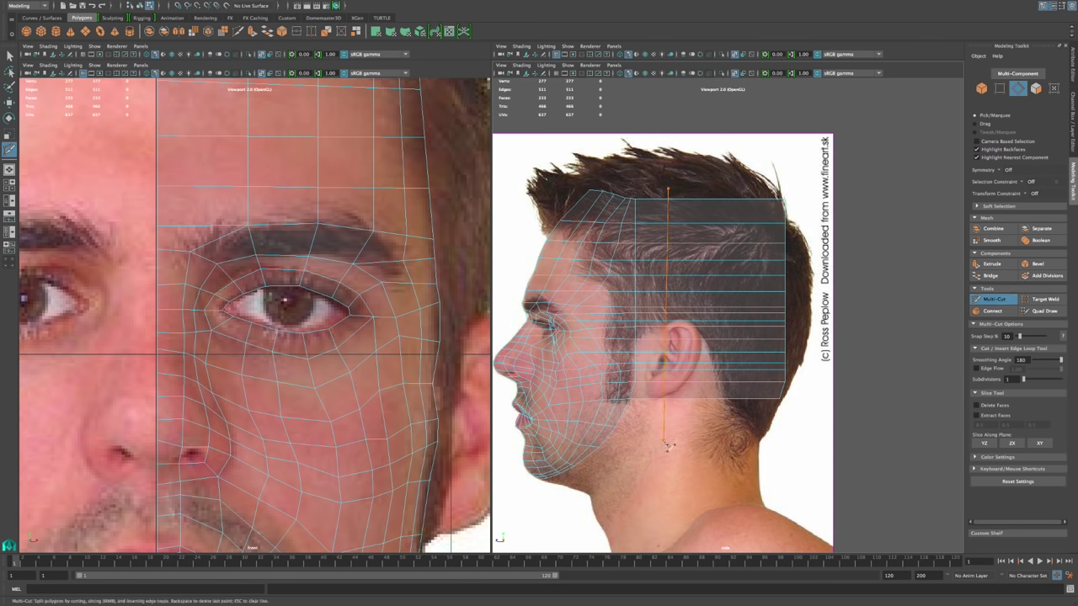
{"action": "left_click", "coordinate": [717, 169]}
{"action": "left_click_drag", "start_coordinate": [755, 197], "coordinate": [746, 430]}
{"action": "key", "text": "q"}
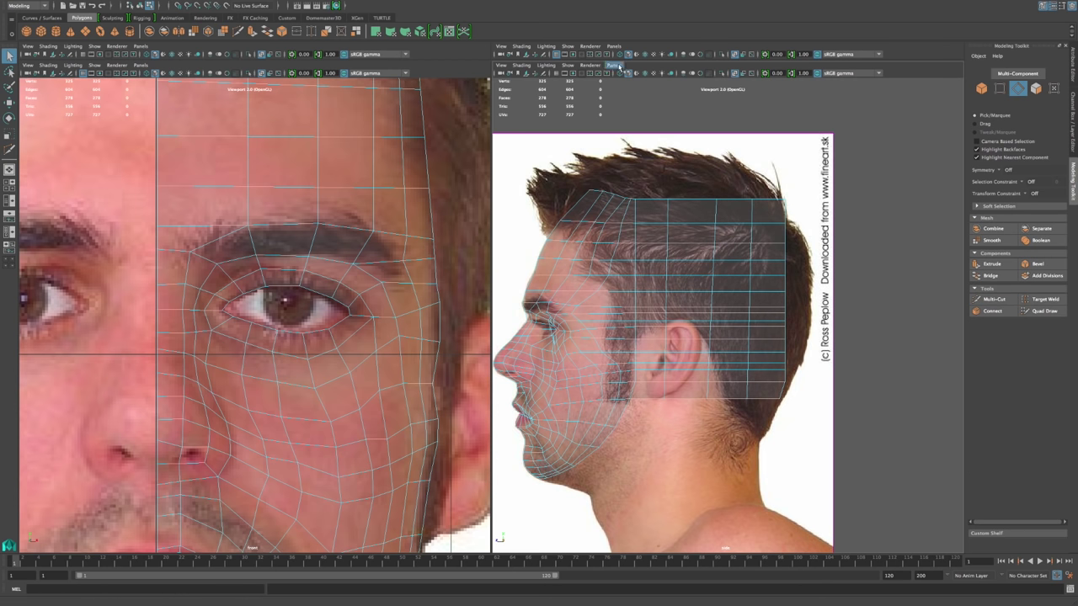
Step: Extrude the side strip's rear border edges inward toward the head's midline to start the back of the head
{"action": "left_click", "coordinate": [10, 170]}
{"action": "left_click_drag", "start_coordinate": [589, 319], "coordinate": [642, 311], "text": "alt"}
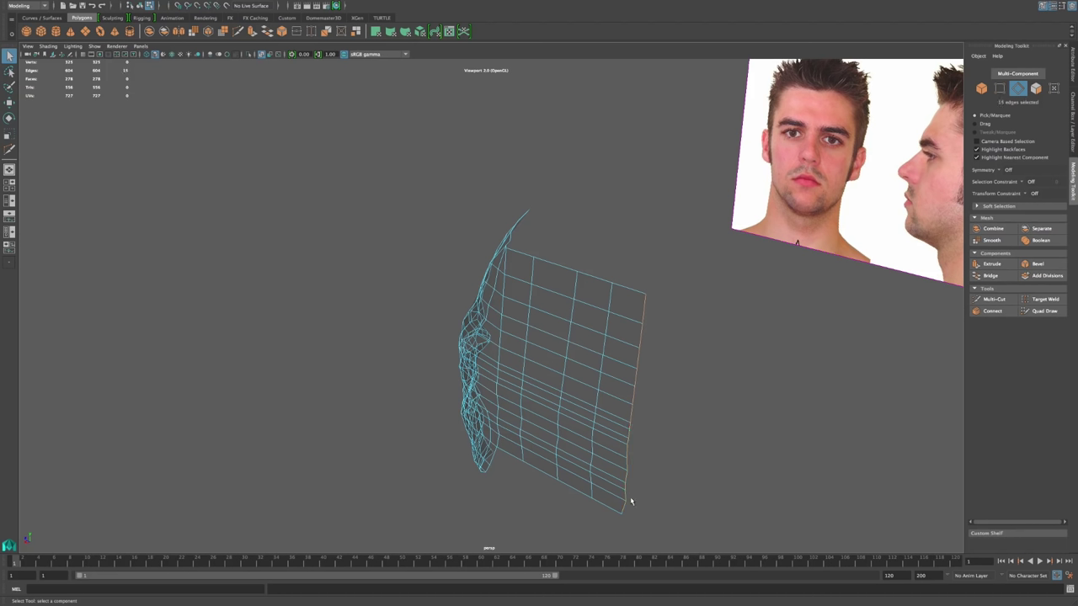
{"action": "mouse_move", "coordinate": [749, 410]}
{"action": "left_mouse_down", "text": "alt"}
{"action": "mouse_move", "coordinate": [698, 426]}
{"action": "mouse_move", "coordinate": [753, 426]}
{"action": "left_mouse_up", "text": "alt"}
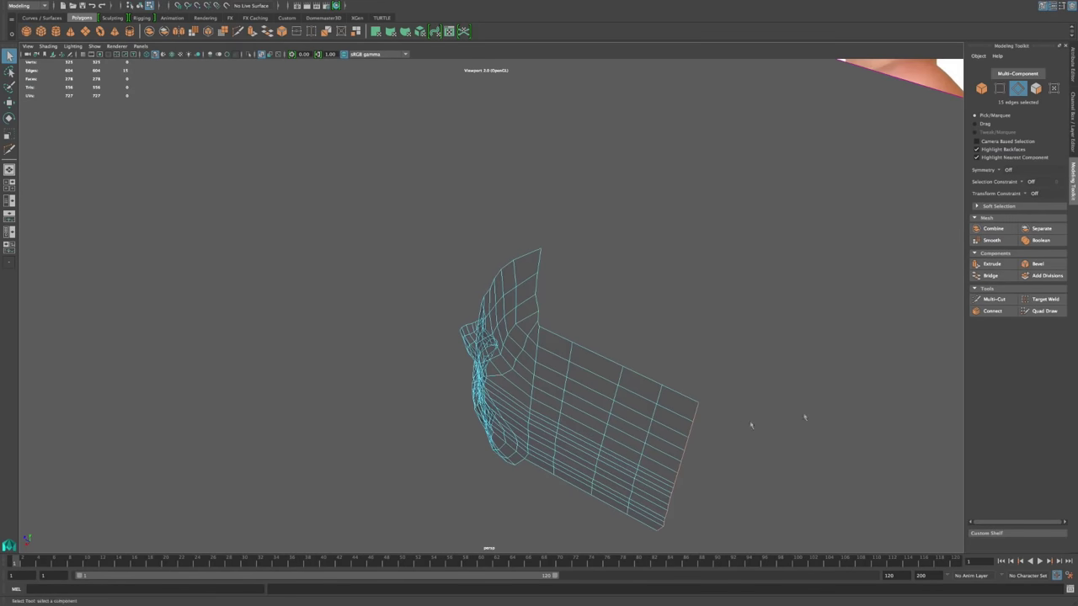
{"action": "left_click", "coordinate": [991, 263]}
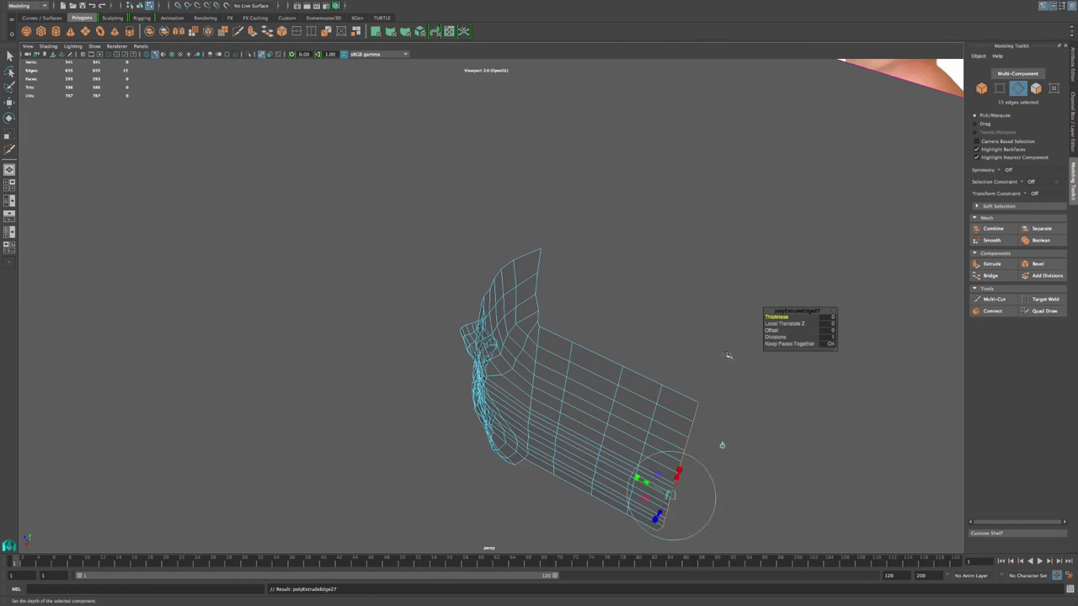
{"action": "middle_click_drag", "start_coordinate": [765, 344], "coordinate": [664, 277], "text": "alt"}
{"action": "left_click", "coordinate": [627, 348]}
{"action": "left_click_drag", "start_coordinate": [566, 396], "coordinate": [635, 361]}
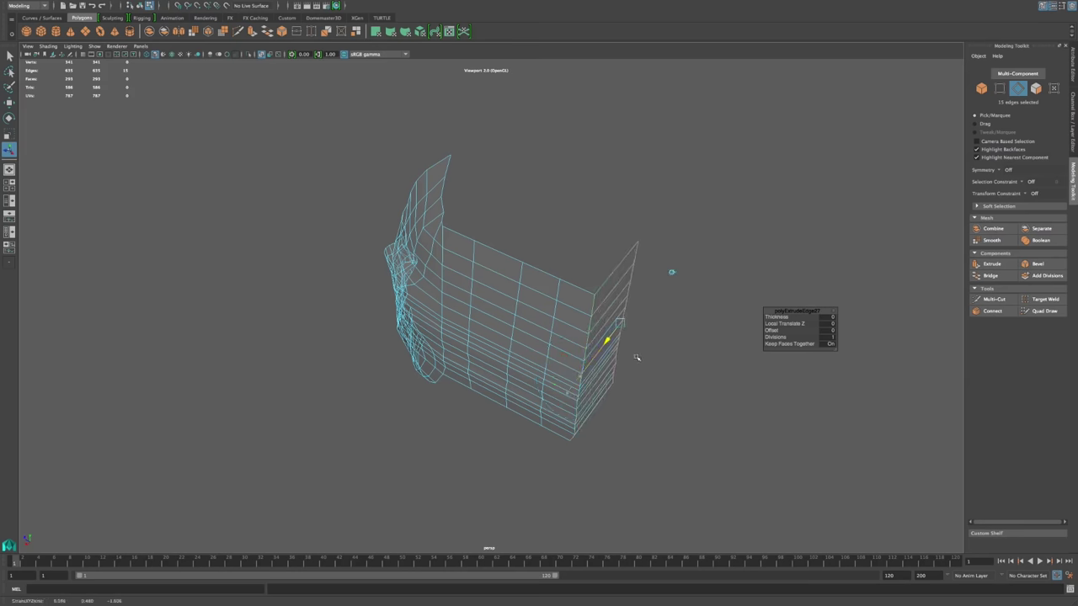
{"action": "left_click", "coordinate": [728, 415]}
Step: Move the side strip's vertical edge loops along X to bow the side of the head into a curve
{"action": "left_click_drag", "start_coordinate": [715, 414], "coordinate": [596, 287], "text": "alt"}
{"action": "right_click_drag", "start_coordinate": [596, 287], "coordinate": [596, 264]}
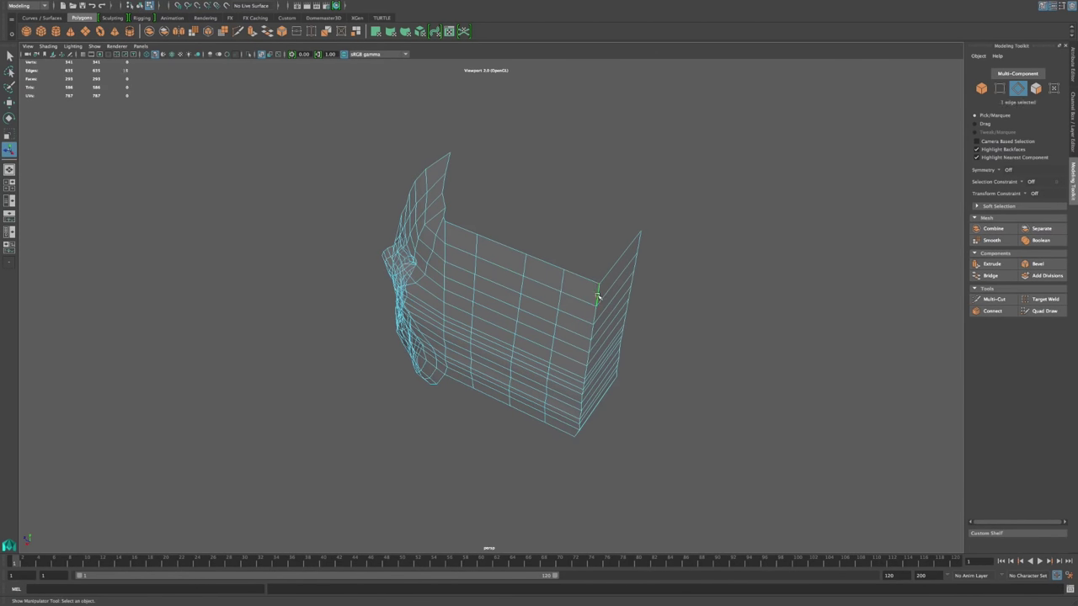
{"action": "key", "text": "w"}
{"action": "left_click_drag", "start_coordinate": [623, 368], "coordinate": [533, 448], "text": "alt"}
{"action": "middle_click_drag", "start_coordinate": [531, 447], "coordinate": [536, 426]}
{"action": "left_click_drag", "start_coordinate": [684, 445], "coordinate": [696, 377], "text": "alt"}
{"action": "double_click", "coordinate": [570, 211]}
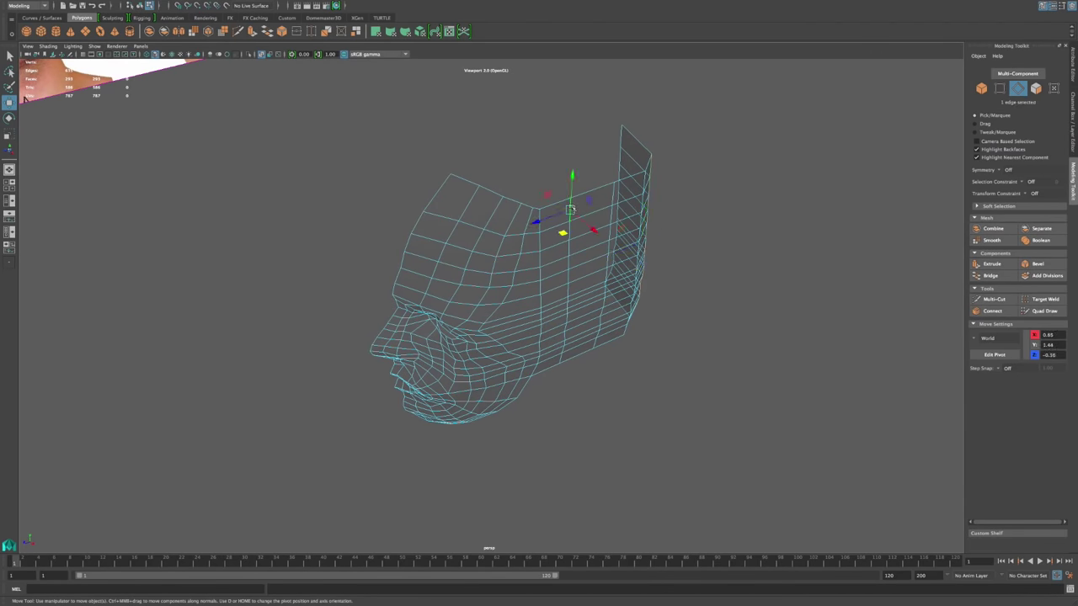
{"action": "left_click_drag", "start_coordinate": [612, 300], "coordinate": [602, 334], "text": "alt"}
{"action": "double_click", "coordinate": [513, 260]}
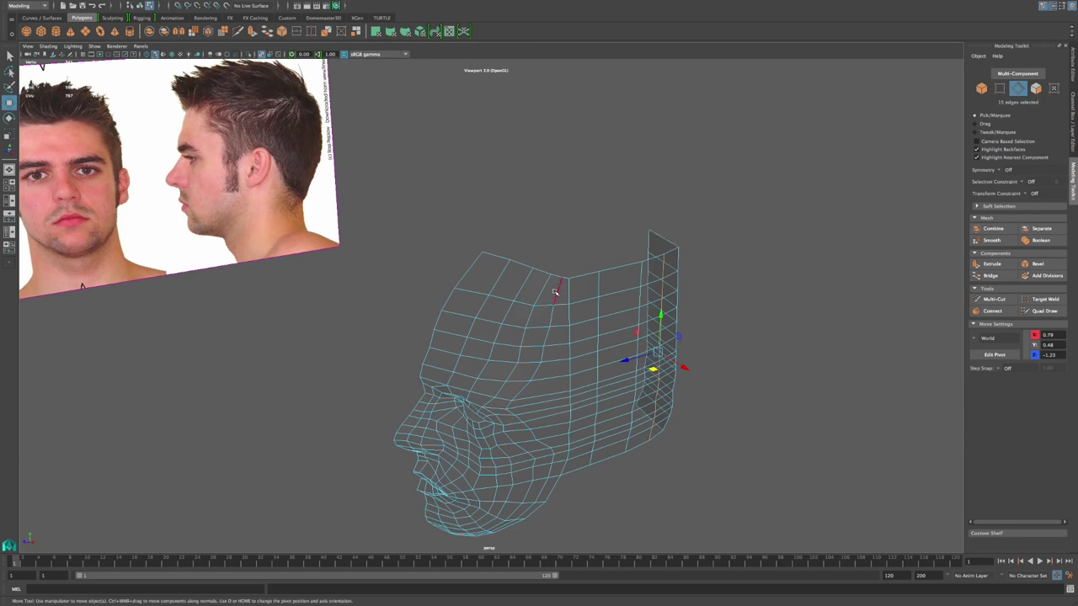
Step: Insert three vertical edge loops across the strip at the back of the head
{"action": "left_click_drag", "start_coordinate": [570, 292], "coordinate": [547, 308], "text": "alt"}
{"action": "double_click", "coordinate": [541, 304]}
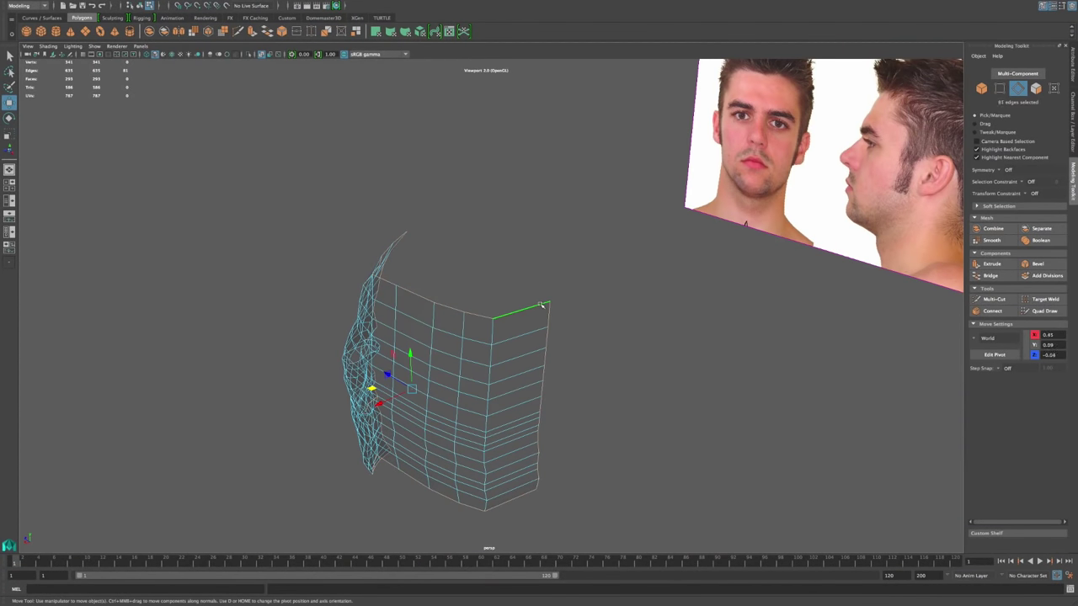
{"action": "left_click", "coordinate": [668, 322]}
{"action": "left_click_drag", "start_coordinate": [563, 304], "coordinate": [515, 246], "text": "alt"}
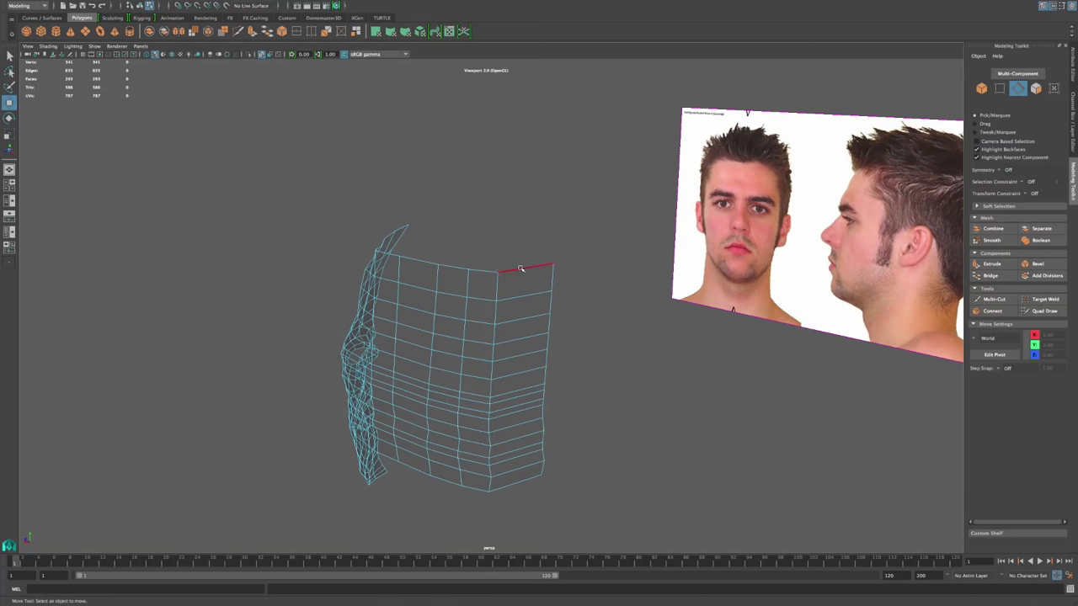
{"action": "left_click", "coordinate": [520, 268]}
{"action": "left_click_drag", "start_coordinate": [693, 352], "coordinate": [614, 333], "text": "alt"}
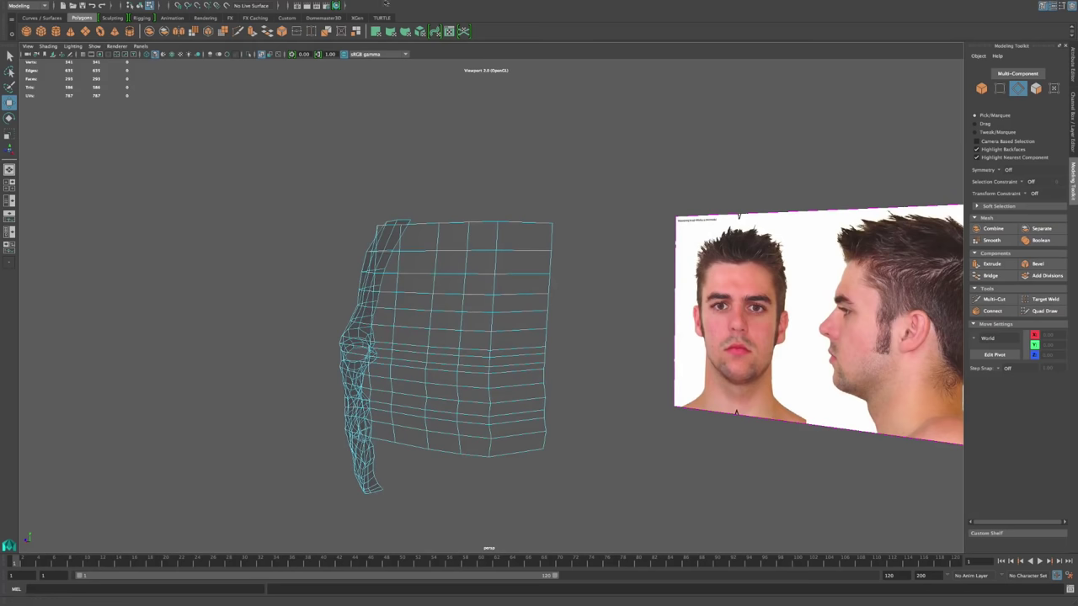
{"action": "mouse_move", "coordinate": [383, 2]}
{"action": "left_click", "coordinate": [287, 5]}
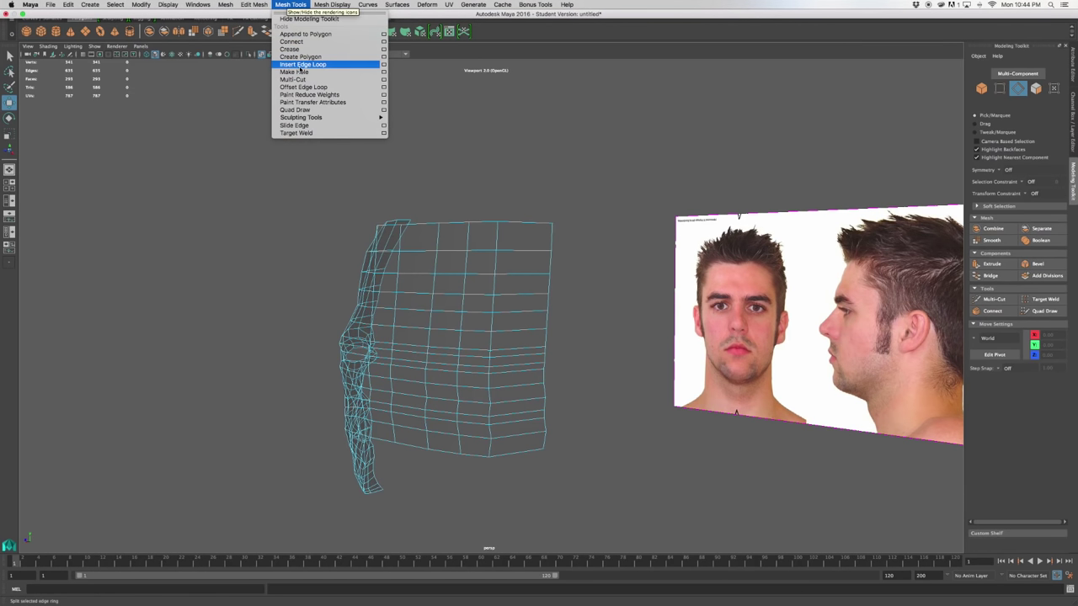
{"action": "left_click", "coordinate": [320, 61]}
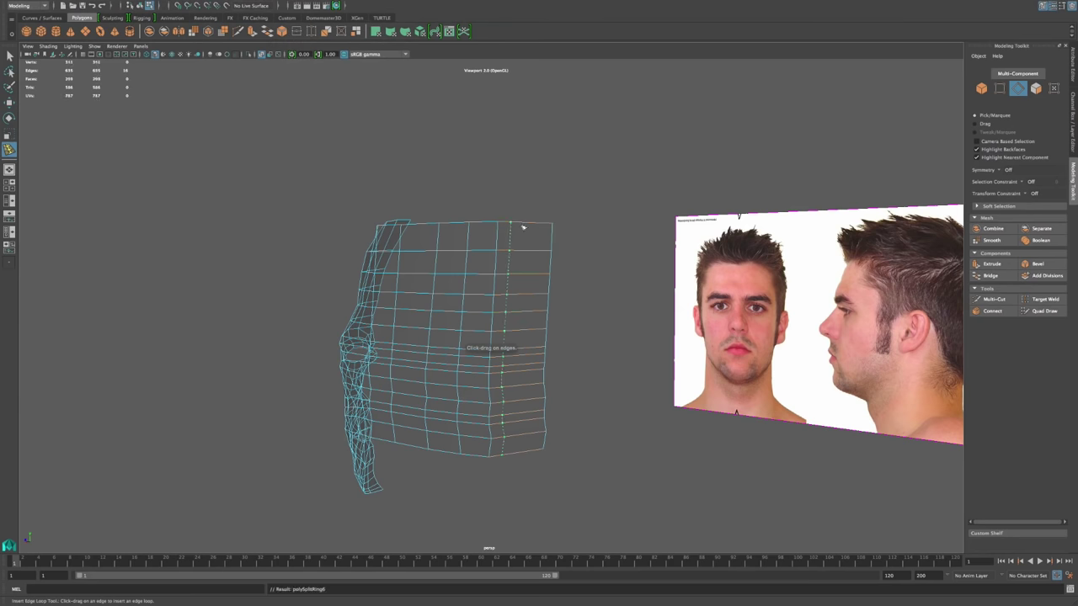
{"action": "left_click_drag", "start_coordinate": [530, 227], "coordinate": [571, 288]}
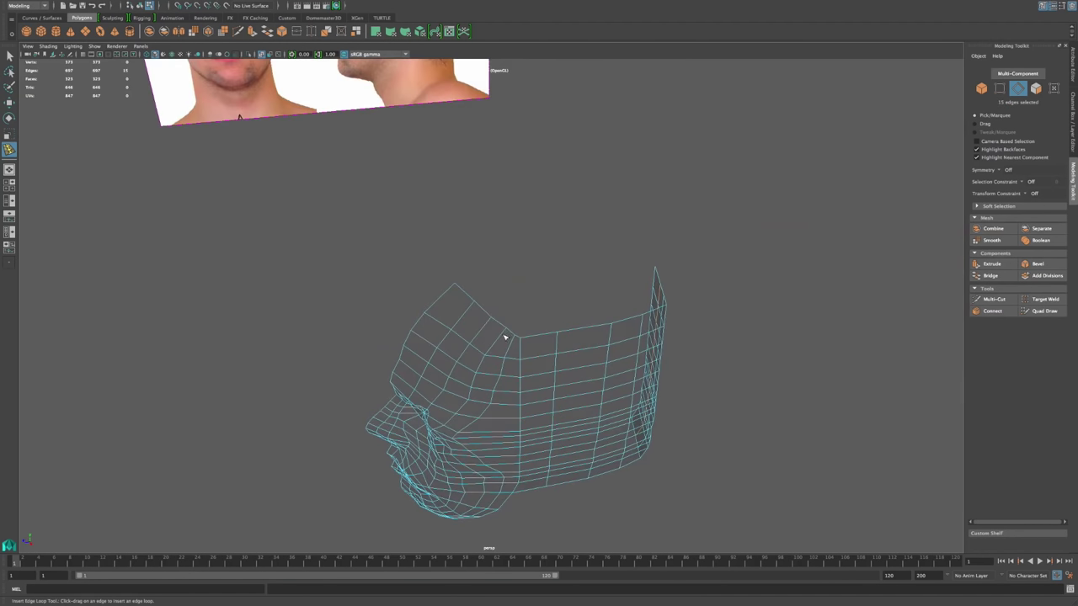
Step: Bridge the four forehead top edges to the matching top edges at the back, using 3 divisions
{"action": "left_click_drag", "start_coordinate": [469, 318], "coordinate": [570, 325], "text": "alt"}
{"action": "key", "text": "q"}
{"action": "left_click", "coordinate": [533, 315], "text": "shift"}
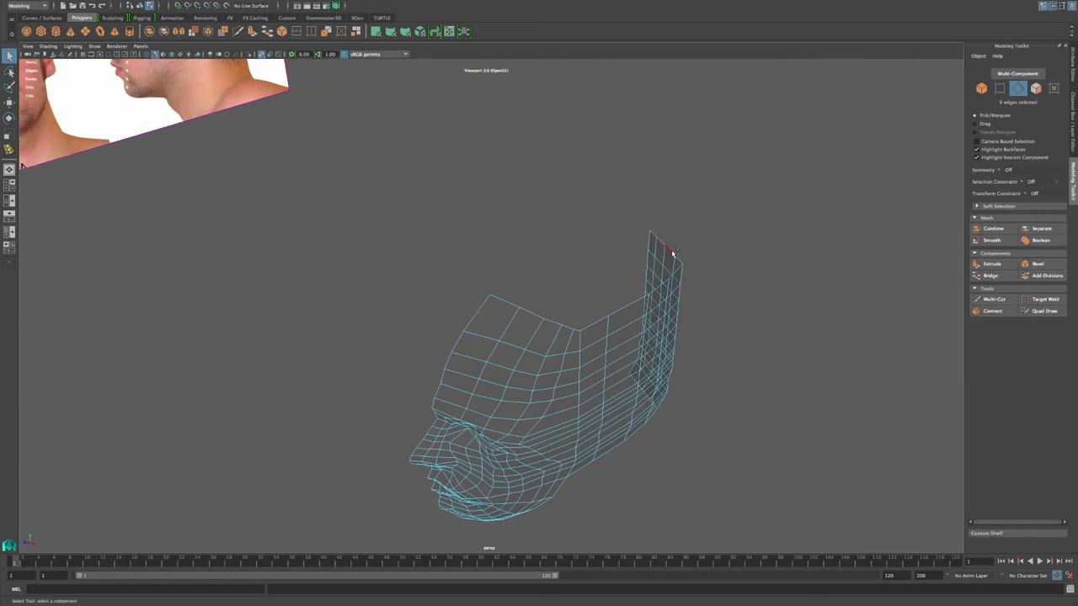
{"action": "left_click", "coordinate": [993, 276]}
{"action": "left_click_drag", "start_coordinate": [684, 297], "coordinate": [662, 305], "text": "alt"}
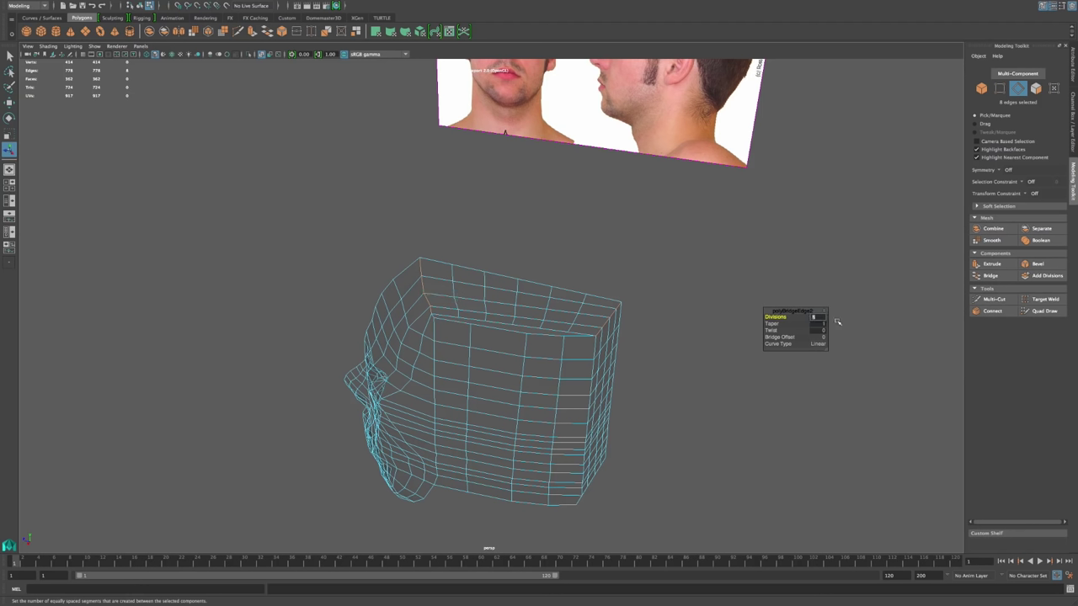
{"action": "type", "text": "3"}
{"action": "key", "text": "Return"}
{"action": "left_click", "coordinate": [697, 392]}
Step: Try to merge vertex pairs one at a time along the seam between the bridged top and the side strip
{"action": "mouse_move", "coordinate": [662, 405]}
{"action": "left_mouse_down", "text": "alt"}
{"action": "mouse_move", "coordinate": [653, 249]}
{"action": "mouse_move", "coordinate": [666, 281]}
{"action": "mouse_move", "coordinate": [663, 342]}
{"action": "mouse_move", "coordinate": [646, 342]}
{"action": "left_mouse_up", "text": "alt"}
{"action": "key", "text": "4"}
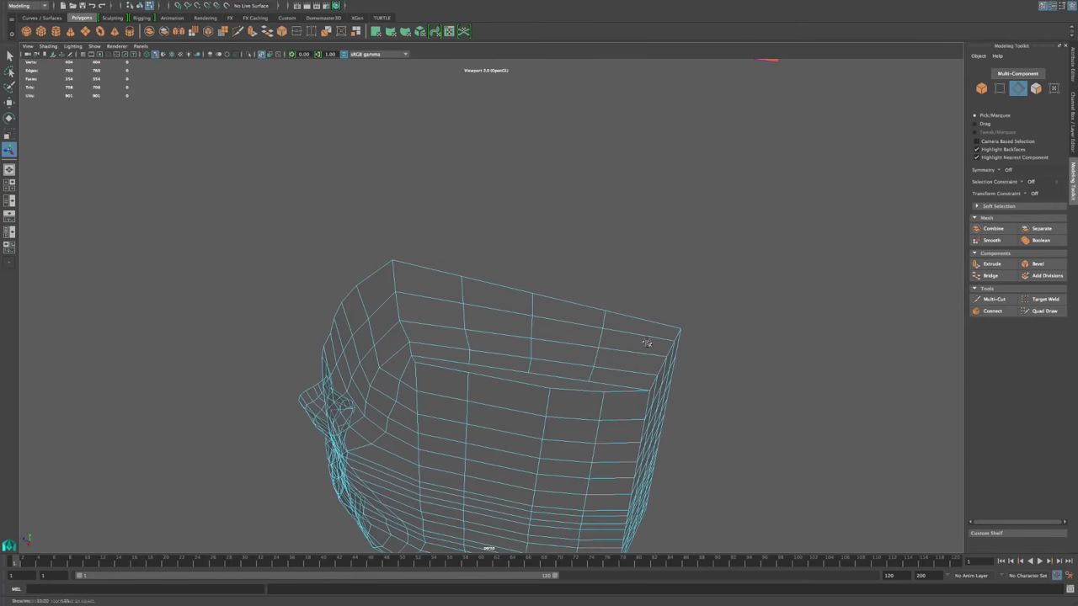
{"action": "right_click_drag", "start_coordinate": [620, 380], "coordinate": [590, 397]}
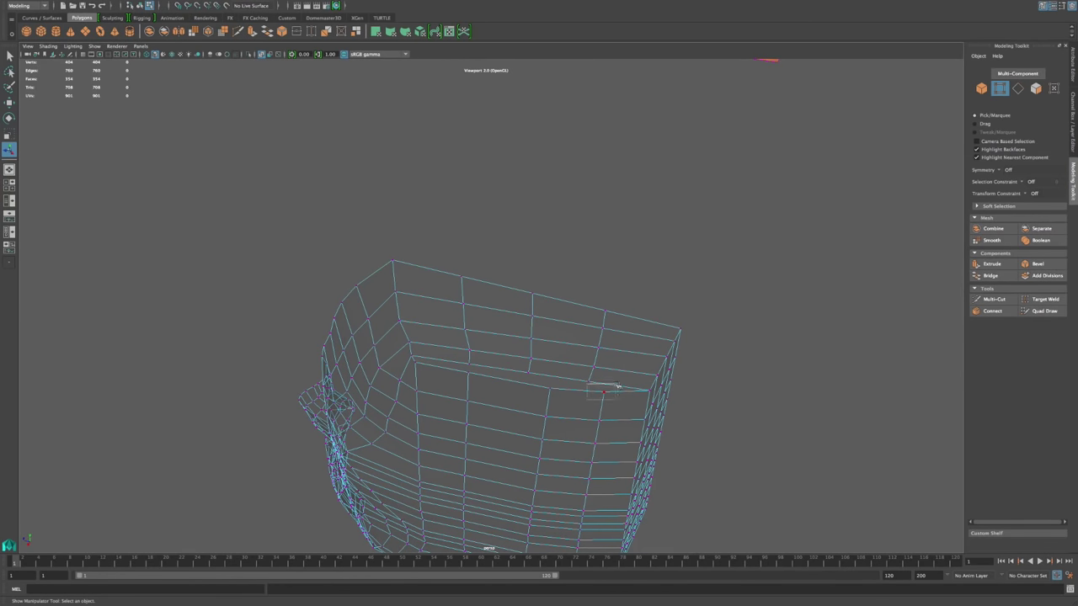
{"action": "mouse_move", "coordinate": [399, 5]}
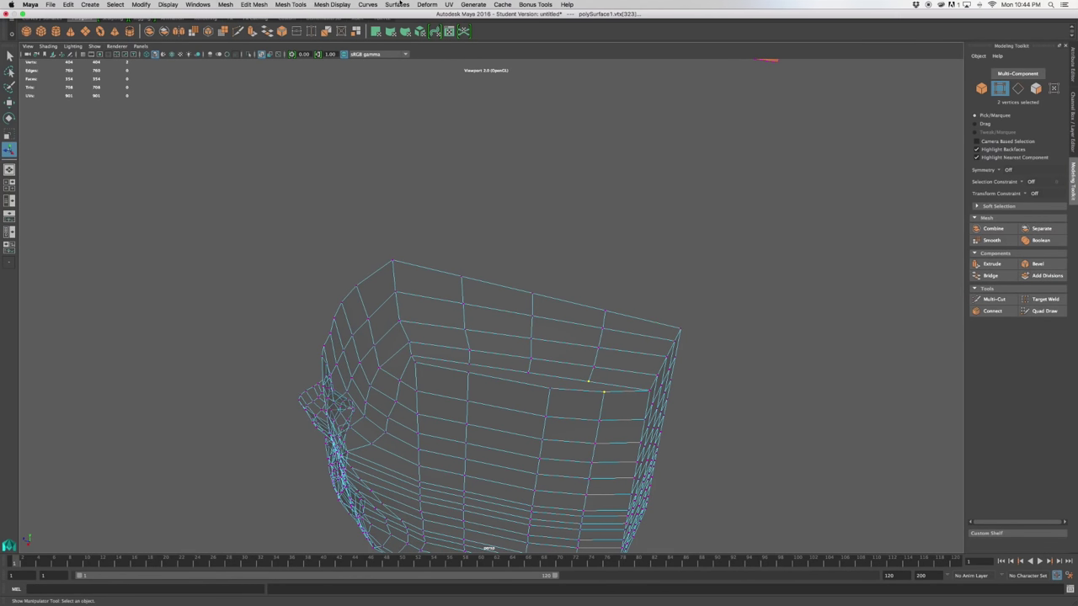
{"action": "left_click", "coordinate": [261, 4]}
{"action": "left_click", "coordinate": [265, 76]}
{"action": "left_click_drag", "start_coordinate": [516, 395], "coordinate": [573, 365]}
{"action": "left_click", "coordinate": [254, 4]}
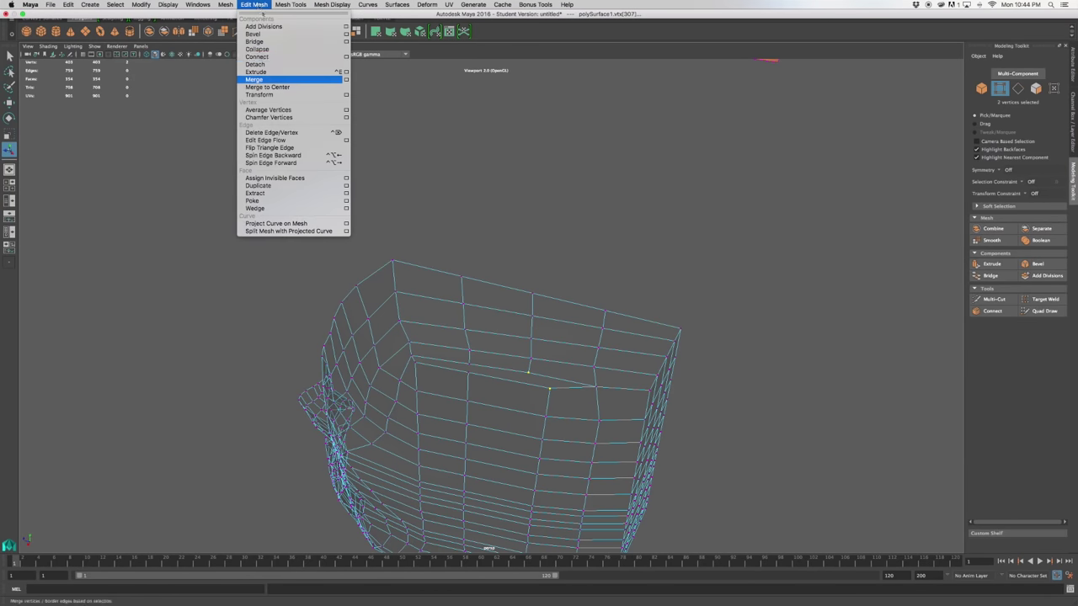
{"action": "left_click", "coordinate": [279, 79]}
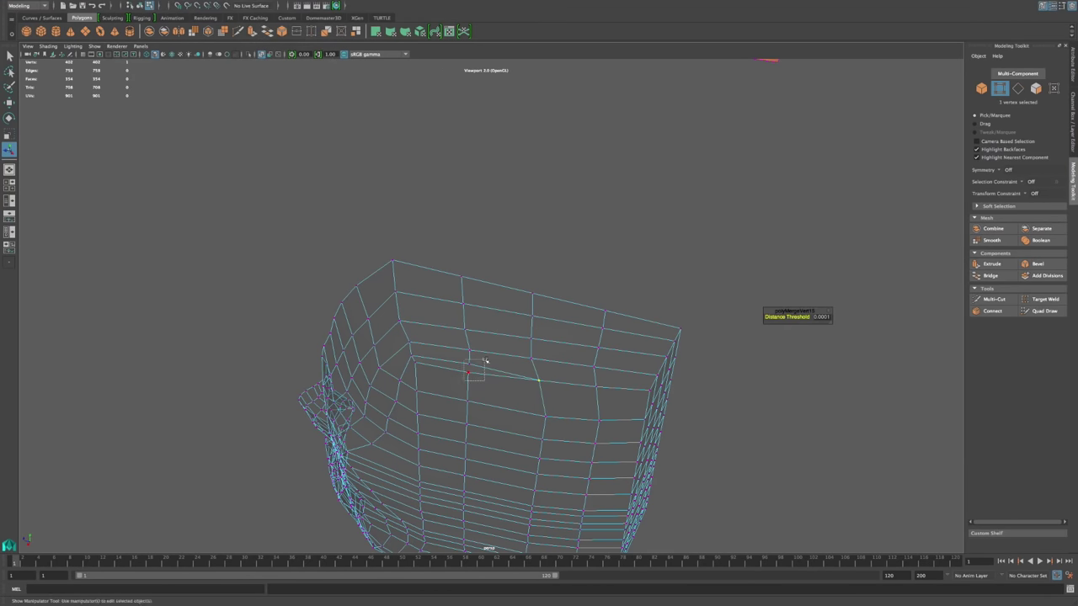
{"action": "left_click_drag", "start_coordinate": [483, 363], "coordinate": [483, 362]}
{"action": "mouse_move", "coordinate": [334, 3]}
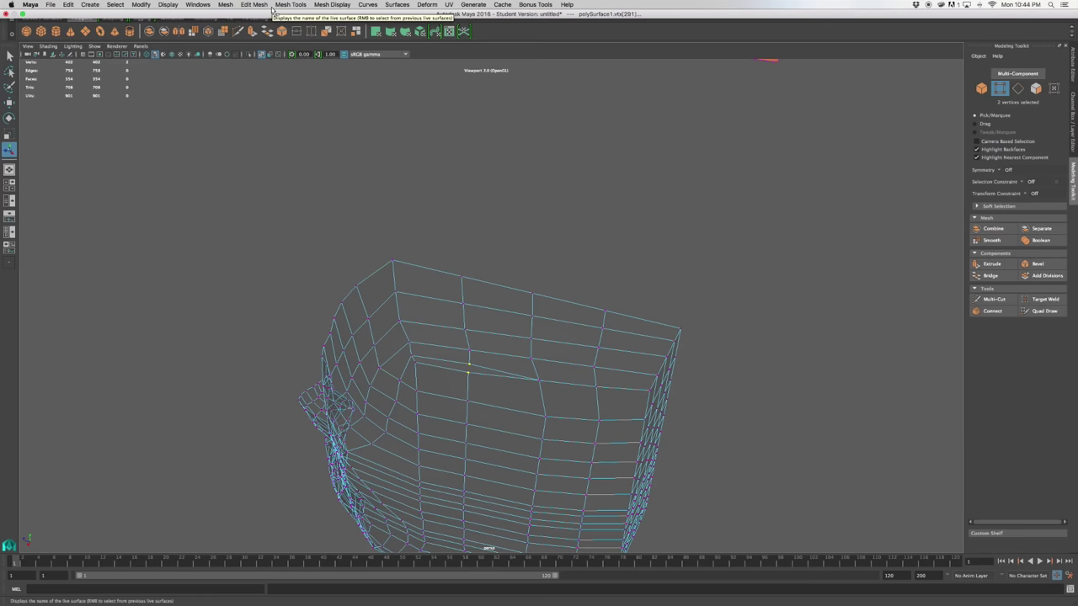
Step: Undo the vertex merges made along the top seam
{"action": "key", "text": "super+z"}
{"action": "key", "text": "super+z"}
{"action": "key", "text": "super+z"}
{"action": "key", "text": "z"}
Step: Merge the four vertex pairs along the top seam, from near the back to the forehead corner
{"action": "key", "text": "5"}
{"action": "mouse_move", "coordinate": [757, 302]}
{"action": "left_mouse_down", "text": "alt"}
{"action": "mouse_move", "coordinate": [770, 334]}
{"action": "mouse_move", "coordinate": [777, 330]}
{"action": "mouse_move", "coordinate": [764, 317]}
{"action": "mouse_move", "coordinate": [801, 299]}
{"action": "mouse_move", "coordinate": [806, 308]}
{"action": "mouse_move", "coordinate": [742, 307]}
{"action": "mouse_move", "coordinate": [775, 306]}
{"action": "mouse_move", "coordinate": [767, 321]}
{"action": "left_mouse_up", "text": "alt"}
{"action": "key", "text": "4"}
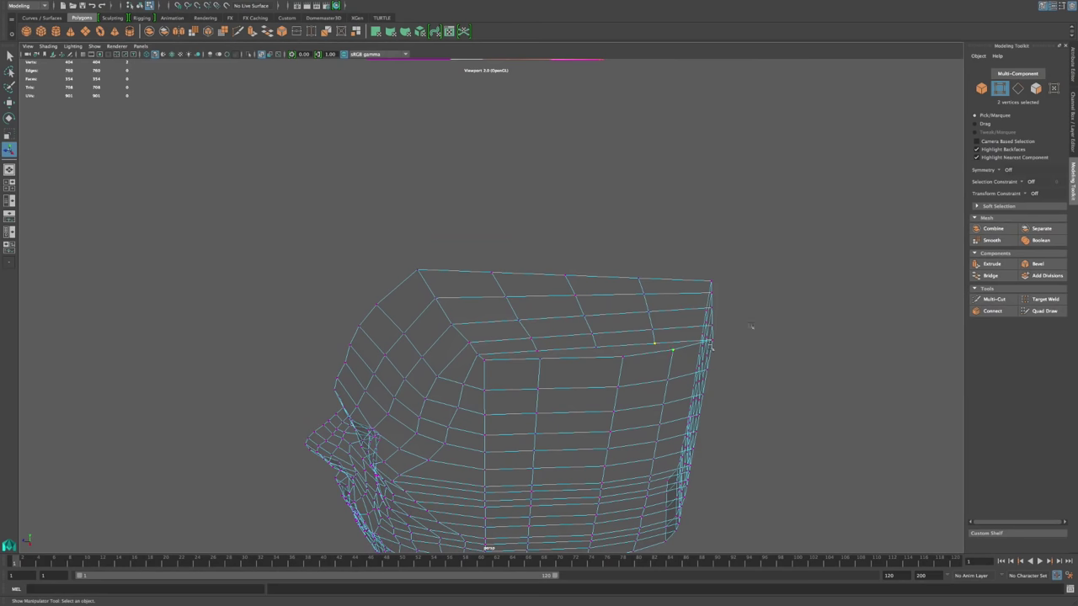
{"action": "mouse_move", "coordinate": [128, 4]}
{"action": "left_click", "coordinate": [251, 4]}
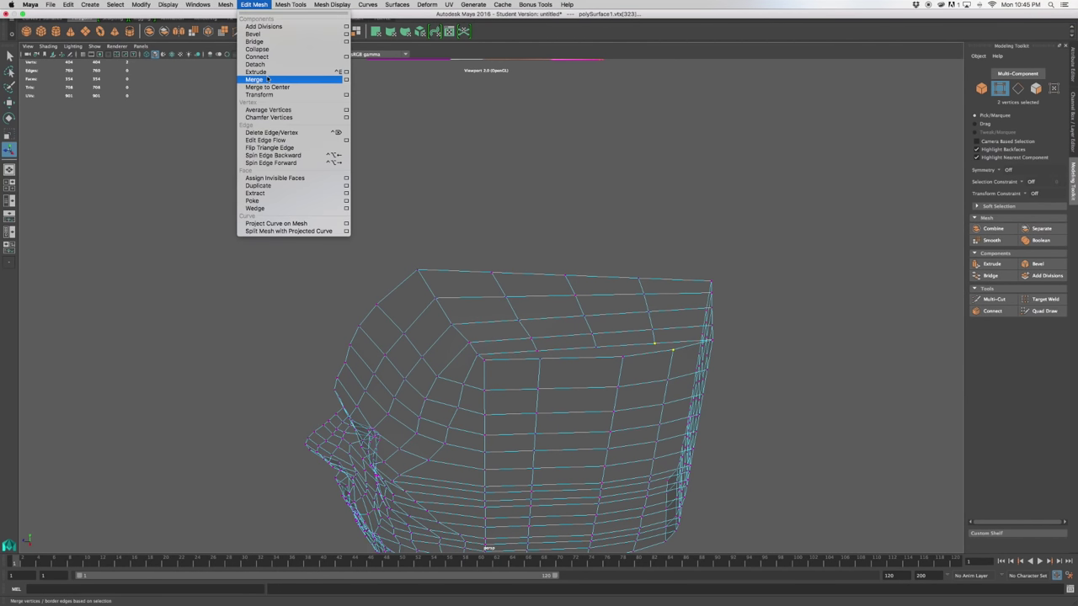
{"action": "left_click", "coordinate": [261, 75]}
{"action": "left_click_drag", "start_coordinate": [632, 343], "coordinate": [633, 343]}
{"action": "key", "text": "g"}
{"action": "left_click_drag", "start_coordinate": [530, 368], "coordinate": [555, 346]}
{"action": "key", "text": "g"}
{"action": "left_click_drag", "start_coordinate": [473, 370], "coordinate": [546, 368]}
{"action": "key", "text": "g"}
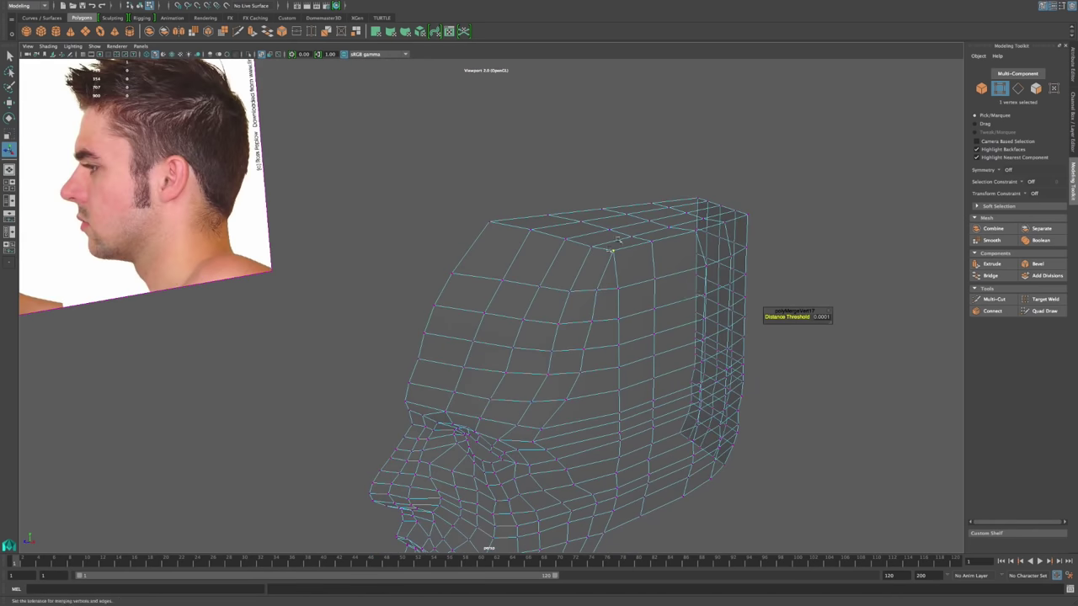
Step: Merge the paired vertices down the side of the forehead where the face meets the side strip
{"action": "left_click_drag", "start_coordinate": [591, 300], "coordinate": [631, 278]}
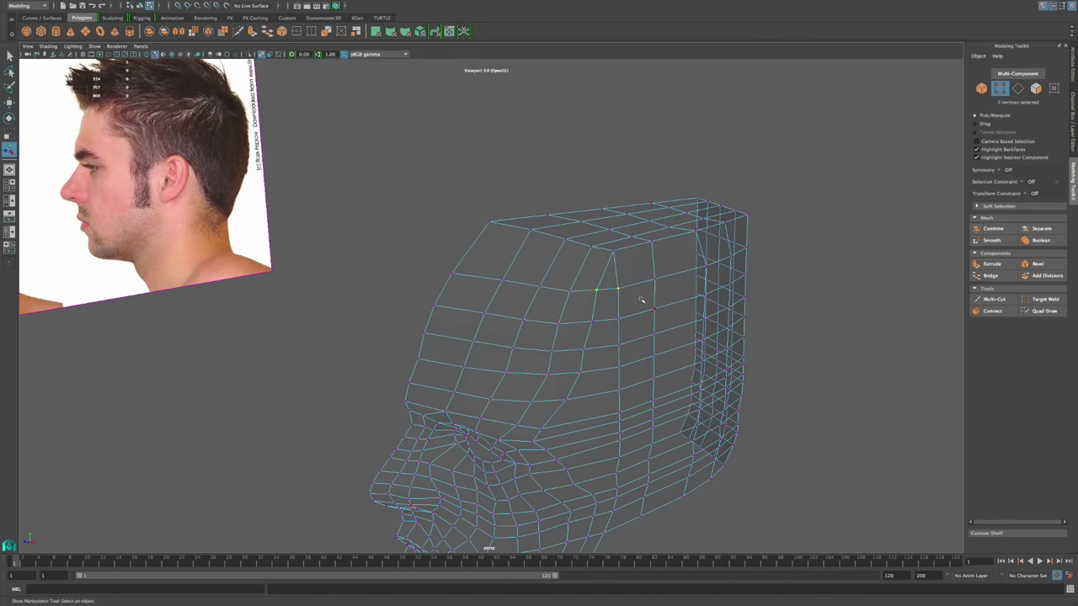
{"action": "key", "text": "g"}
{"action": "left_click_drag", "start_coordinate": [587, 329], "coordinate": [624, 309]}
{"action": "key", "text": "g"}
{"action": "left_click_drag", "start_coordinate": [578, 356], "coordinate": [629, 336]}
{"action": "key", "text": "g"}
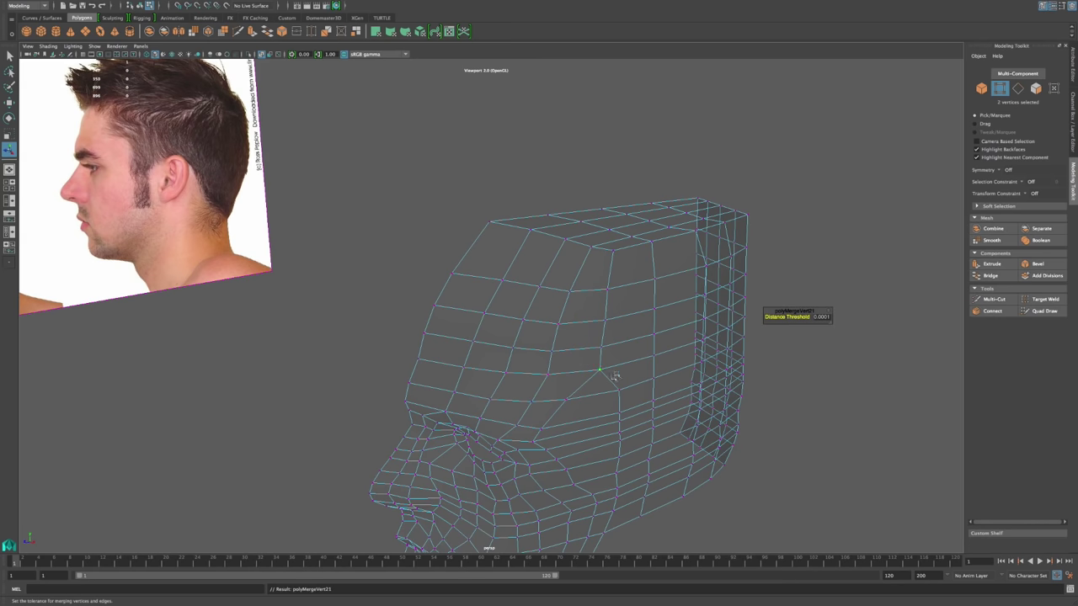
{"action": "mouse_move", "coordinate": [560, 404]}
{"action": "left_mouse_down"}
{"action": "mouse_move", "coordinate": [631, 383]}
{"action": "mouse_move", "coordinate": [581, 370]}
{"action": "mouse_move", "coordinate": [590, 385]}
{"action": "mouse_move", "coordinate": [692, 345]}
{"action": "left_mouse_up"}
{"action": "key", "text": "g"}
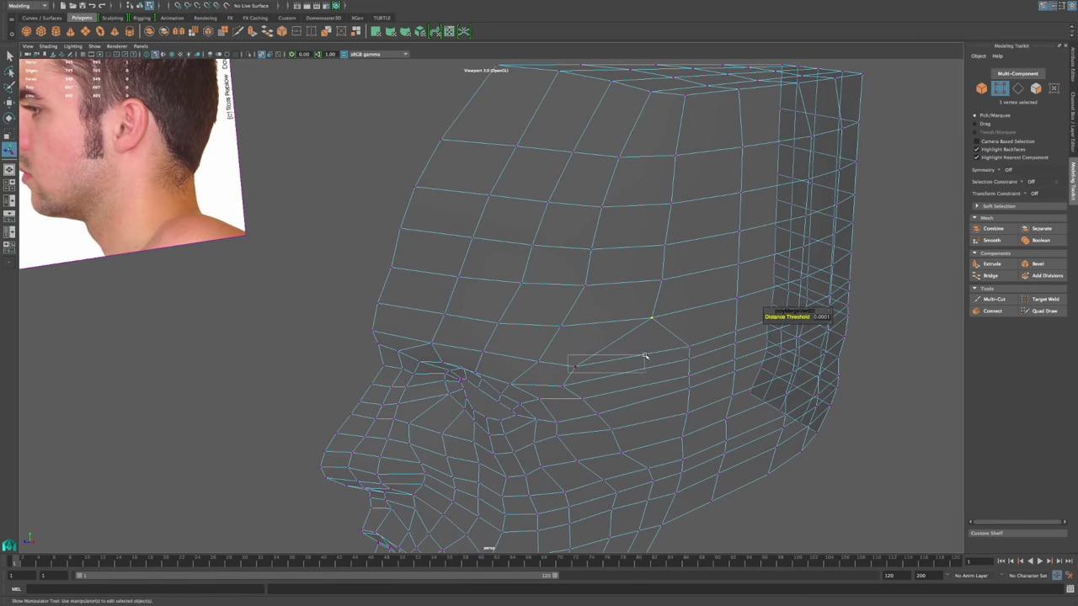
Step: Merge the face and side strip vertex pairs beside the eye and down toward the upper cheek
{"action": "key", "text": "g"}
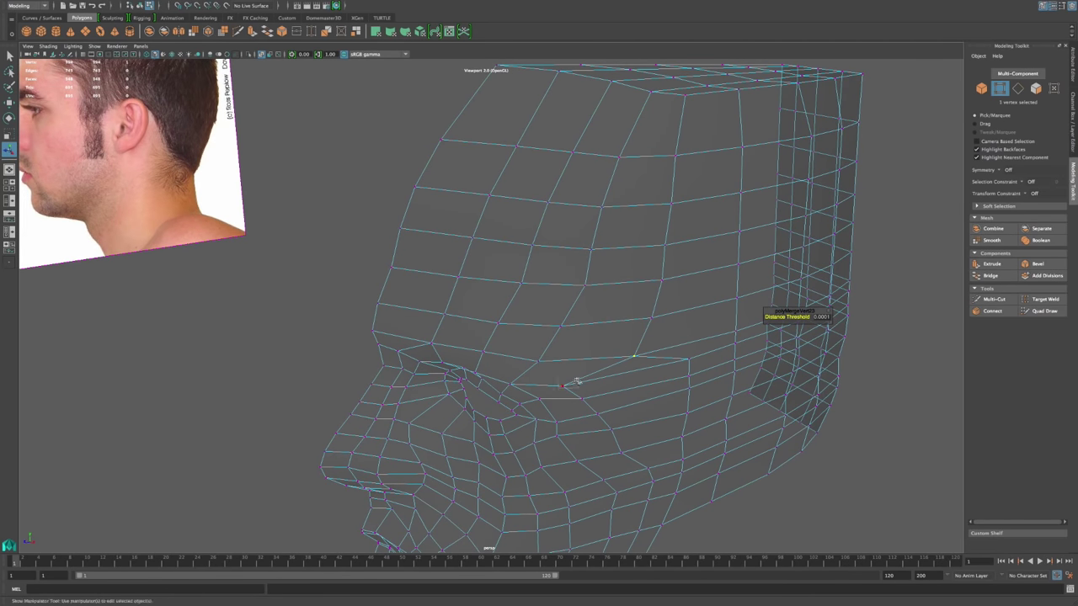
{"action": "key", "text": "g"}
{"action": "left_click", "coordinate": [579, 402]}
{"action": "left_click", "coordinate": [687, 381], "text": "shift"}
{"action": "key", "text": "g"}
{"action": "left_click", "coordinate": [598, 415]}
{"action": "left_click", "coordinate": [687, 392], "text": "shift"}
{"action": "key", "text": "g"}
{"action": "left_click", "coordinate": [610, 431]}
{"action": "key", "text": "g"}
{"action": "left_click_drag", "start_coordinate": [699, 411], "coordinate": [708, 305], "text": "alt"}
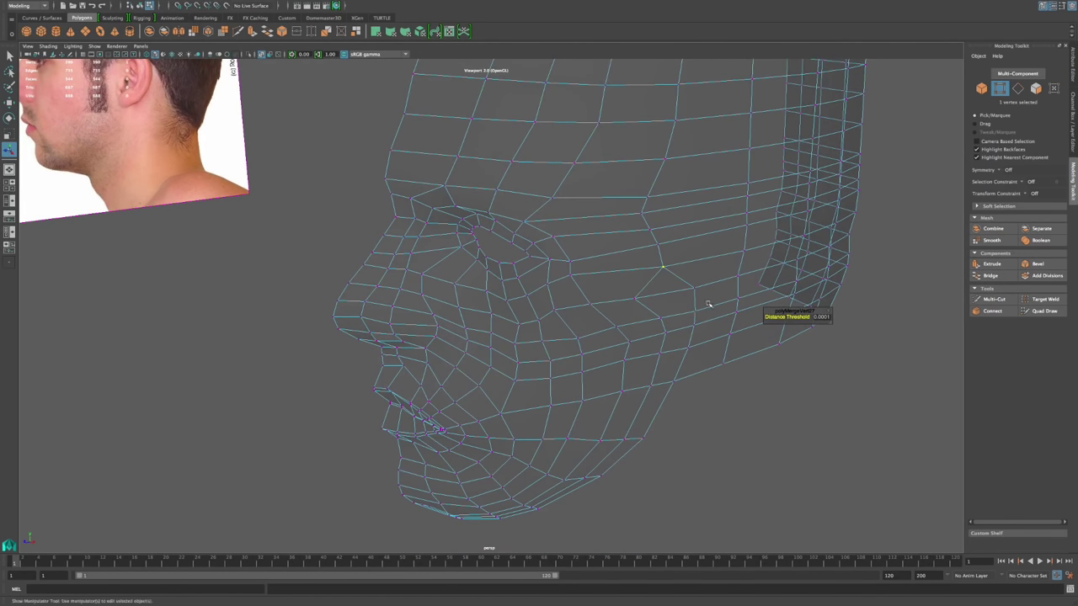
Step: Merge the next three face and side strip vertex pairs down the cheek seam
{"action": "left_click", "coordinate": [636, 301]}
{"action": "key", "text": "g"}
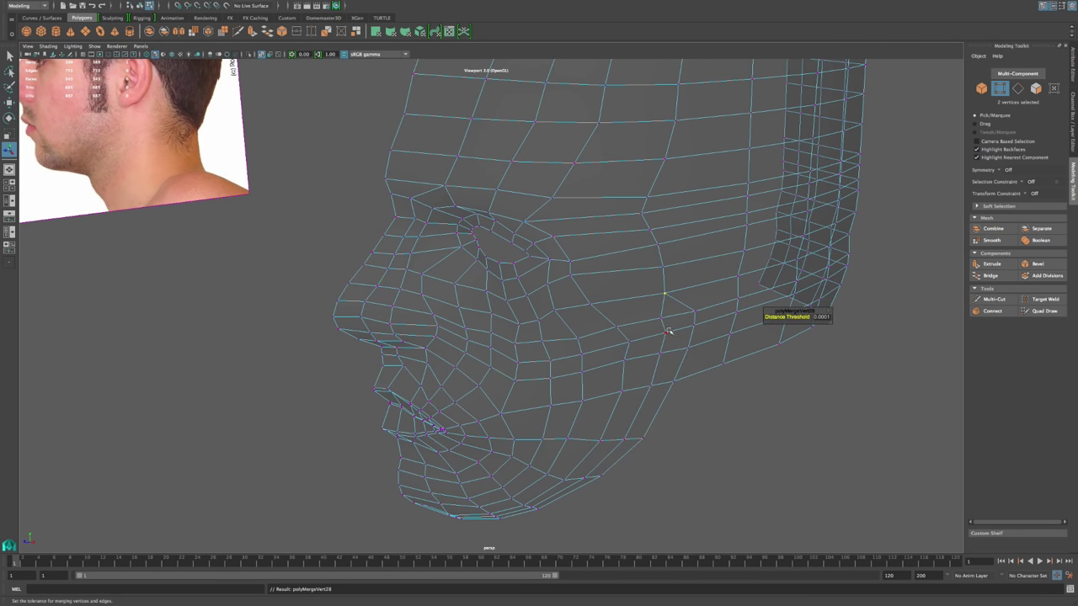
{"action": "left_click", "coordinate": [660, 320]}
{"action": "left_click", "coordinate": [692, 320], "text": "shift"}
{"action": "key", "text": "g"}
{"action": "left_click", "coordinate": [665, 334]}
{"action": "left_click", "coordinate": [694, 326], "text": "shift"}
{"action": "key", "text": "g"}
Step: Merge the remaining vertex pairs at the lower end of the cheek seam, undoing the merge that pulls in the wrong vertex
{"action": "left_click", "coordinate": [657, 359]}
{"action": "left_click", "coordinate": [689, 349], "text": "shift"}
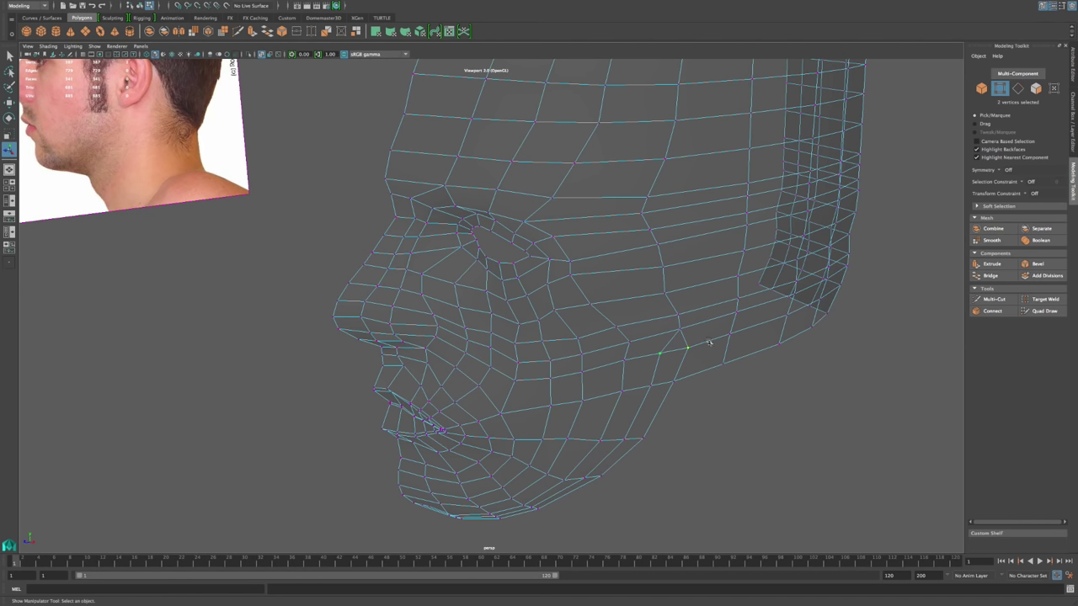
{"action": "key", "text": "g"}
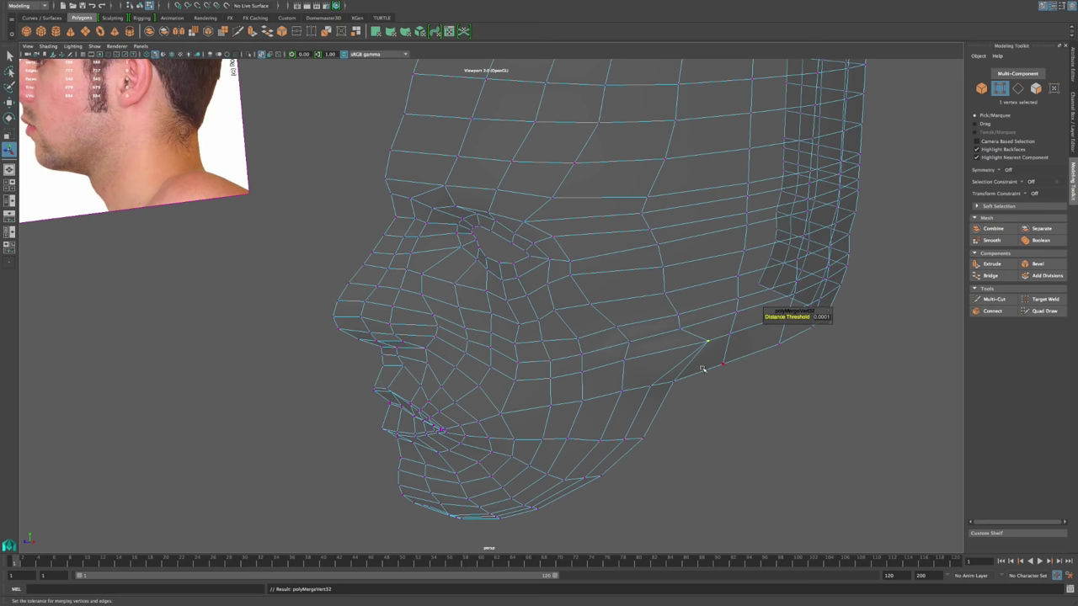
{"action": "key", "text": "ctrl+z"}
{"action": "key", "text": "g"}
{"action": "left_click_drag", "start_coordinate": [680, 368], "coordinate": [702, 318], "text": "alt"}
{"action": "key", "text": "g"}
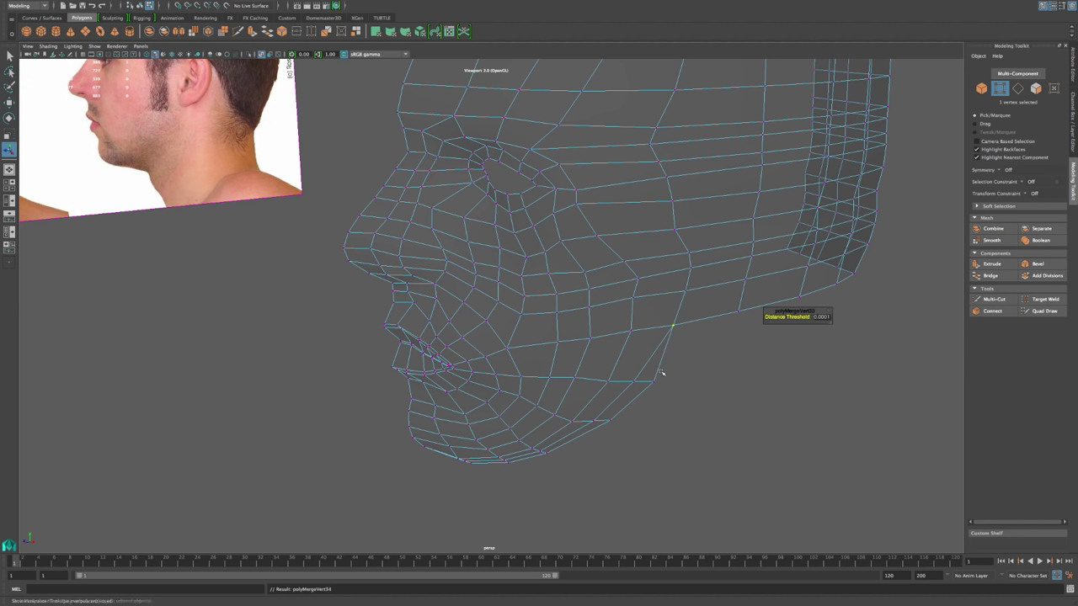
Step: Merge the doubled vertices along the lower edge of the jaw, from the jaw corner to the chin
{"action": "left_click_drag", "start_coordinate": [627, 389], "coordinate": [669, 371]}
{"action": "key", "text": "g"}
{"action": "left_click_drag", "start_coordinate": [587, 428], "coordinate": [695, 348]}
{"action": "key", "text": "g"}
{"action": "key", "text": "g"}
{"action": "left_click_drag", "start_coordinate": [632, 380], "coordinate": [667, 360]}
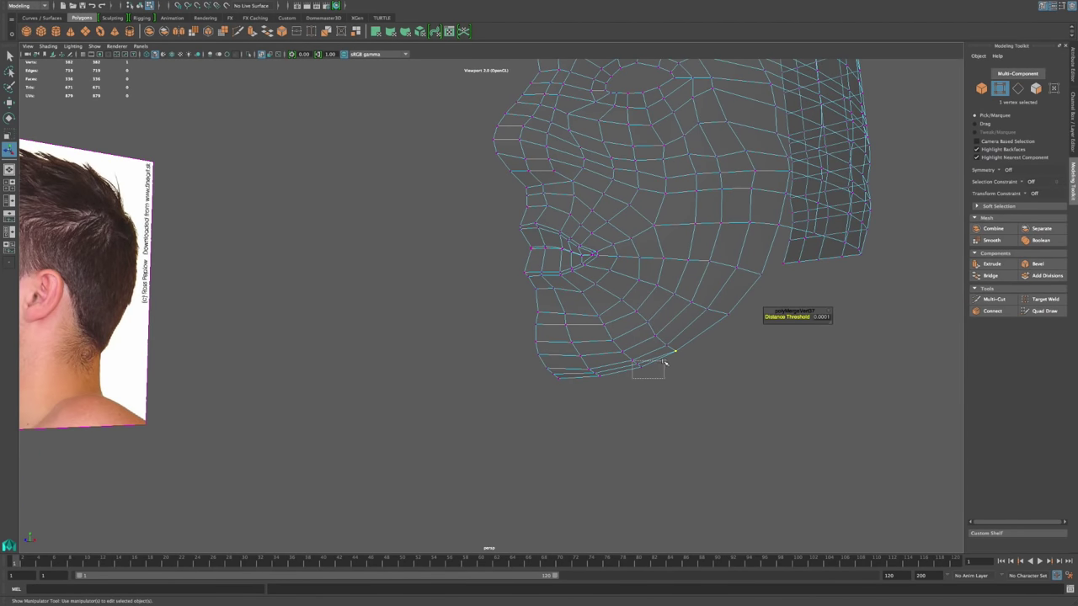
{"action": "key", "text": "g"}
{"action": "left_click_drag", "start_coordinate": [615, 373], "coordinate": [615, 374]}
{"action": "key", "text": "g"}
{"action": "left_click_drag", "start_coordinate": [541, 396], "coordinate": [583, 373]}
{"action": "key", "text": "g"}
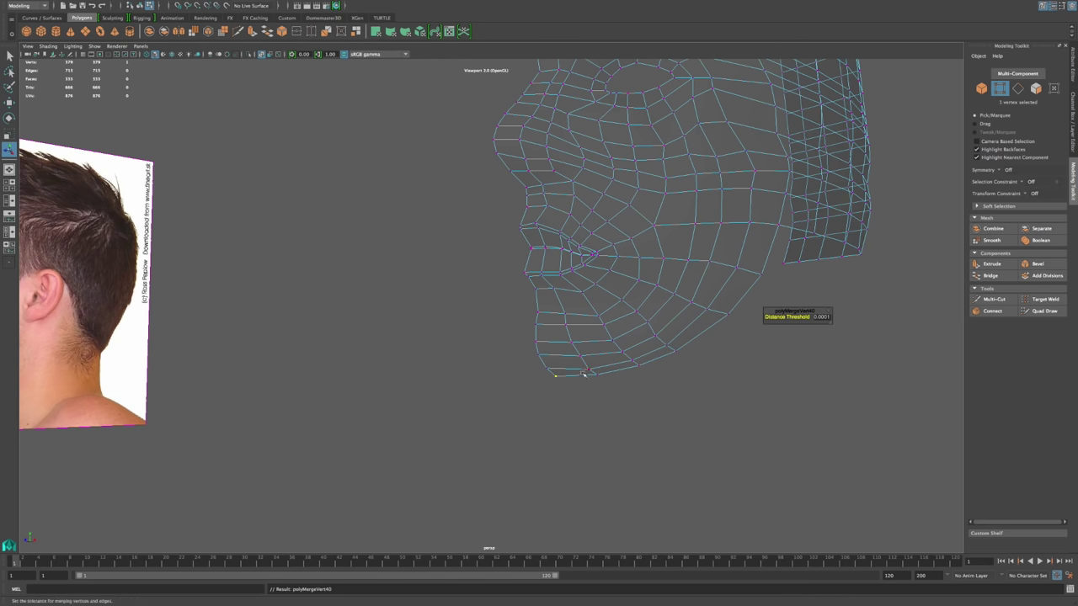
Step: Switch to the two-view layout and set the perspective pane to the orthographic side view
{"action": "left_click", "coordinate": [652, 463]}
{"action": "left_click_drag", "start_coordinate": [784, 349], "coordinate": [632, 323], "text": "alt"}
{"action": "key", "text": "space"}
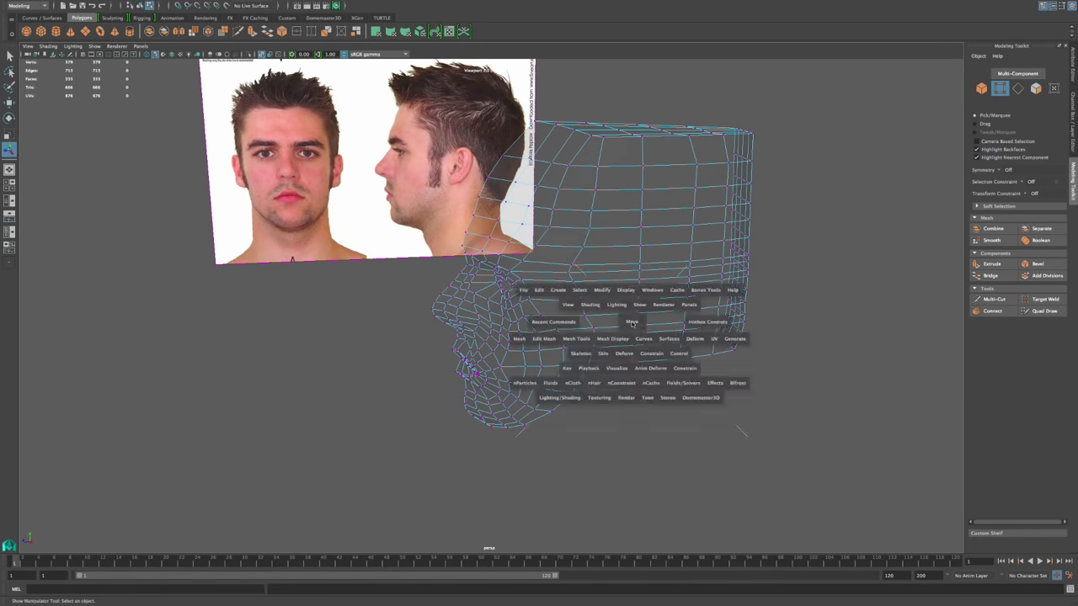
{"action": "left_click", "coordinate": [614, 65]}
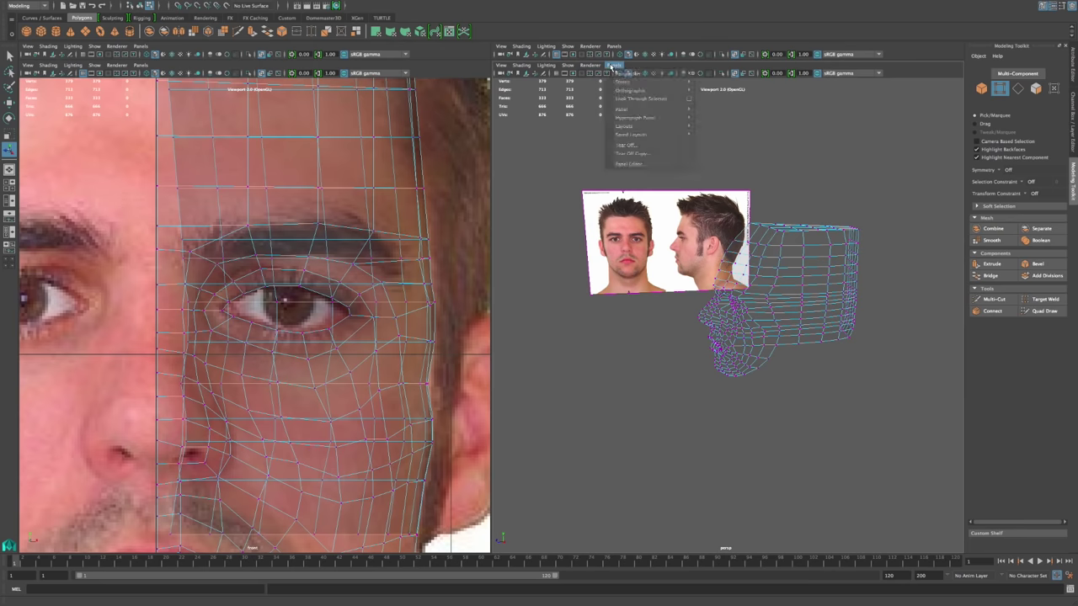
{"action": "mouse_move", "coordinate": [630, 90]}
{"action": "left_click", "coordinate": [712, 99]}
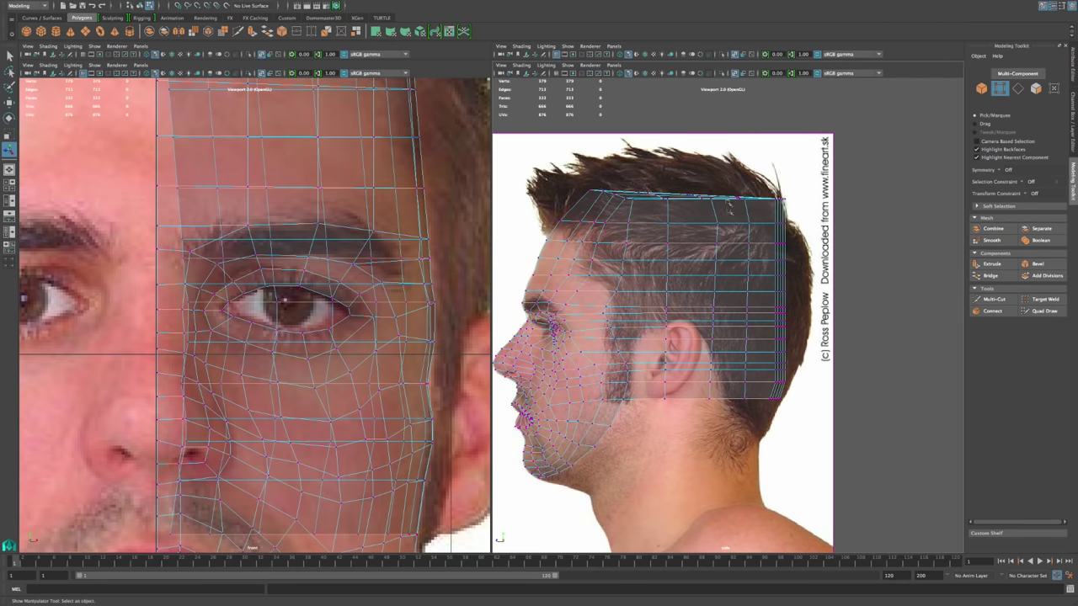
Step: Raise the vertex columns along the top of the head and reshape the upper back corner to follow the side photo's rounded crown
{"action": "scroll", "coordinate": [670, 213], "scroll_direction": "up", "scroll_amount": 5}
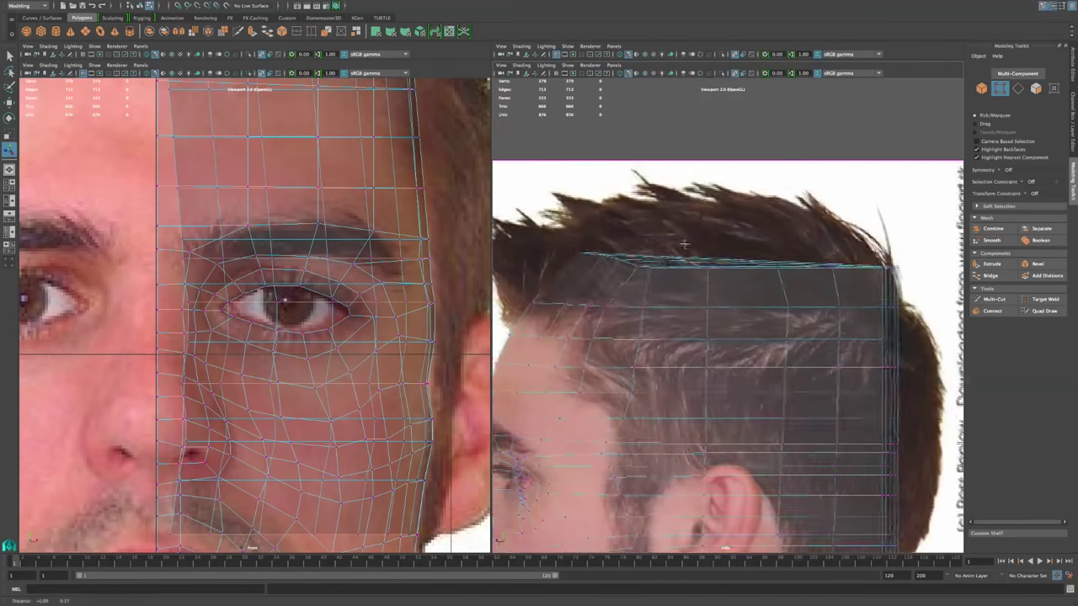
{"action": "left_click_drag", "start_coordinate": [739, 282], "coordinate": [739, 282]}
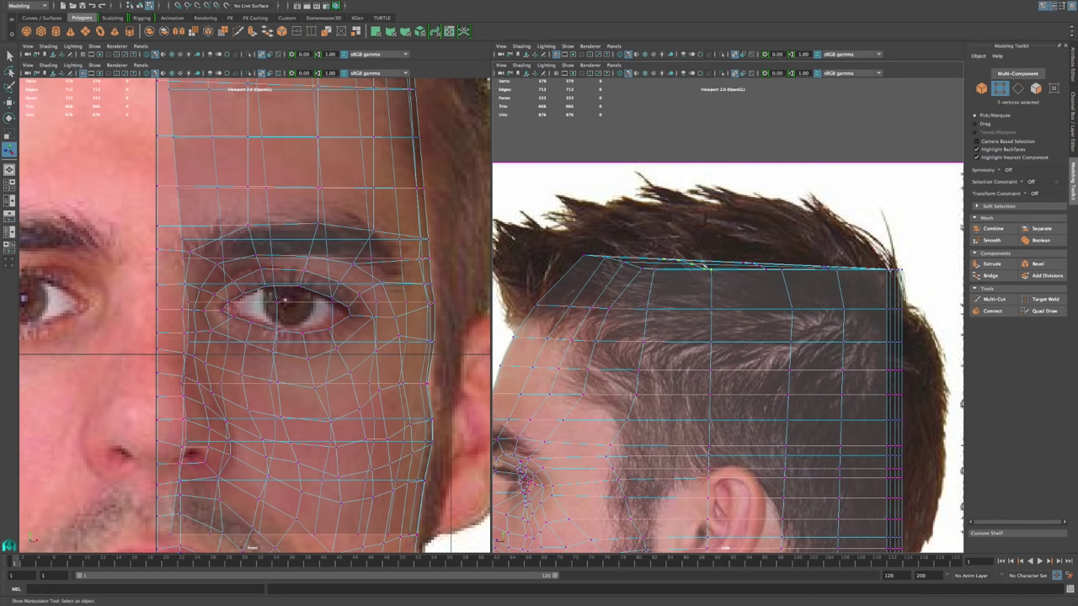
{"action": "key", "text": "w"}
{"action": "left_click_drag", "start_coordinate": [689, 244], "coordinate": [691, 217]}
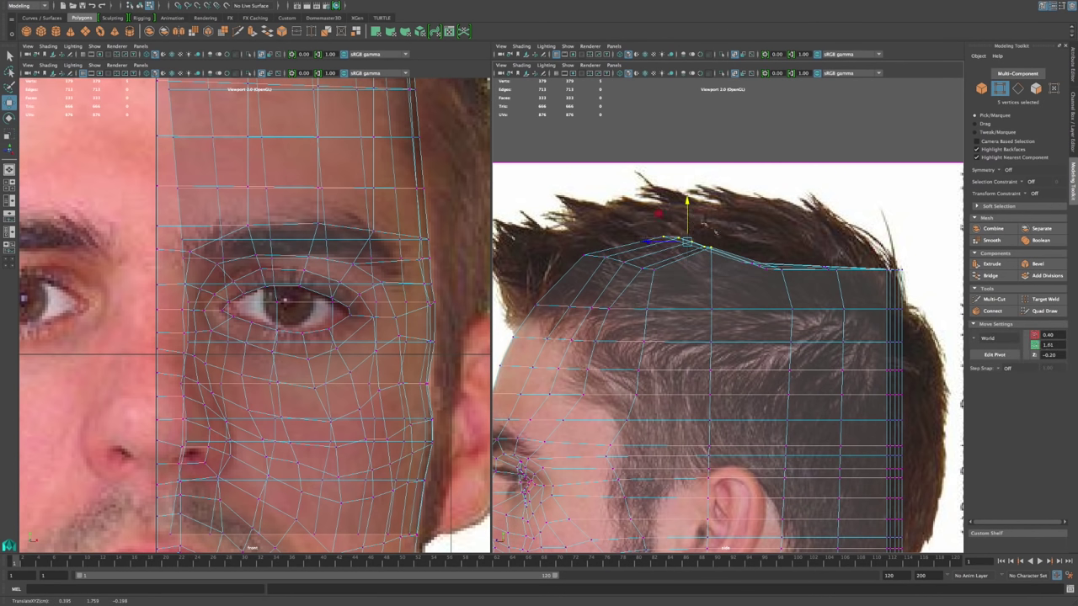
{"action": "left_click_drag", "start_coordinate": [732, 297], "coordinate": [762, 203]}
{"action": "left_click_drag", "start_coordinate": [804, 304], "coordinate": [830, 204]}
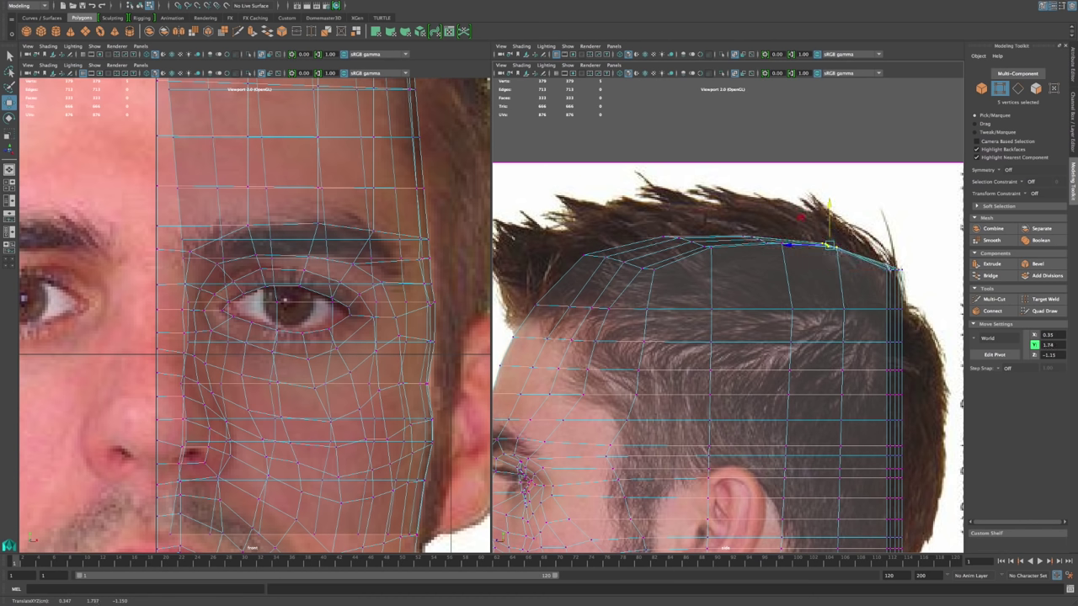
{"action": "mouse_move", "coordinate": [872, 288]}
{"action": "left_mouse_down"}
{"action": "mouse_move", "coordinate": [912, 255]}
{"action": "mouse_move", "coordinate": [886, 278]}
{"action": "left_mouse_up"}
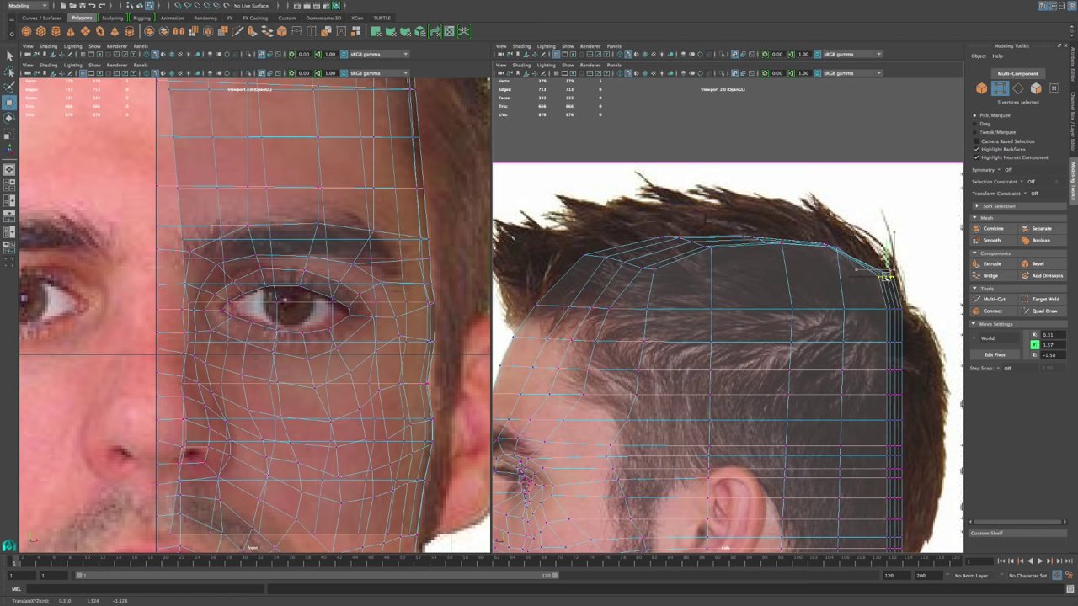
{"action": "left_click_drag", "start_coordinate": [879, 324], "coordinate": [916, 295]}
Step: Move the upper and middle vertex rows at the back of the head outward to match the skull outline in the side photo
{"action": "middle_click_drag", "start_coordinate": [914, 311], "coordinate": [810, 255], "text": "alt"}
{"action": "left_click_drag", "start_coordinate": [792, 254], "coordinate": [830, 301]}
{"action": "left_click_drag", "start_coordinate": [761, 326], "coordinate": [834, 329]}
{"action": "left_click_drag", "start_coordinate": [771, 352], "coordinate": [834, 355]}
{"action": "left_click_drag", "start_coordinate": [769, 378], "coordinate": [816, 355]}
{"action": "left_click_drag", "start_coordinate": [792, 365], "coordinate": [832, 379]}
{"action": "middle_click_drag", "start_coordinate": [785, 402], "coordinate": [778, 288], "text": "alt"}
{"action": "left_click_drag", "start_coordinate": [811, 274], "coordinate": [813, 293]}
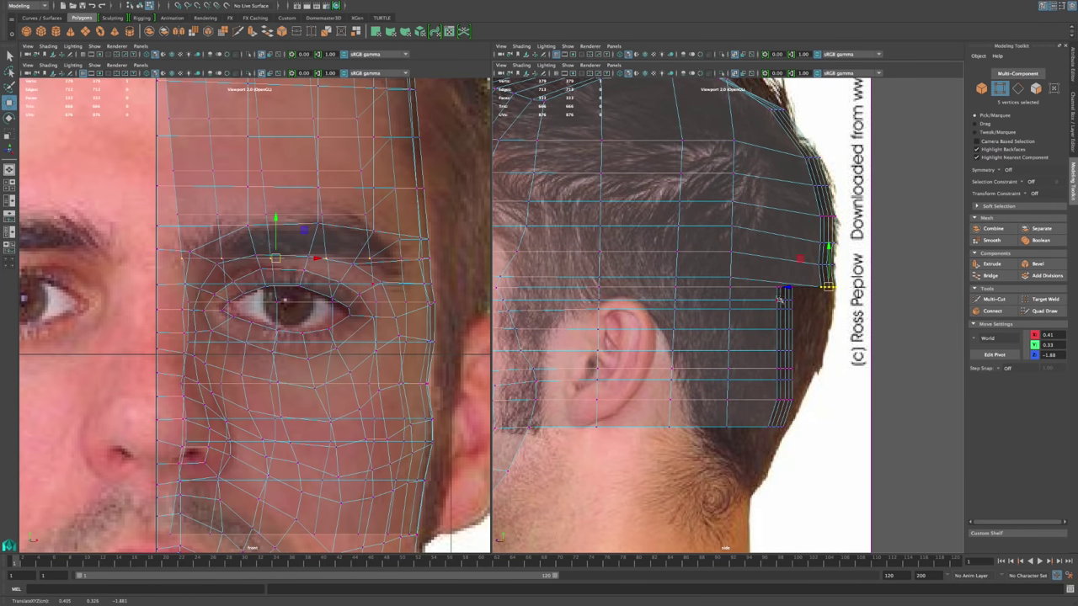
Step: Position and angle the lower back vertex rows so the mesh tapers down to the nape in the side photo
{"action": "left_click_drag", "start_coordinate": [742, 456], "coordinate": [793, 283]}
{"action": "left_click_drag", "start_coordinate": [779, 356], "coordinate": [798, 399]}
{"action": "key", "text": "e"}
{"action": "key", "text": "w"}
{"action": "mouse_move", "coordinate": [745, 475]}
{"action": "left_mouse_down"}
{"action": "mouse_move", "coordinate": [800, 451]}
{"action": "mouse_move", "coordinate": [748, 486]}
{"action": "left_mouse_up"}
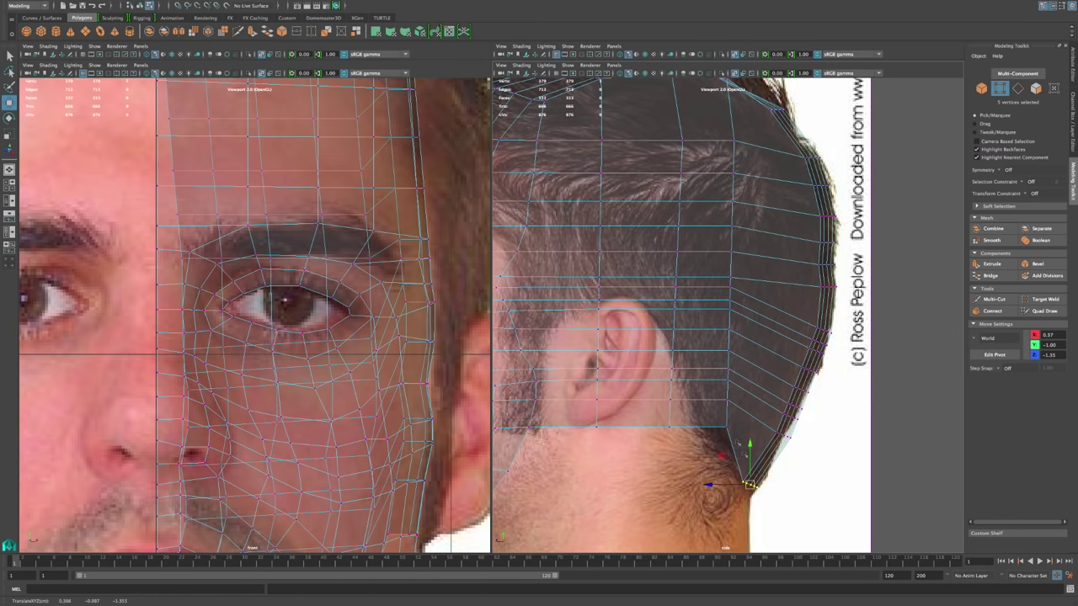
Step: Lower the bottom edge vertices behind the ear and curve the rear side column to follow the back of the head
{"action": "left_click", "coordinate": [725, 428]}
{"action": "left_click_drag", "start_coordinate": [725, 428], "coordinate": [711, 459]}
{"action": "left_click", "coordinate": [669, 428]}
{"action": "left_click_drag", "start_coordinate": [669, 427], "coordinate": [665, 449]}
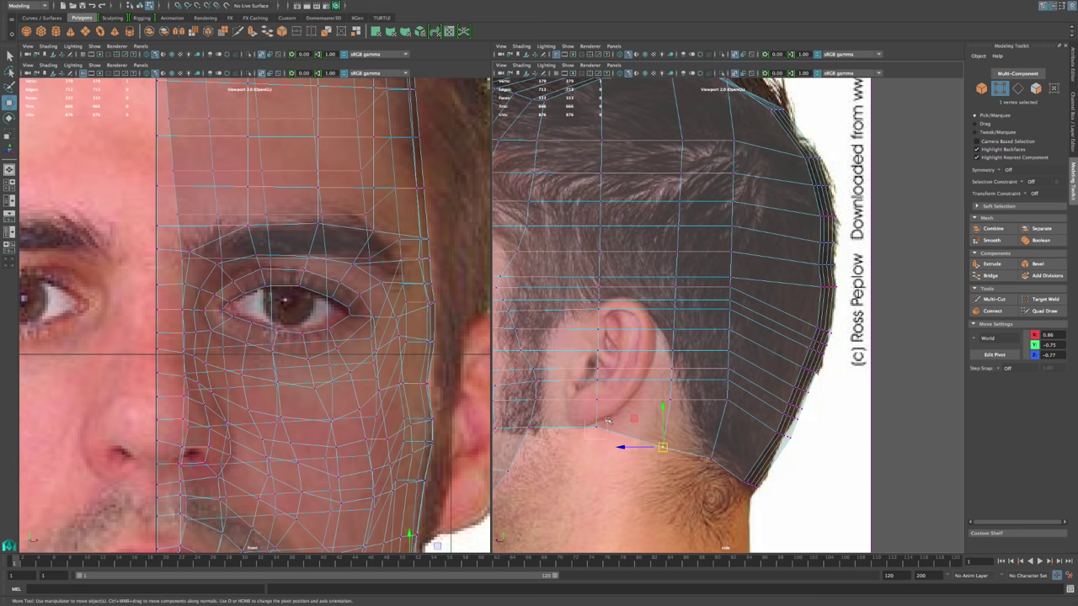
{"action": "left_click", "coordinate": [726, 399]}
{"action": "left_click_drag", "start_coordinate": [727, 399], "coordinate": [760, 292]}
{"action": "middle_click_drag", "start_coordinate": [724, 262], "coordinate": [709, 338], "text": "alt"}
{"action": "left_click_drag", "start_coordinate": [706, 337], "coordinate": [713, 178]}
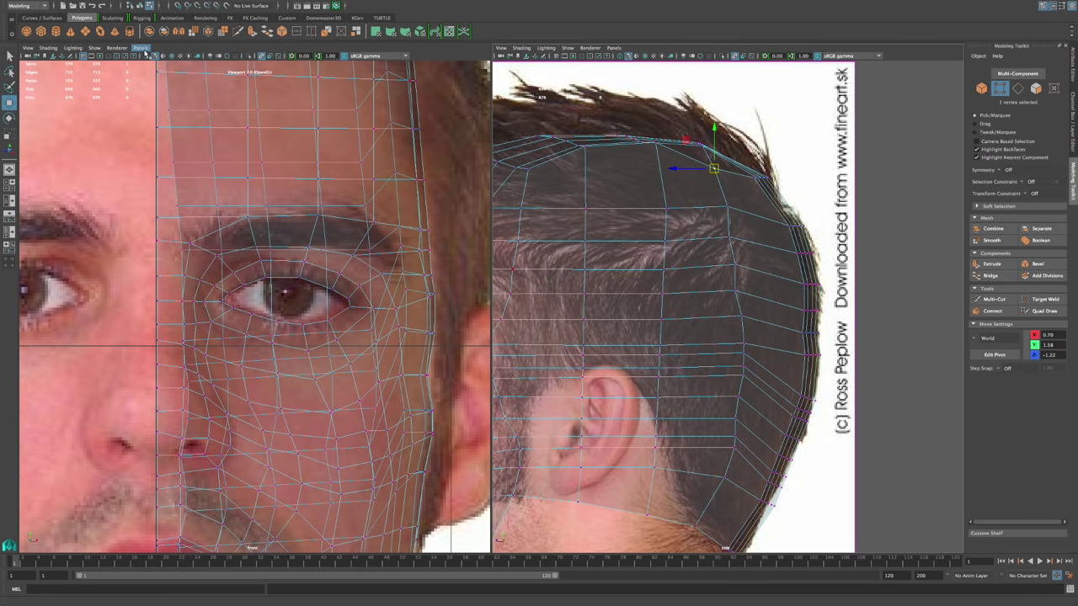
Step: Change the front view pane to the perspective camera and frame the whole head mesh
{"action": "left_click", "coordinate": [145, 53]}
{"action": "mouse_move", "coordinate": [194, 56]}
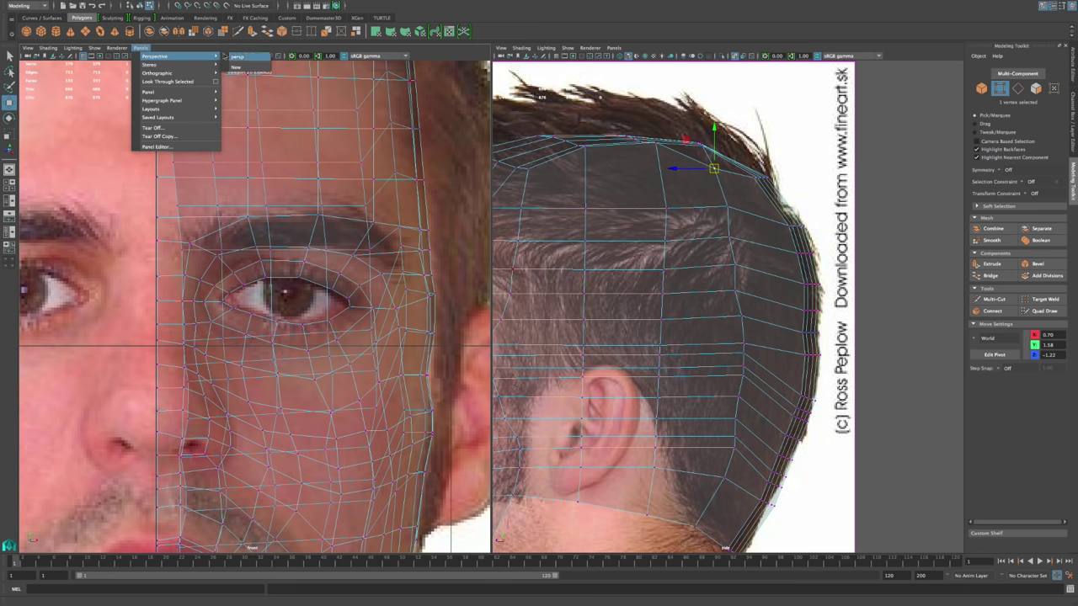
{"action": "left_click", "coordinate": [244, 56]}
{"action": "left_click_drag", "start_coordinate": [360, 295], "coordinate": [397, 288], "text": "alt"}
{"action": "right_click_drag", "start_coordinate": [397, 289], "coordinate": [430, 299], "text": "alt"}
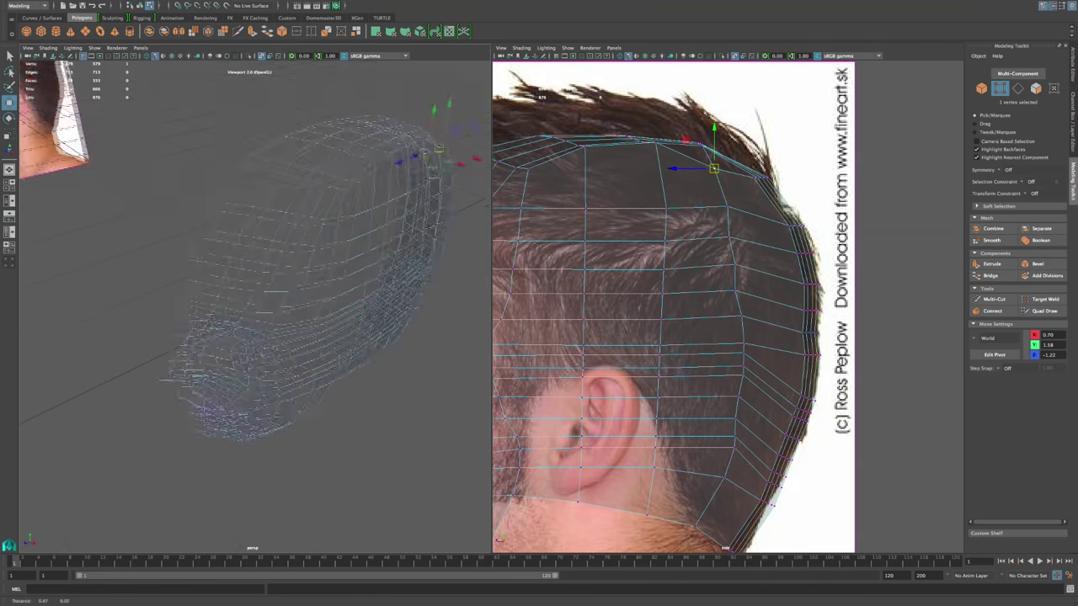
{"action": "middle_click_drag", "start_coordinate": [425, 301], "coordinate": [320, 349], "text": "alt"}
{"action": "left_click_drag", "start_coordinate": [320, 350], "coordinate": [282, 196], "text": "alt"}
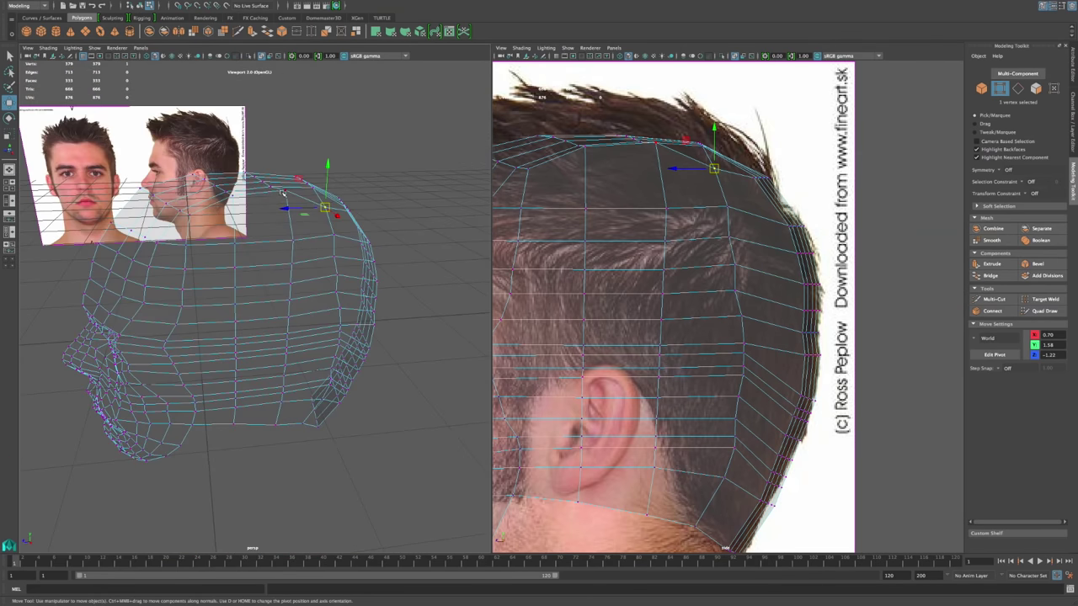
Step: Turn off X-ray display in the perspective view and lower the upper side vertices between crown and forehead to round the top edge
{"action": "left_click_drag", "start_coordinate": [284, 148], "coordinate": [286, 160]}
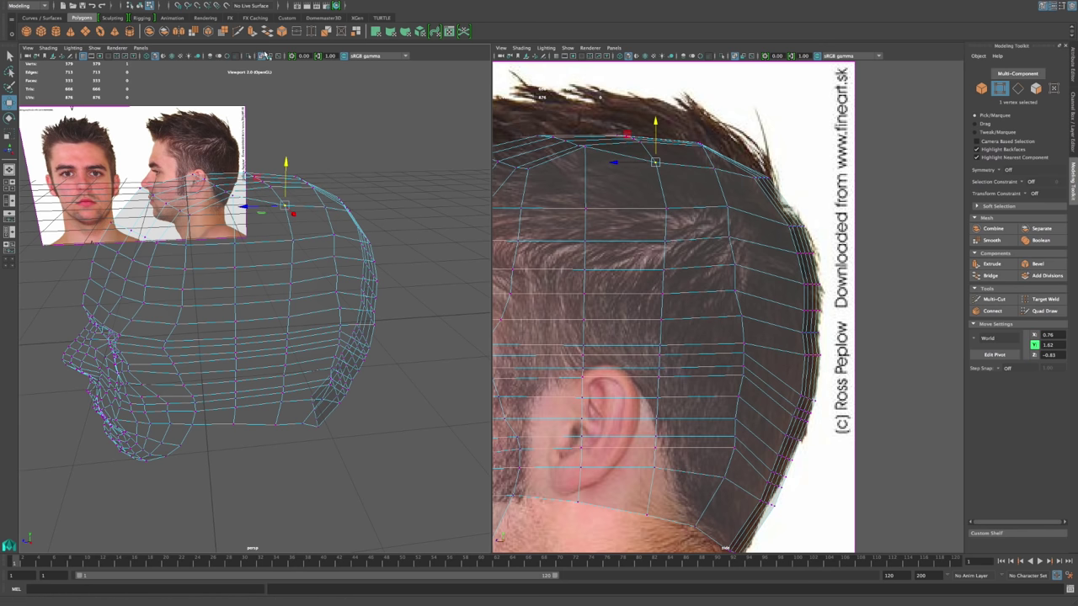
{"action": "left_click", "coordinate": [264, 55]}
{"action": "left_click_drag", "start_coordinate": [316, 245], "coordinate": [405, 245], "text": "alt"}
{"action": "left_click", "coordinate": [406, 244]}
{"action": "left_click_drag", "start_coordinate": [212, 172], "coordinate": [303, 248], "text": "alt"}
{"action": "left_click", "coordinate": [303, 249]}
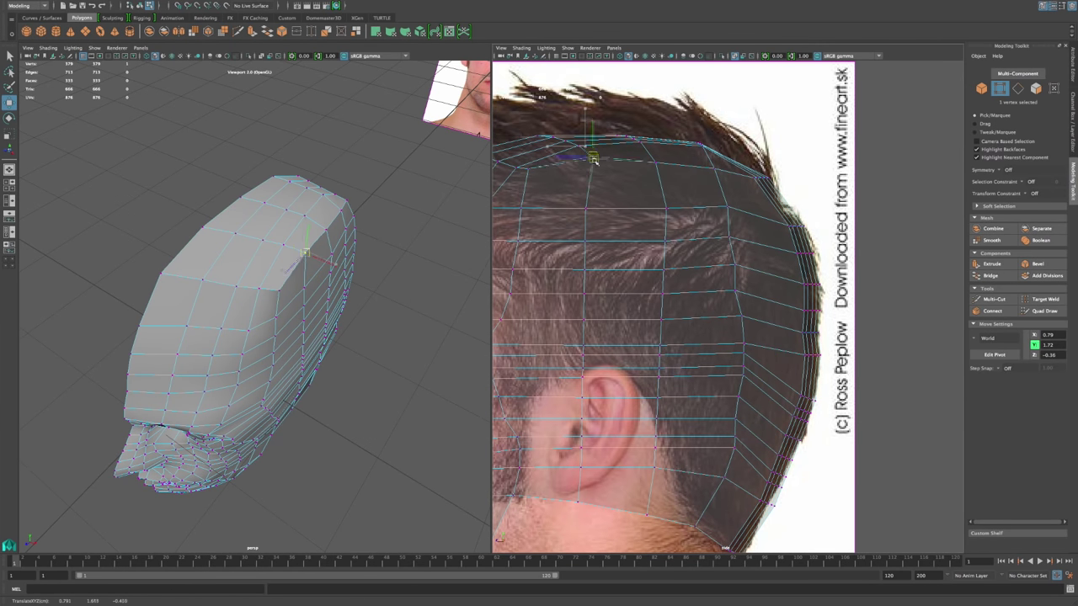
{"action": "left_click", "coordinate": [527, 169]}
{"action": "left_click_drag", "start_coordinate": [528, 169], "coordinate": [537, 180]}
Step: Pull the two side edge vertices at the upper back corner of the head inward to round it
{"action": "left_click_drag", "start_coordinate": [407, 266], "coordinate": [294, 199], "text": "alt"}
{"action": "left_click", "coordinate": [294, 198]}
{"action": "left_click", "coordinate": [334, 228]}
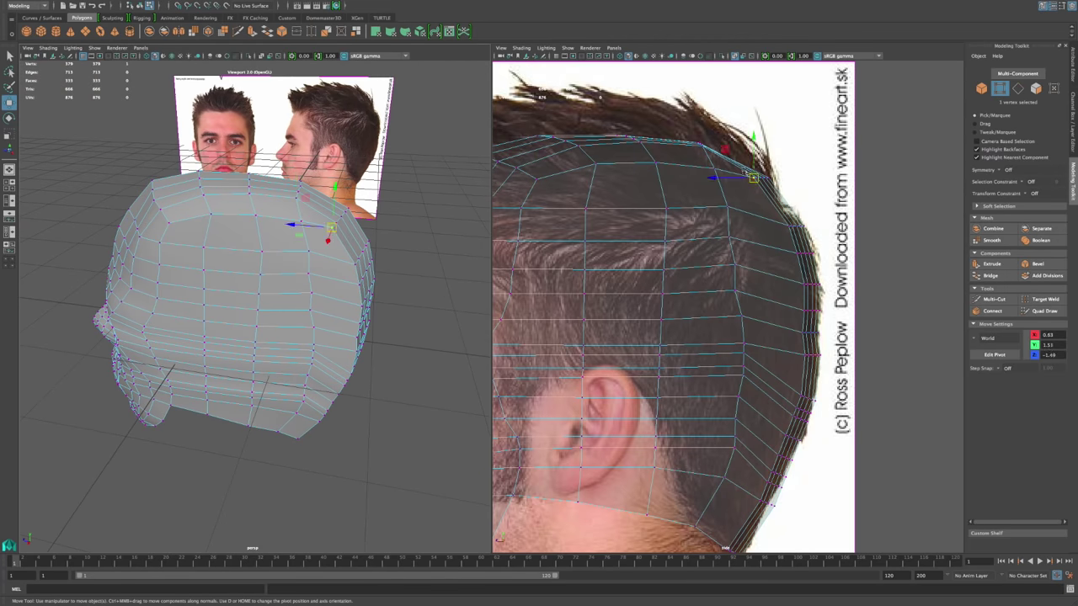
{"action": "left_click_drag", "start_coordinate": [754, 179], "coordinate": [748, 187]}
{"action": "left_click", "coordinate": [785, 228]}
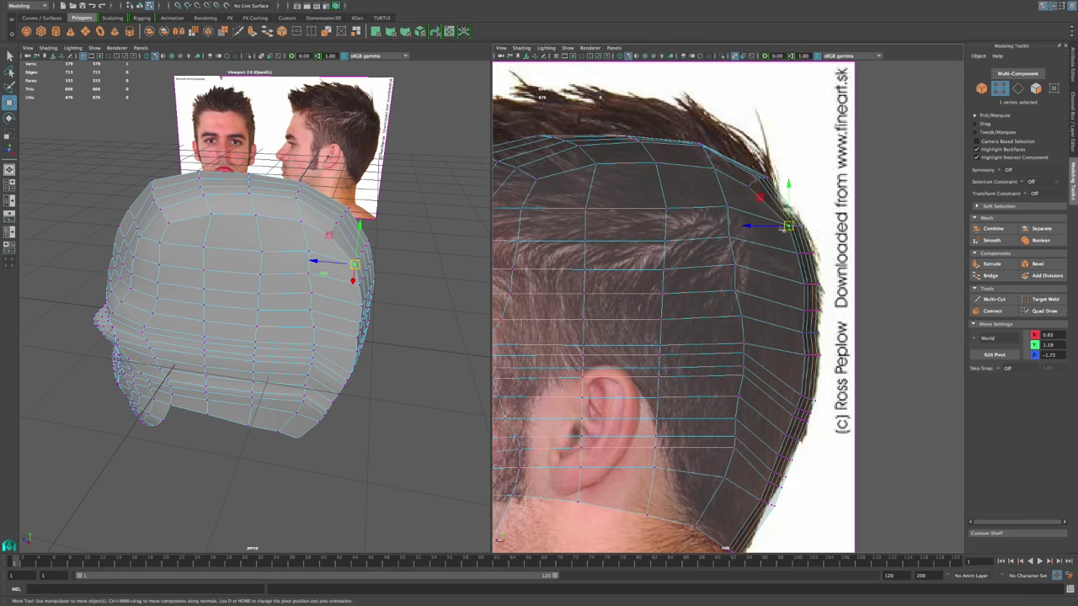
{"action": "left_click_drag", "start_coordinate": [762, 227], "coordinate": [752, 226]}
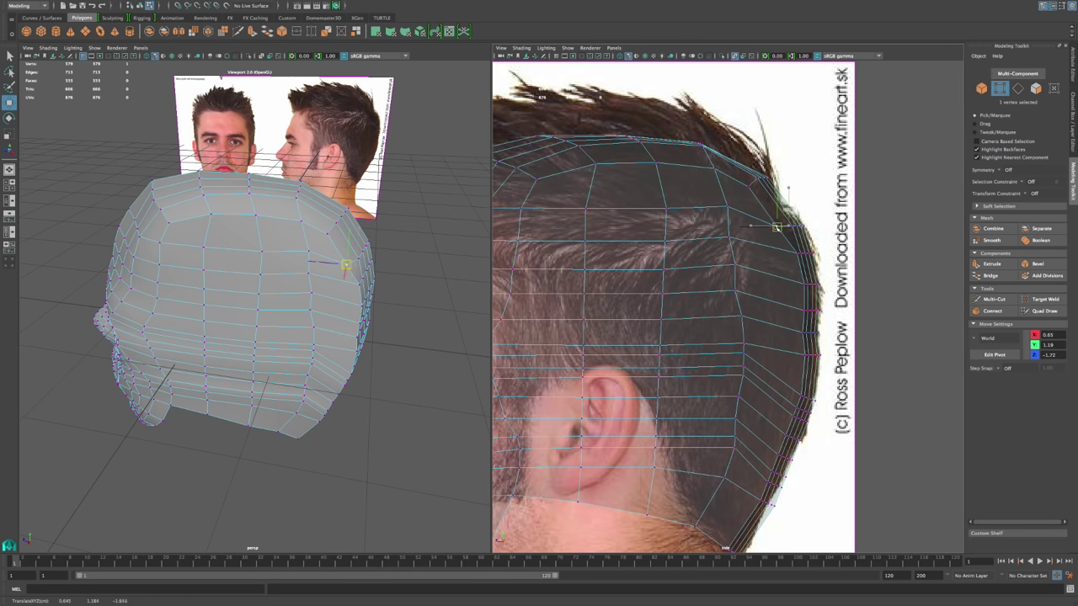
Step: Move the side edge vertices down the back of the head forward, from below the upper corner to ear level
{"action": "left_click", "coordinate": [360, 286]}
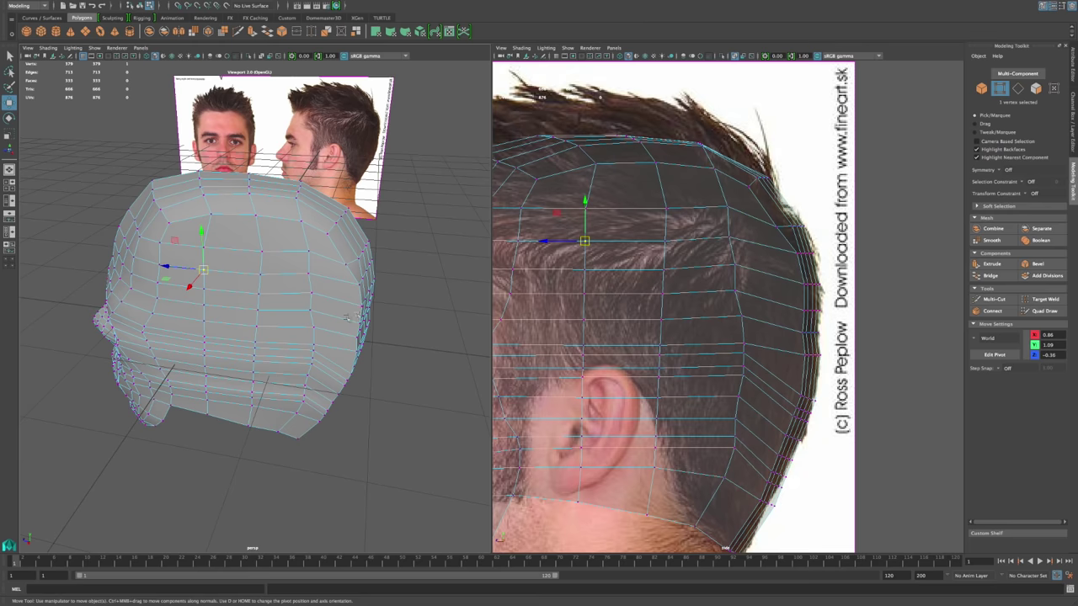
{"action": "left_click_drag", "start_coordinate": [359, 286], "coordinate": [291, 268], "text": "alt"}
{"action": "right_click_drag", "start_coordinate": [291, 268], "coordinate": [385, 294], "text": "alt"}
{"action": "left_click", "coordinate": [420, 203]}
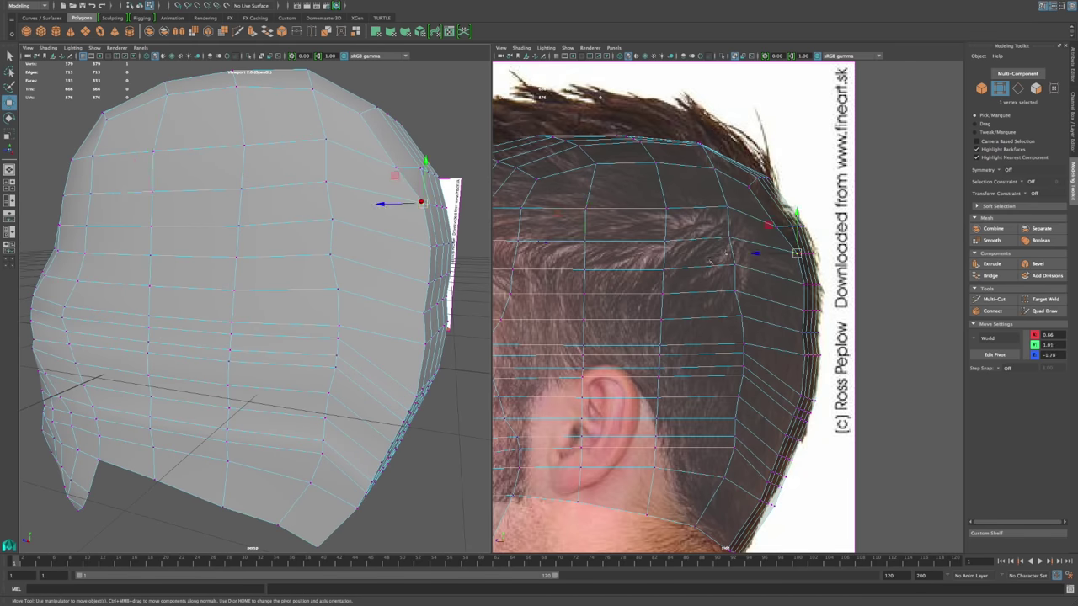
{"action": "mouse_move", "coordinate": [796, 253]}
{"action": "left_mouse_down"}
{"action": "mouse_move", "coordinate": [772, 253]}
{"action": "mouse_move", "coordinate": [781, 253]}
{"action": "left_mouse_up"}
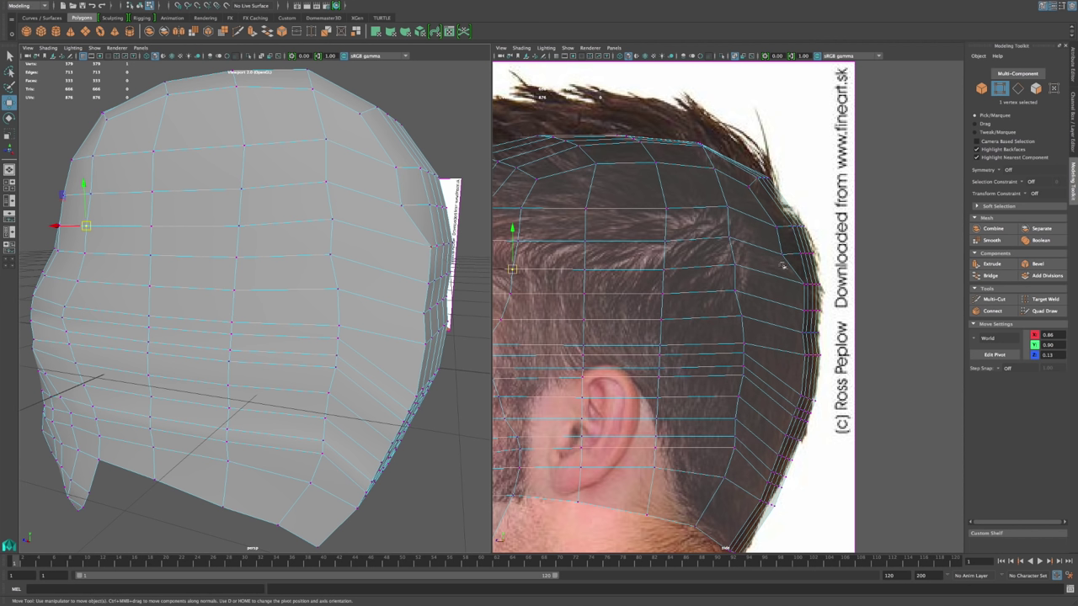
{"action": "left_click", "coordinate": [805, 286]}
{"action": "mouse_move", "coordinate": [799, 288]}
{"action": "left_mouse_down"}
{"action": "mouse_move", "coordinate": [806, 279]}
{"action": "mouse_move", "coordinate": [786, 291]}
{"action": "left_mouse_up"}
{"action": "left_click_drag", "start_coordinate": [795, 322], "coordinate": [806, 350]}
{"action": "left_click", "coordinate": [804, 362]}
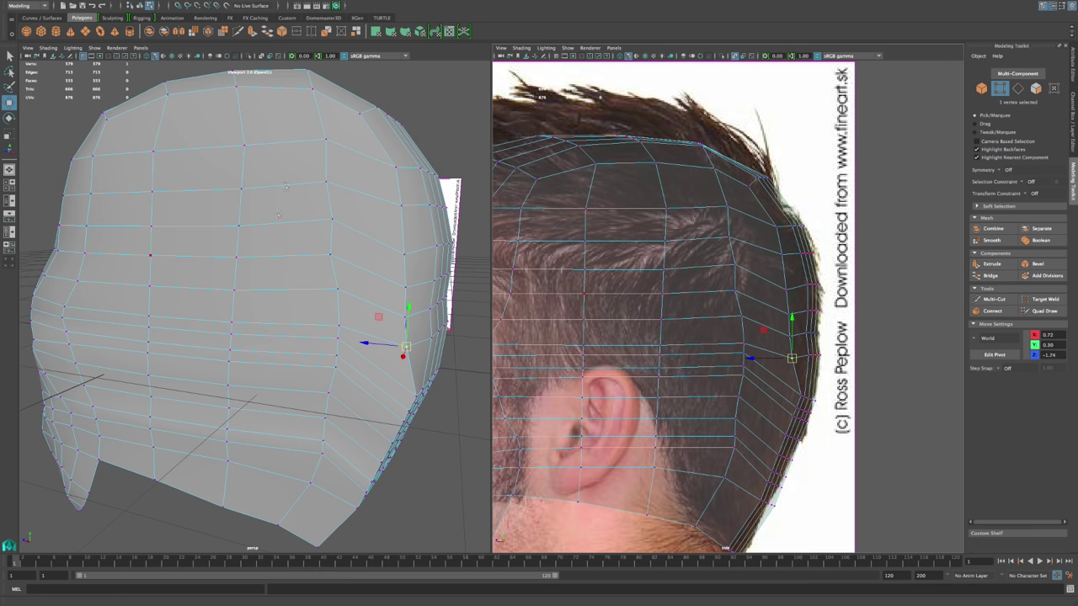
{"action": "left_click", "coordinate": [139, 48]}
{"action": "mouse_move", "coordinate": [151, 59]}
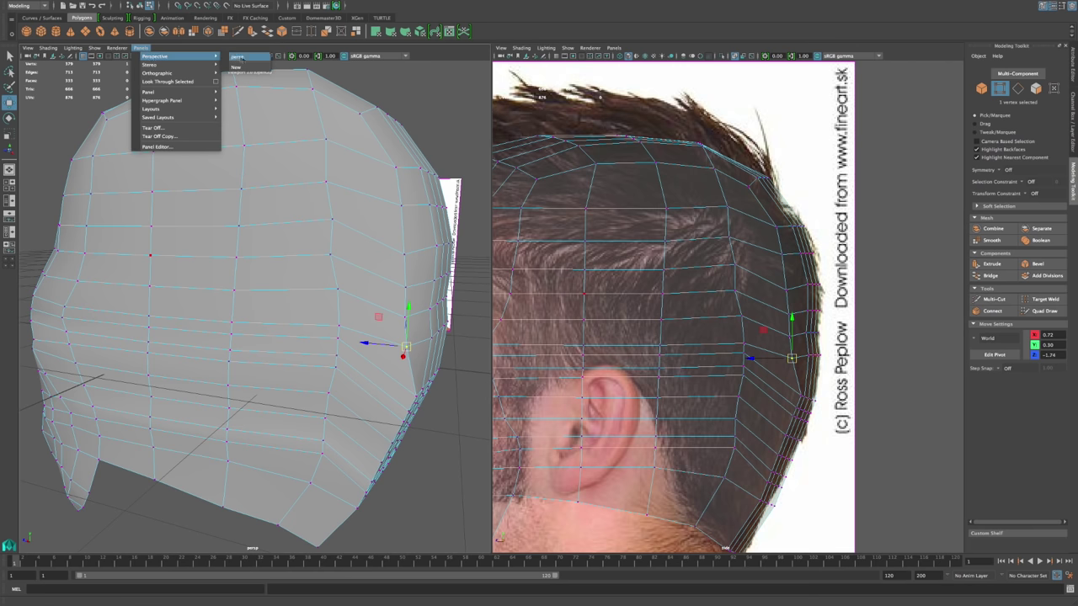
{"action": "left_click", "coordinate": [237, 57]}
Step: Lower two vertices on the upper back edge of the head near the side corner to smooth its curve
{"action": "scroll", "coordinate": [281, 167], "scroll_direction": "down", "scroll_amount": 5}
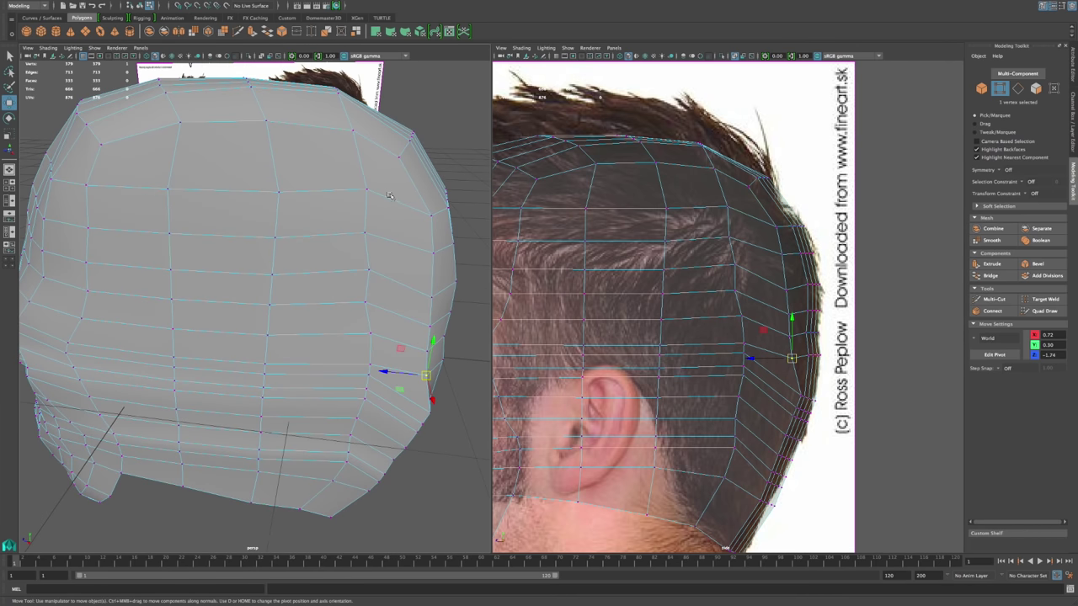
{"action": "left_click_drag", "start_coordinate": [282, 169], "coordinate": [260, 217], "text": "alt"}
{"action": "scroll", "coordinate": [260, 215], "scroll_direction": "up", "scroll_amount": 3}
{"action": "middle_click_drag", "start_coordinate": [258, 206], "coordinate": [258, 261], "text": "alt"}
{"action": "left_click_drag", "start_coordinate": [257, 262], "coordinate": [252, 273], "text": "alt"}
{"action": "left_click", "coordinate": [206, 232]}
{"action": "left_click_drag", "start_coordinate": [747, 149], "coordinate": [747, 154]}
{"action": "left_click", "coordinate": [235, 220]}
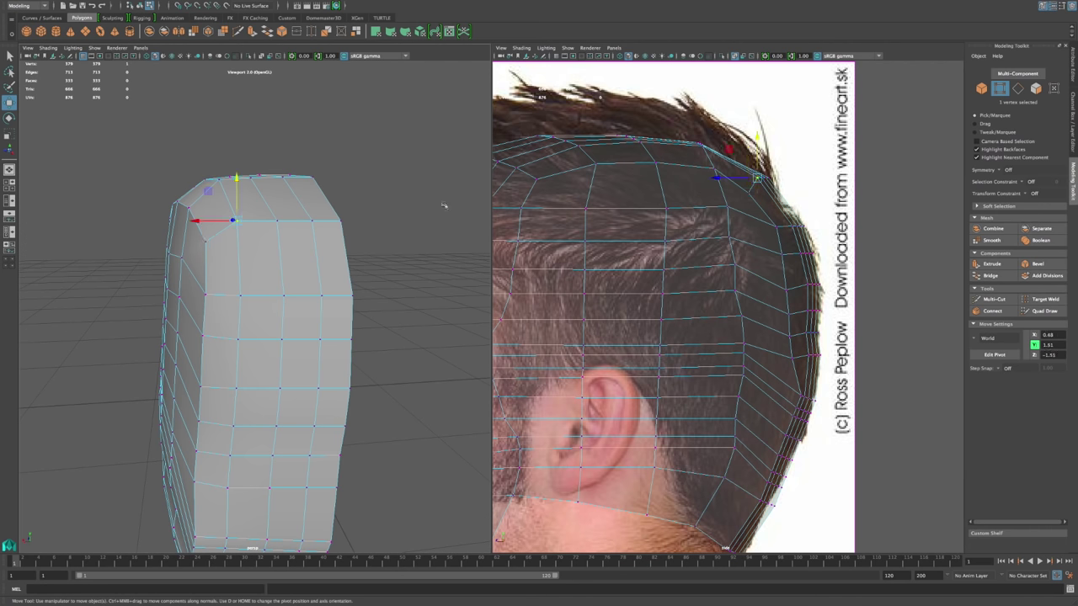
{"action": "left_click_drag", "start_coordinate": [756, 135], "coordinate": [757, 145]}
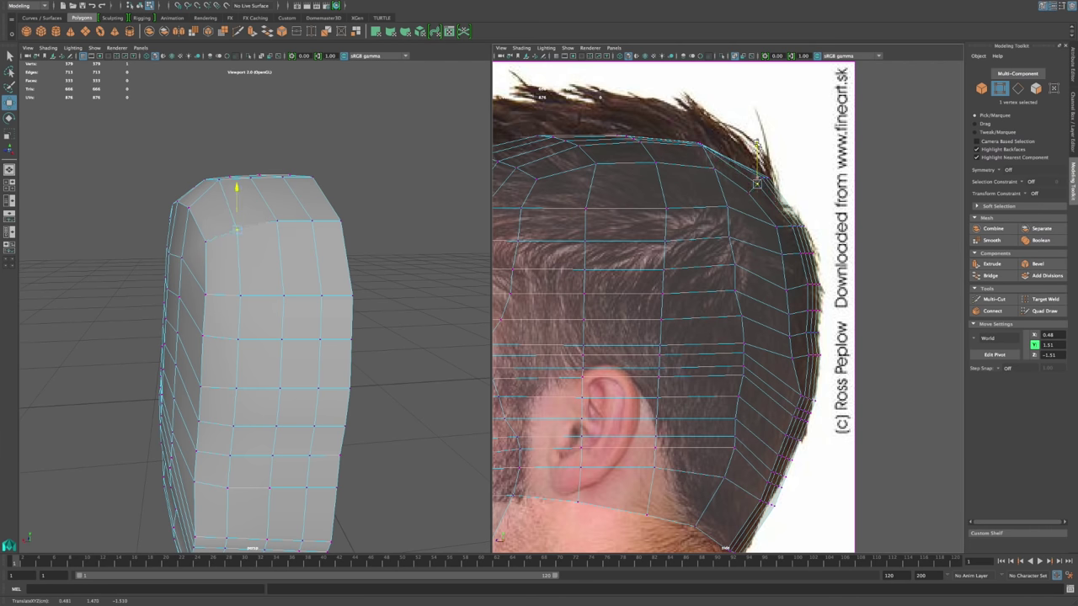
{"action": "left_click_drag", "start_coordinate": [275, 220], "coordinate": [376, 377], "text": "alt"}
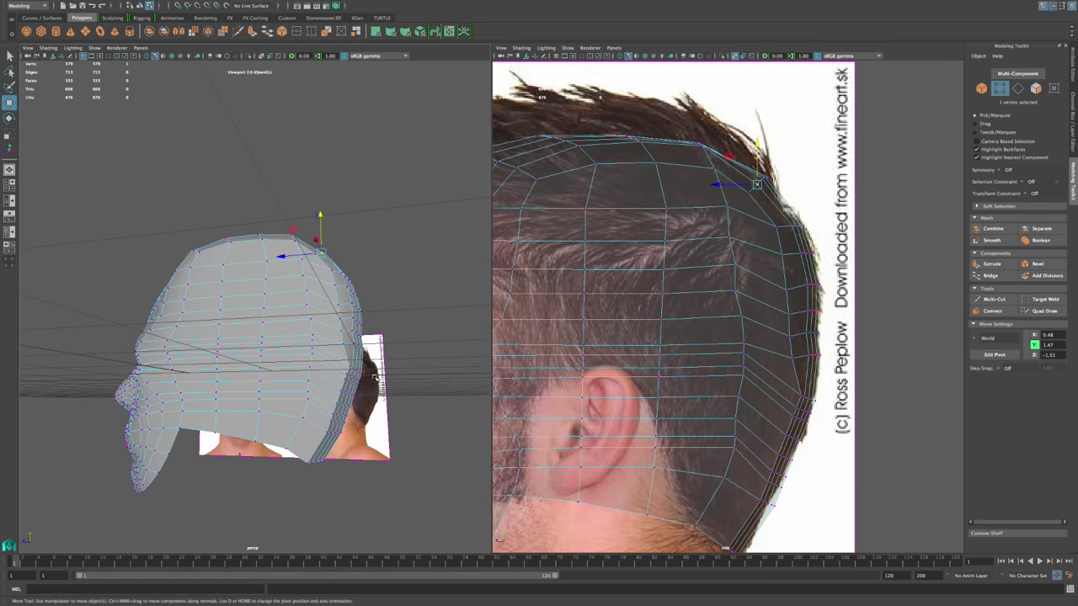
Step: Pull the side edge vertices at the lower back of the head, level with the ear, forward and inward to round the corner
{"action": "left_click", "coordinate": [804, 394]}
{"action": "left_click_drag", "start_coordinate": [804, 394], "coordinate": [783, 384]}
{"action": "right_click_drag", "start_coordinate": [326, 379], "coordinate": [401, 472], "text": "alt"}
{"action": "middle_click_drag", "start_coordinate": [401, 471], "coordinate": [362, 294], "text": "alt"}
{"action": "left_click_drag", "start_coordinate": [421, 312], "coordinate": [331, 395], "text": "alt"}
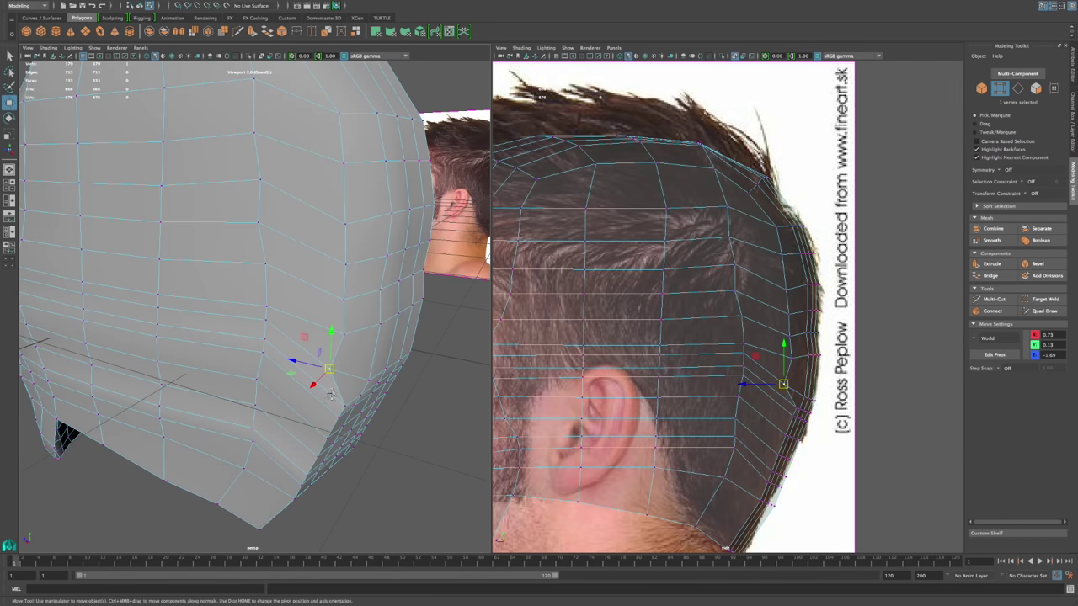
{"action": "left_click_drag", "start_coordinate": [784, 387], "coordinate": [779, 438]}
{"action": "left_click", "coordinate": [783, 438], "text": "shift"}
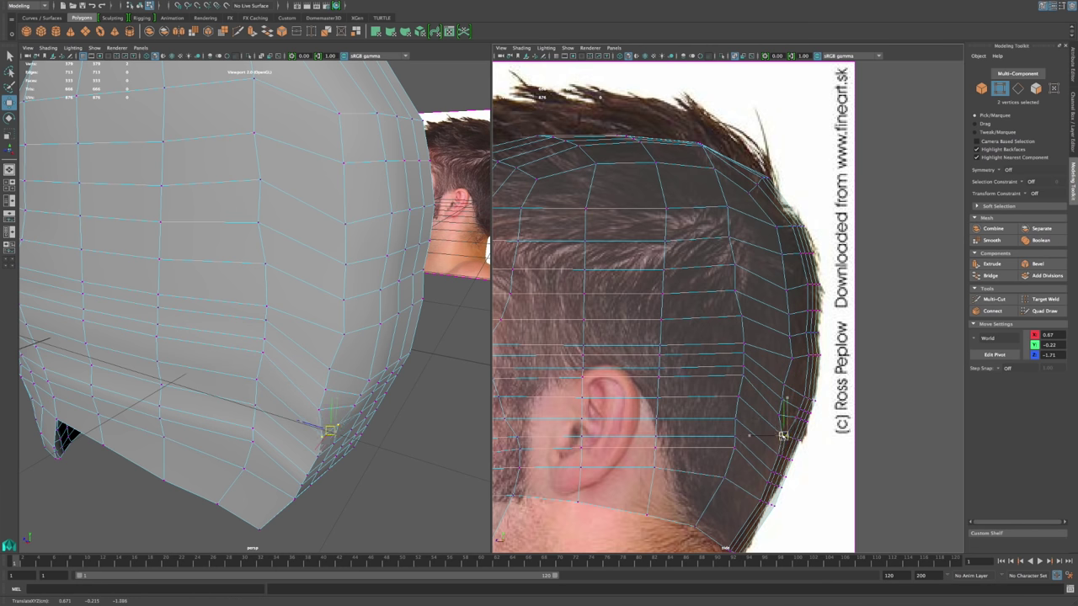
{"action": "left_click_drag", "start_coordinate": [326, 426], "coordinate": [341, 427]}
Step: Nudge two vertices on the upper back side of the head slightly downward to smooth the edge flow
{"action": "key", "text": "a"}
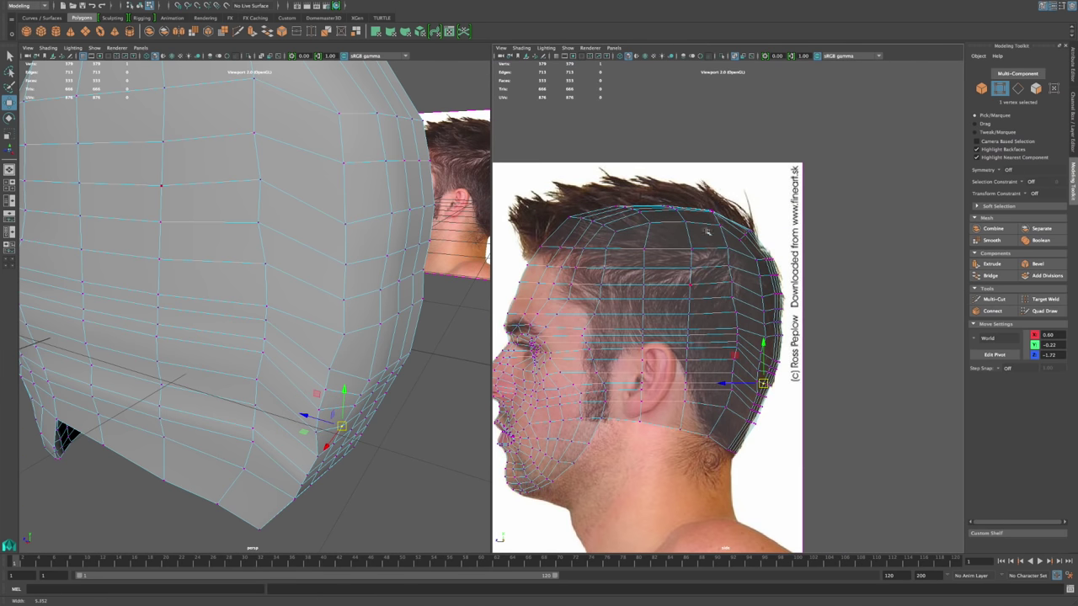
{"action": "scroll", "coordinate": [715, 304], "scroll_direction": "up", "scroll_amount": 4}
{"action": "left_click", "coordinate": [698, 213]}
{"action": "left_click_drag", "start_coordinate": [698, 213], "coordinate": [700, 216]}
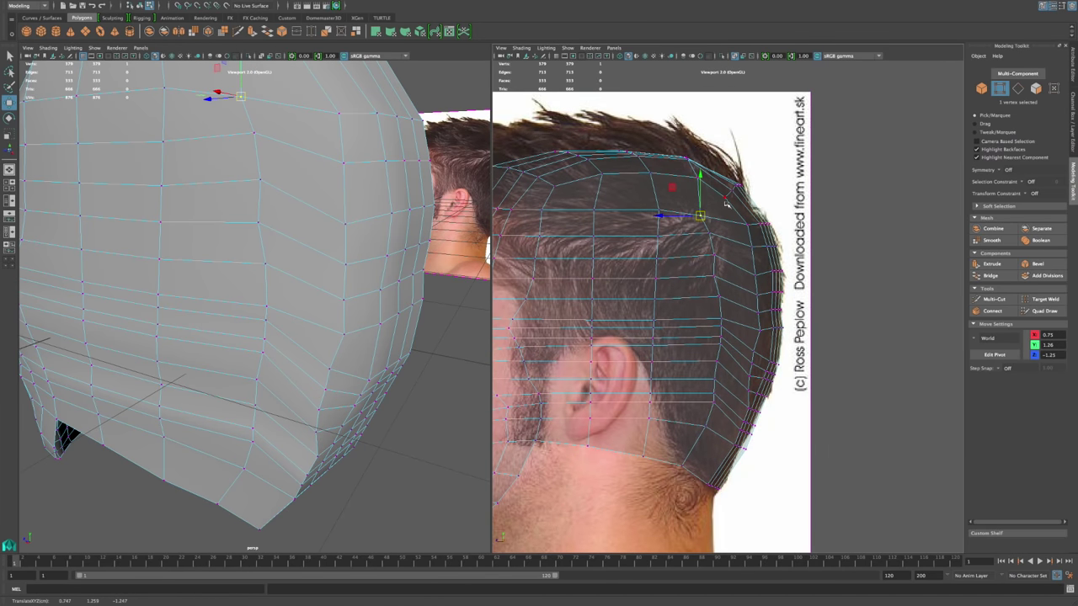
{"action": "left_click", "coordinate": [708, 234]}
{"action": "left_click_drag", "start_coordinate": [708, 233], "coordinate": [708, 236]}
Step: Return to object mode and examine the whole head shape in perspective and against the side reference photo
{"action": "right_click_drag", "start_coordinate": [311, 212], "coordinate": [299, 206], "text": "alt"}
{"action": "left_click_drag", "start_coordinate": [298, 205], "coordinate": [255, 228], "text": "alt"}
{"action": "right_click_drag", "start_coordinate": [253, 234], "coordinate": [291, 208]}
{"action": "left_click_drag", "start_coordinate": [287, 329], "coordinate": [404, 298], "text": "alt"}
{"action": "left_click", "coordinate": [411, 298]}
{"action": "scroll", "coordinate": [416, 298], "scroll_direction": "down", "scroll_amount": 5}
{"action": "left_click_drag", "start_coordinate": [642, 315], "coordinate": [652, 315], "text": "alt"}
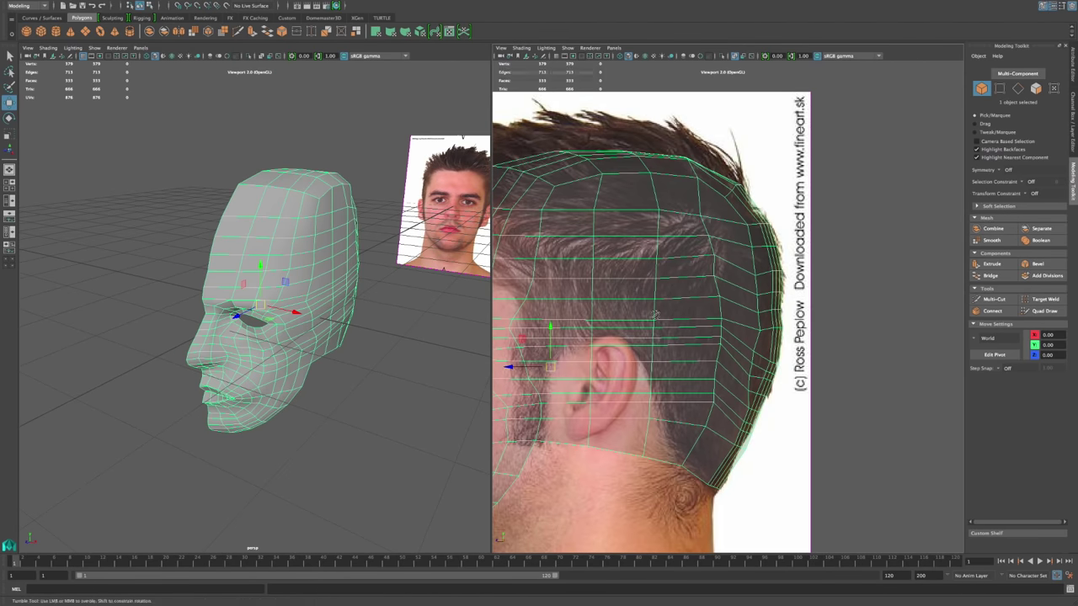
{"action": "middle_click_drag", "start_coordinate": [666, 319], "coordinate": [787, 285], "text": "alt"}
{"action": "scroll", "coordinate": [783, 284], "scroll_direction": "down", "scroll_amount": 3}
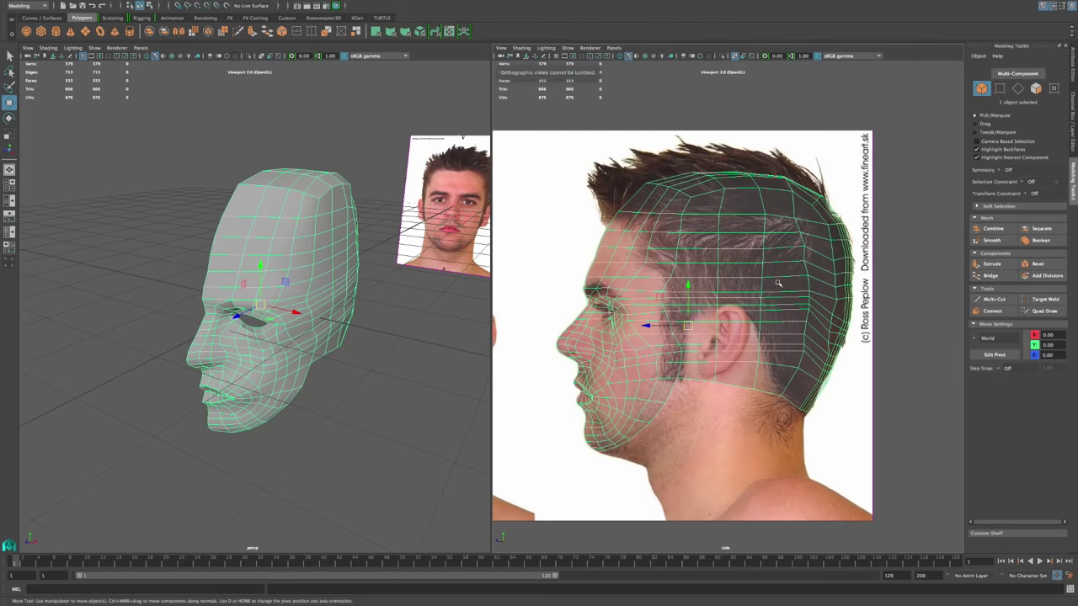
{"action": "right_click_drag", "start_coordinate": [669, 224], "coordinate": [737, 189], "text": "alt"}
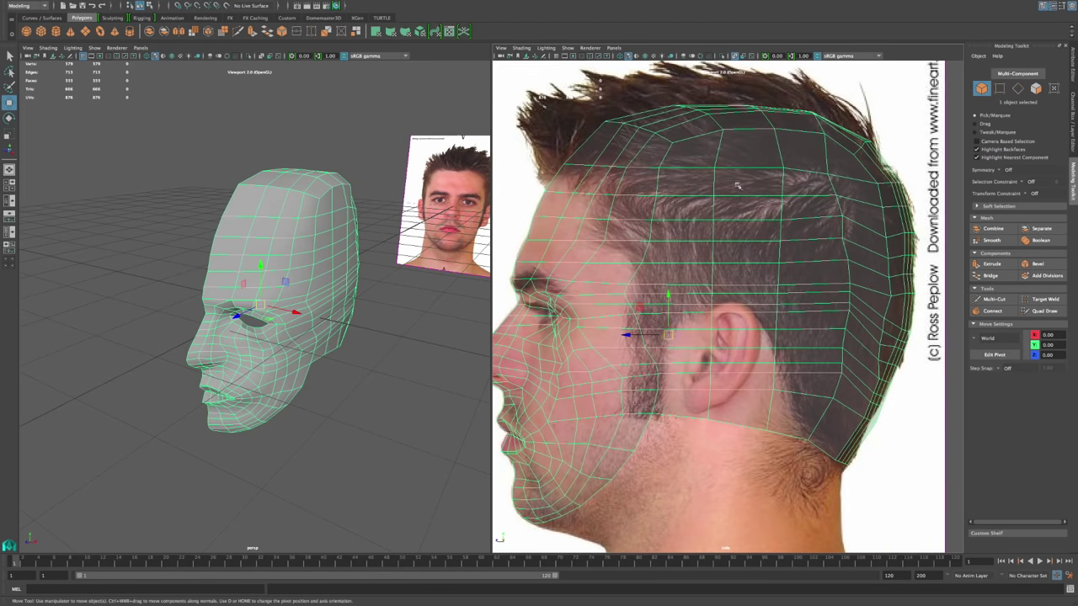
Step: Switch to vertex mode and move the side vertex behind the ear at the lower back corner forward
{"action": "left_click_drag", "start_coordinate": [345, 326], "coordinate": [244, 299], "text": "alt"}
{"action": "right_click_drag", "start_coordinate": [261, 354], "coordinate": [362, 376], "text": "alt"}
{"action": "left_click_drag", "start_coordinate": [362, 376], "coordinate": [318, 369], "text": "alt"}
{"action": "right_click_drag", "start_coordinate": [317, 363], "coordinate": [278, 362]}
{"action": "left_click", "coordinate": [337, 360]}
{"action": "left_click_drag", "start_coordinate": [878, 380], "coordinate": [865, 378]}
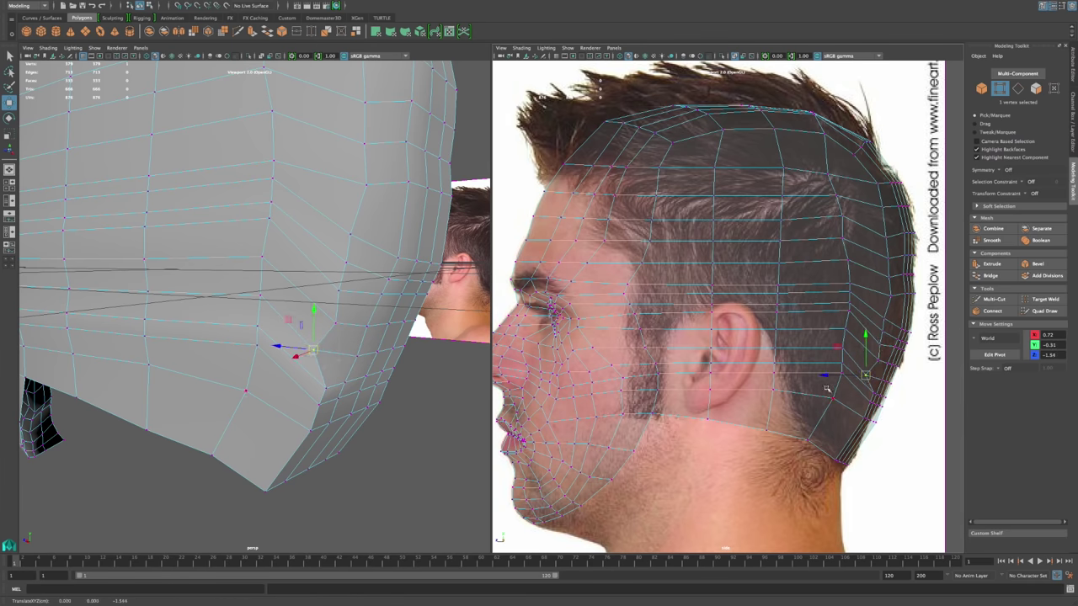
Step: Reshape the mesh's bottom edge behind the ear by lowering its side vertex and pulling the back corner vertex forward
{"action": "left_click", "coordinate": [842, 373]}
{"action": "left_click_drag", "start_coordinate": [842, 374], "coordinate": [793, 448]}
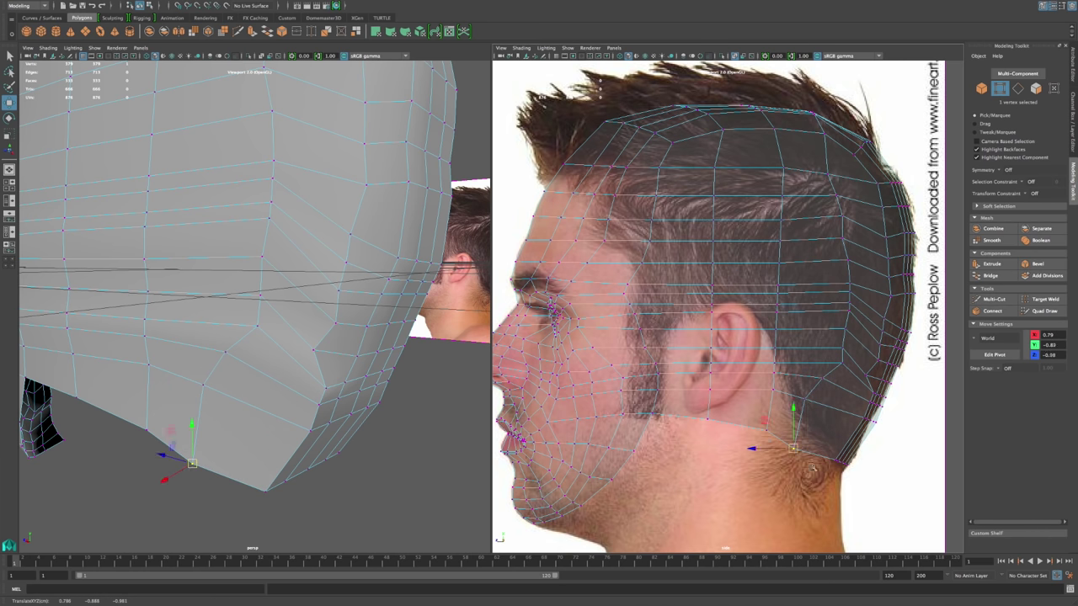
{"action": "left_click", "coordinate": [263, 492]}
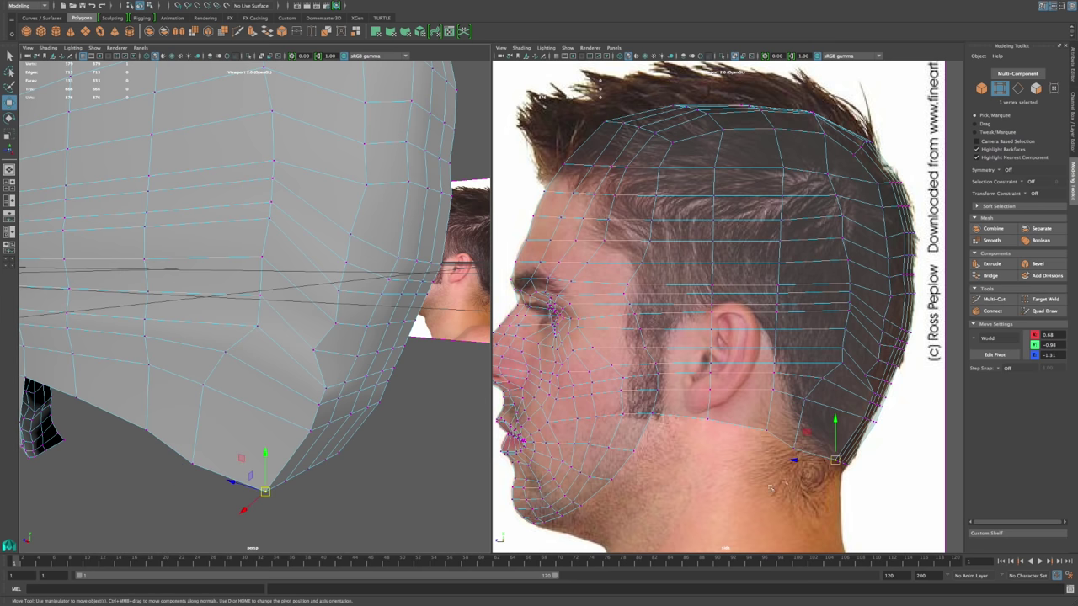
{"action": "left_click_drag", "start_coordinate": [836, 461], "coordinate": [817, 463]}
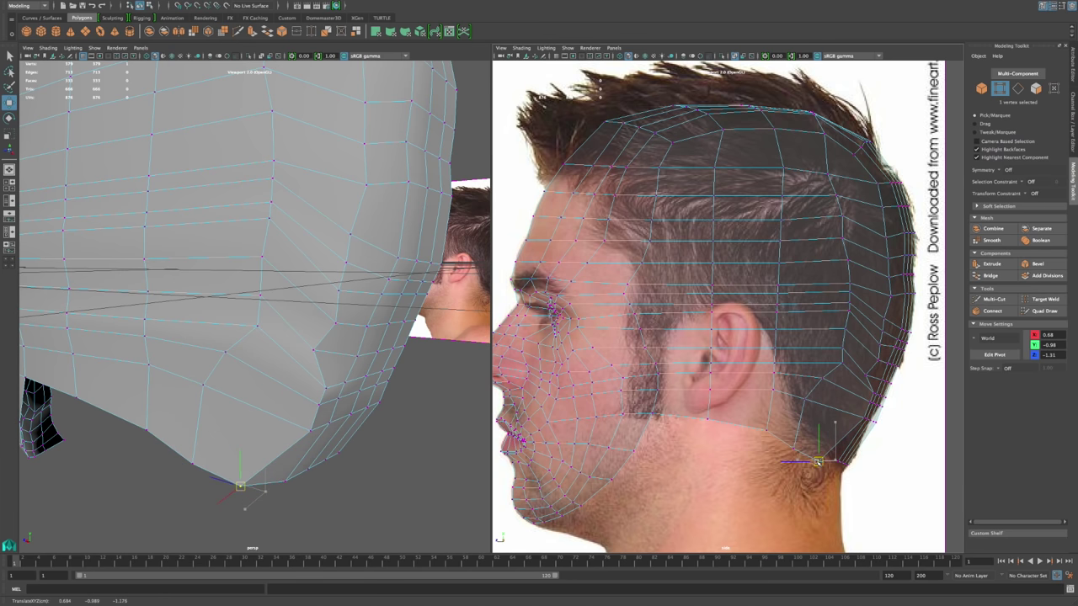
Step: Move the two edge vertices above the bottom back corner forward and raise the next one to even out the spacing
{"action": "left_click", "coordinate": [307, 433]}
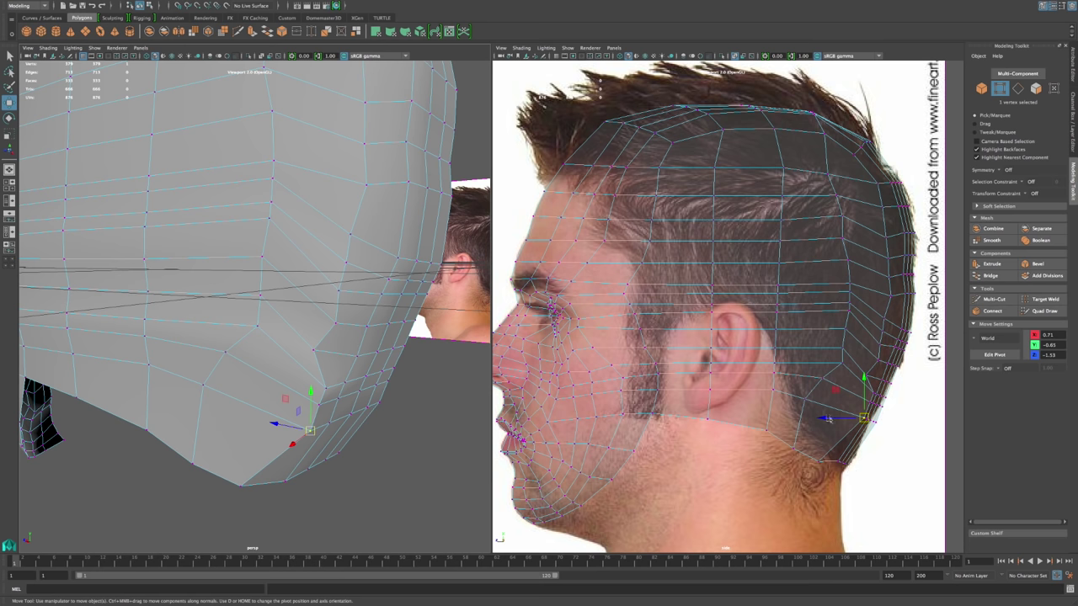
{"action": "left_click_drag", "start_coordinate": [863, 417], "coordinate": [845, 413]}
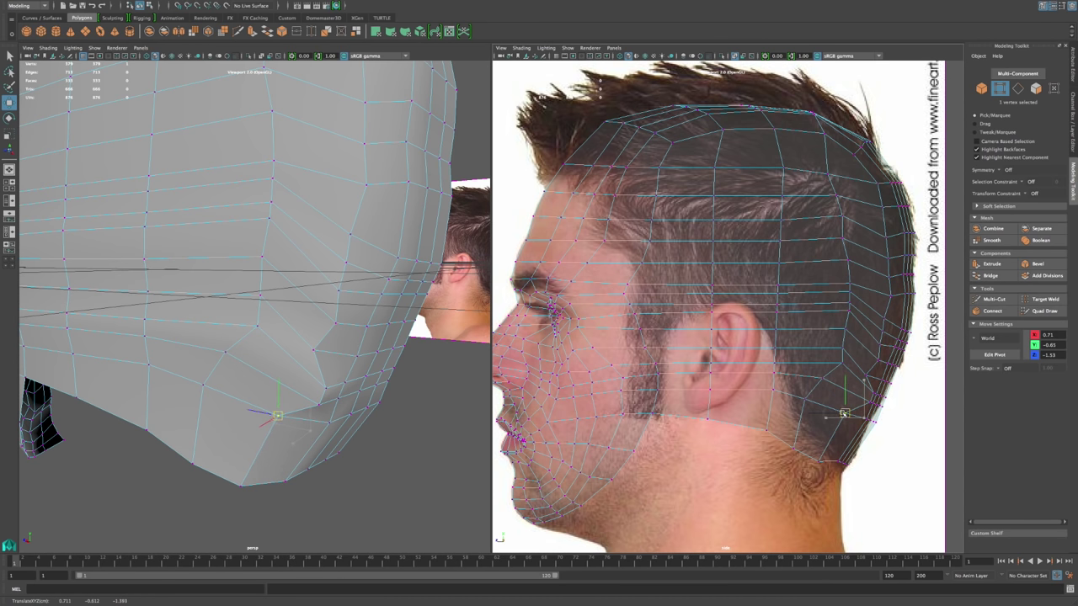
{"action": "left_click", "coordinate": [318, 406]}
{"action": "left_click_drag", "start_coordinate": [869, 402], "coordinate": [850, 396]}
{"action": "left_click", "coordinate": [327, 388]}
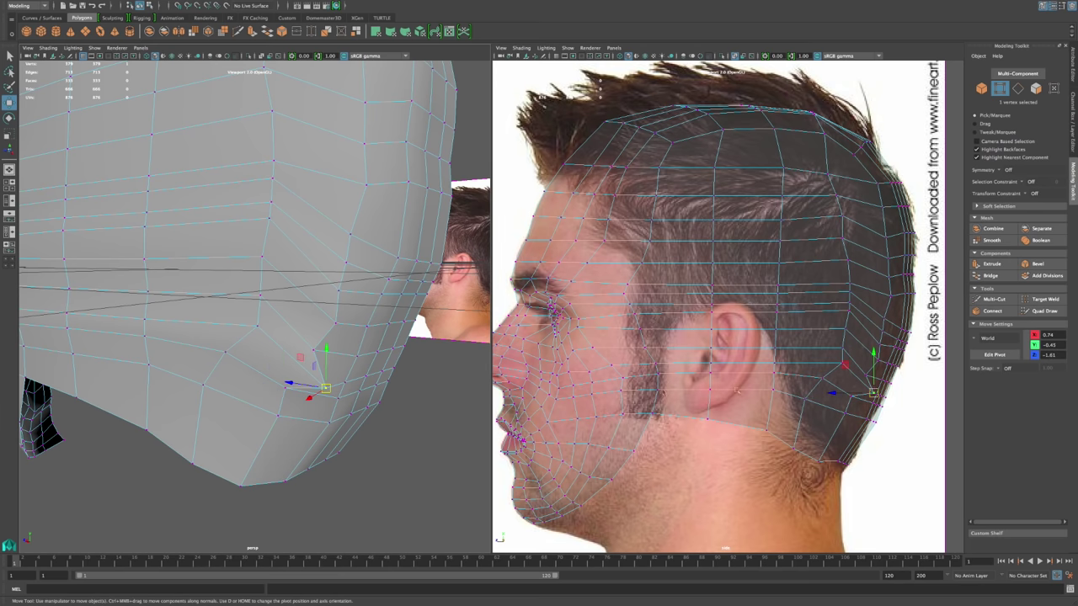
{"action": "left_click_drag", "start_coordinate": [872, 392], "coordinate": [874, 357]}
{"action": "left_click", "coordinate": [879, 362]}
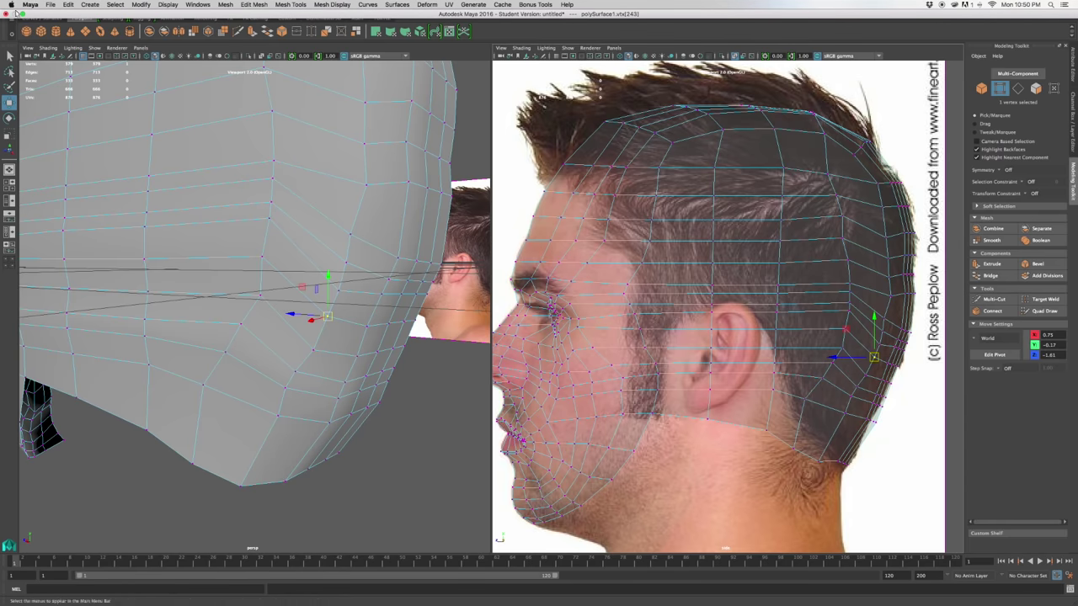
Step: Take the Maya window out of full screen and switch to the desktop
{"action": "left_click", "coordinate": [23, 14]}
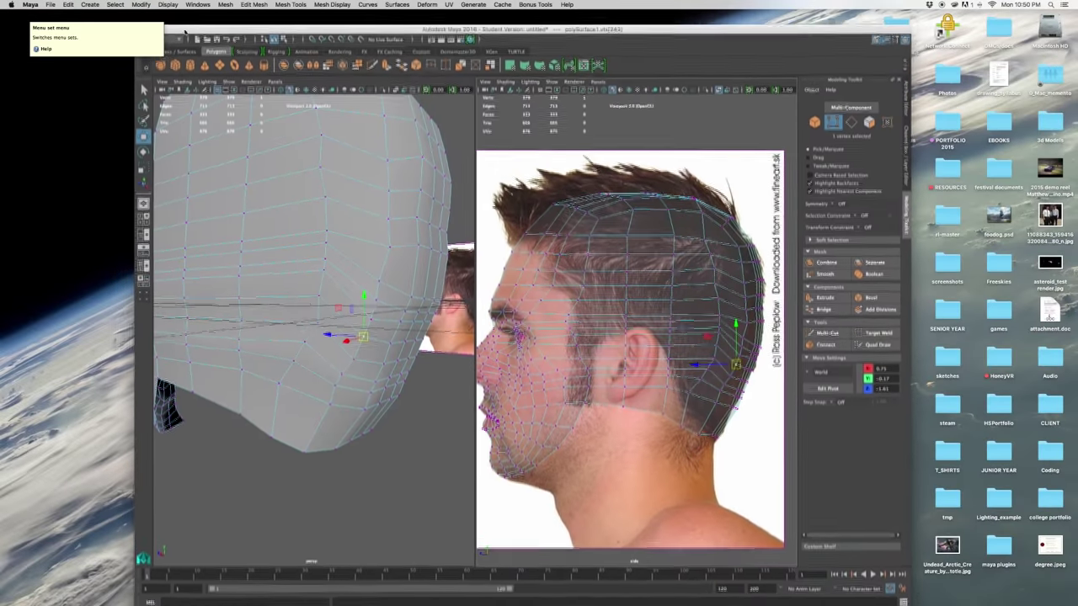
{"action": "left_click", "coordinate": [94, 135]}
{"action": "mouse_move", "coordinate": [1035, 596]}
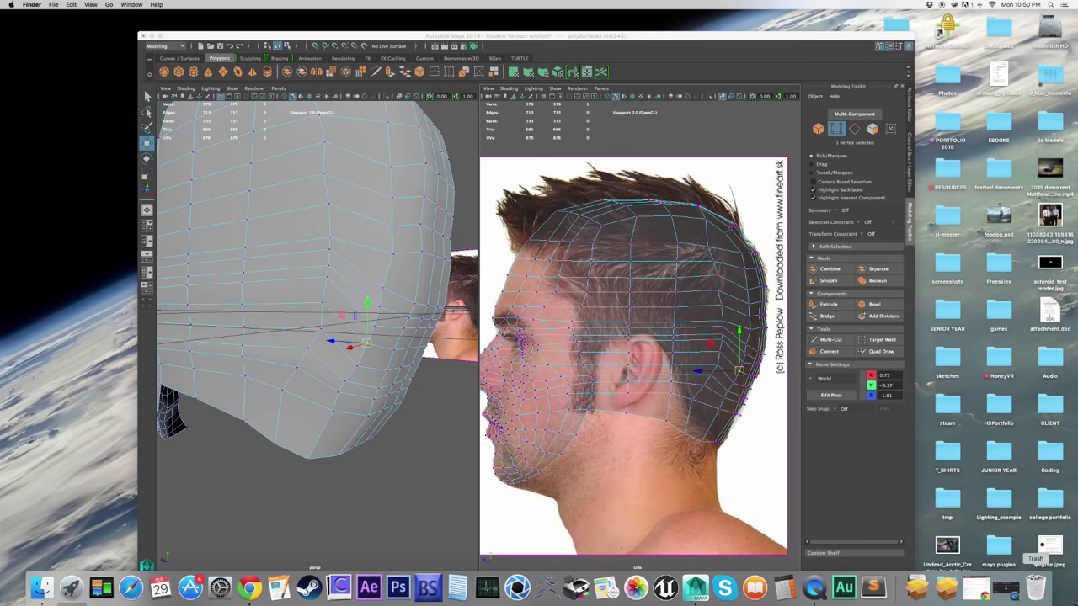